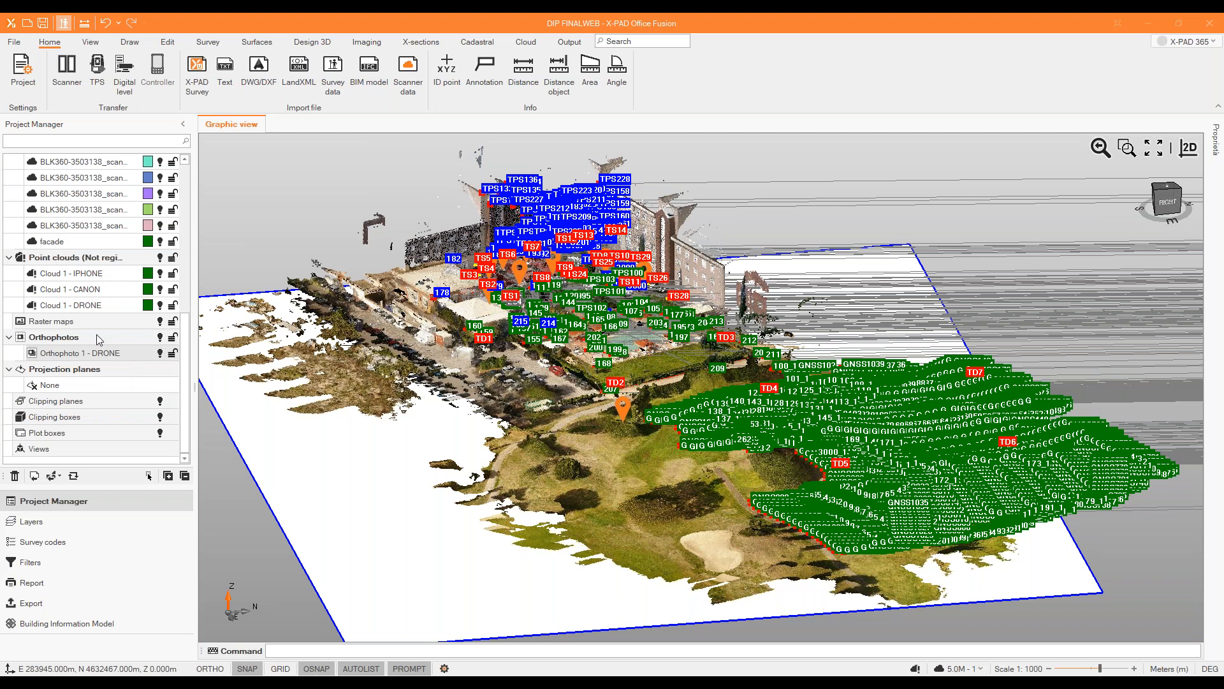
Hide Orthophoto 1 - DRONE and all the not-registered point clouds in the 3D view.
left_click(159, 355)
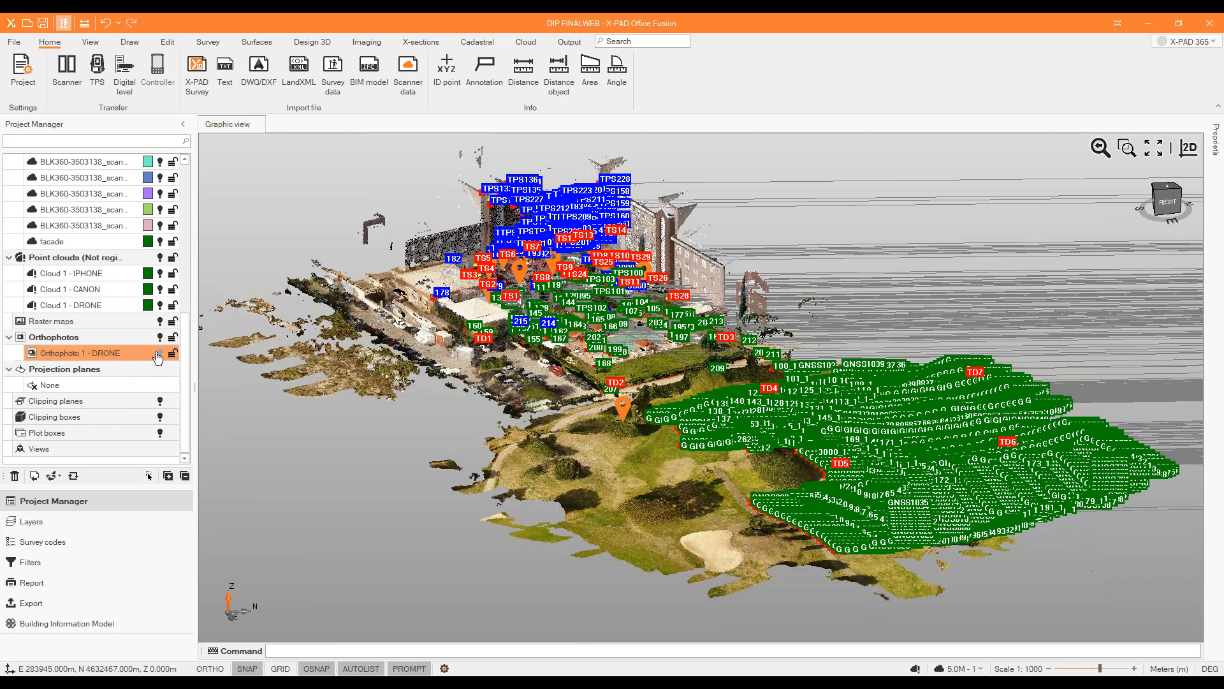
left_click(159, 354)
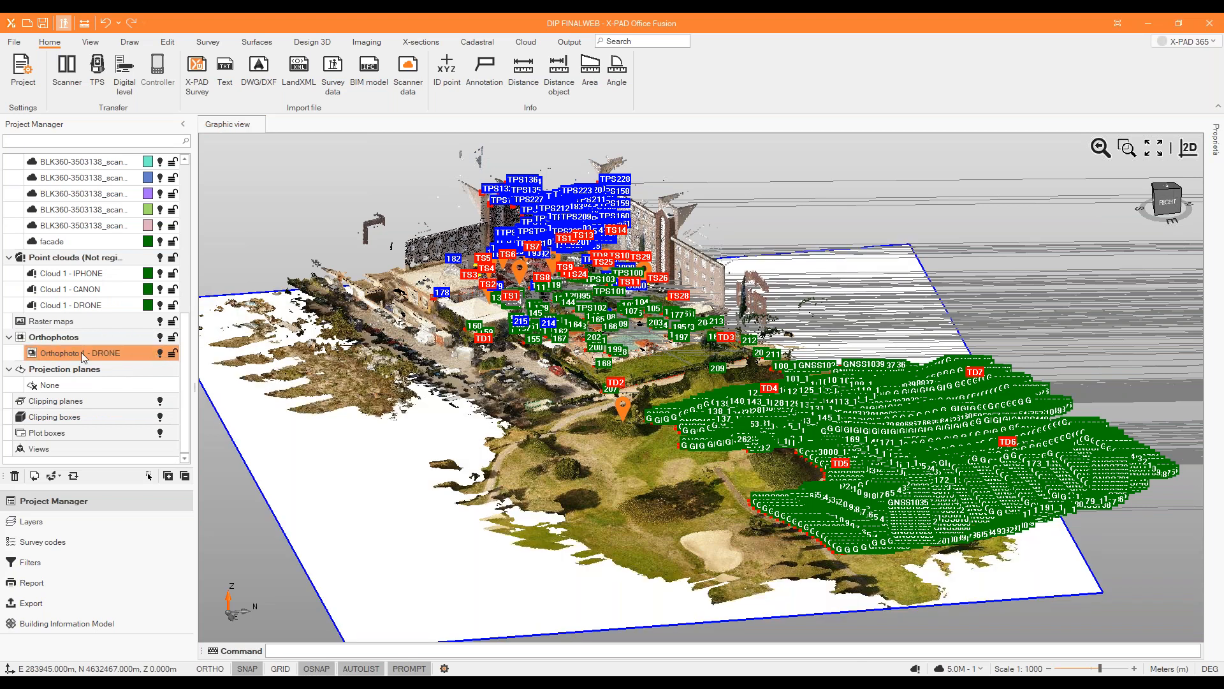
left_click(159, 354)
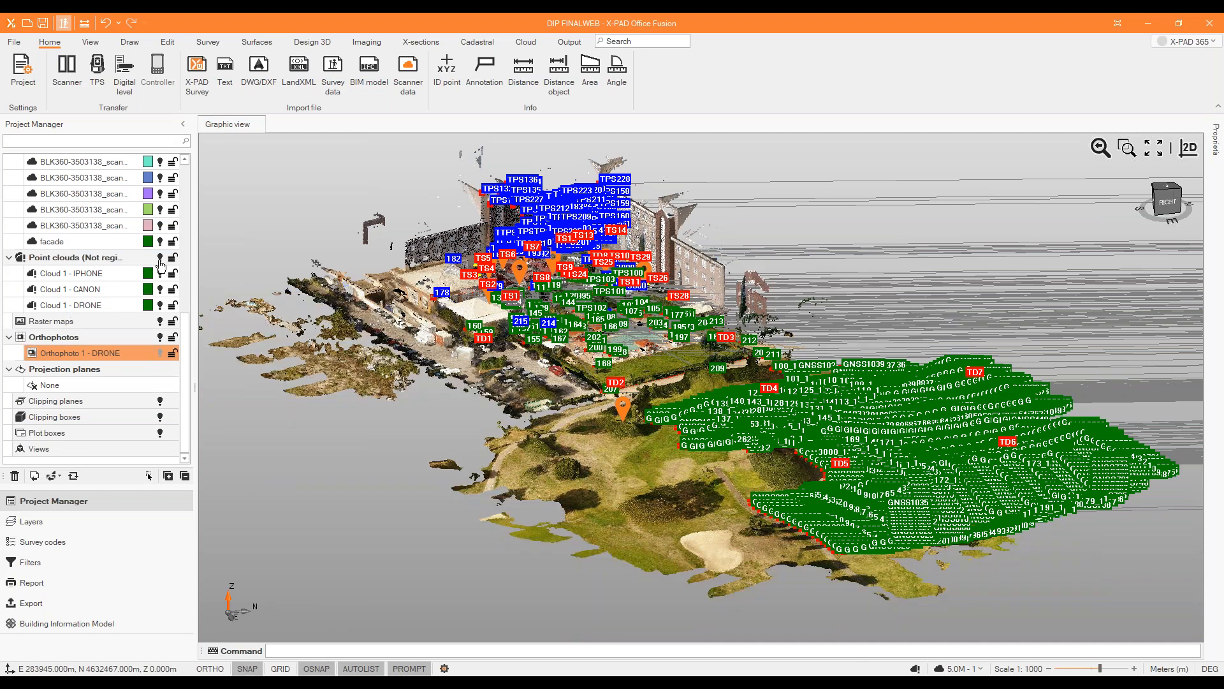
scroll(667, 384, "up", 4)
middle_click_drag(667, 383, 702, 384)
left_click(159, 258)
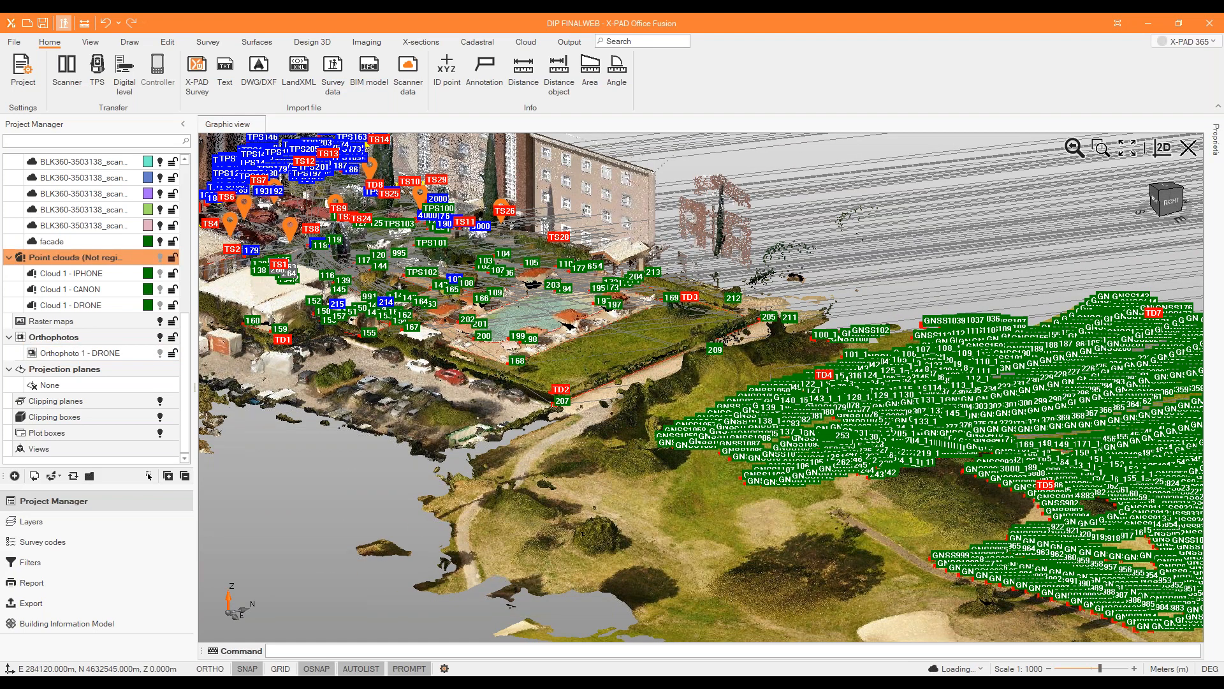
Hide the Sheraton golf field survey to inspect the model without its points, and show the survey again.
scroll(139, 240, "up", 5)
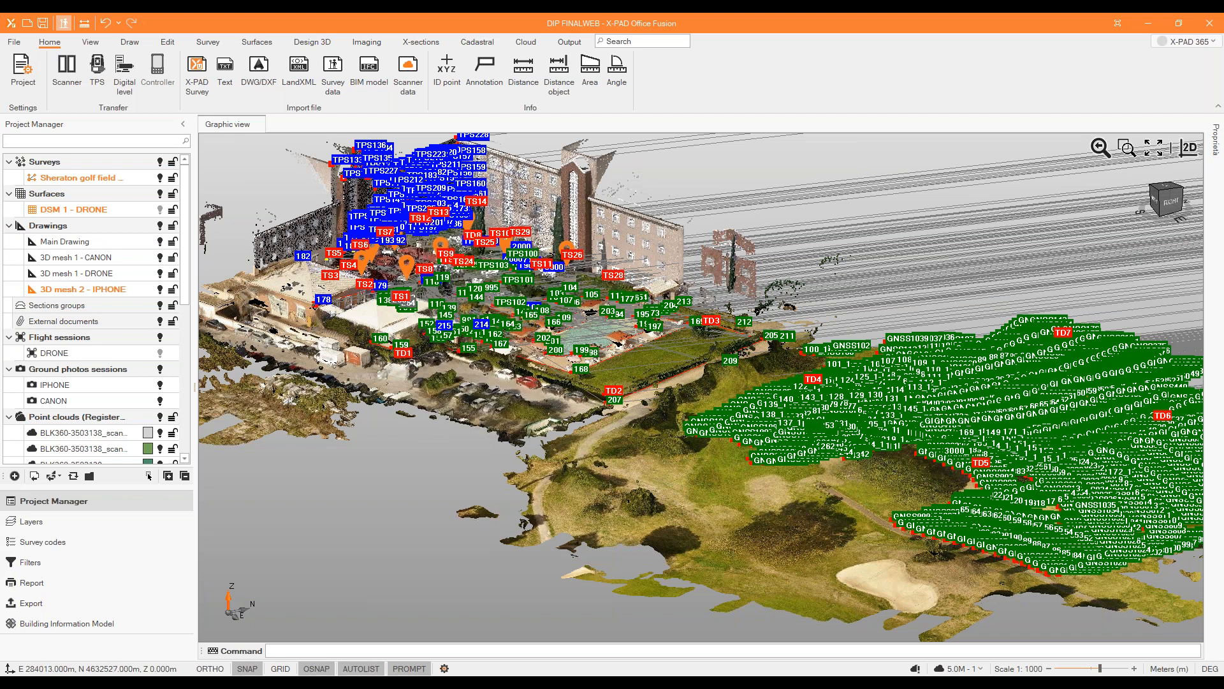
left_click(160, 179)
middle_click_drag(498, 274, 238, 200)
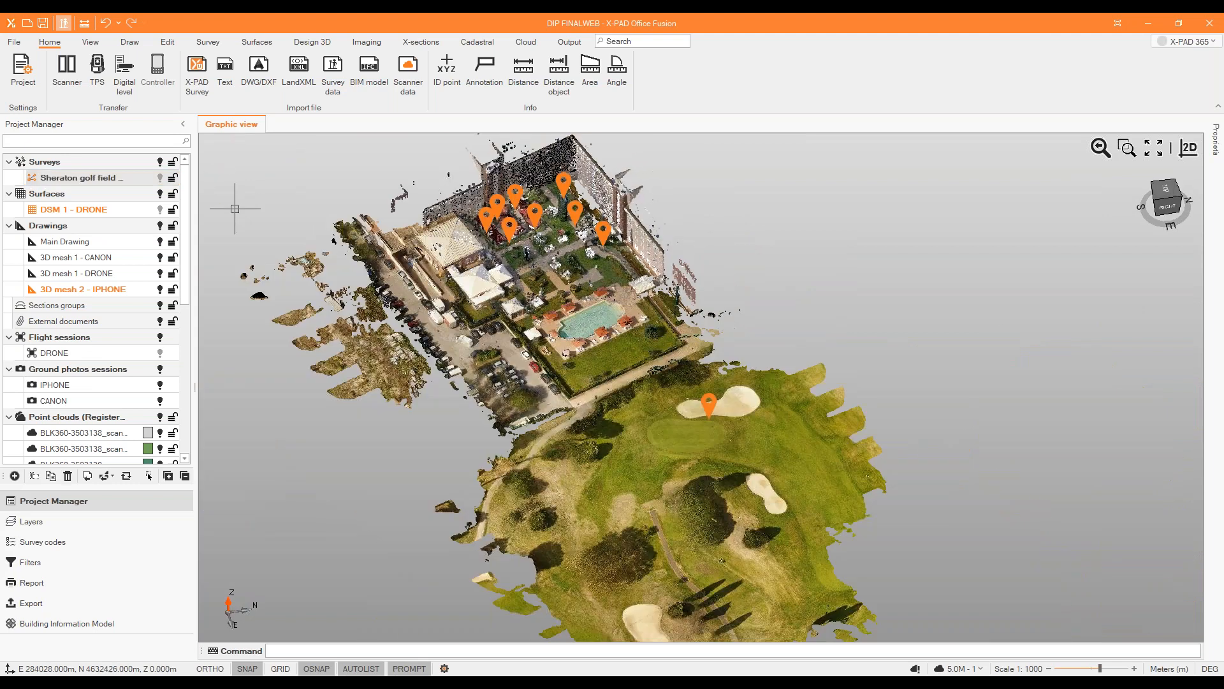
left_click(159, 179)
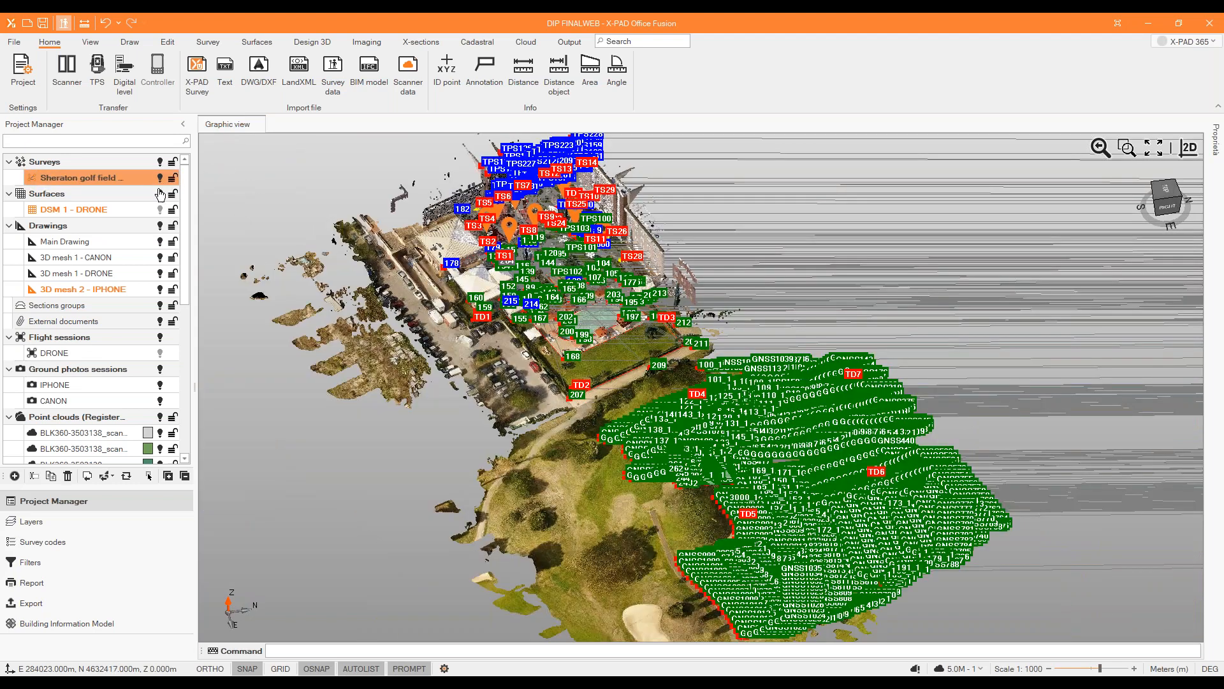
Filter the surveys so that the GNSS measurements and GNSS bases are hidden.
left_click(51, 569)
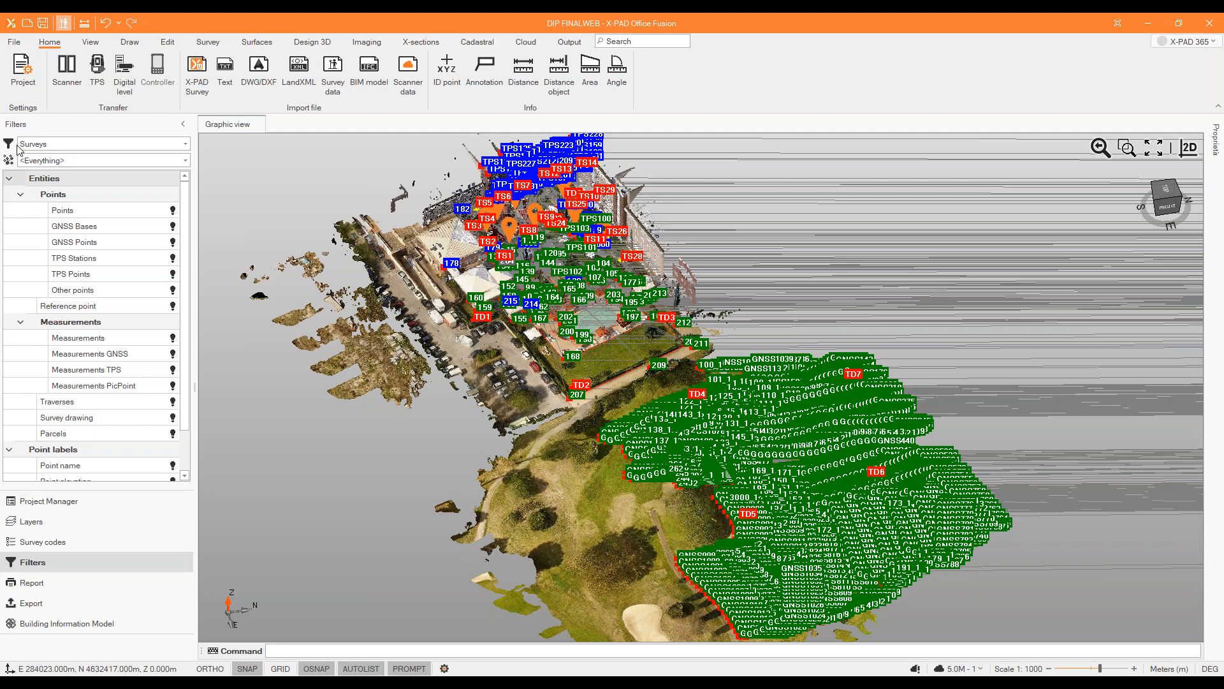
left_click(174, 355)
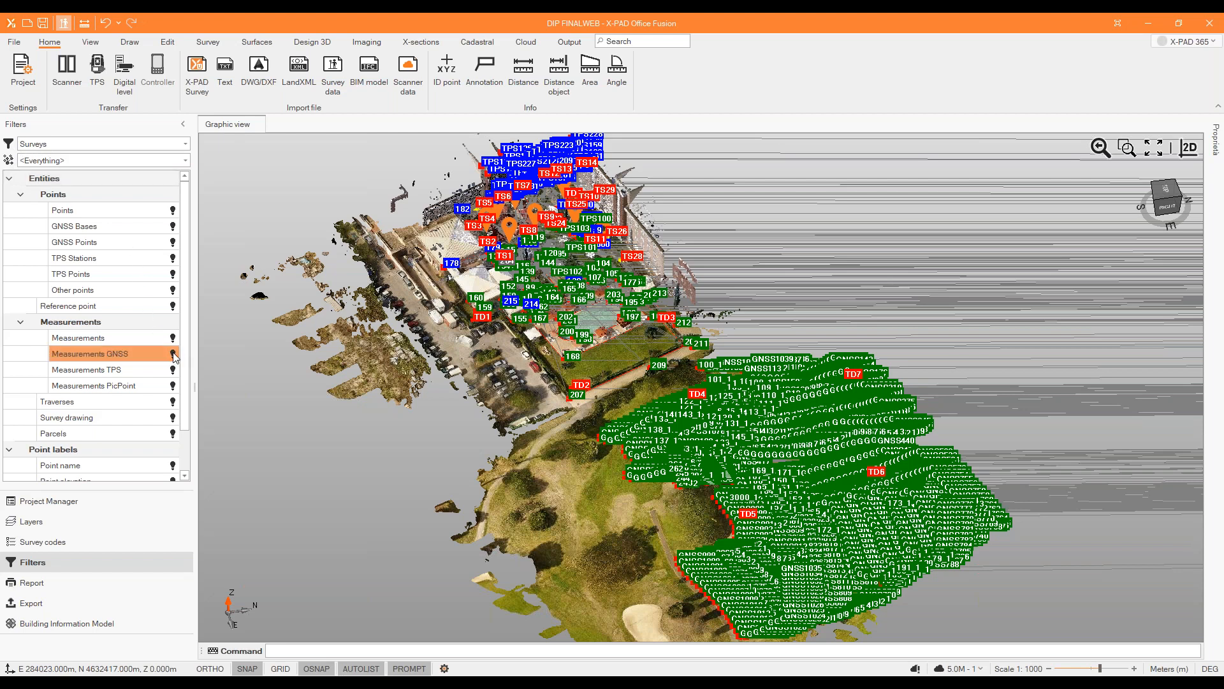
left_click(172, 353)
left_click(173, 229)
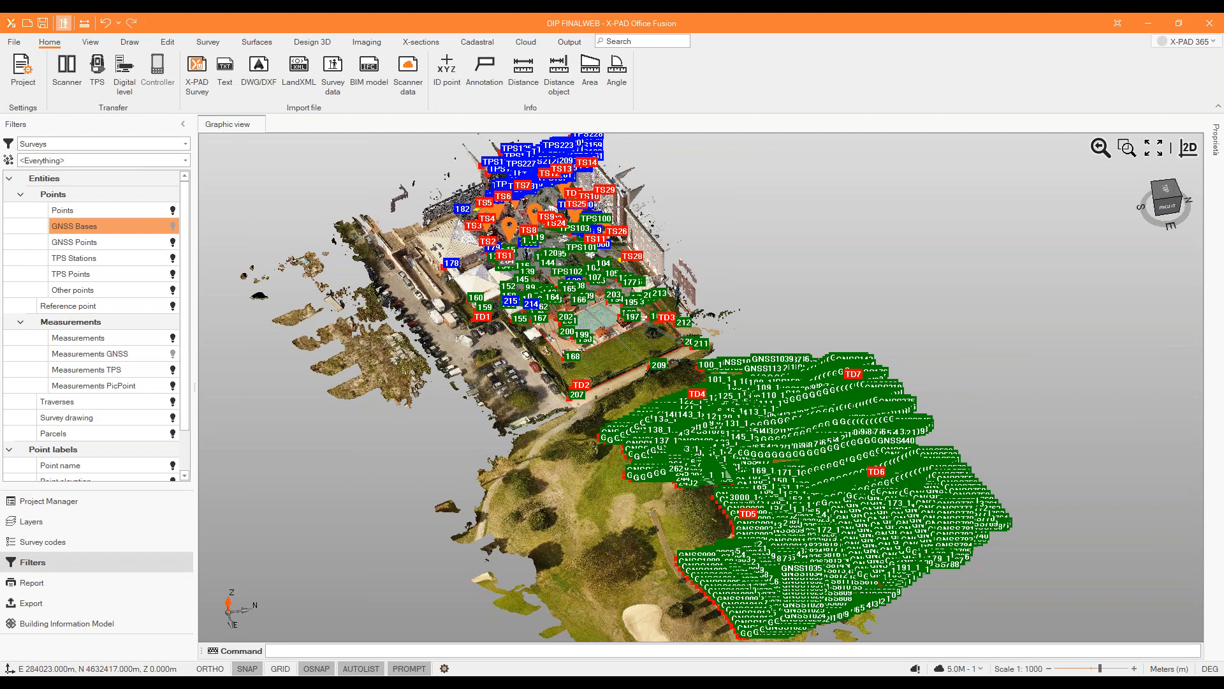
left_click(1150, 155)
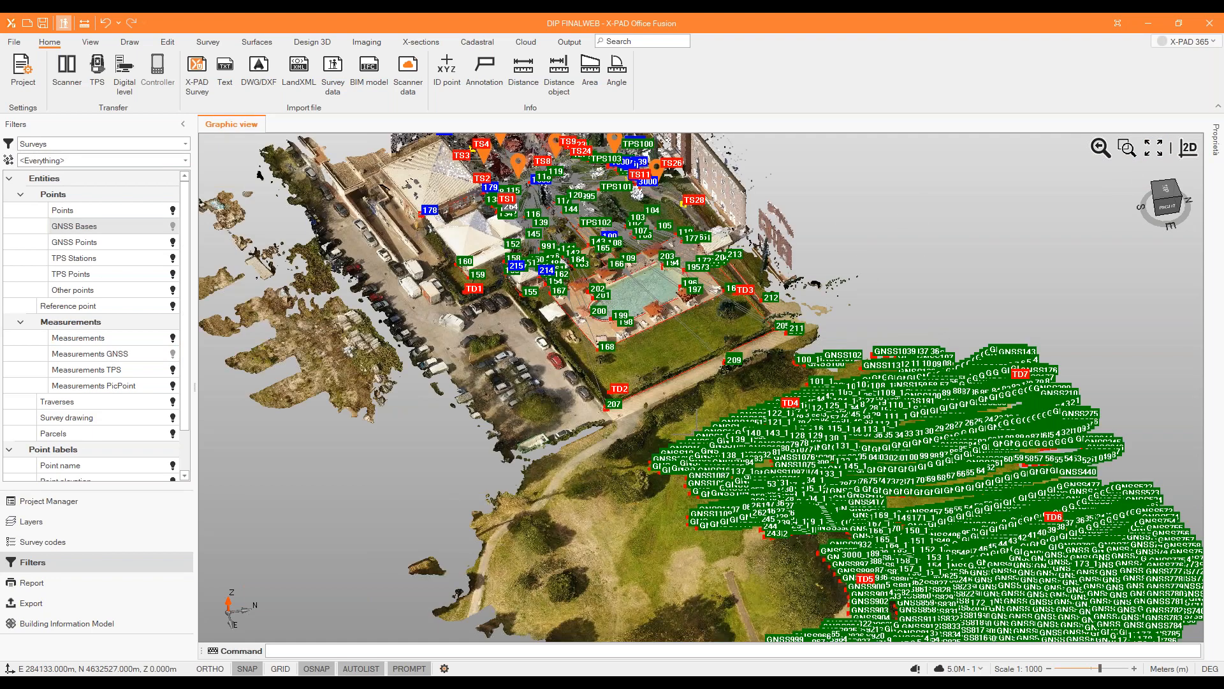
middle_click_drag(696, 434, 727, 414)
scroll(415, 371, "up", 3)
Return to the project manager and hide the Sheraton golf field survey.
left_click(49, 501)
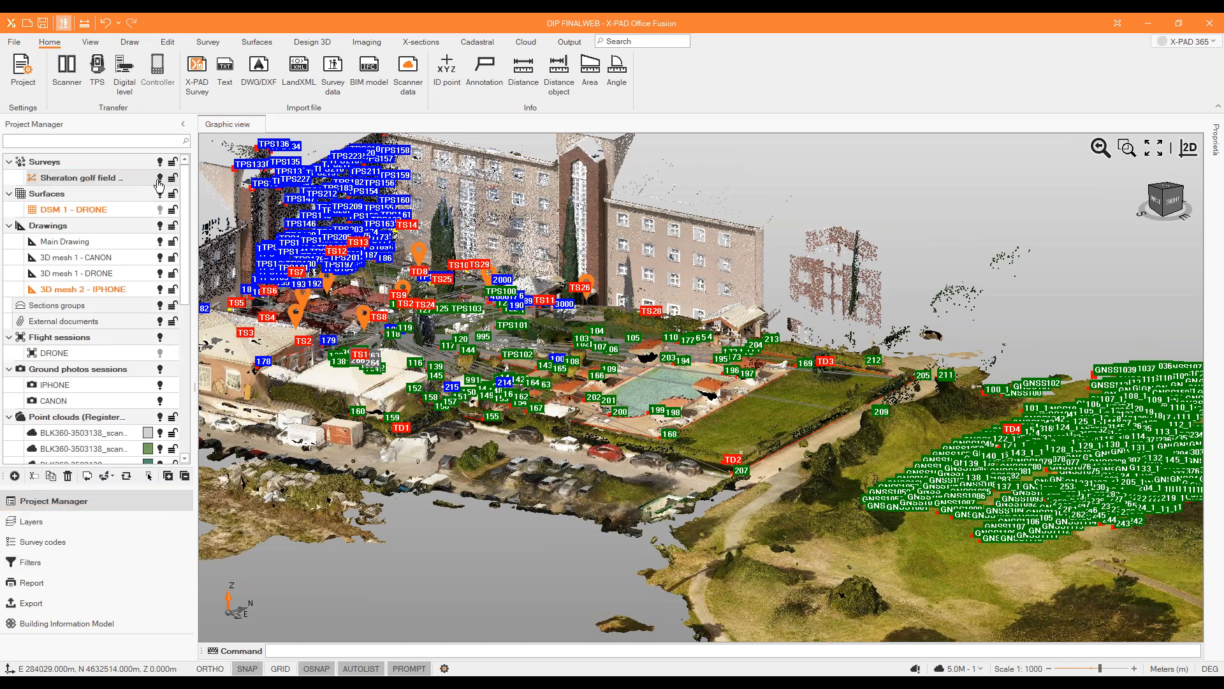
left_click(158, 181)
middle_click_drag(879, 428, 702, 431)
scroll(719, 399, "down", 3)
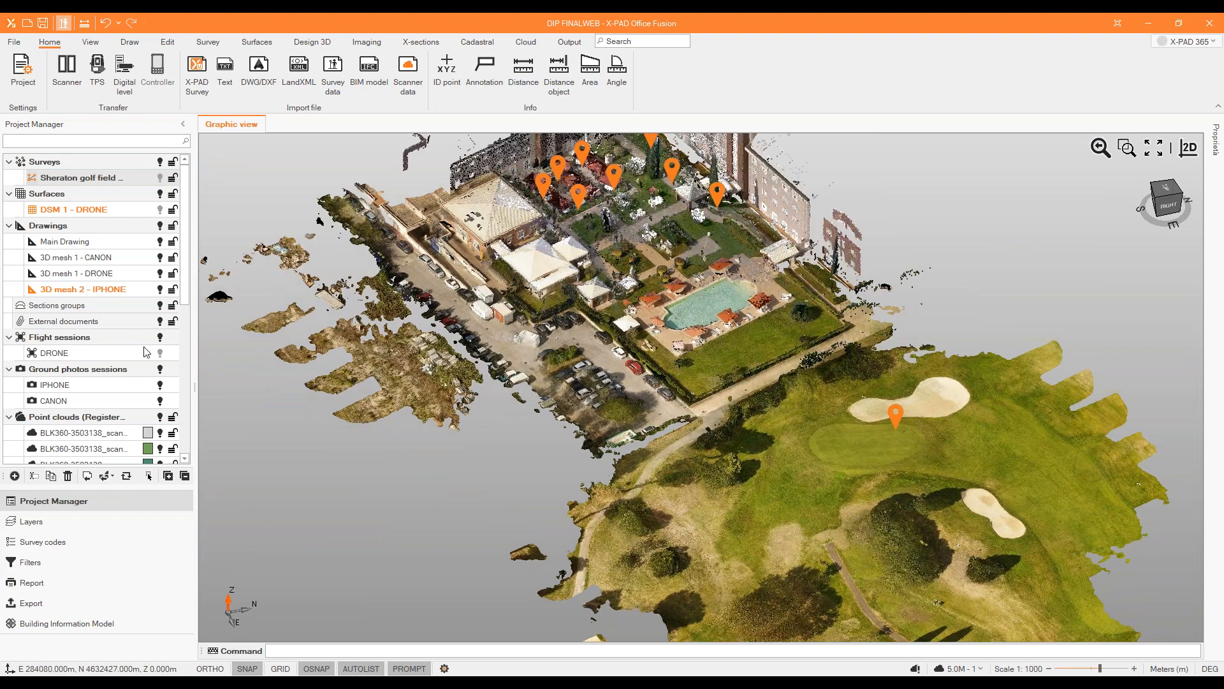
Hide the whole group of registered point clouds, including the BLK360 scans and the facade.
scroll(123, 368, "down", 6)
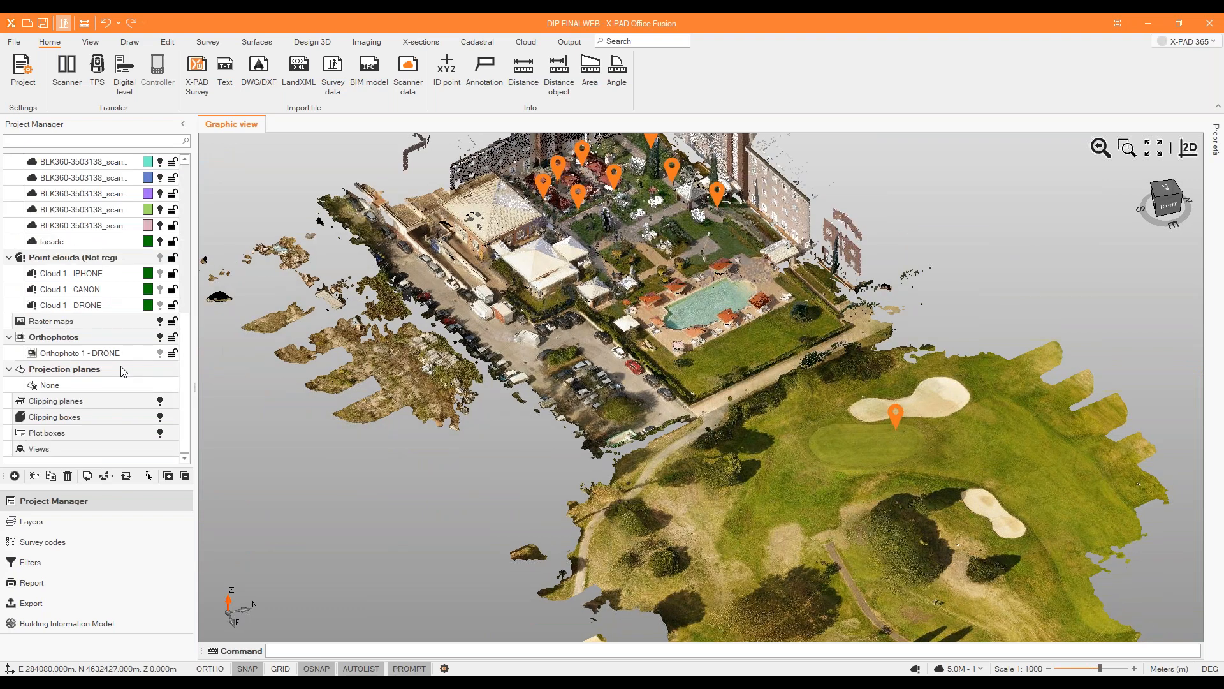
scroll(123, 369, "up", 3)
scroll(644, 249, "up", 6)
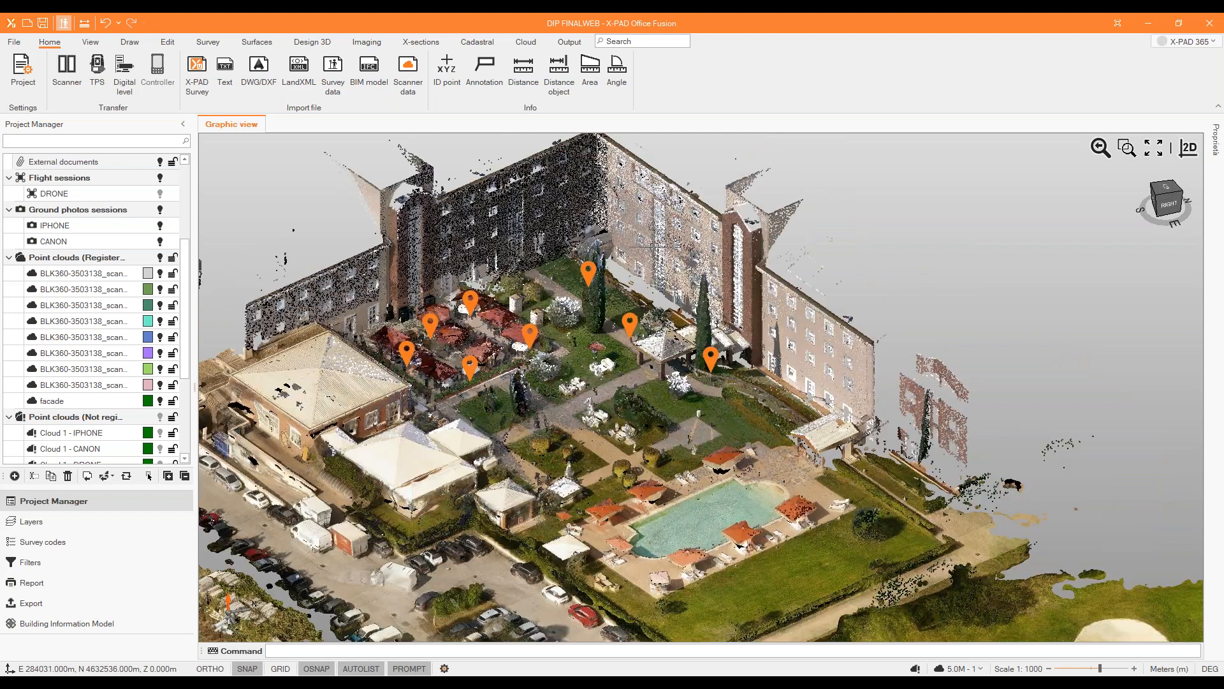
left_click(159, 259)
Show the not-registered clouds Cloud 1 - IPHONE and Cloud 1 - CANON, and inspect the small garden wall beside the white tent.
scroll(158, 413, "down", 3)
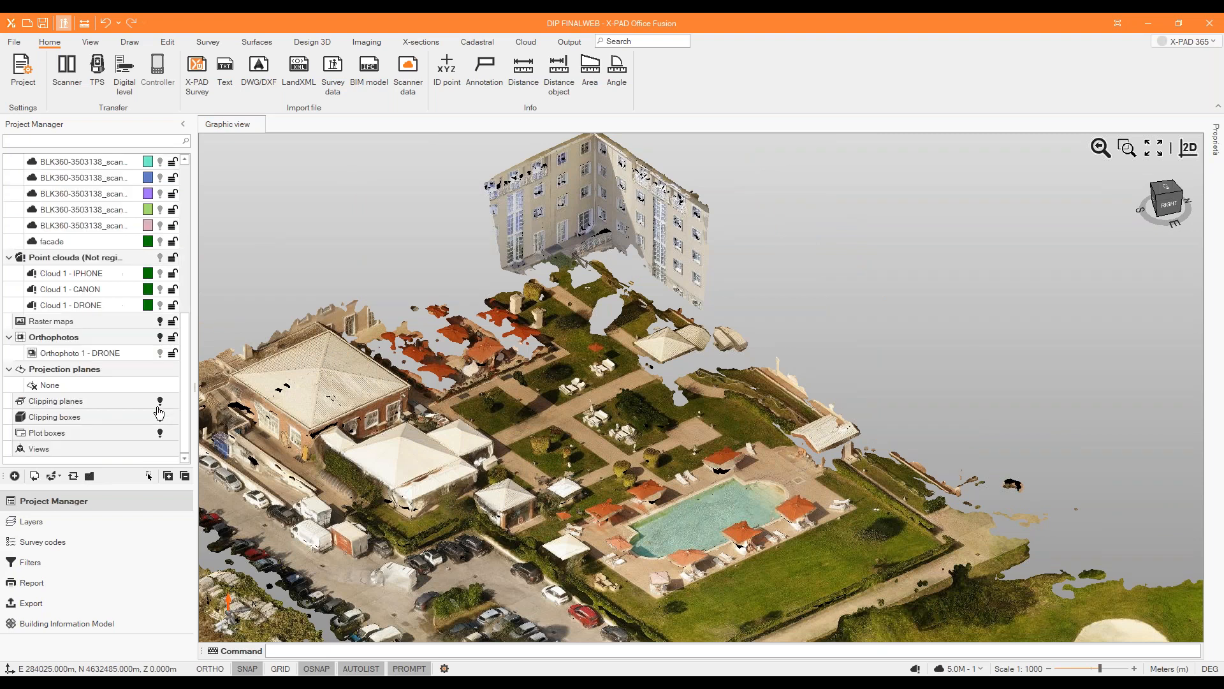
left_click(160, 273)
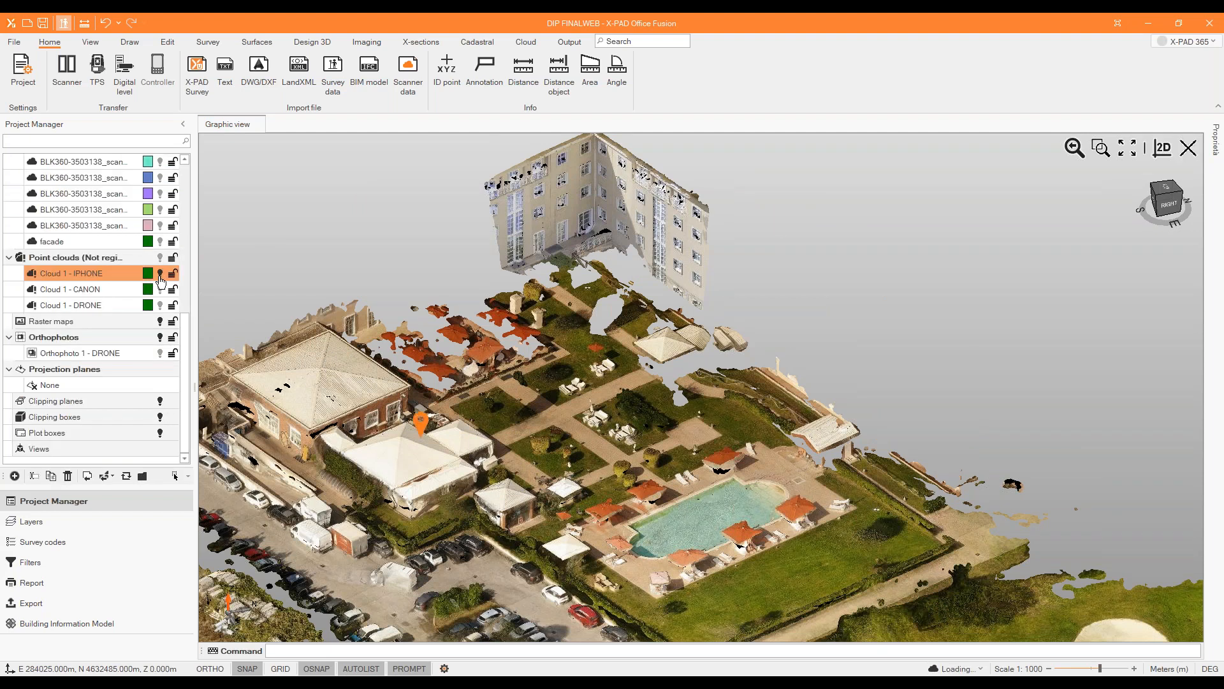
left_click(161, 291)
left_click(160, 306)
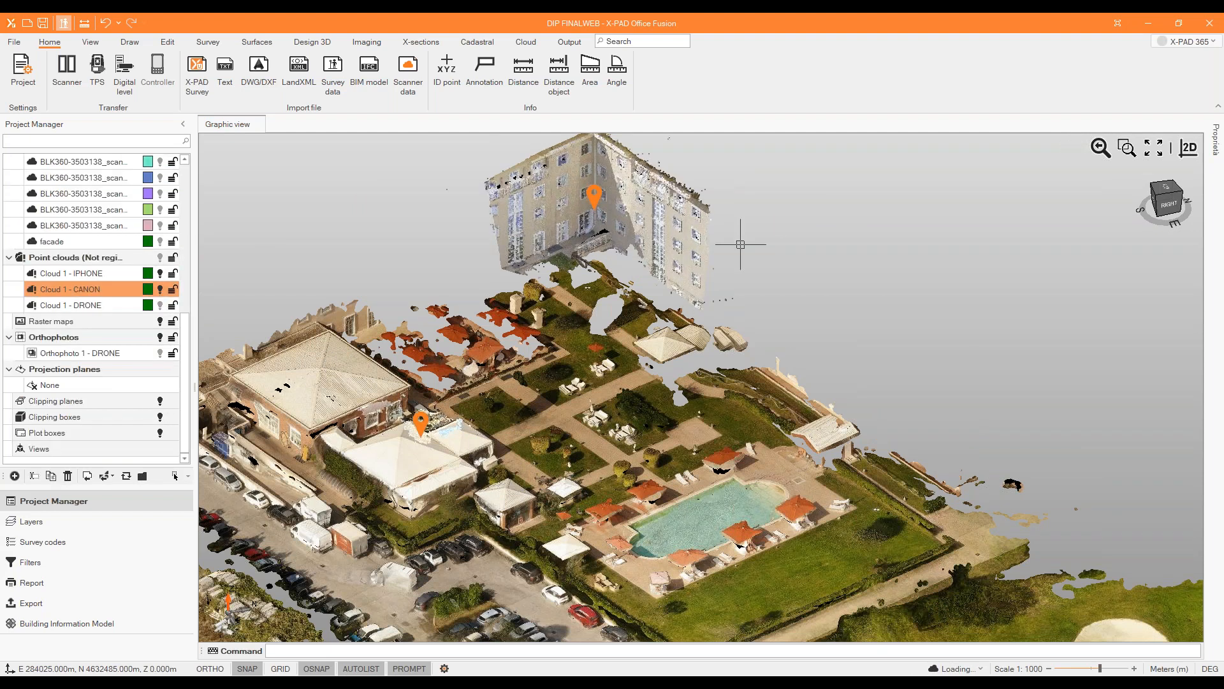
middle_click_drag(555, 410, 444, 378)
scroll(557, 393, "down", 4)
scroll(557, 392, "up", 2)
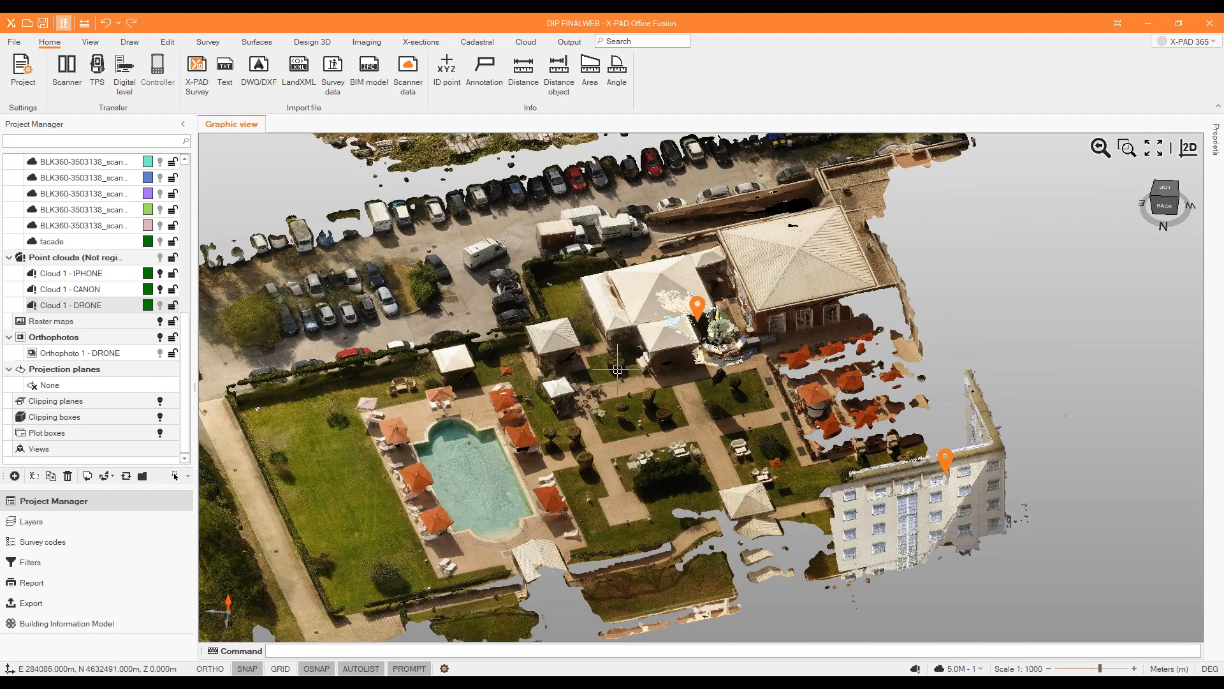
scroll(644, 363, "up", 5)
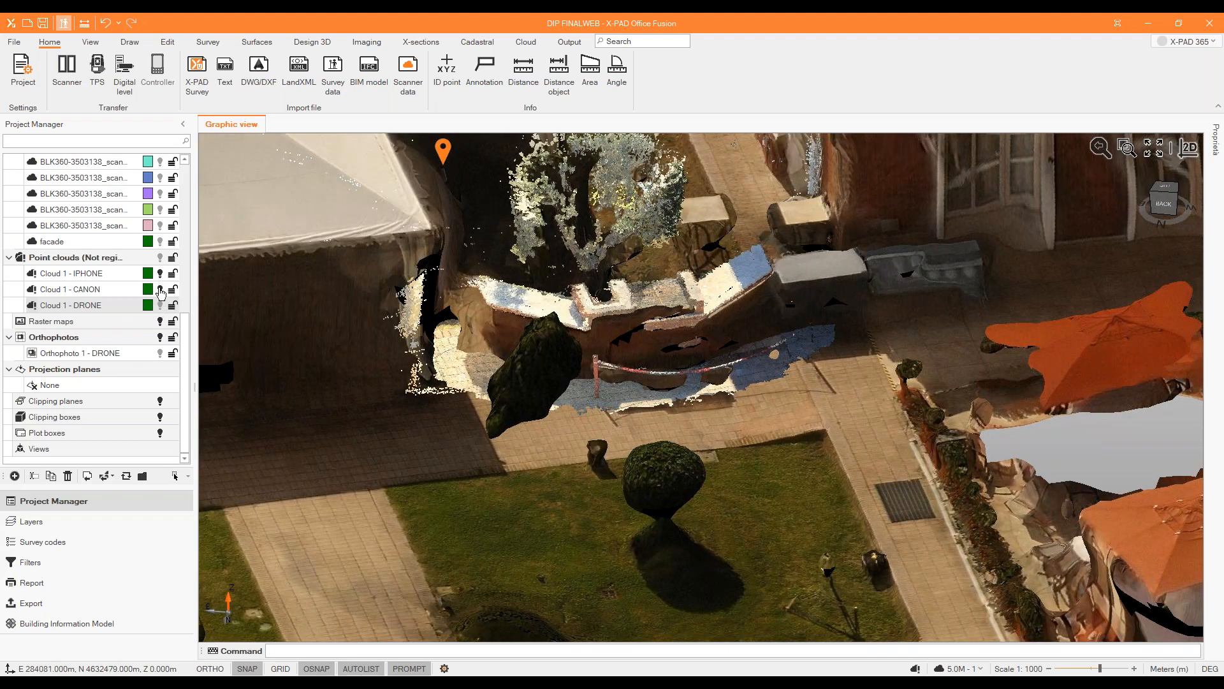
Hide Cloud 1 - IPHONE and examine the corner facade of the building captured in the CANON data.
left_click(160, 273)
scroll(592, 311, "down", 3)
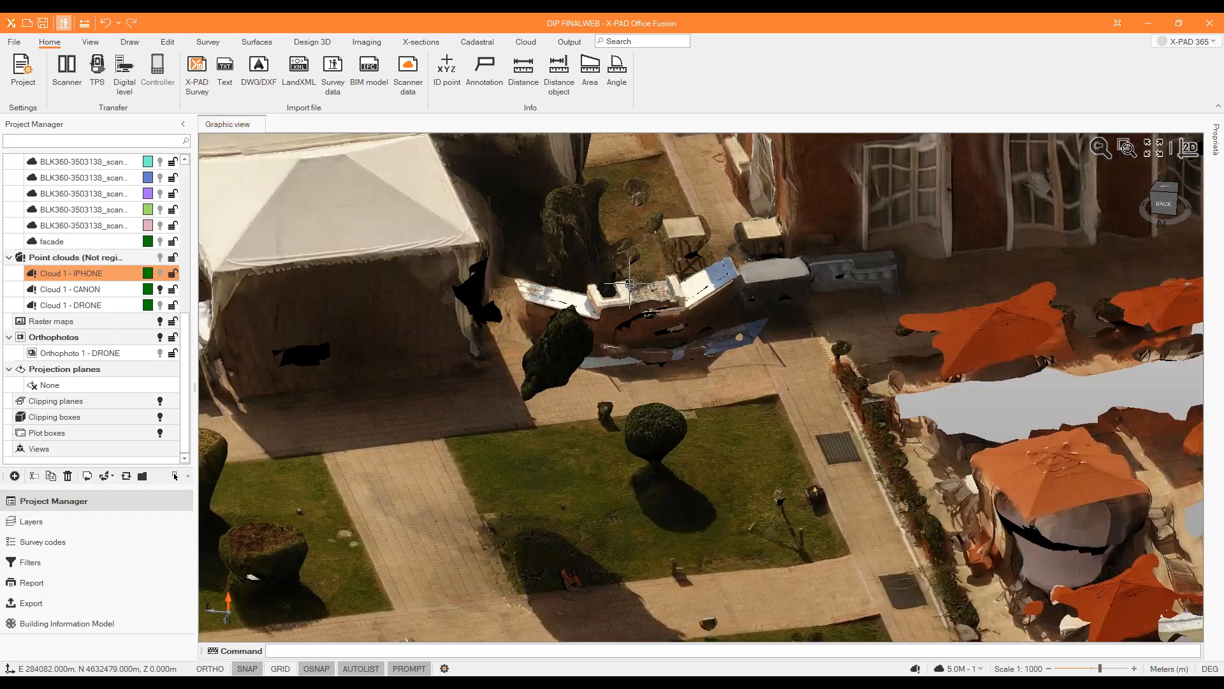
middle_click_drag(592, 312, 650, 355)
scroll(607, 341, "down", 4)
scroll(649, 355, "down", 2)
scroll(770, 207, "up", 5)
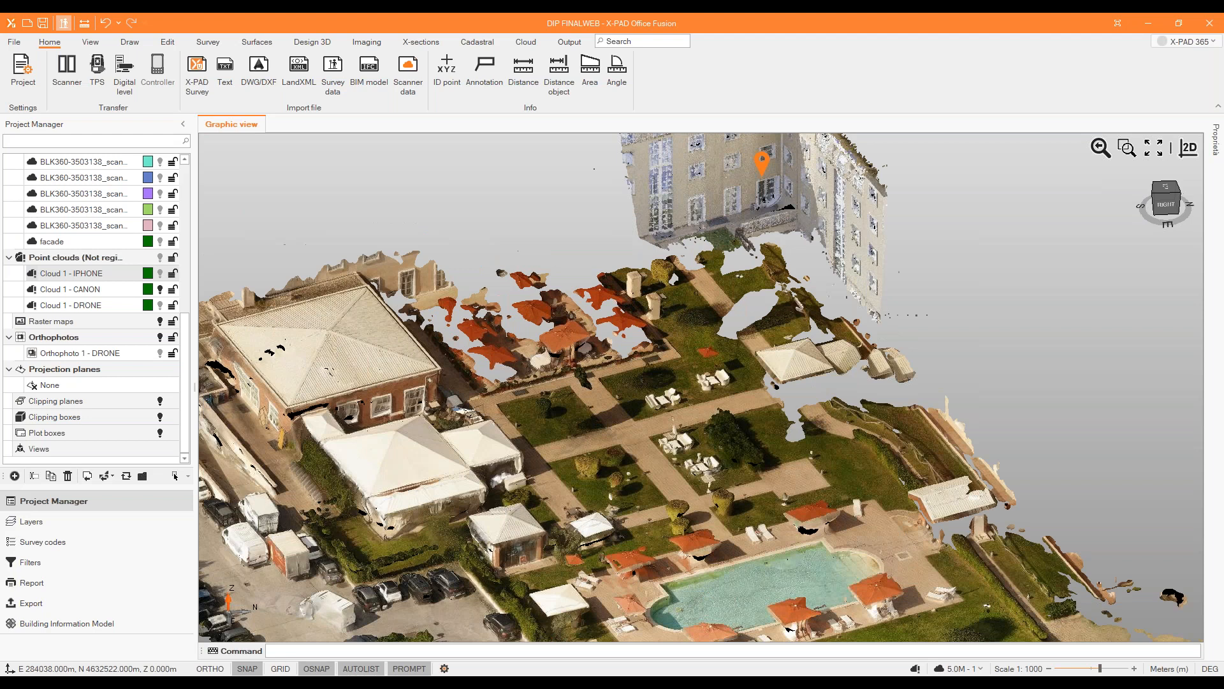
scroll(781, 304, "up", 5)
middle_click_drag(780, 304, 788, 312)
scroll(869, 293, "up", 3)
scroll(869, 290, "down", 3)
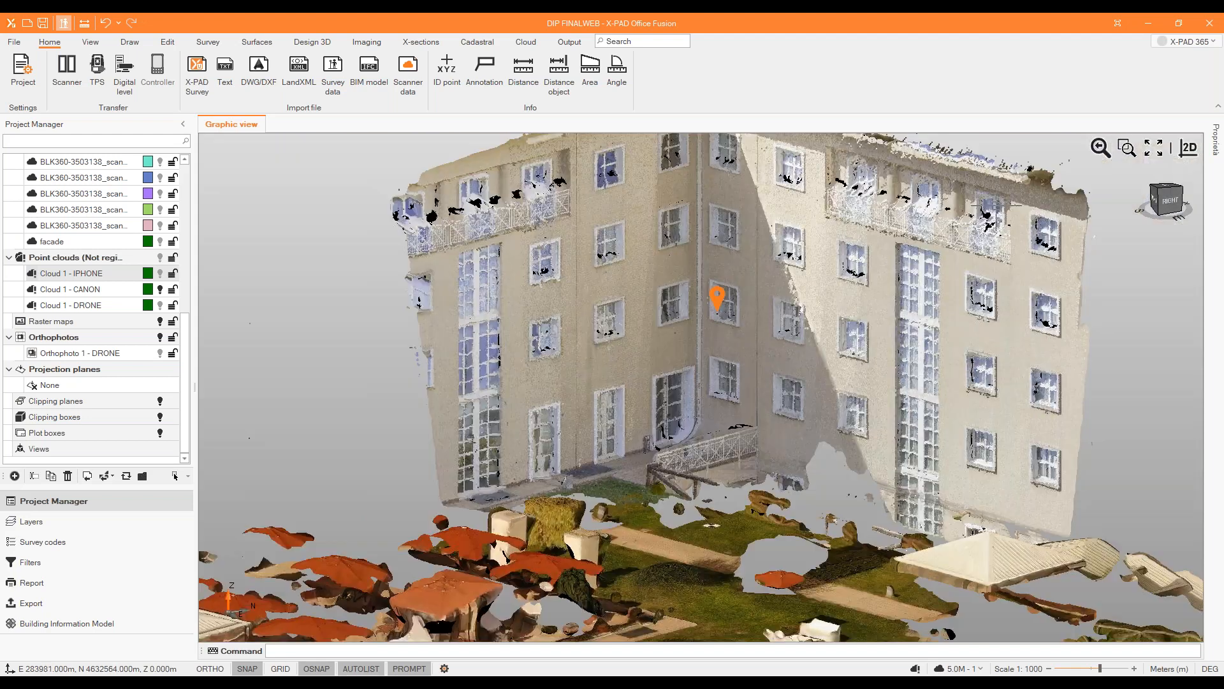
Hide all drawings and examine the windows and balconies of the facade in the CANON point cloud alone.
scroll(75, 252, "up", 6)
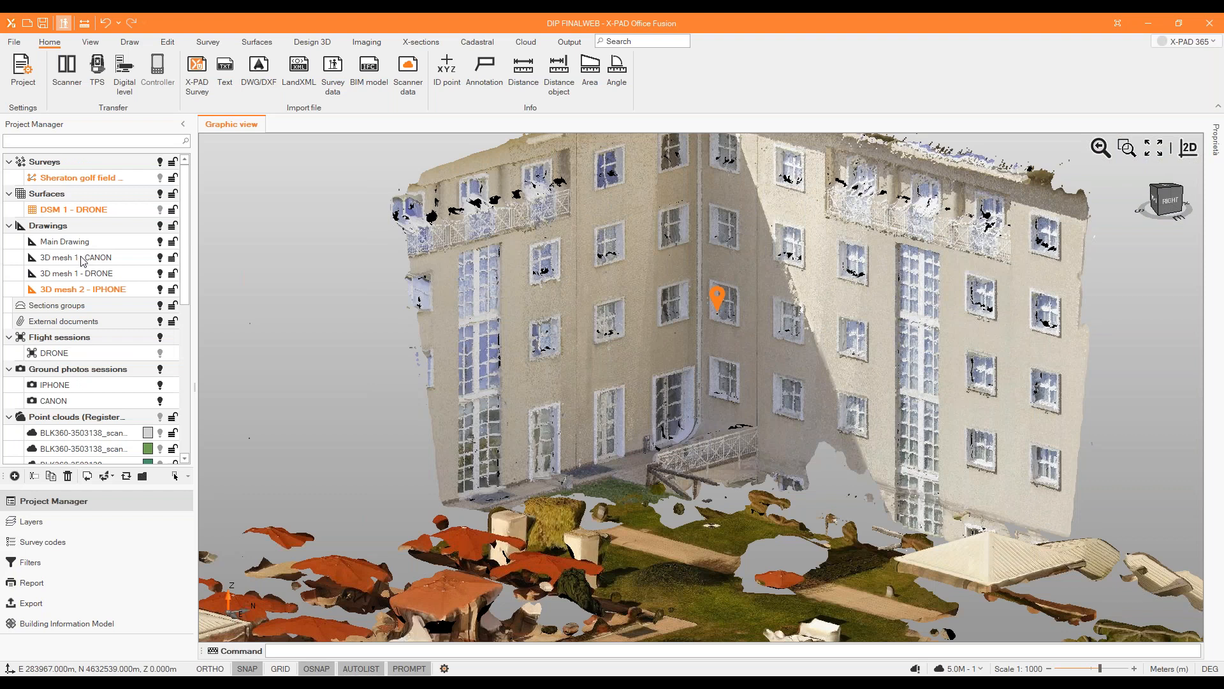
left_click(160, 227)
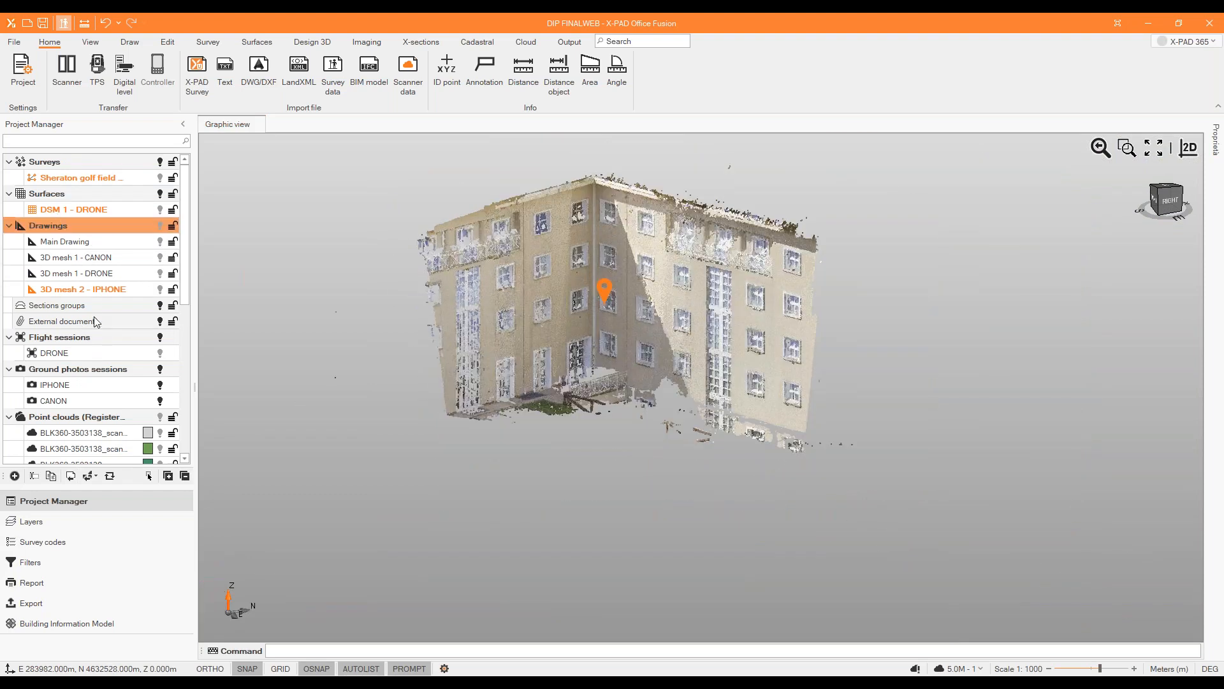
middle_click_drag(631, 400, 616, 268)
scroll(616, 268, "up", 1)
scroll(616, 306, "down", 1)
middle_click_drag(616, 313, 673, 307)
scroll(722, 327, "up", 5)
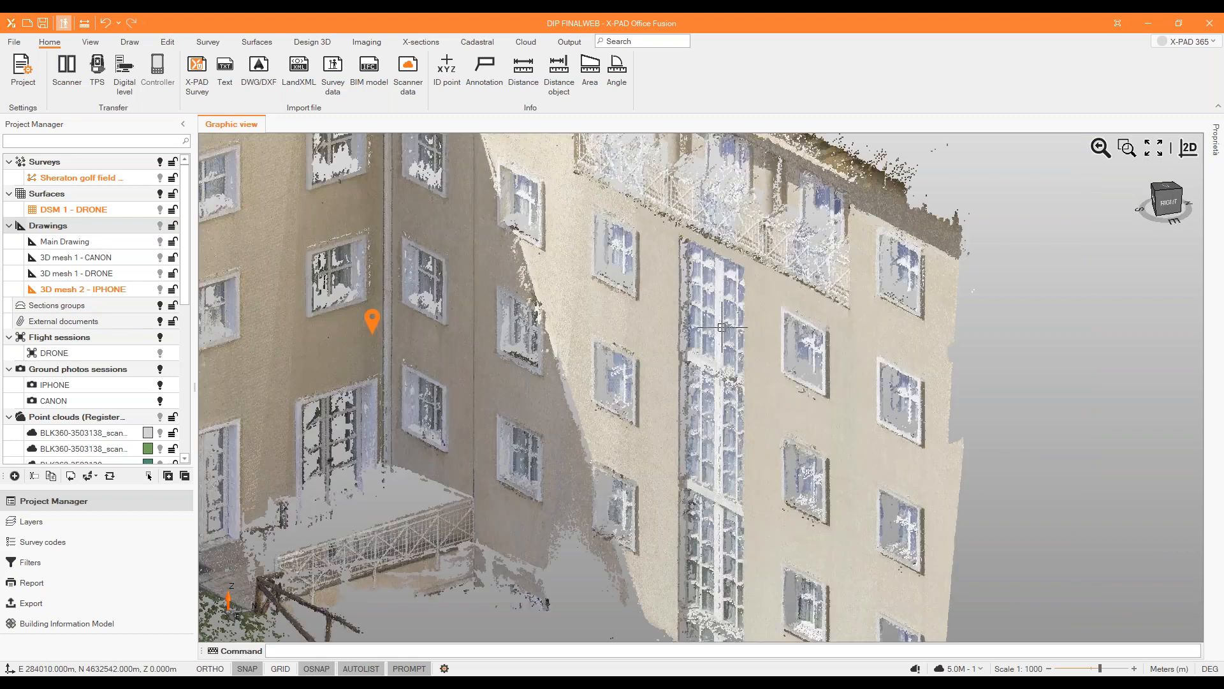
scroll(722, 327, "down", 4)
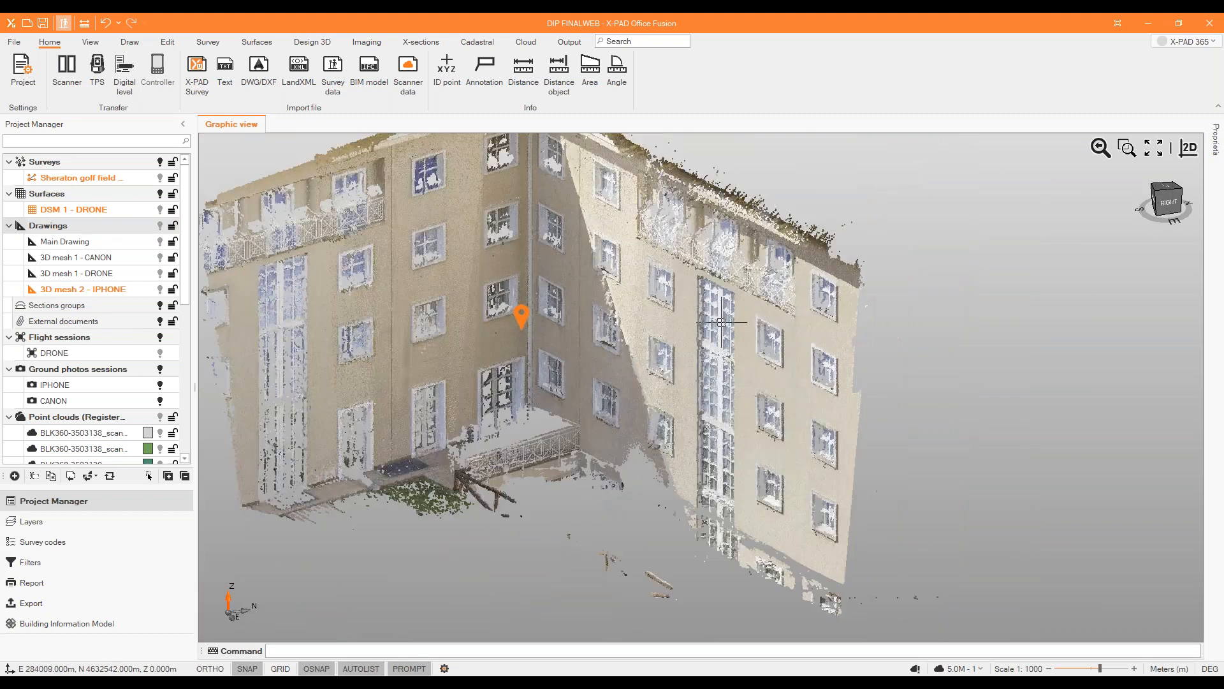
Show Cloud 1 - DRONE and examine the hotel grounds and golf course it covers.
scroll(123, 317, "down", 3)
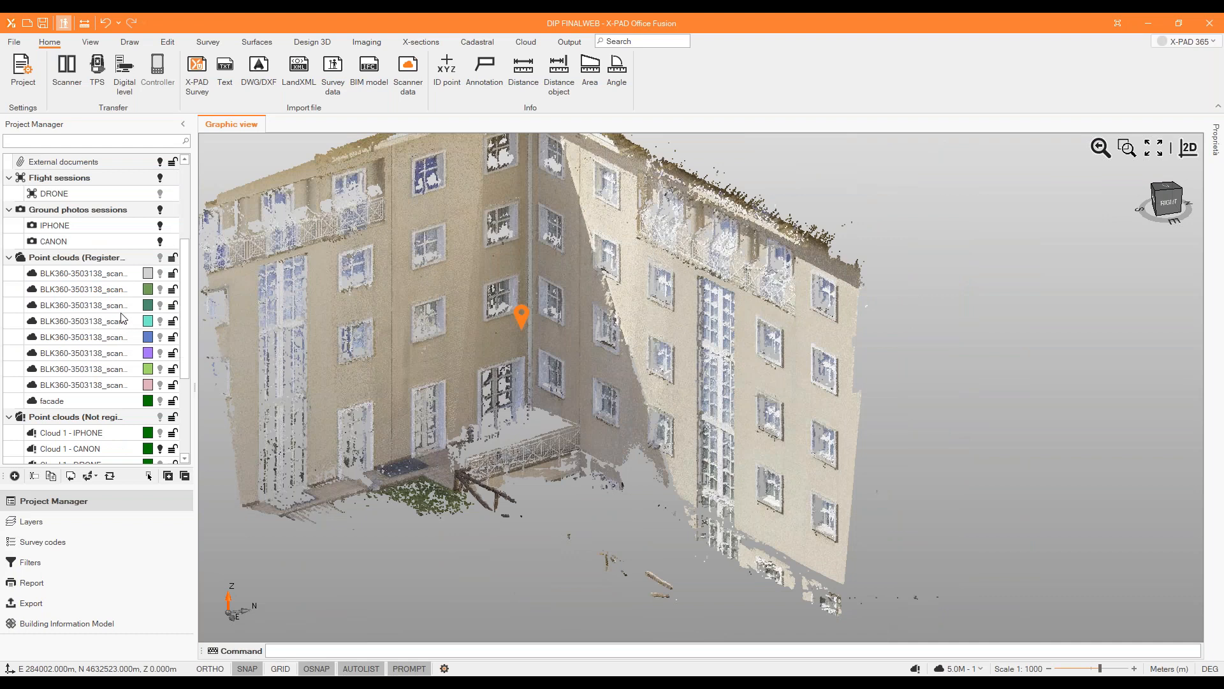
scroll(125, 310, "down", 3)
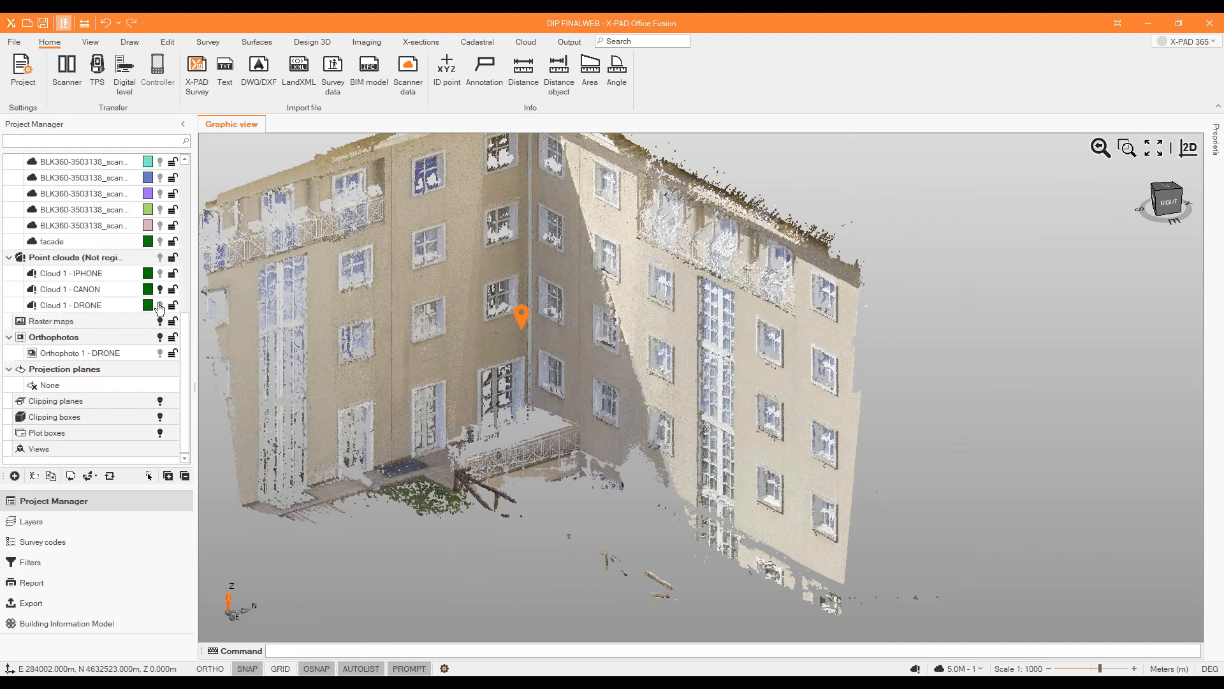
left_click(159, 306)
scroll(571, 318, "down", 6)
middle_click_drag(574, 320, 596, 389)
scroll(642, 474, "down", 3)
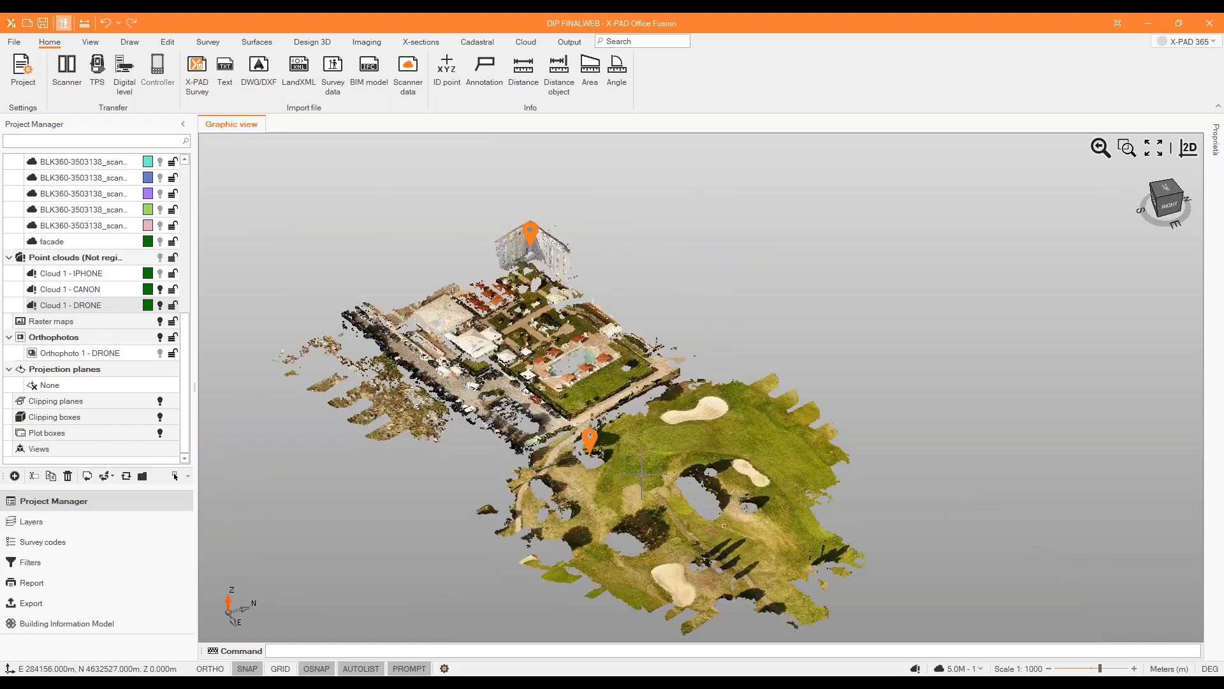
scroll(642, 474, "up", 3)
middle_click_drag(642, 474, 426, 336)
scroll(703, 455, "up", 3)
scroll(703, 455, "down", 3)
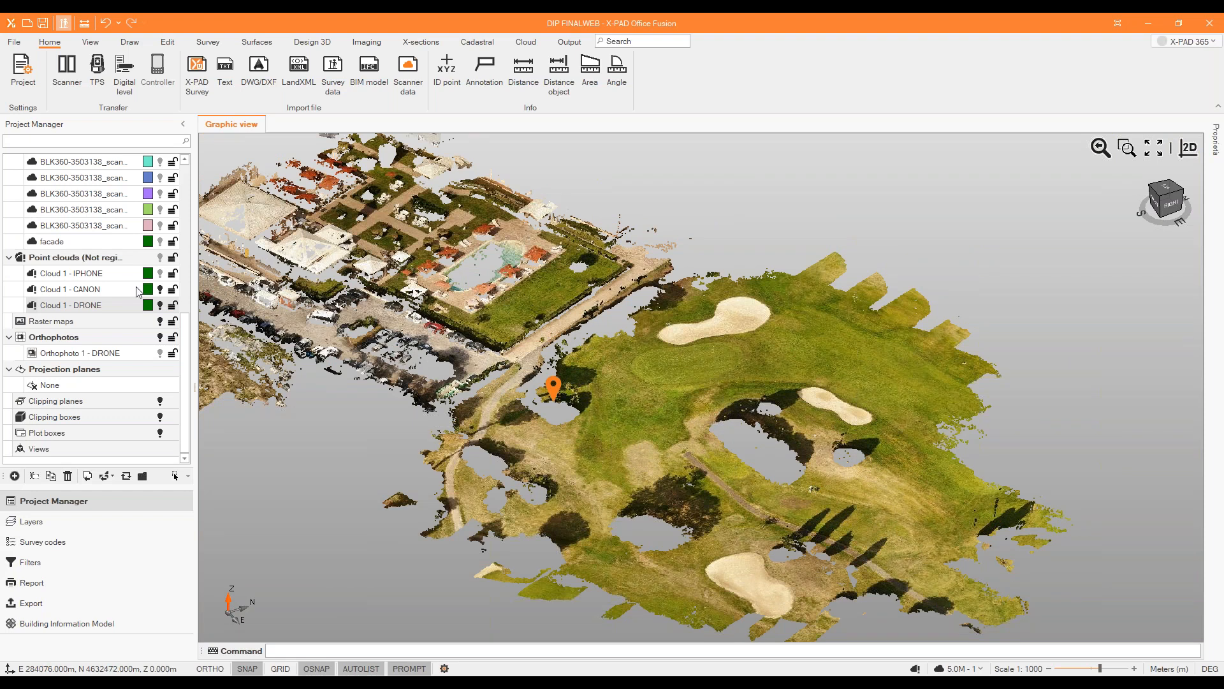
Hide Cloud 1 - DRONE and show the DRONE flight session with its camera positions.
left_click(160, 306)
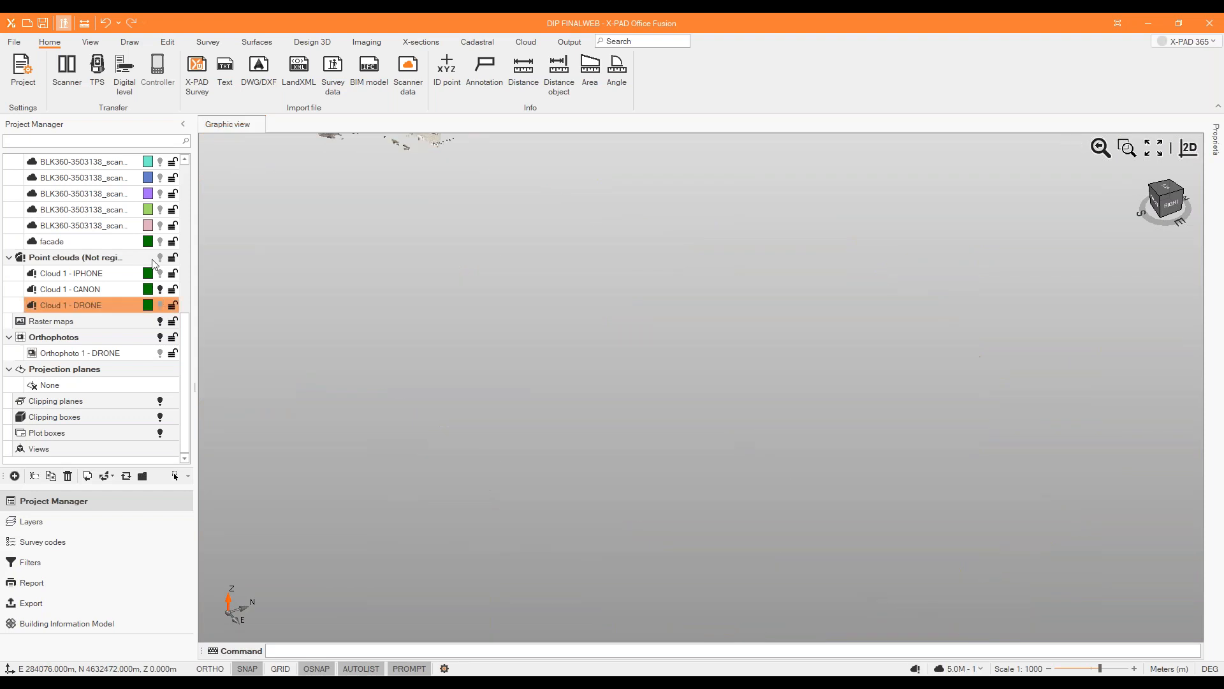
scroll(153, 261, "up", 3)
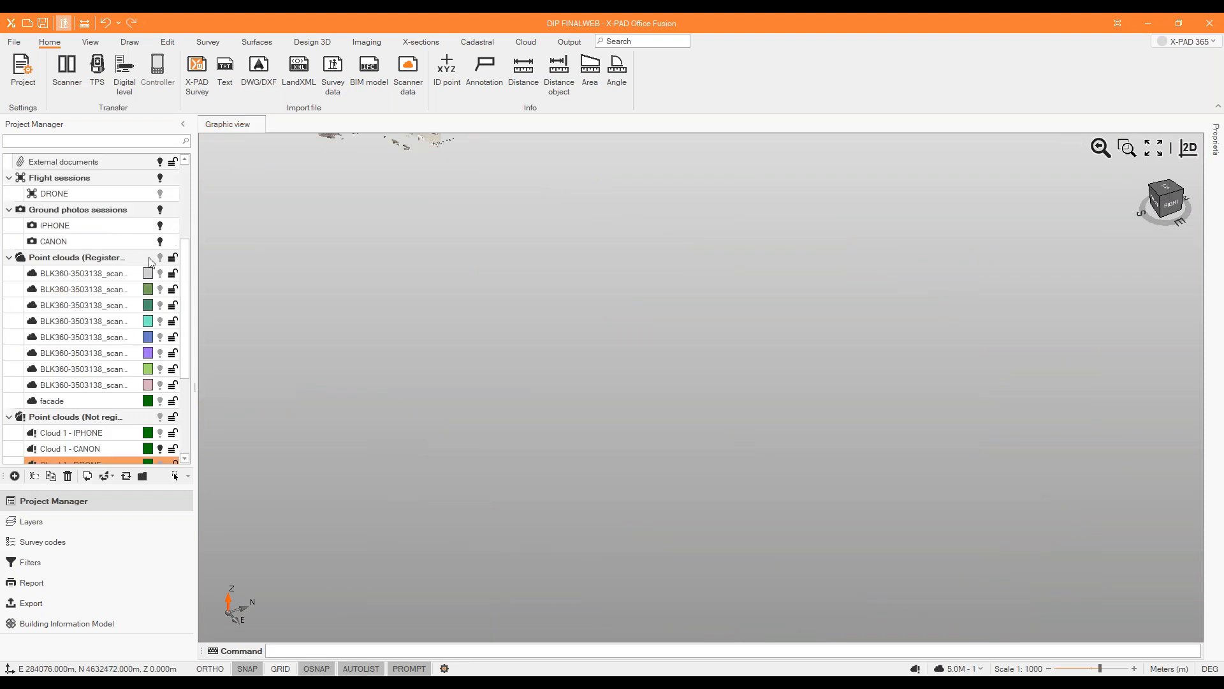
scroll(136, 261, "up", 3)
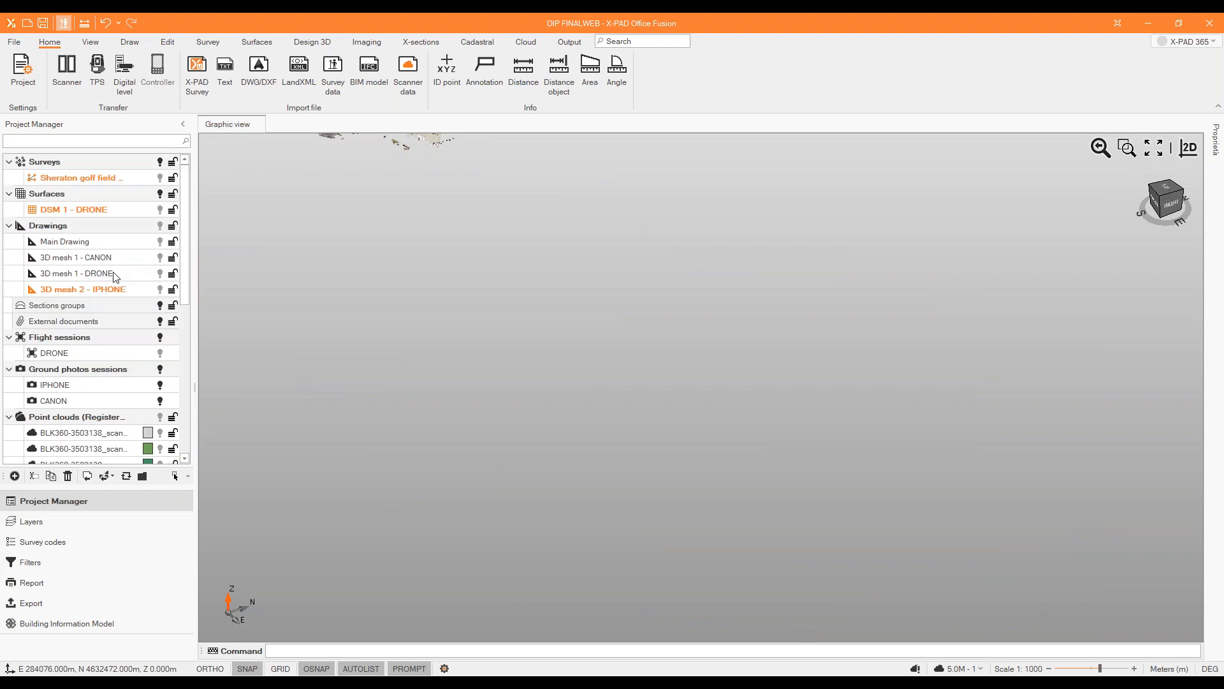
left_click(160, 353)
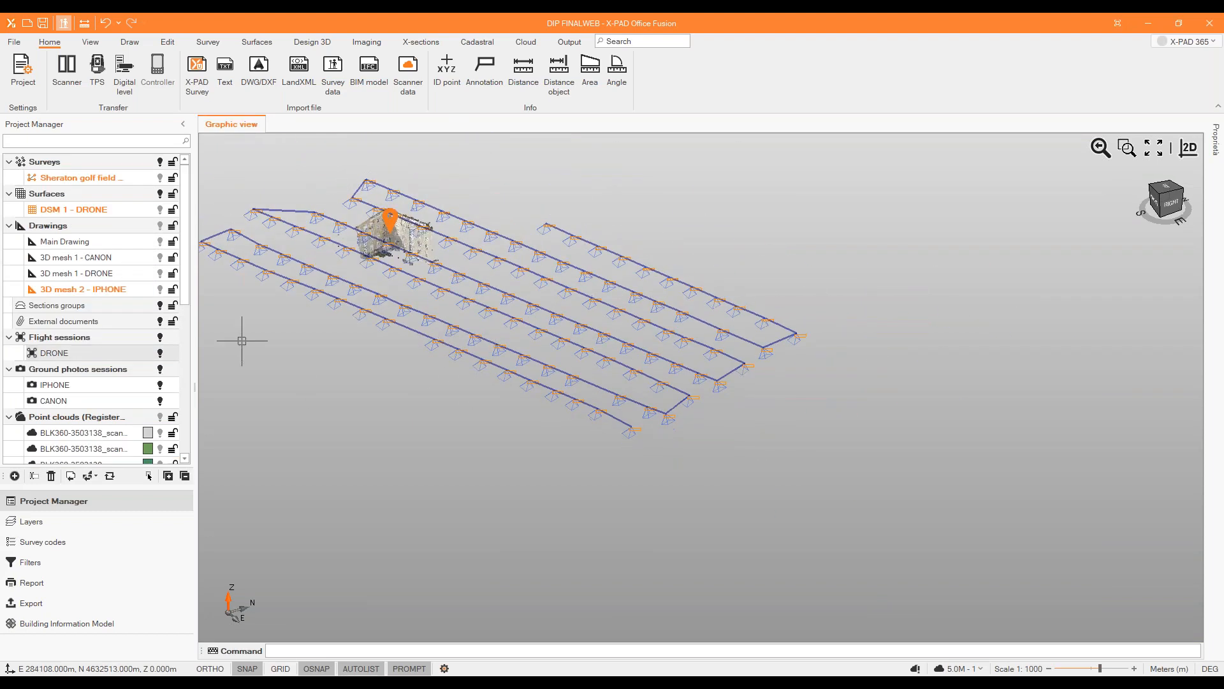
Show Cloud 1 - DRONE together with the 3D mesh 1 - DRONE drawing.
scroll(84, 427, "down", 6)
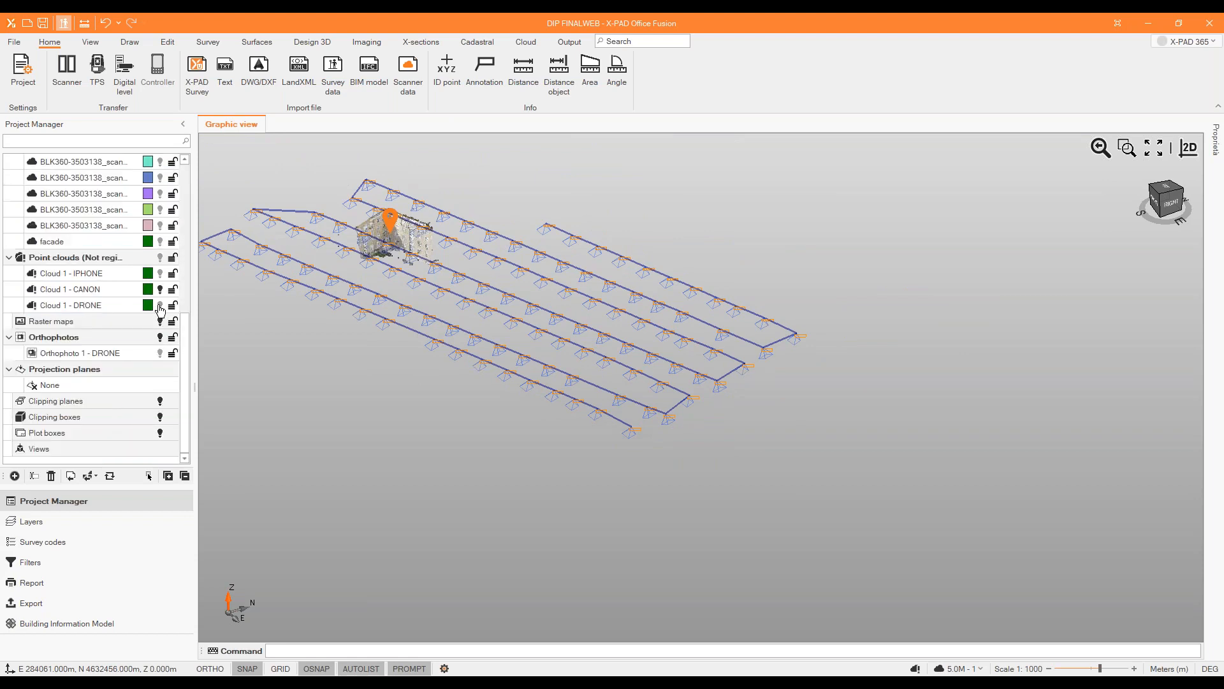
left_click(160, 308)
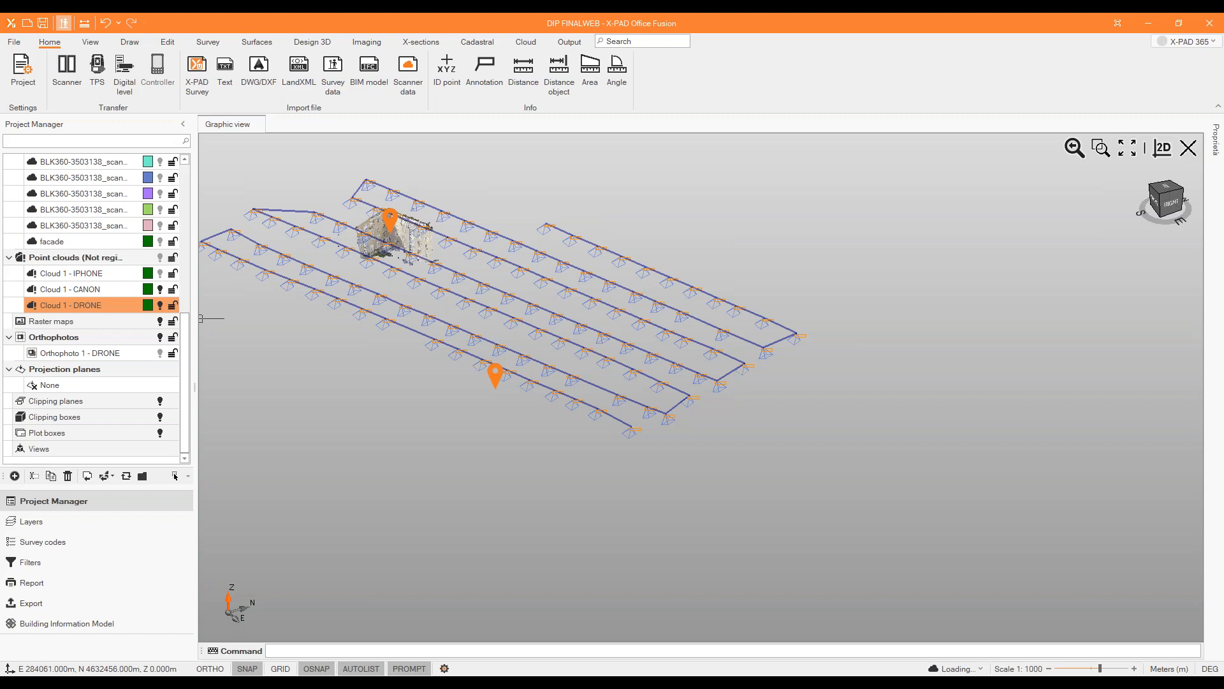
scroll(82, 250, "up", 3)
scroll(86, 250, "up", 3)
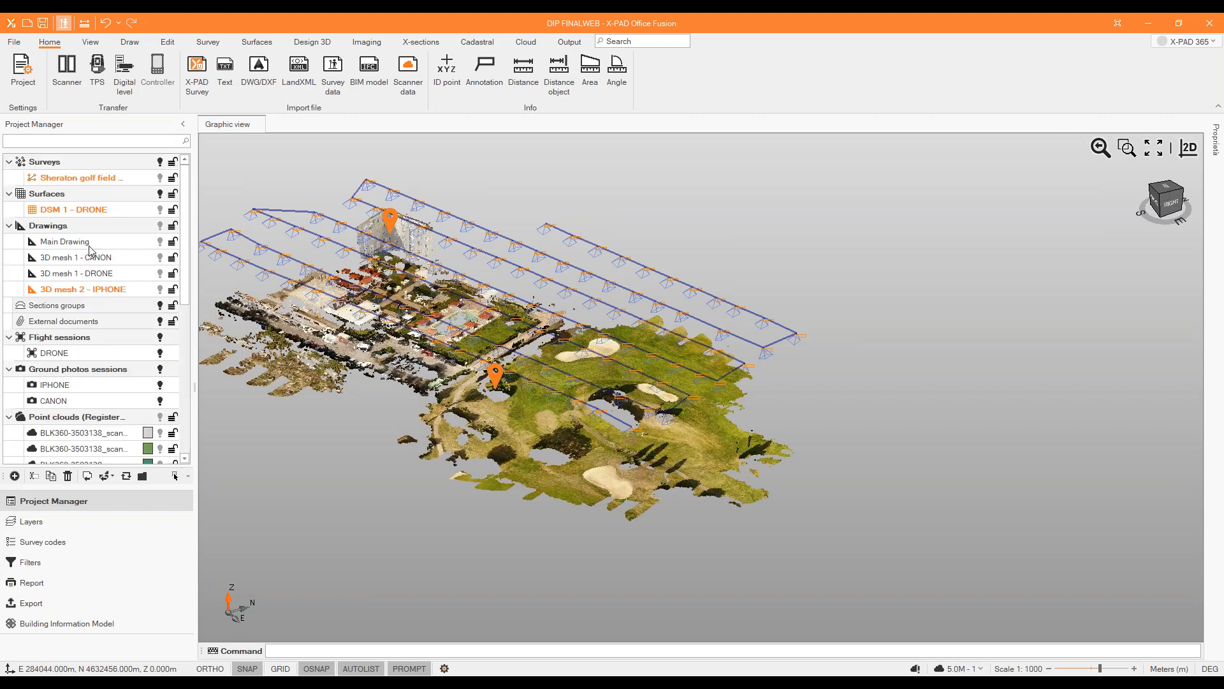
left_click(160, 273)
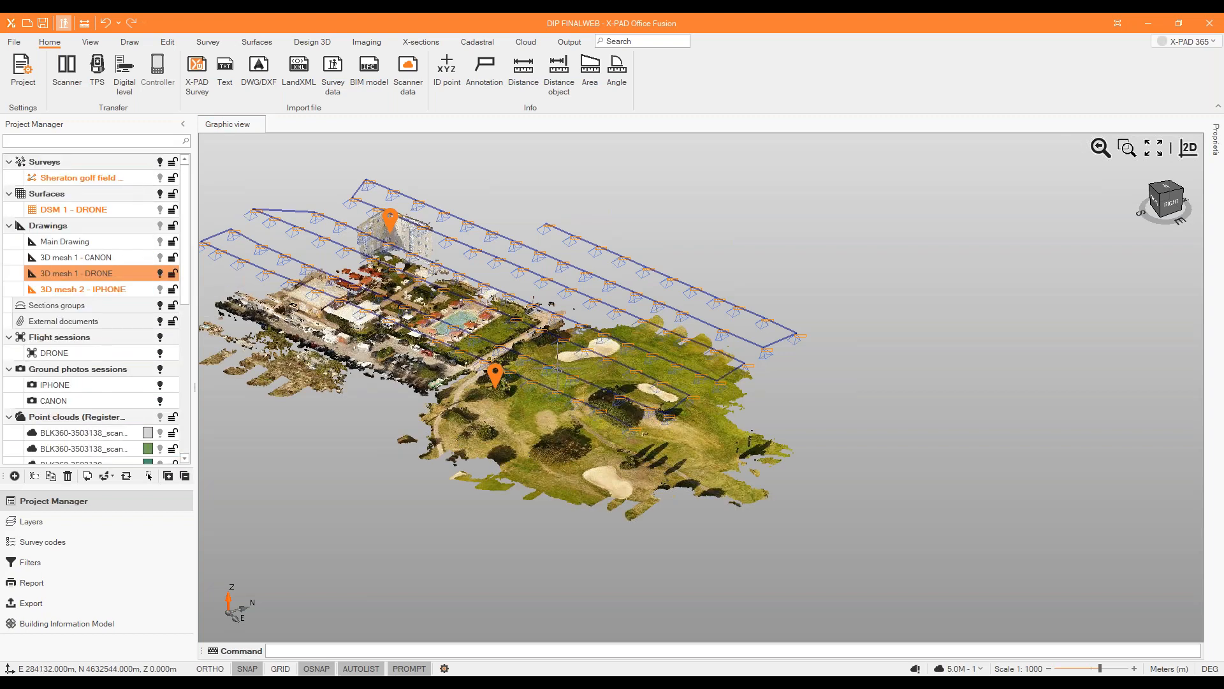
Make 3D mesh 1 - DRONE the current drawing and open Stereo drawing for the DRONE photo session.
scroll(450, 347, "up", 3)
mouse_move(644, 443)
middle_mouse_down()
mouse_move(677, 408)
mouse_move(655, 454)
middle_mouse_up()
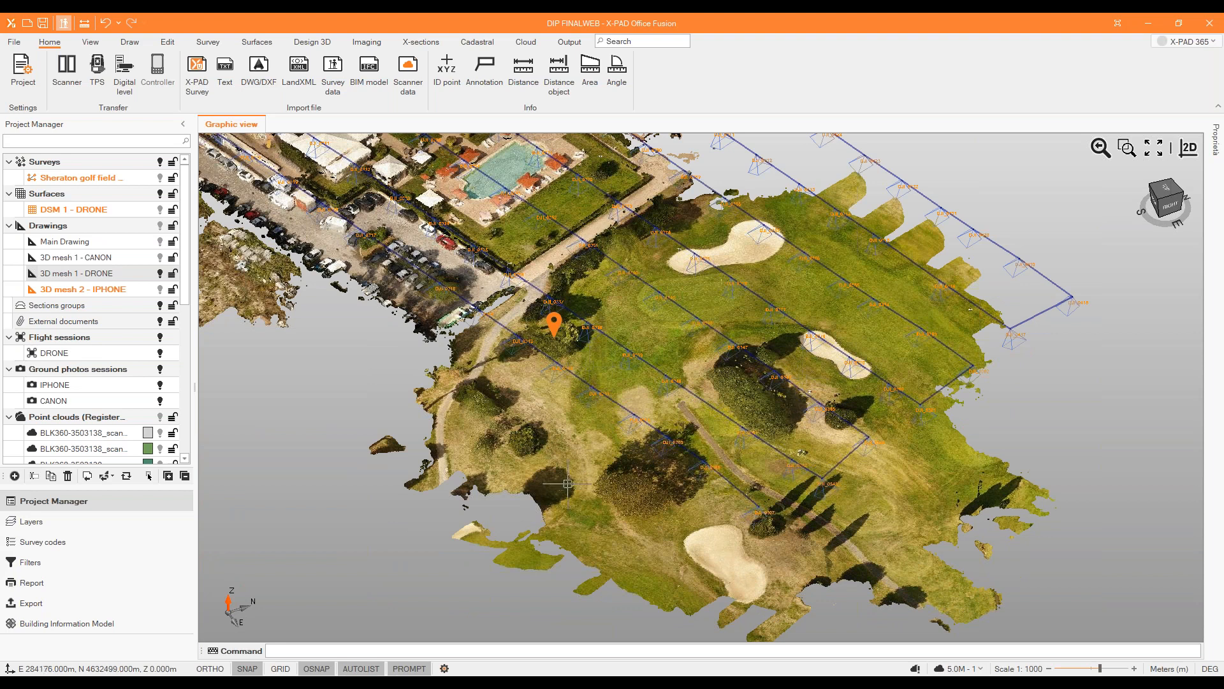
scroll(606, 399, "down", 3)
scroll(494, 306, "up", 2)
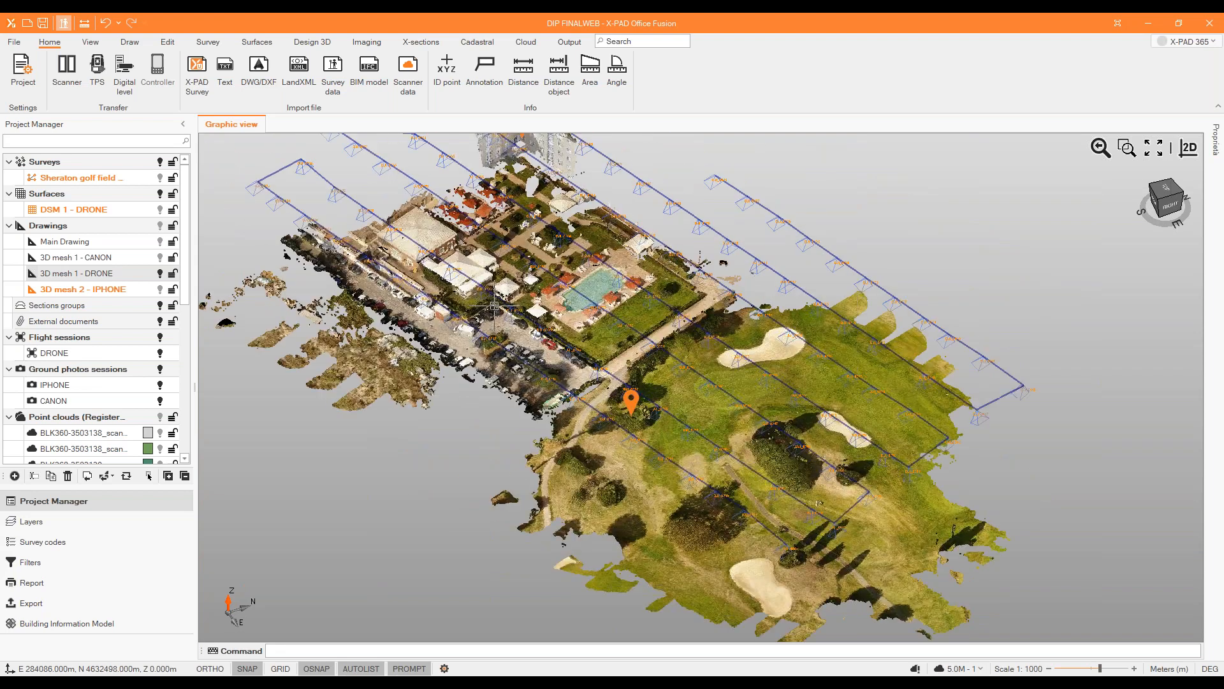
scroll(494, 306, "up", 1)
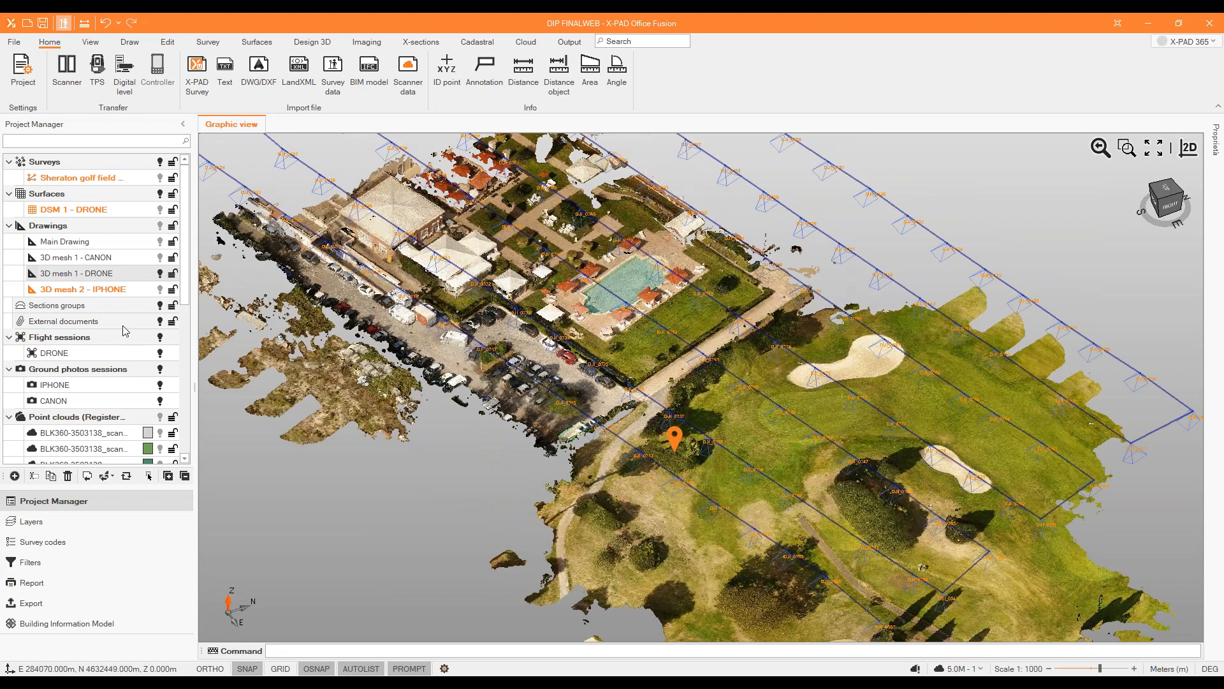
left_click(132, 278)
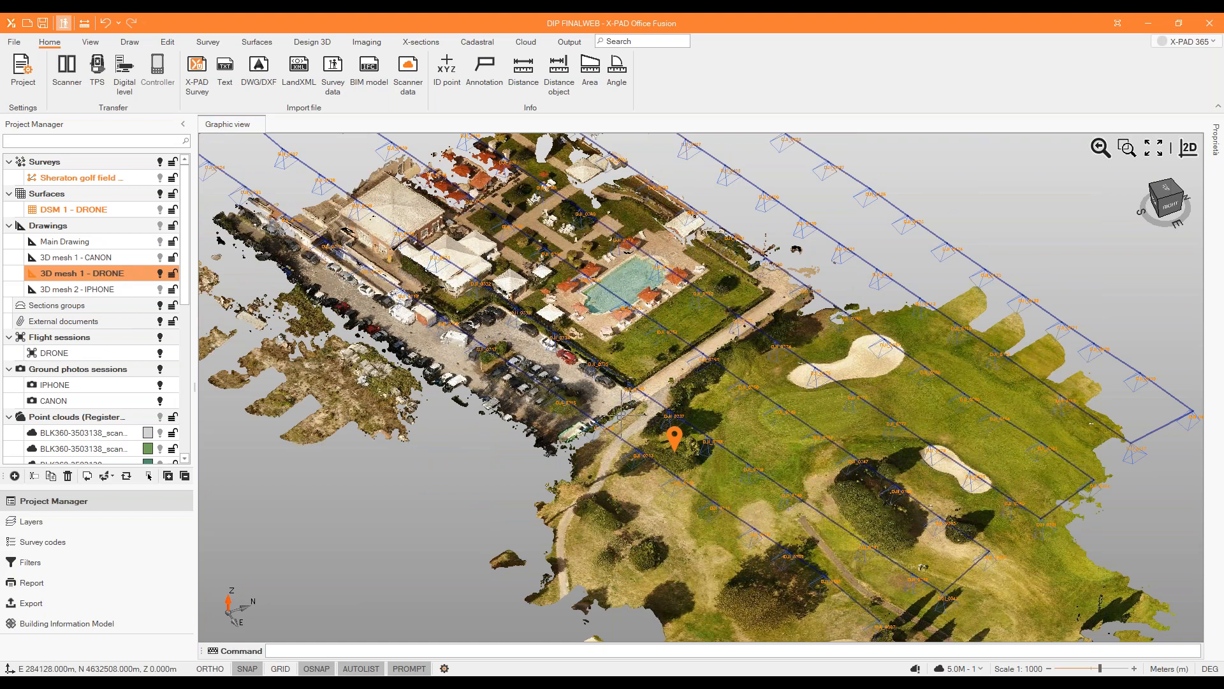
scroll(609, 389, "down", 1)
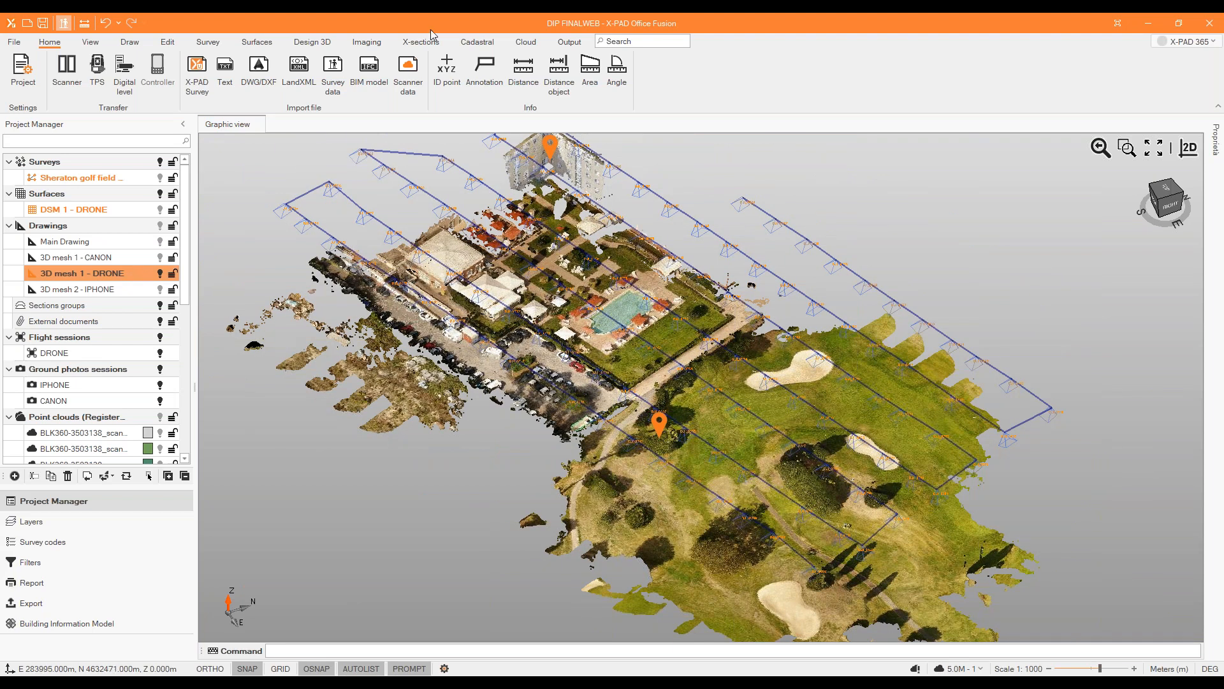
left_click(381, 43)
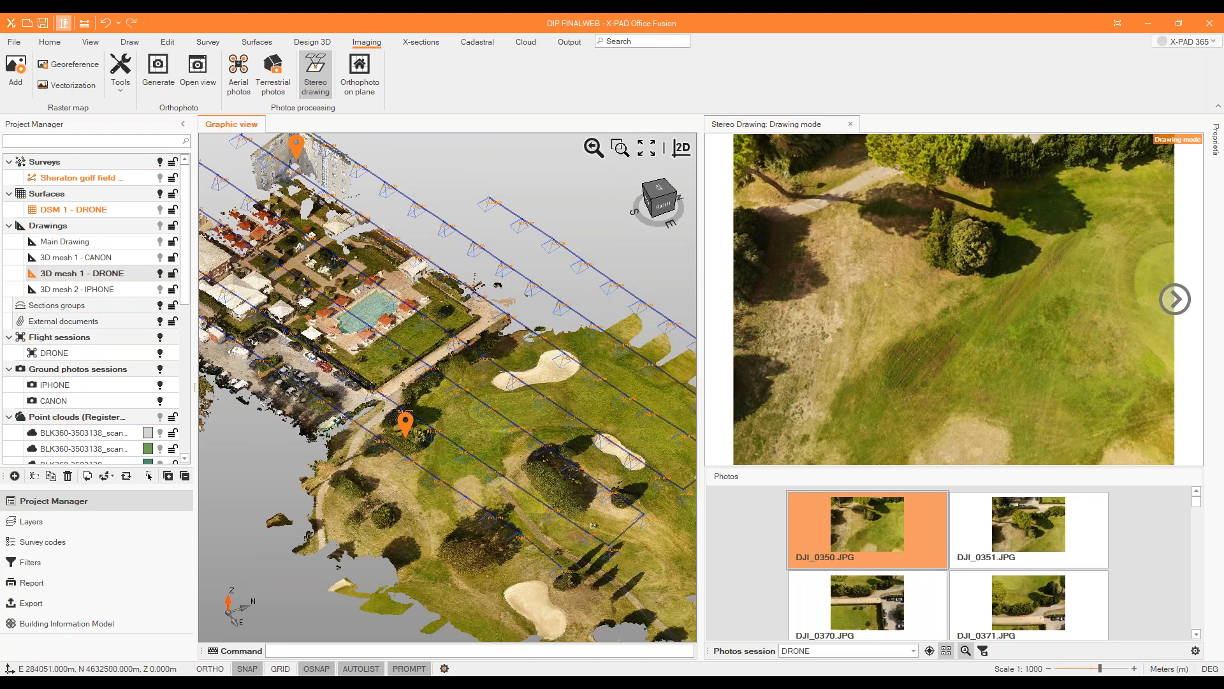
Show the Sheraton golf field survey over the car park area of the drone mesh.
middle_click_drag(412, 359, 305, 335, "shift")
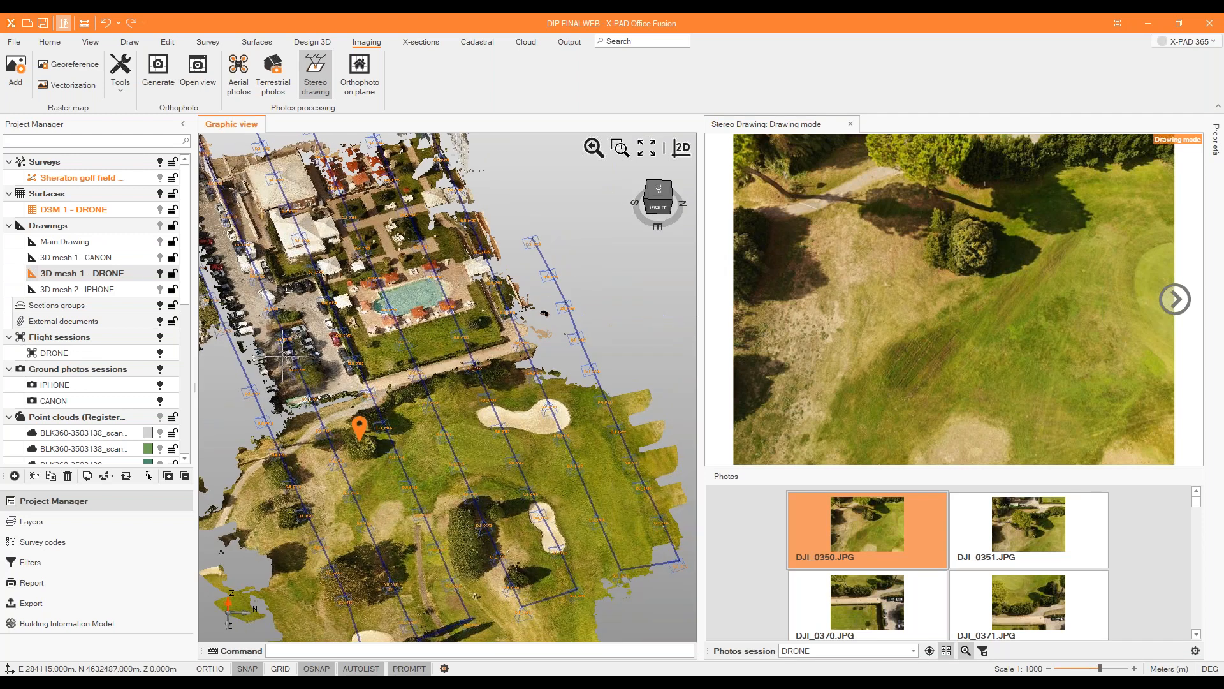
scroll(303, 333, "up", 5)
scroll(306, 330, "down", 2)
scroll(319, 281, "up", 6)
middle_click_drag(319, 280, 350, 353, "shift")
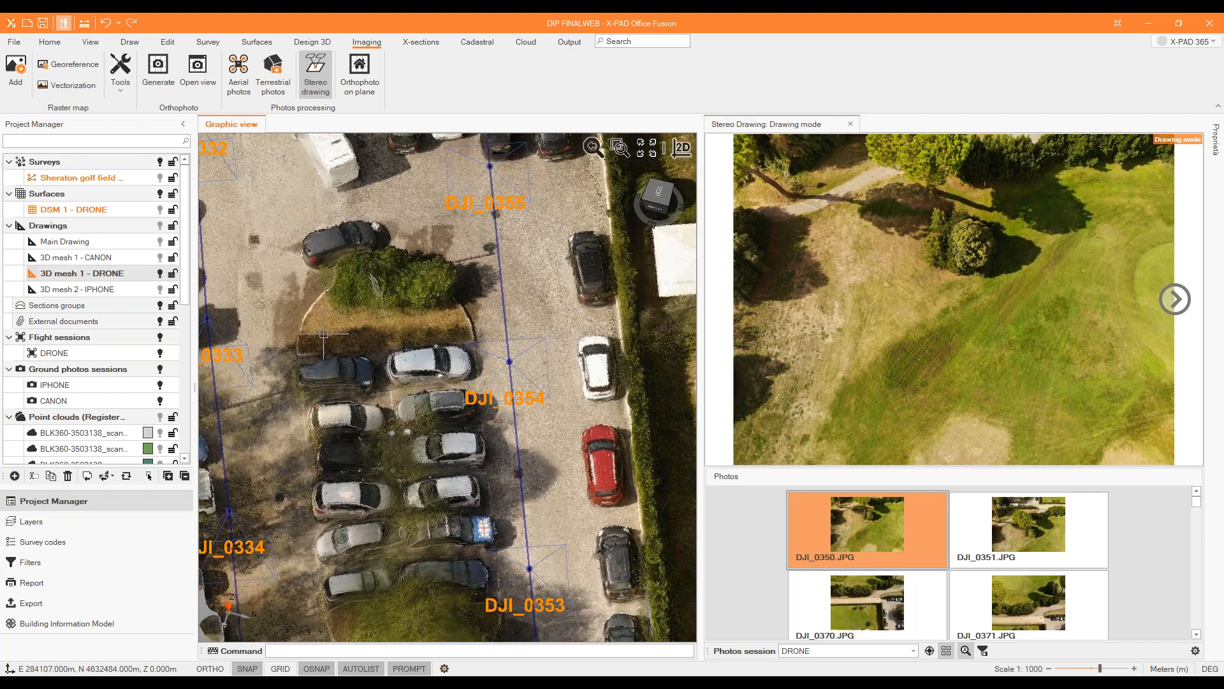
scroll(435, 344, "down", 2)
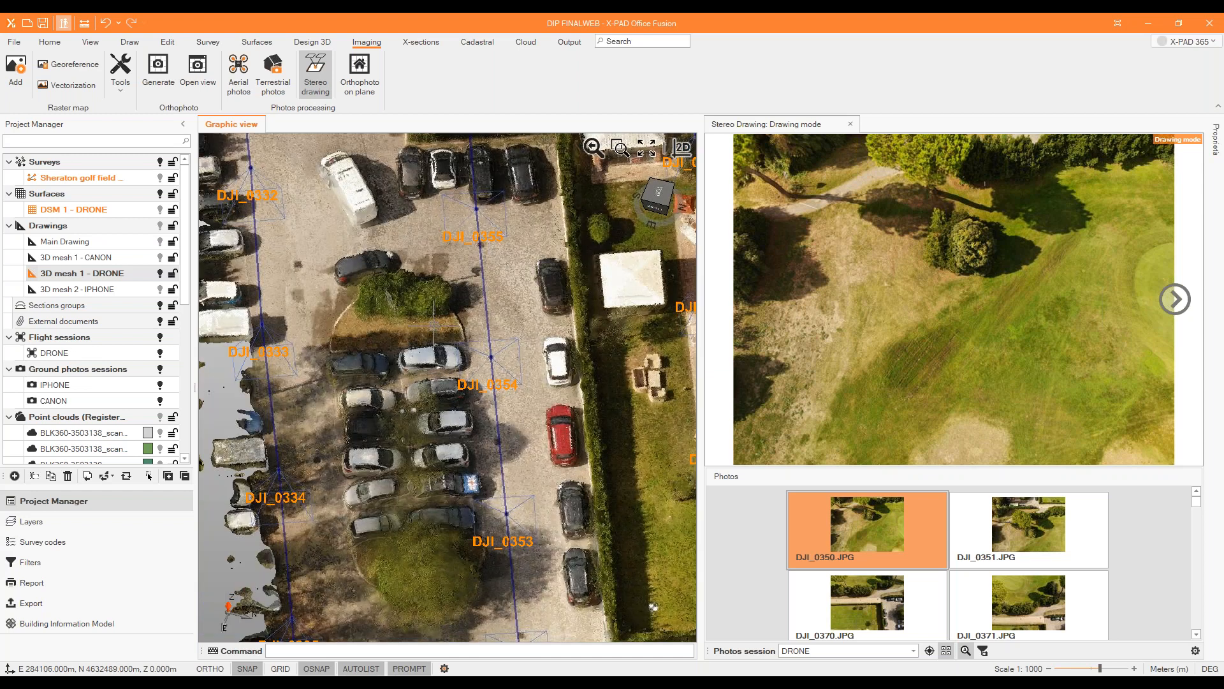
mouse_move(356, 440)
middle_mouse_down("shift")
mouse_move(374, 456)
mouse_move(360, 451)
middle_mouse_up("shift")
left_click(160, 178)
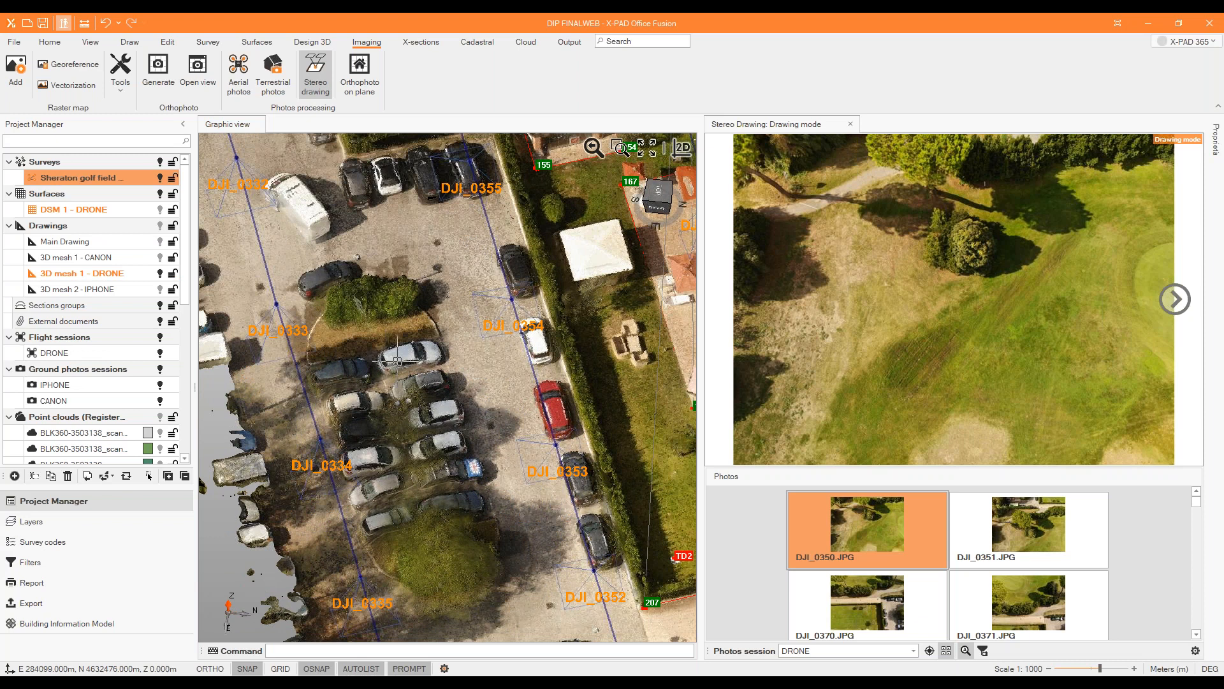
Examine the planted island in the car park and browse the DRONE session photos available for stereo drawing.
scroll(378, 310, "down", 4)
scroll(393, 360, "up", 3)
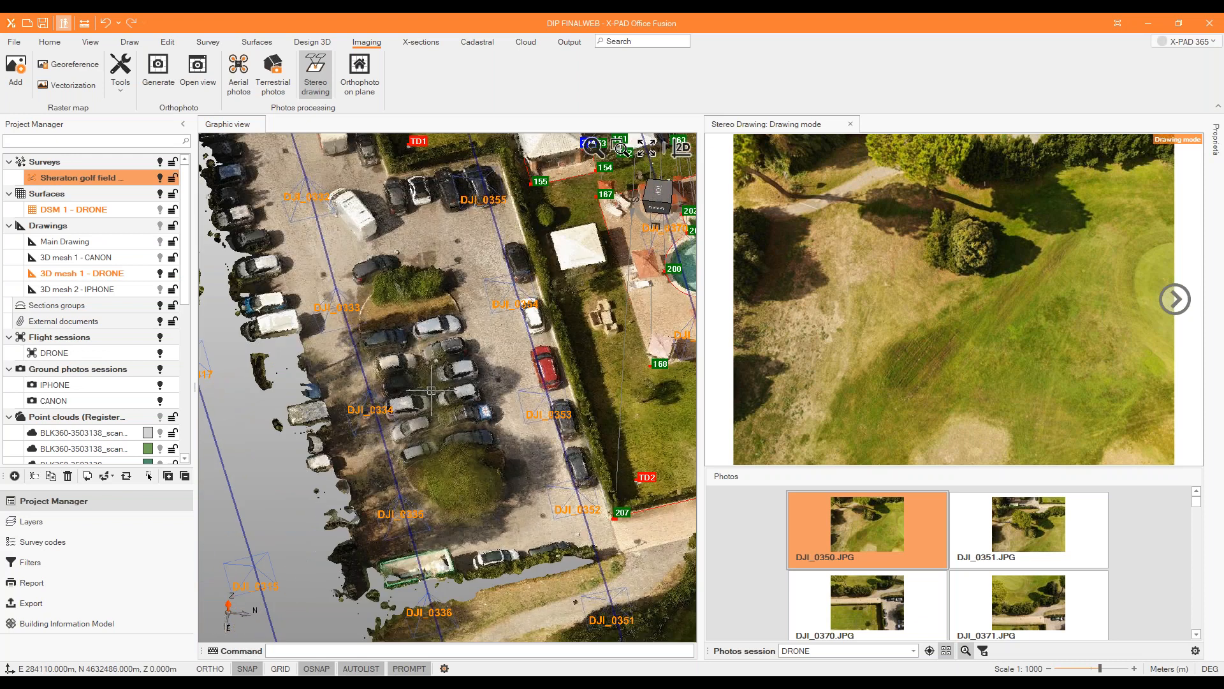
scroll(525, 451, "down", 3)
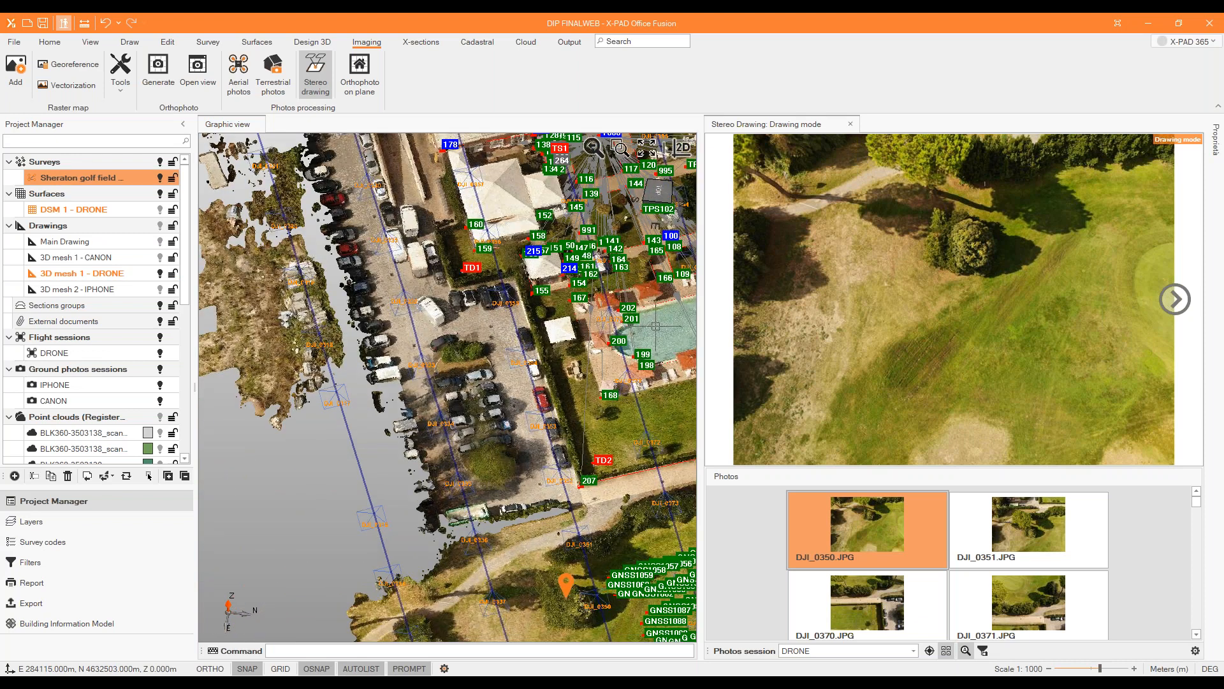
scroll(433, 357, "up", 5)
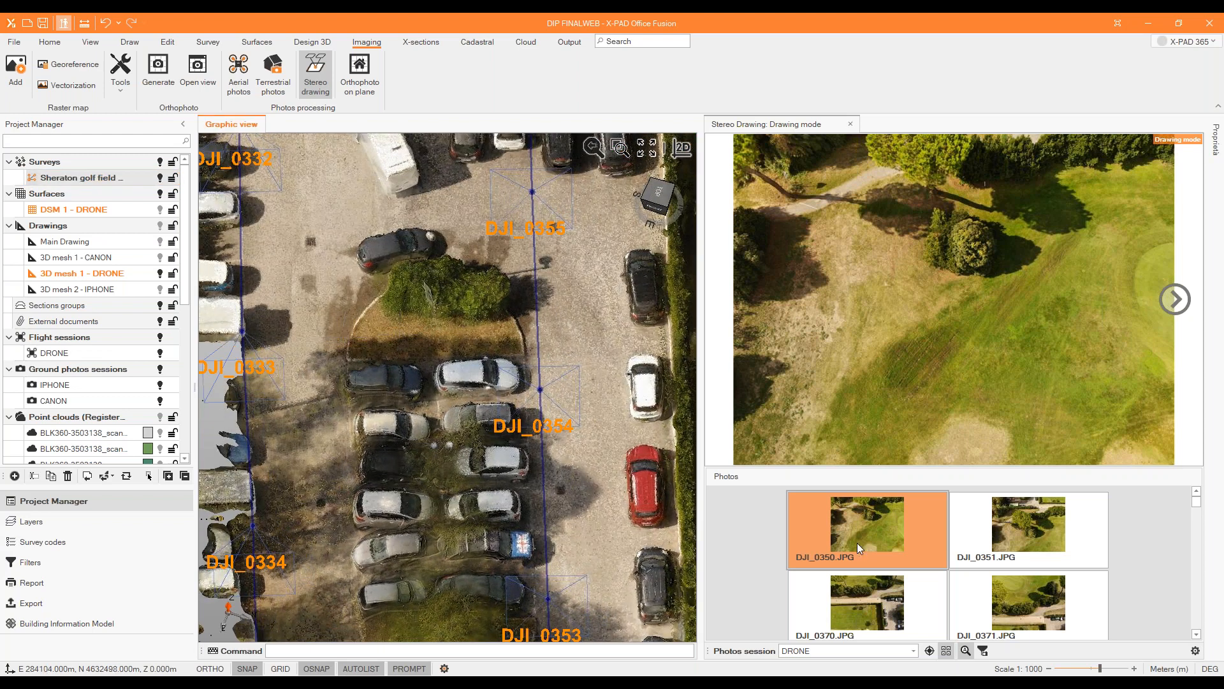
scroll(857, 545, "down", 1)
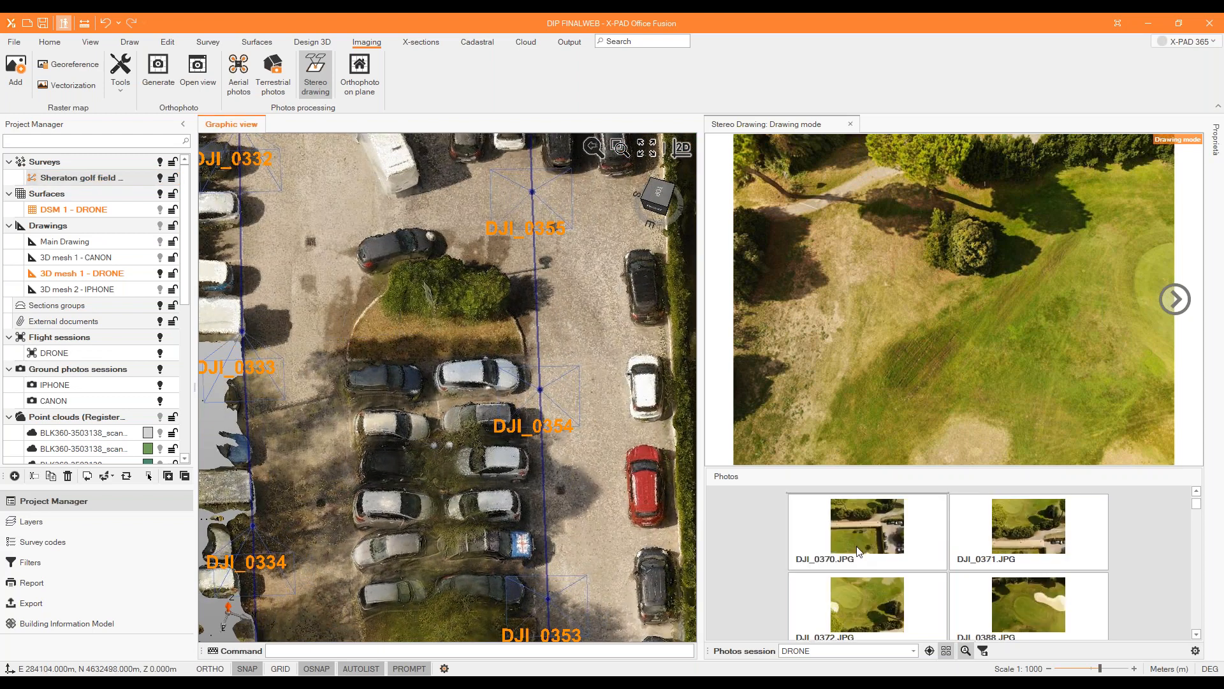
scroll(856, 546, "up", 1)
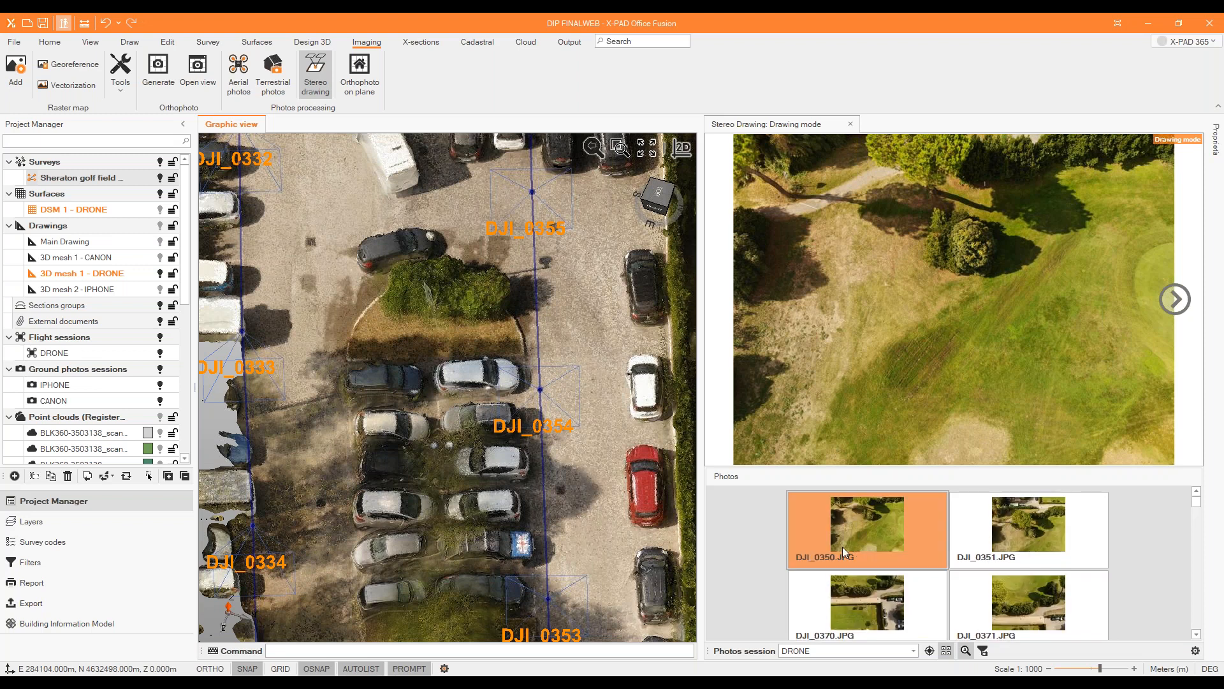
scroll(854, 547, "down", 2)
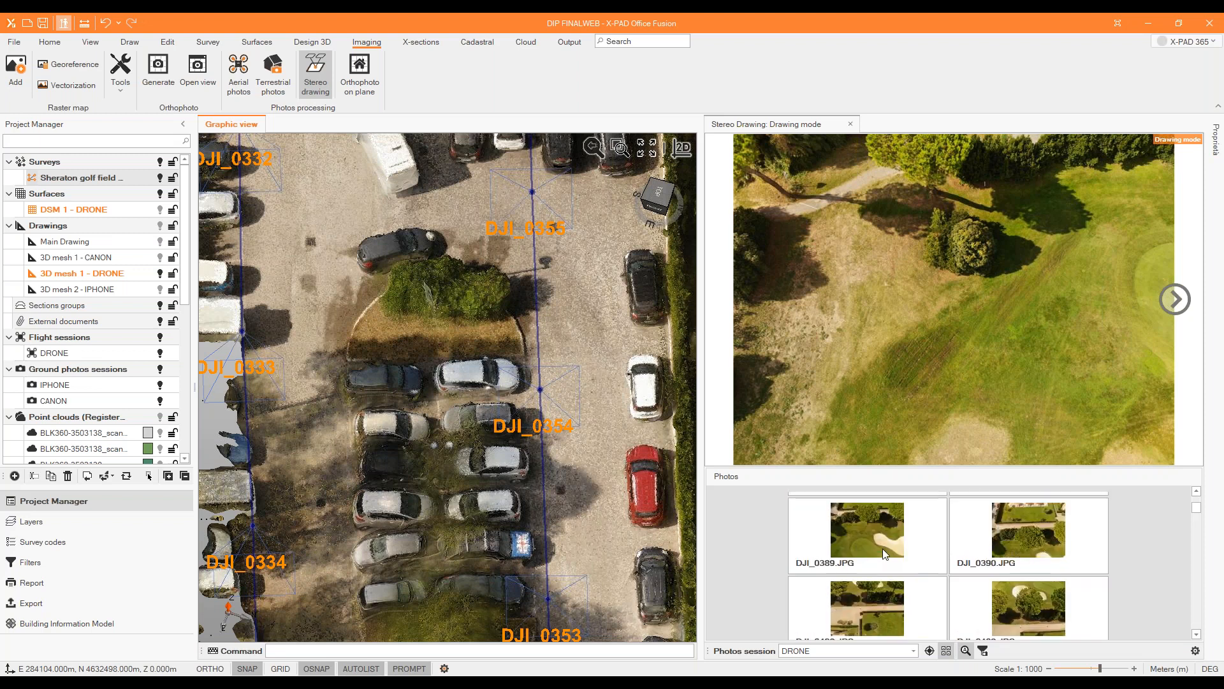
Start a polyline and place its first point on the kerb corner of the planted island in photo DJI_0330.JPG.
left_click(129, 42)
left_click(146, 67)
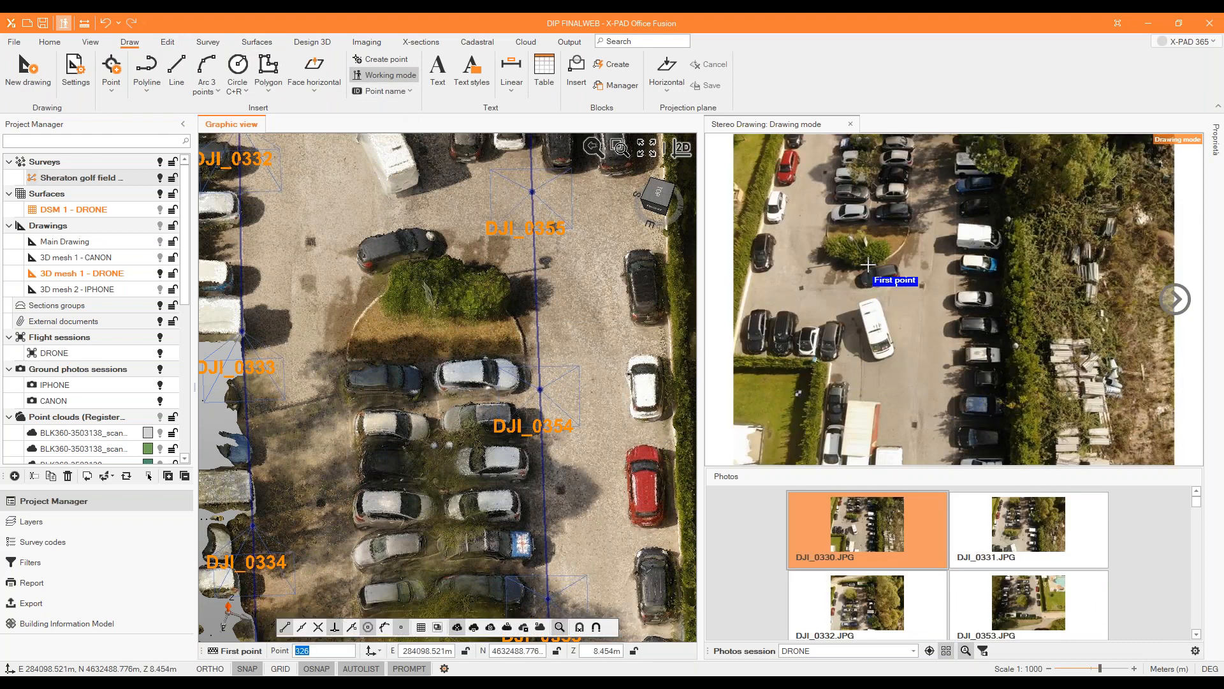
scroll(867, 264, "up", 5)
scroll(793, 189, "up", 5)
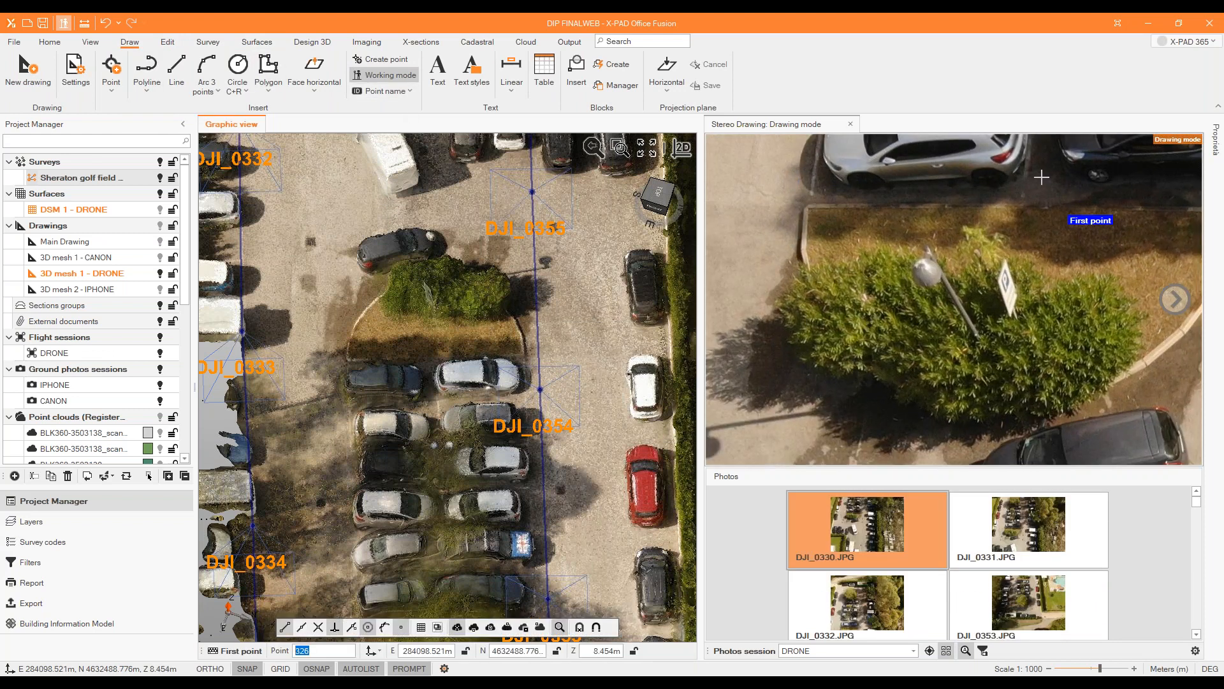
scroll(809, 211, "up", 3)
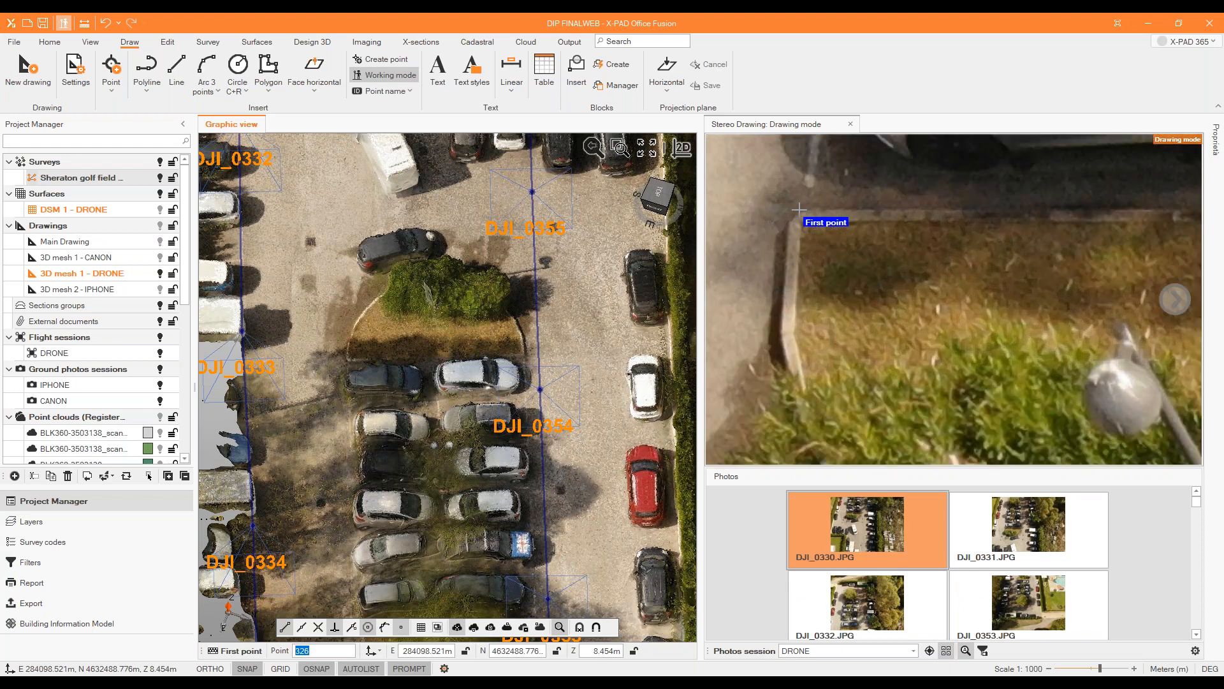
left_click(797, 210)
Place the polyline's second point at the opposite end of the island's straight kerb in photo DJI_0330.JPG.
scroll(534, 222, "down", 6)
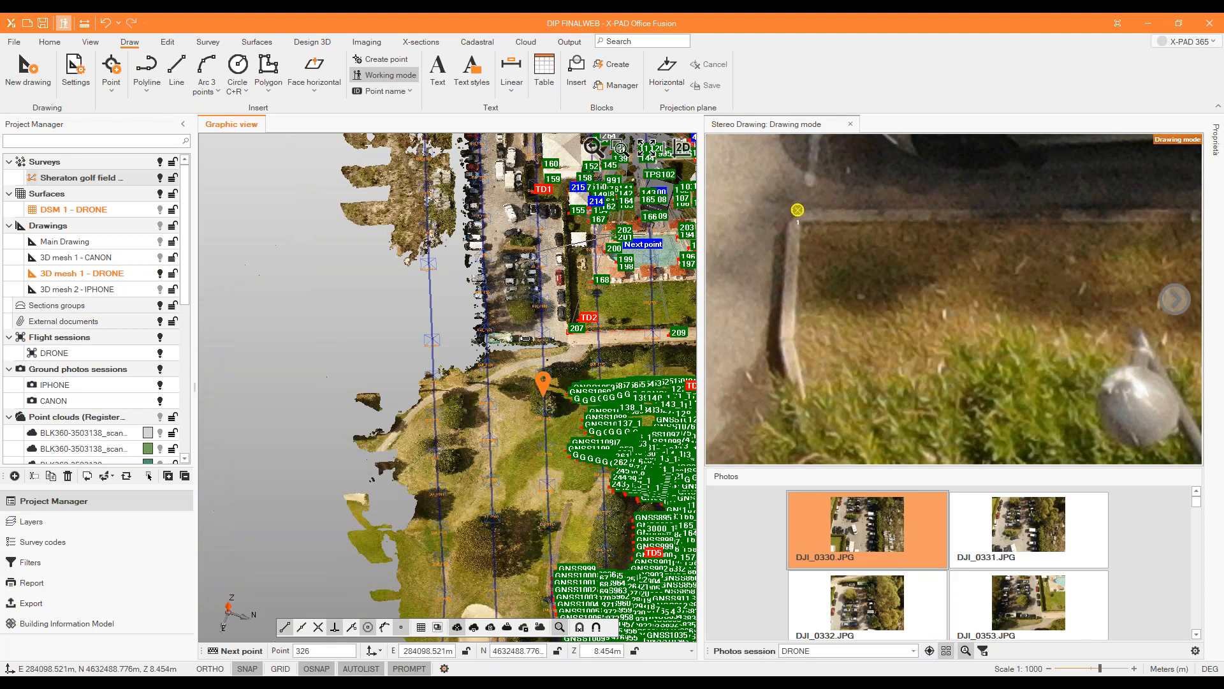
scroll(502, 201, "up", 2)
scroll(600, 295, "up", 2)
scroll(600, 296, "up", 4)
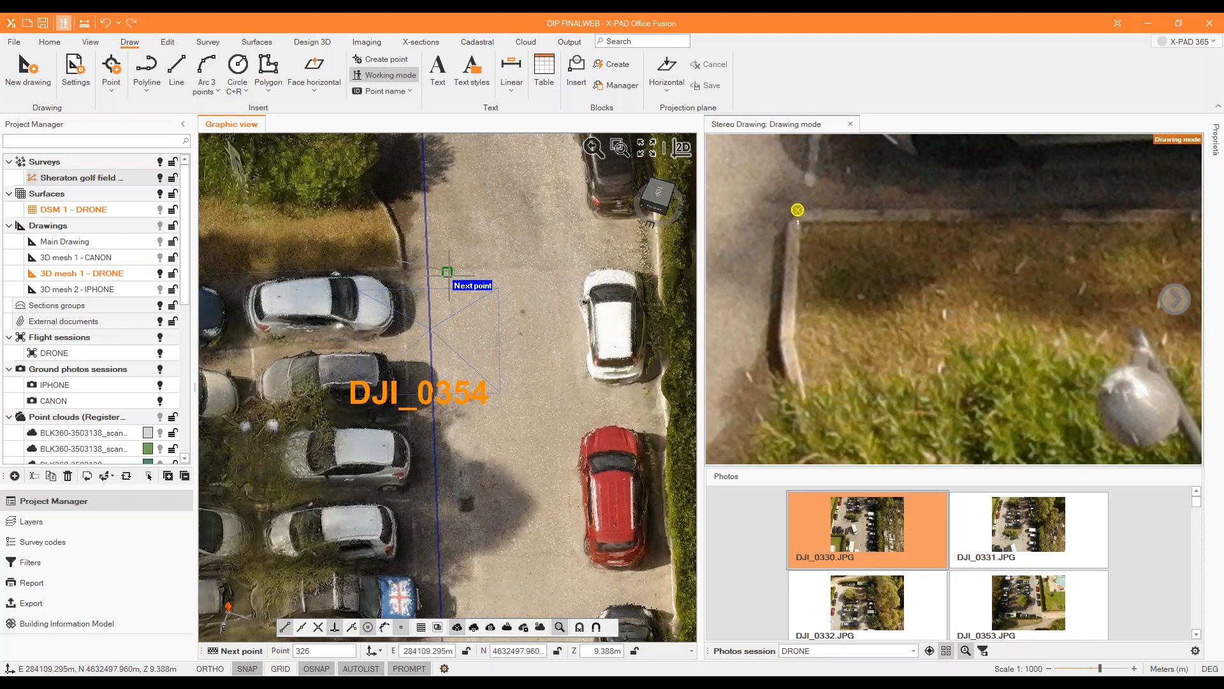
scroll(775, 252, "down", 5)
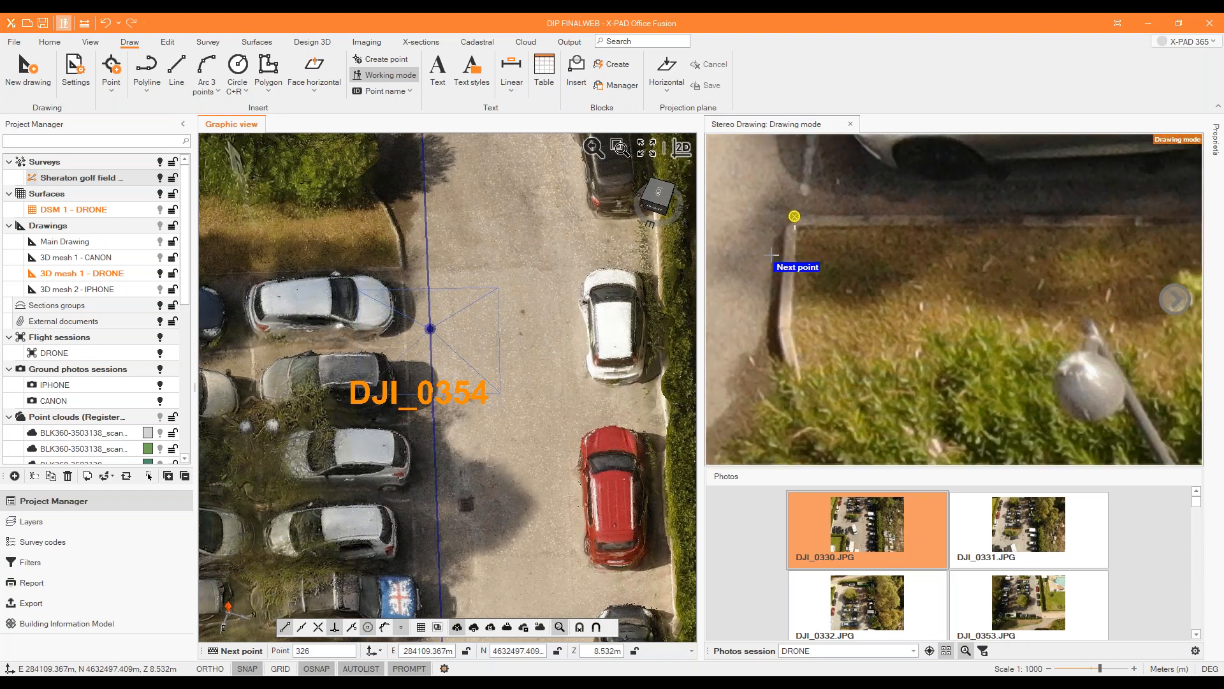
scroll(1114, 237, "up", 5)
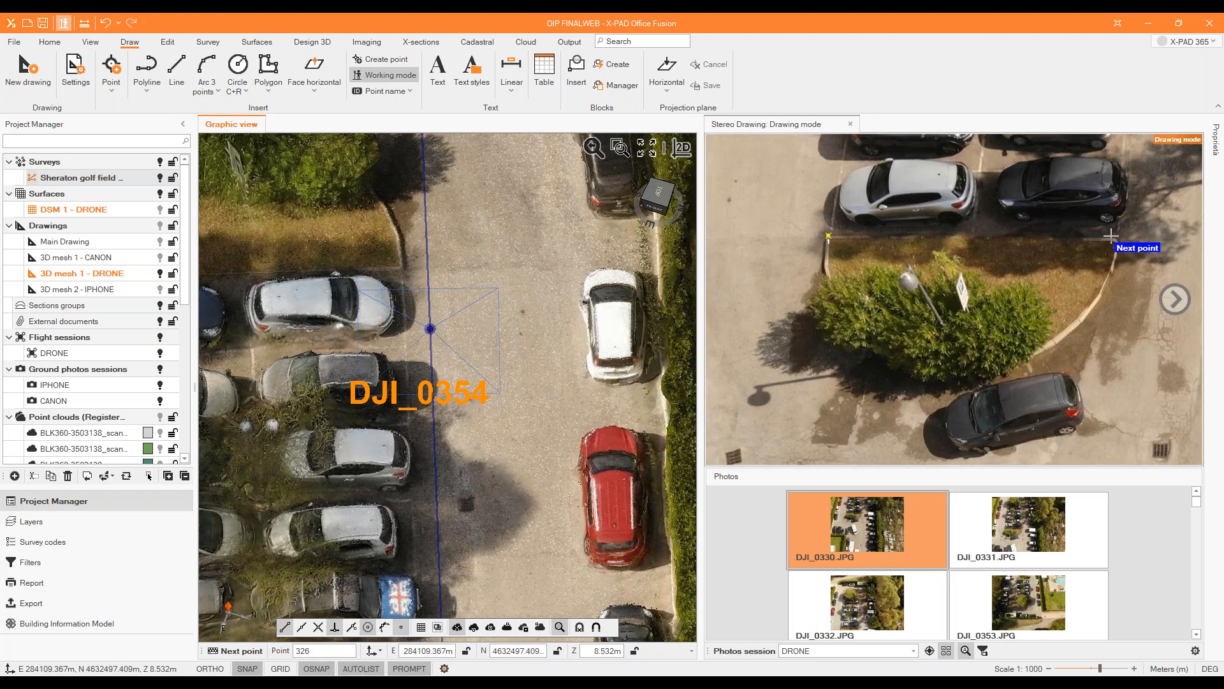
left_click(1113, 238)
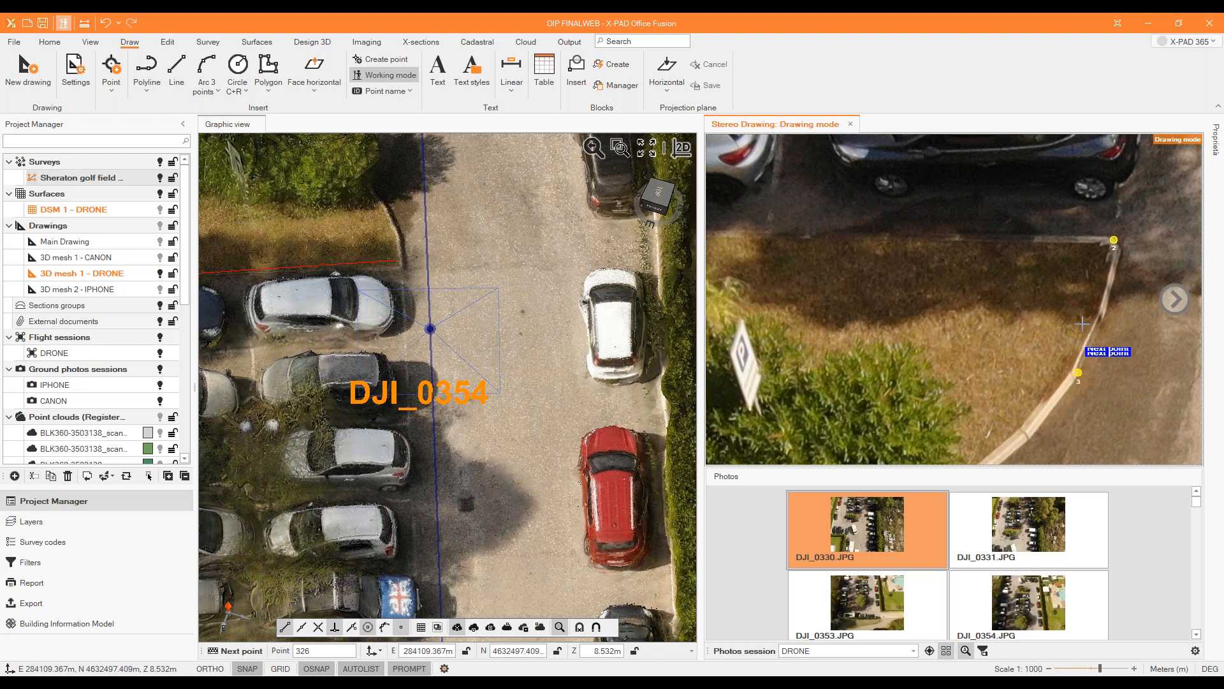
Trace the island's curved kerb around the bush with six more polyline points and close the outline.
left_click(1079, 349)
left_click(1004, 438)
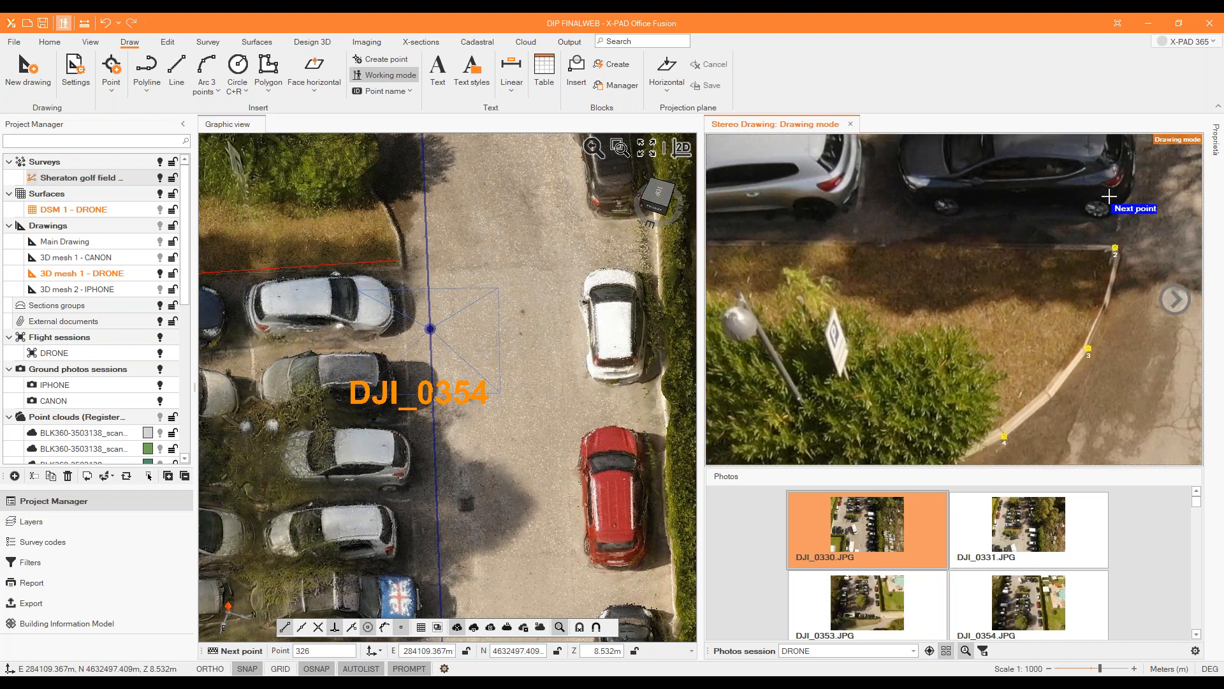
scroll(1121, 212, "down", 3)
left_click(948, 388)
left_click(853, 384)
left_click(791, 335)
left_click(758, 271)
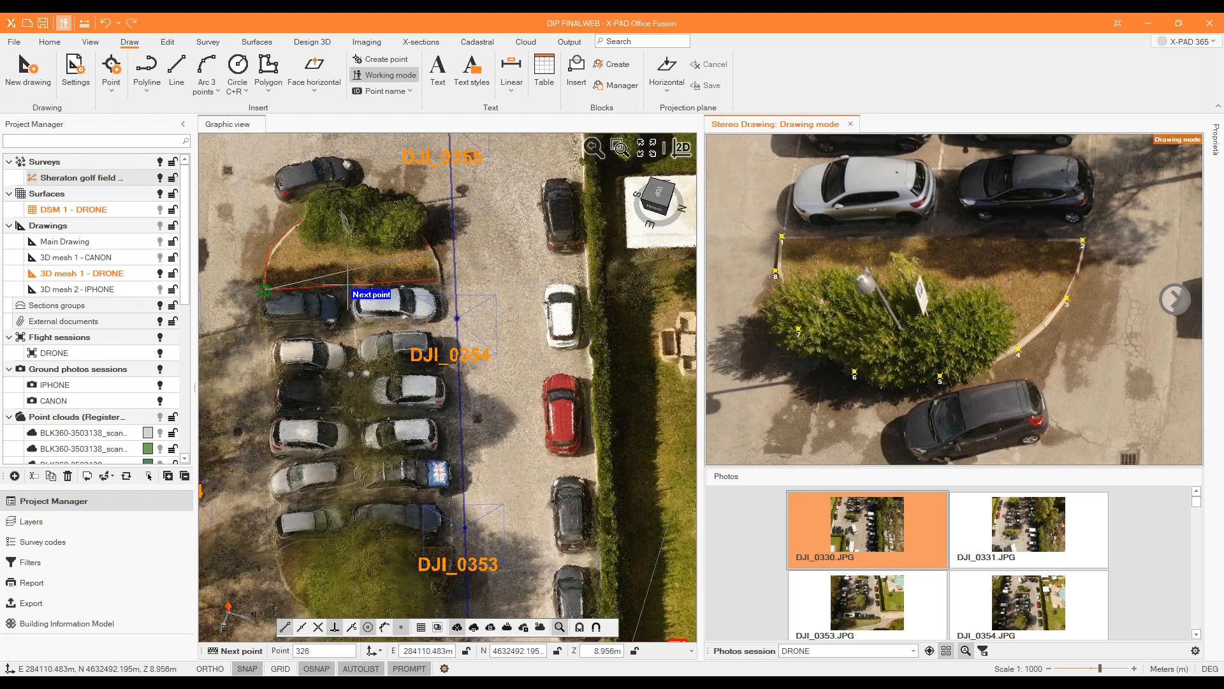
right_click(531, 256)
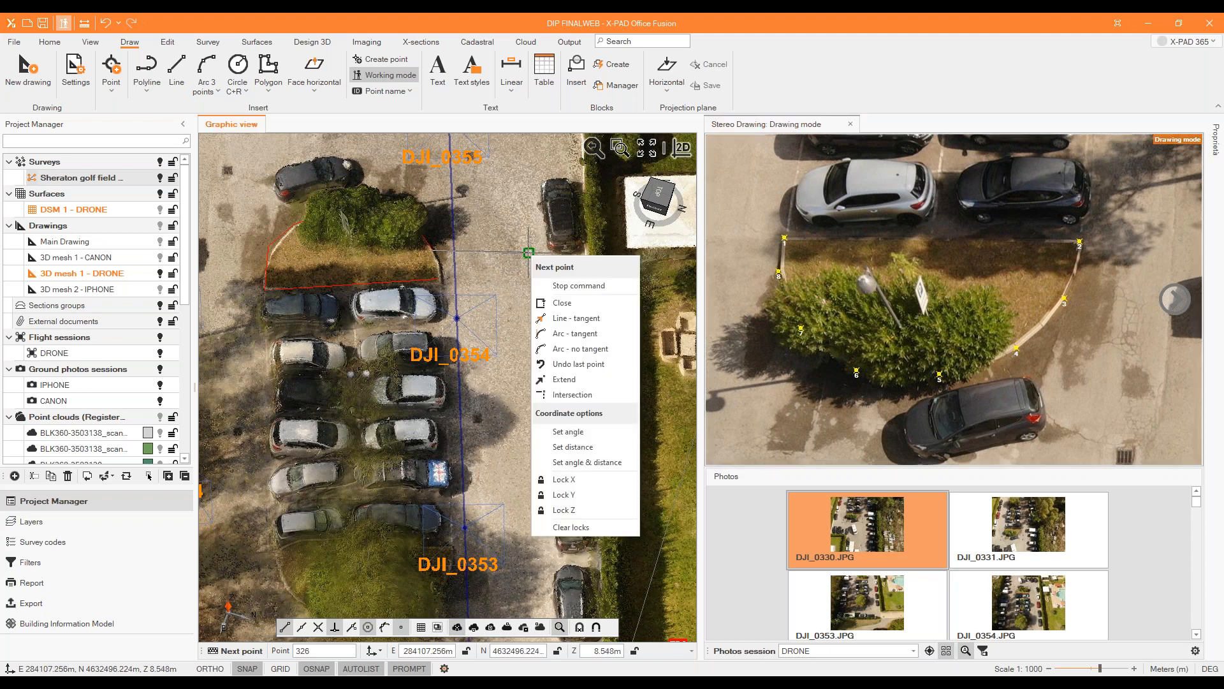
left_click(559, 304)
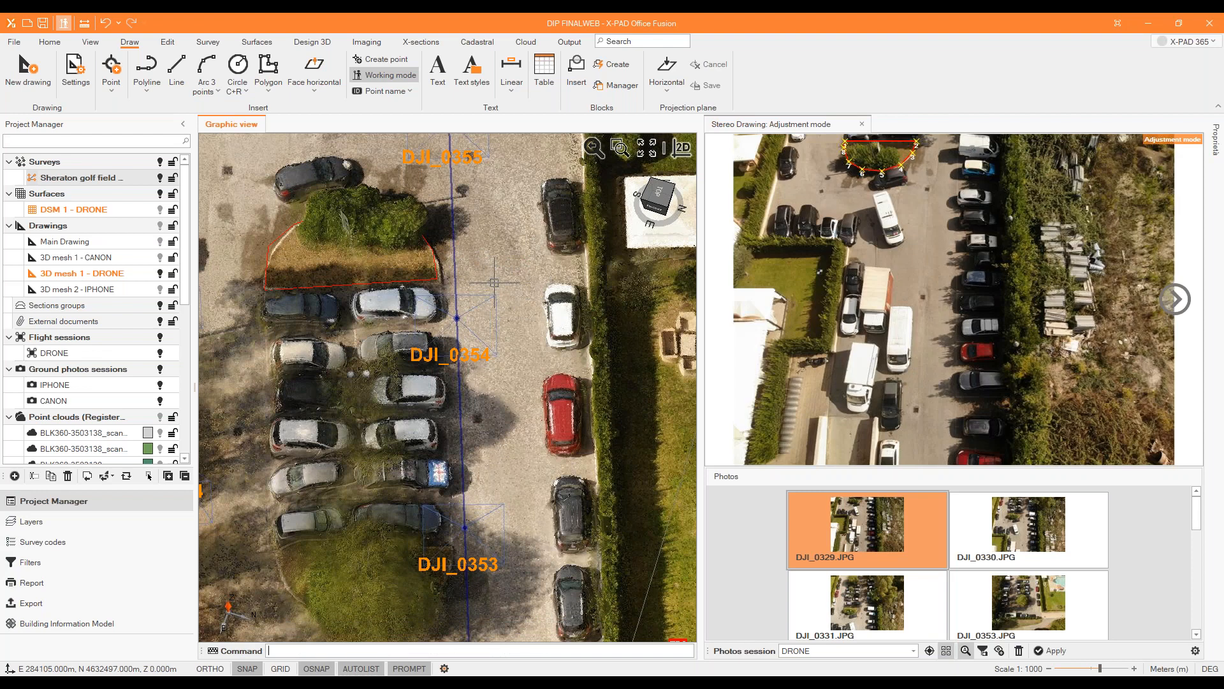
Select the closed island outline and open photo DJI_0354.JPG in the stereo drawing's adjustment mode.
left_click(404, 279)
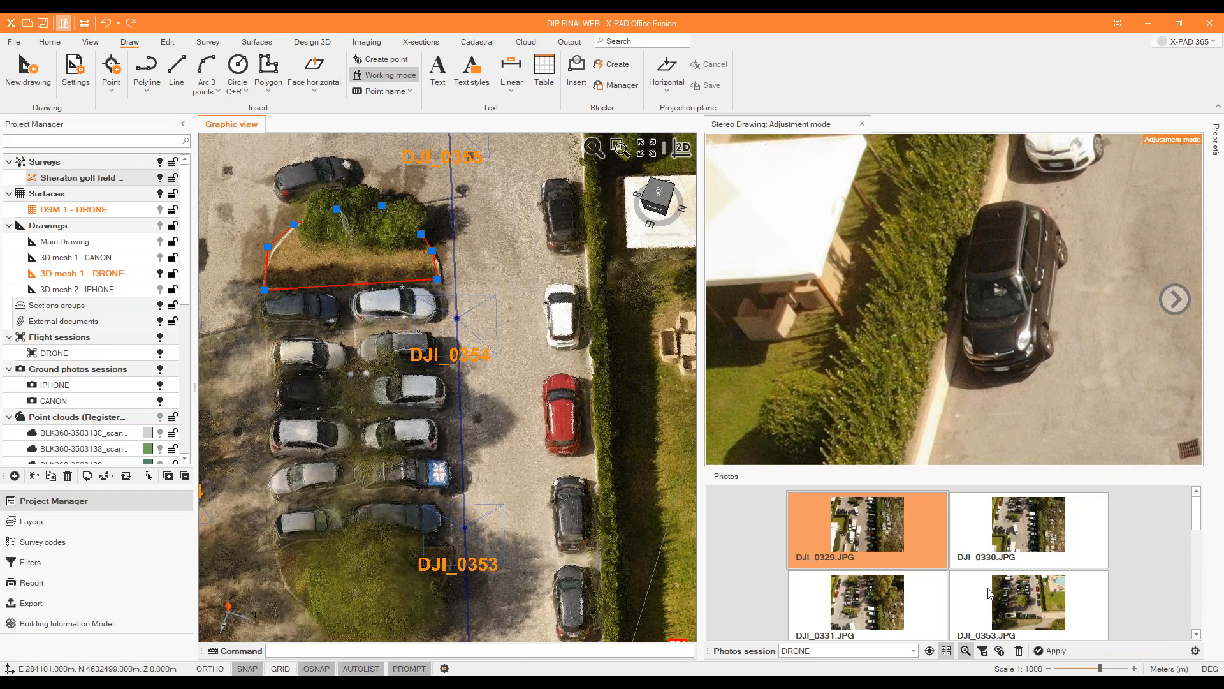
scroll(989, 577, "down", 1)
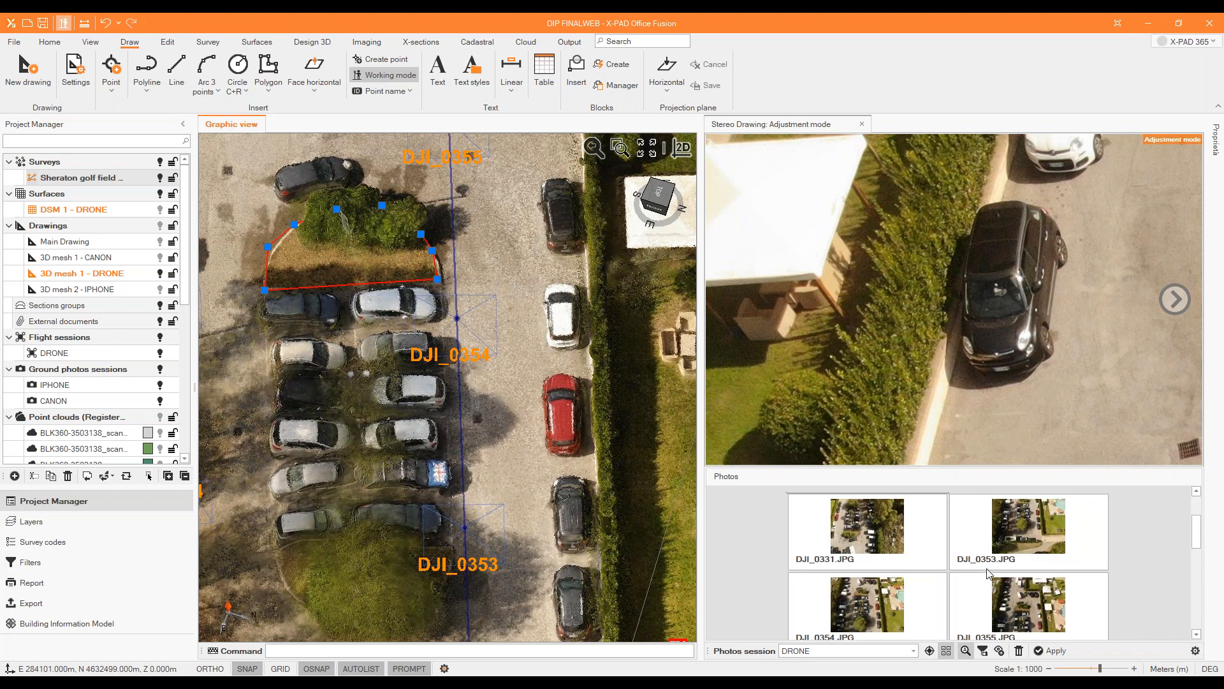
scroll(988, 572, "down", 2)
scroll(952, 565, "up", 2)
left_click(854, 529)
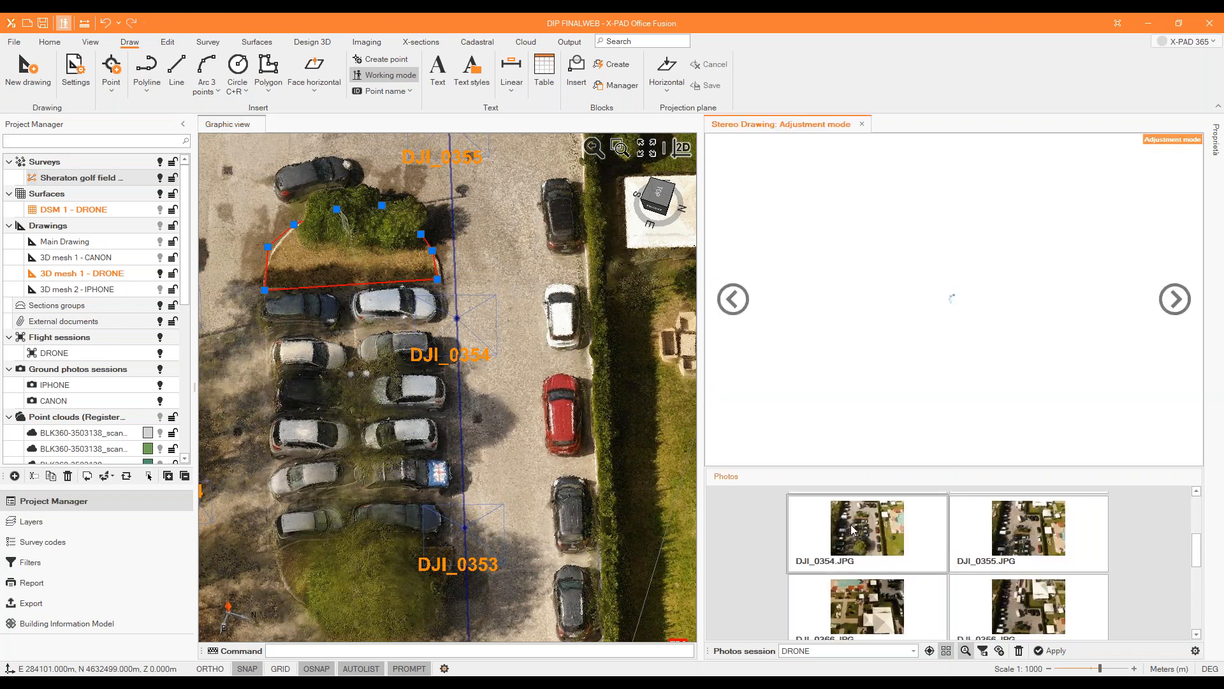
Move points 3 and 6 of the bush island's outline to match the curved kerb in photo DJI_0354.JPG.
scroll(920, 260, "up", 3)
scroll(921, 255, "down", 4)
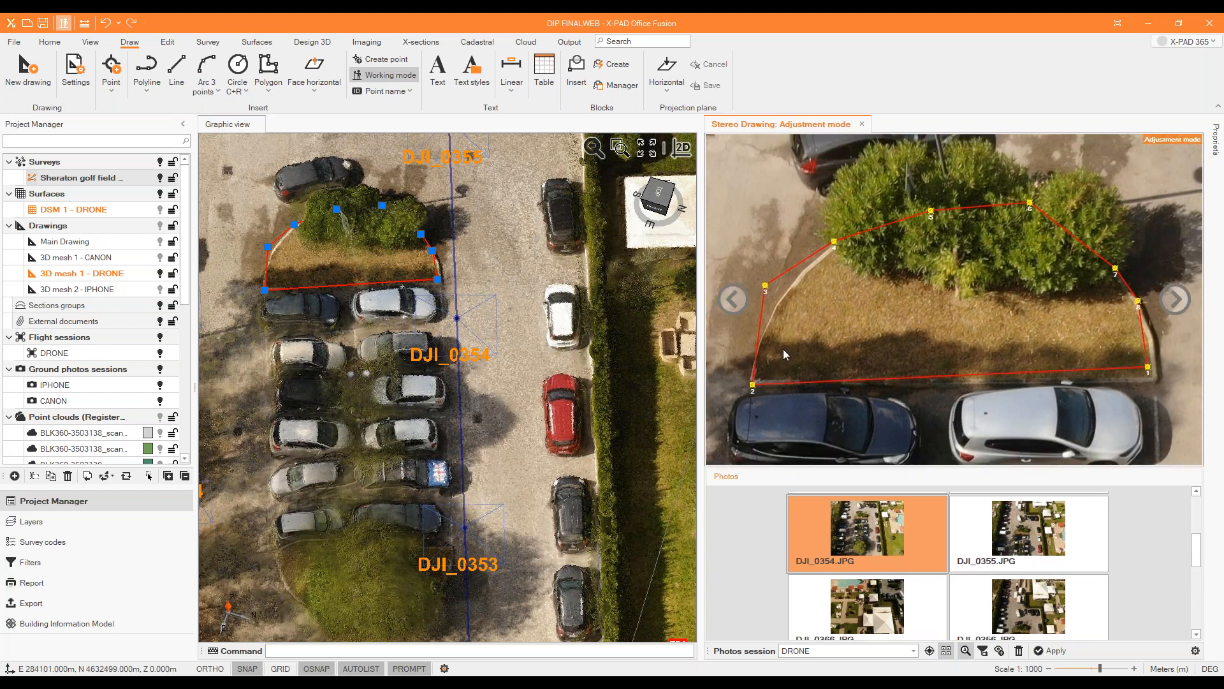
scroll(784, 350, "up", 2)
left_click_drag(762, 274, 779, 296)
left_click_drag(845, 225, 846, 226)
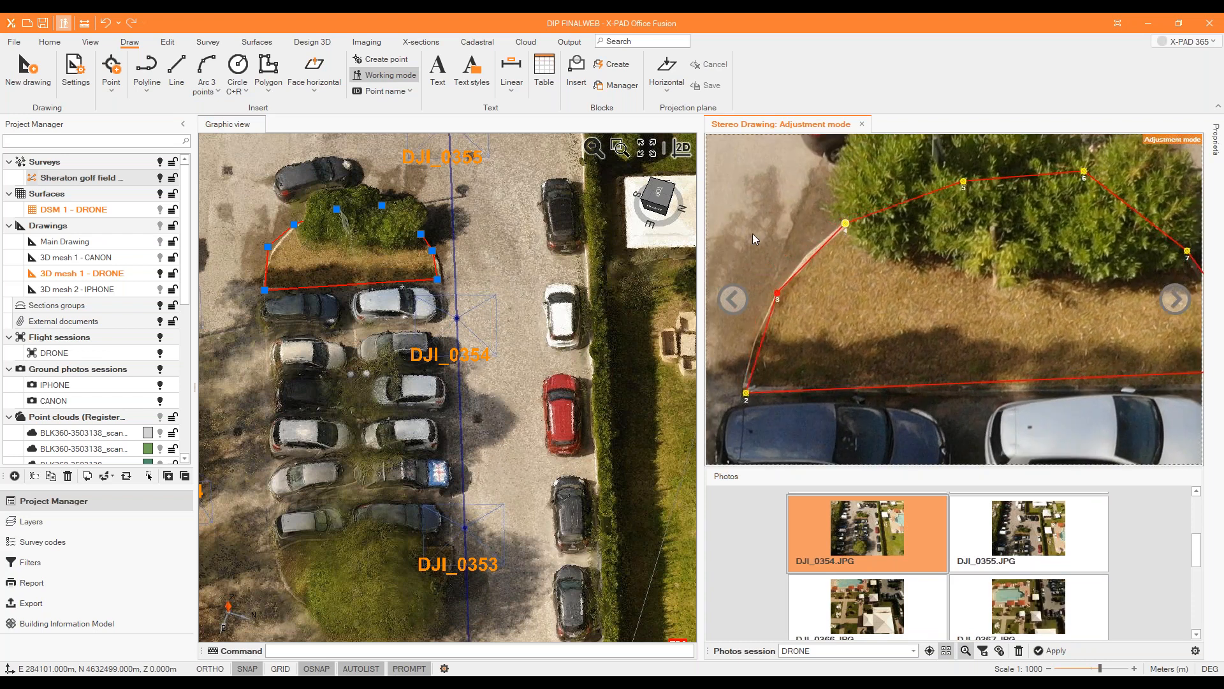
scroll(752, 234, "down", 2)
scroll(1021, 186, "up", 2)
left_click_drag(1028, 197, 1050, 236)
scroll(969, 198, "down", 2)
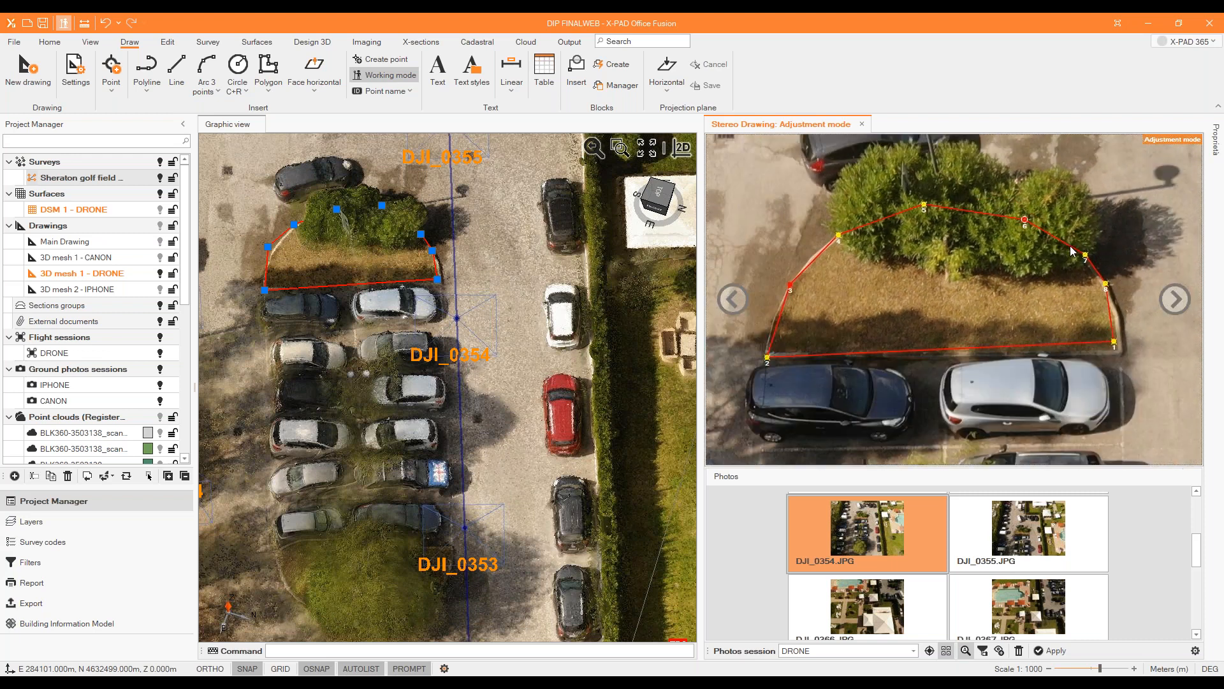
Move outline points 8 and 1 onto the island's kerb near its straight edge in photo DJI_0354.JPG.
scroll(1122, 286, "up", 2)
left_click_drag(1112, 296, 1129, 341)
left_click_drag(1122, 371, 1133, 387)
scroll(1124, 323, "down", 2)
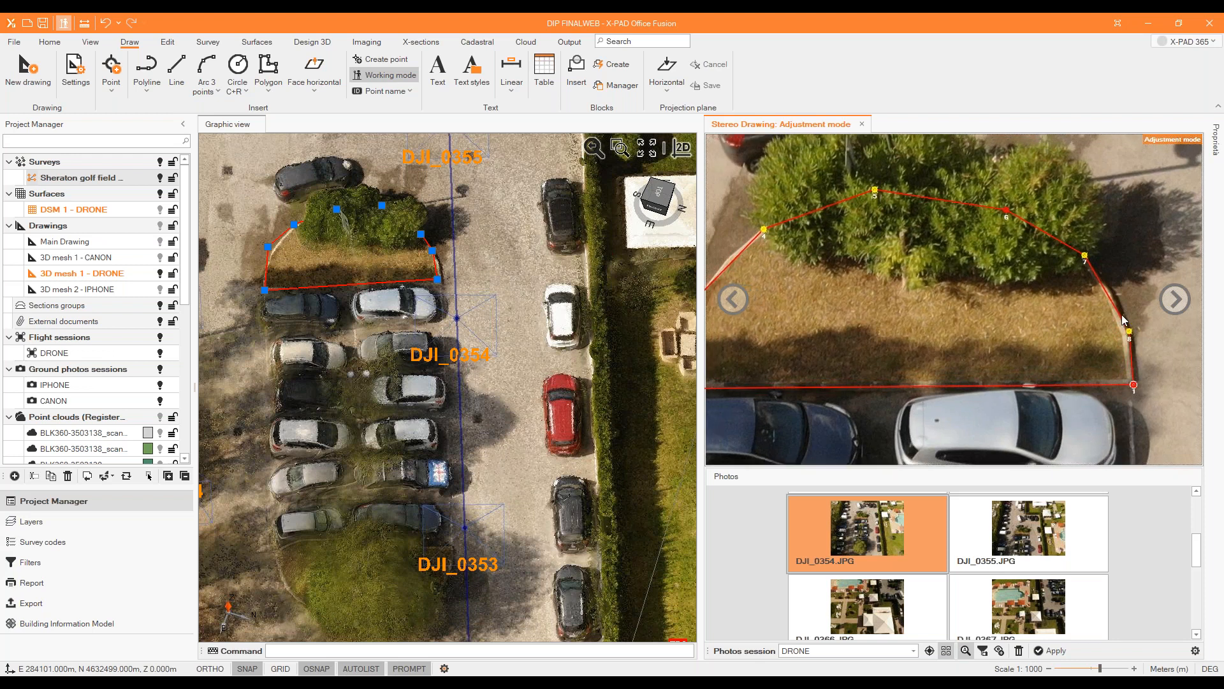
Refine point 3 along the curved kerb and apply the outline adjustment, continuing despite the points out of accuracy.
scroll(818, 316, "up", 2)
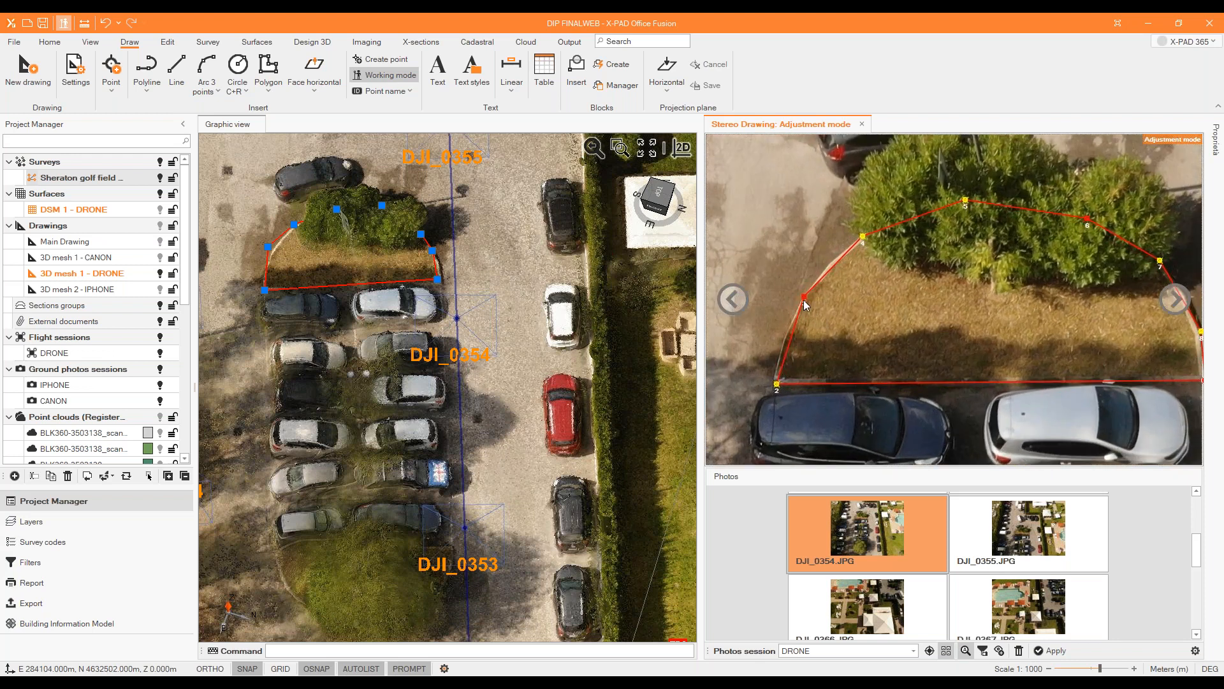
left_click_drag(799, 313, 799, 312)
right_click(833, 225)
left_click(883, 258)
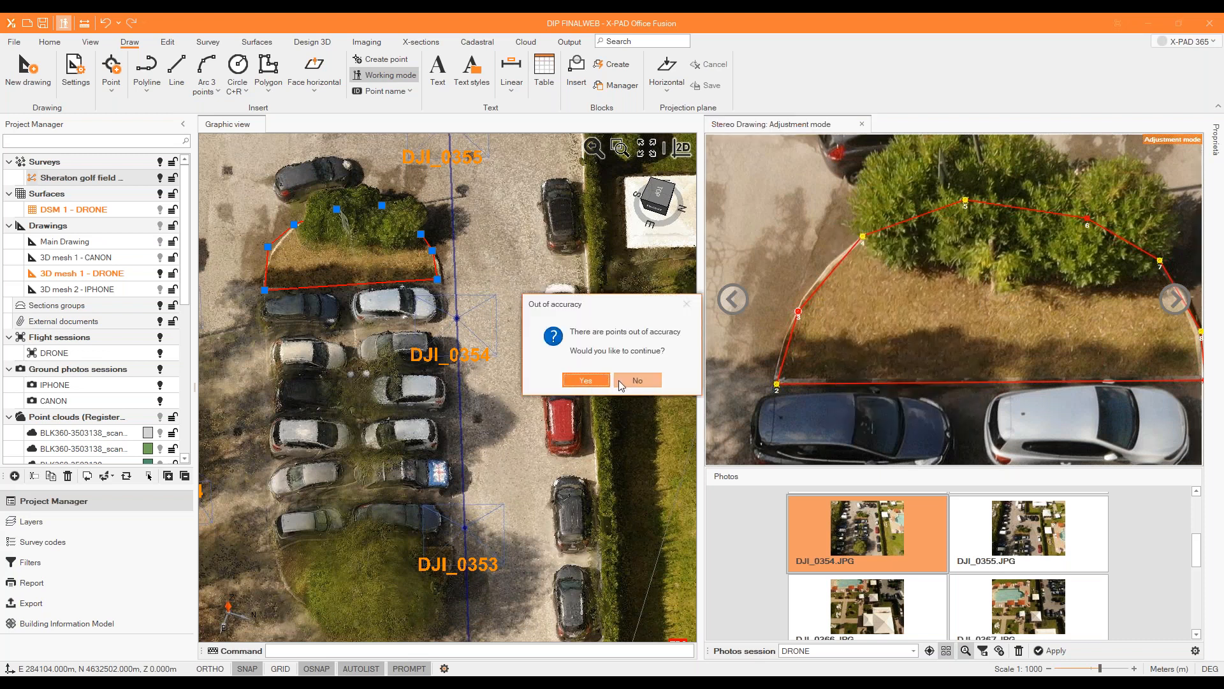
left_click(585, 381)
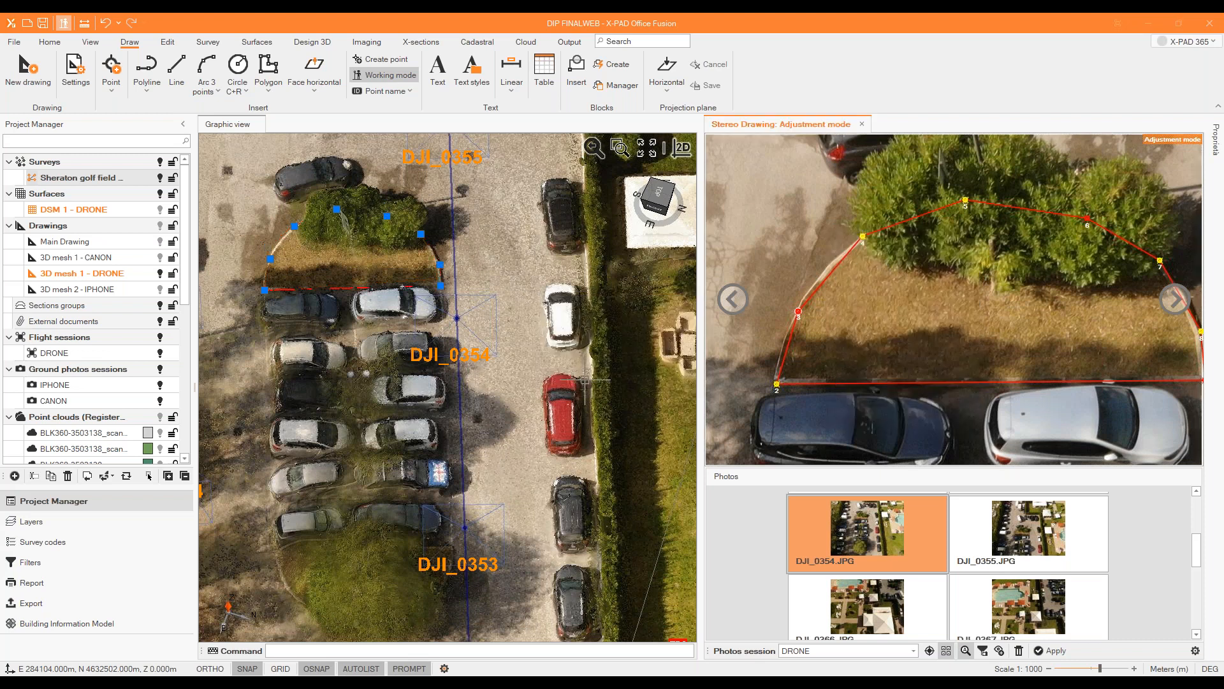
Deselect the adjusted island outline and bring the second, tree-covered island into view.
scroll(316, 308, "down", 5)
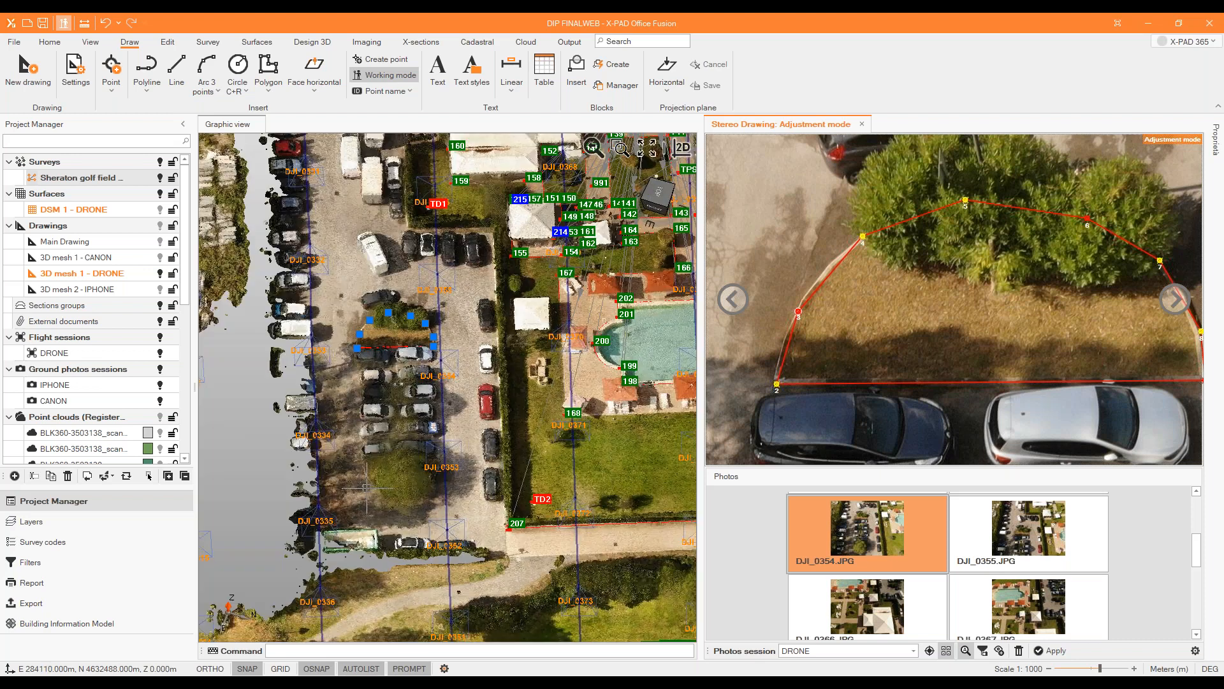
scroll(366, 440, "up", 3)
left_click(334, 344)
key("Escape")
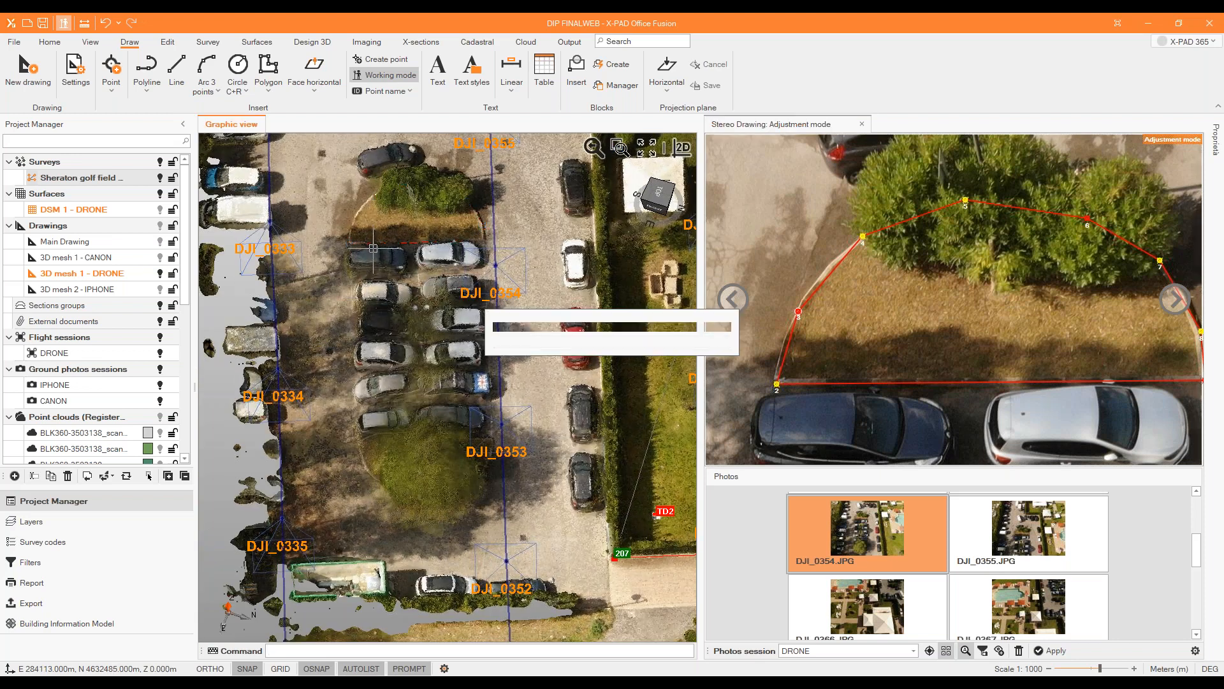
scroll(392, 230, "up", 3)
scroll(396, 249, "down", 3)
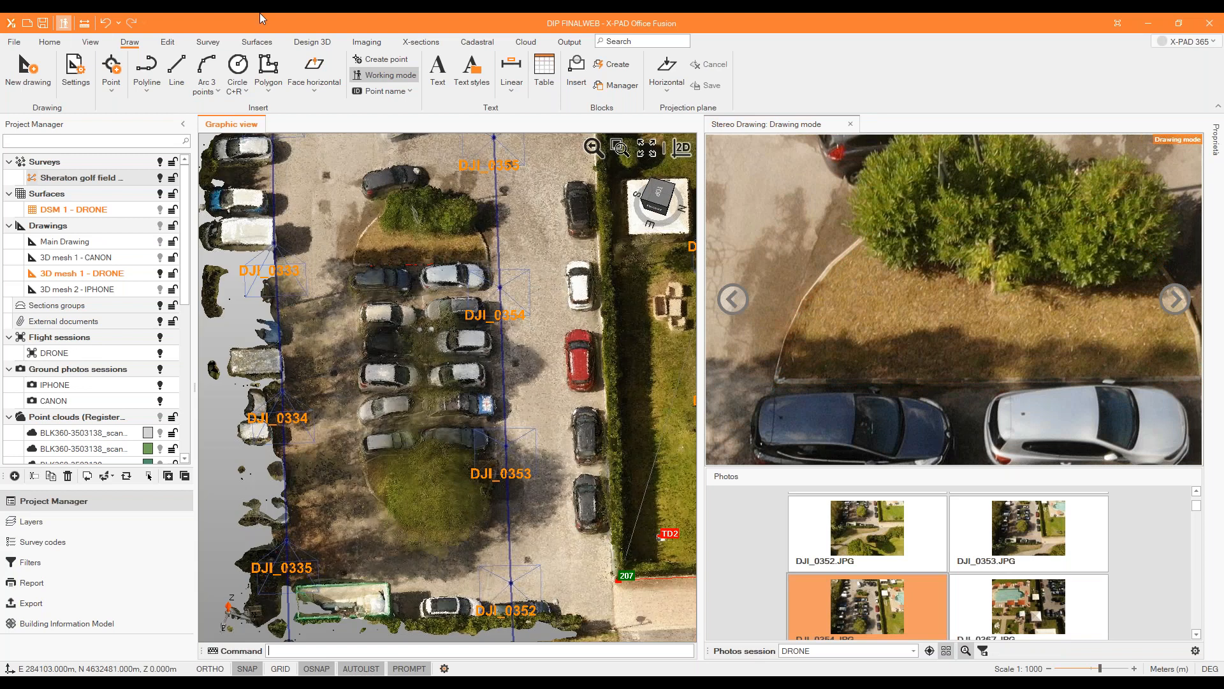
left_click(153, 70)
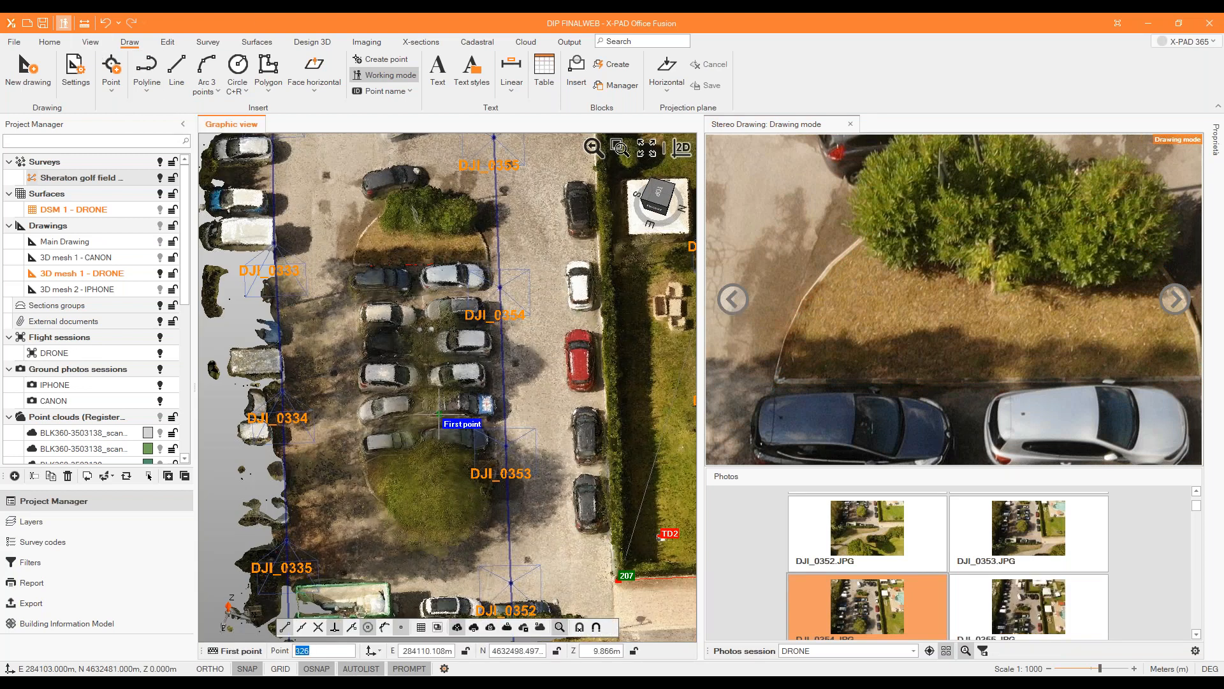
scroll(376, 459, "up", 2)
scroll(370, 454, "up", 2)
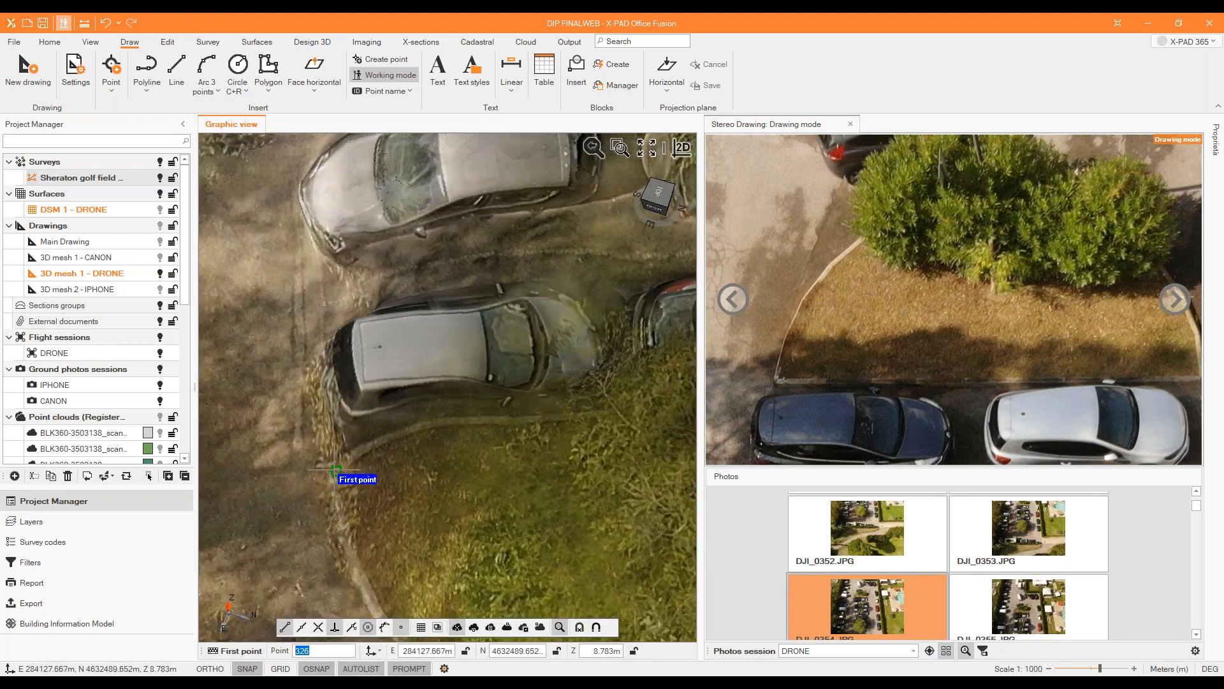
scroll(880, 292, "down", 5)
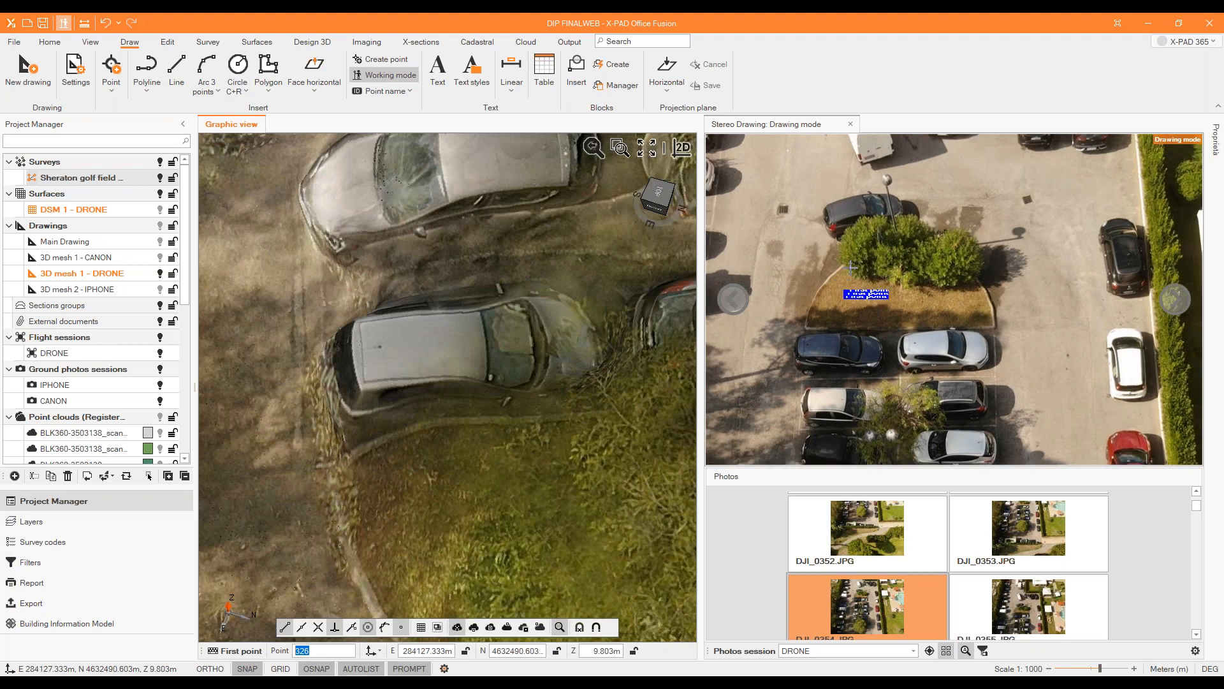
scroll(806, 405, "up", 5)
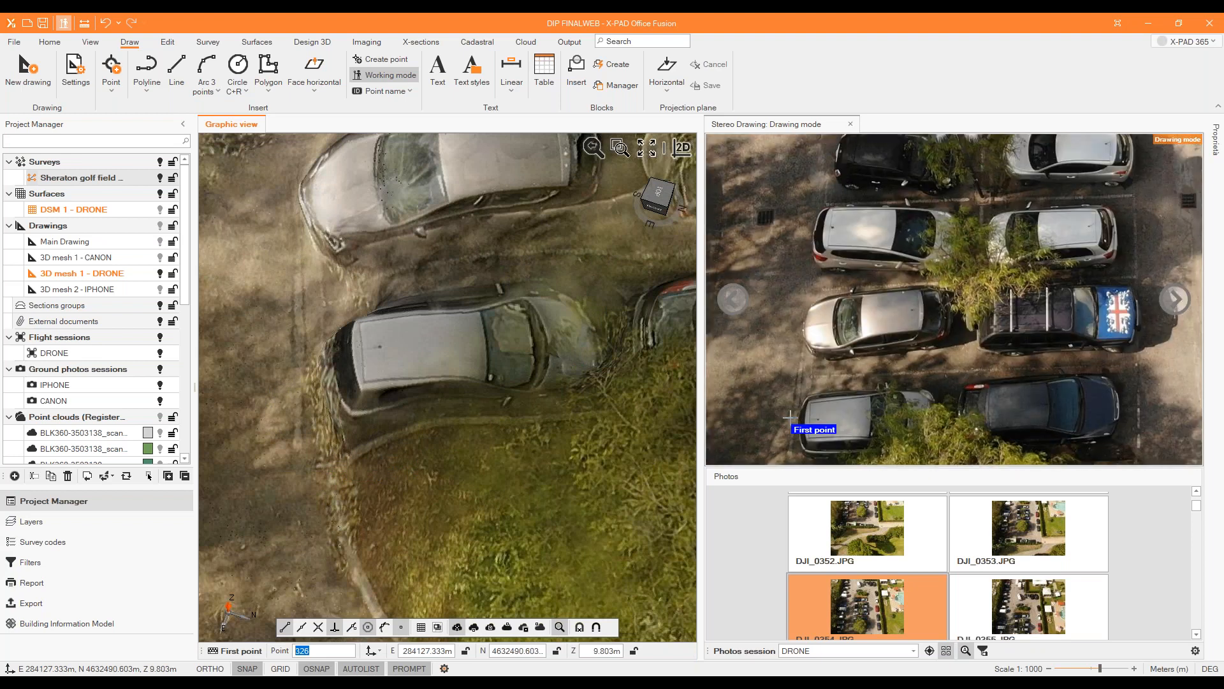
left_click(805, 400)
scroll(995, 382, "down", 4)
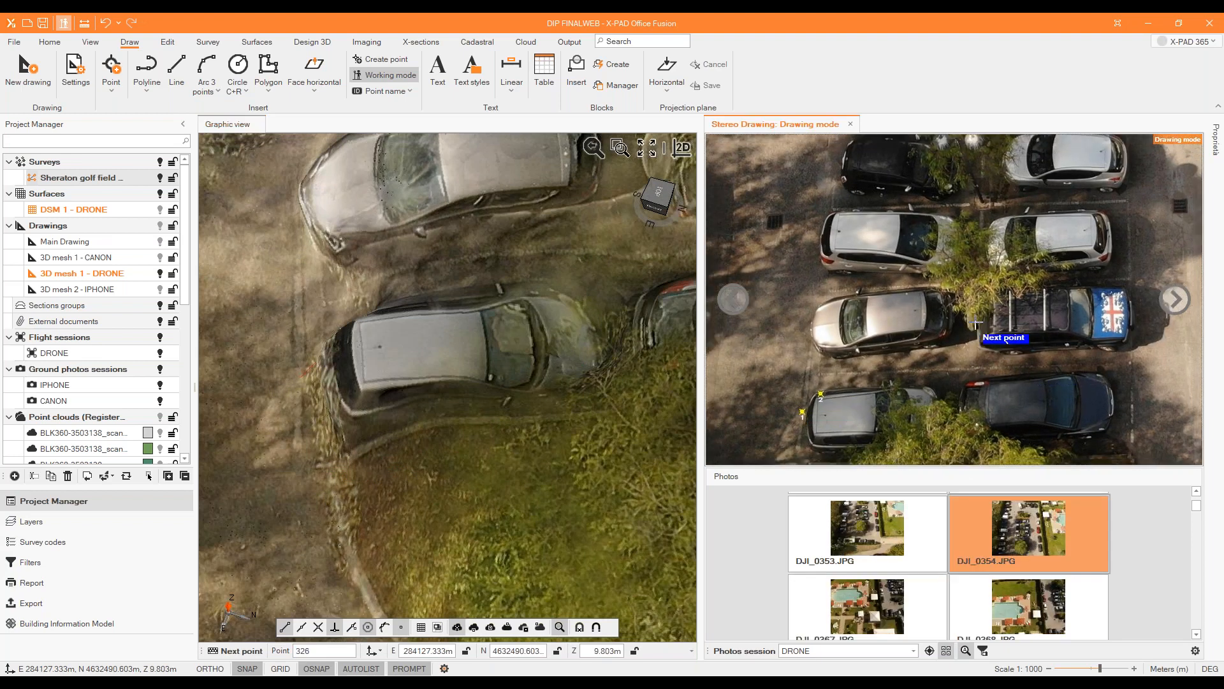
right_click(994, 382)
left_click(1046, 415)
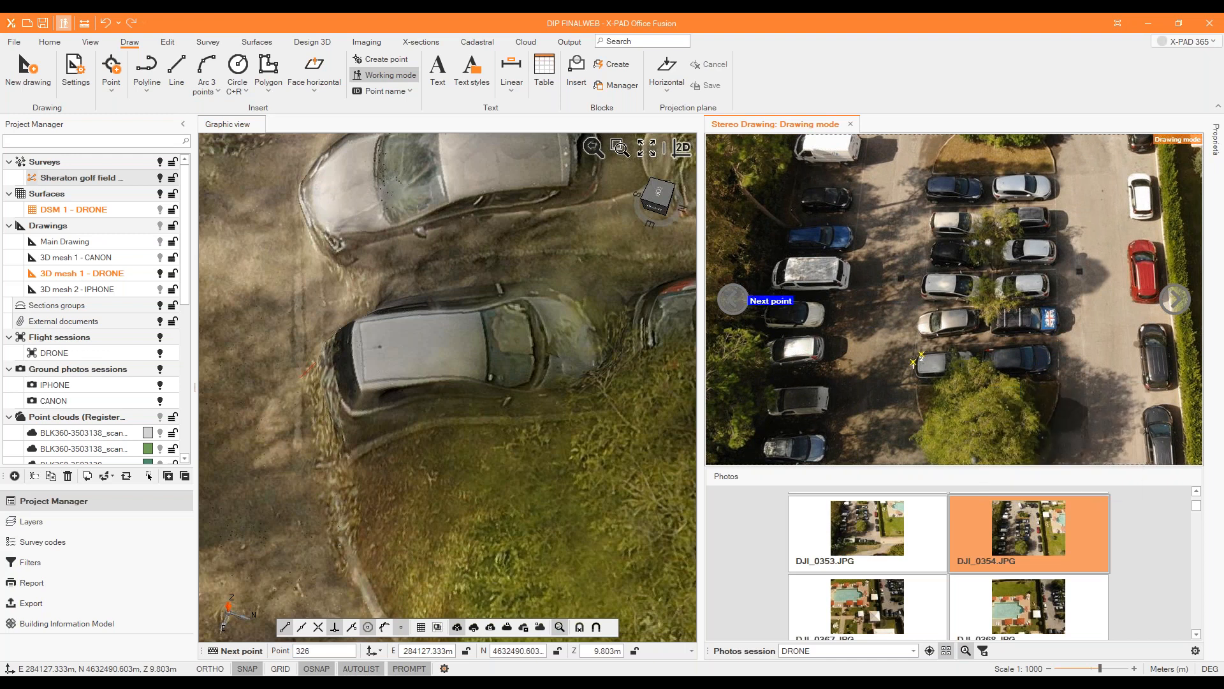
right_click(444, 271)
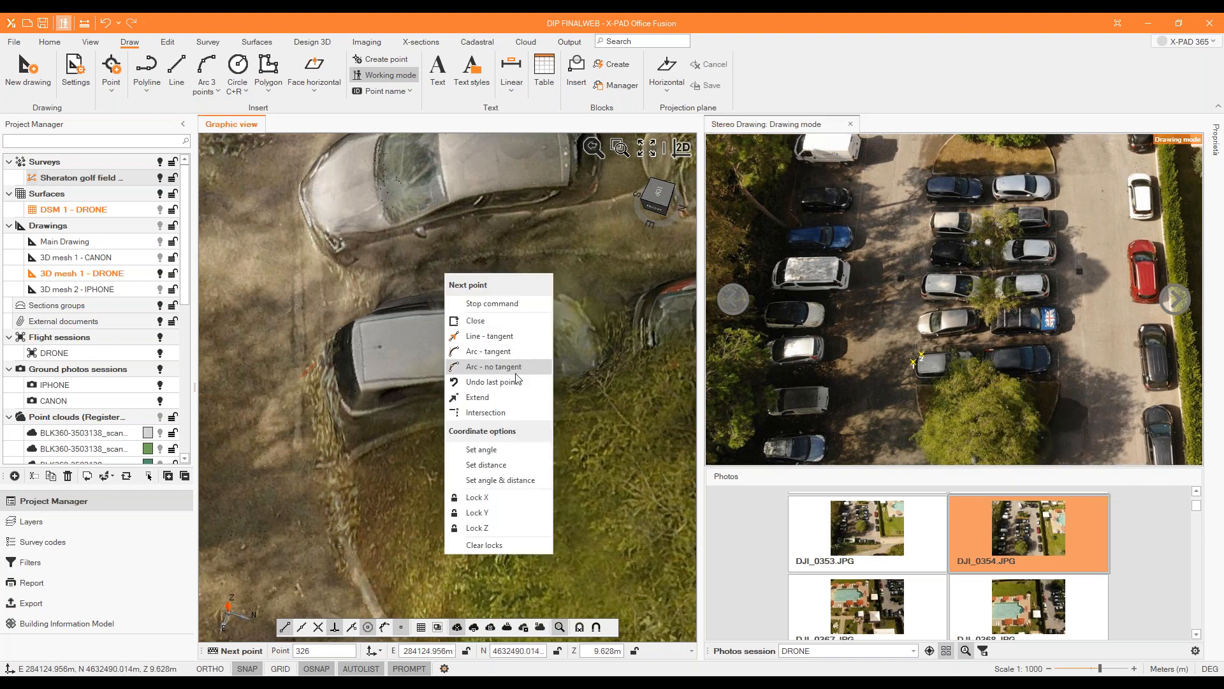
left_click(515, 377)
right_click(474, 300)
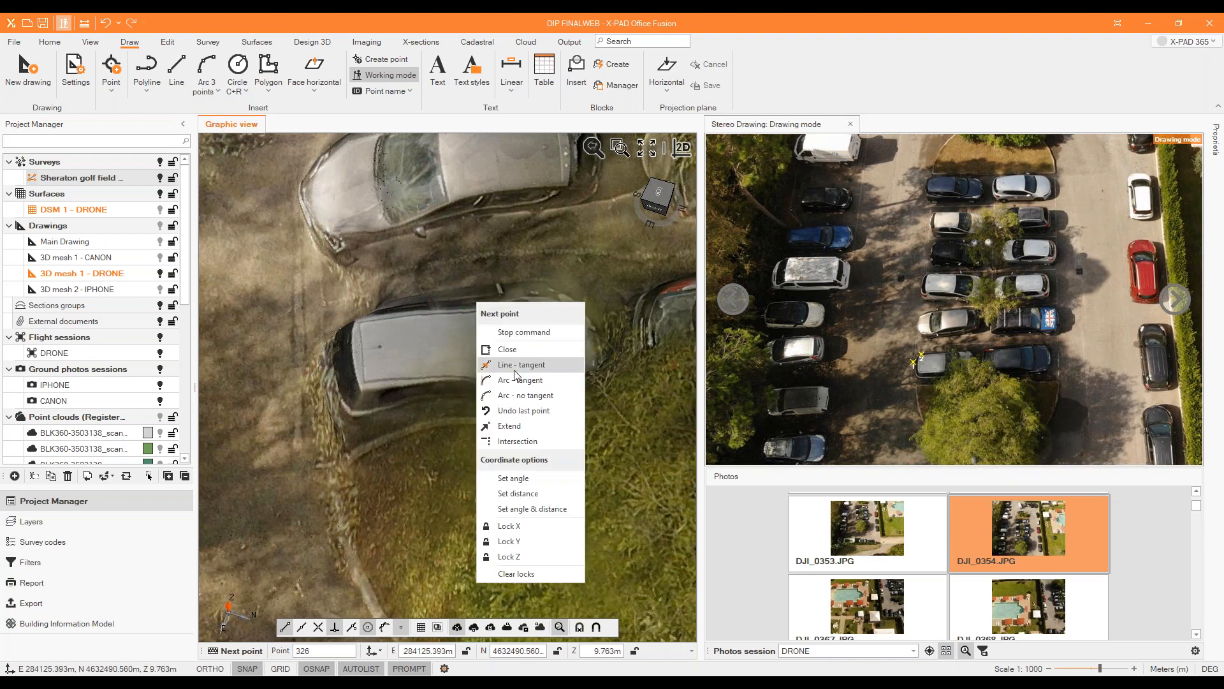
left_click(520, 412)
Start a polyline in photo DJI_0354.JPG with points at both ends of the tree-covered island's straight kerb.
scroll(872, 327, "up", 4)
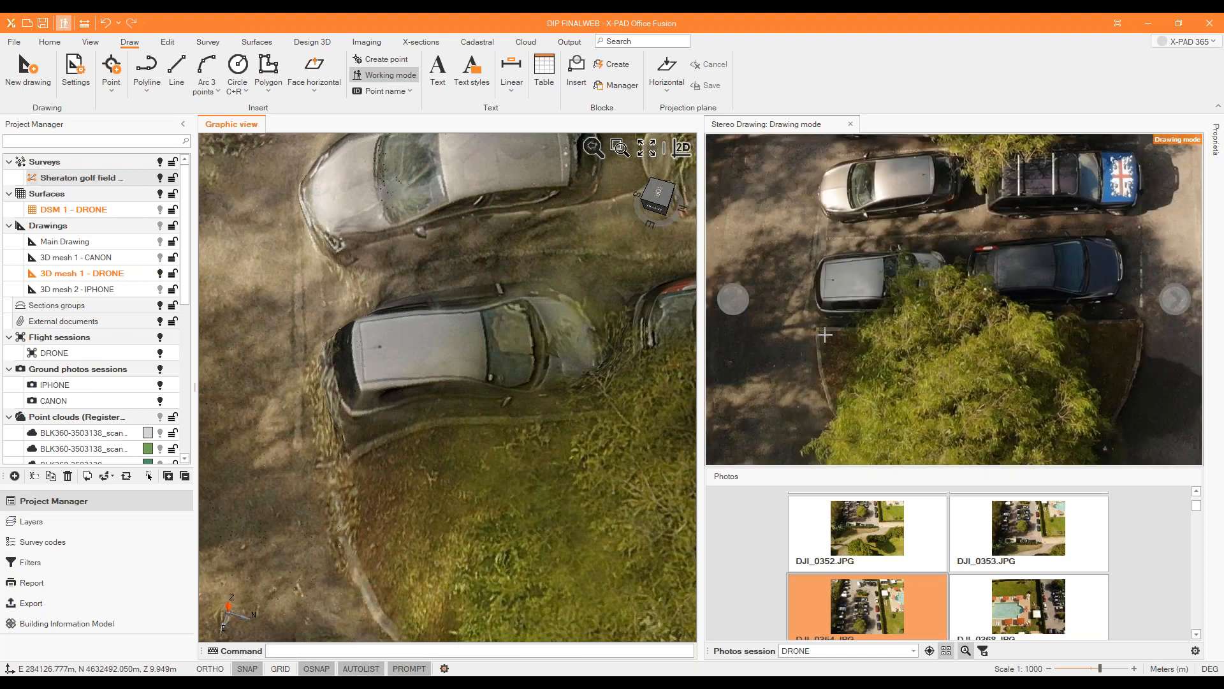
left_click(147, 70)
left_click(813, 327)
left_click(1144, 318)
Trace the tree-covered island's curved kerb with seven more polyline points in photo DJI_0354.JPG and close the outline.
left_click(1137, 375)
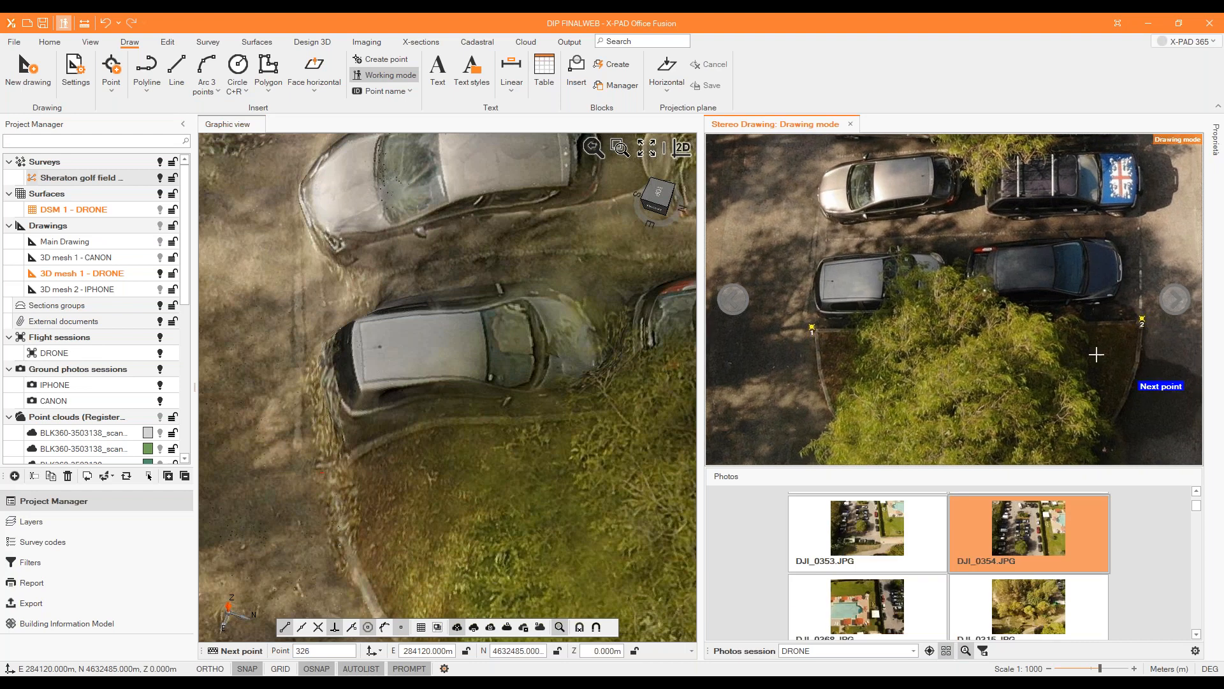
scroll(1034, 283, "down", 3)
left_click(1079, 406)
left_click(1049, 424)
left_click(969, 430)
left_click(894, 400)
left_click(876, 370)
left_click(868, 351)
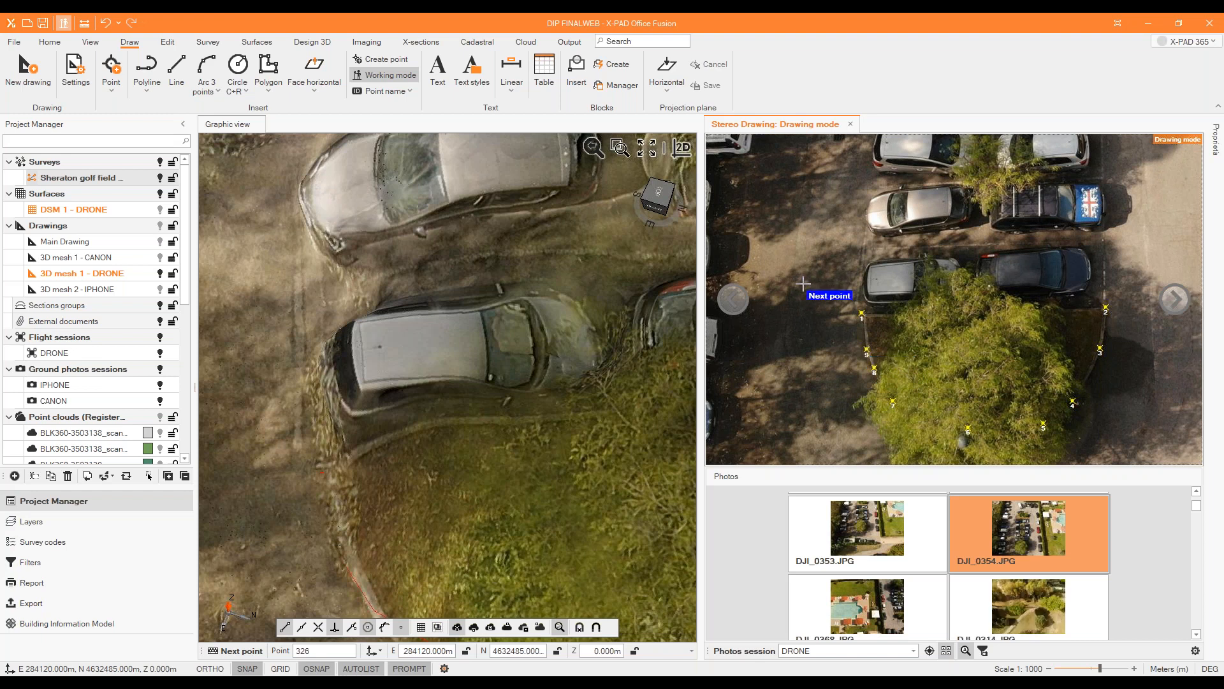
right_click(495, 274)
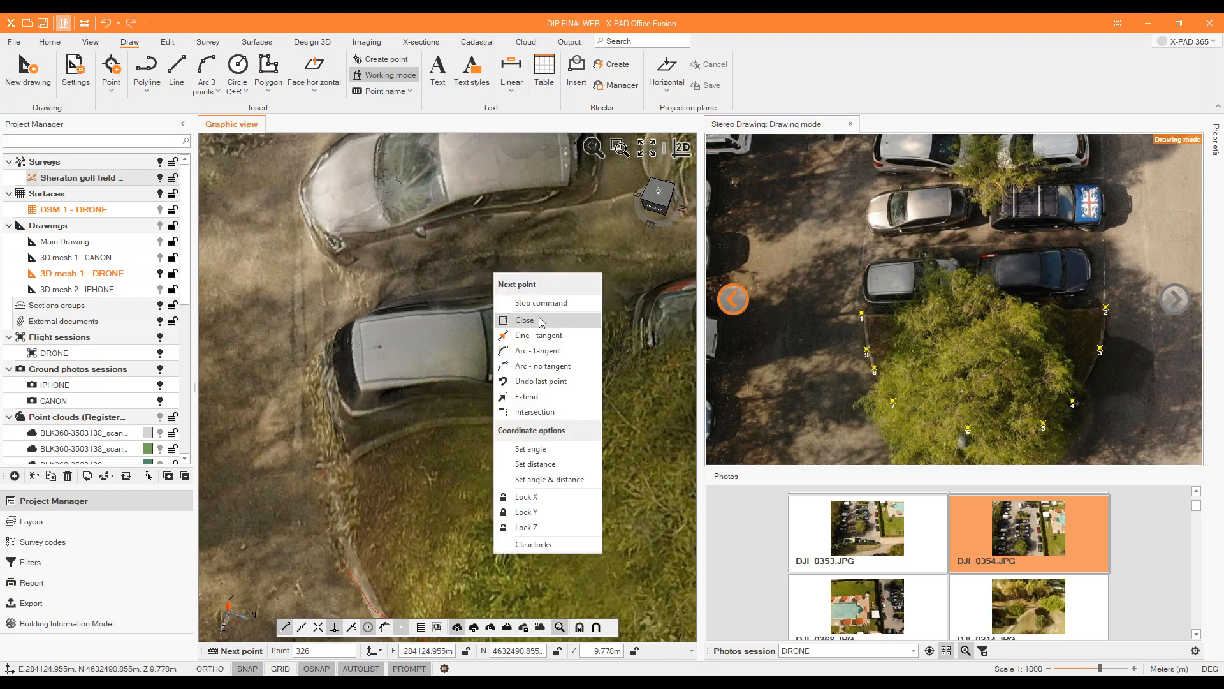
left_click(541, 319)
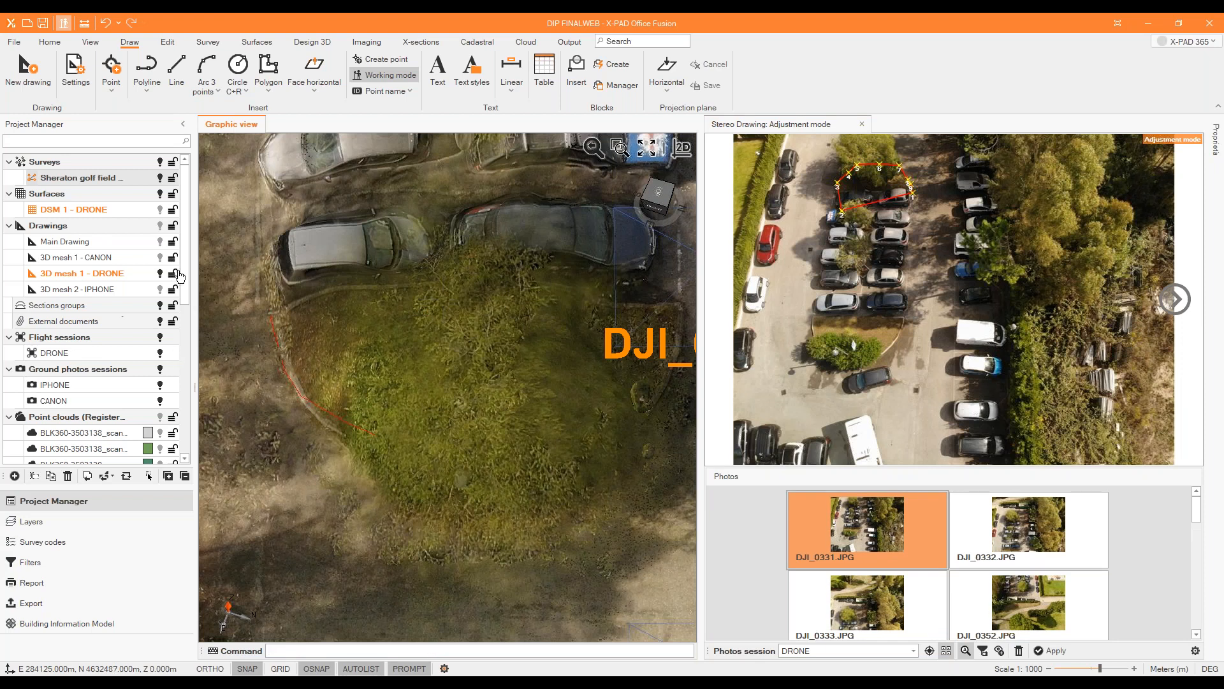
Hide the Cloud 1 - DRONE point cloud and switch the 3D mesh 1 - DRONE drawing off and on again.
scroll(118, 381, "down", 8)
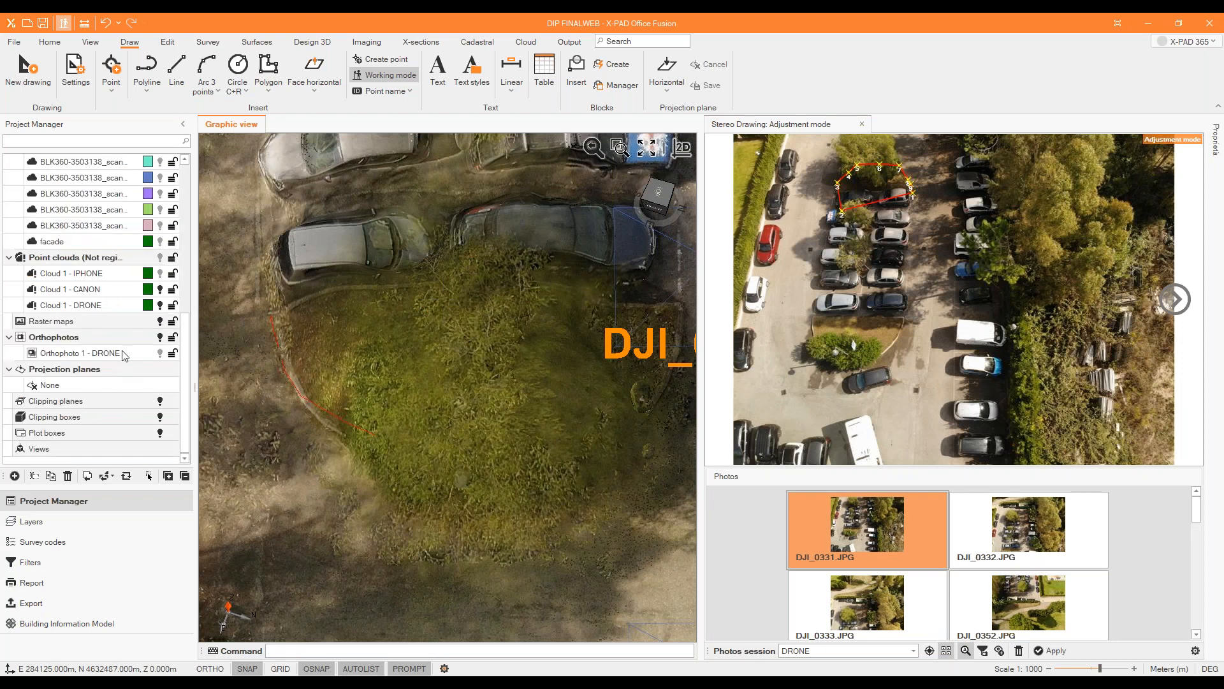
left_click(160, 306)
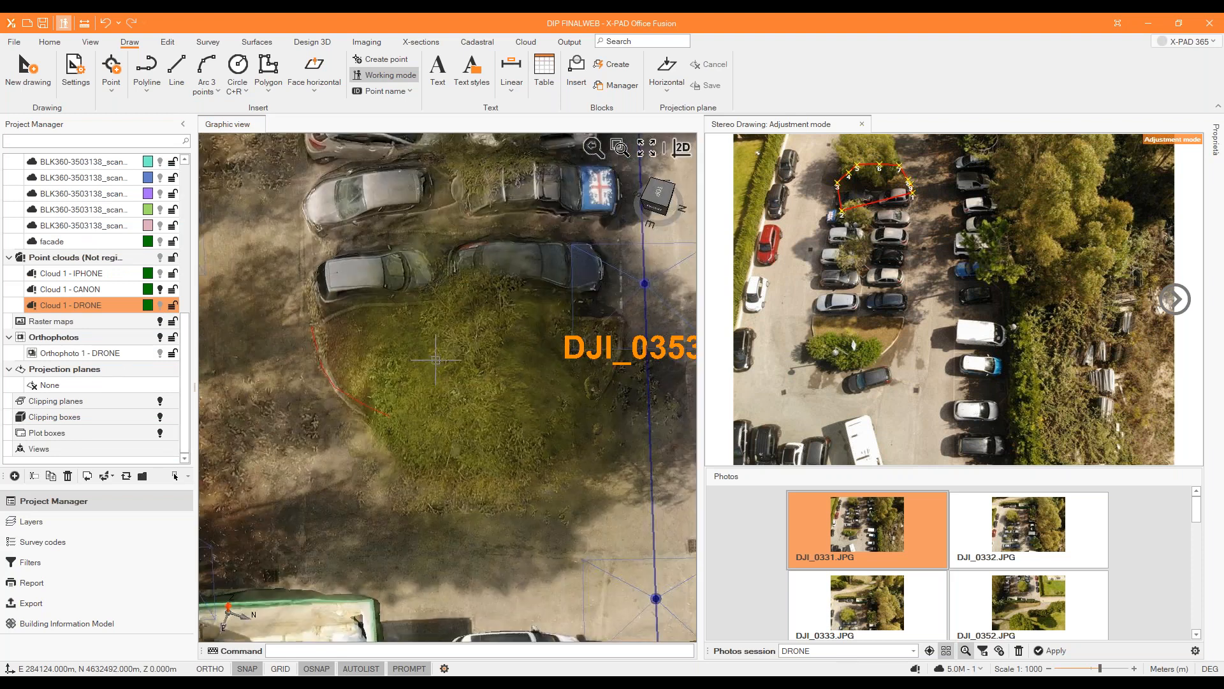
scroll(108, 307, "up", 8)
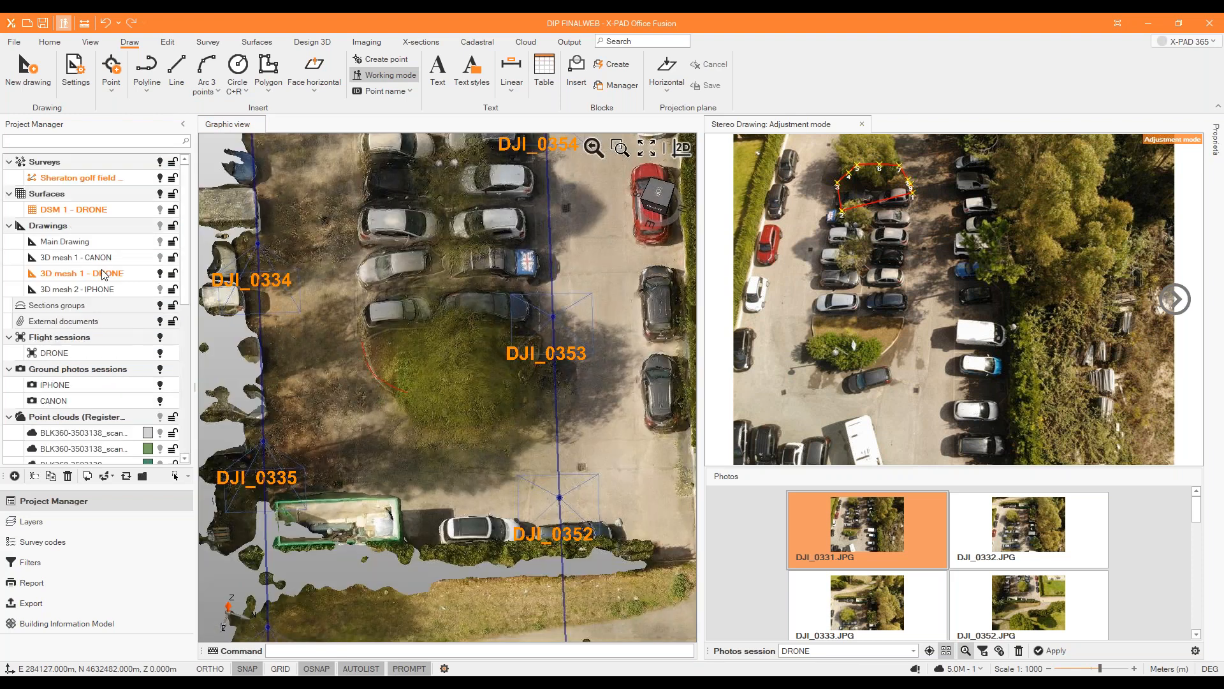
left_click(159, 274)
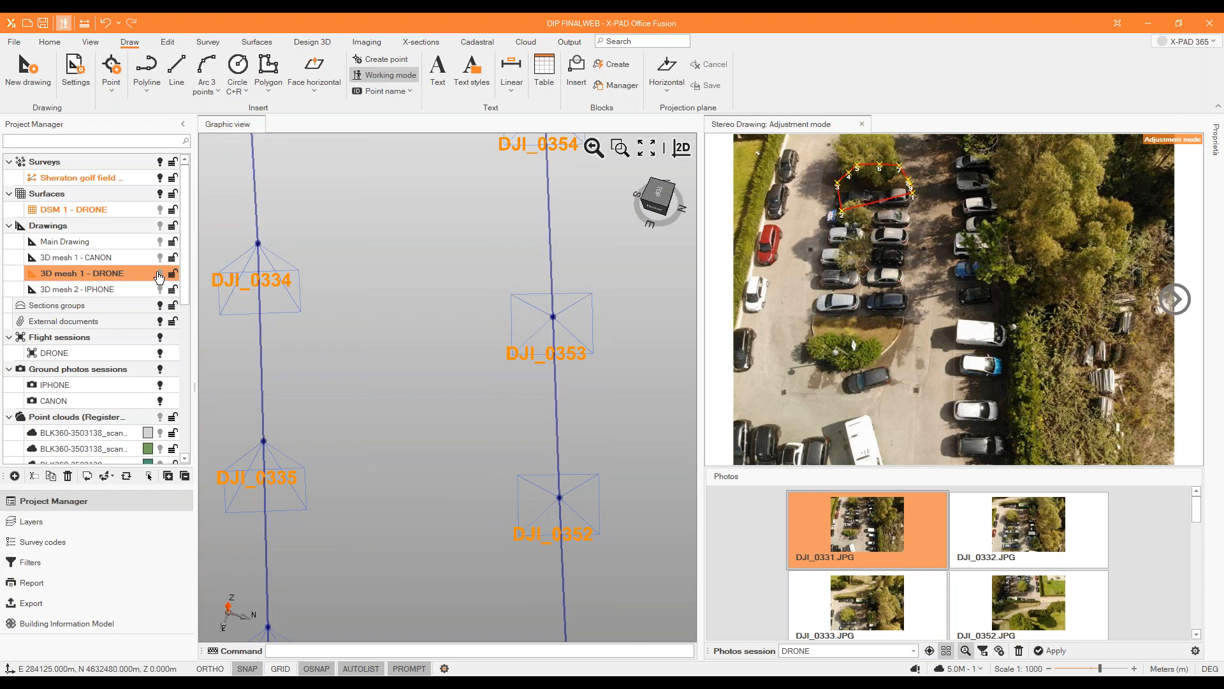
left_click(159, 276)
Select the tree-covered island's outline in the tilted 3D view of the drone mesh.
scroll(387, 295, "up", 3)
middle_click_drag(388, 300, 415, 416)
scroll(395, 440, "up", 5)
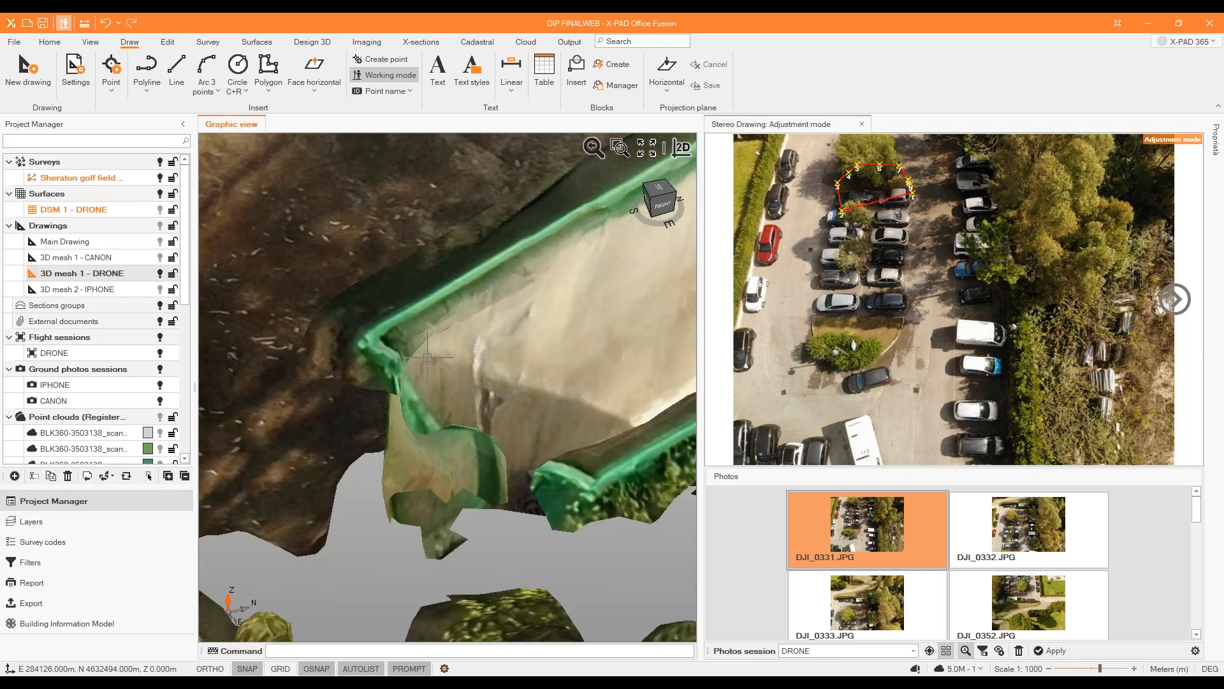
scroll(422, 346, "down", 2)
scroll(398, 257, "down", 3)
left_click(410, 177)
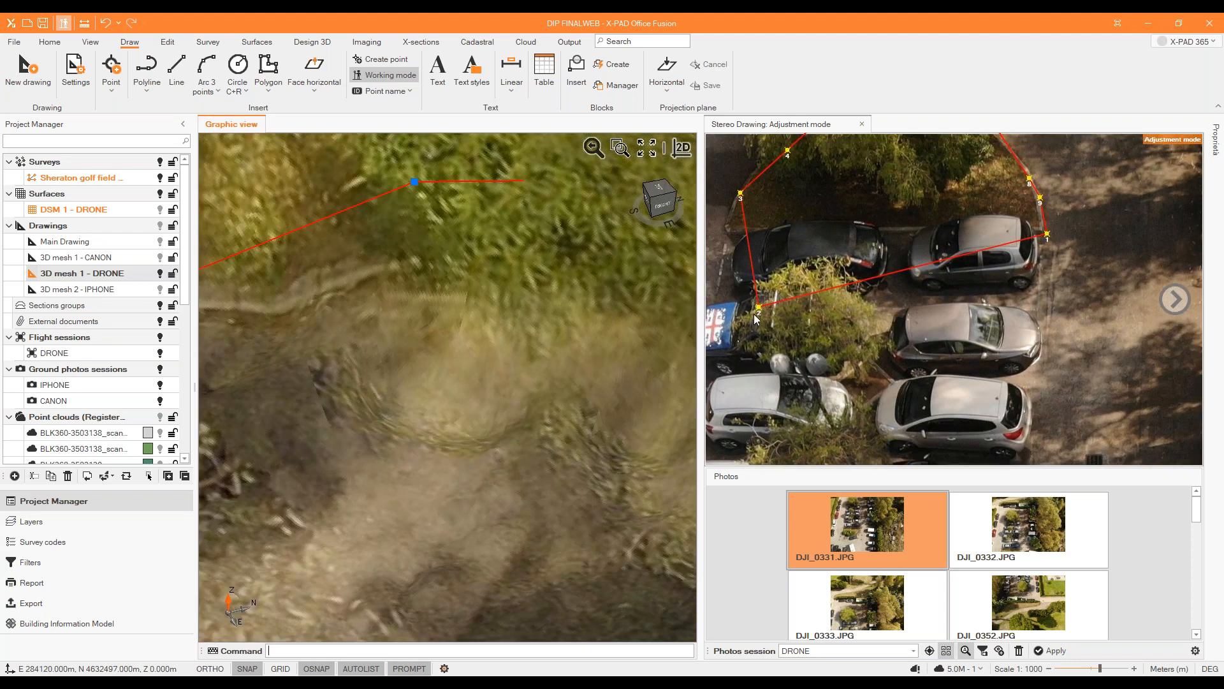
Move point 2 of the tree-covered island's outline to its straight kerb's corner in photo DJI_0331.JPG.
mouse_move(892, 293)
middle_mouse_down()
mouse_move(865, 232)
mouse_move(976, 341)
middle_mouse_up()
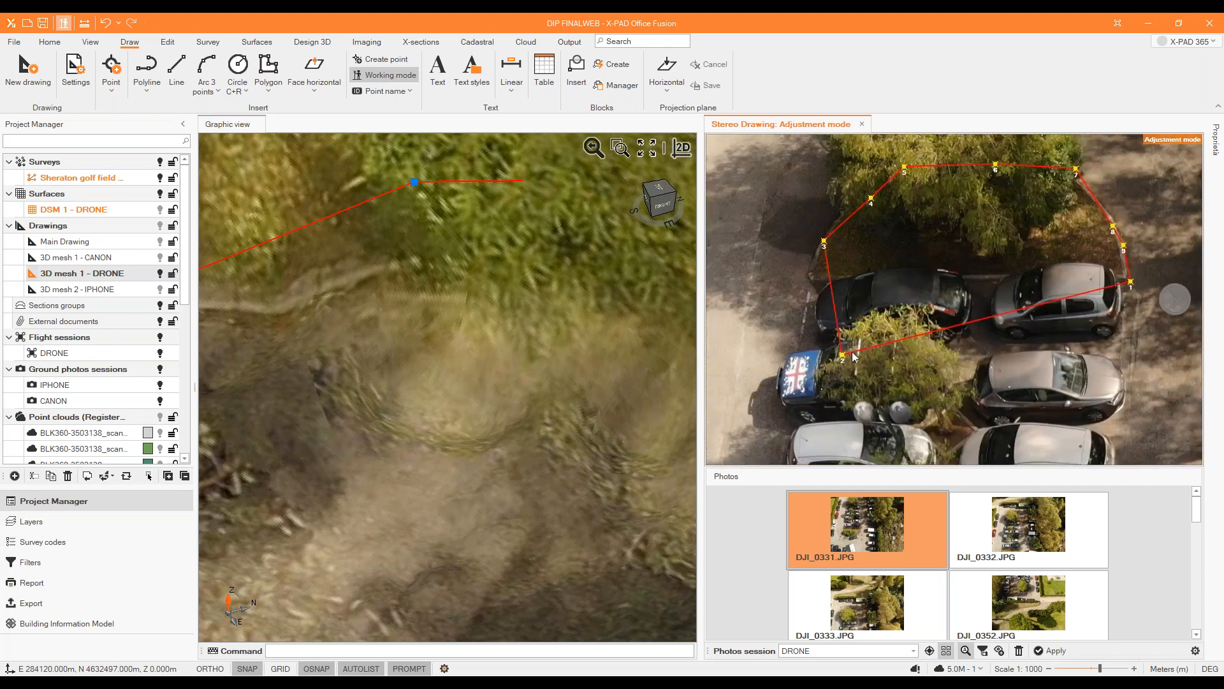
middle_click_drag(844, 360, 818, 310)
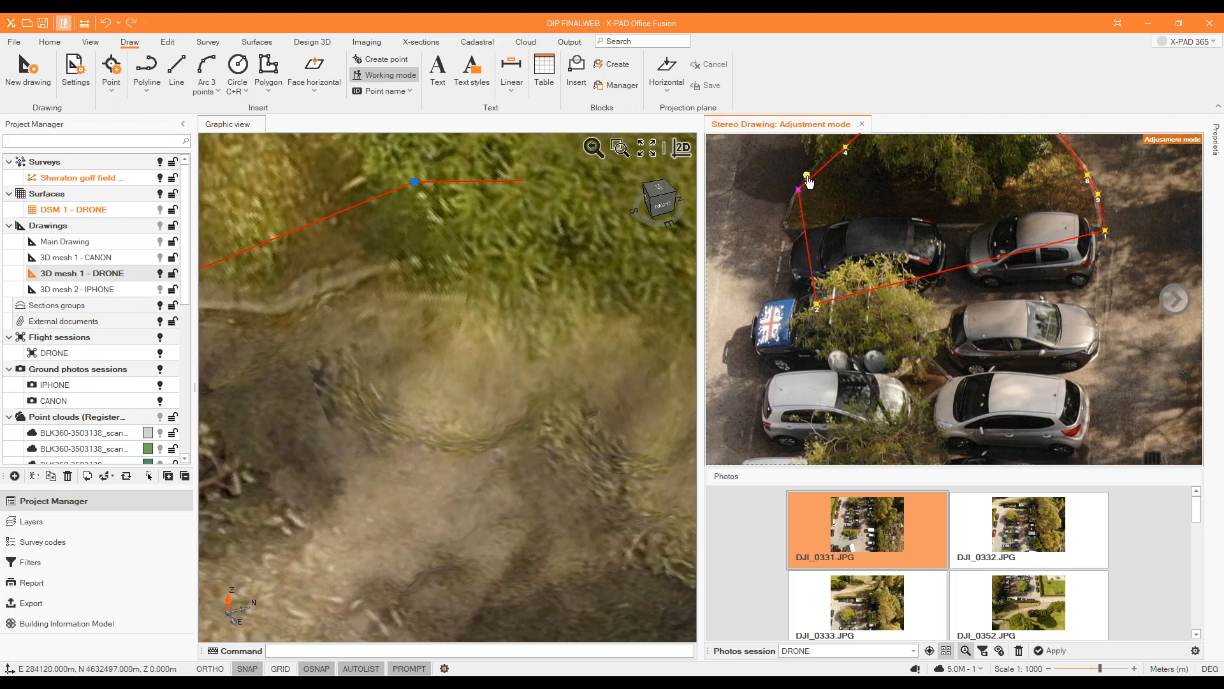
left_click_drag(818, 308, 785, 224)
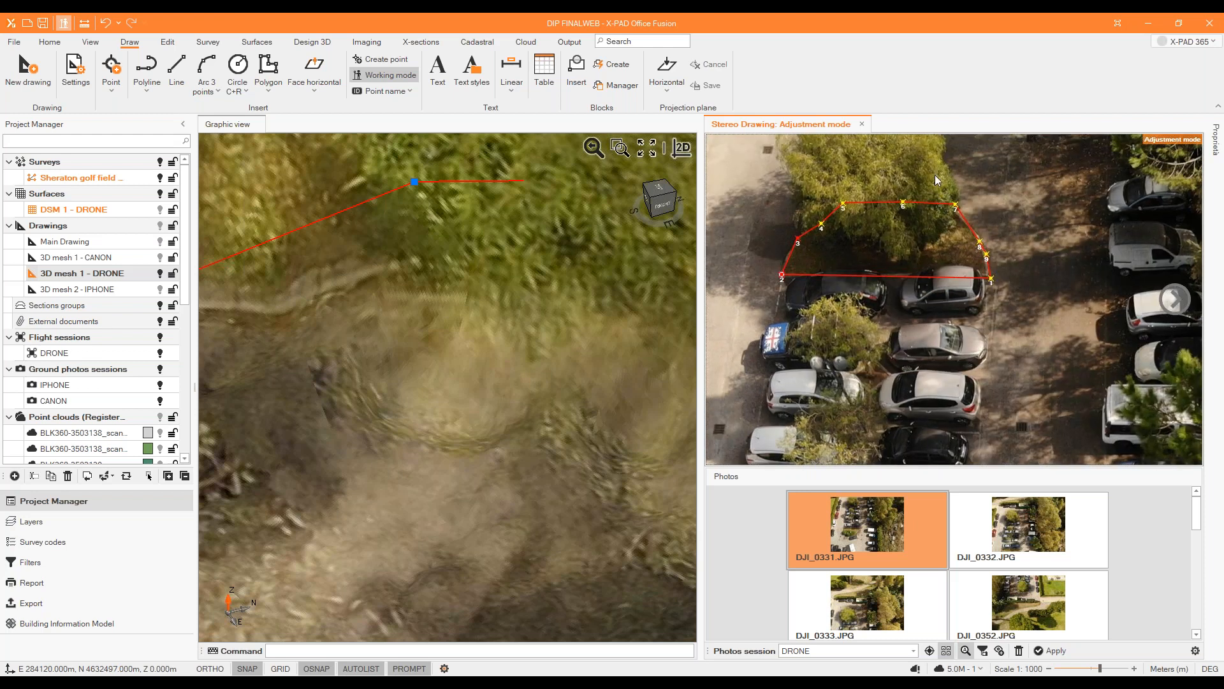
Move point 7 onto the curved kerb in photo DJI_0331.JPG and apply the adjustment, continuing despite the points out of accuracy.
scroll(956, 194, "up", 3)
middle_click_drag(960, 214, 963, 234)
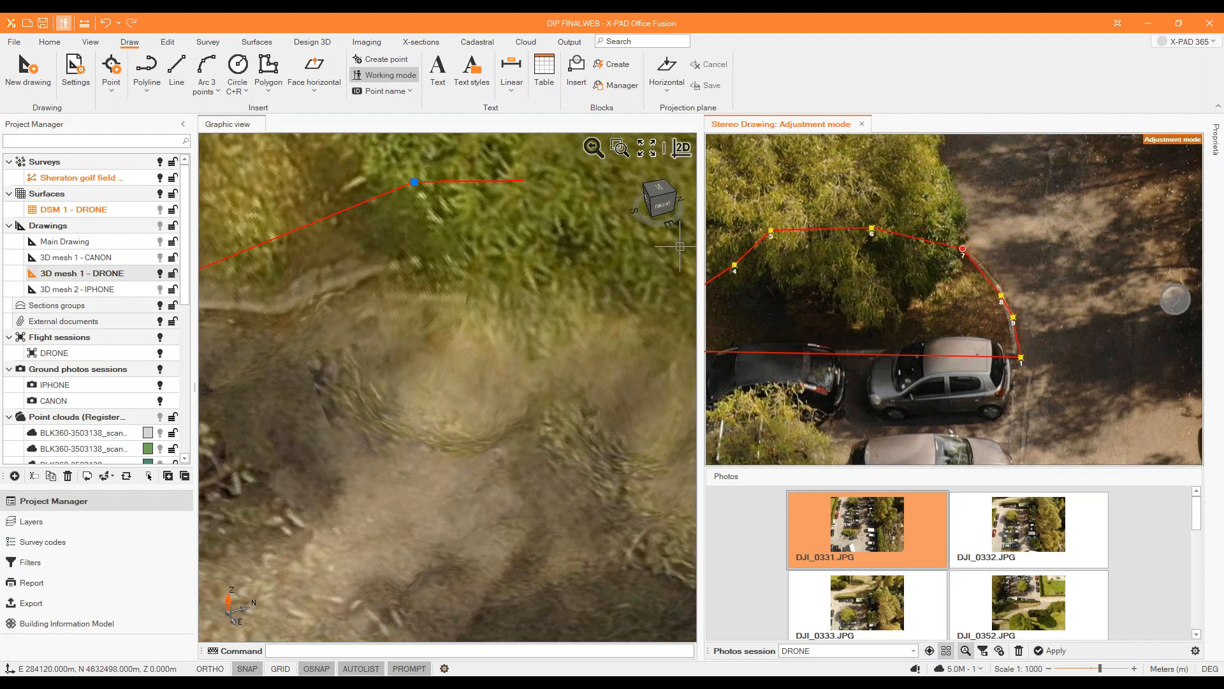
right_click(883, 228)
left_click(943, 259)
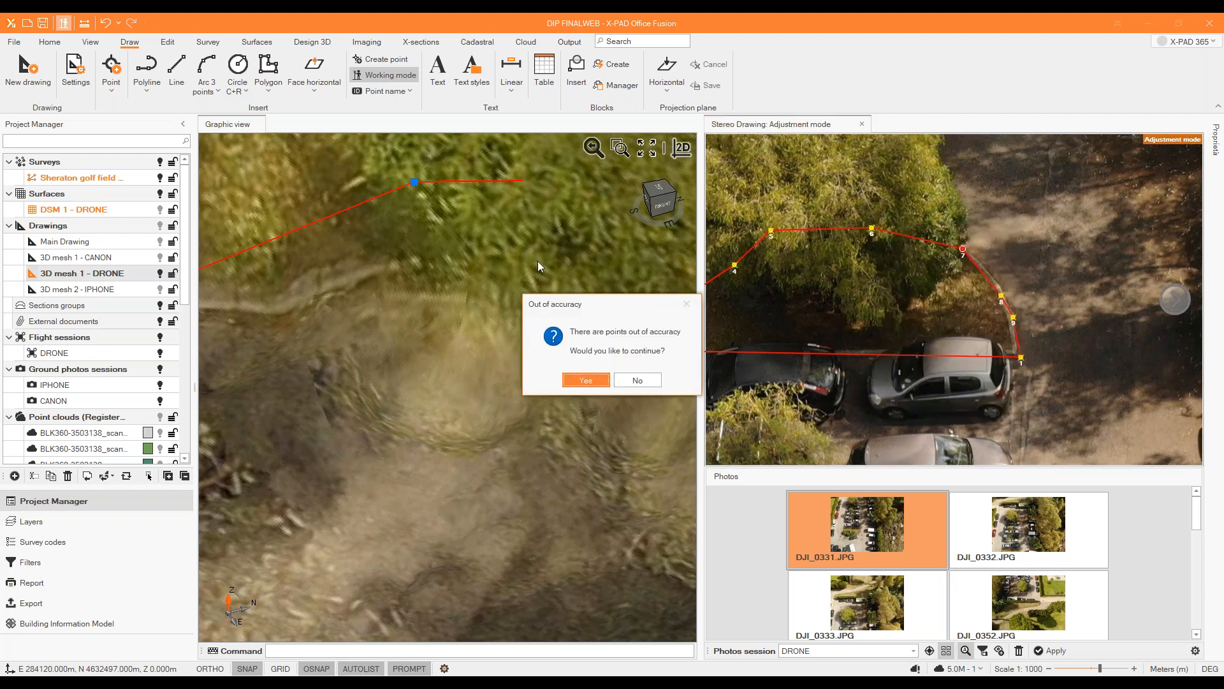
left_click(585, 380)
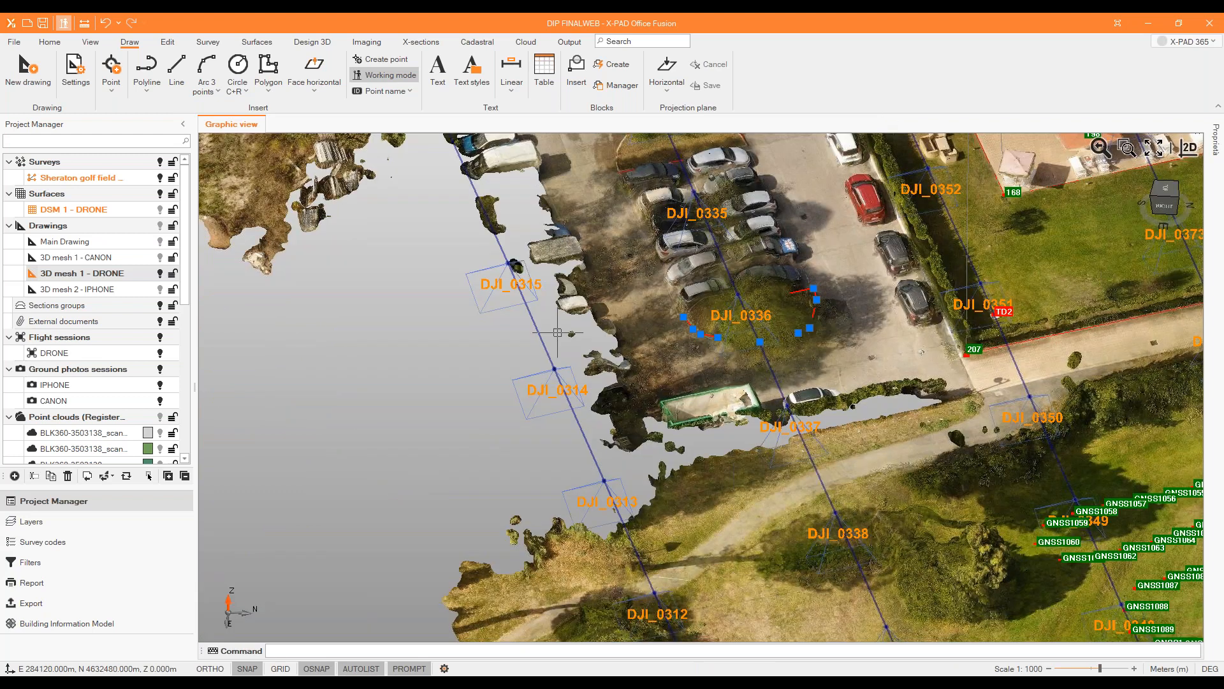
Deselect the tree-covered island's outline in the 3D view.
scroll(561, 326, "down", 3)
scroll(685, 324, "up", 1)
key("Escape")
left_click(684, 323)
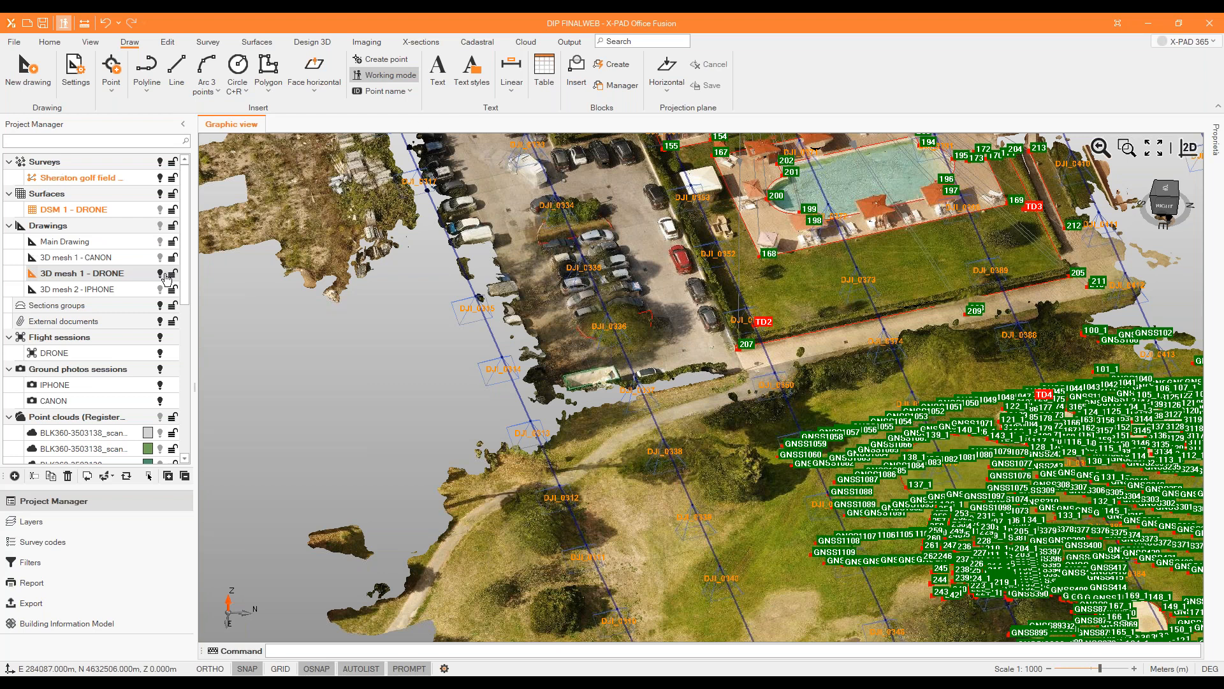
Hide the Sheraton golf field survey and the DRONE flight session around the drone mesh.
left_click(161, 179)
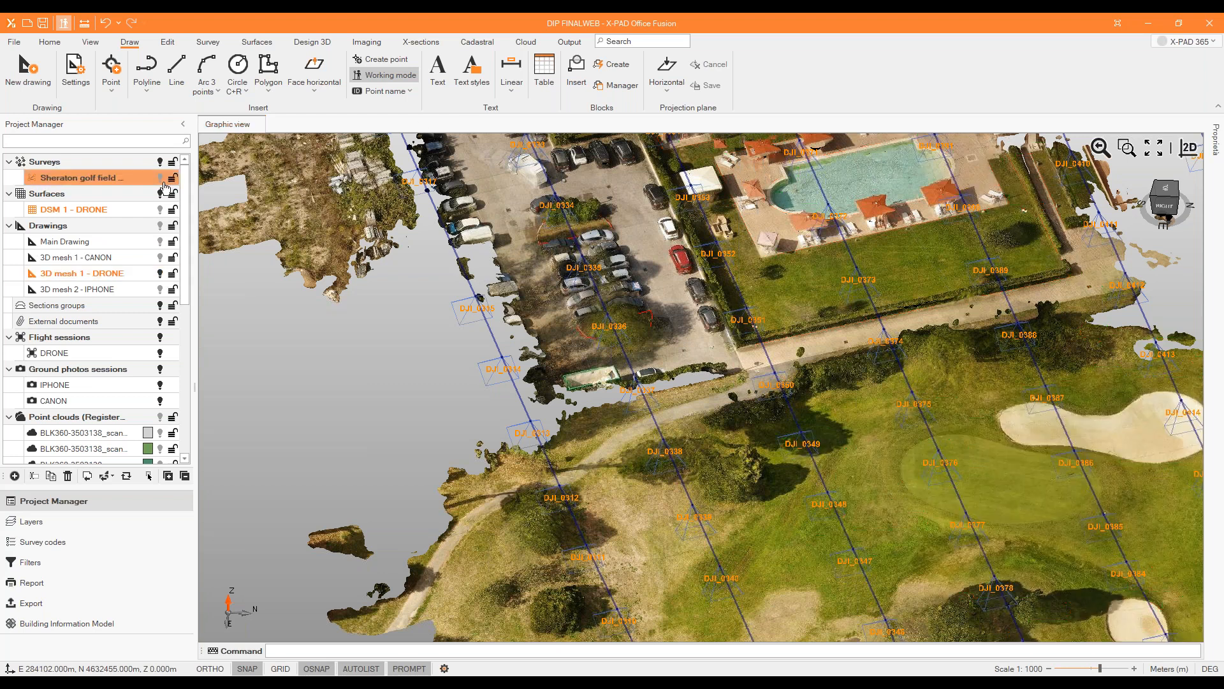
scroll(714, 351, "down", 3)
middle_click_drag(659, 397, 732, 402)
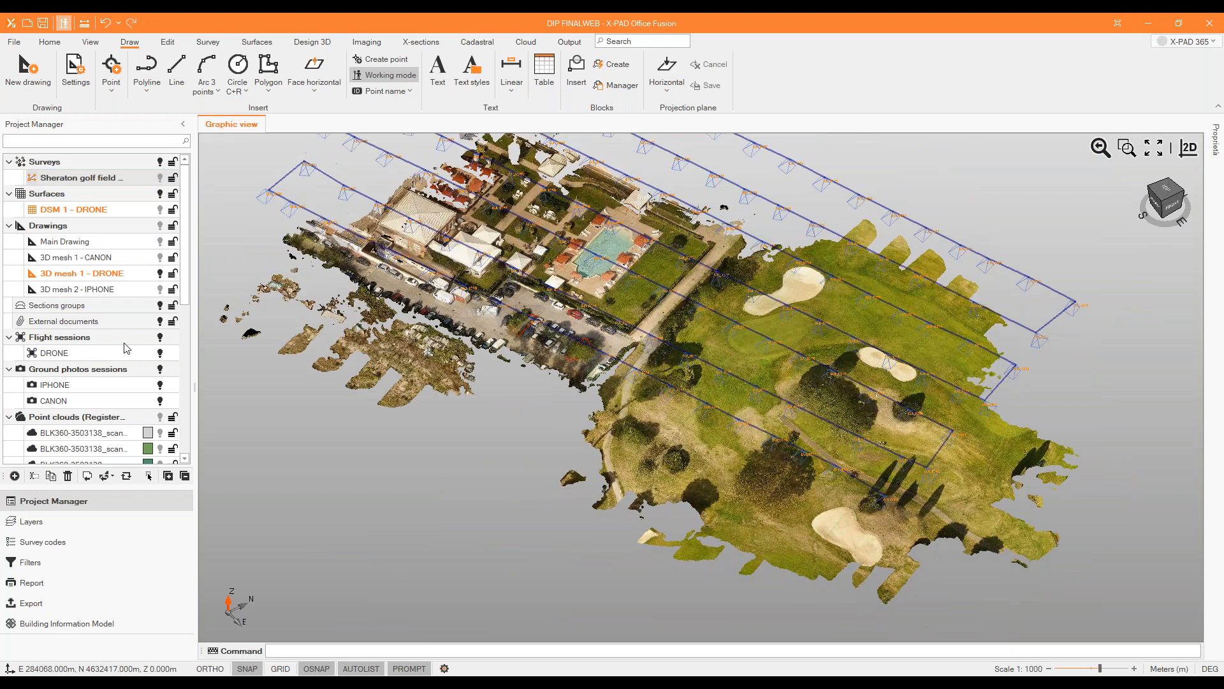
left_click(160, 353)
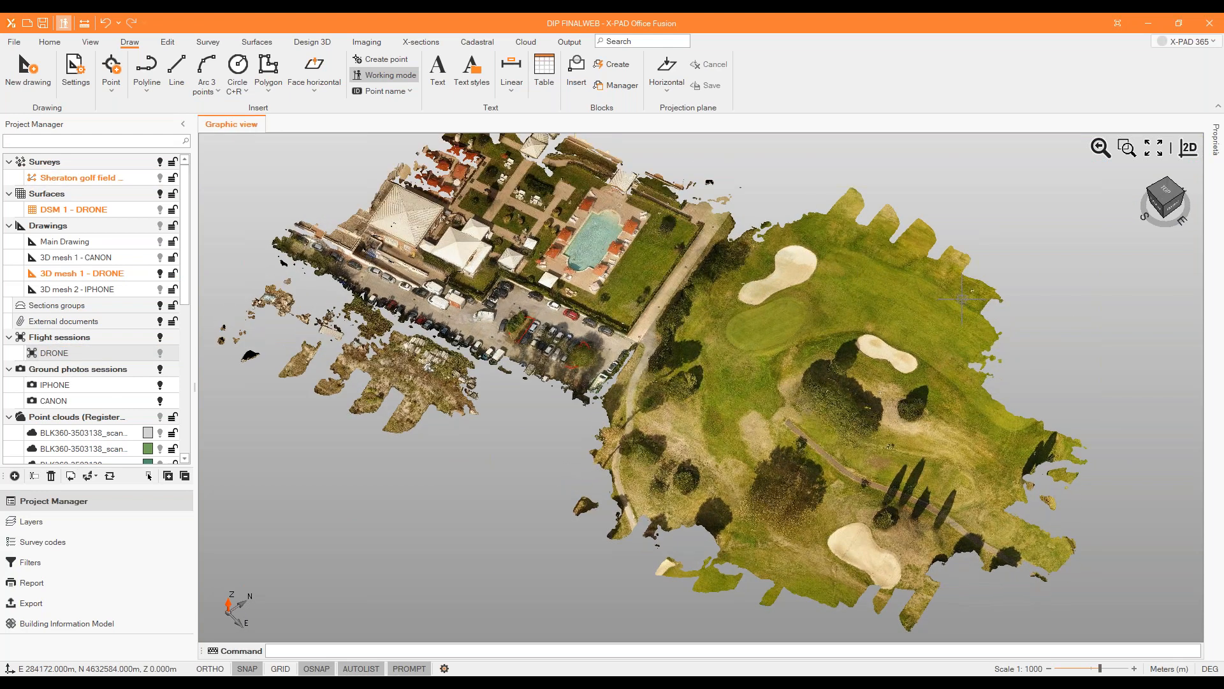
left_click(803, 348)
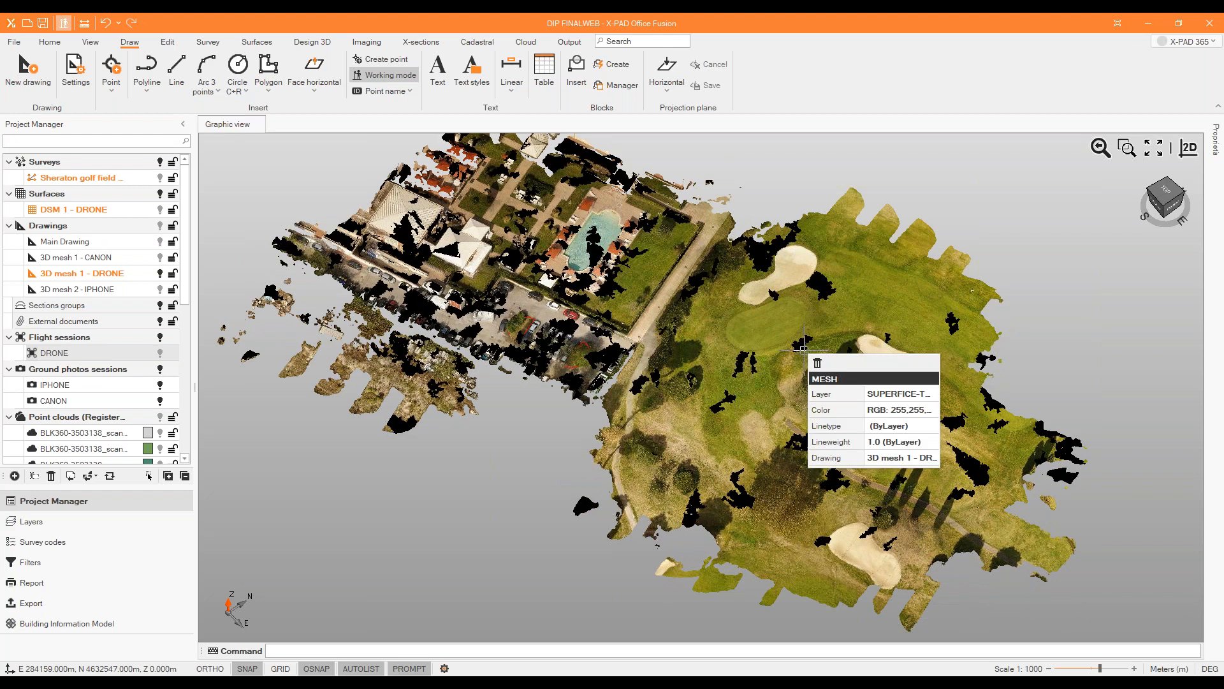
key("Escape")
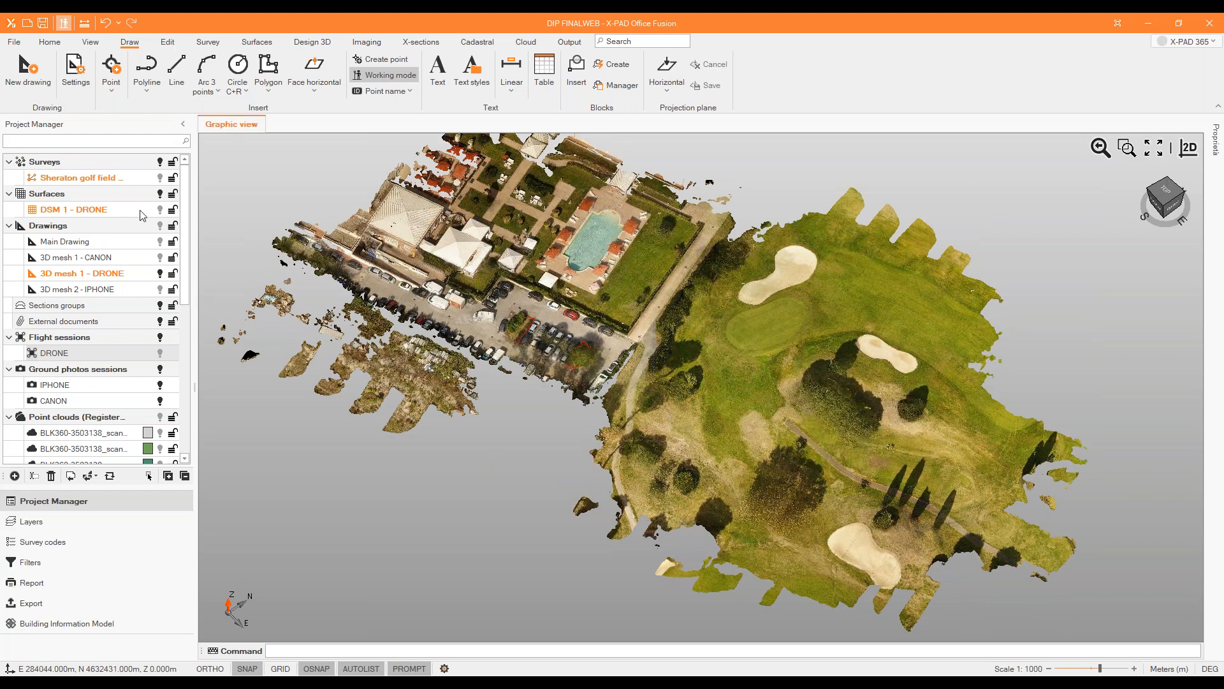
Show the DSM 1 - DRONE surface, and hide the 3D mesh 1 - DRONE drawing and the Cloud 1 - CANON point cloud.
left_click(159, 211)
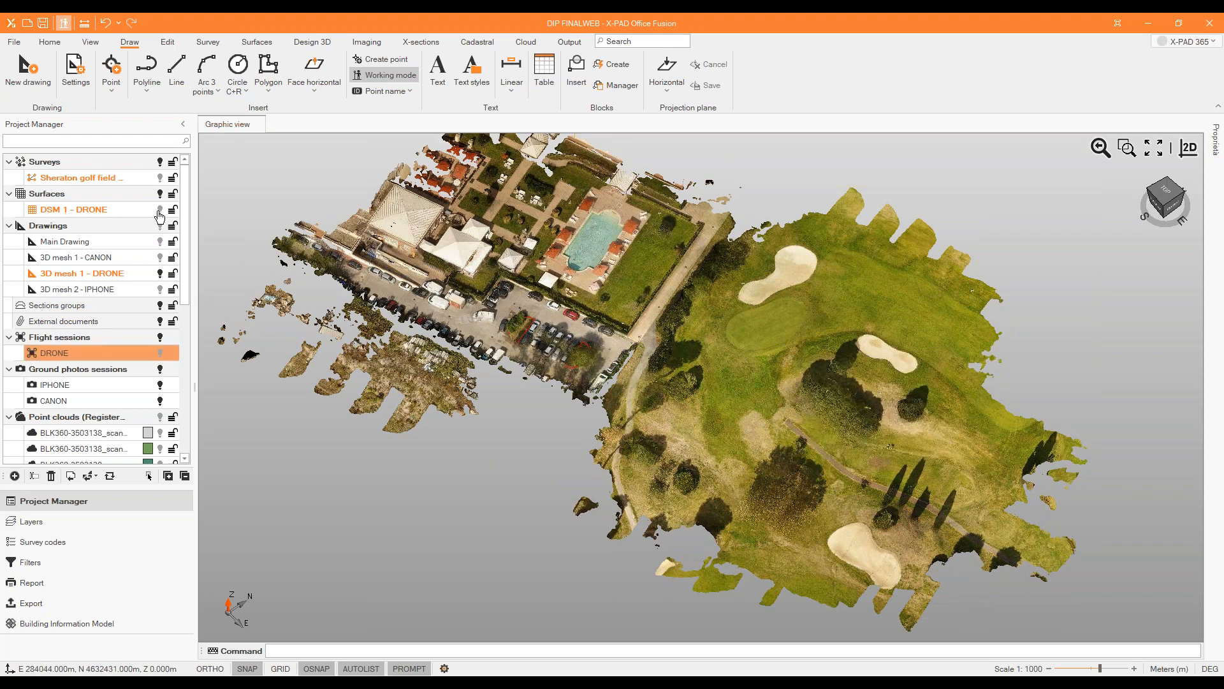
left_click(159, 210)
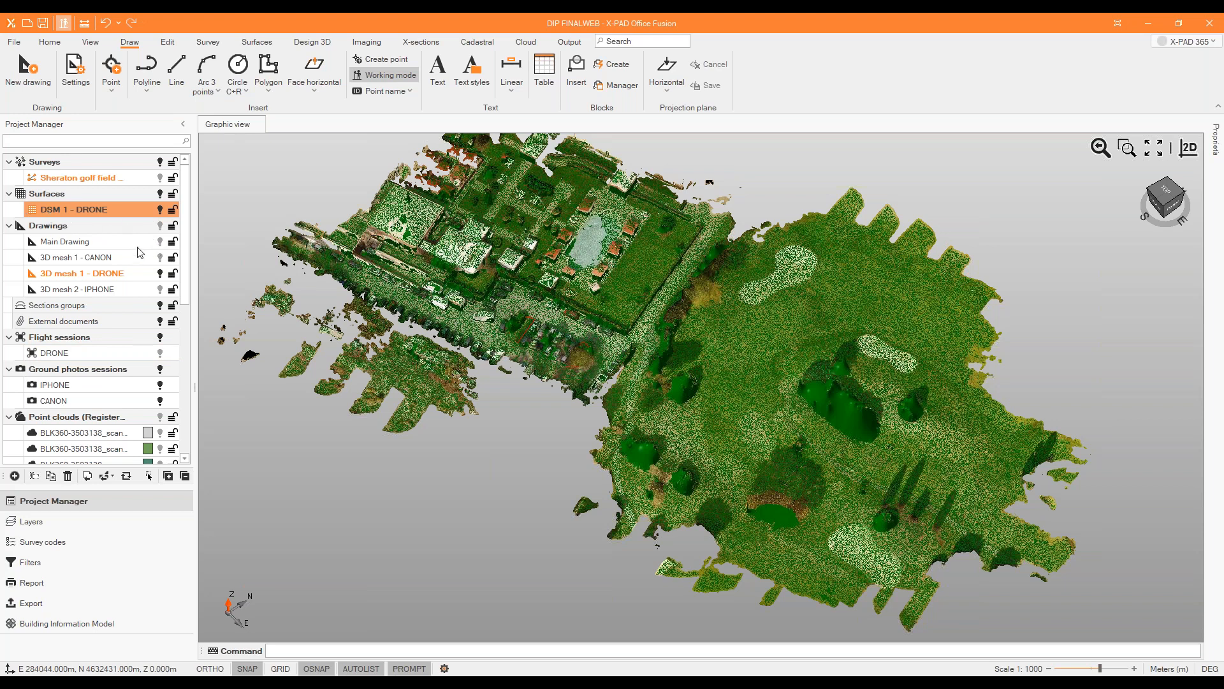
left_click(160, 273)
middle_click_drag(753, 378, 784, 355)
scroll(137, 381, "down", 5)
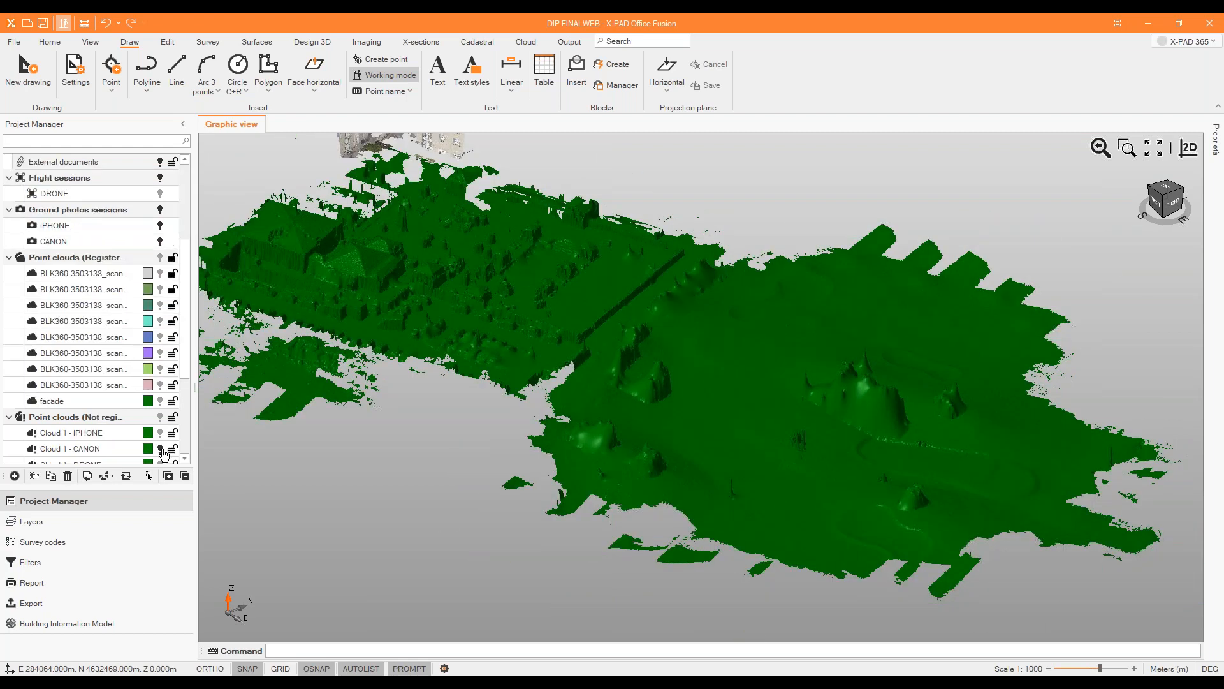
left_click(161, 449)
Examine the DSM 1 - DRONE surface from above and at an angle, including its layer and colour properties.
scroll(513, 356, "down", 2)
scroll(474, 245, "up", 3)
middle_click_drag(497, 279, 504, 300)
scroll(254, 249, "down", 3)
middle_click_drag(622, 446, 714, 443)
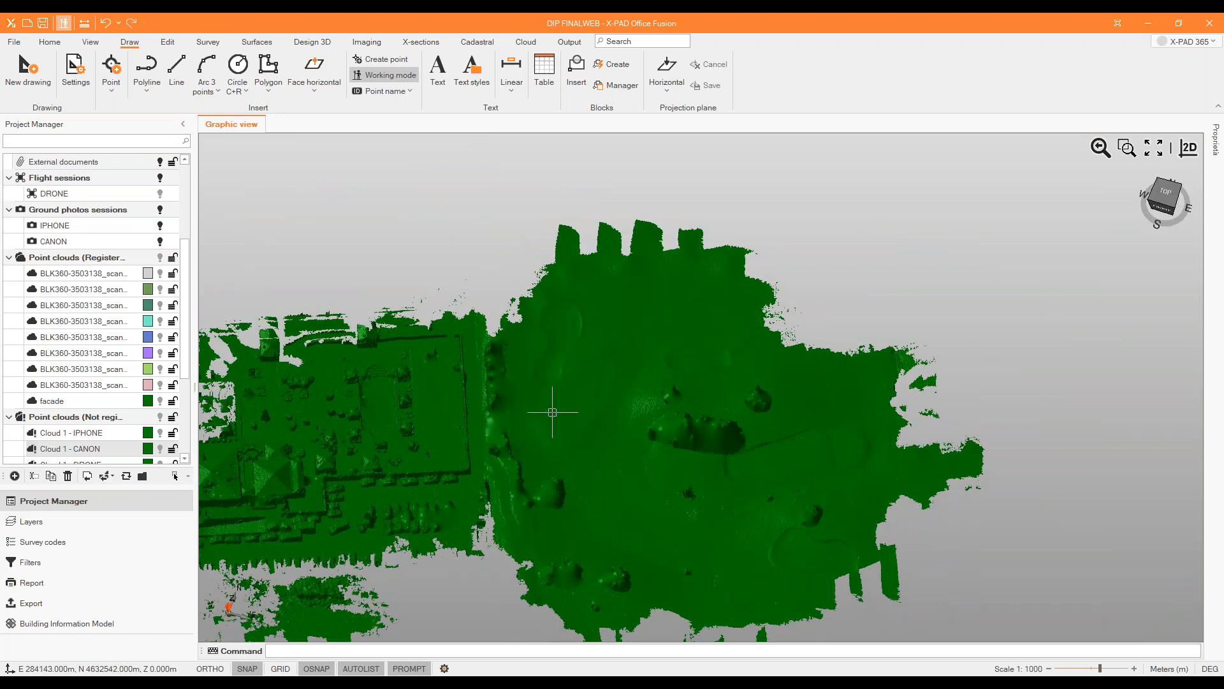
scroll(692, 528, "down", 2)
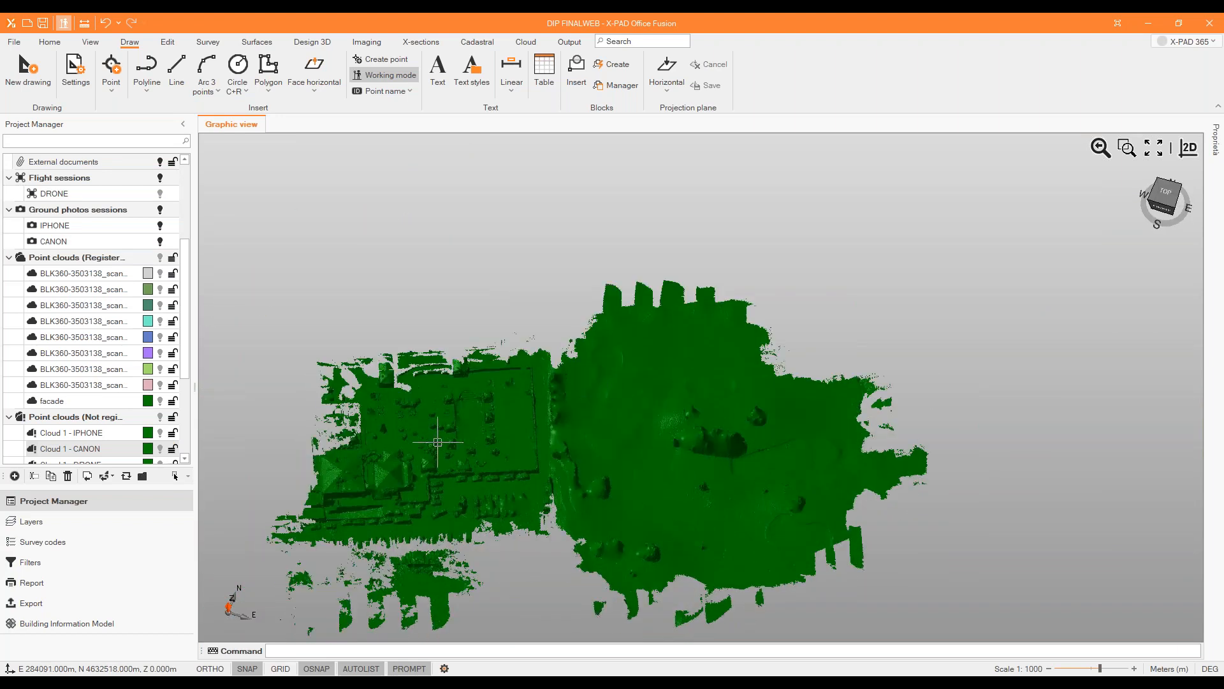
scroll(760, 490, "up", 2)
scroll(759, 479, "down", 2)
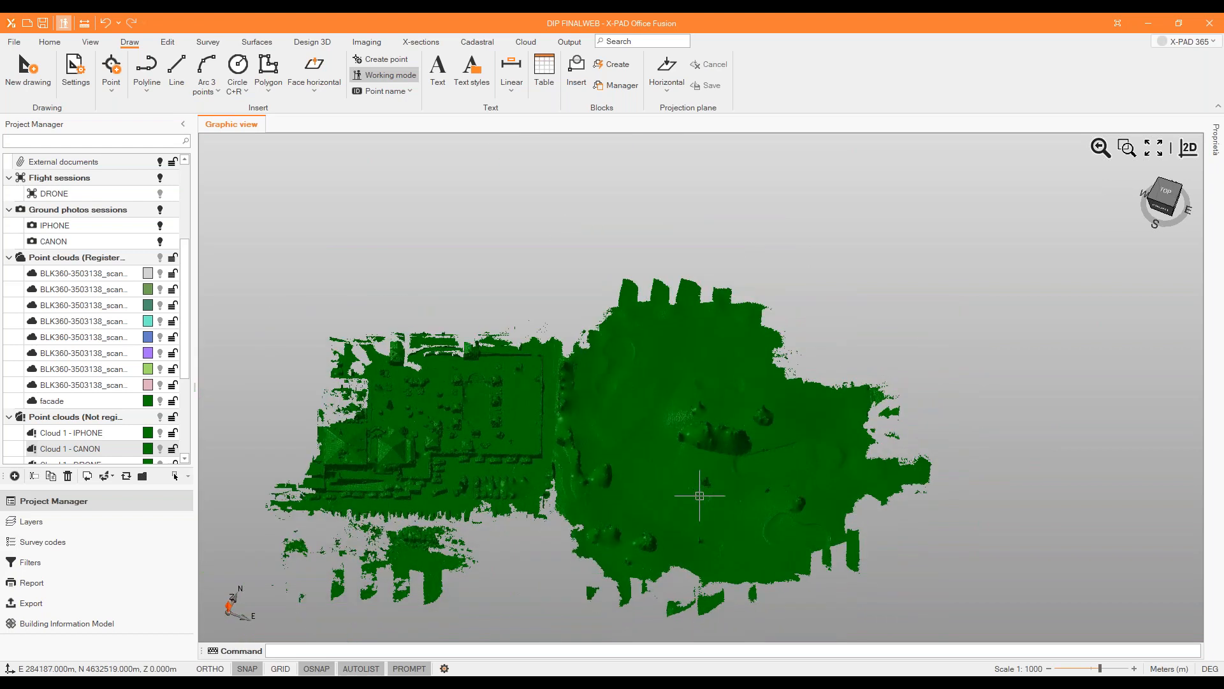
mouse_move(699, 492)
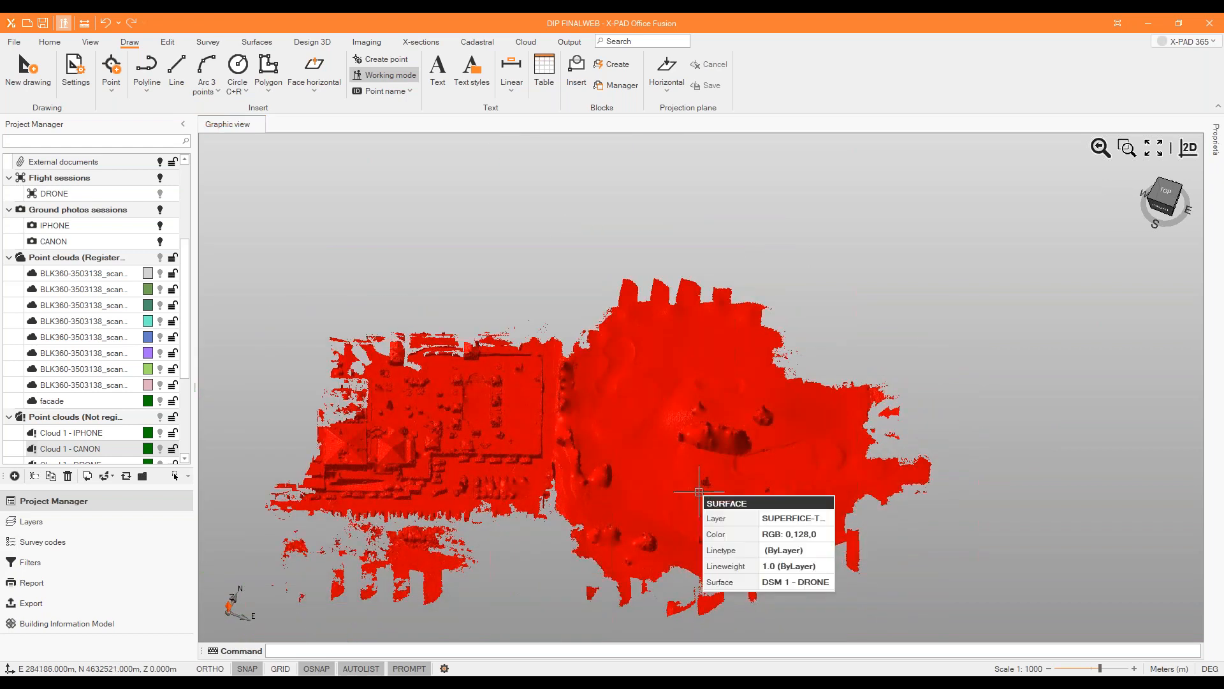
middle_click_drag(624, 518, 622, 497)
scroll(172, 215, "up", 4)
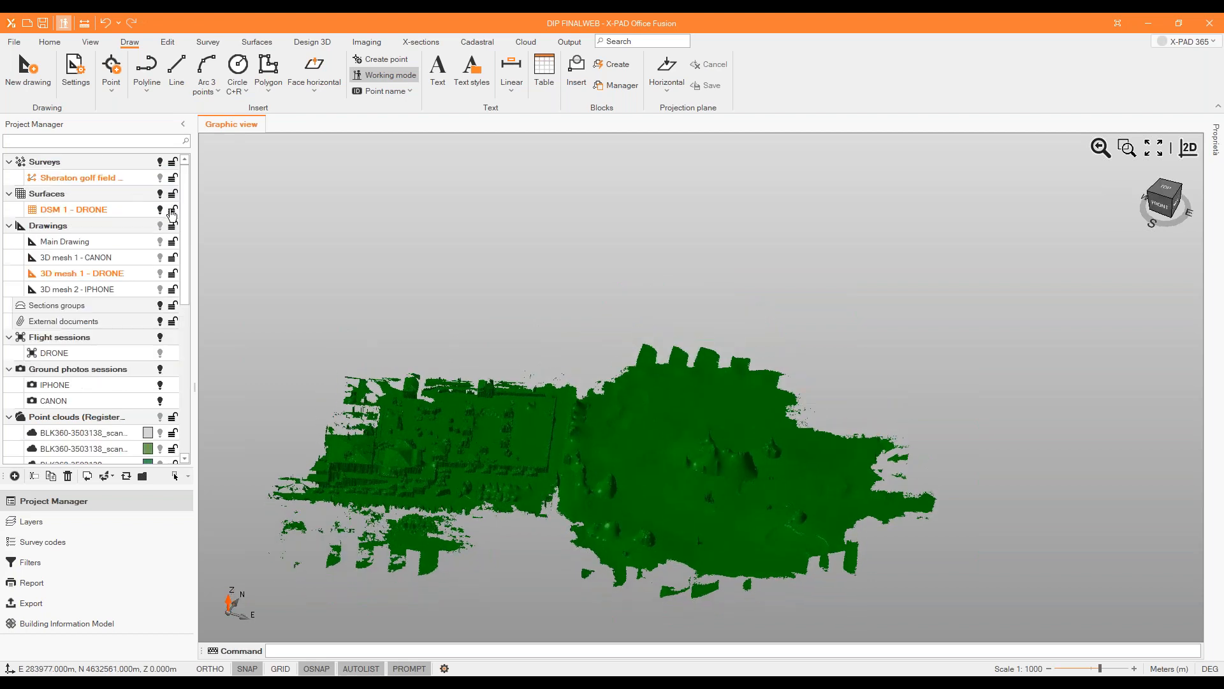
Show the Sheraton golf field survey points over the drone surface and inspect the GNSS points on the golf course.
left_click(160, 178)
middle_click_drag(733, 465, 716, 511)
scroll(715, 512, "down", 3)
scroll(711, 411, "up", 6)
scroll(718, 430, "down", 3)
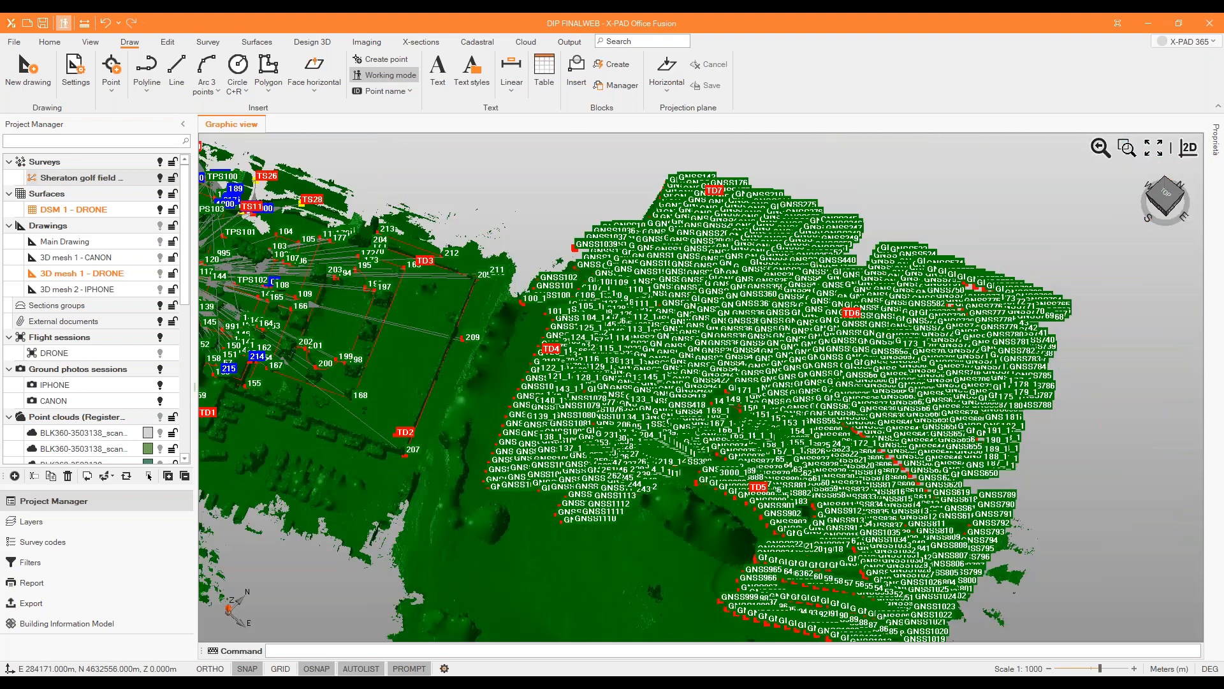
scroll(714, 427, "up", 3)
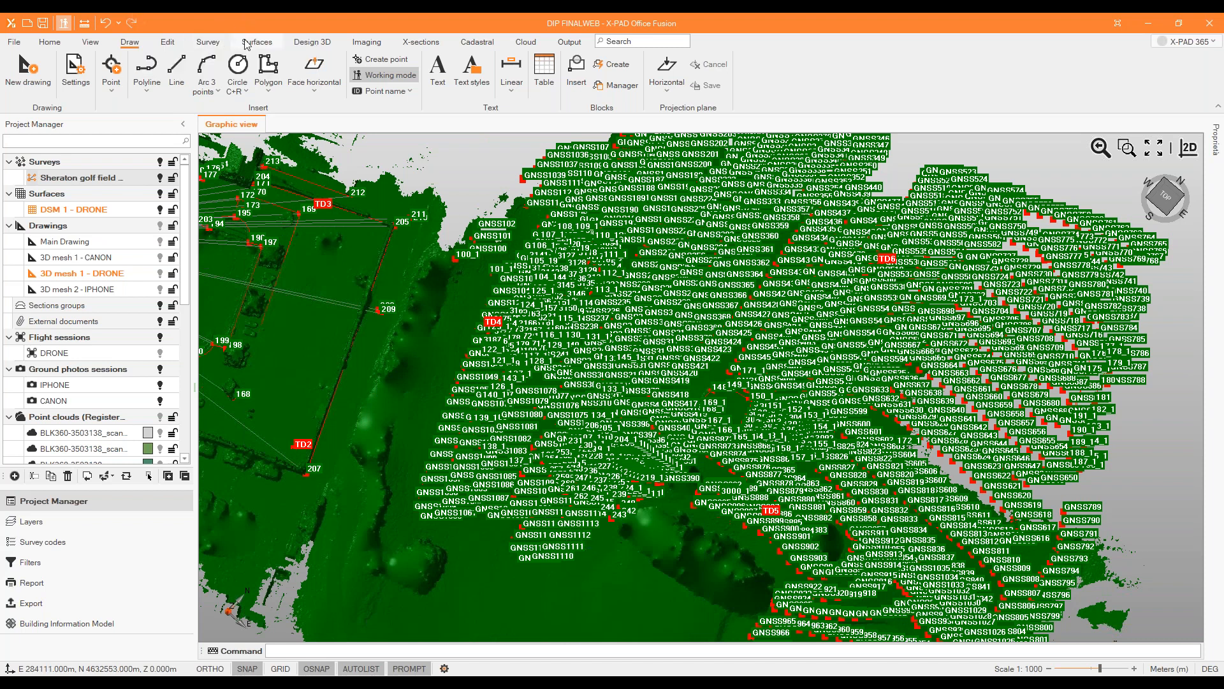
Create a new empty surface named GNSS SURFACE.
left_click(249, 42)
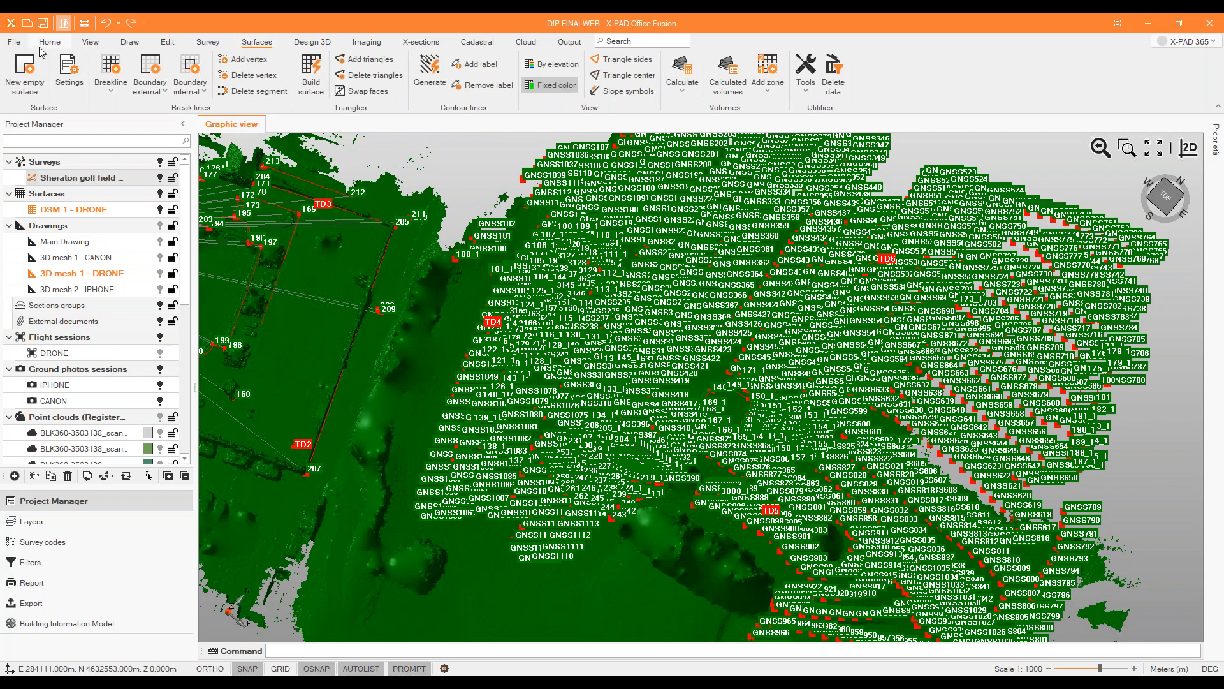
left_click(32, 65)
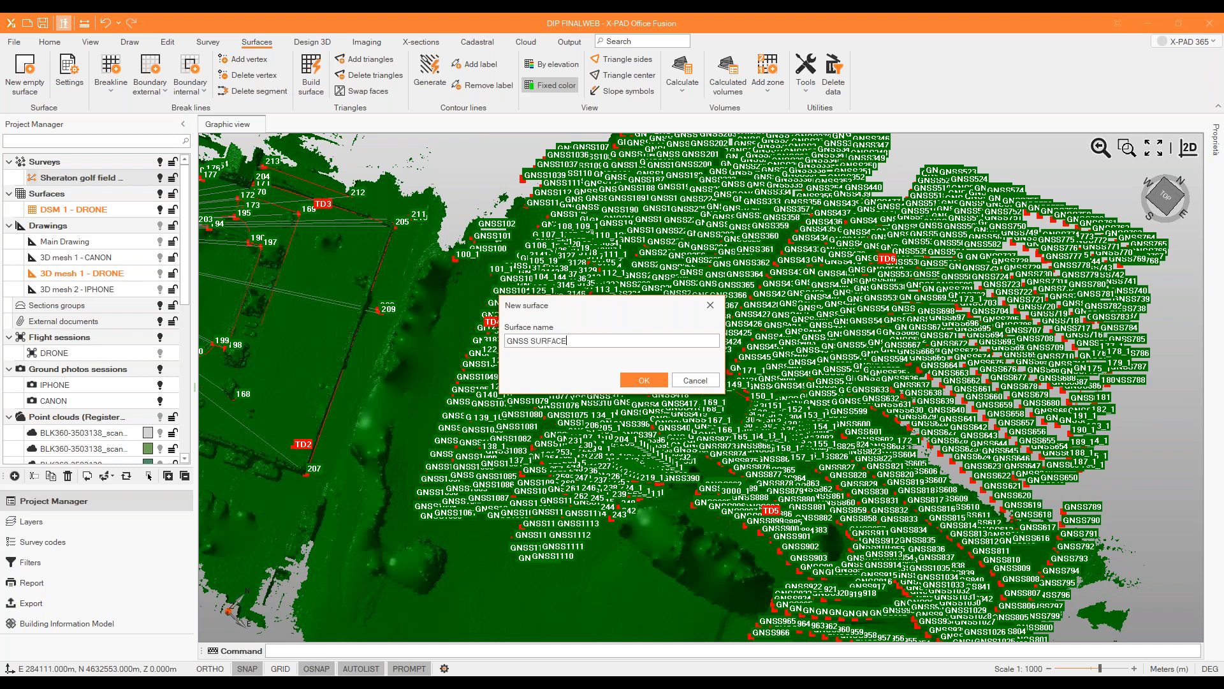
key("Return")
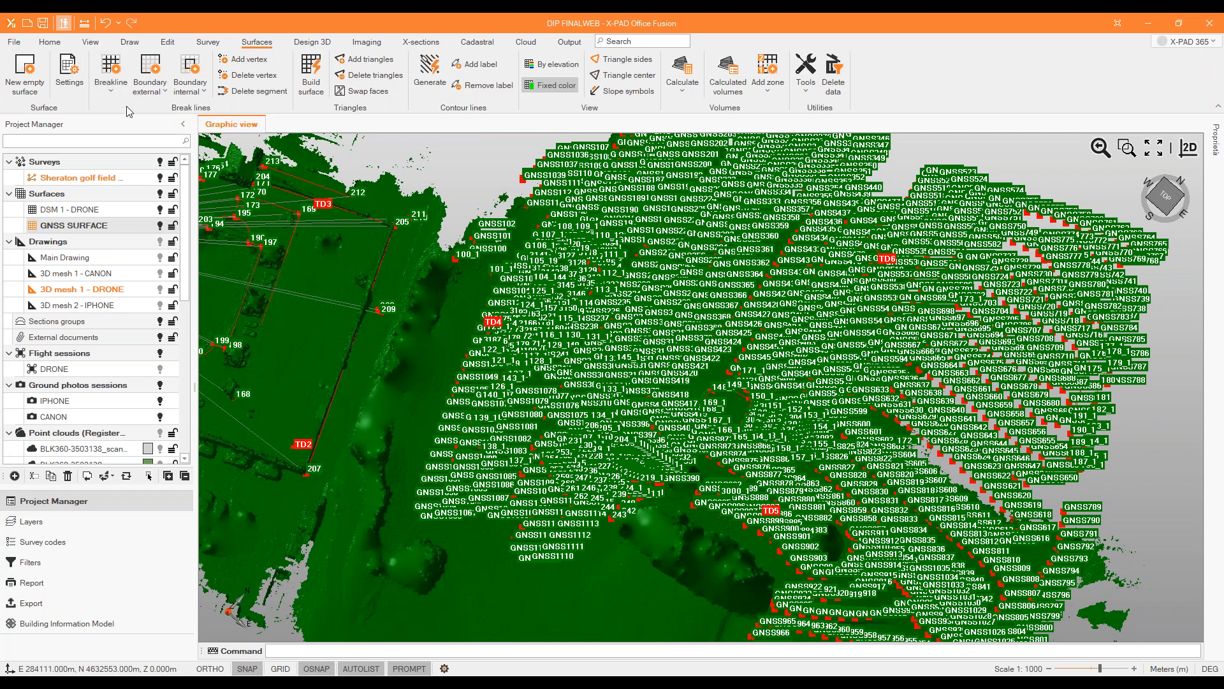
Start an external boundary line at point GNSS1060, with the DSM 1 - DRONE surface hidden.
left_click(147, 72)
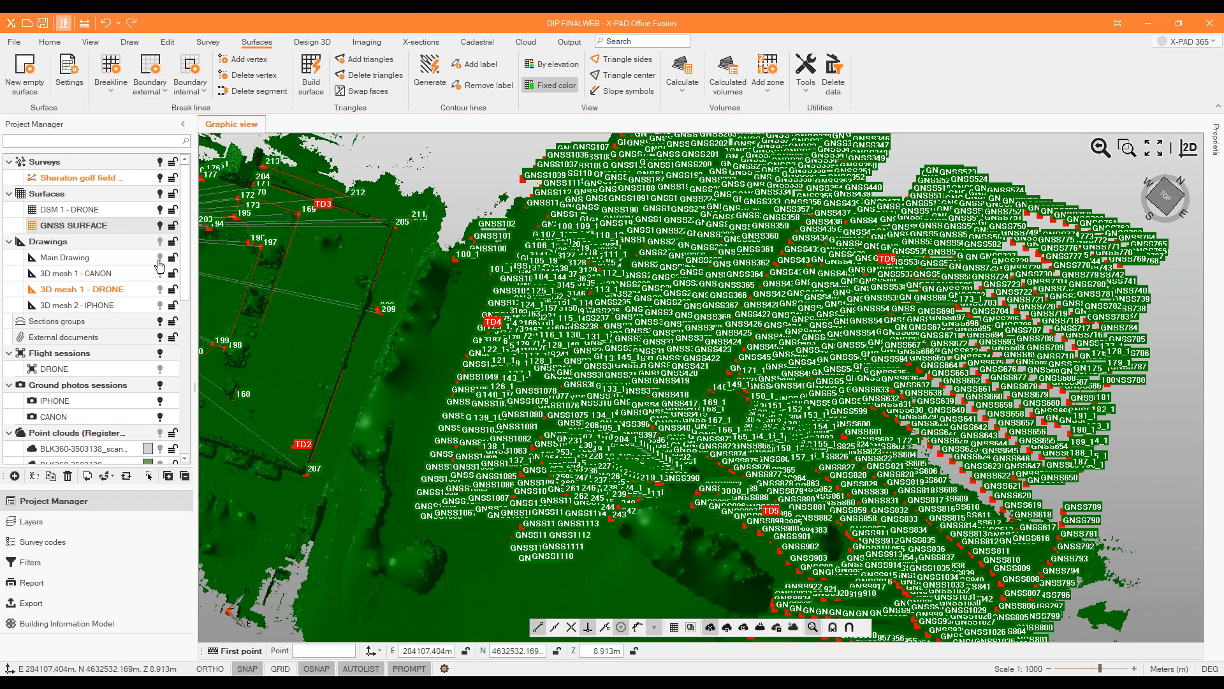
left_click(160, 210)
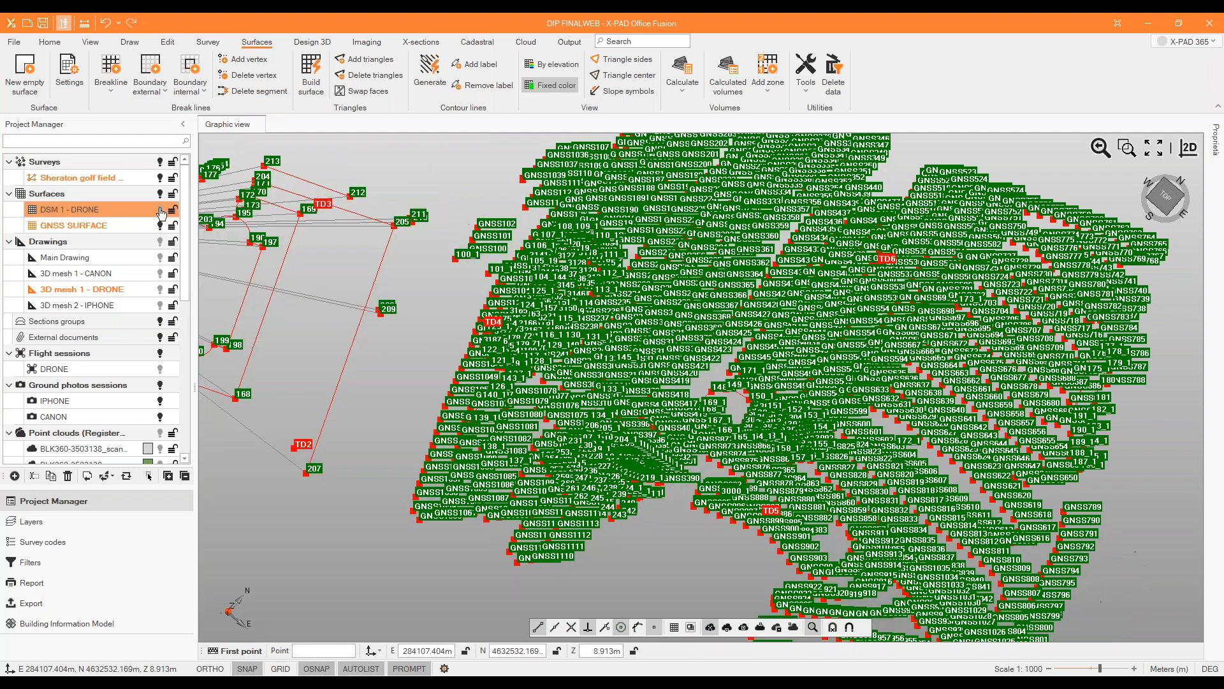
scroll(418, 521, "up", 3)
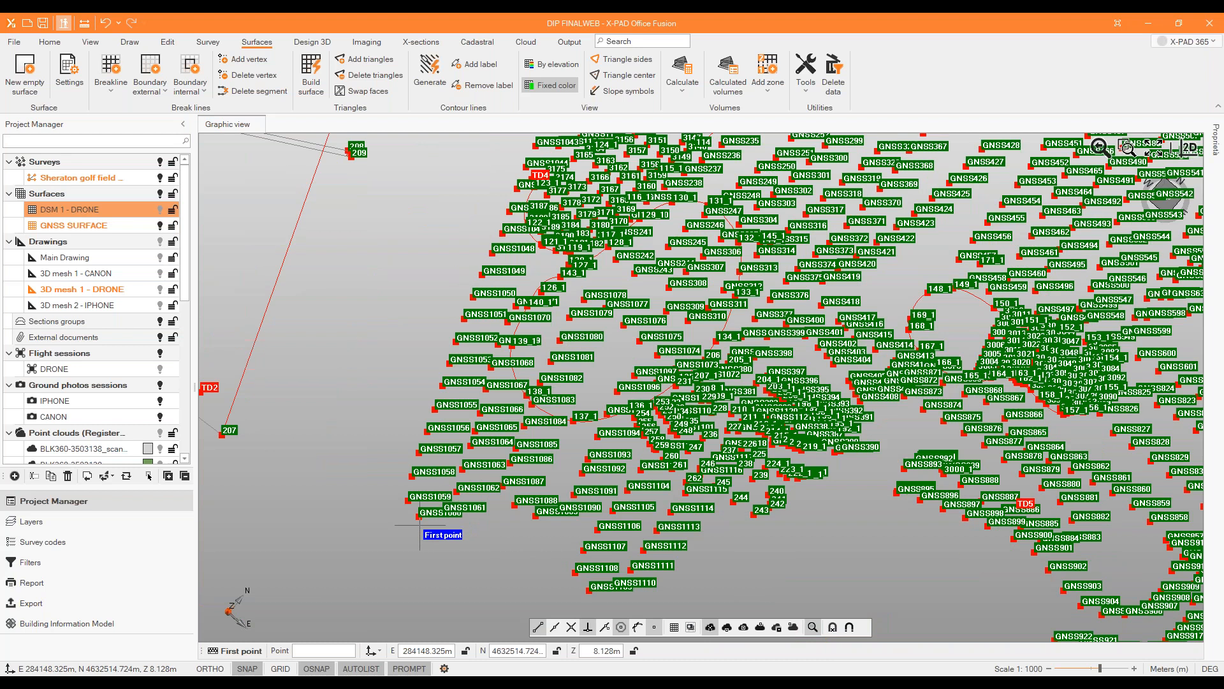
left_click(417, 509)
Extend the external boundary through GNSS1059 and along the north-west edge of the GNSS points, past GNSS143 to GNSS346.
scroll(405, 554, "down", 4)
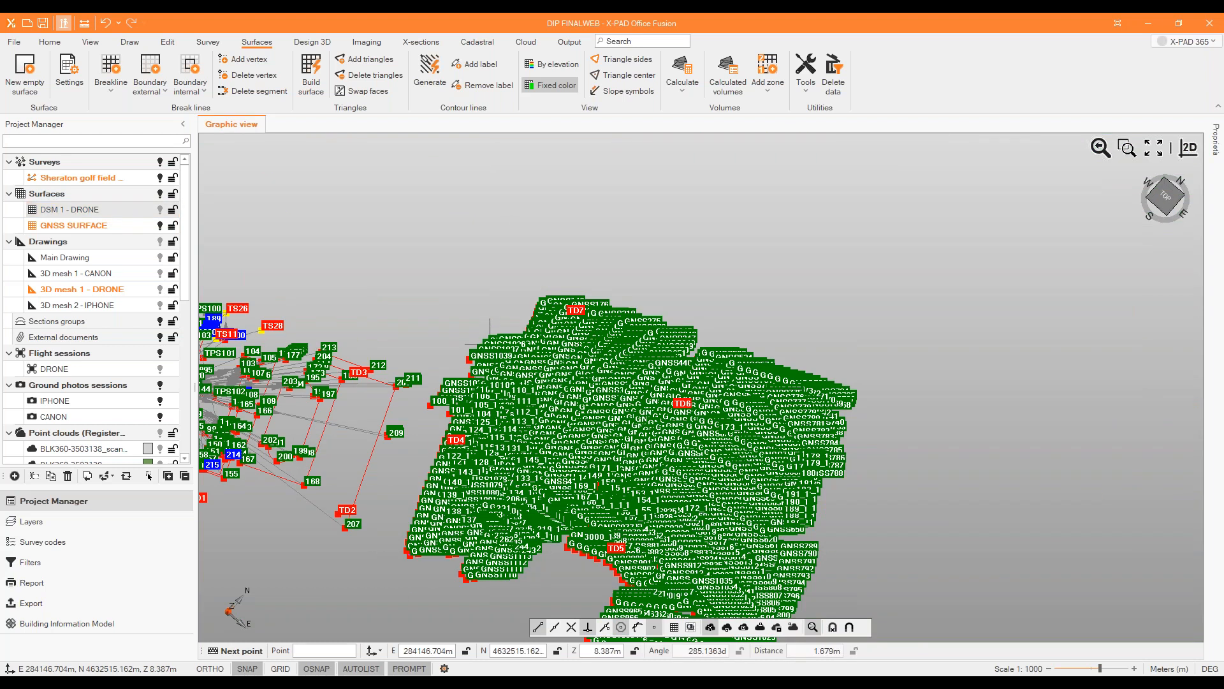
scroll(471, 390, "up", 4)
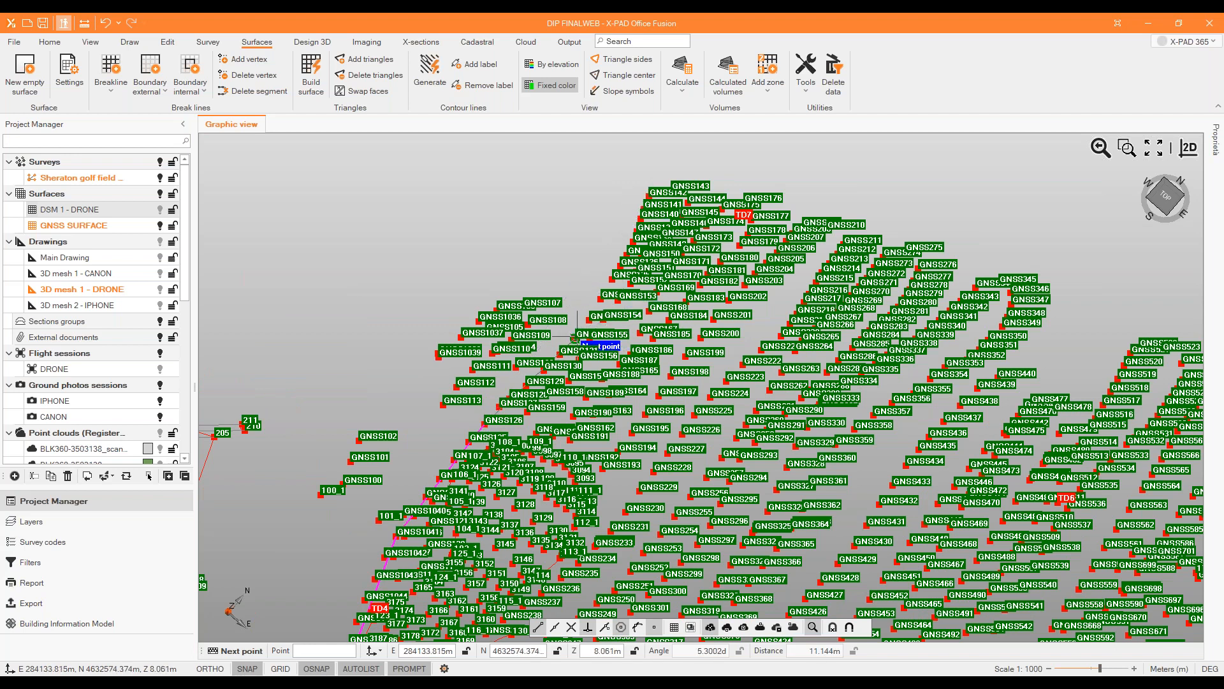
scroll(543, 197, "down", 2)
scroll(731, 226, "up", 3)
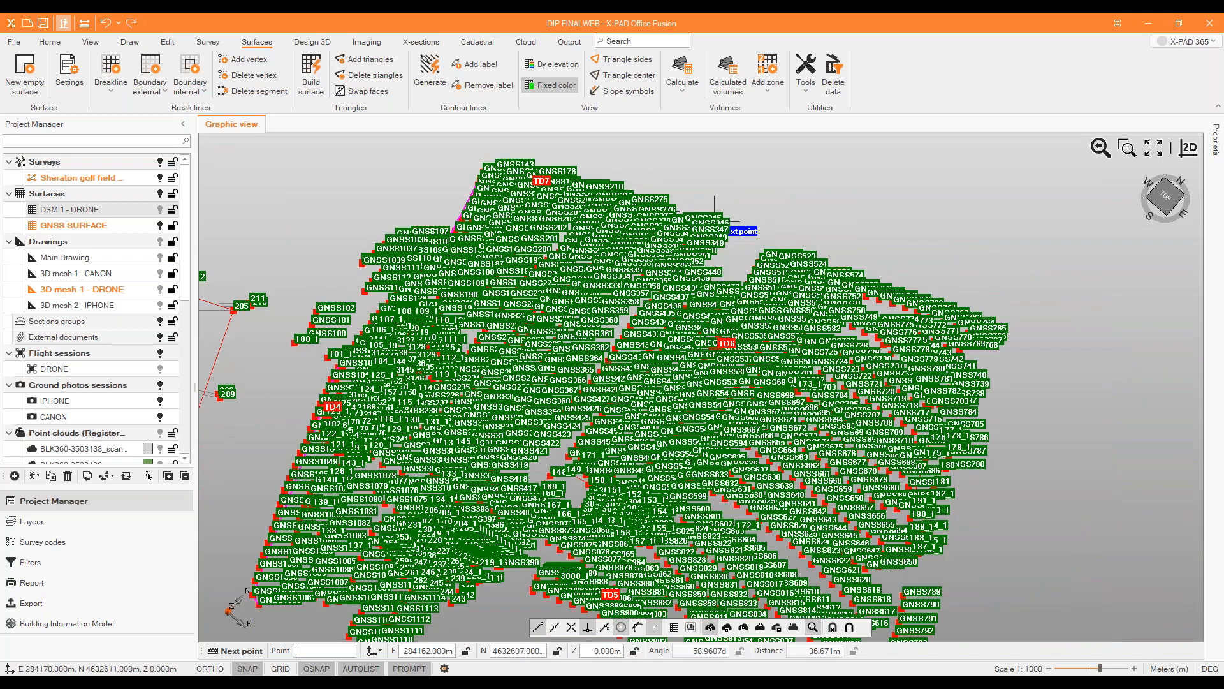
Continue the external boundary around the northern notch through GNSS440, GNSS477, GNSS515 and GNSS522.
left_click(621, 386)
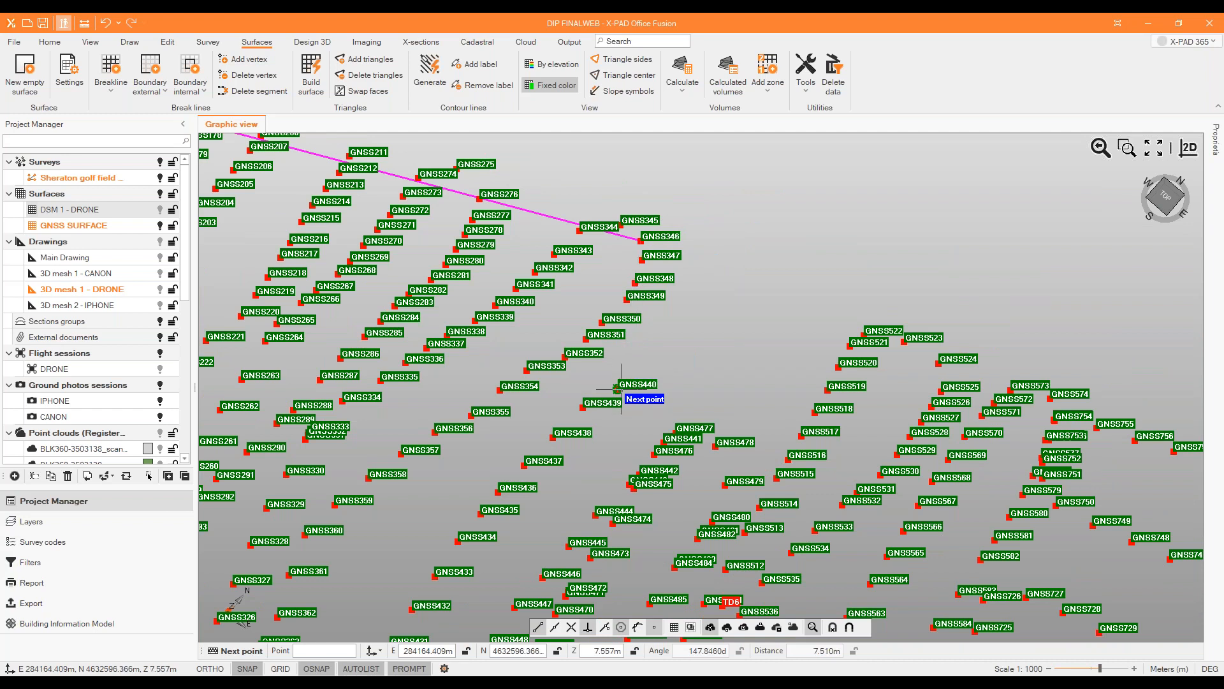
left_click(673, 430)
left_click(776, 477)
left_click(863, 333)
scroll(607, 249, "down", 3)
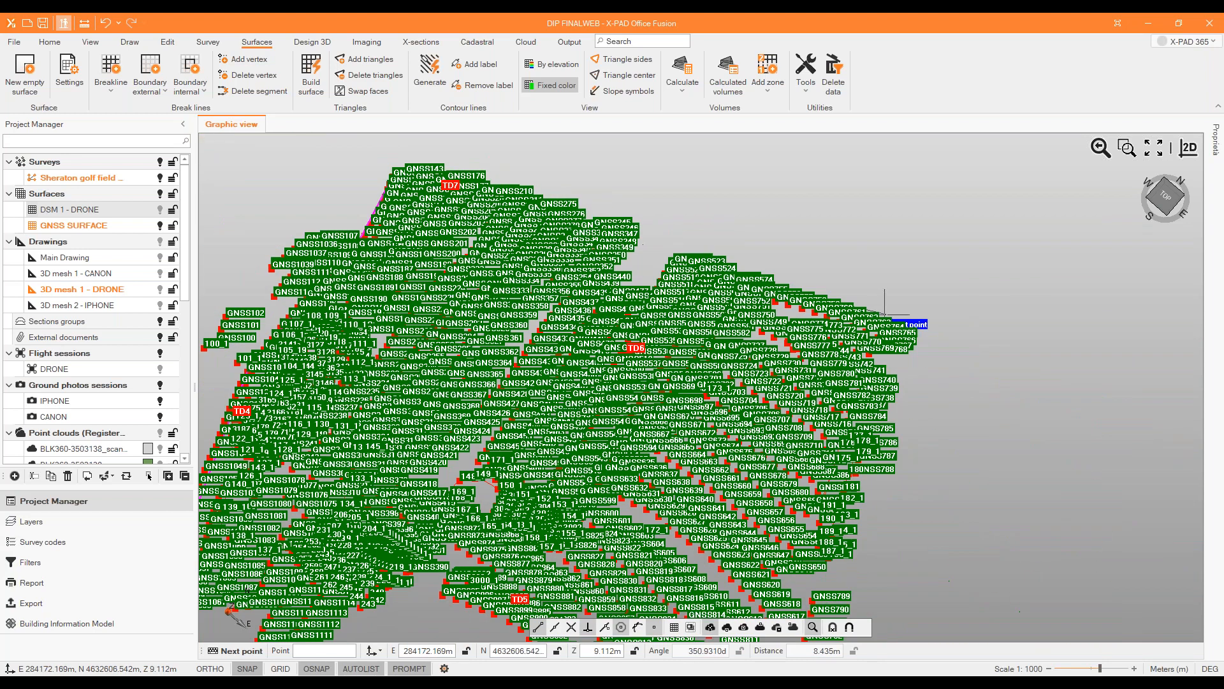
Trace the external boundary along the eastern side of the GNSS points to GNSS1016, GNSS1000 and GNSS999.
scroll(884, 311, "up", 3)
left_click(669, 330)
scroll(683, 339, "down", 3)
scroll(637, 459, "up", 2)
left_click(700, 407)
left_click(489, 335)
left_click(480, 324)
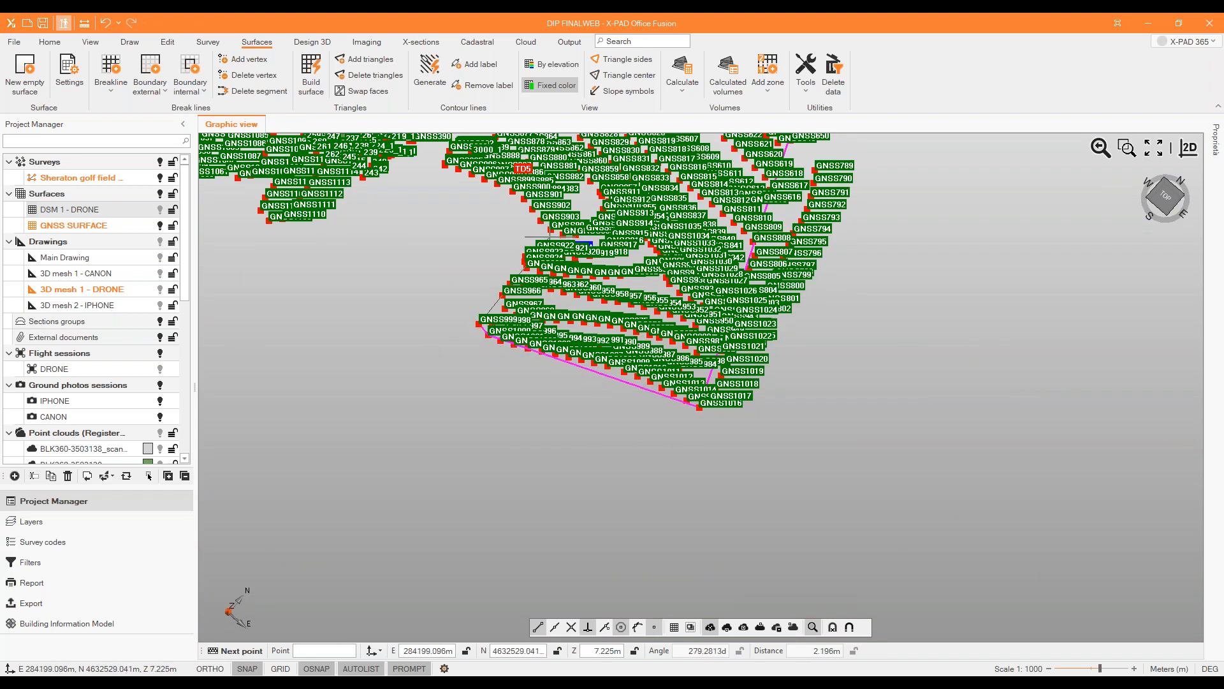
Continue the external boundary from GNSS999 through GNSS904 and GNSS899 towards GNSS895.
scroll(551, 227, "up", 2)
left_click(550, 226)
left_click(454, 146)
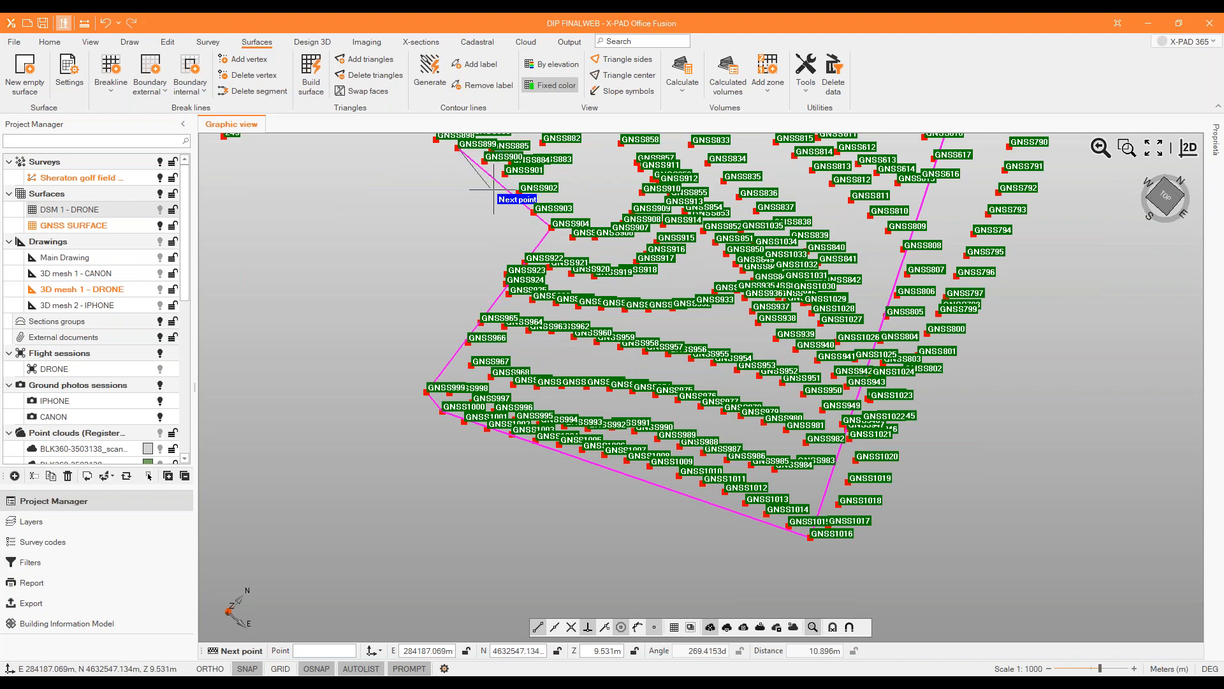
scroll(631, 347, "down", 2)
scroll(502, 221, "up", 2)
left_click(493, 222)
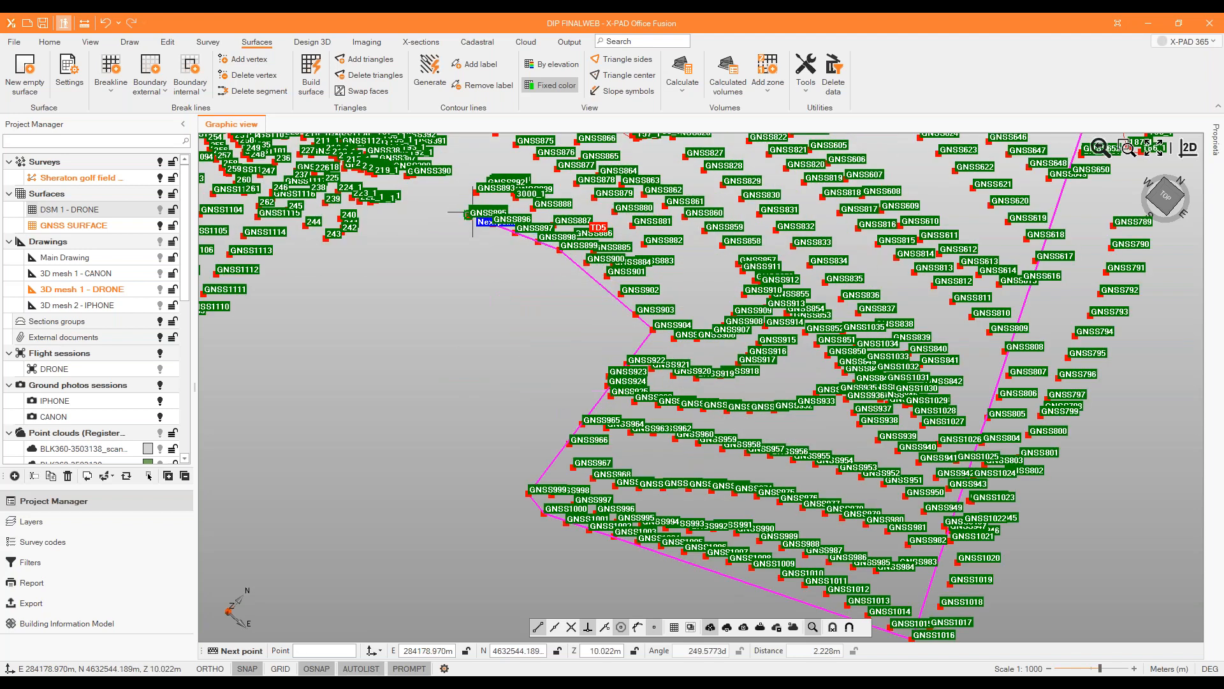
Trace the external boundary beside GNSS390, through 243, GNSS1111 and GNSS1109, and close it at its starting point.
scroll(821, 377, "down", 3)
scroll(645, 322, "up", 2)
scroll(818, 393, "up", 3)
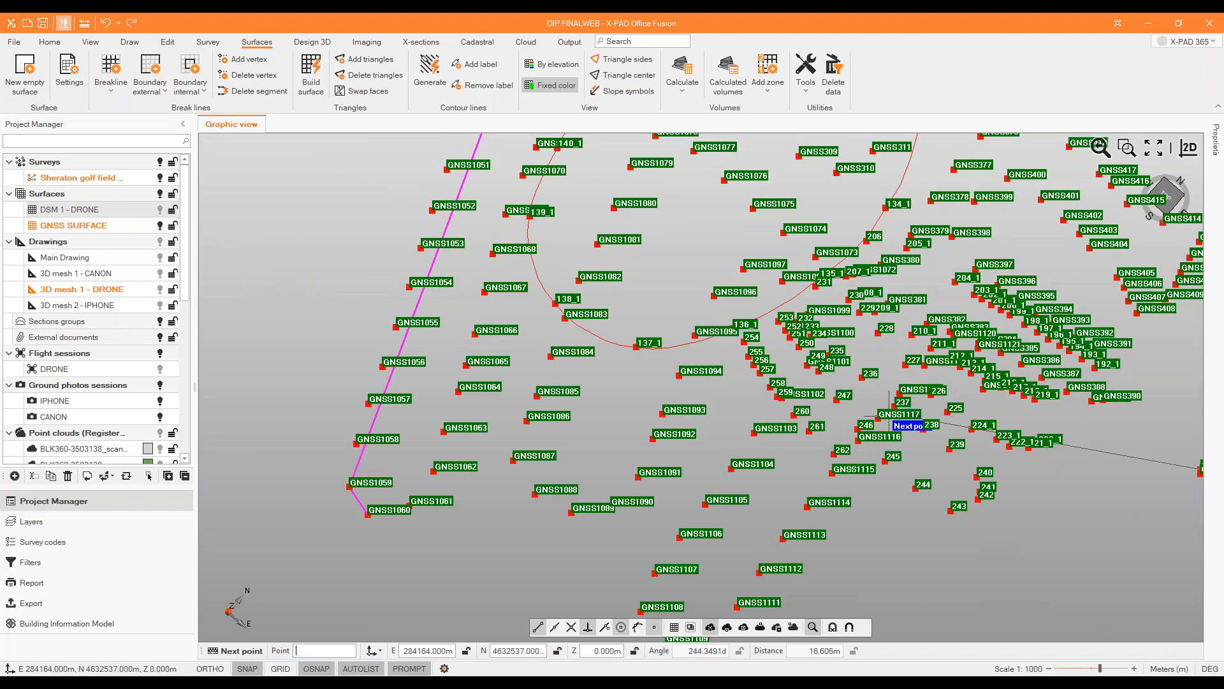
left_click(1091, 400)
left_click(950, 510)
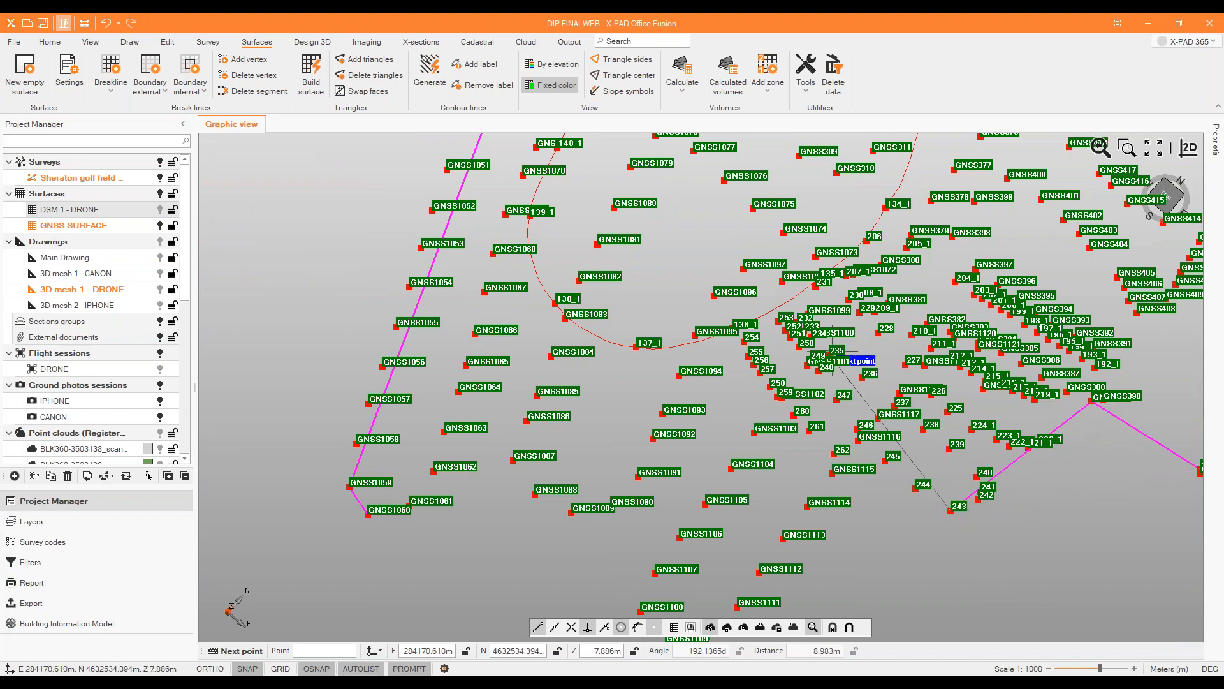
scroll(846, 350, "down", 3)
scroll(820, 437, "up", 3)
left_click(770, 423)
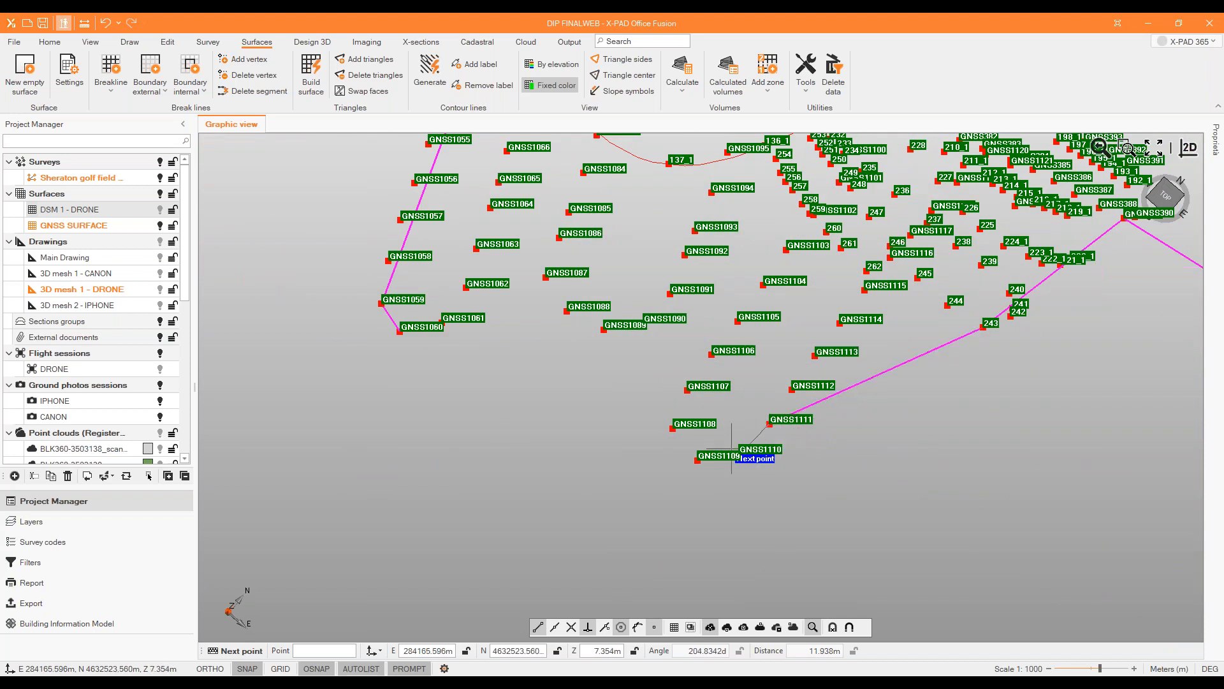
left_click(698, 459)
right_click(507, 384)
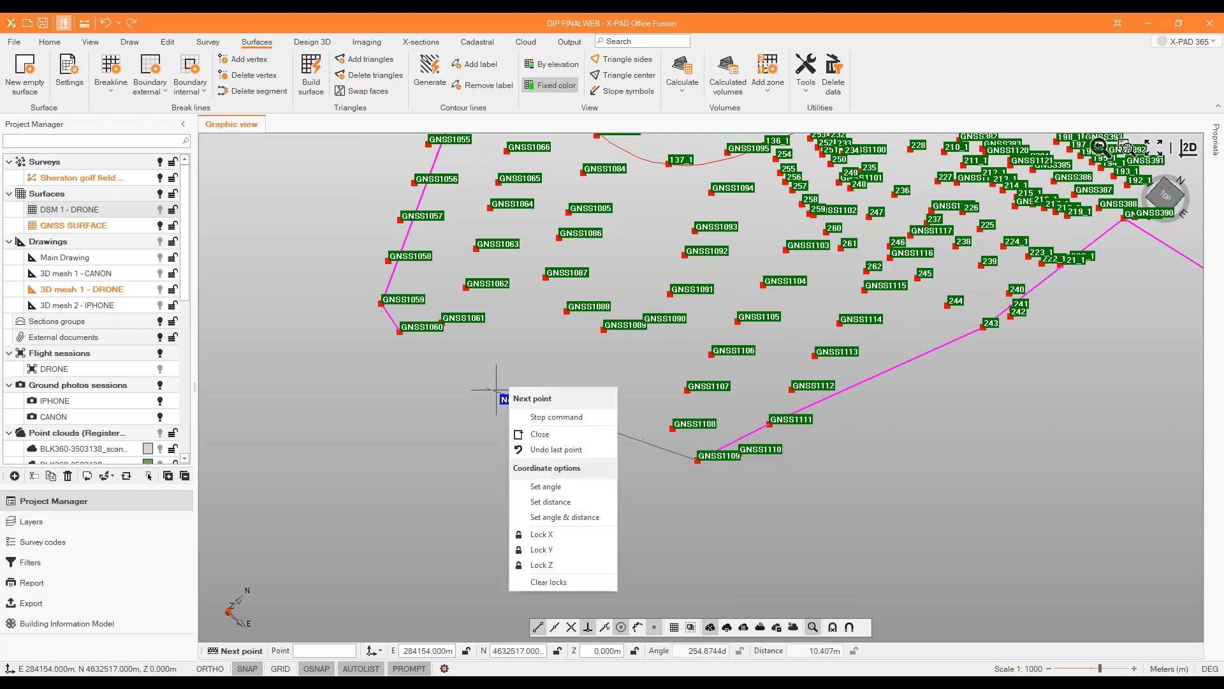
left_click(540, 434)
scroll(478, 410, "down", 2)
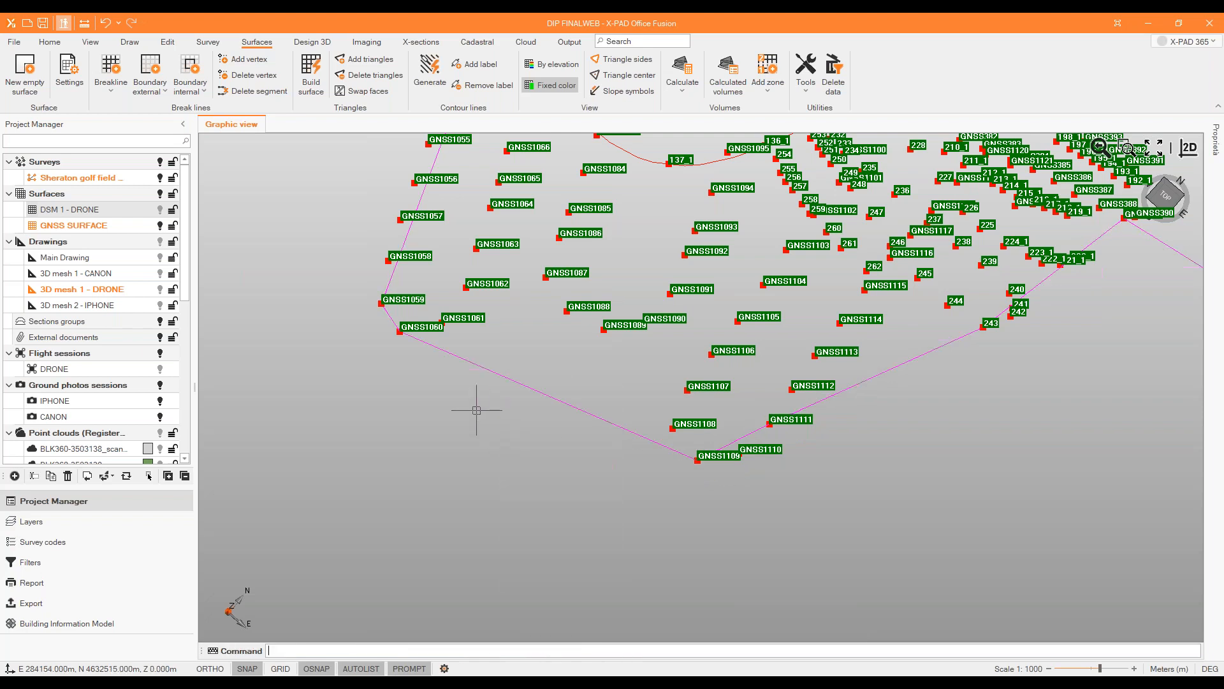
scroll(478, 410, "down", 4)
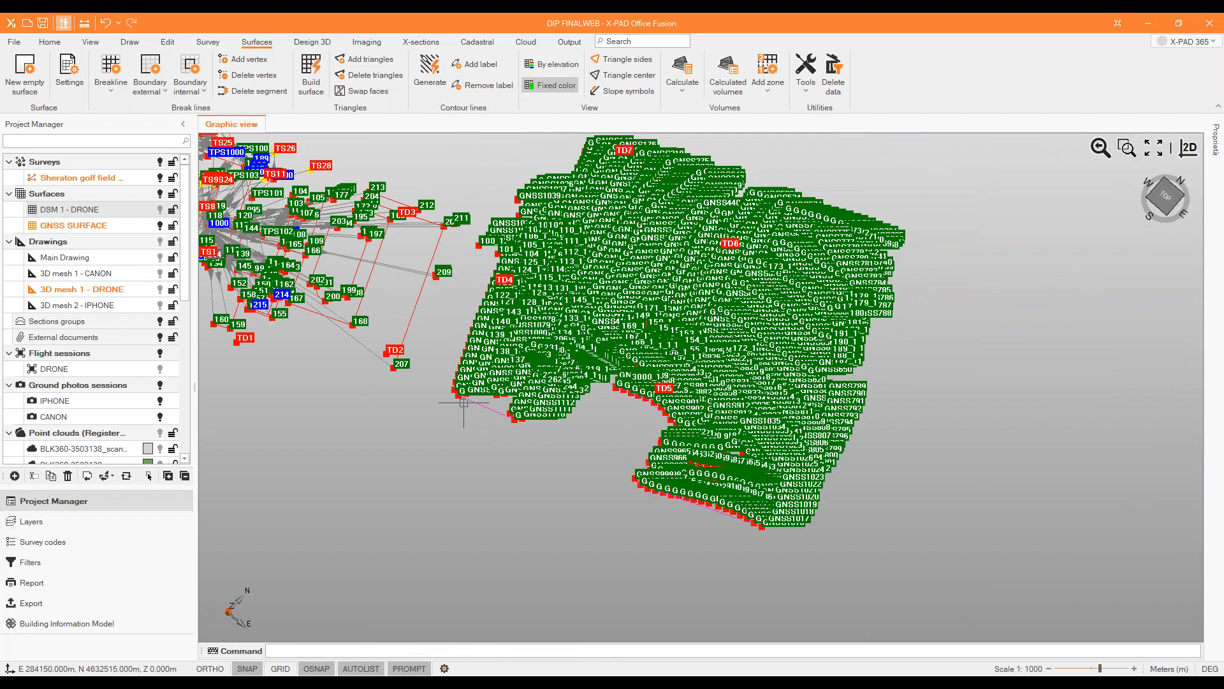
Build GNSS SURFACE from the Sheraton golf field points with boundary lines enabled, keeping the fixed green colour style.
left_click(312, 70)
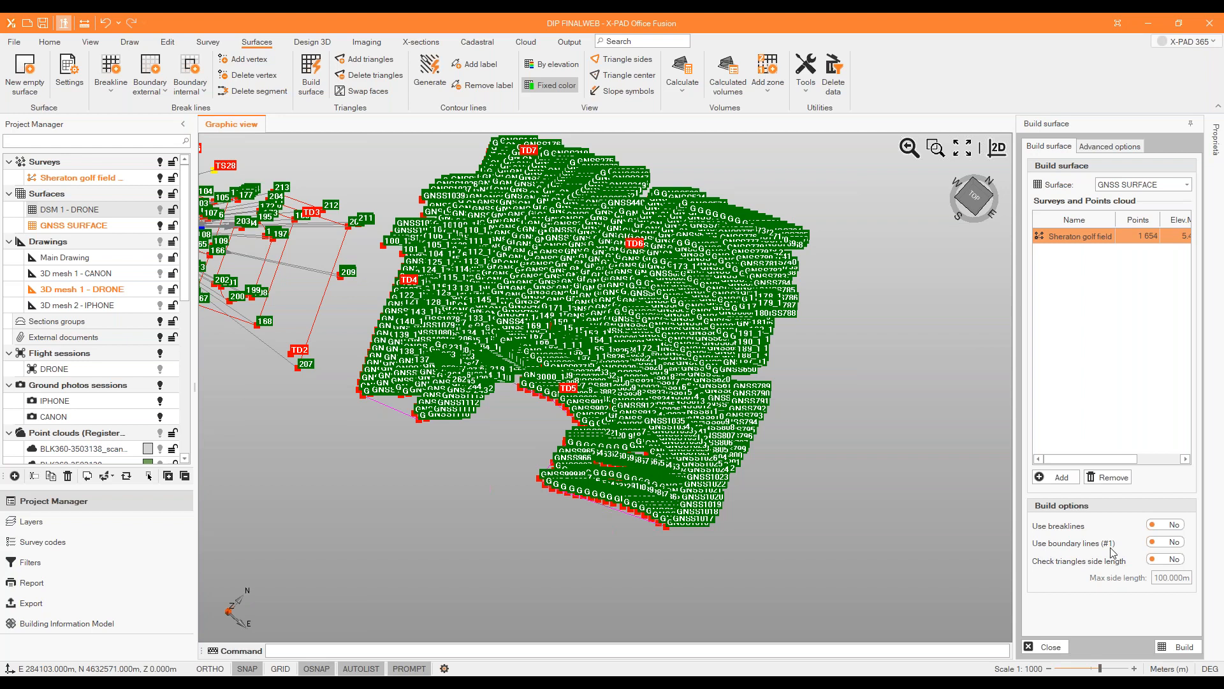
left_click(1170, 542)
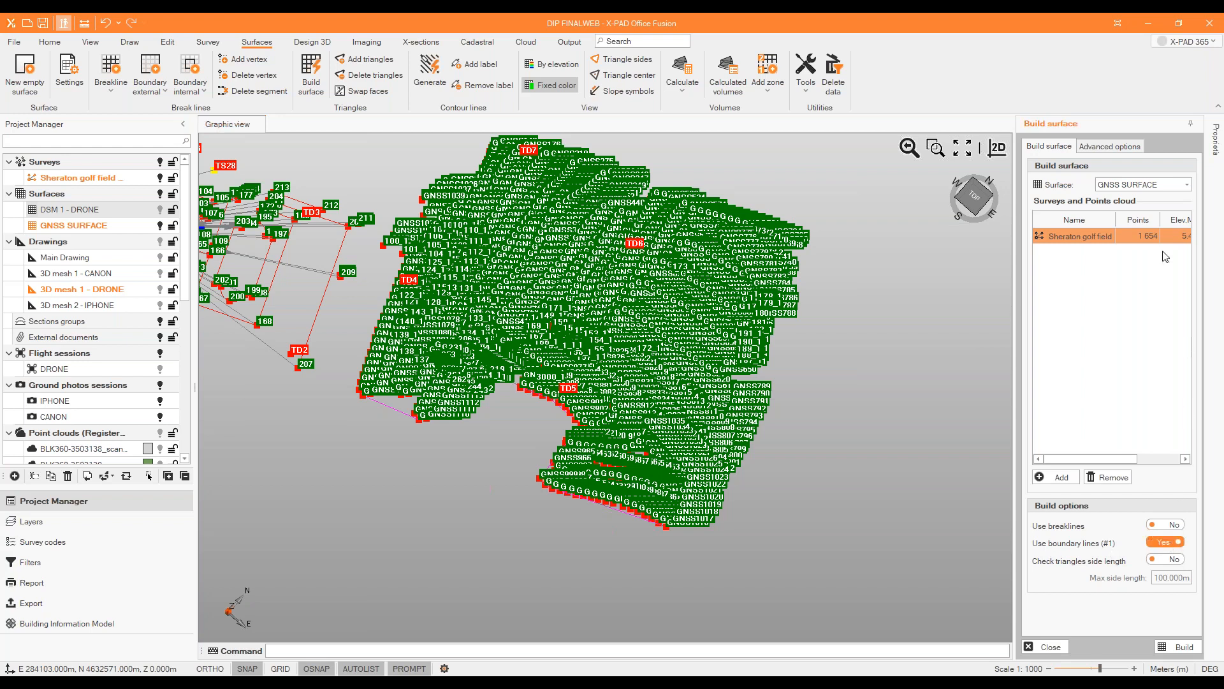
left_click(1114, 149)
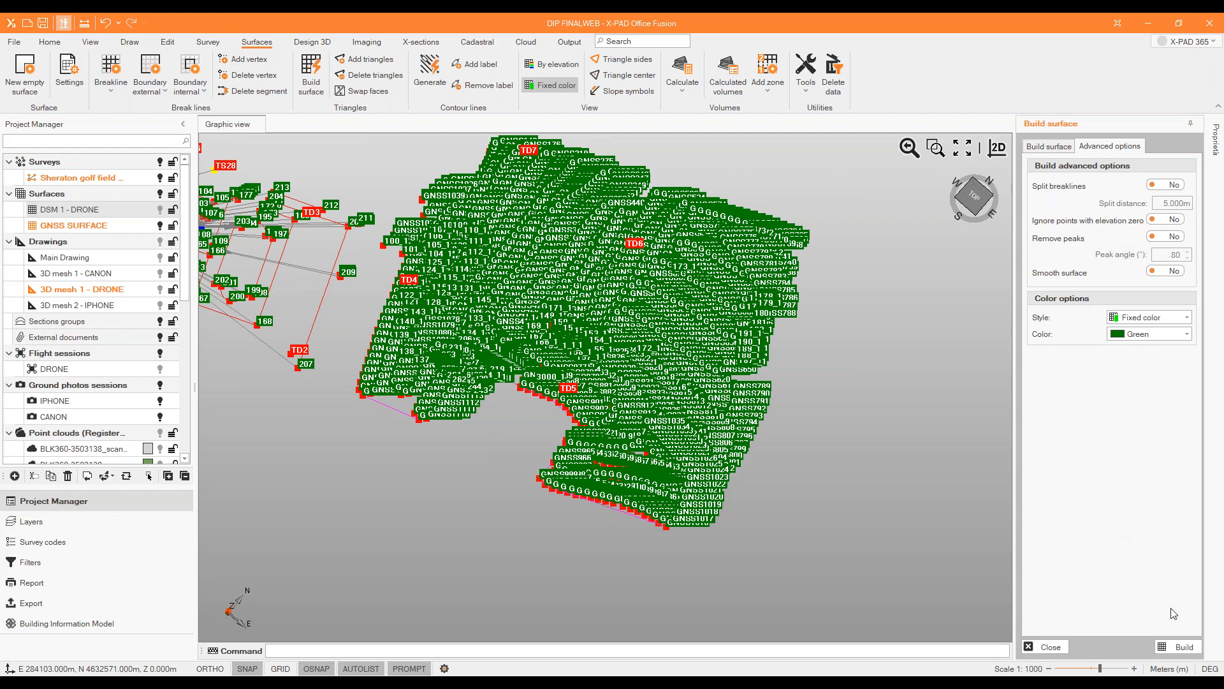
left_click(1166, 317)
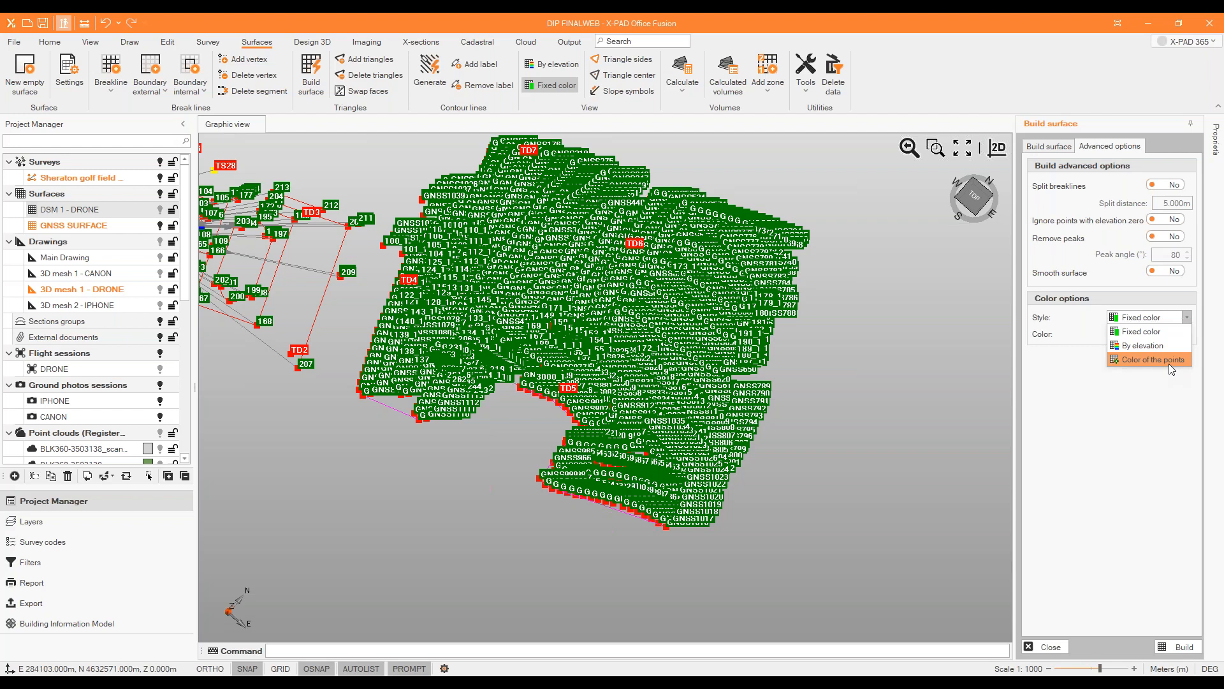
left_click(1157, 404)
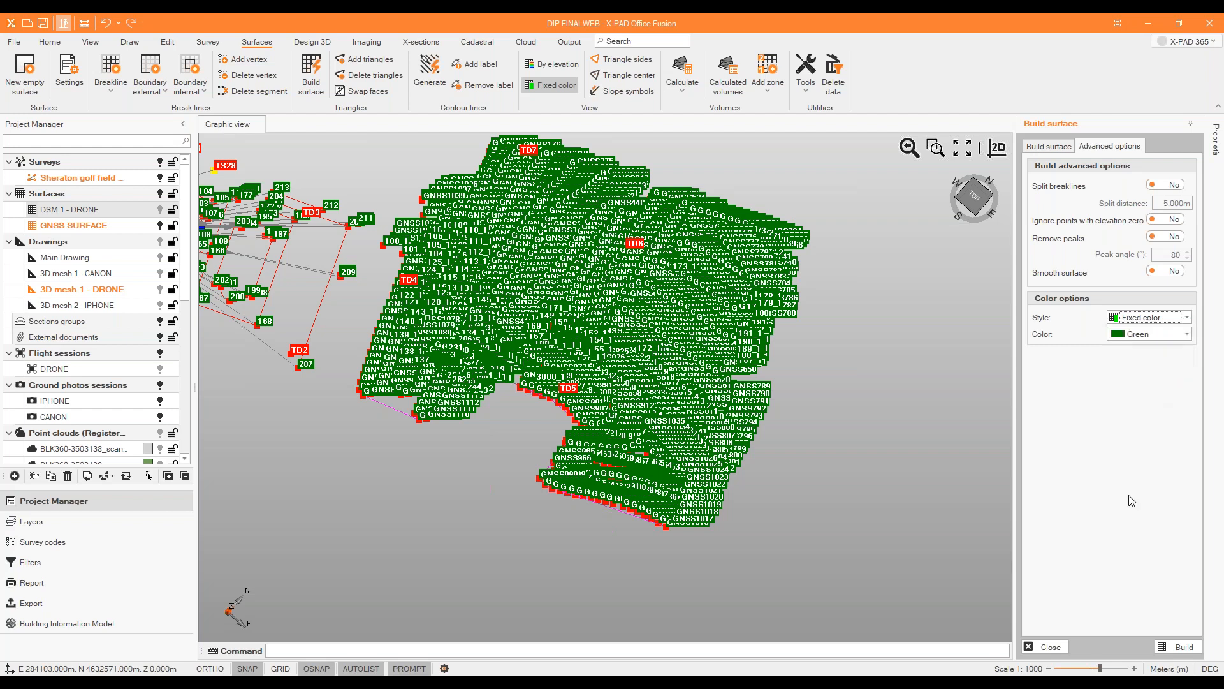
left_click(1172, 648)
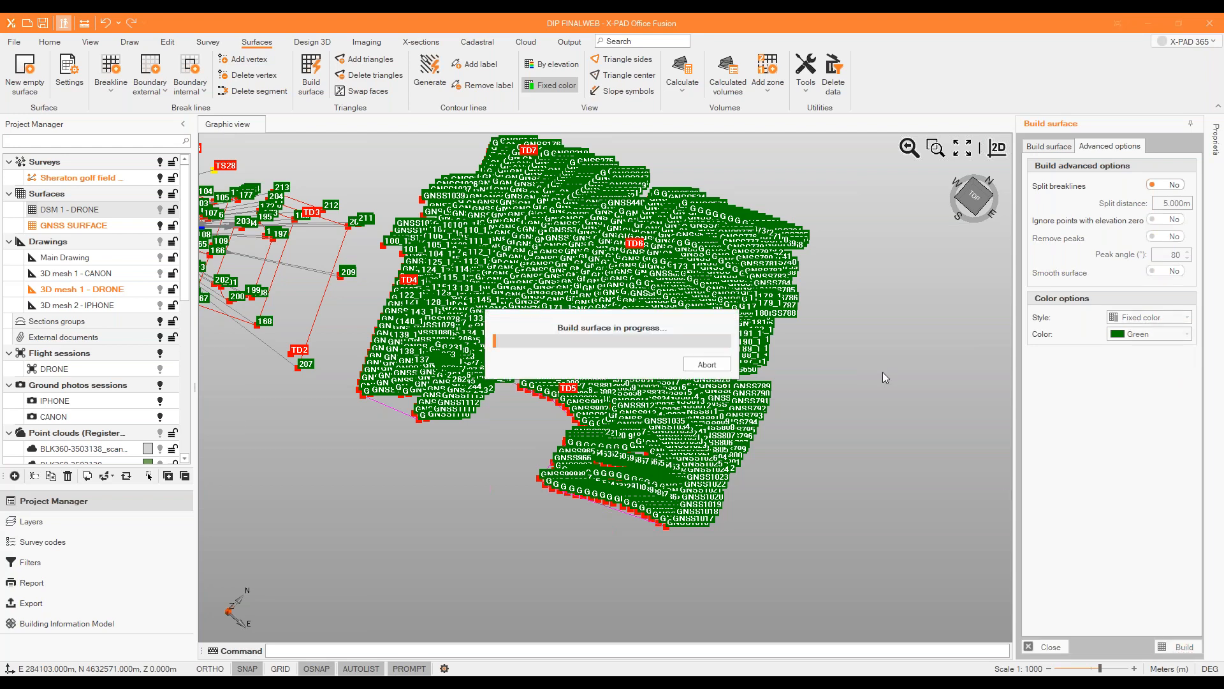
left_click(1051, 647)
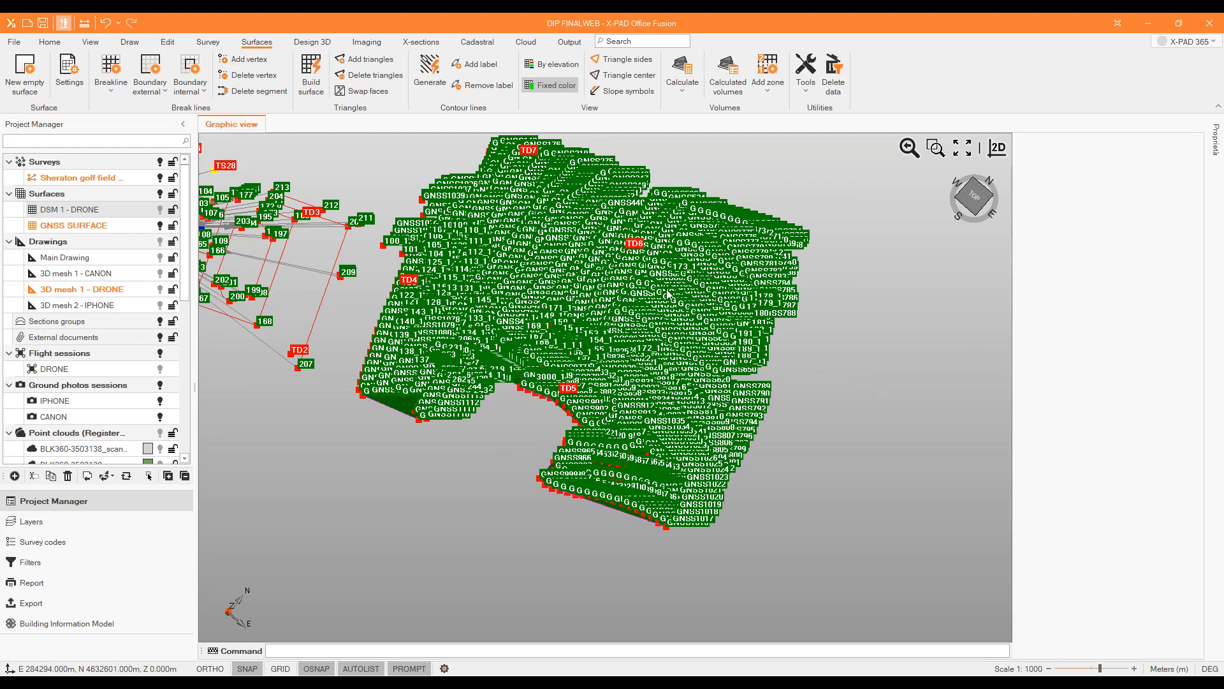
Hide the Sheraton golf field survey and display DSM 1 - DRONE together with GNSS SURFACE.
left_click(160, 178)
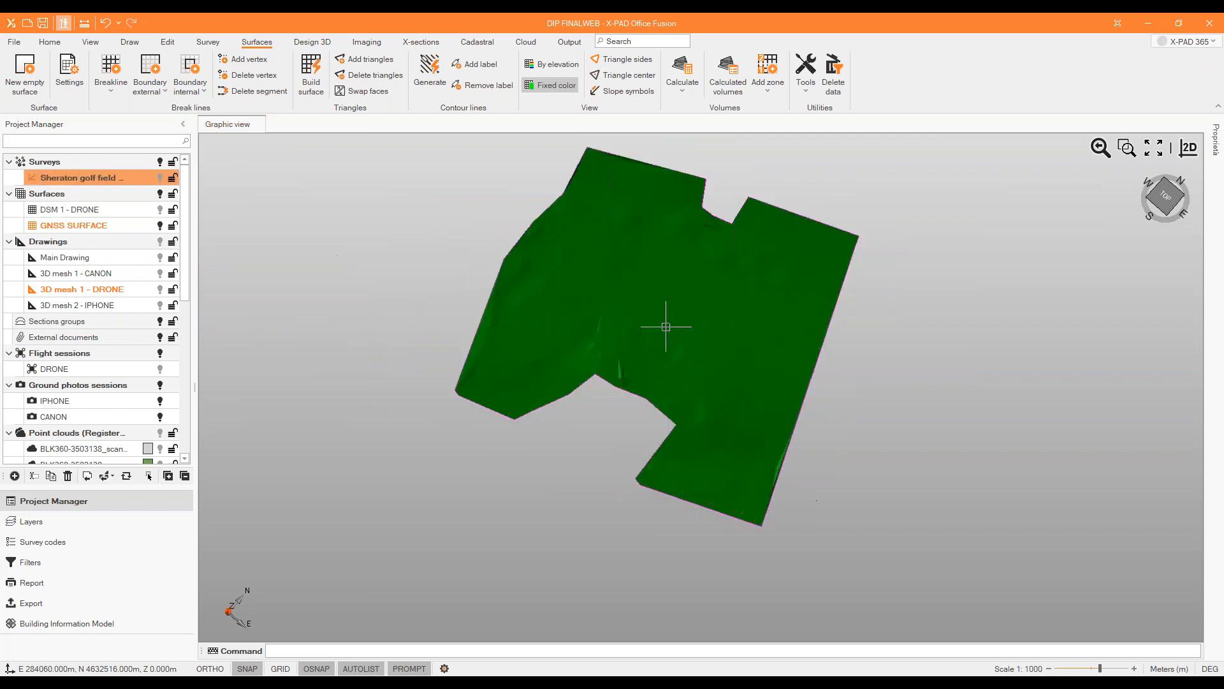
scroll(644, 430, "up", 5)
middle_click_drag(636, 433, 638, 335)
scroll(410, 374, "down", 3)
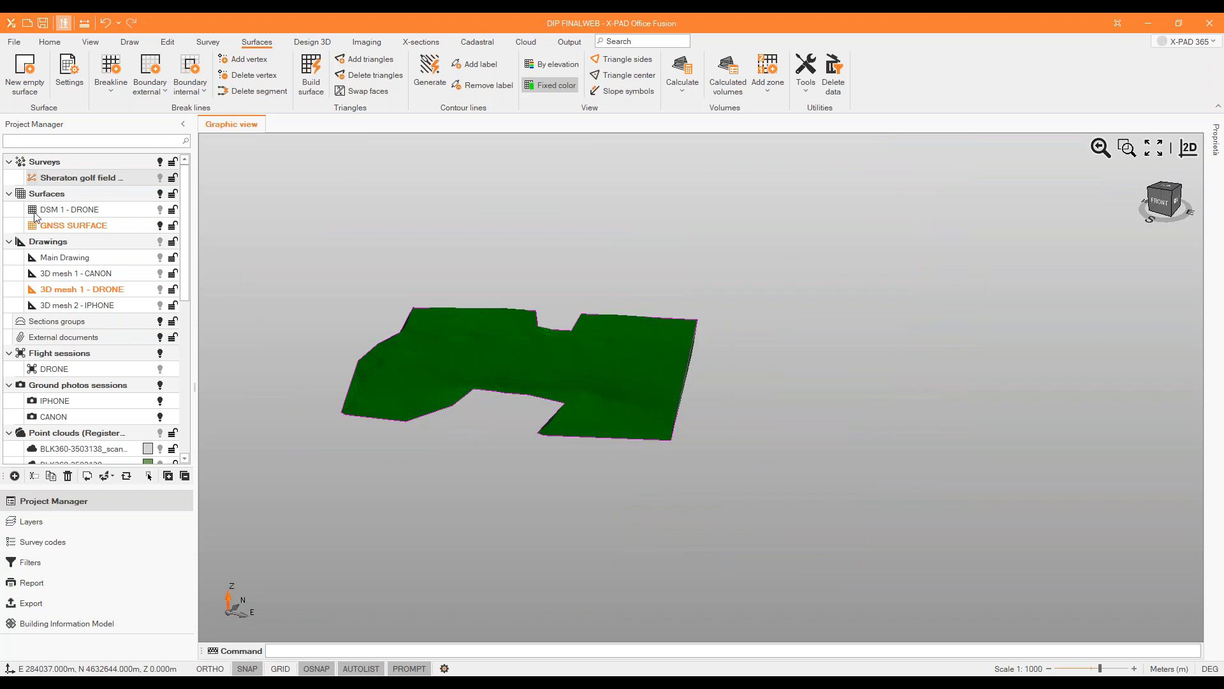
left_click(160, 210)
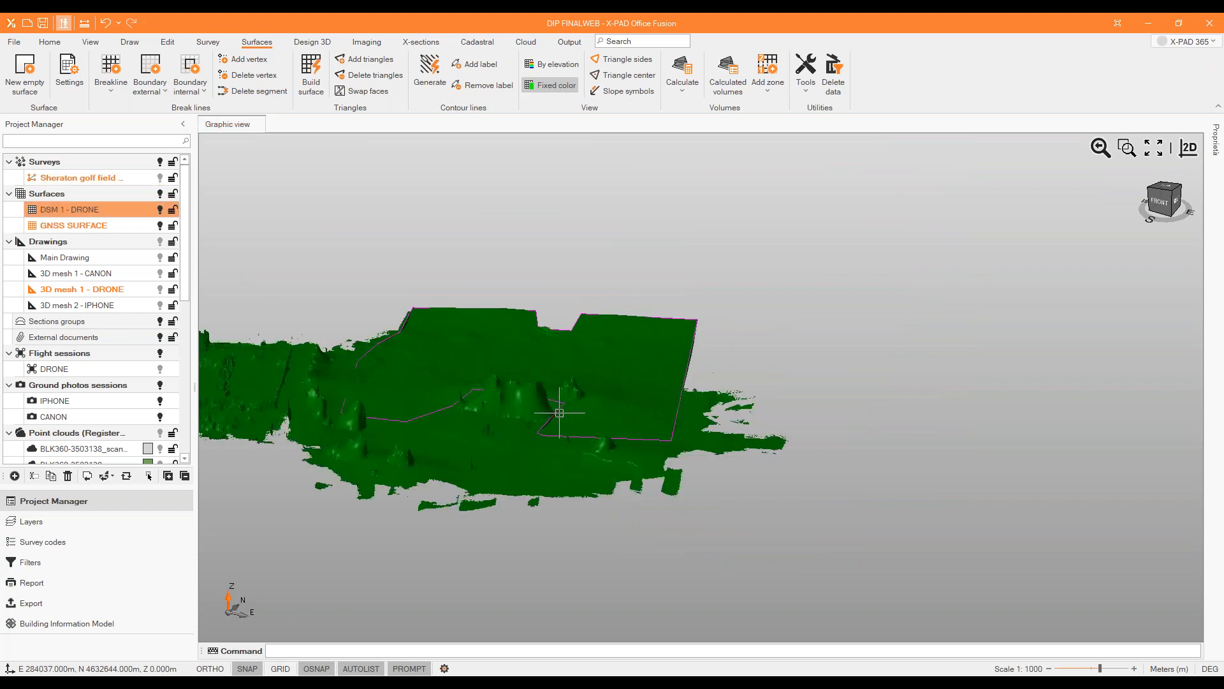
Set the colour of GNSS SURFACE to yellow (255; 255; 0) in its properties.
left_click(123, 225)
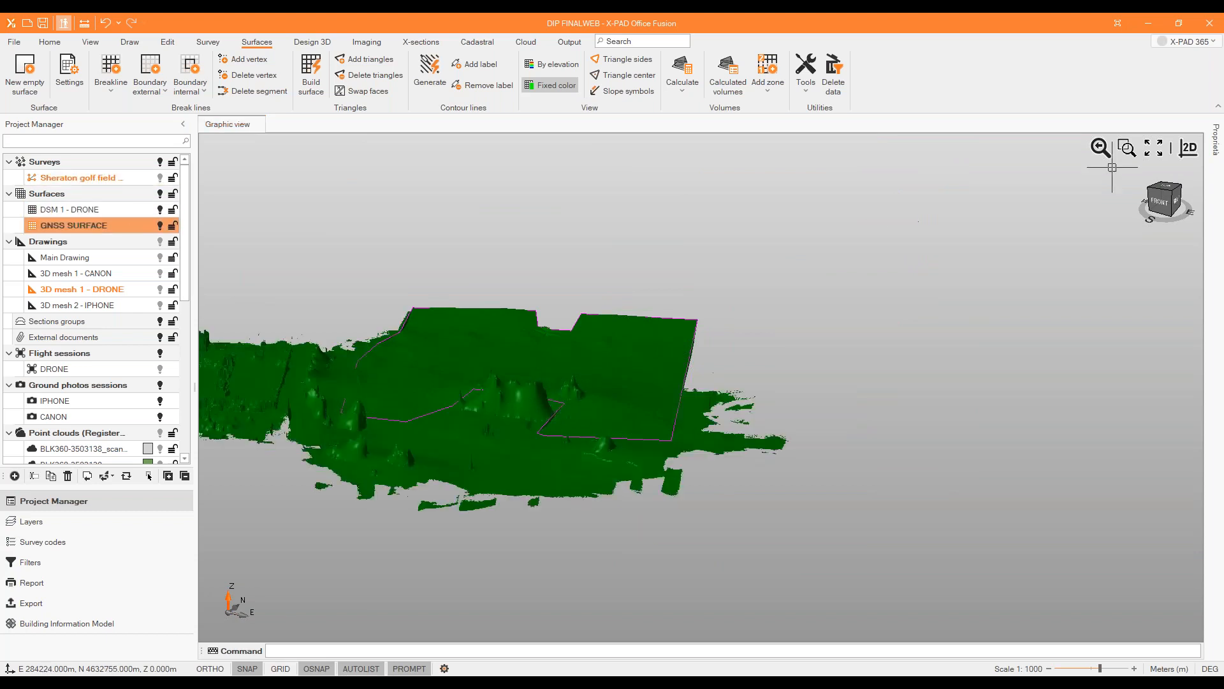
left_click(1214, 146)
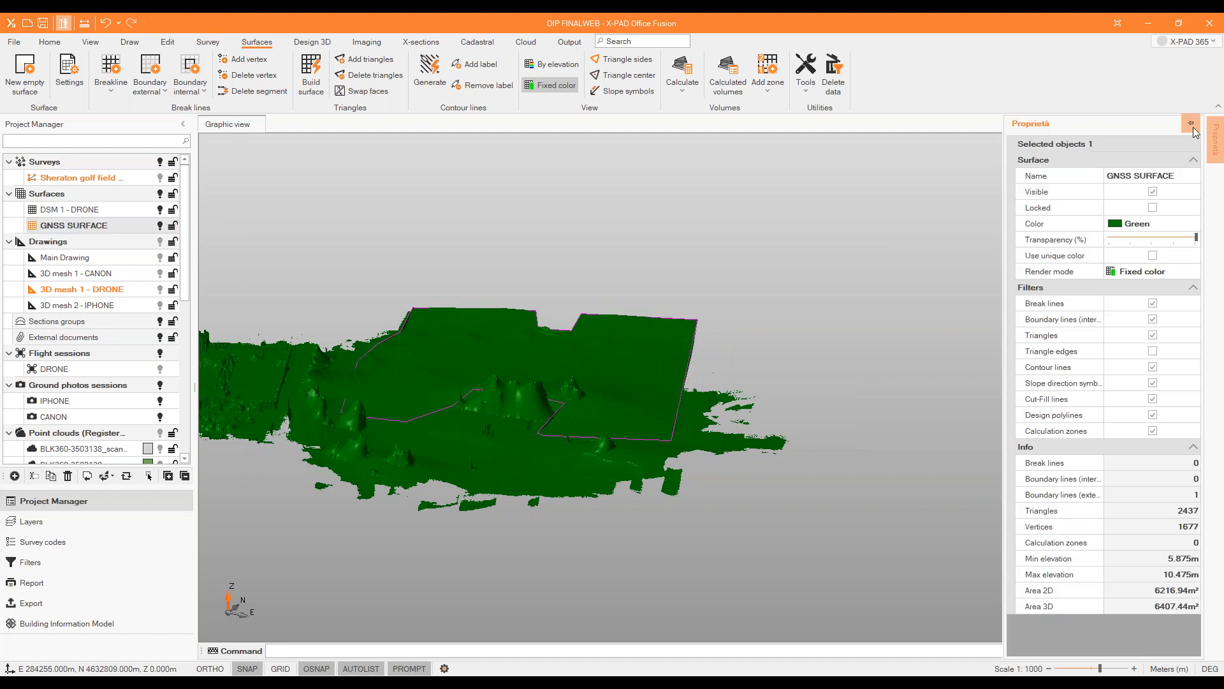
left_click(1190, 124)
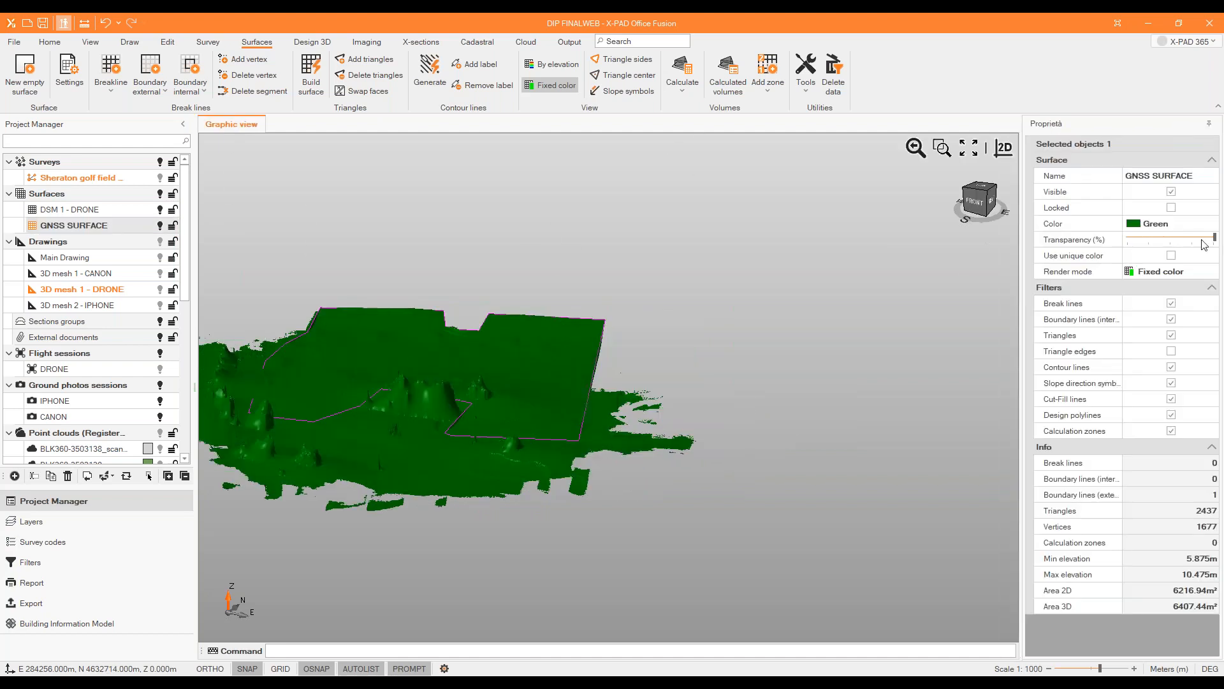
left_click(1159, 225)
left_click(1139, 225)
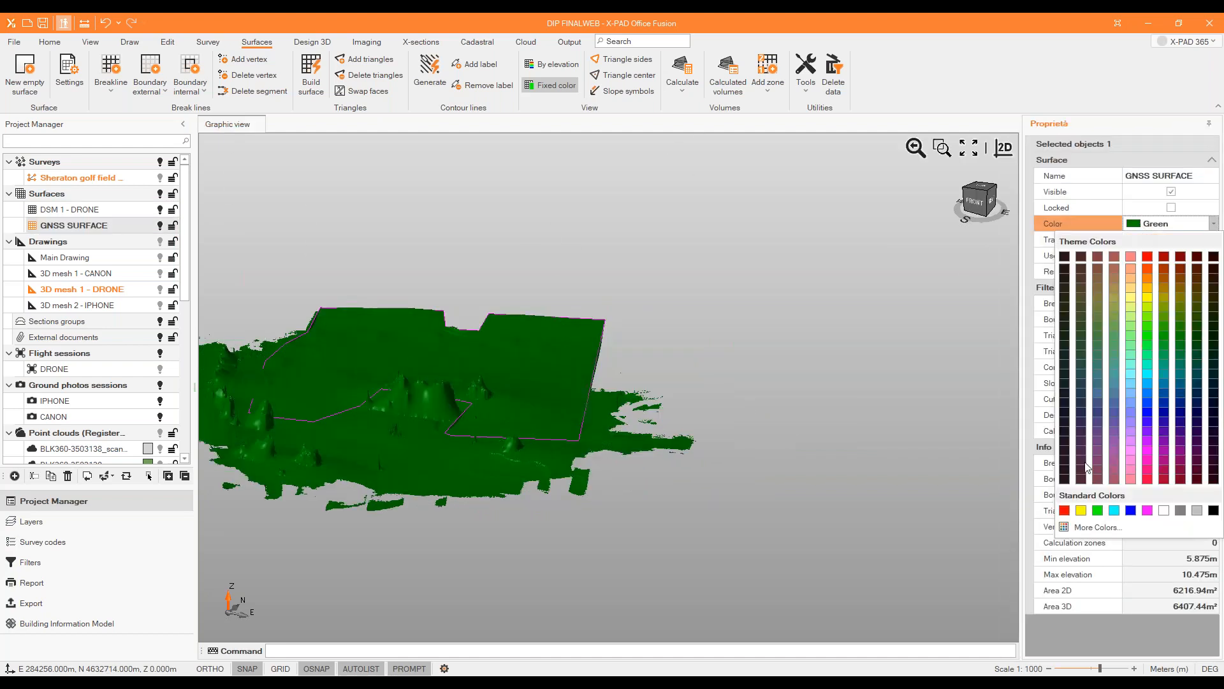
left_click(1087, 515)
Compare the yellow GNSS SURFACE with the green drone surface and make DSM 1 - DRONE the current surface.
middle_click_drag(732, 344, 736, 397)
scroll(806, 247, "down", 3)
scroll(615, 304, "up", 3)
scroll(513, 302, "up", 2)
middle_click_drag(511, 304, 500, 357)
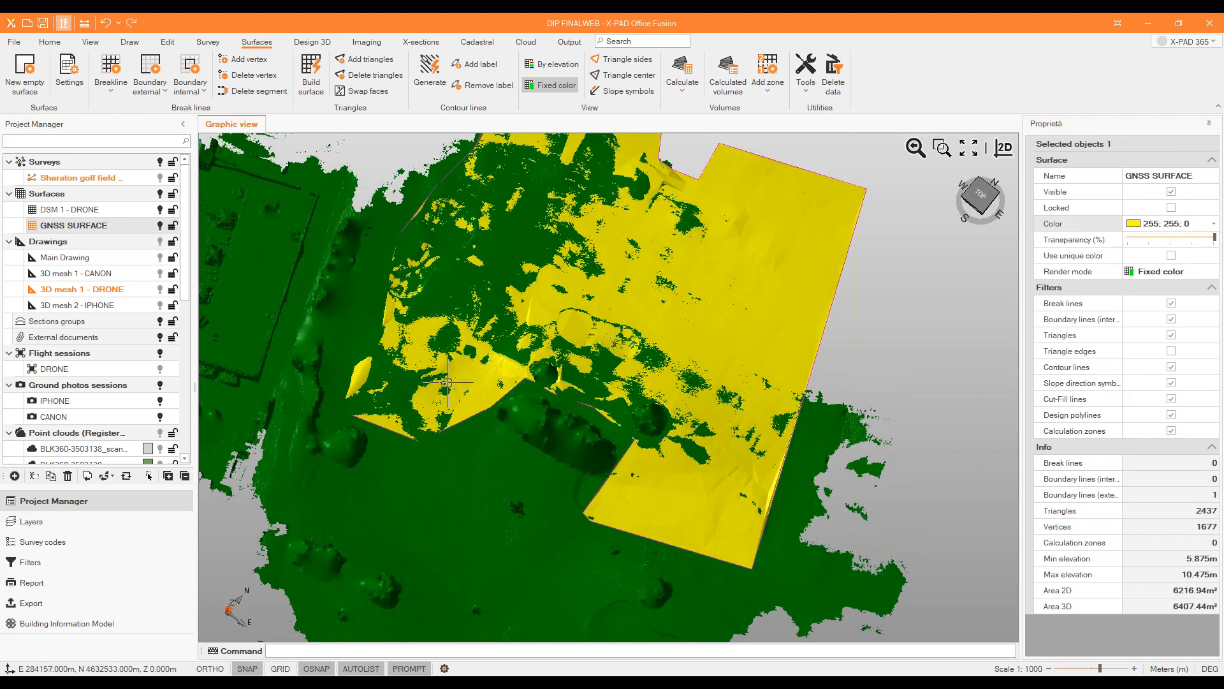
middle_click_drag(629, 381, 636, 327)
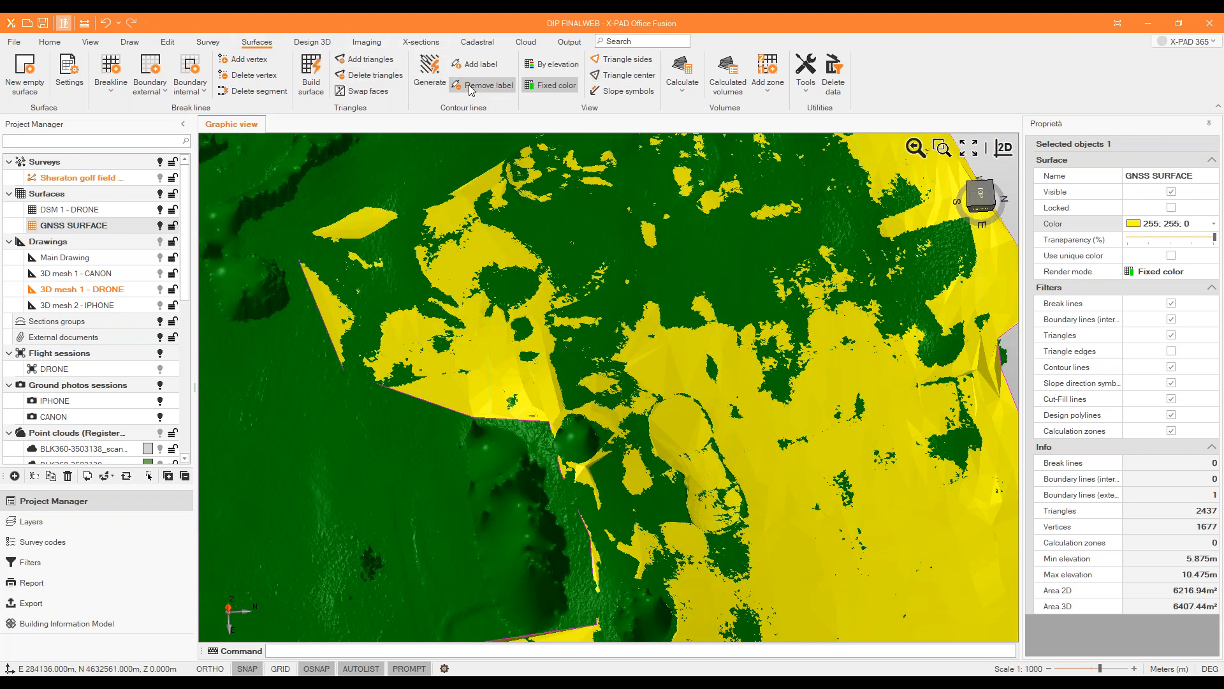
left_click(74, 211)
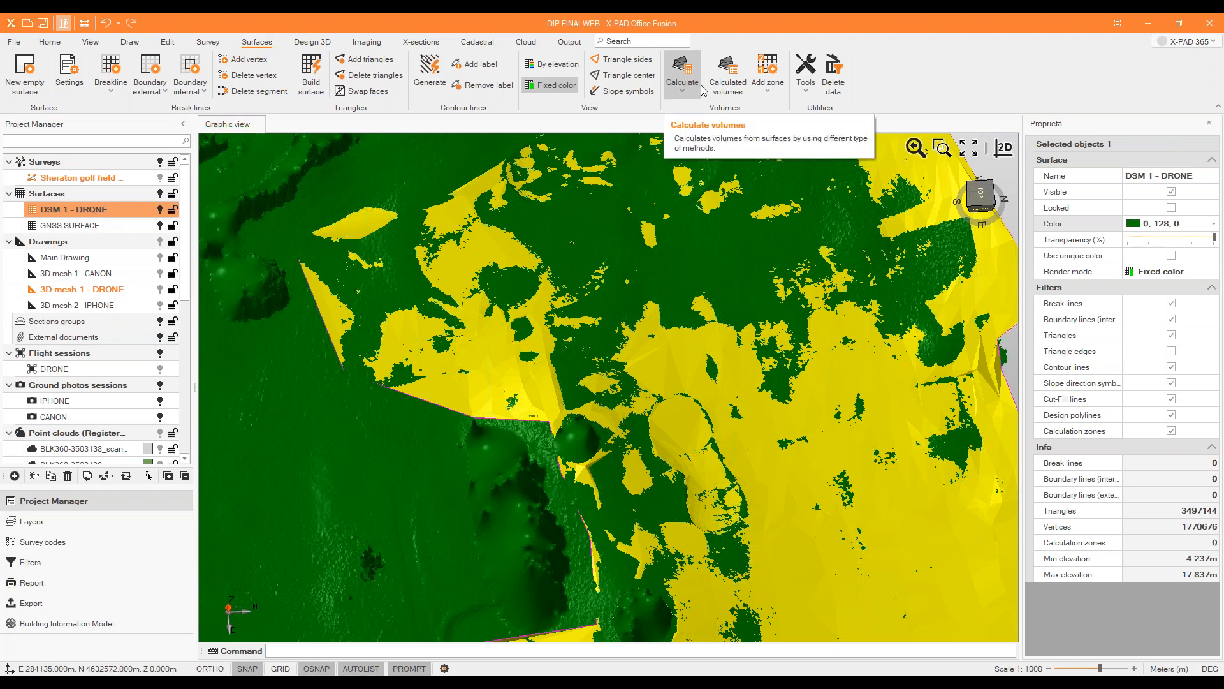
left_click(770, 91)
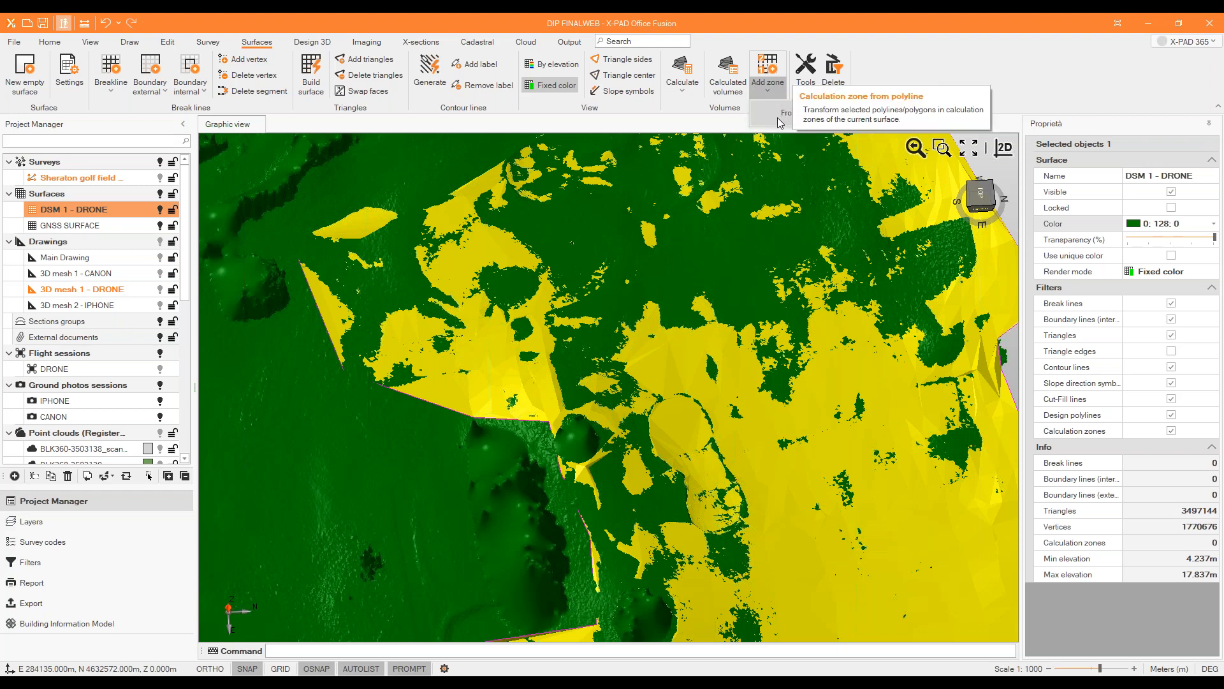
left_click(765, 67)
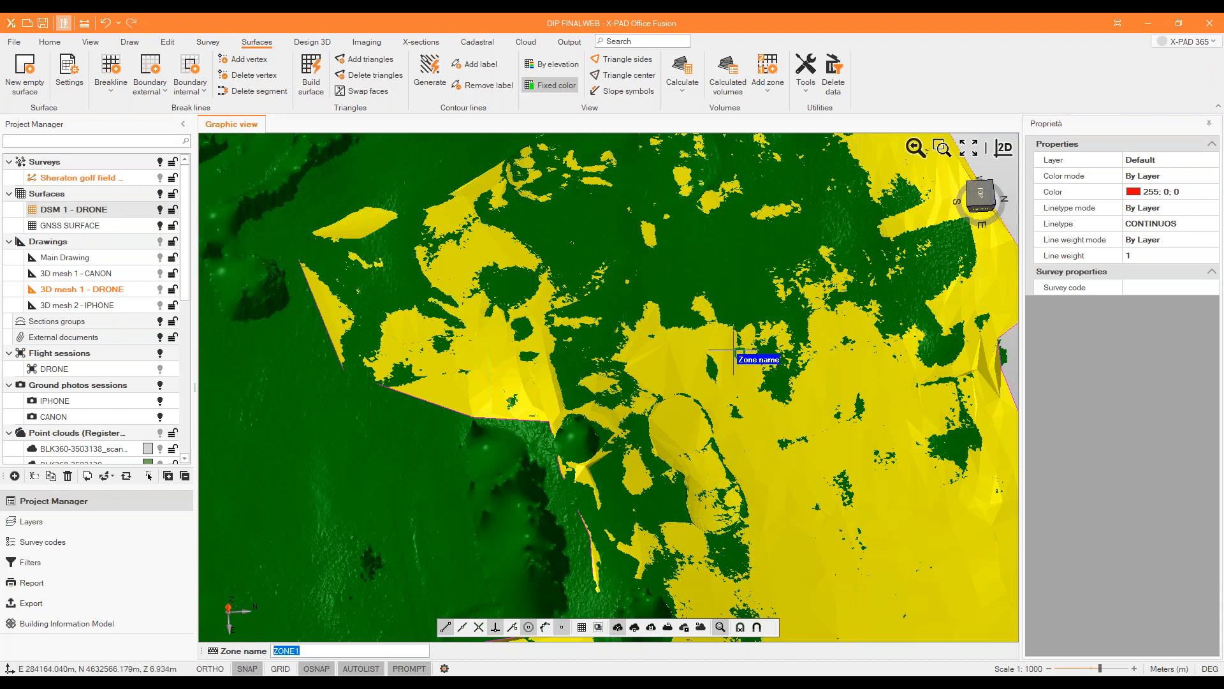
scroll(739, 347, "down", 2)
scroll(716, 312, "up", 2)
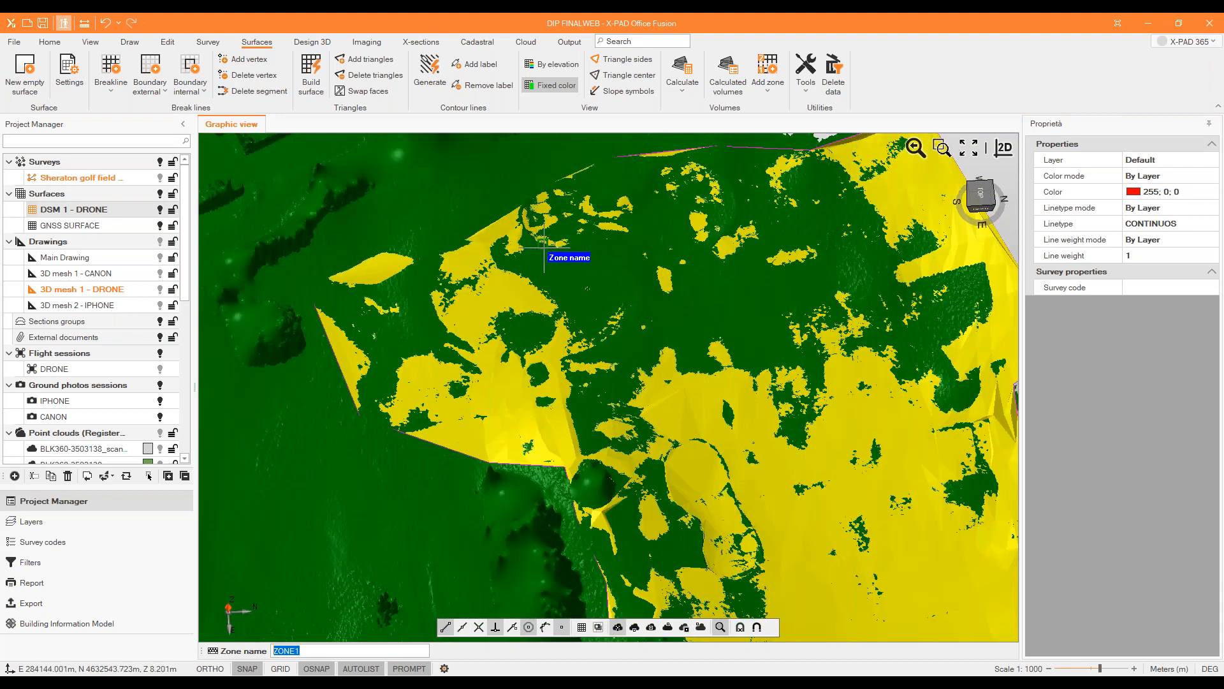
left_click(529, 267)
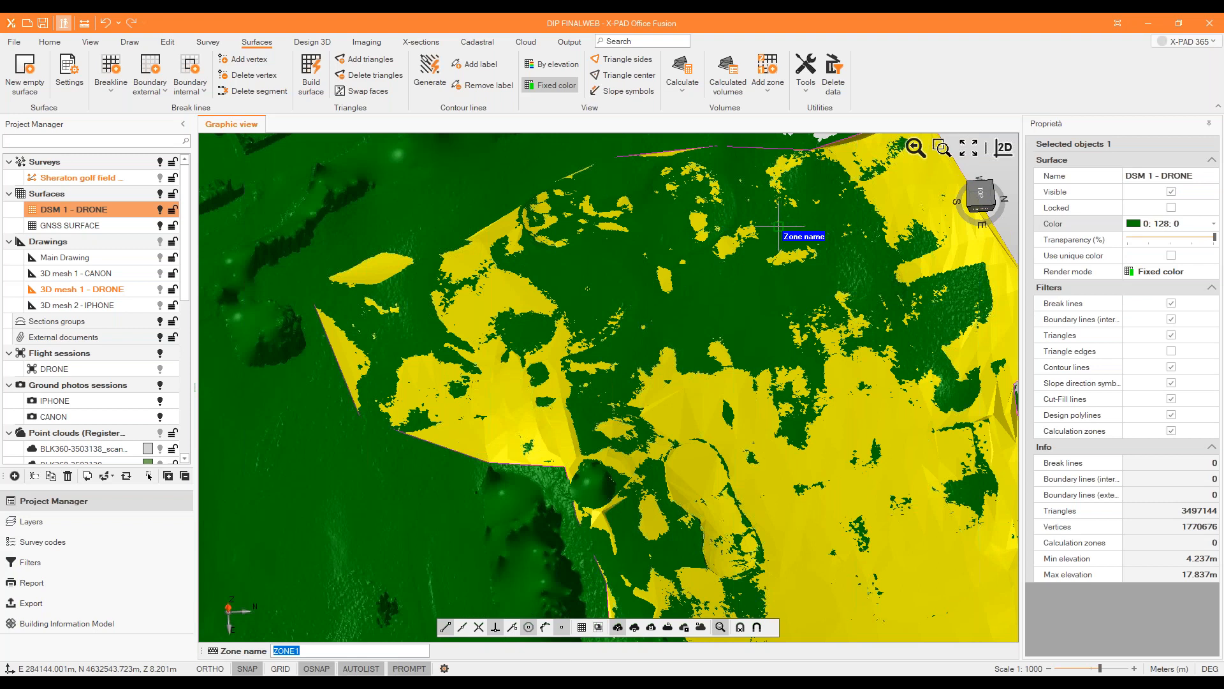
left_click_drag(294, 650, 316, 649)
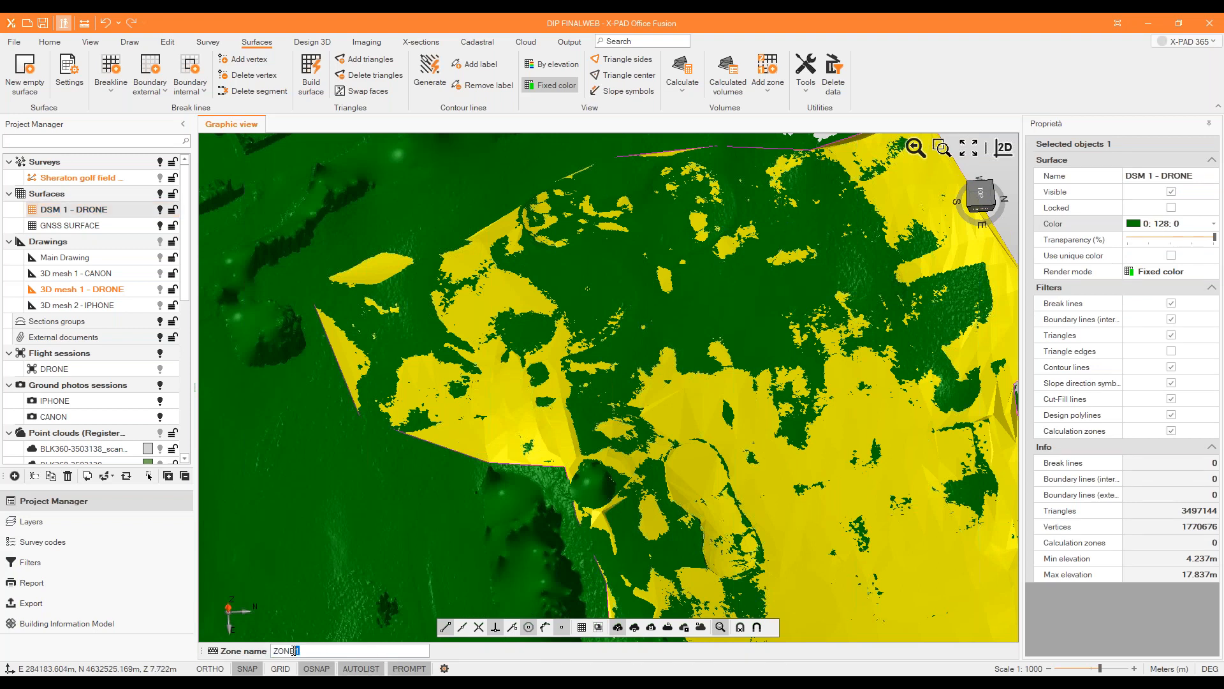
key("Escape")
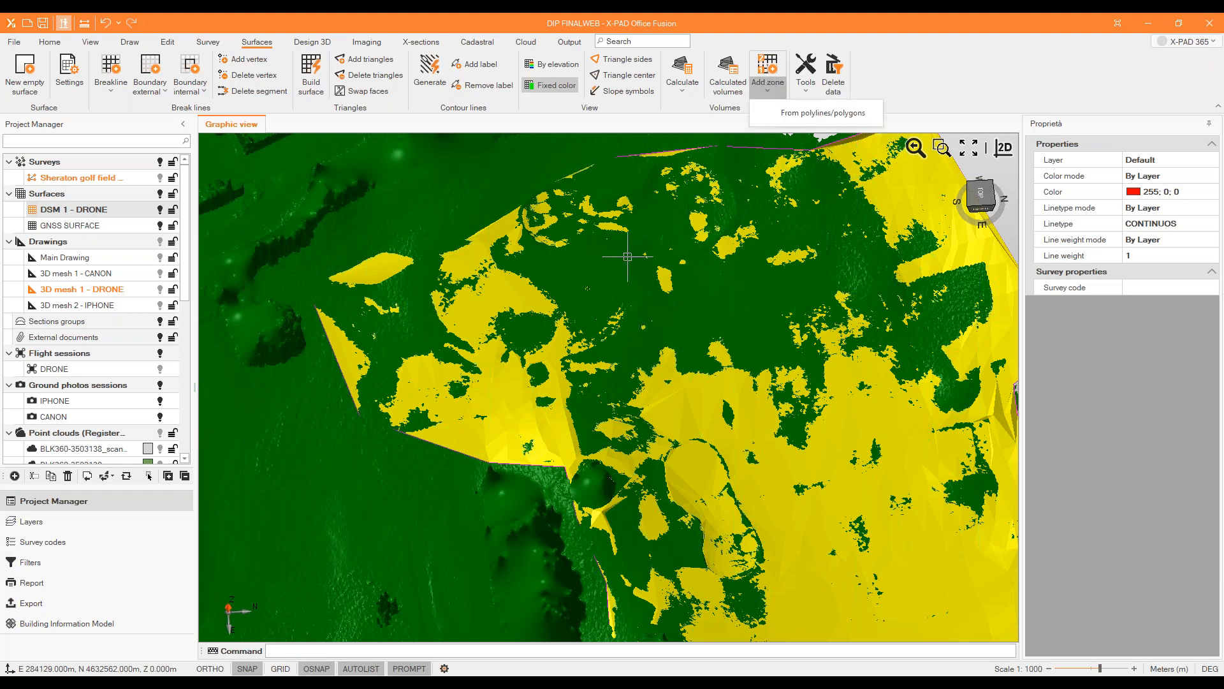
Draw the polygonal calculation zone ZONE1 on DSM 1 - DRONE over the central area where it overlaps GNSS SURFACE.
left_click(768, 75)
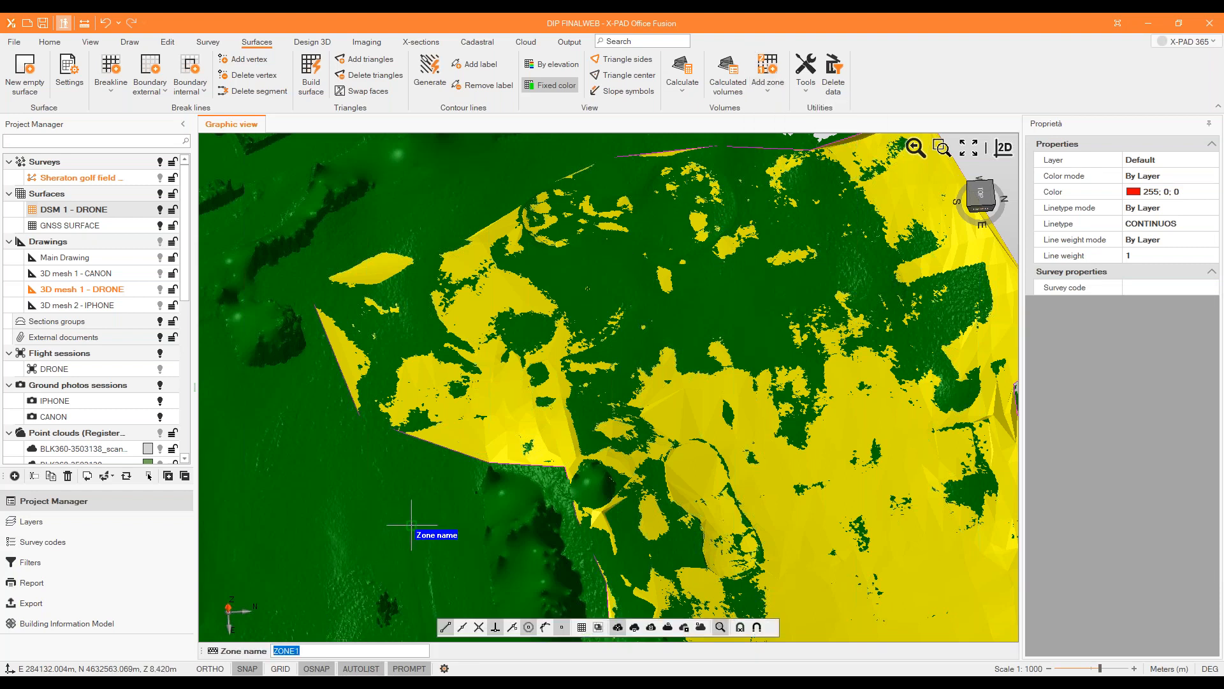
key("Return")
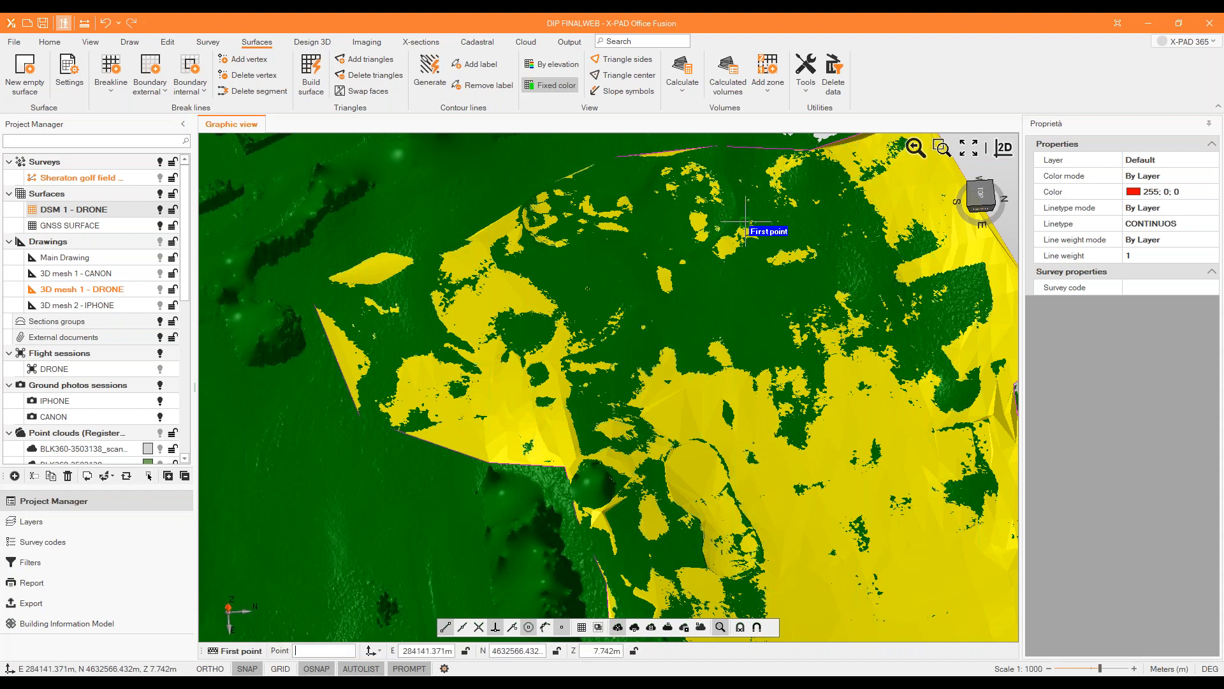
left_click(582, 264)
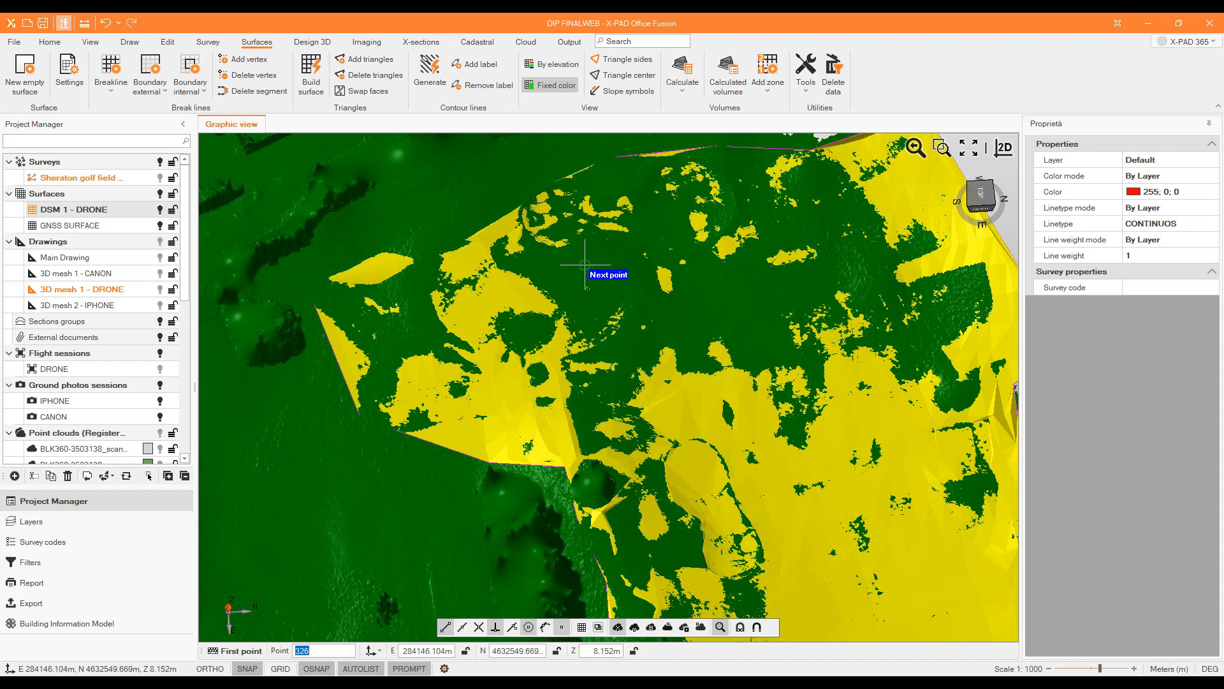
left_click(824, 221)
left_click(910, 419)
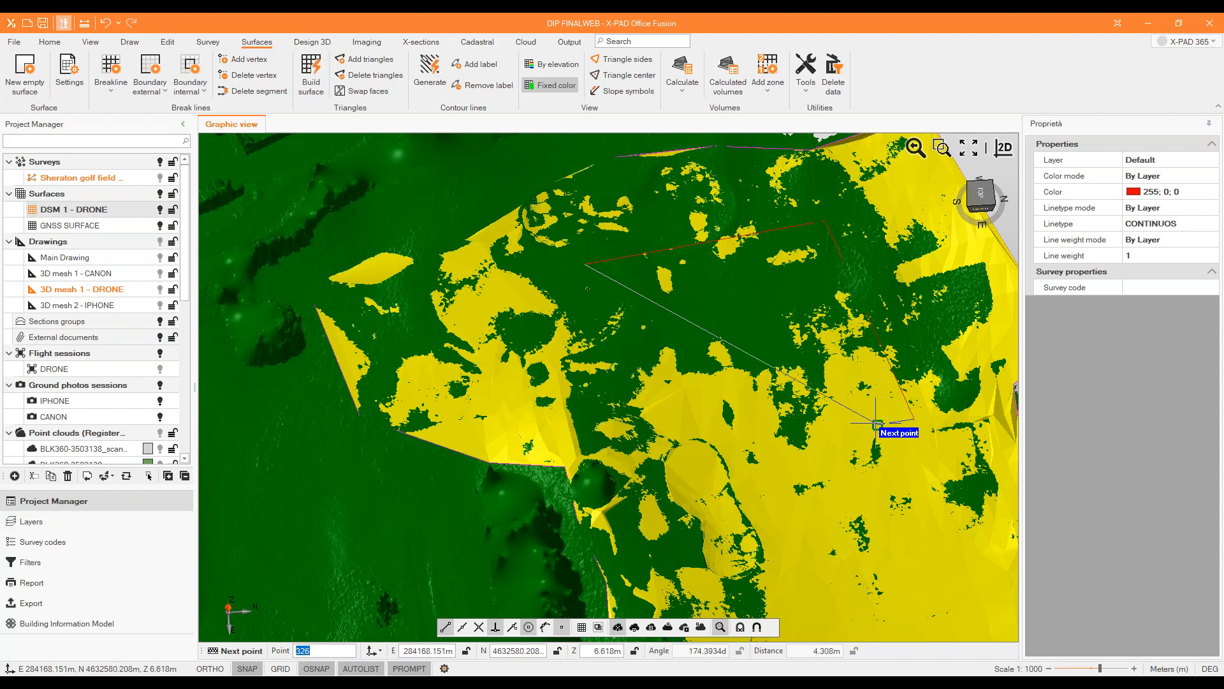
left_click(753, 473)
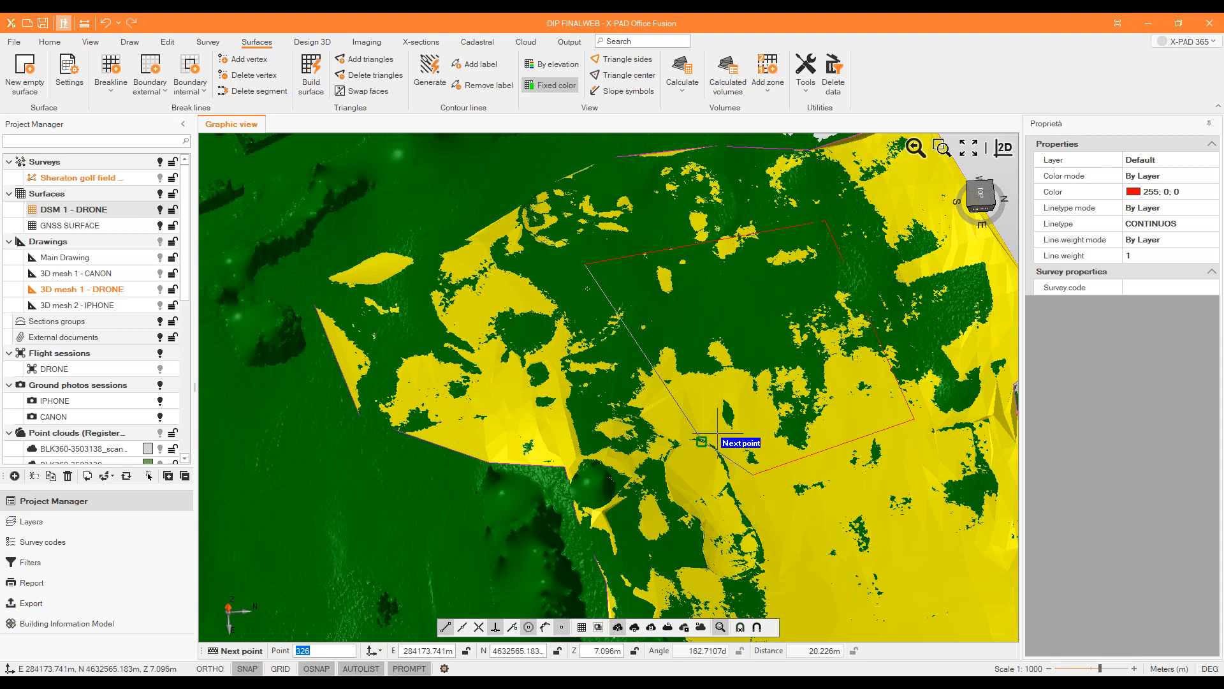
left_click(703, 406)
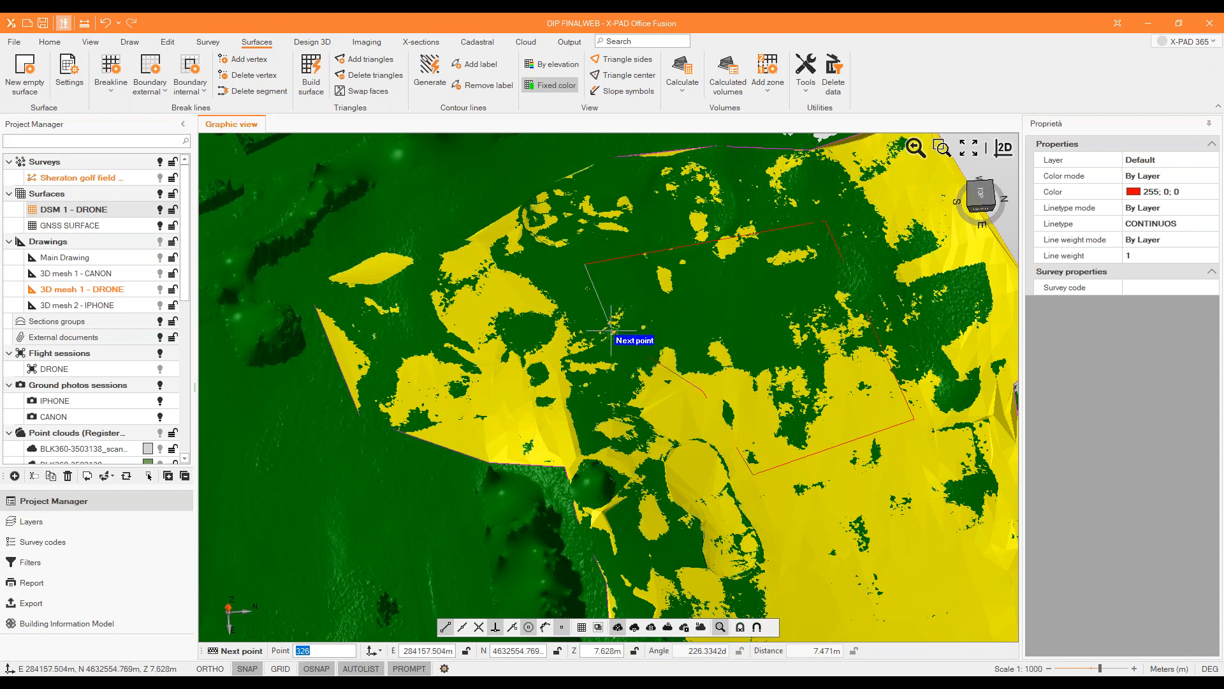
right_click(635, 310)
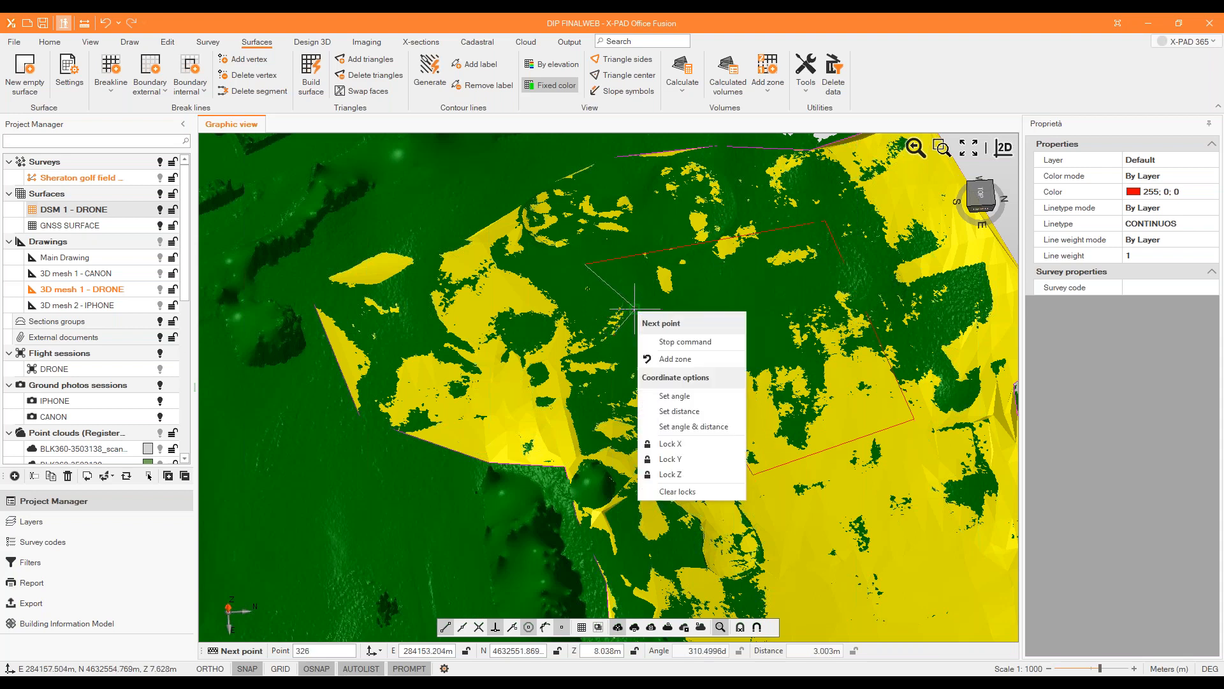
left_click(682, 342)
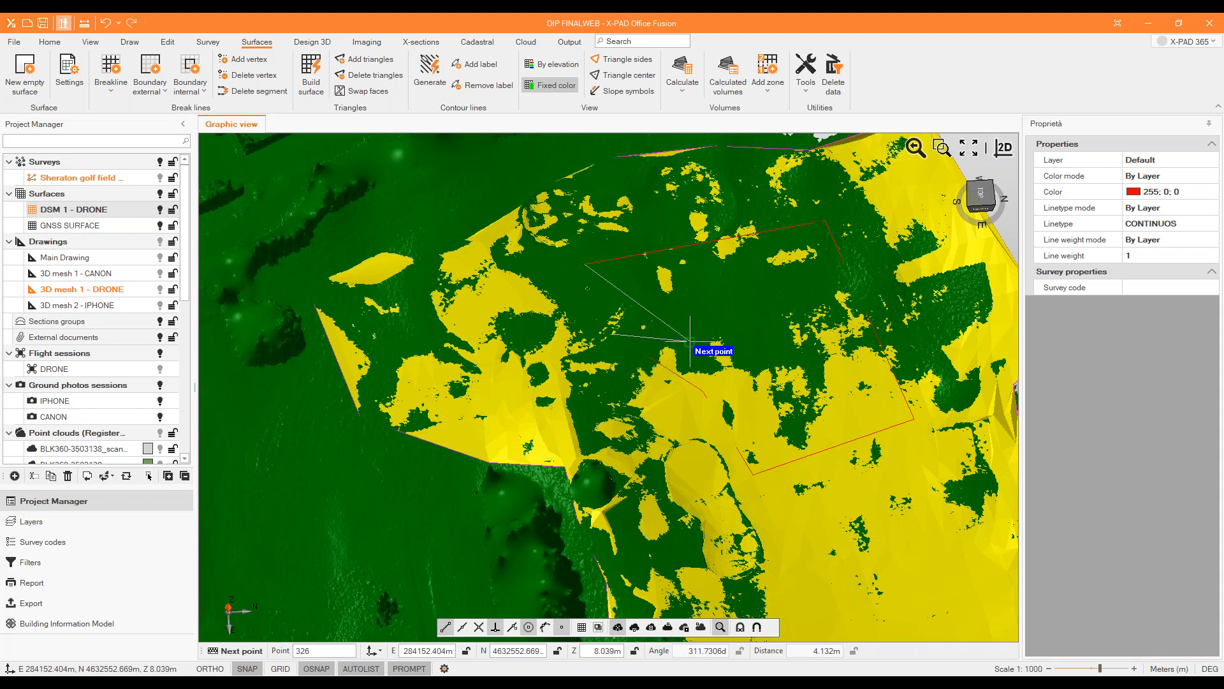
middle_click_drag(696, 350, 359, 287)
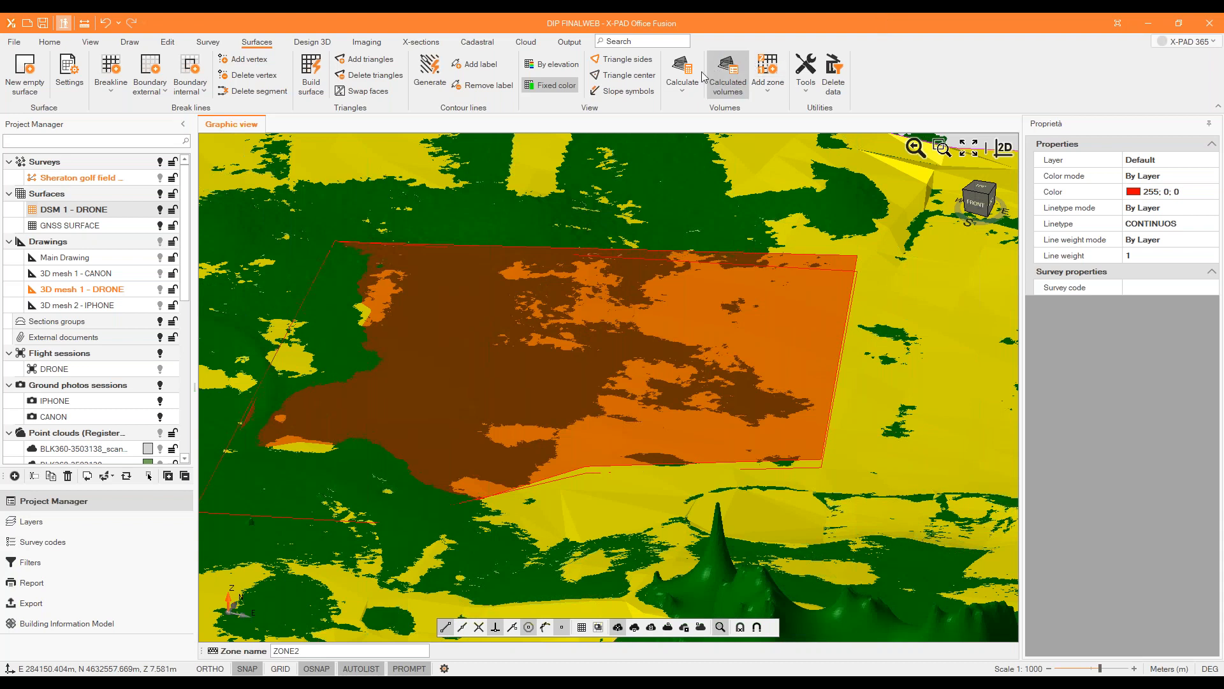
Calculate the volume between DSM 1 - DRONE and GNSS SURFACE within ZONE1 by triangles, with weight calculation enabled.
left_click(683, 93)
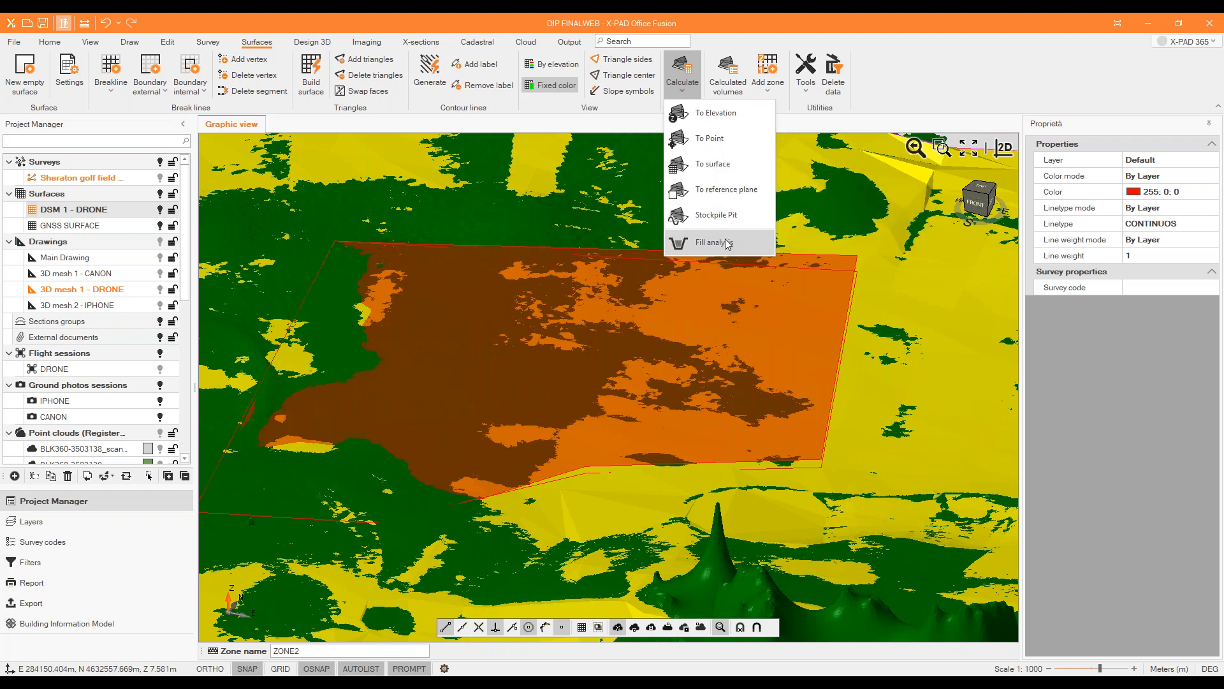
left_click(713, 164)
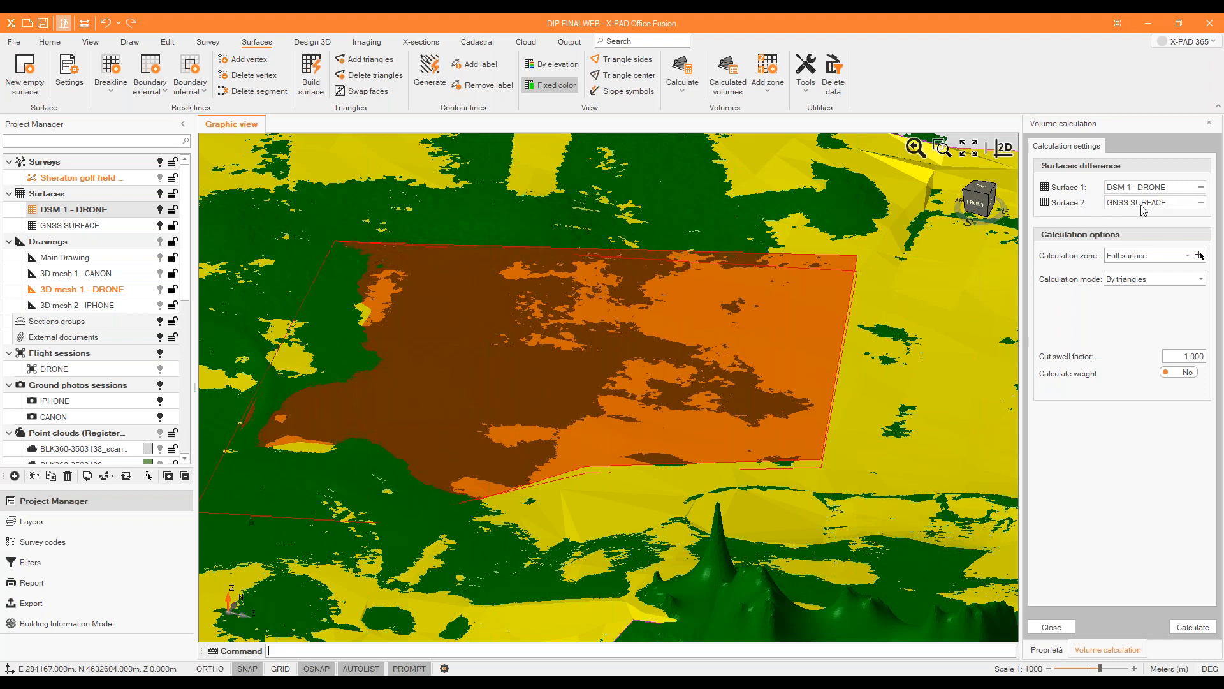
left_click(1187, 256)
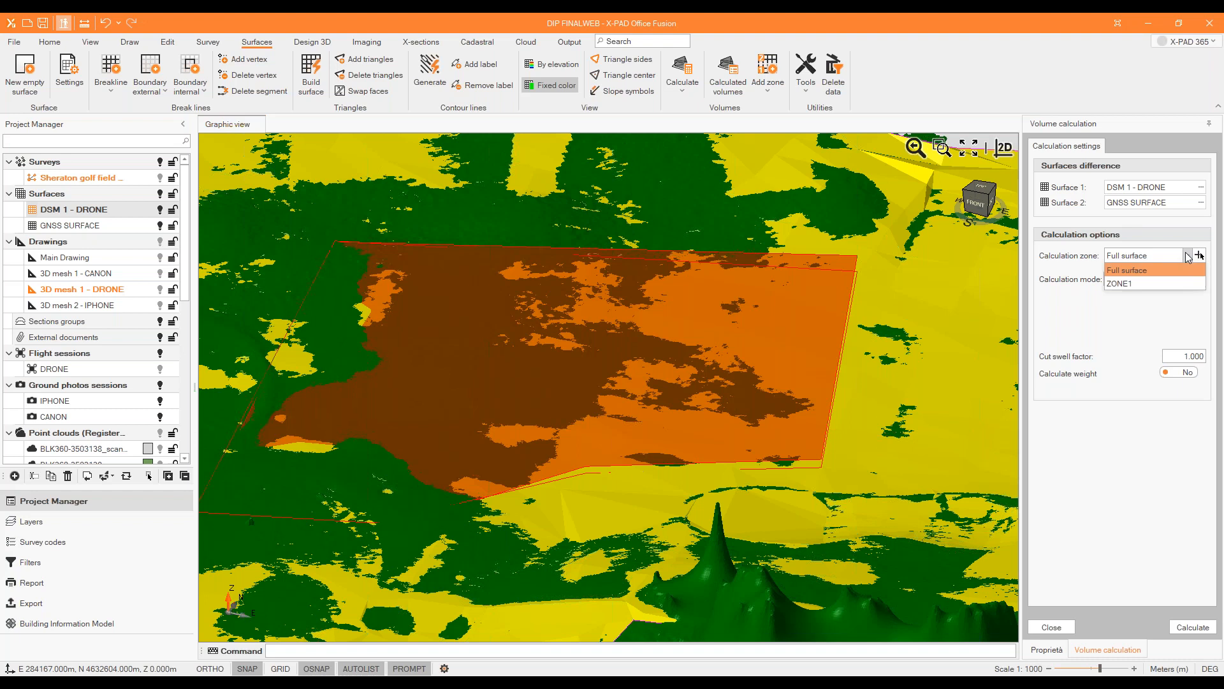
left_click(1177, 284)
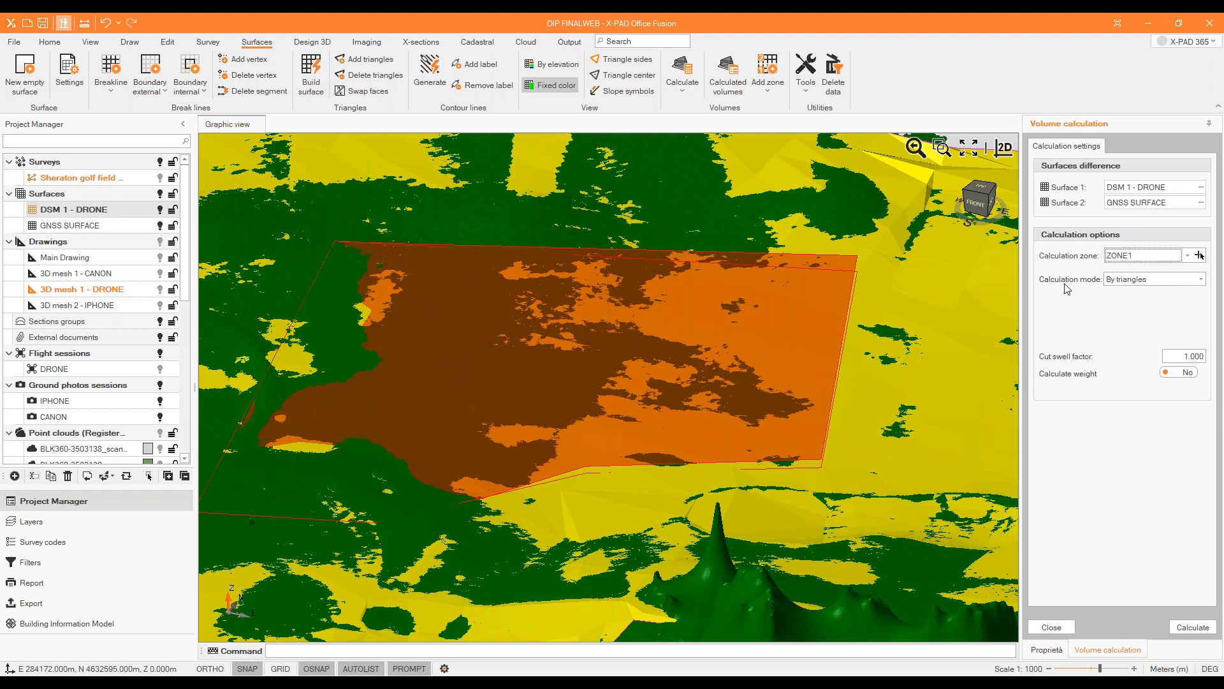
left_click(1202, 281)
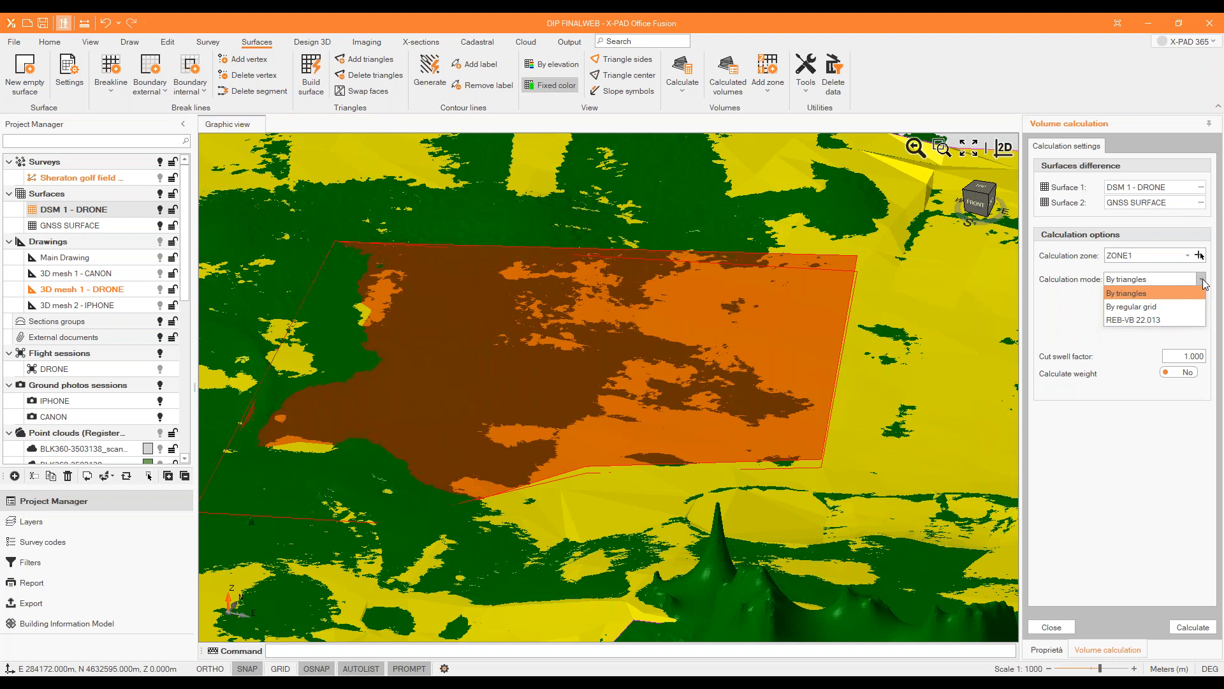
left_click(1185, 300)
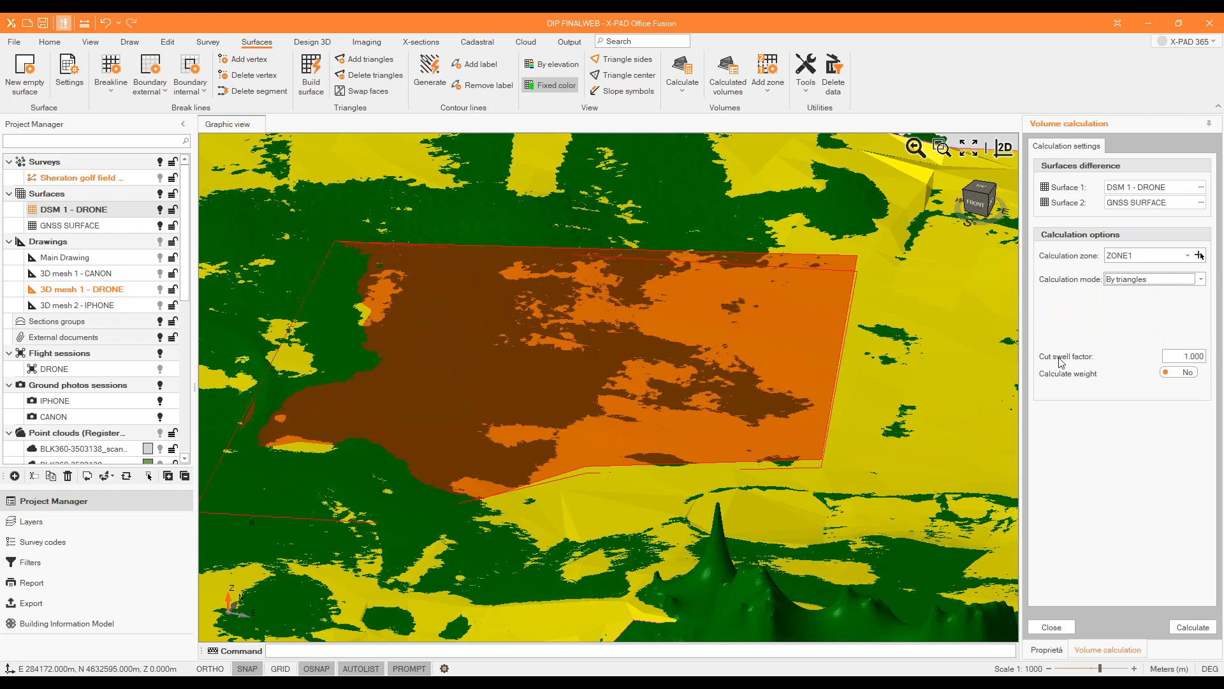
left_click(1183, 372)
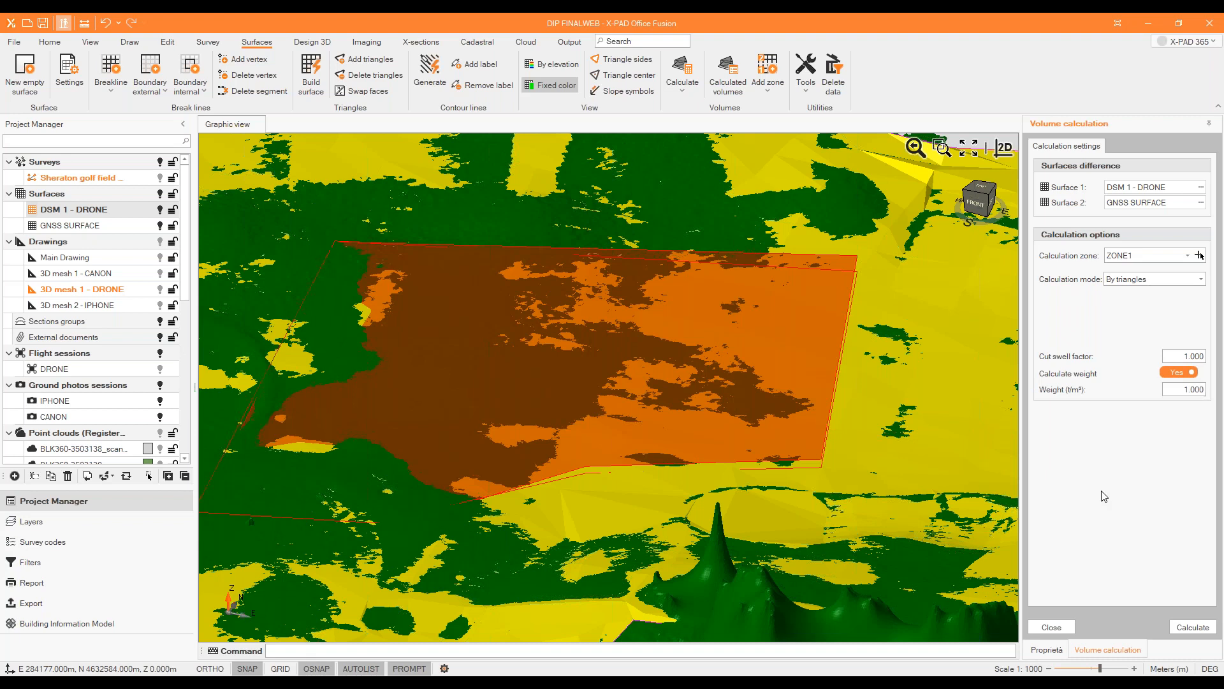
left_click(1180, 626)
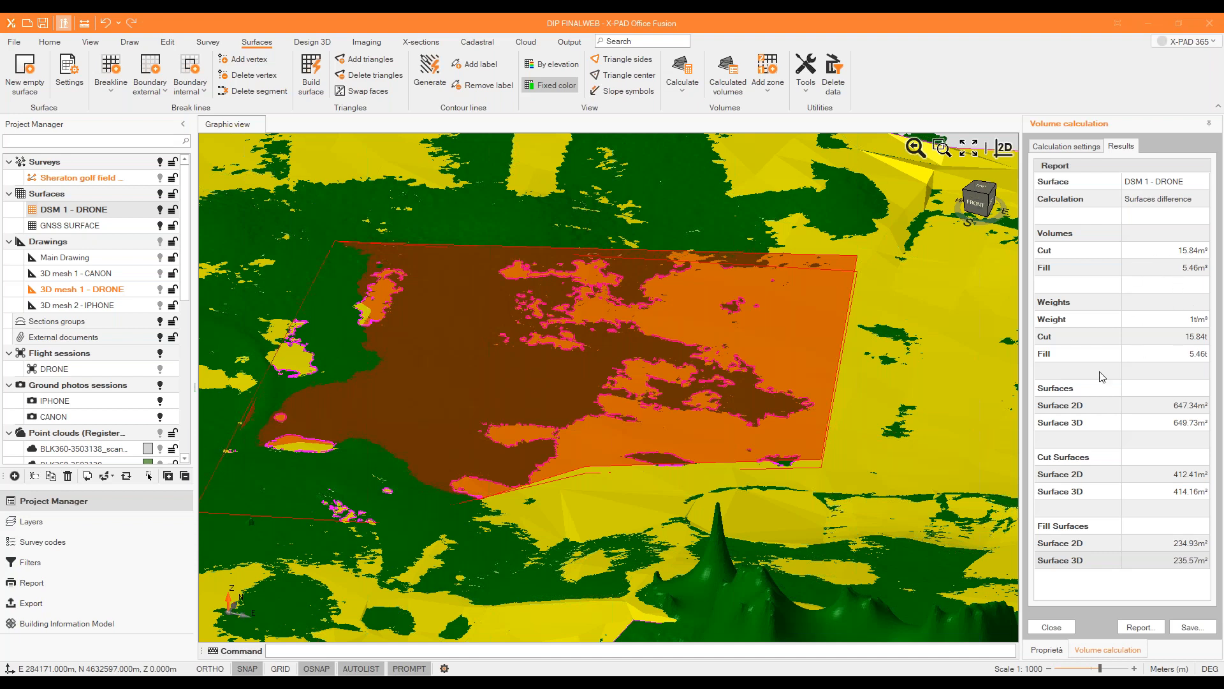
Generate the volume report with the Volumes_Summary template, and switch it to the Volumes_SummaryImage template.
left_click(1142, 626)
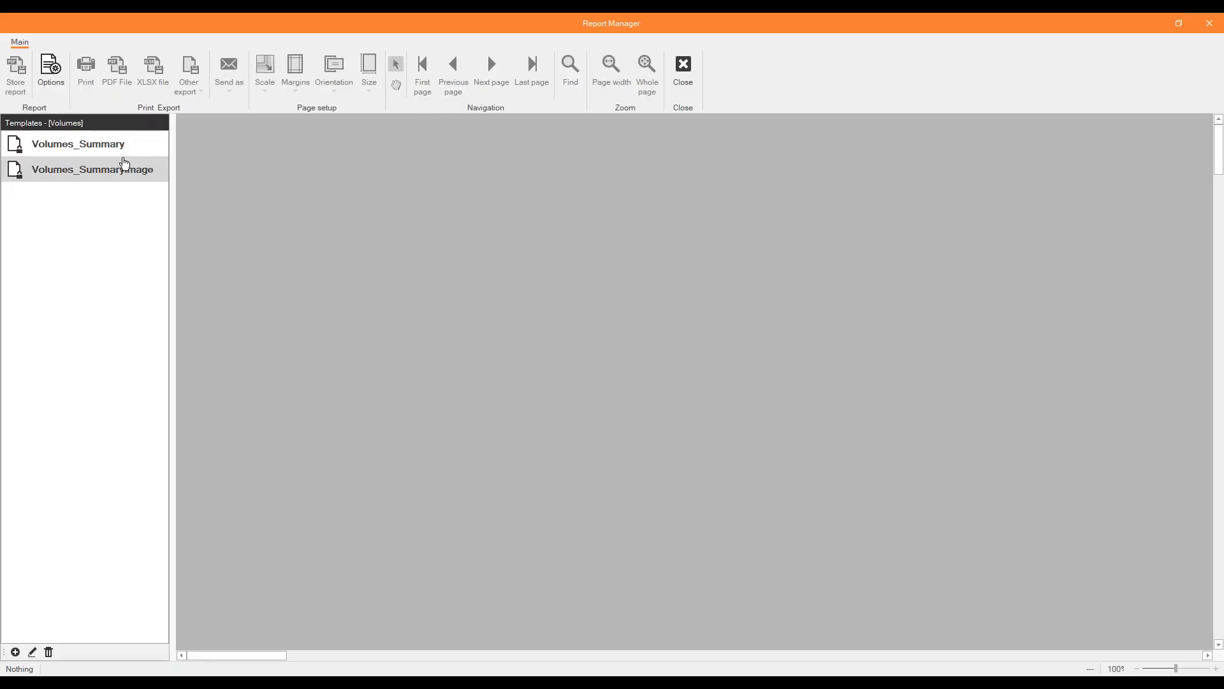
left_click(122, 145)
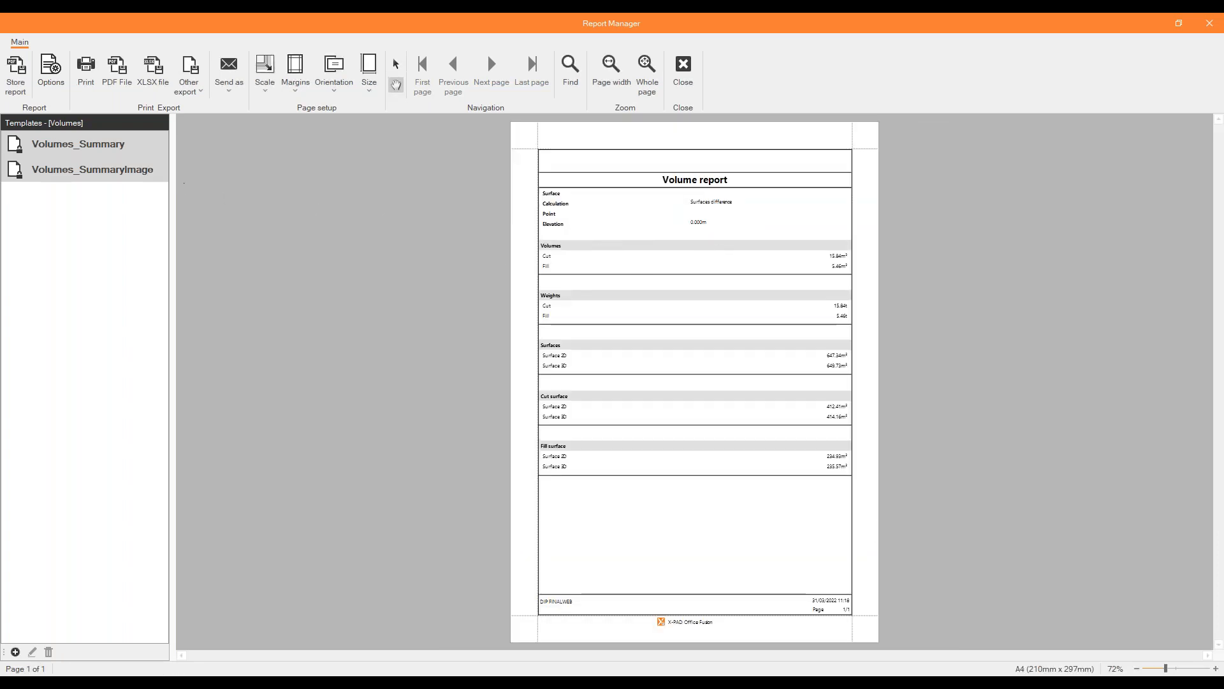
left_click(119, 170)
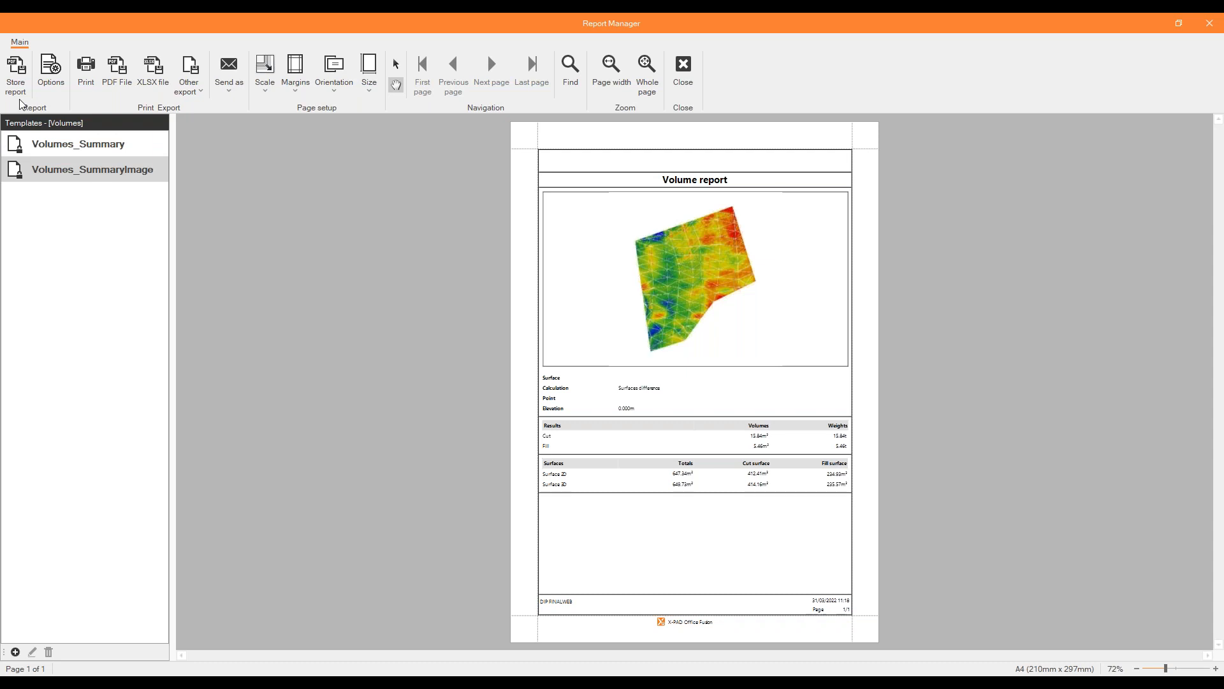
Store the volume report as "DRONE vs GNSS" without opening the file, and close the report and the volume calculation.
left_click(21, 78)
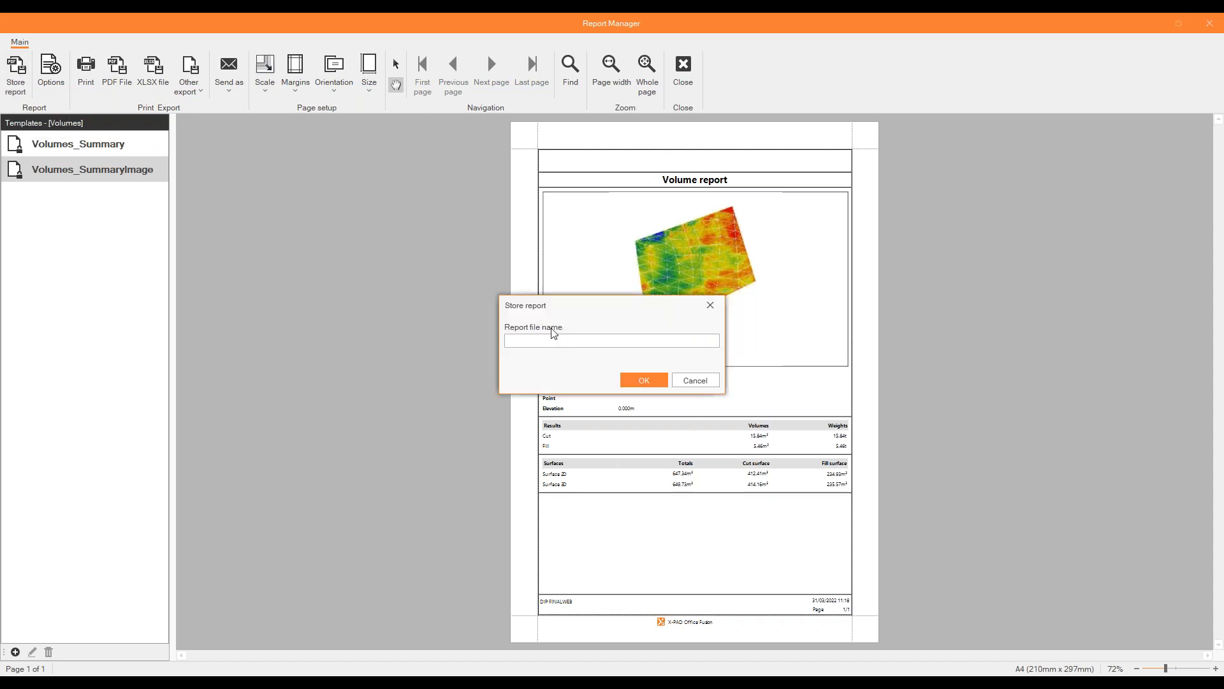
type("S")
key("BackSpace")
type("DRONE vs ")
type("S")
type("NSS")
key("Return")
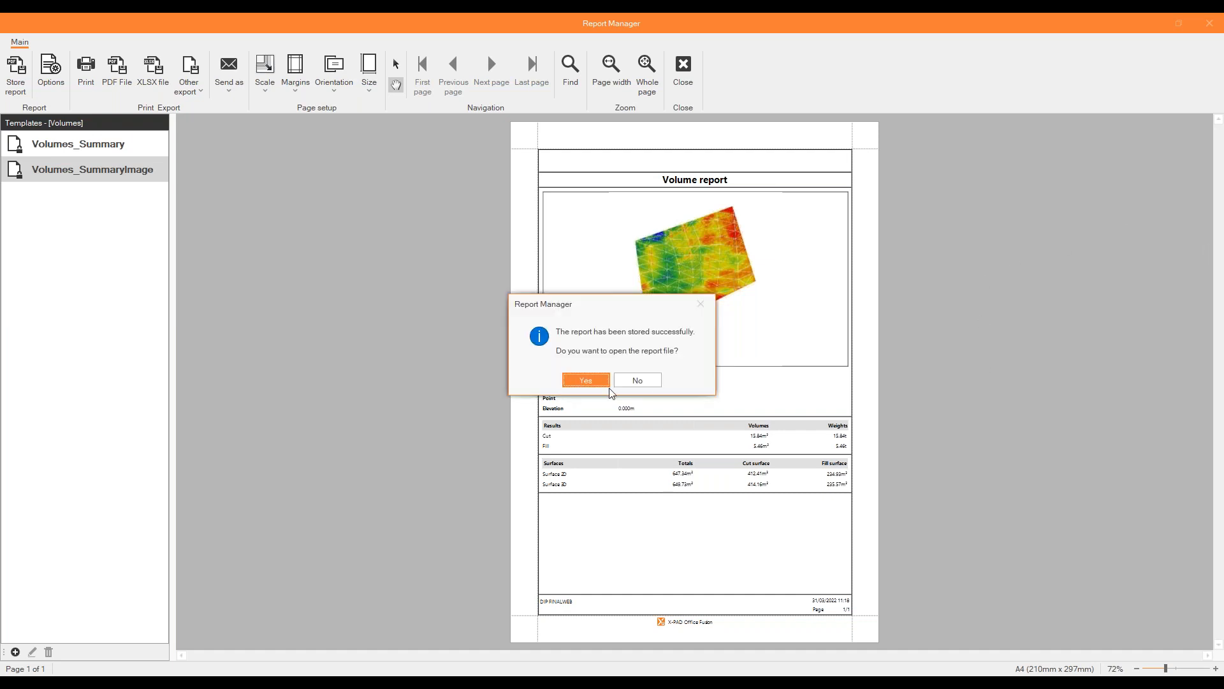
left_click(637, 380)
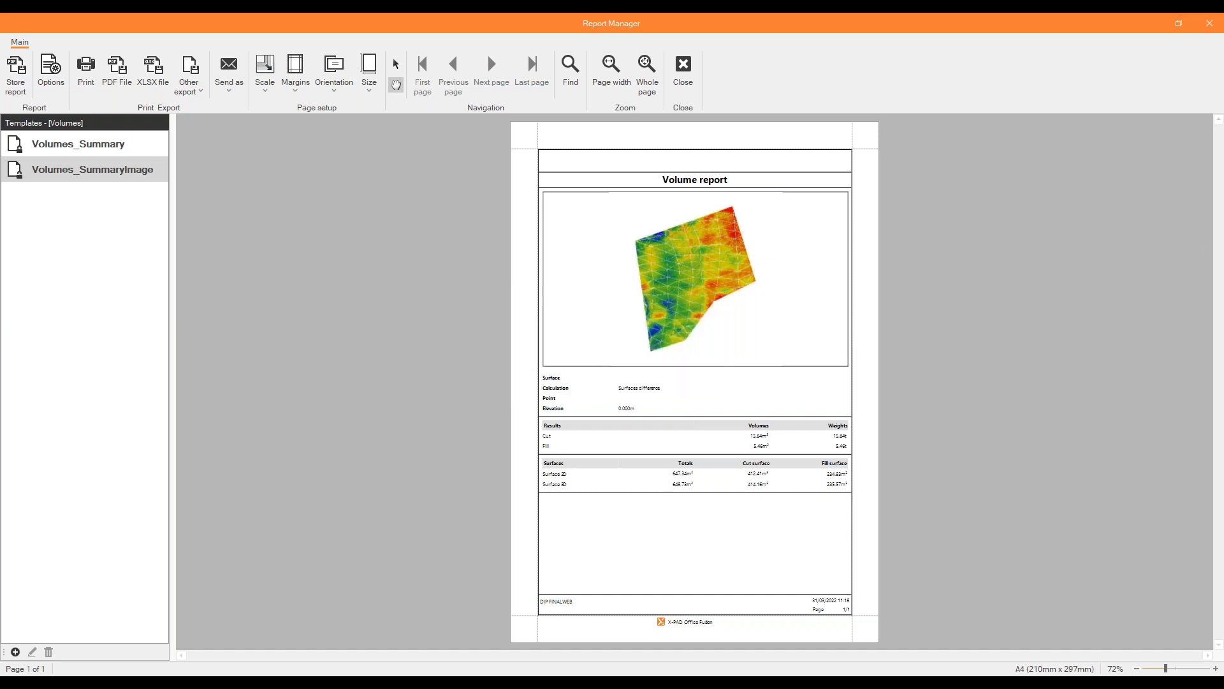
left_click(683, 70)
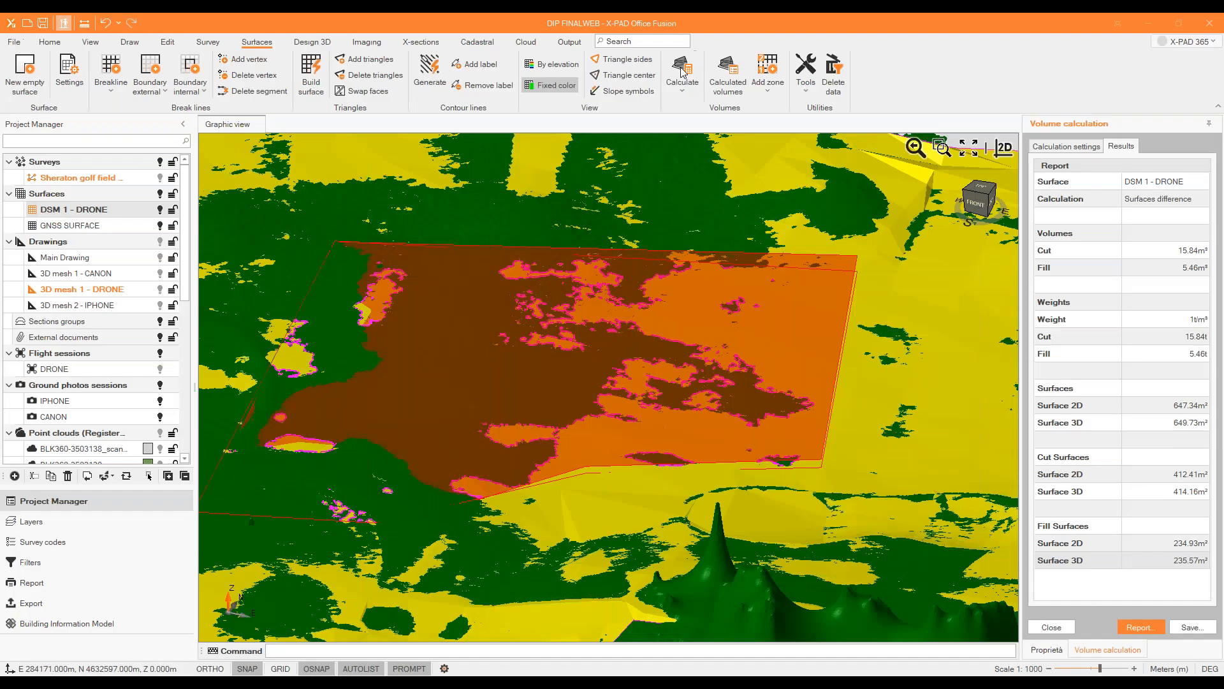
left_click(1051, 627)
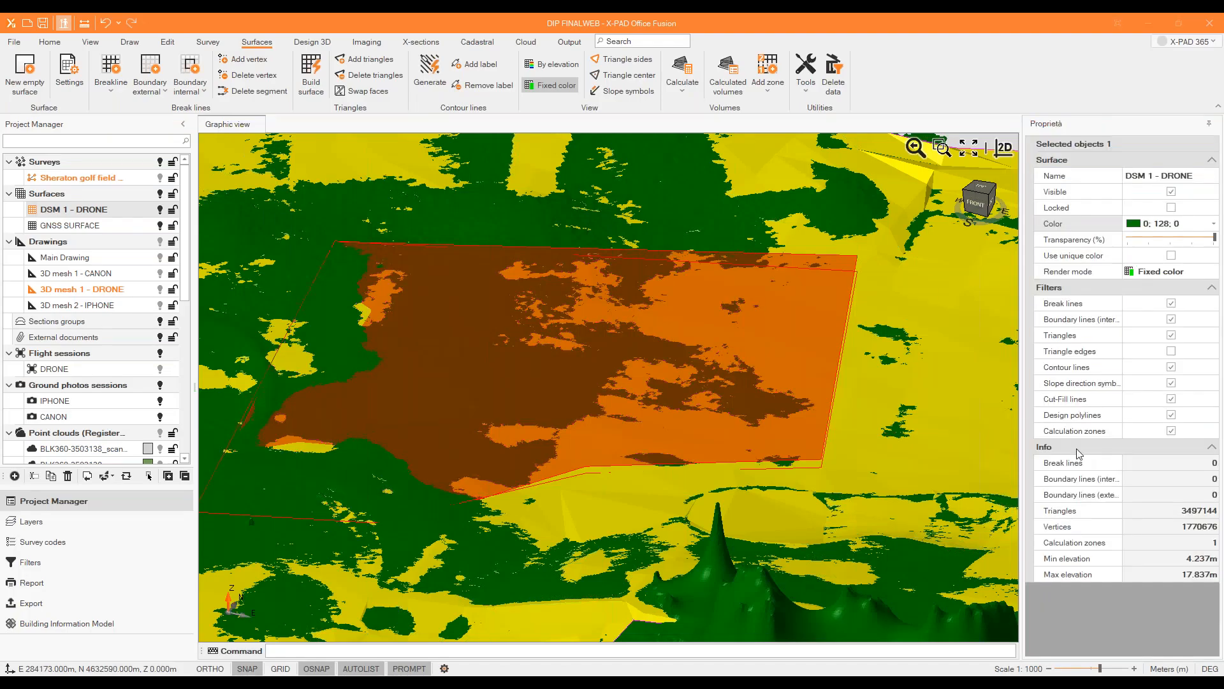
Check the list of calculated volumes for DSM 1 - DRONE and close it.
left_click(721, 80)
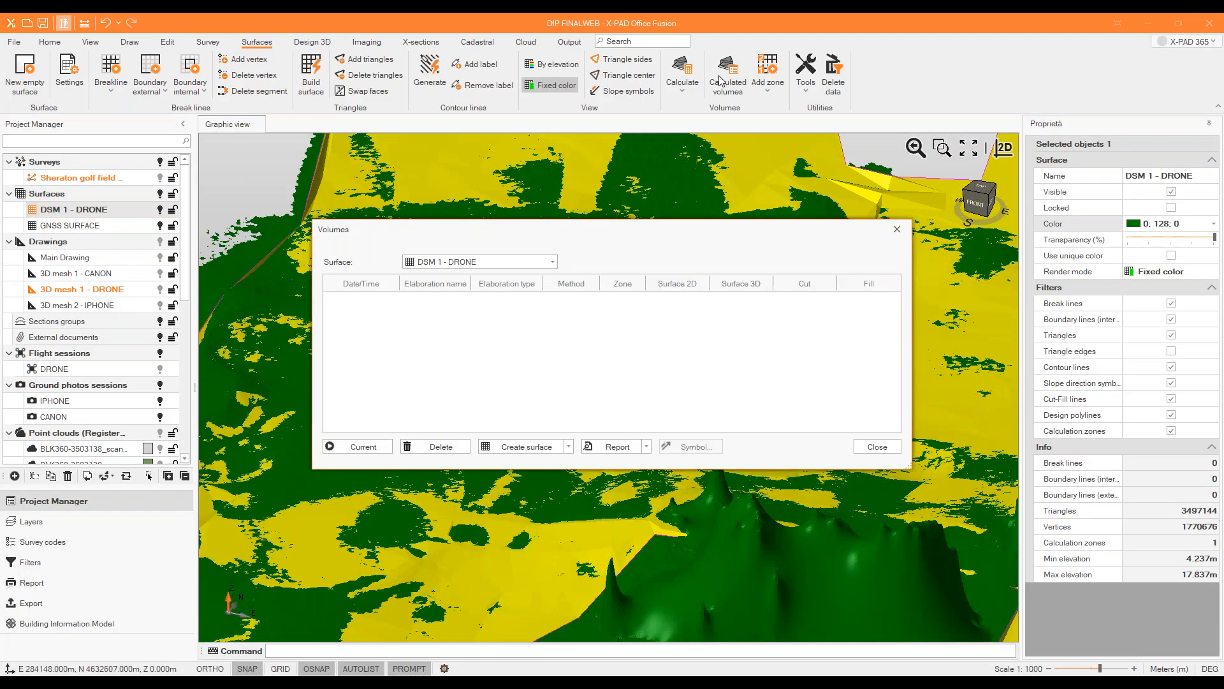
left_click(897, 230)
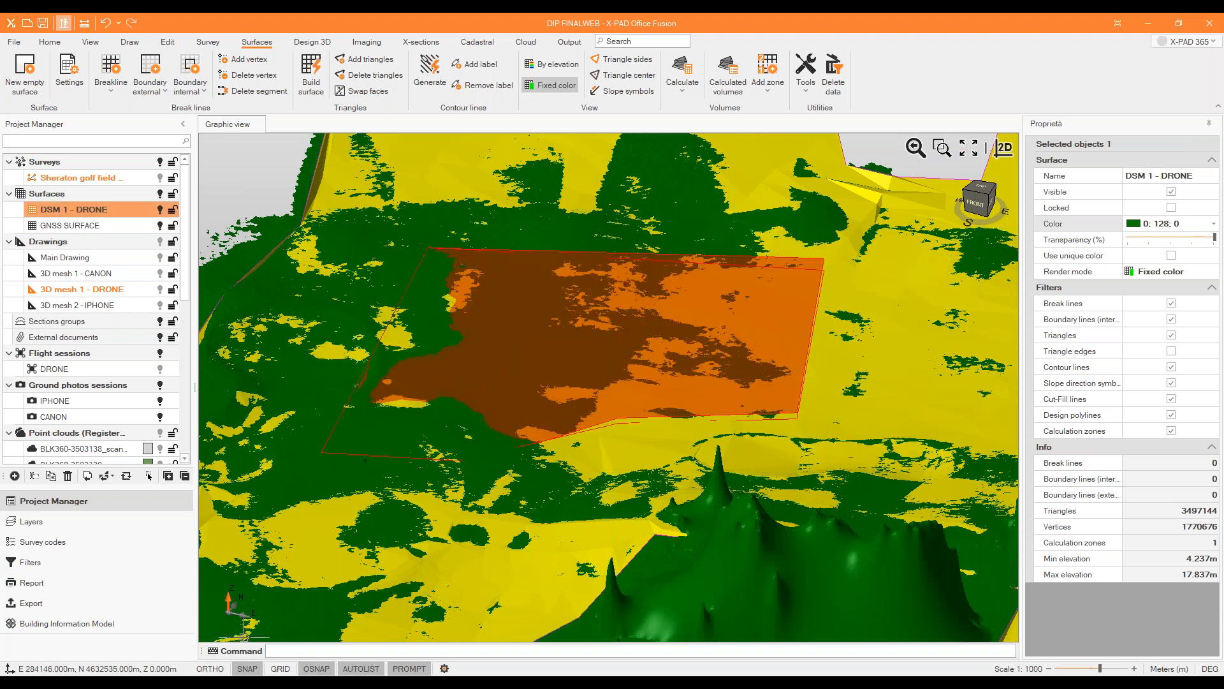
scroll(243, 638, "down", 2)
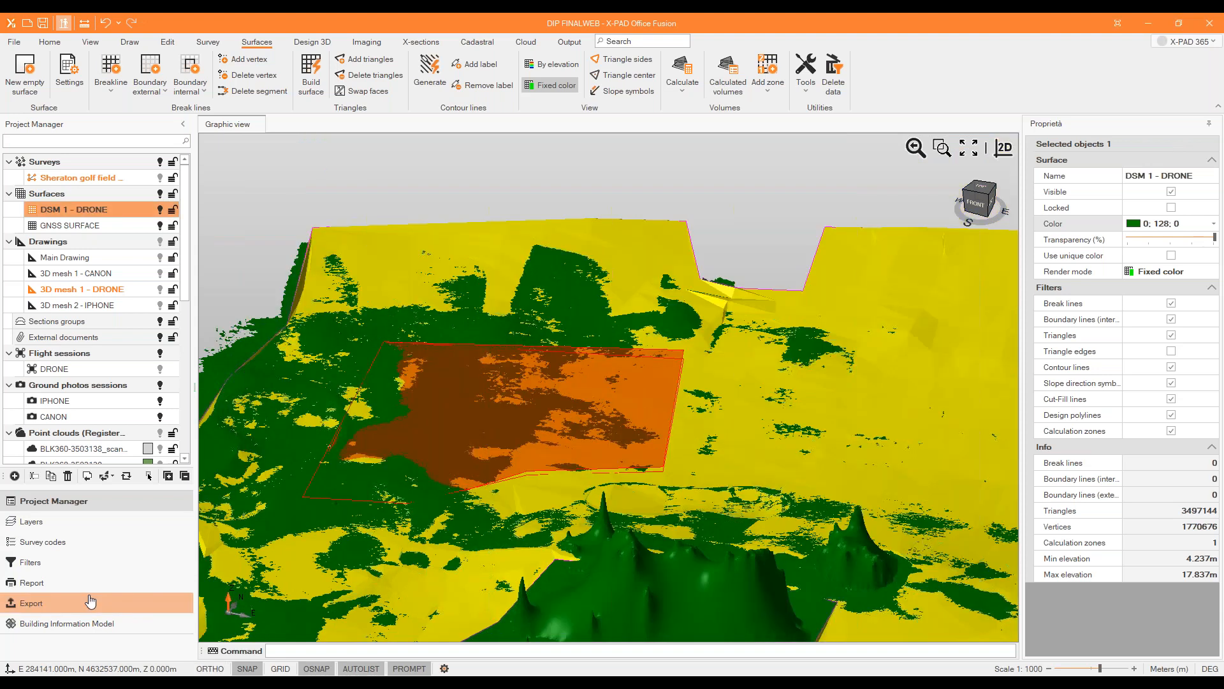
Check the project's exported files and the DIP XPHOTO Export folder in File Explorer, and return to the project tree.
left_click(28, 605)
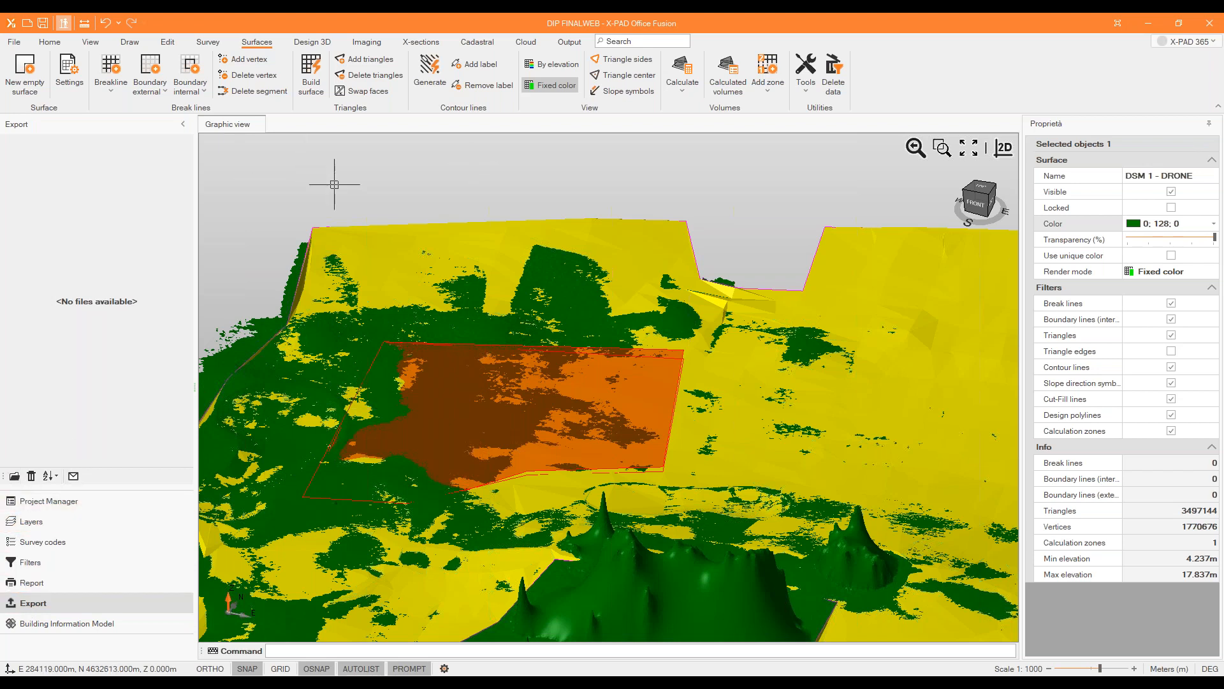
mouse_move(423, 683)
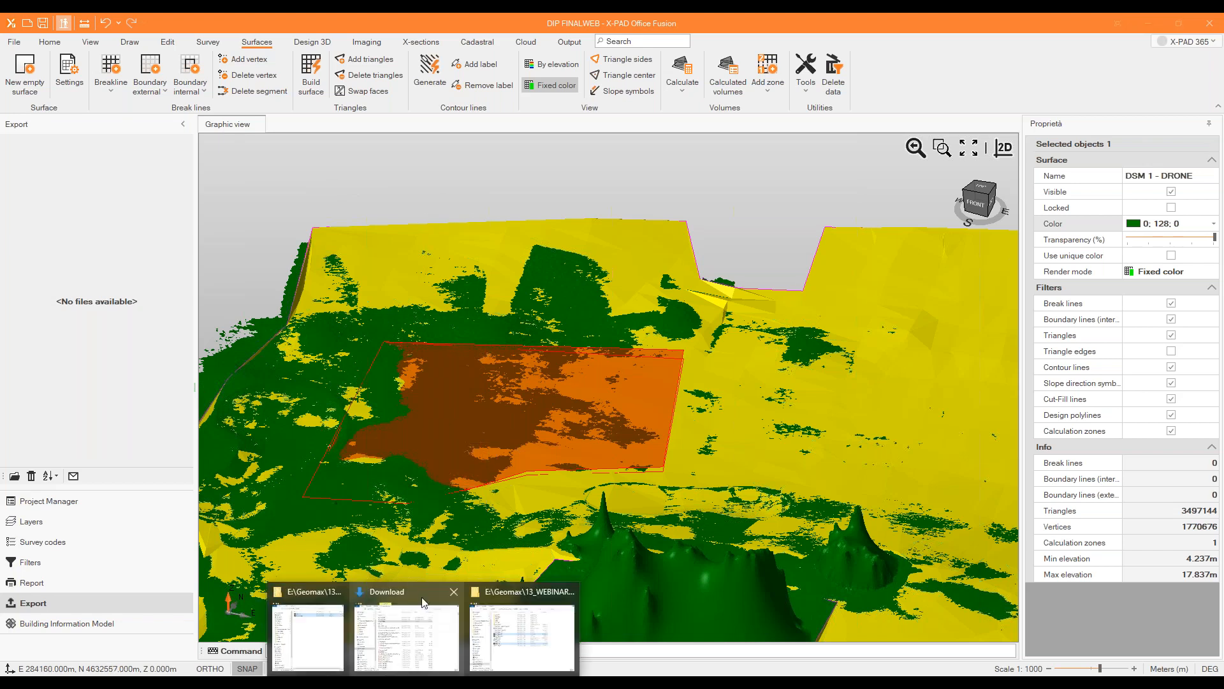
left_click(522, 632)
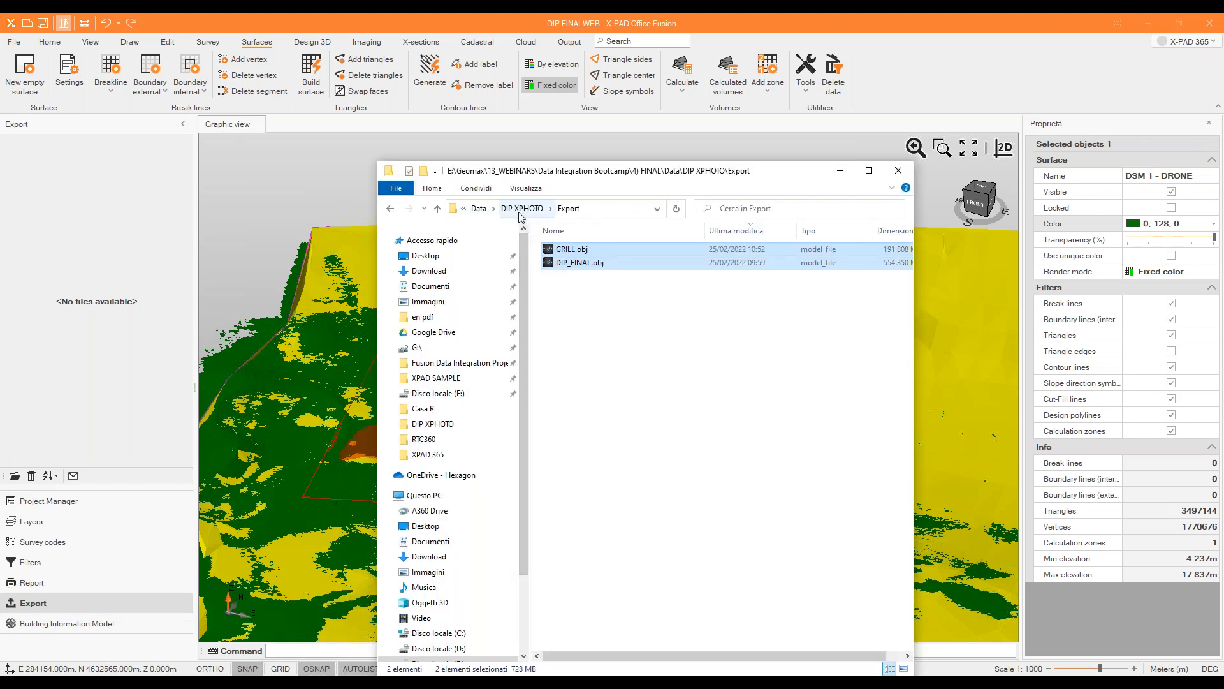
left_click(521, 209)
double_click(584, 397)
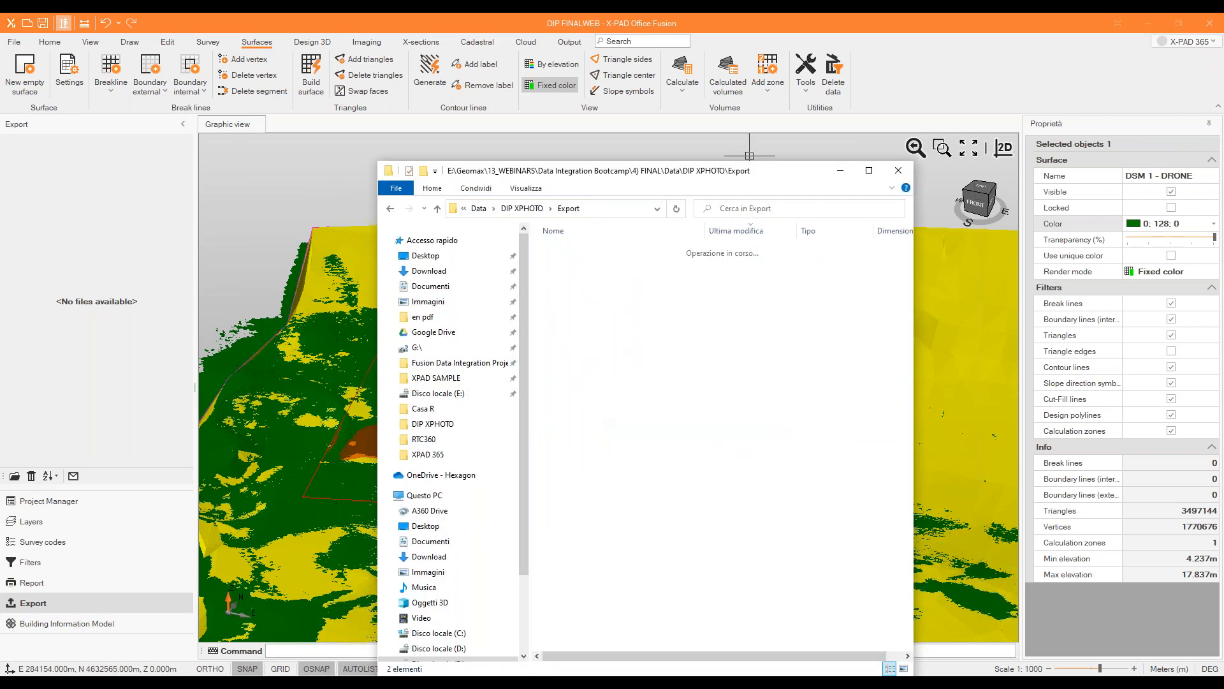
left_click(840, 170)
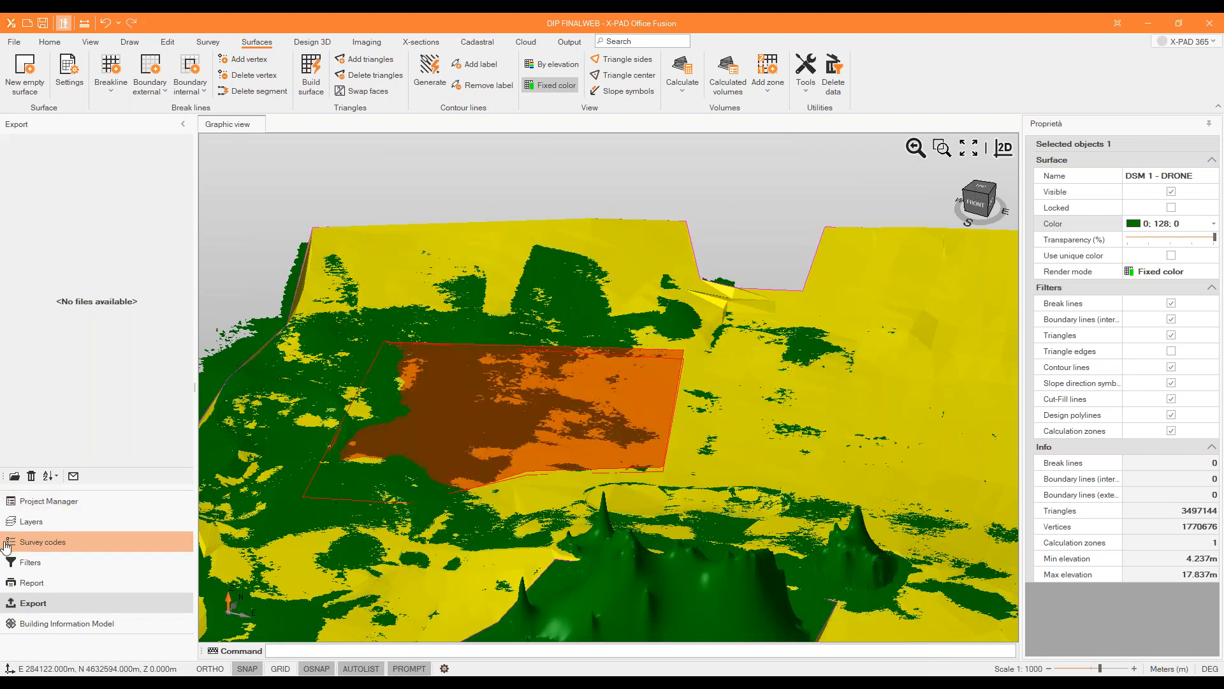
left_click(44, 501)
Recalculate the volume between DSM 1 - DRONE and GNSS SURFACE within ZONE1 by triangles, without weight calculation.
scroll(569, 357, "down", 2)
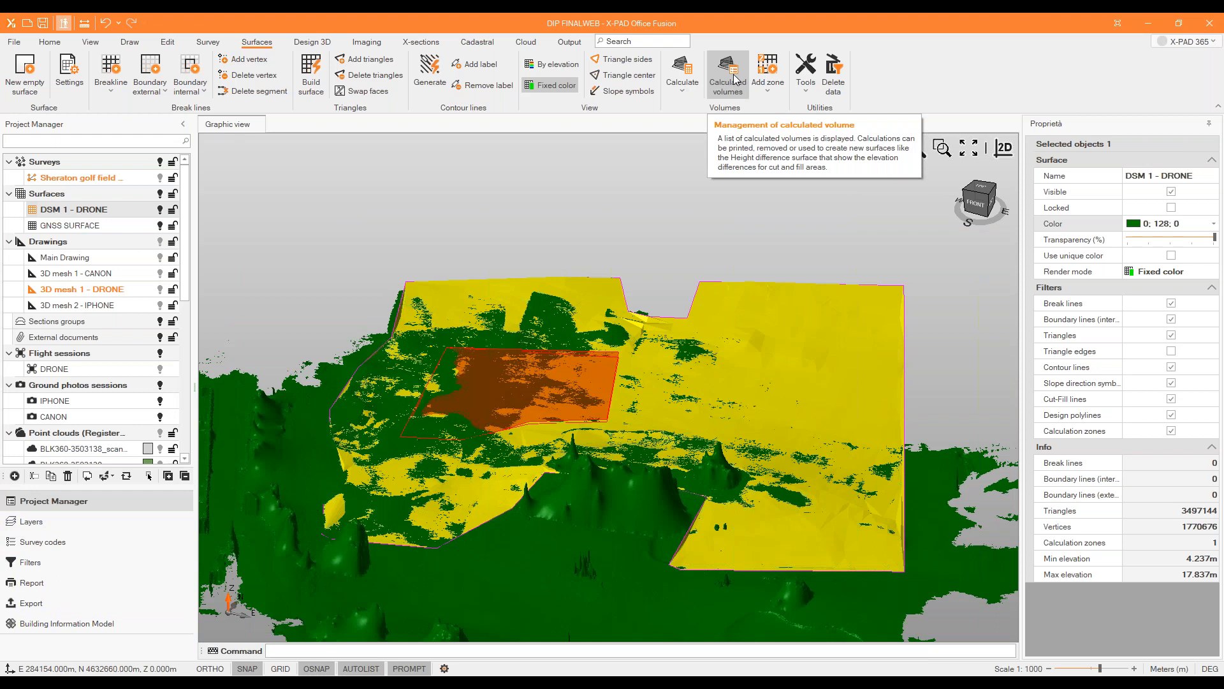
left_click(682, 74)
left_click(706, 160)
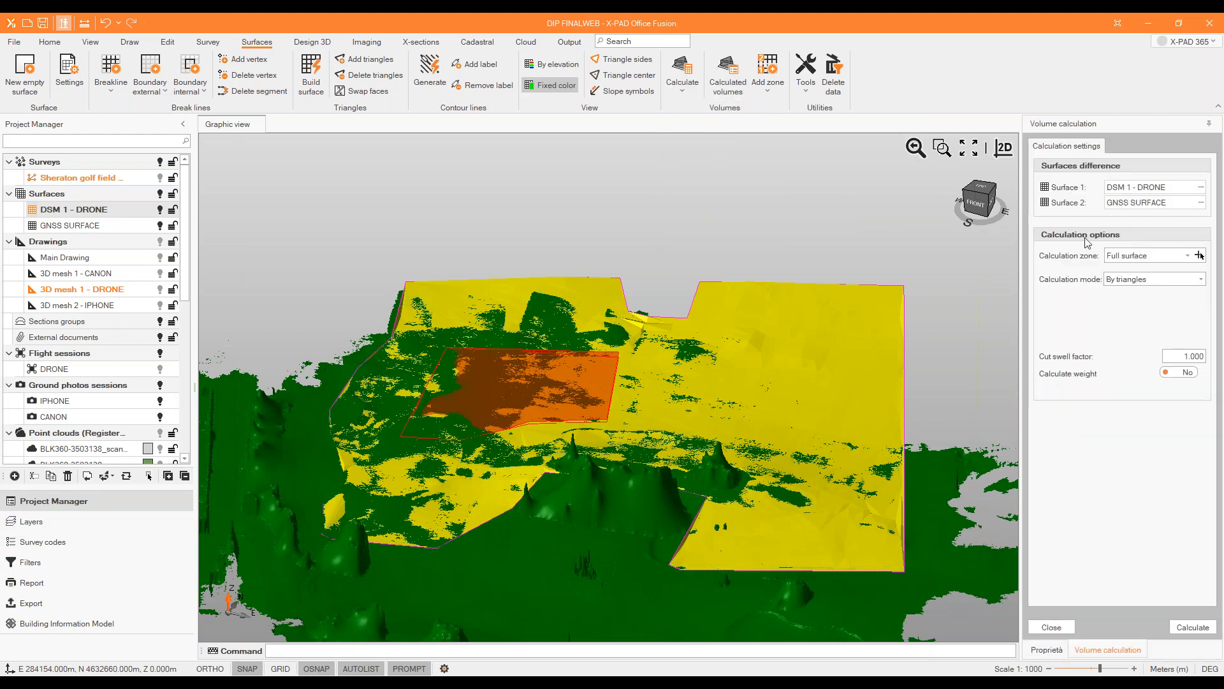
left_click(1187, 255)
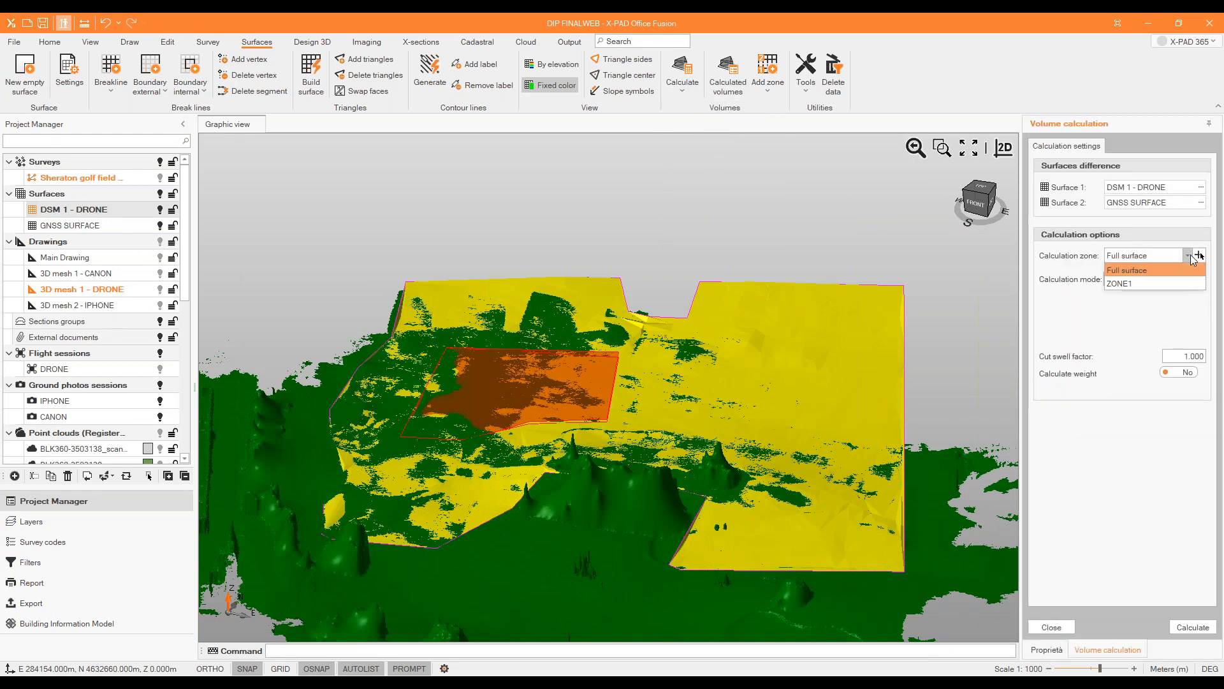
left_click(1181, 284)
left_click(1191, 628)
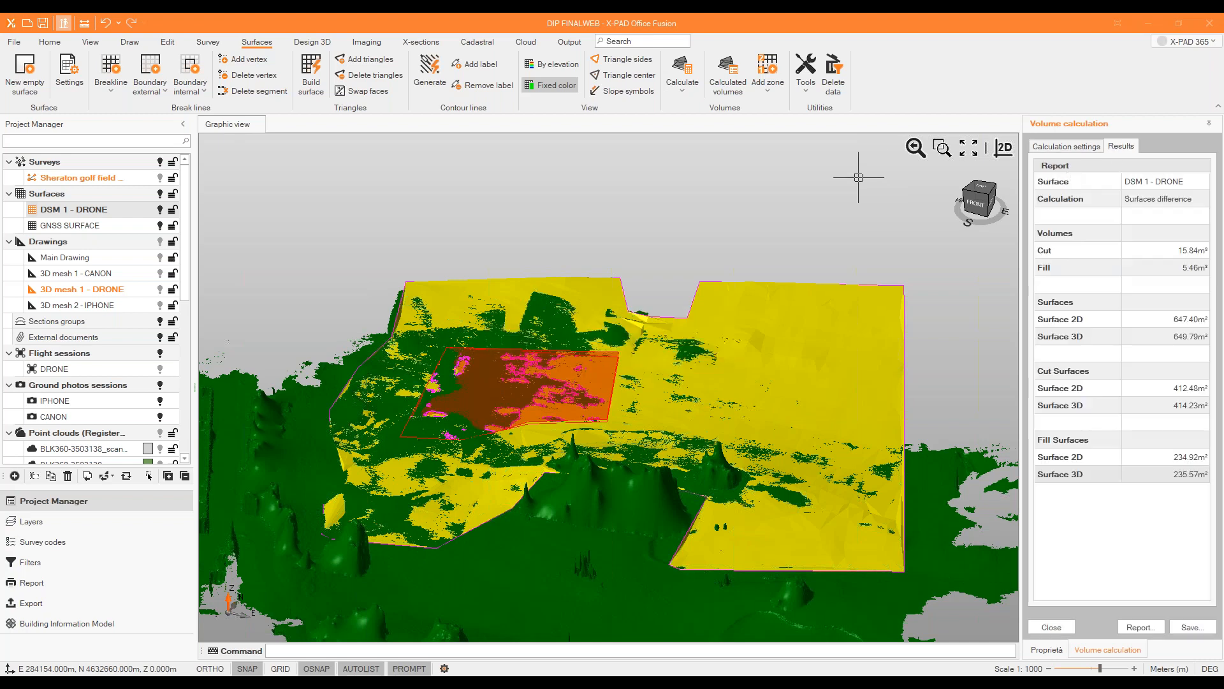
Save the volume calculation as Surfaces_difference with an elevation difference surface named "Difference DSM 1 - DRONE - GNSS SURFACE", and close the calculation.
left_click(1188, 627)
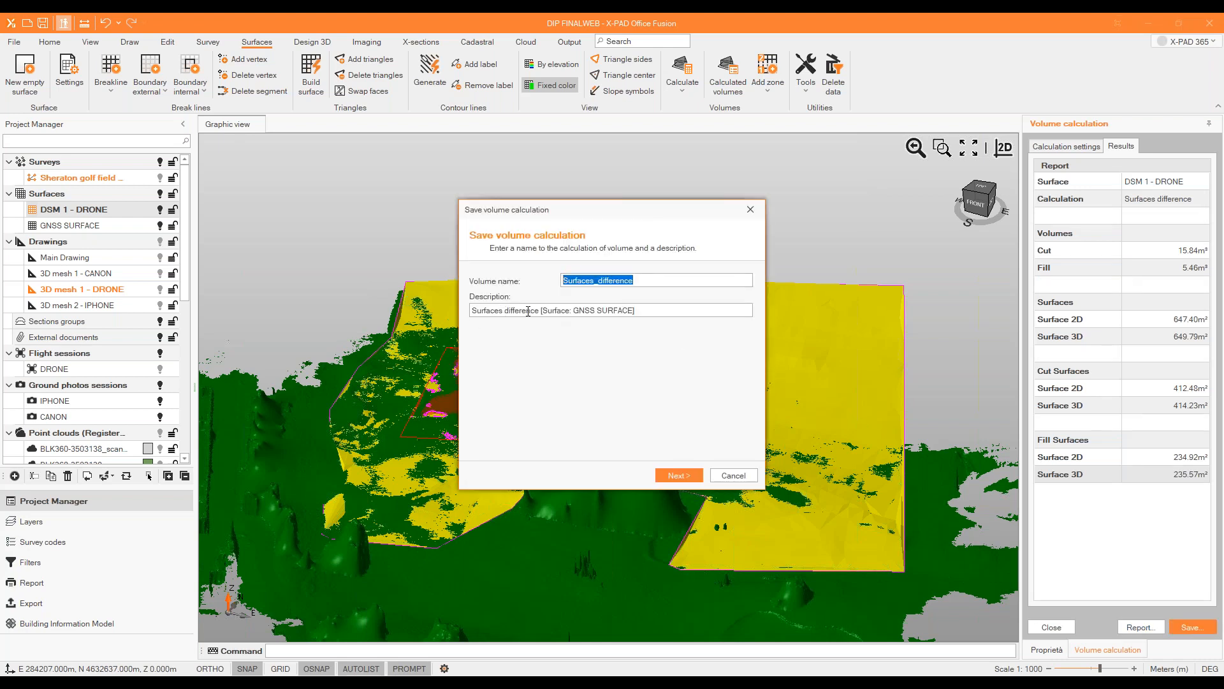
left_click(692, 473)
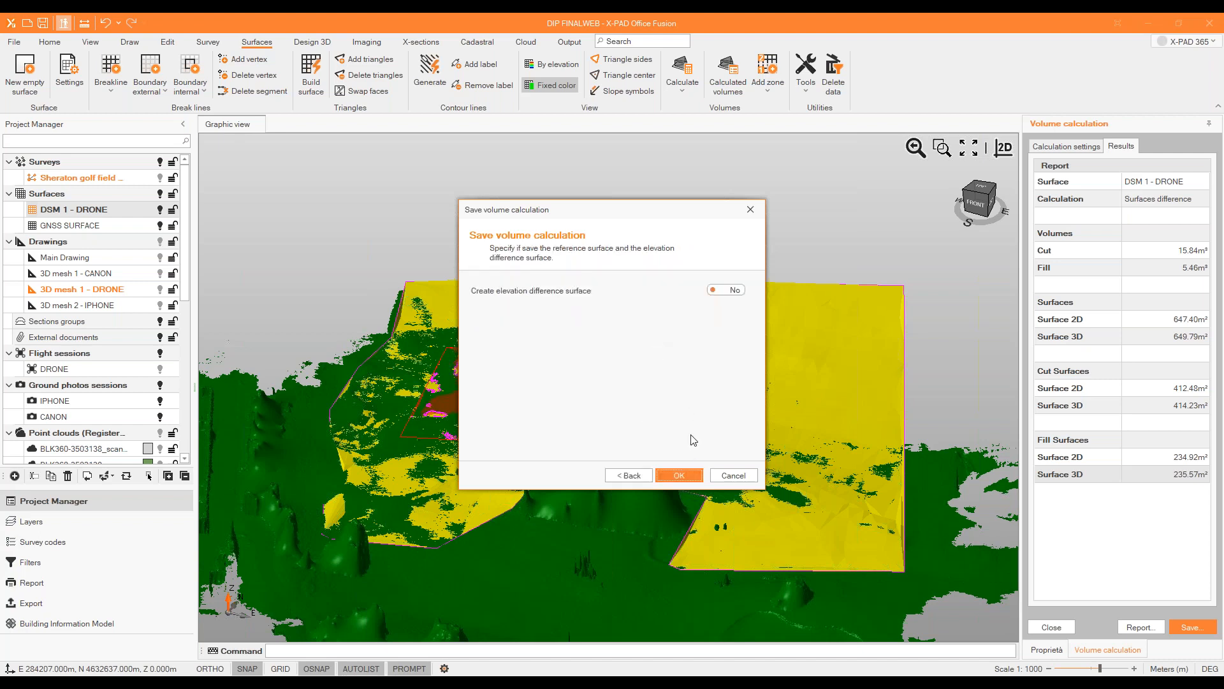
left_click(739, 290)
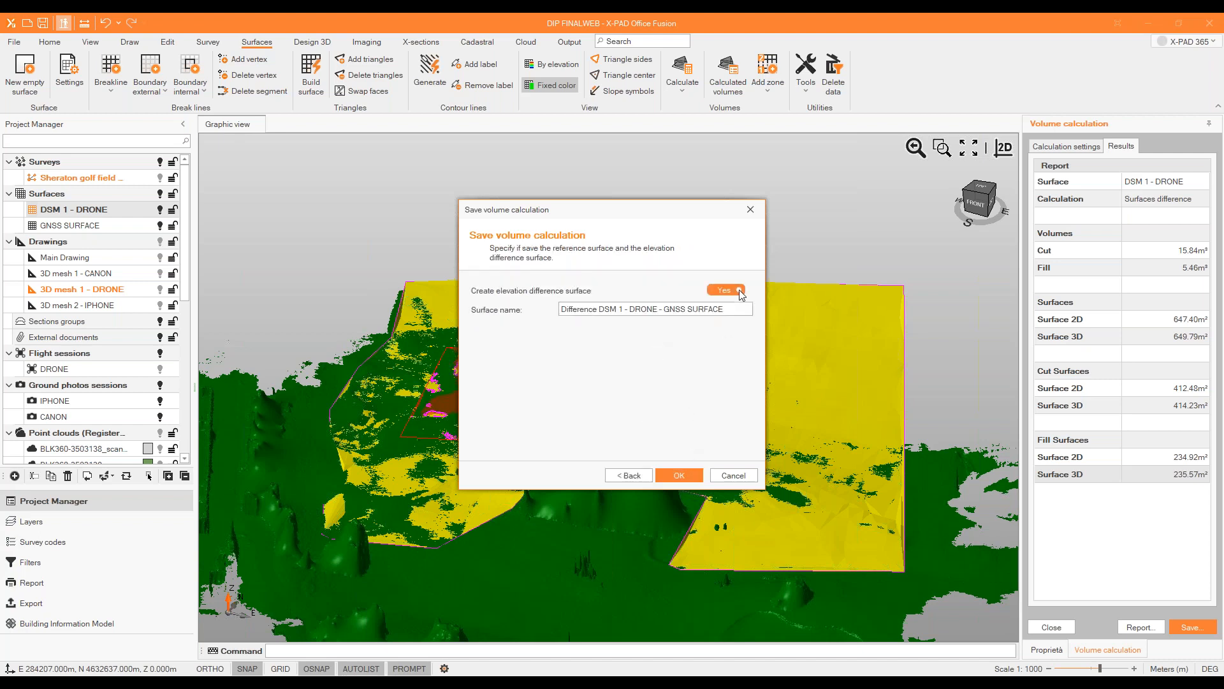
left_click(690, 476)
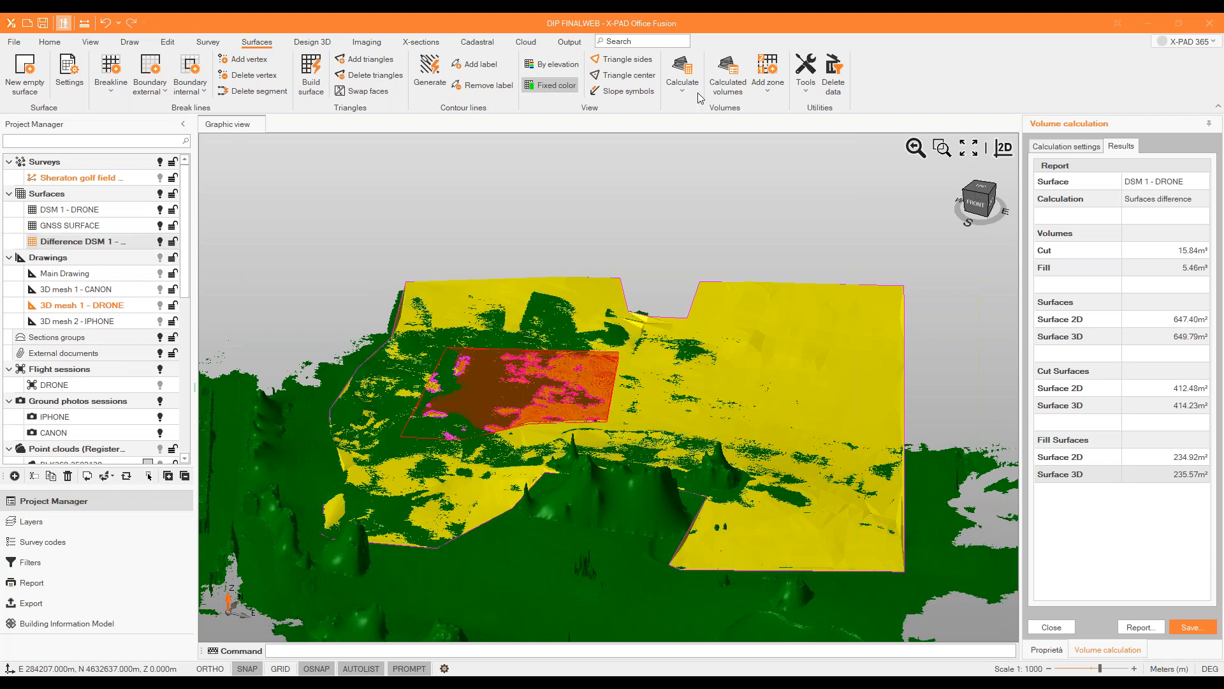
left_click(1052, 628)
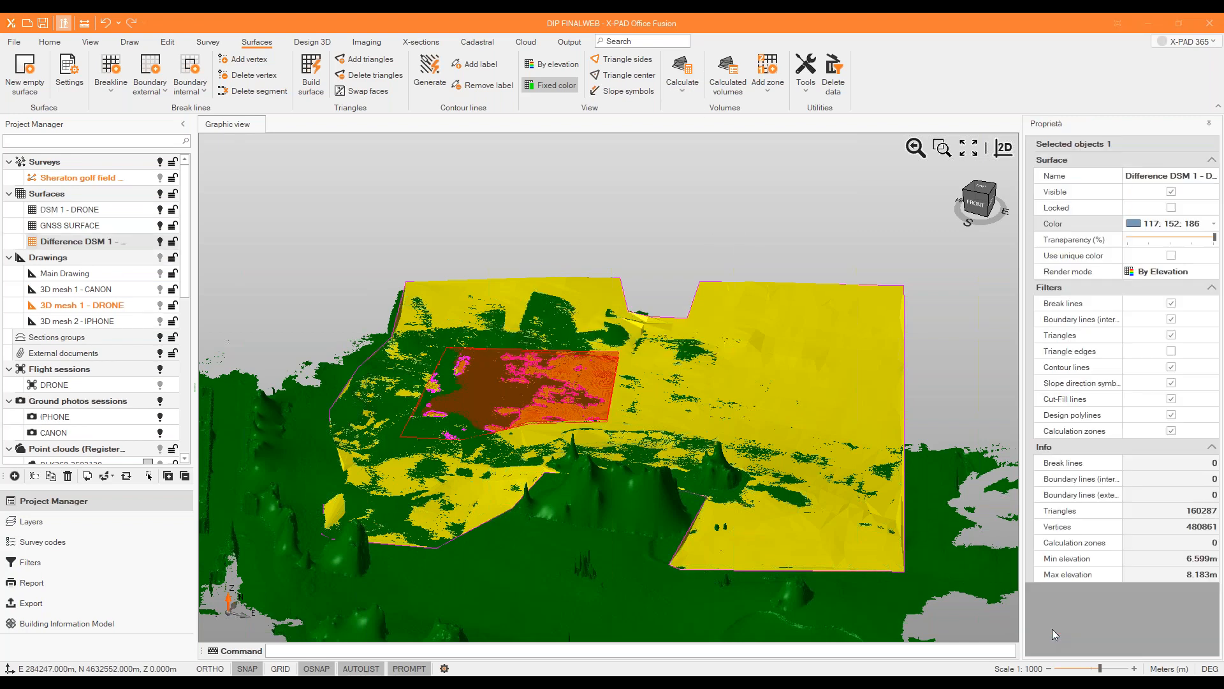
Open the report of the calculated volume stored for GNSS SURFACE and close the list of calculated volumes.
left_click(730, 81)
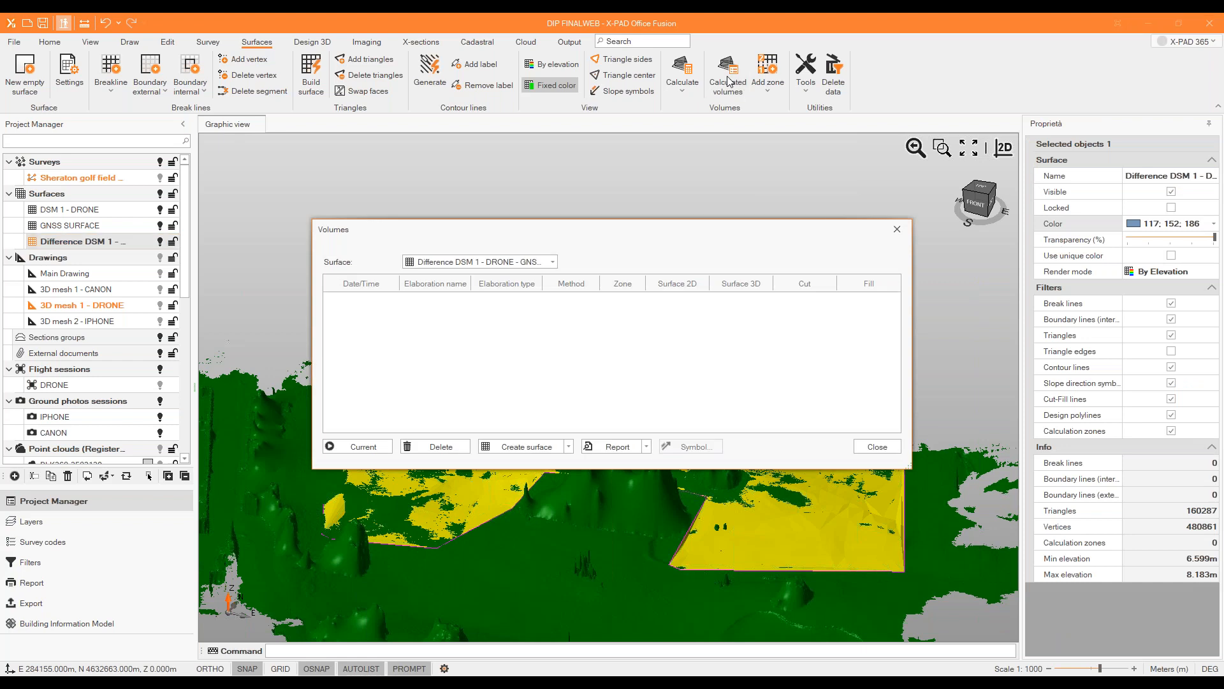
left_click(552, 262)
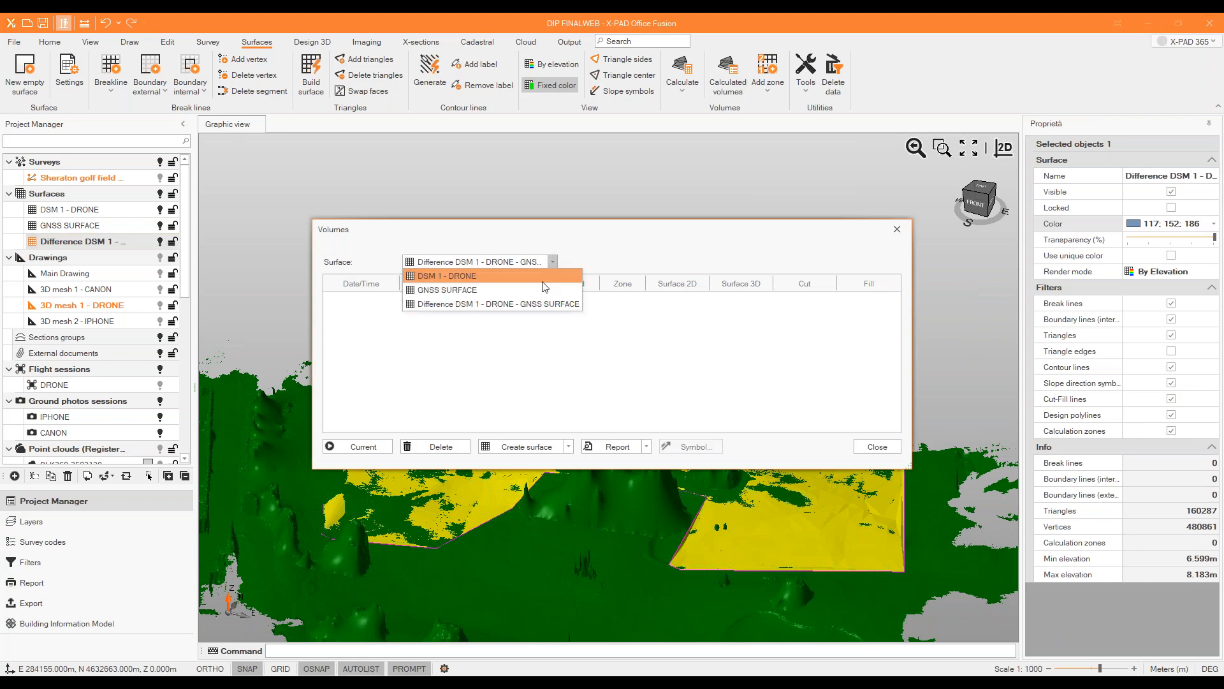
left_click(548, 277)
left_click(552, 262)
left_click(533, 289)
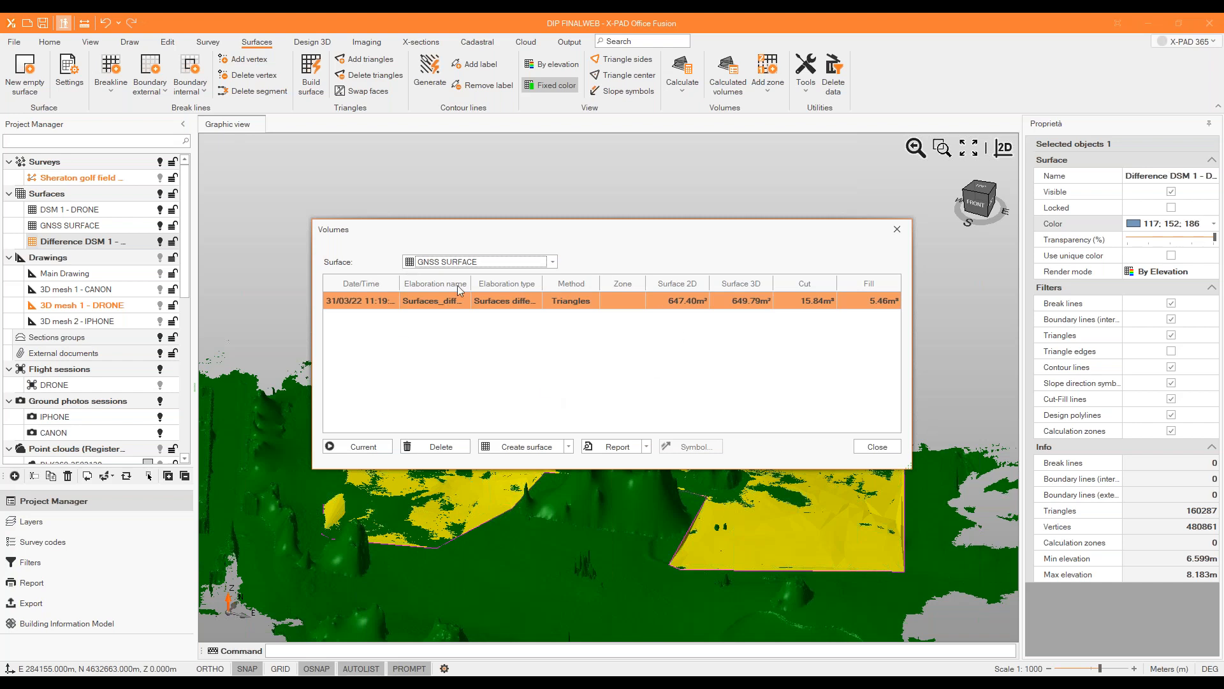
left_click(624, 454)
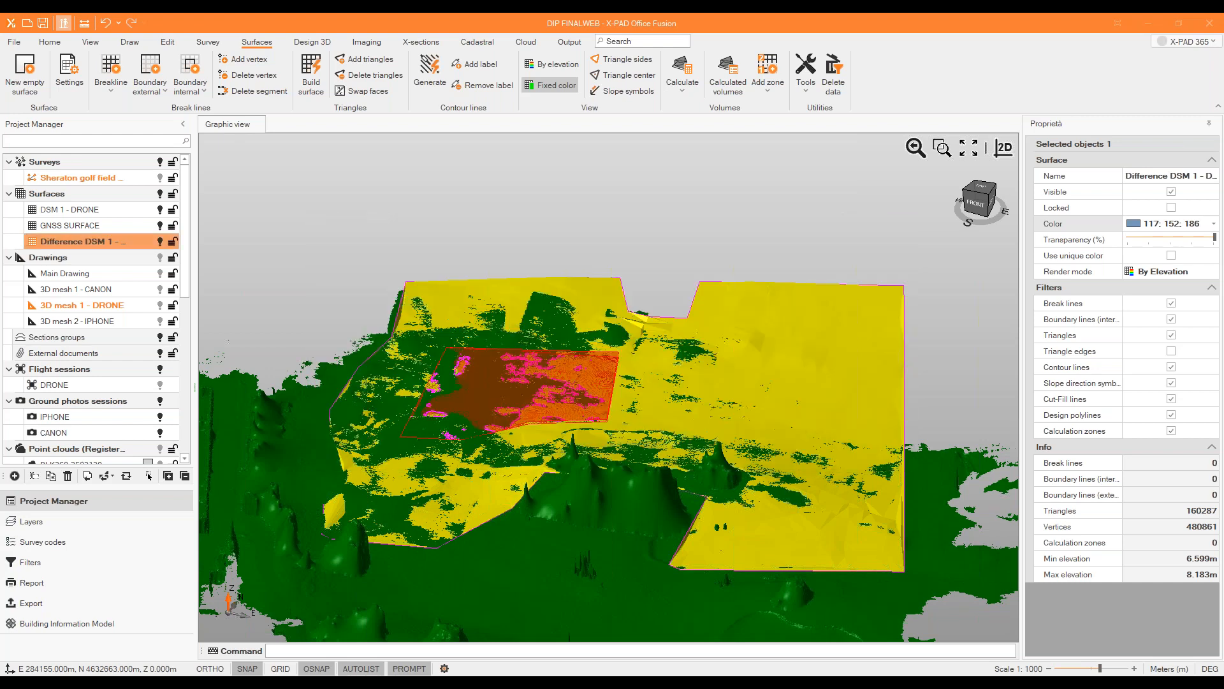
left_click(896, 228)
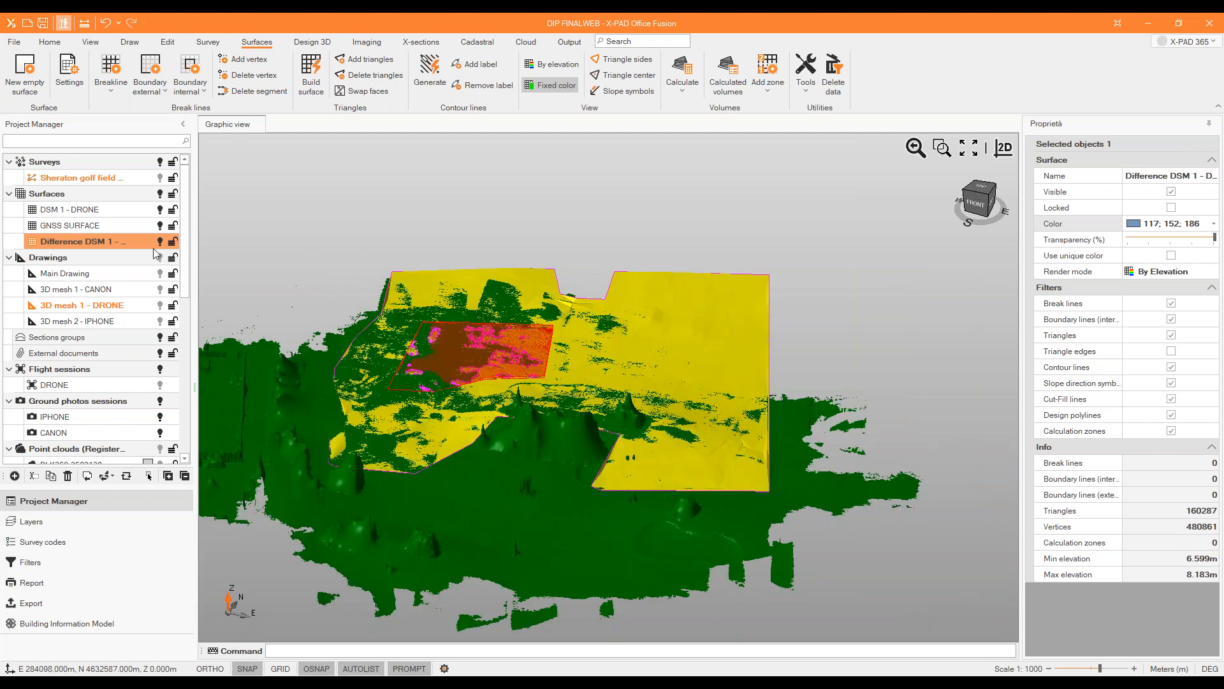
Hide GNSS SURFACE and delete the window-selected zone outline and difference surface objects from the graphic view.
left_click(160, 229)
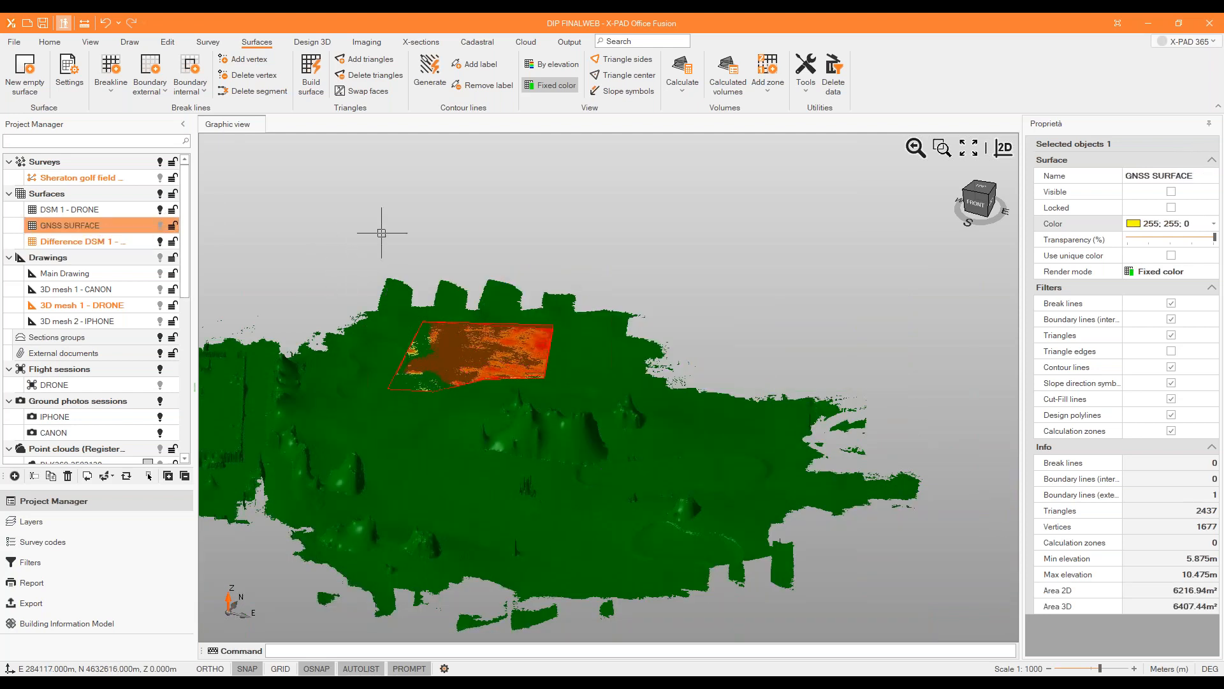
left_click_drag(426, 234, 570, 387)
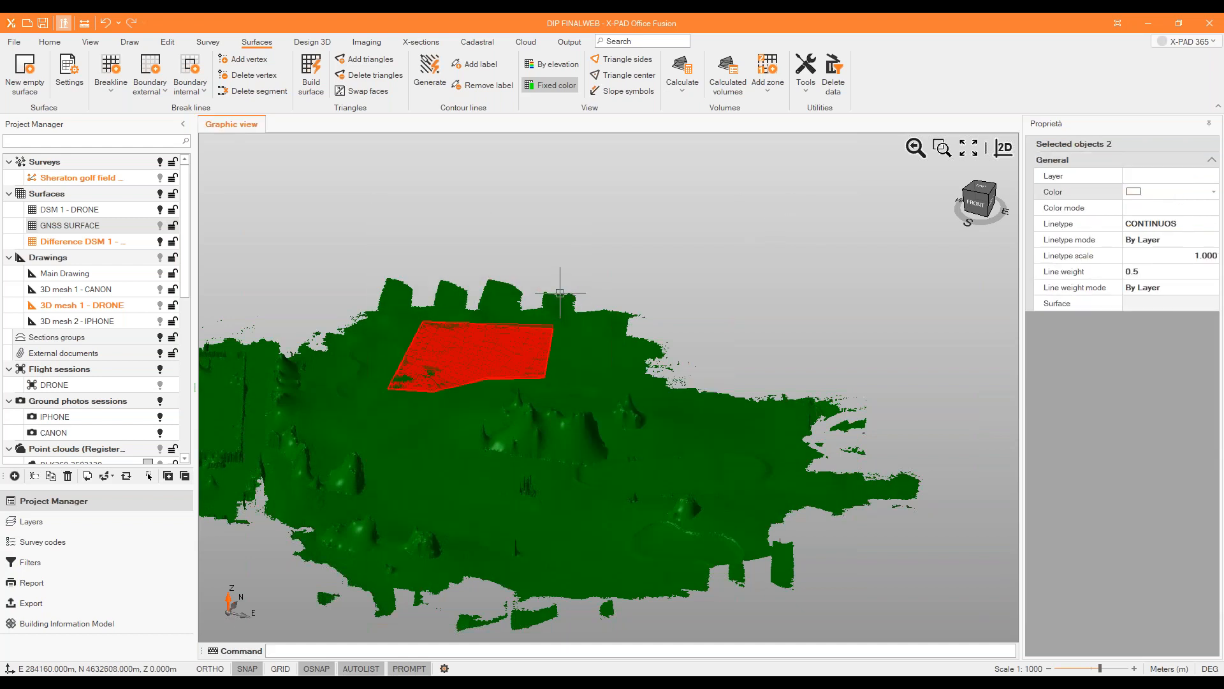
middle_click_drag(571, 265, 587, 219)
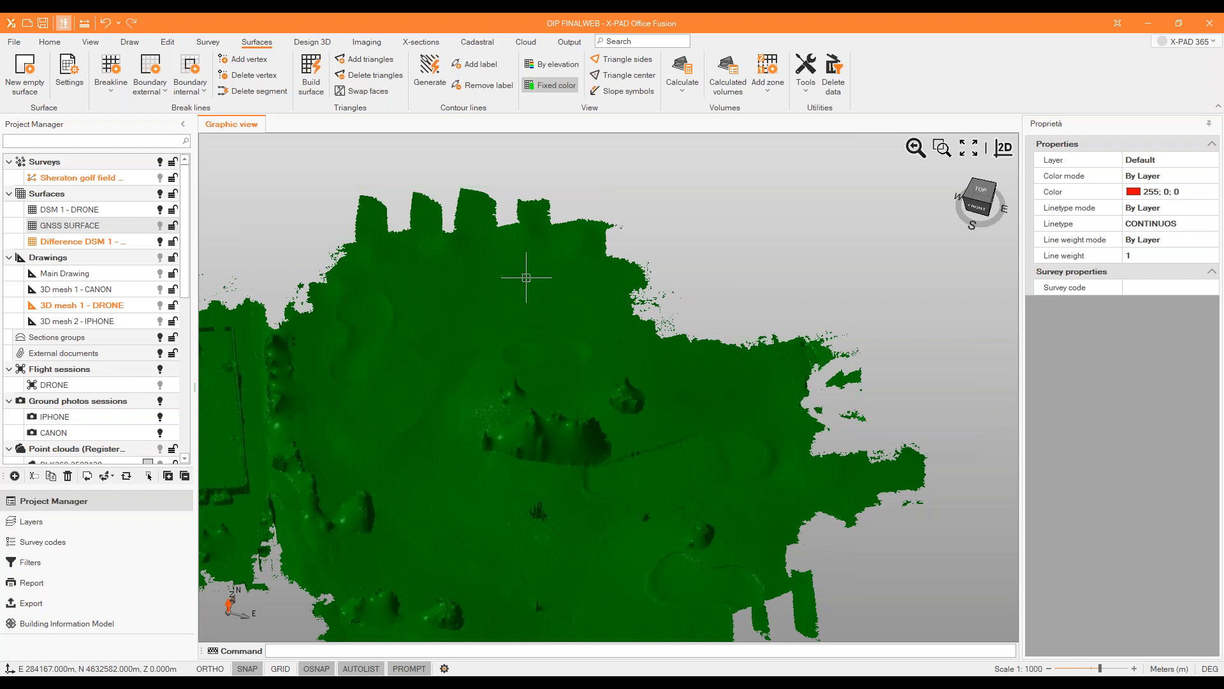
Show the 3D mesh 1 - DRONE drawing and hide the difference surface and DSM 1 - DRONE.
left_click(312, 42)
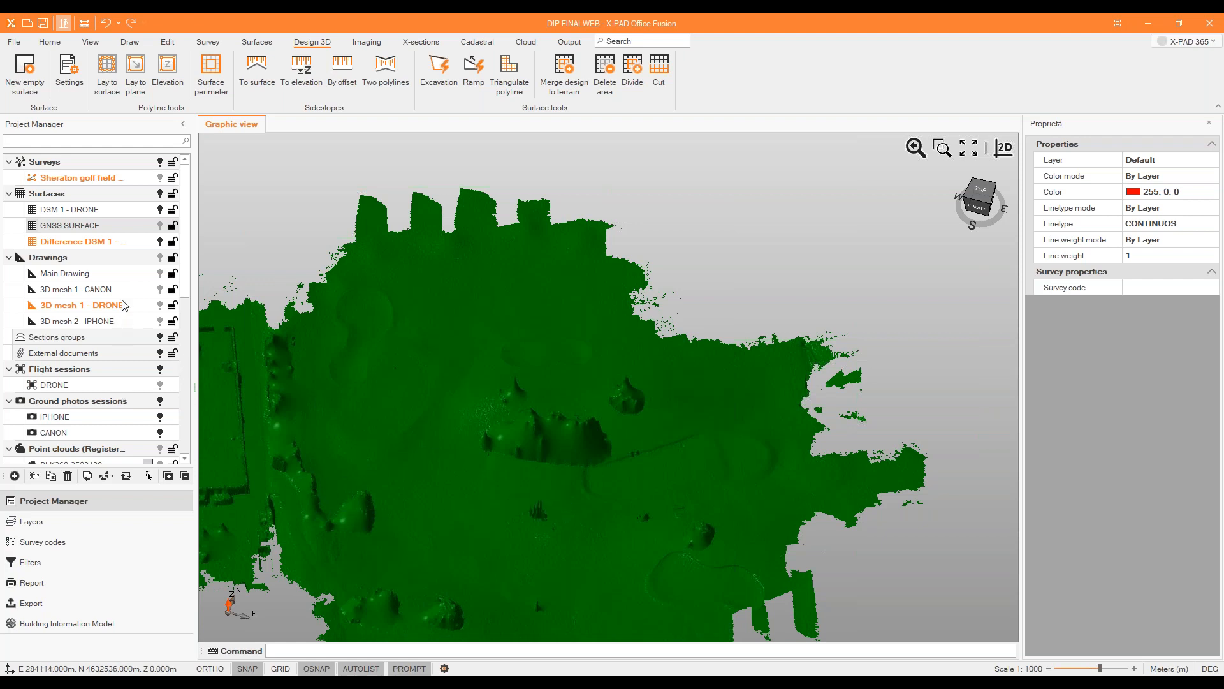
left_click(160, 308)
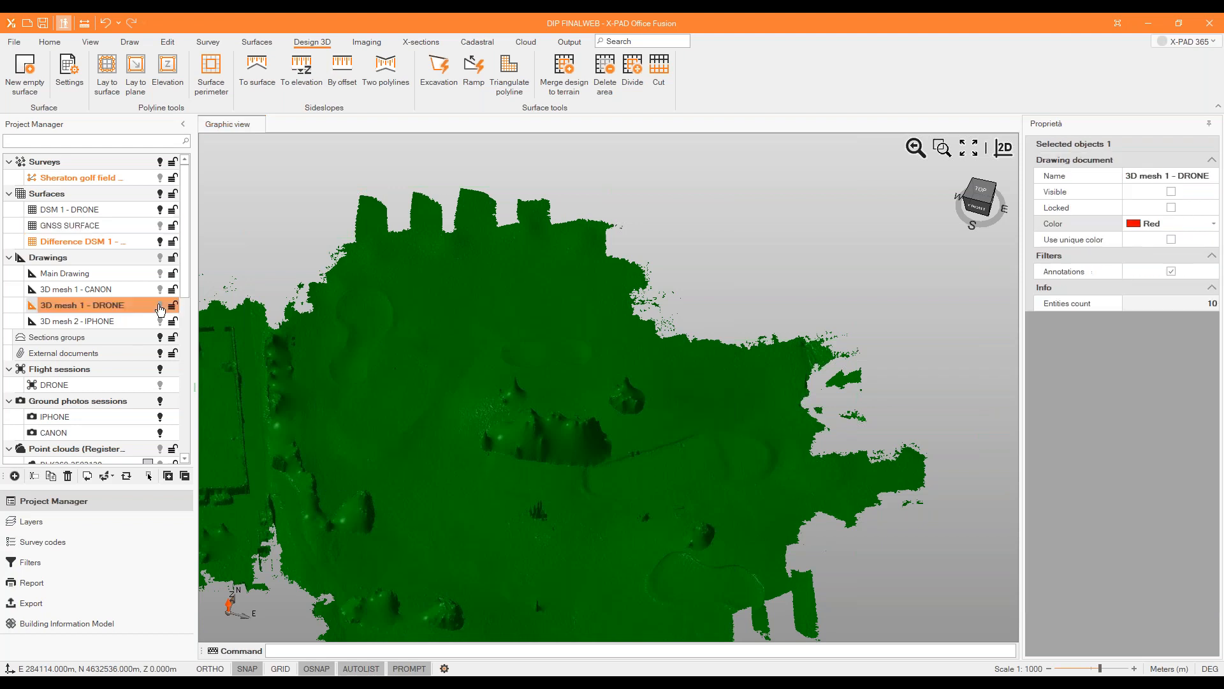
left_click(162, 246)
left_click(160, 209)
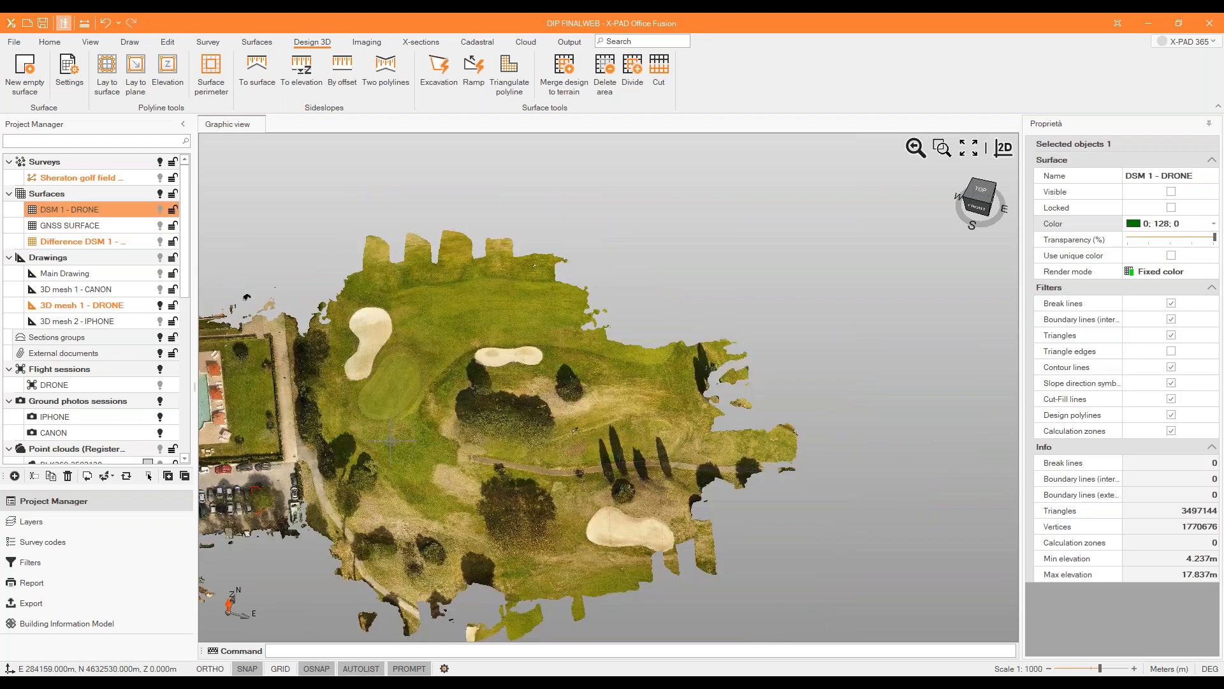
Query the coordinates and elevation of a ground point on the grass just south of the green, and close the point query.
scroll(366, 437, "up", 5)
scroll(362, 434, "up", 5)
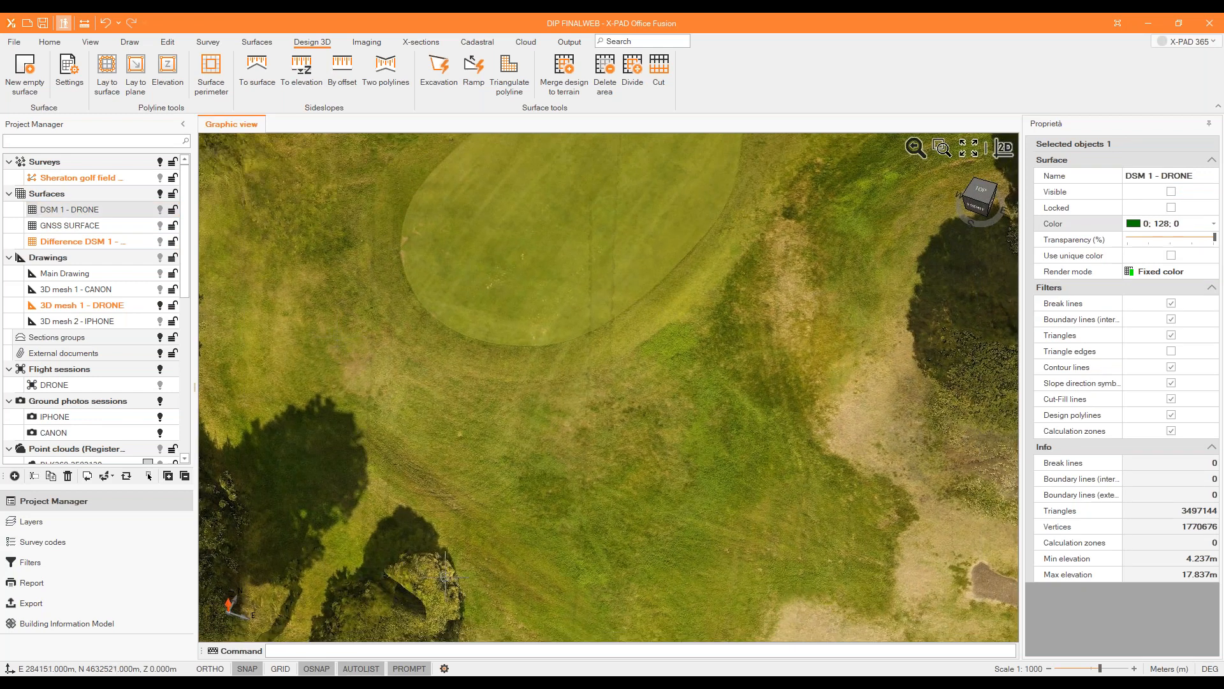
scroll(697, 531, "down", 2)
scroll(477, 418, "up", 1)
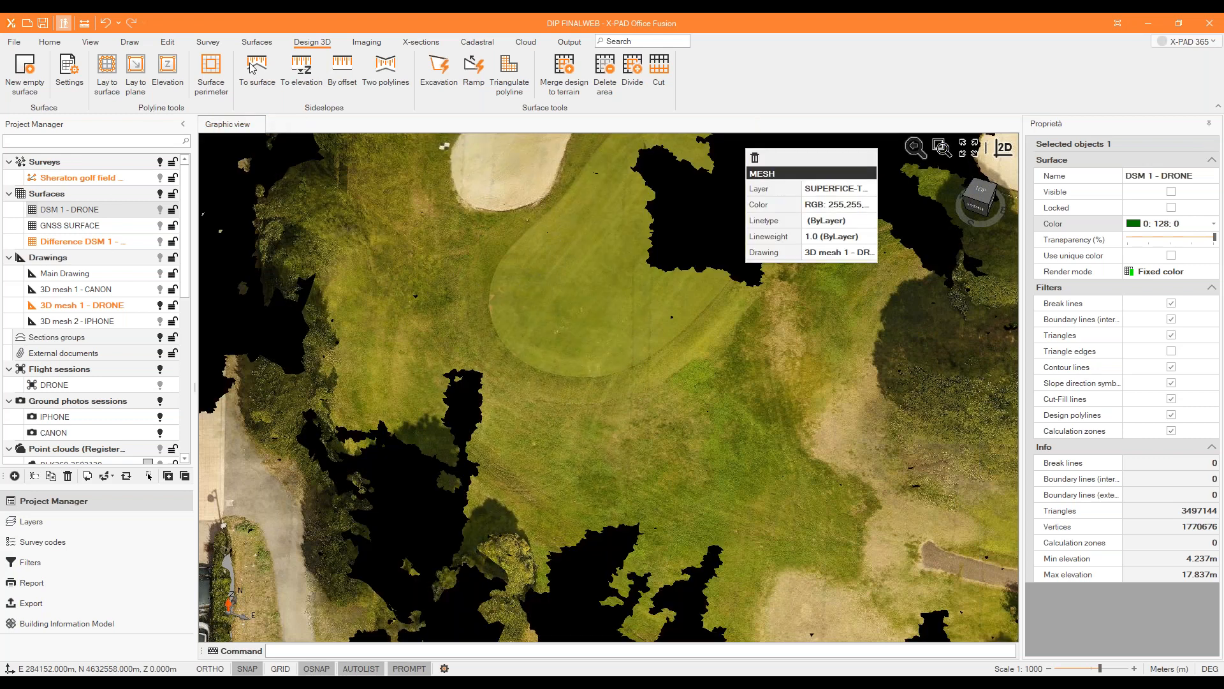
left_click(133, 43)
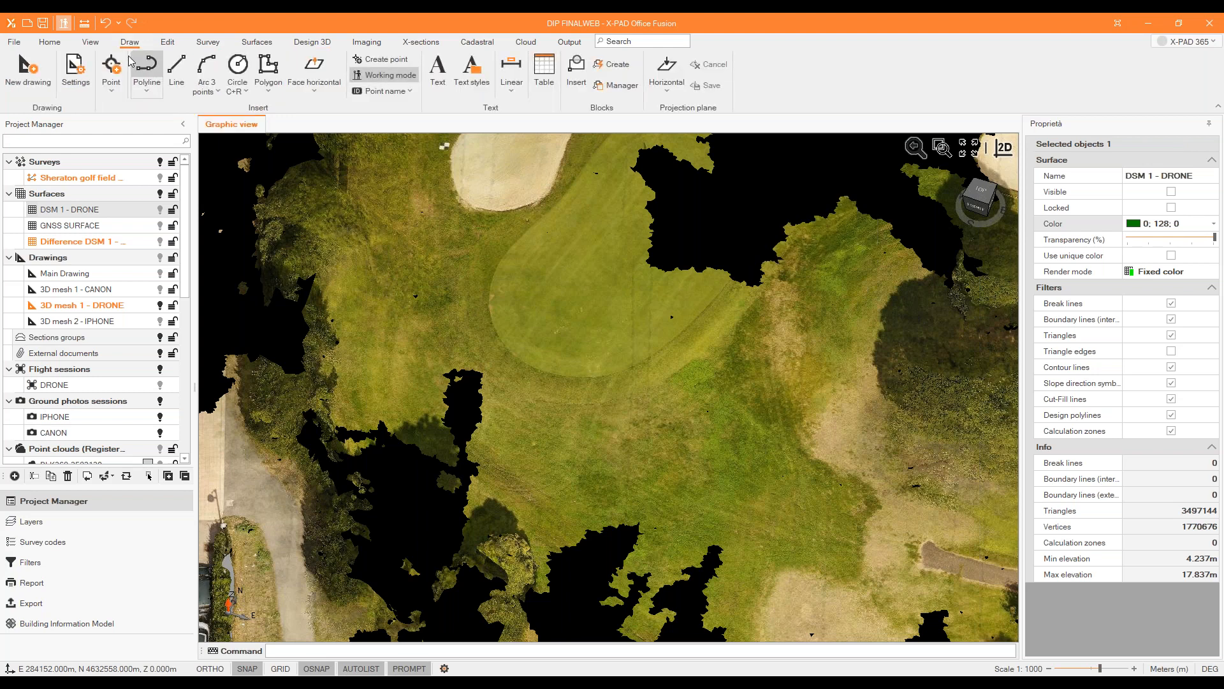
left_click(49, 42)
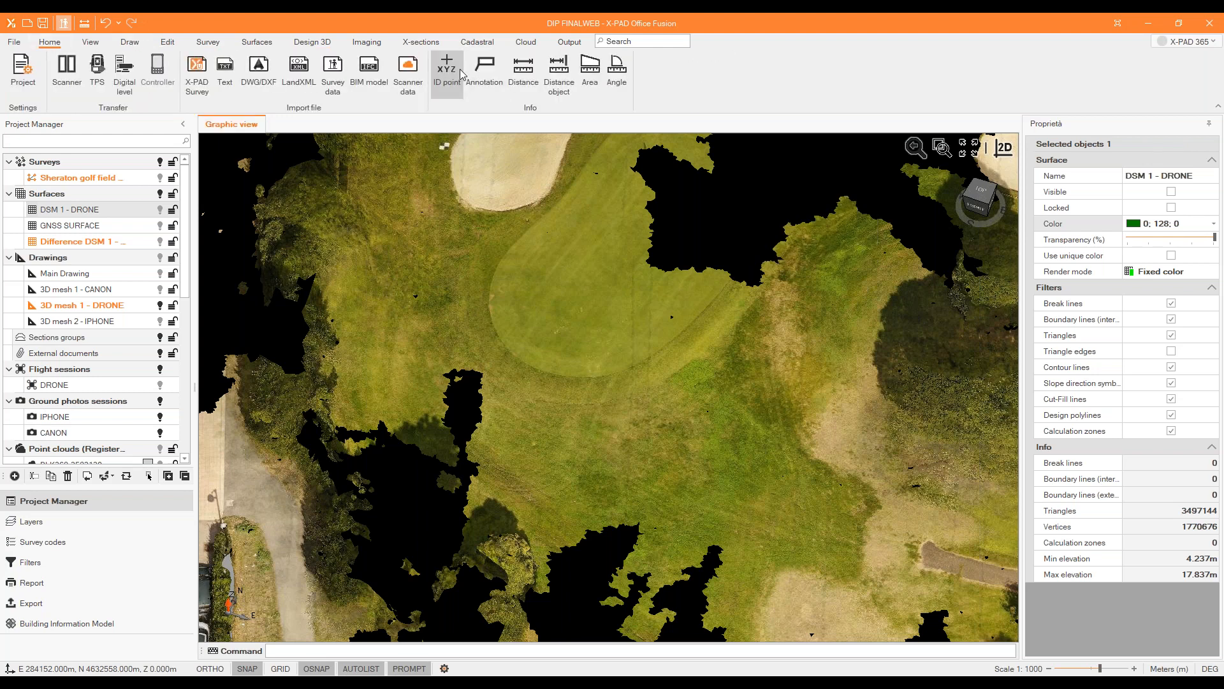
left_click(449, 75)
left_click(510, 402)
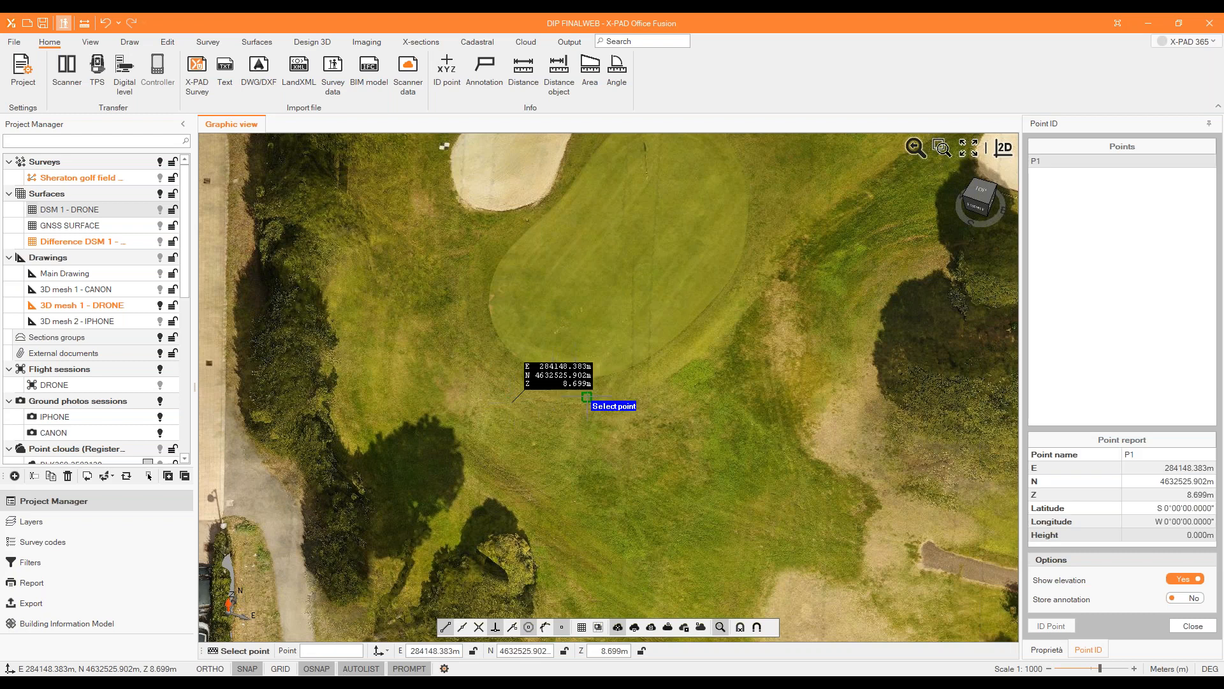
key("Escape")
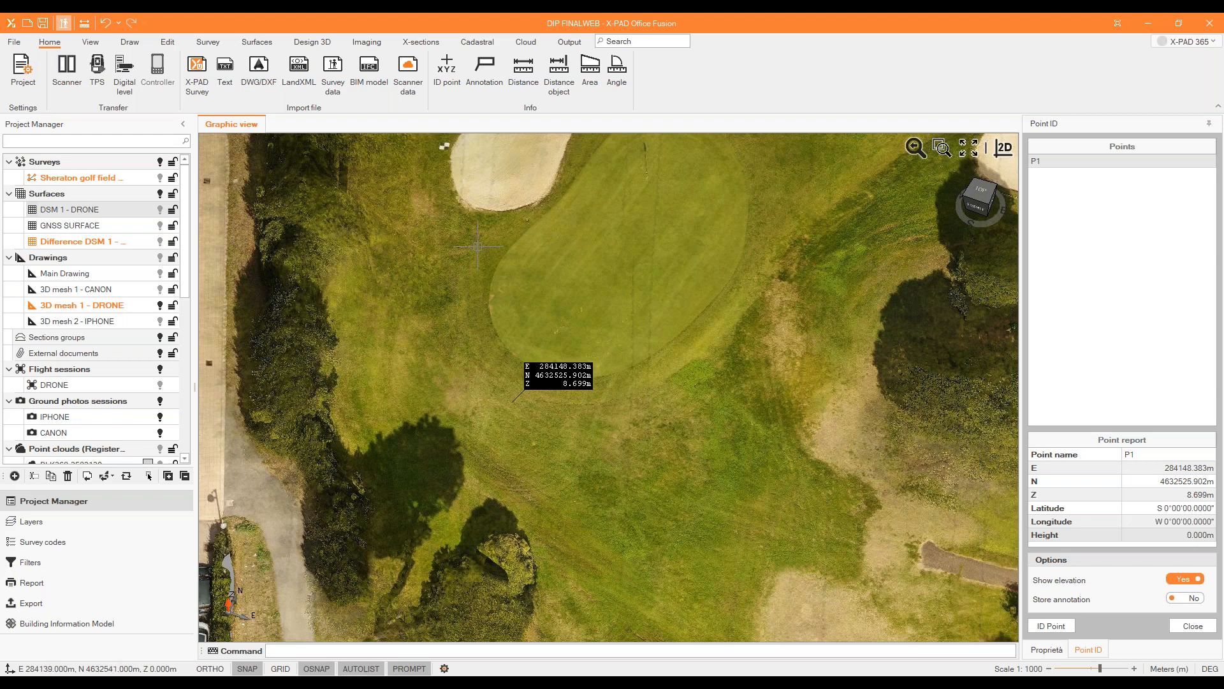
left_click(1193, 625)
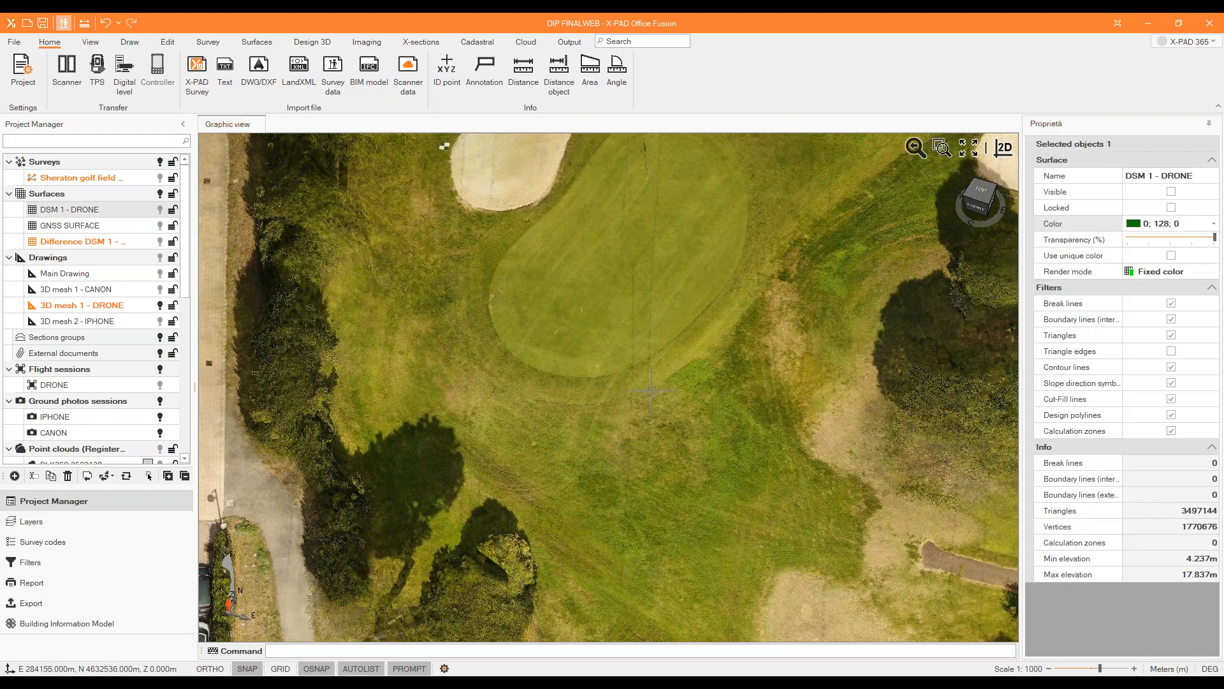
In the 2D view, draw a closed, kidney-shaped polyline of 19 points at elevation 9 m on the grass south of the green.
left_click(129, 44)
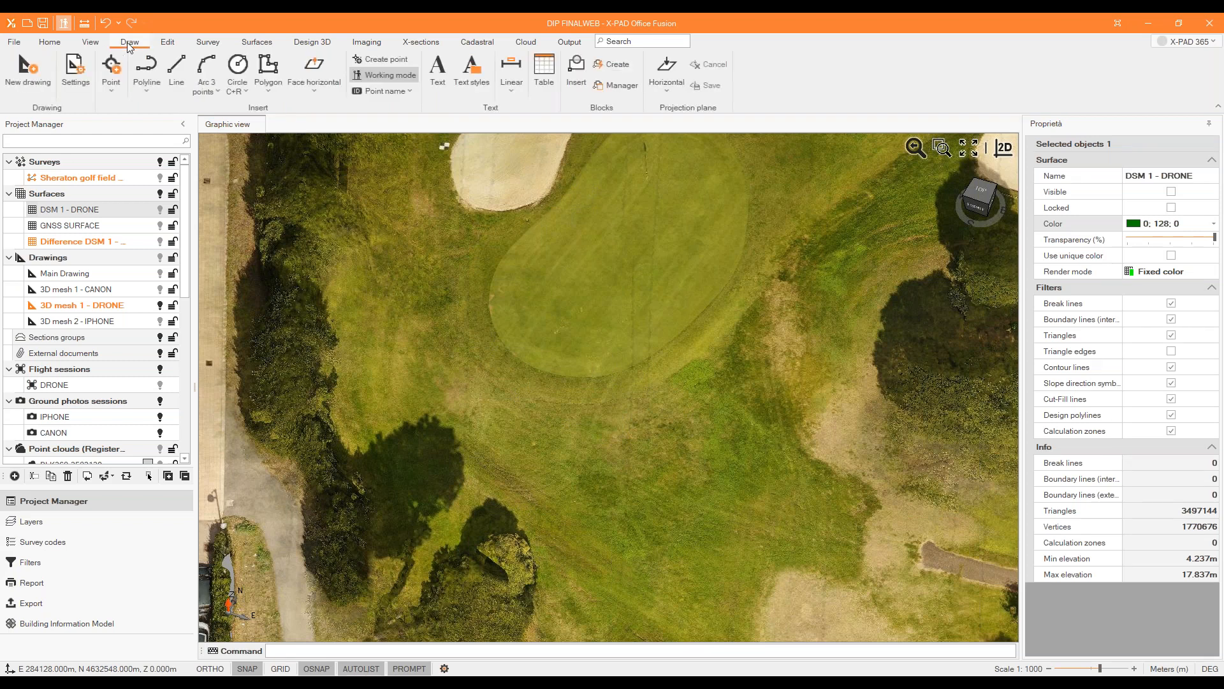
left_click(143, 75)
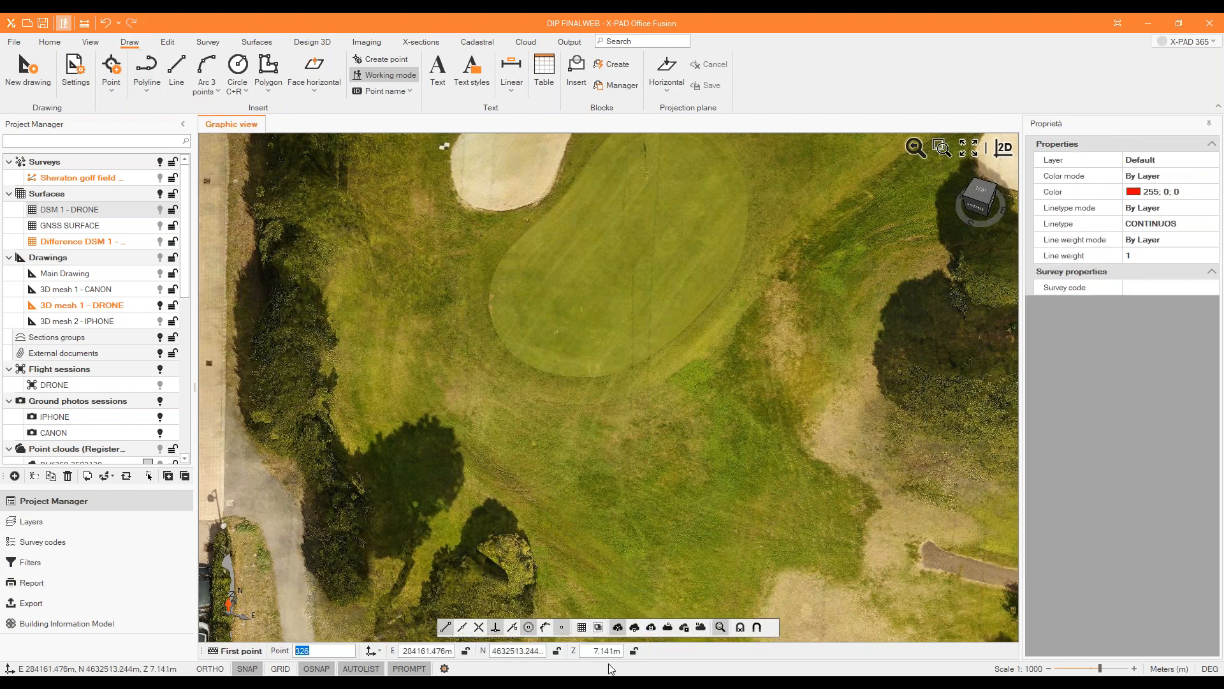
left_click(596, 655)
type("9")
scroll(475, 425, "up", 3)
scroll(437, 415, "down", 4)
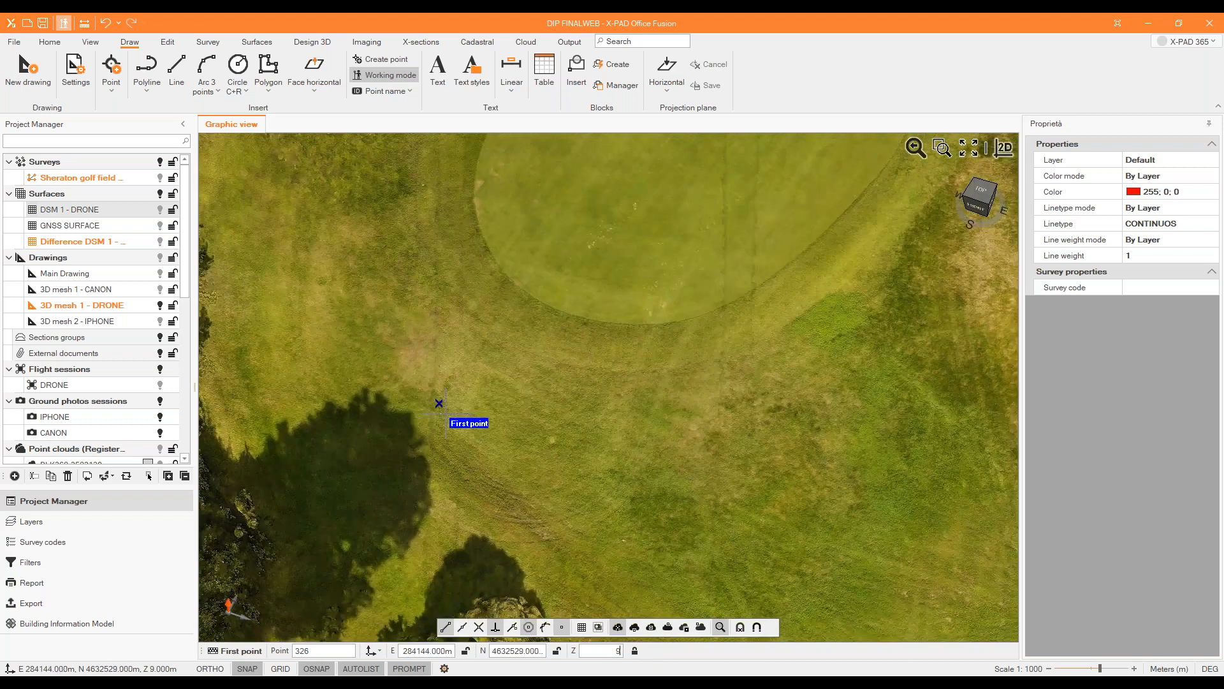
scroll(440, 452, "up", 4)
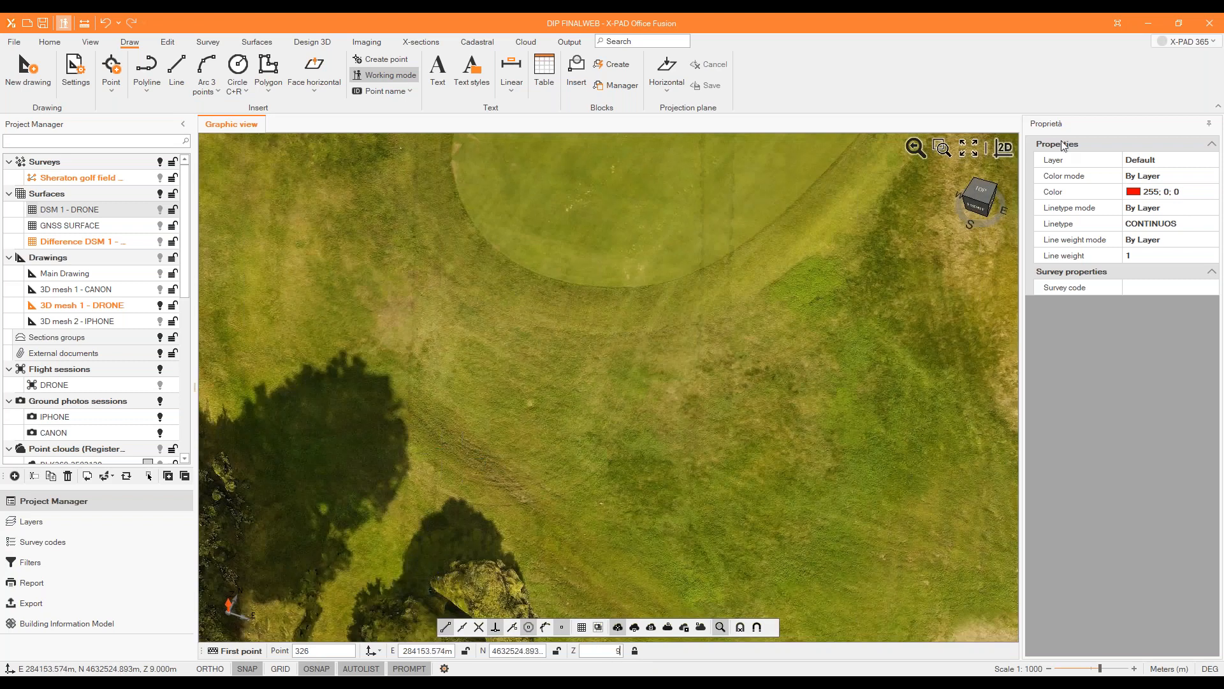
left_click(1004, 148)
scroll(639, 333, "up", 3)
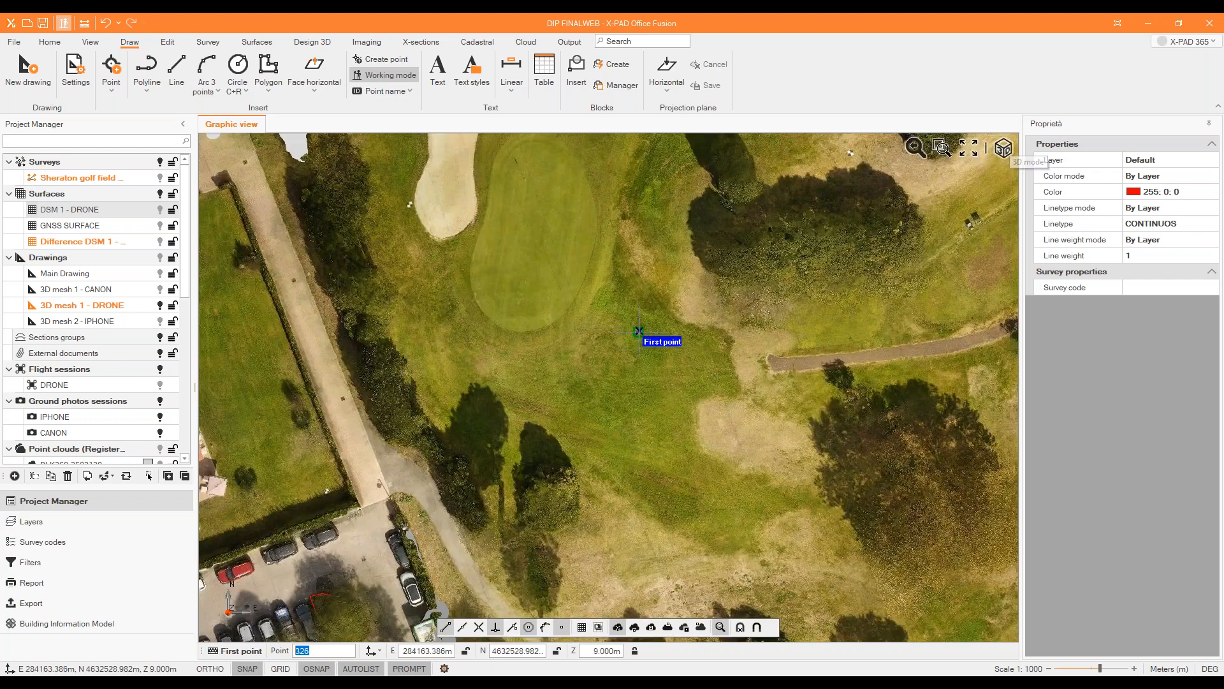
scroll(572, 413, "up", 2)
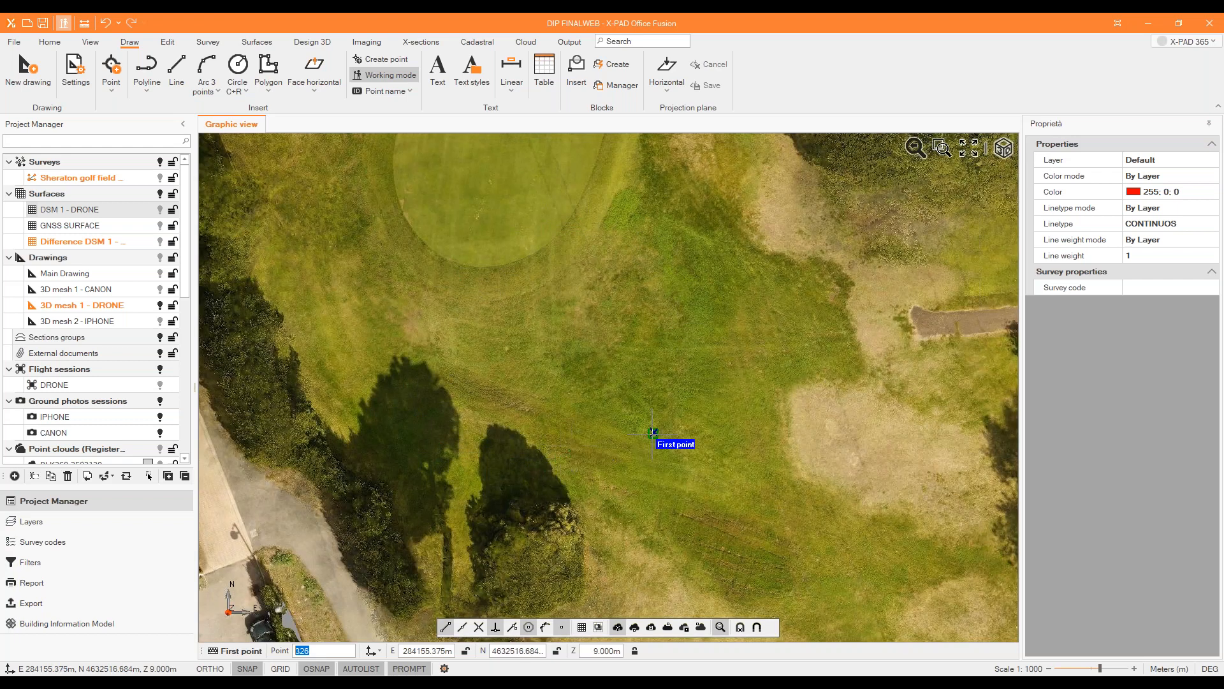
left_click(490, 410)
left_click(461, 387)
left_click(456, 352)
left_click(477, 312)
left_click(508, 298)
left_click(528, 299)
left_click(572, 319)
left_click(610, 313)
left_click(657, 302)
left_click(669, 303)
left_click(687, 314)
left_click(700, 344)
left_click(707, 370)
left_click(708, 407)
left_click(699, 419)
left_click(659, 424)
left_click(637, 418)
left_click(611, 401)
left_click(587, 399)
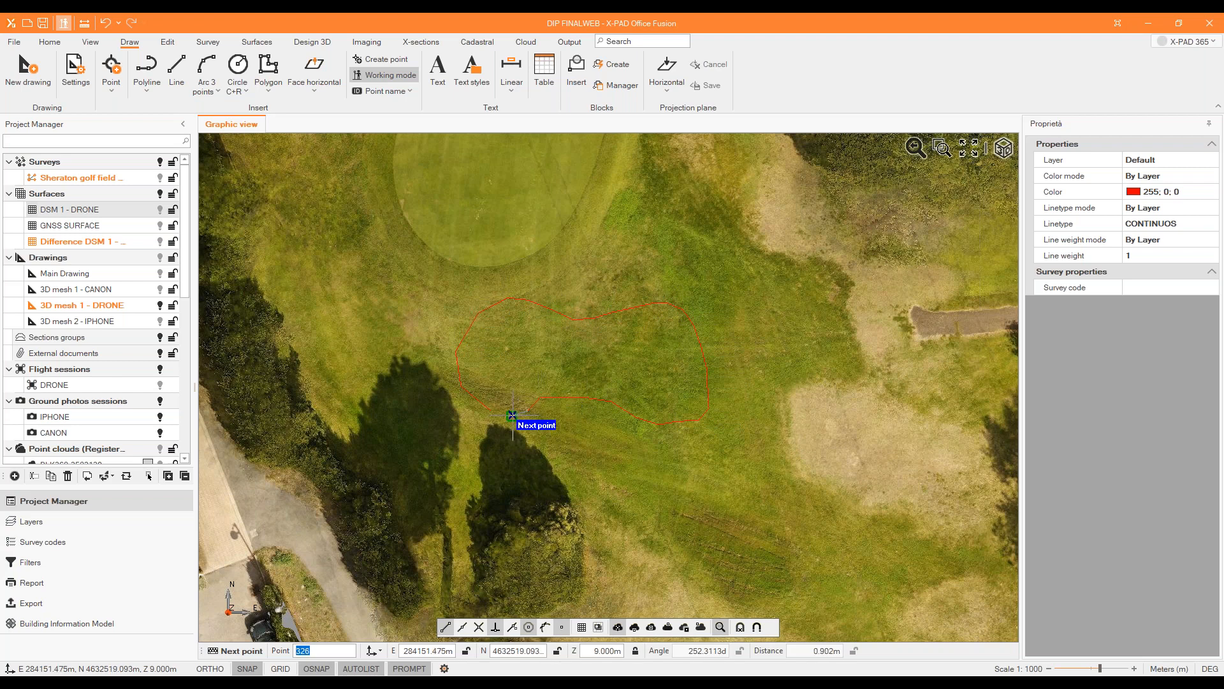
right_click(504, 378)
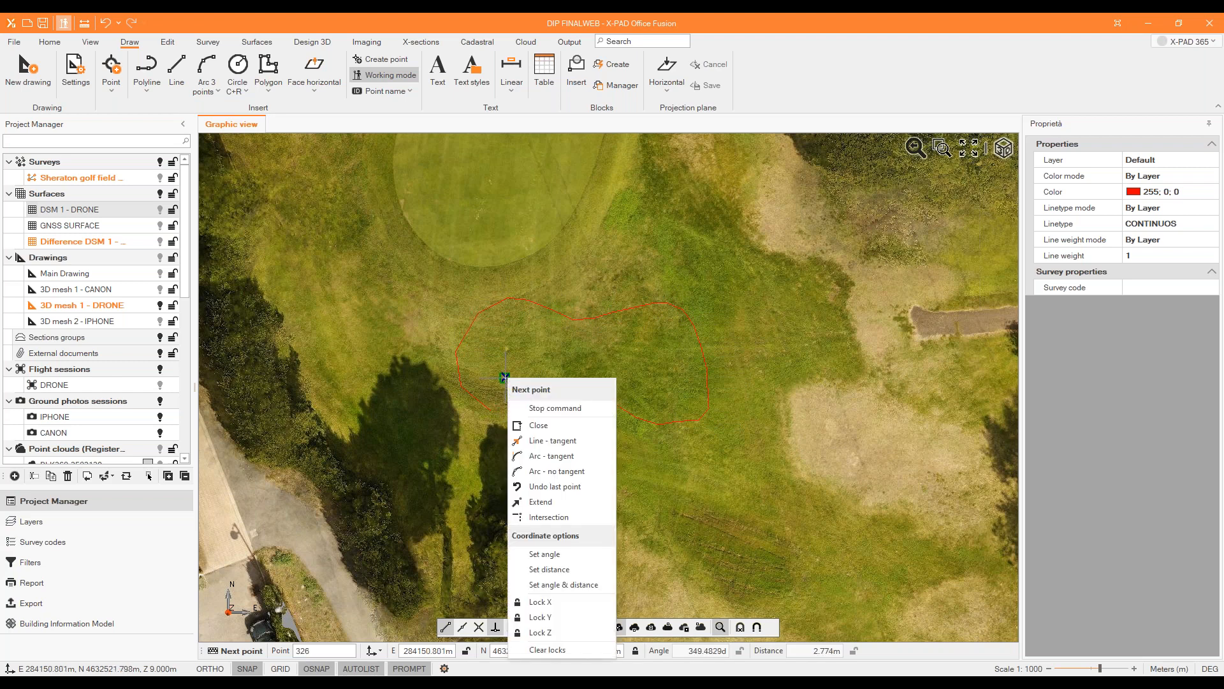
left_click(537, 425)
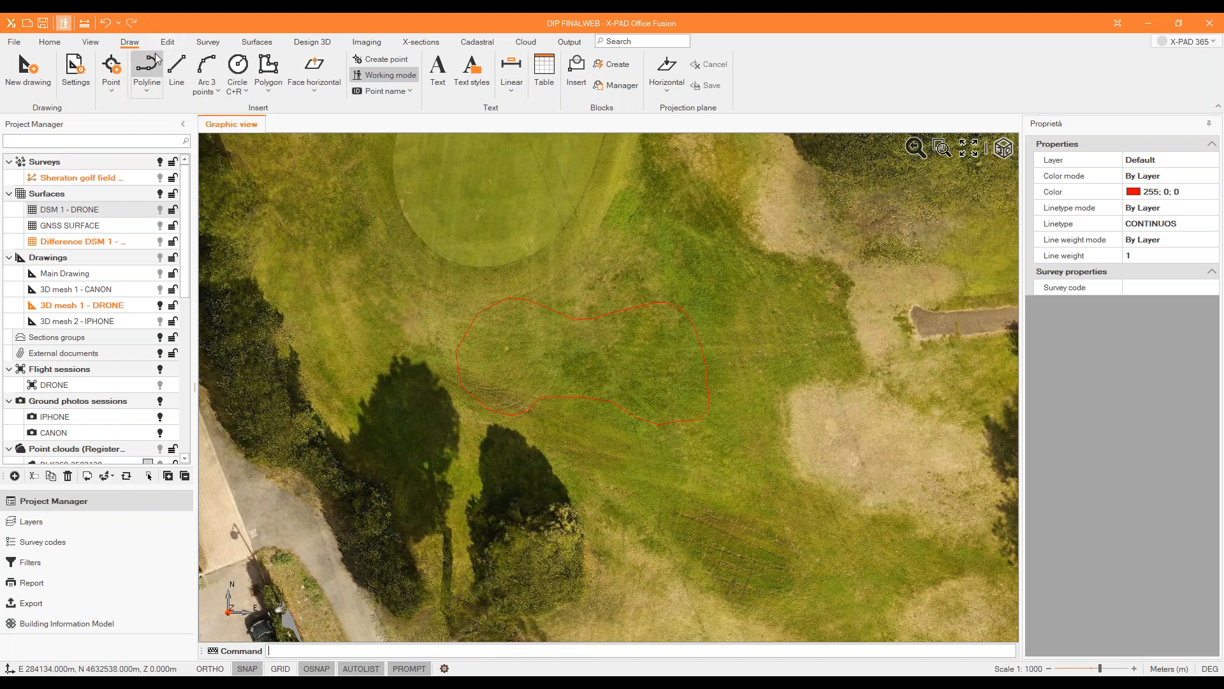
Start another polyline at elevation 9 m, with its first point just northwest of the kidney-shaped outline.
left_click(146, 73)
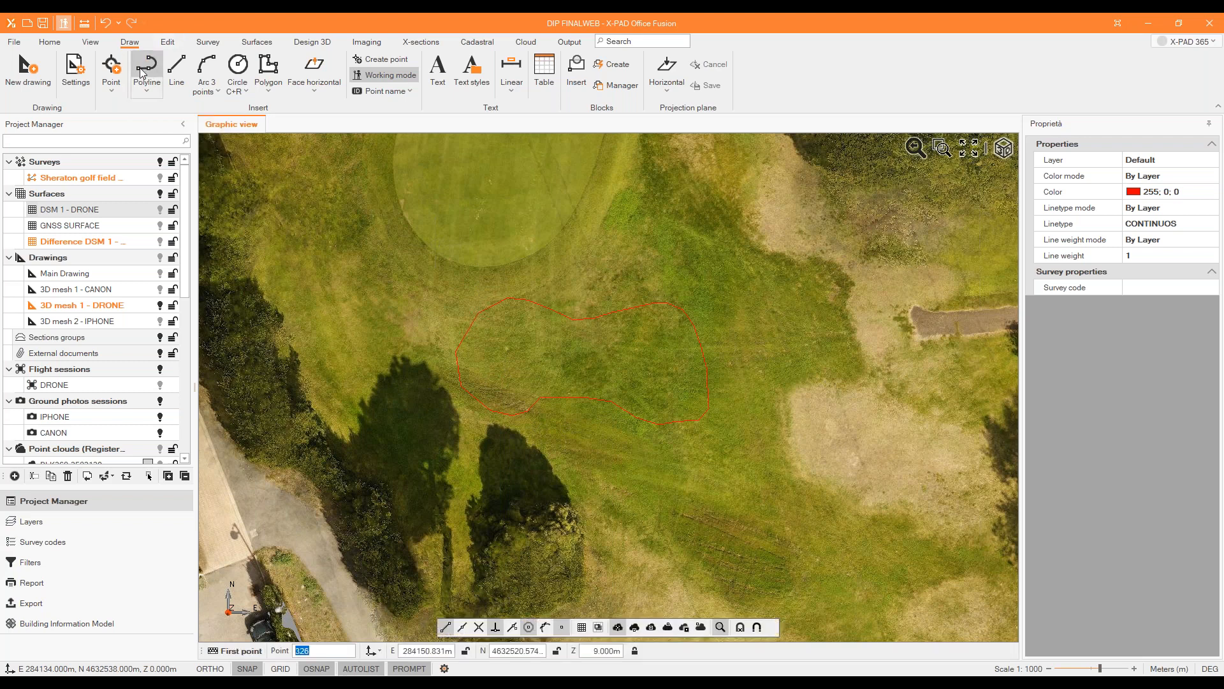
left_click(435, 296)
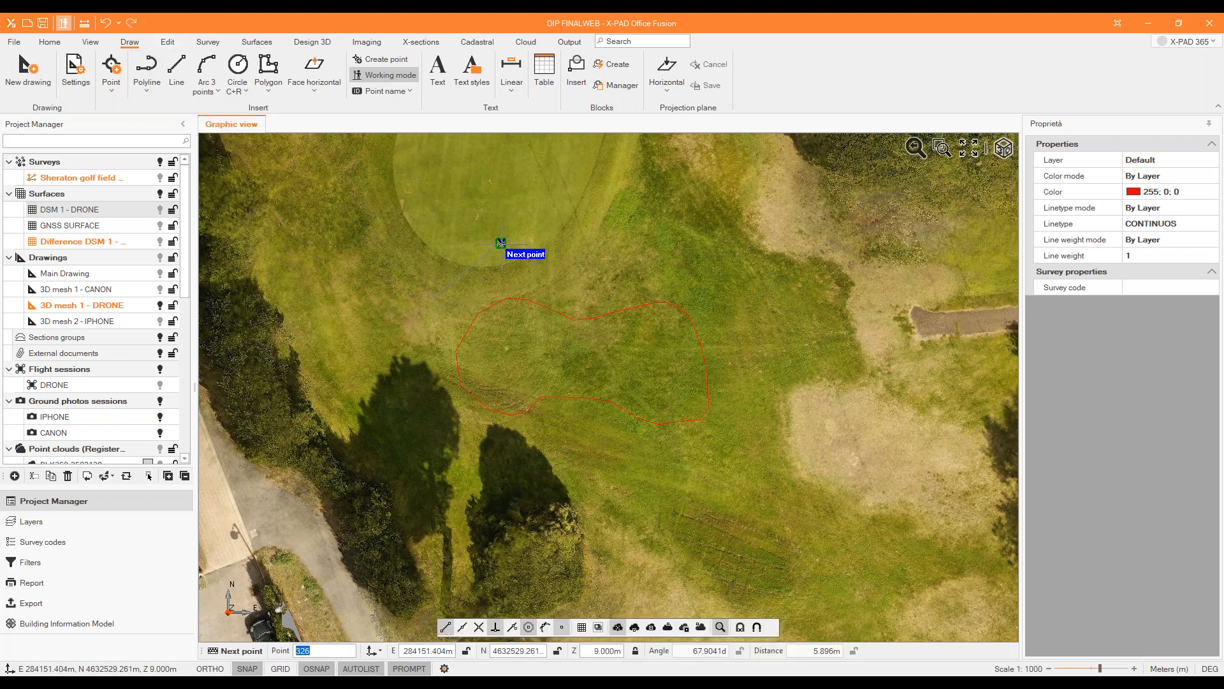
right_click(502, 245)
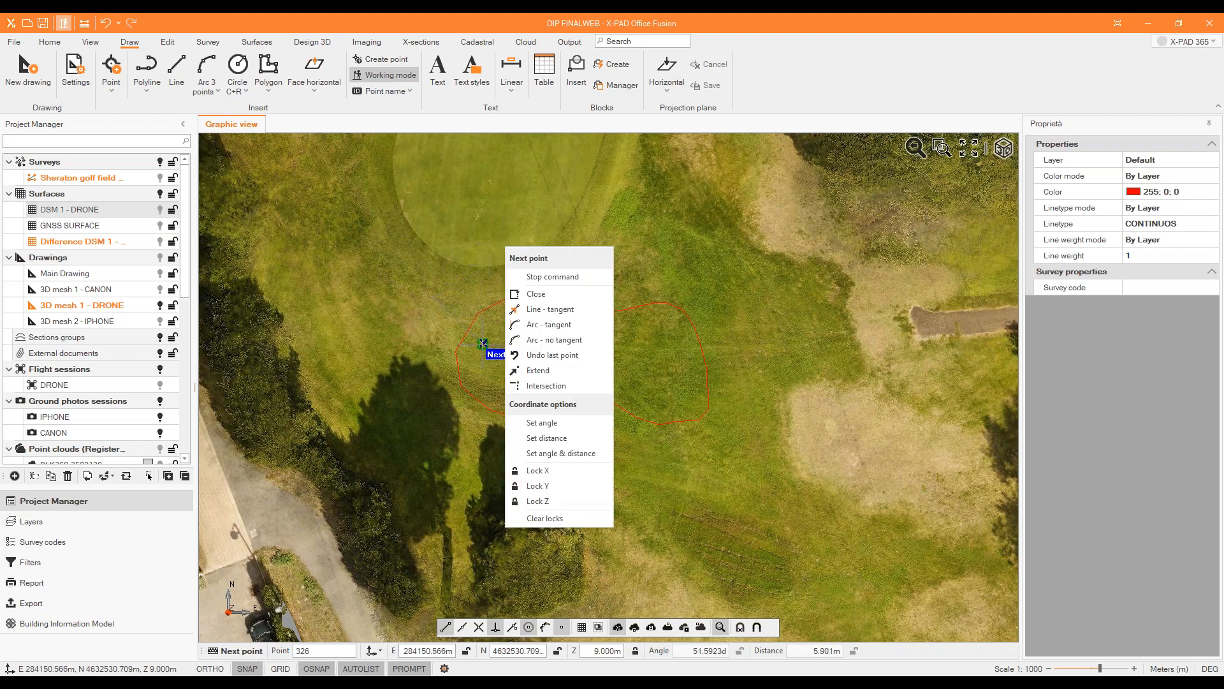
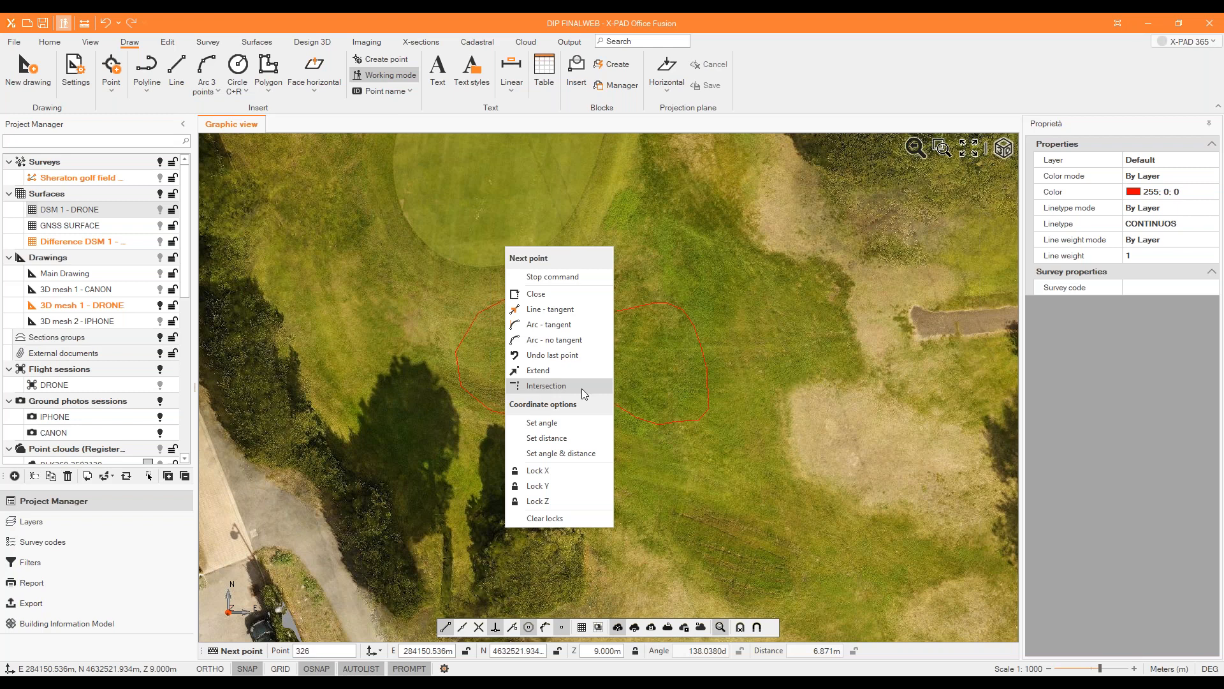
left_click(465, 272)
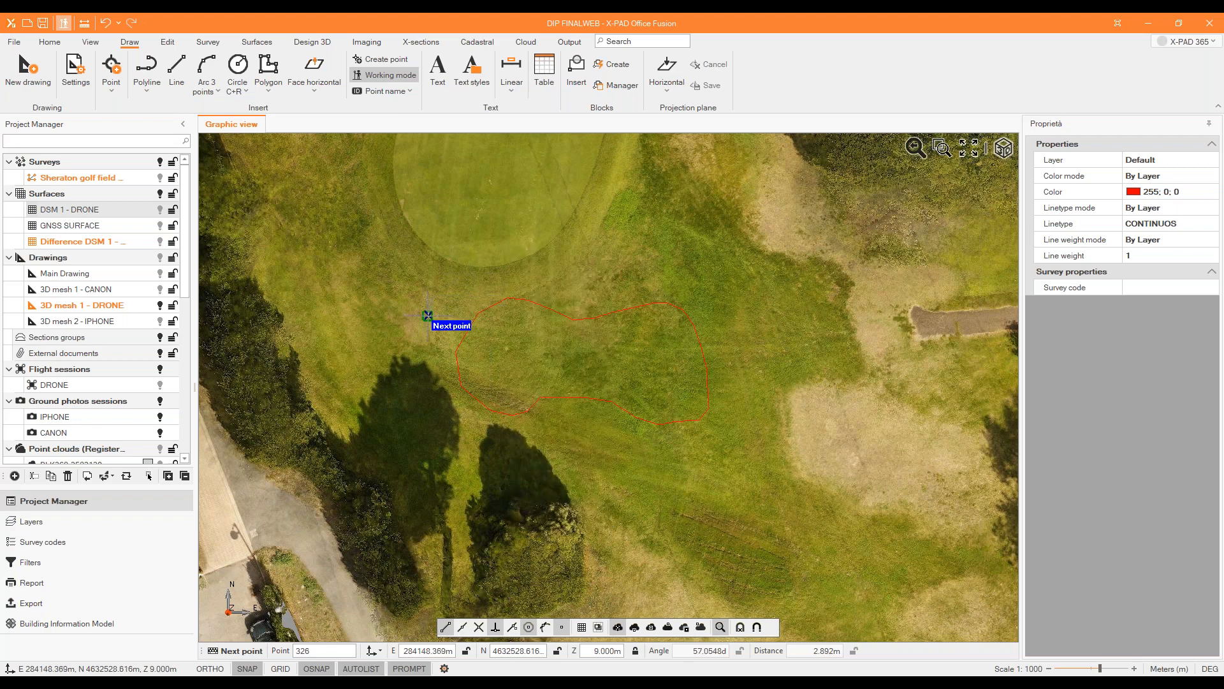
key("Escape")
left_click(147, 68)
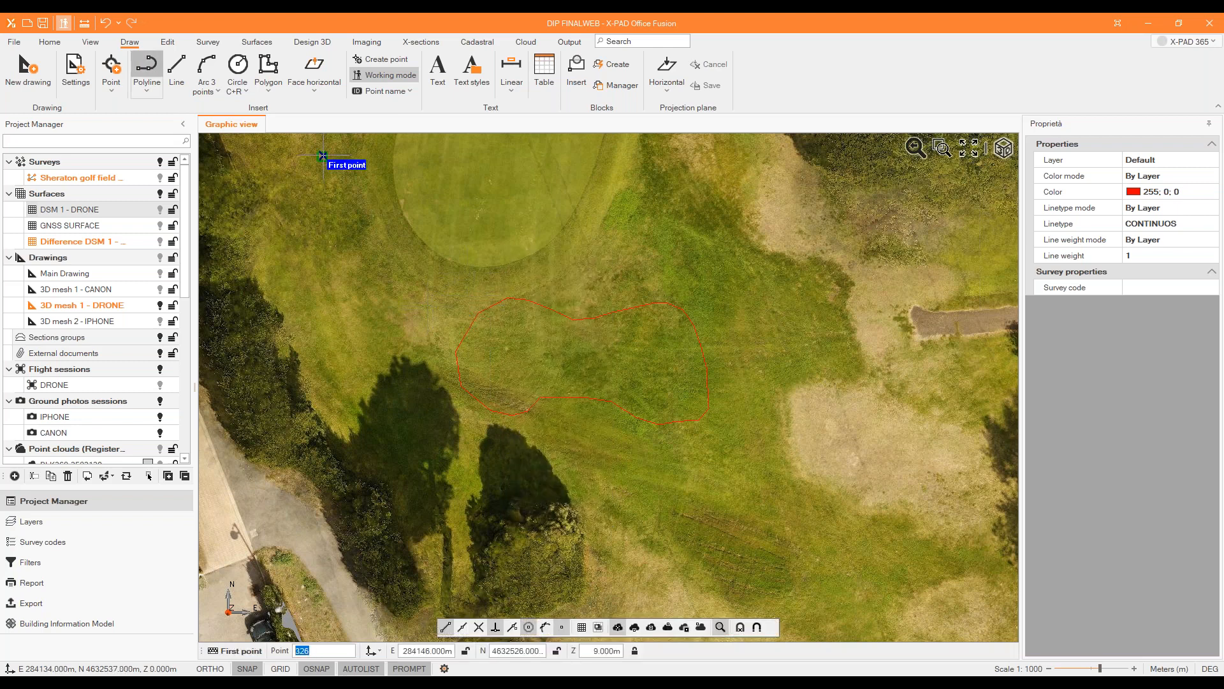
left_click(632, 651)
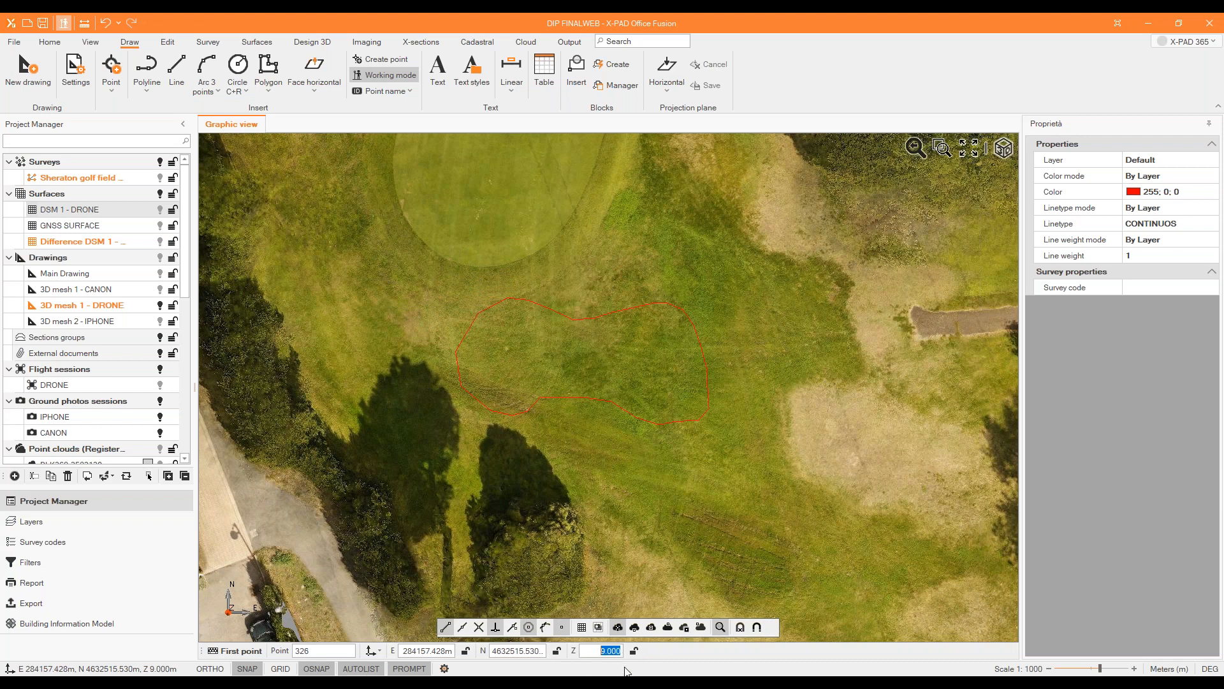
key("Escape")
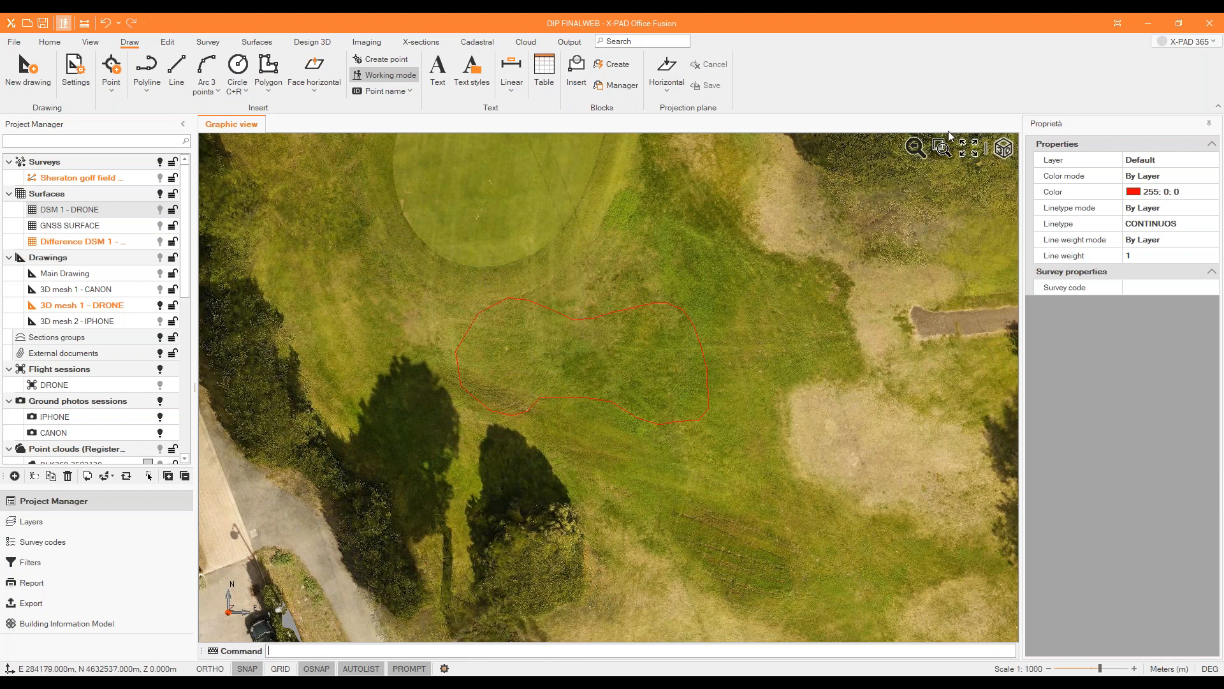
In the 3D view, lay the kidney-shaped polyline onto the DSM 1 - DRONE surface.
left_click(1003, 148)
middle_click_drag(733, 408, 672, 345)
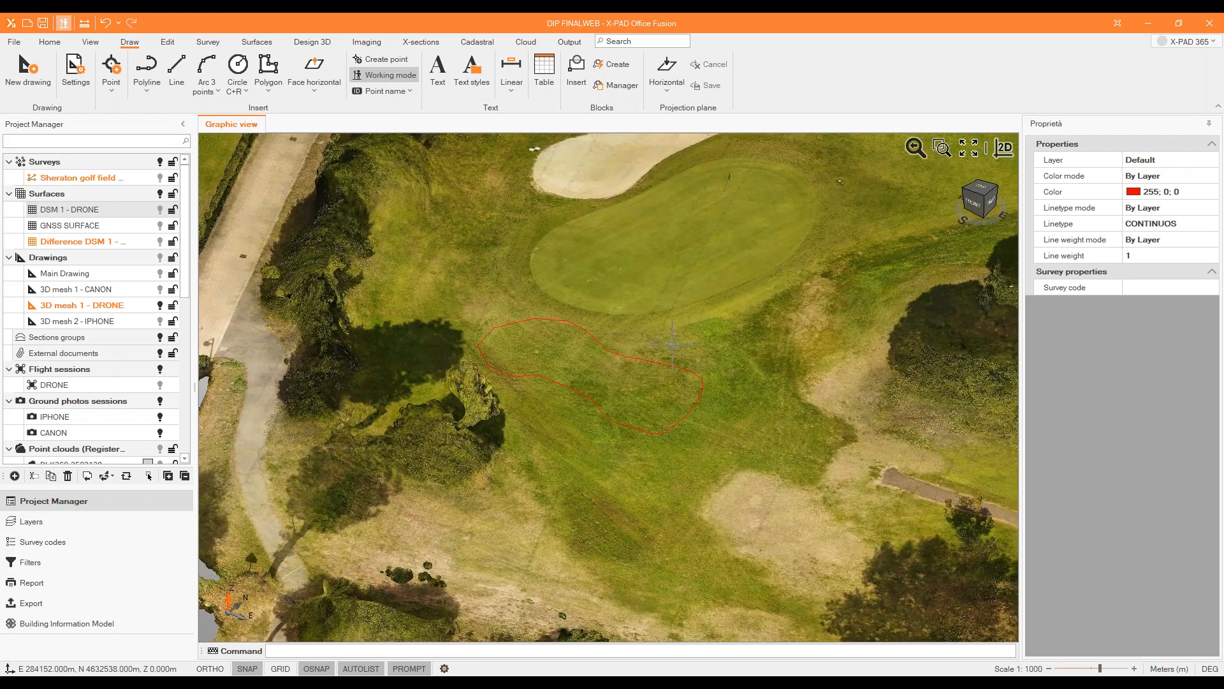
left_click(325, 43)
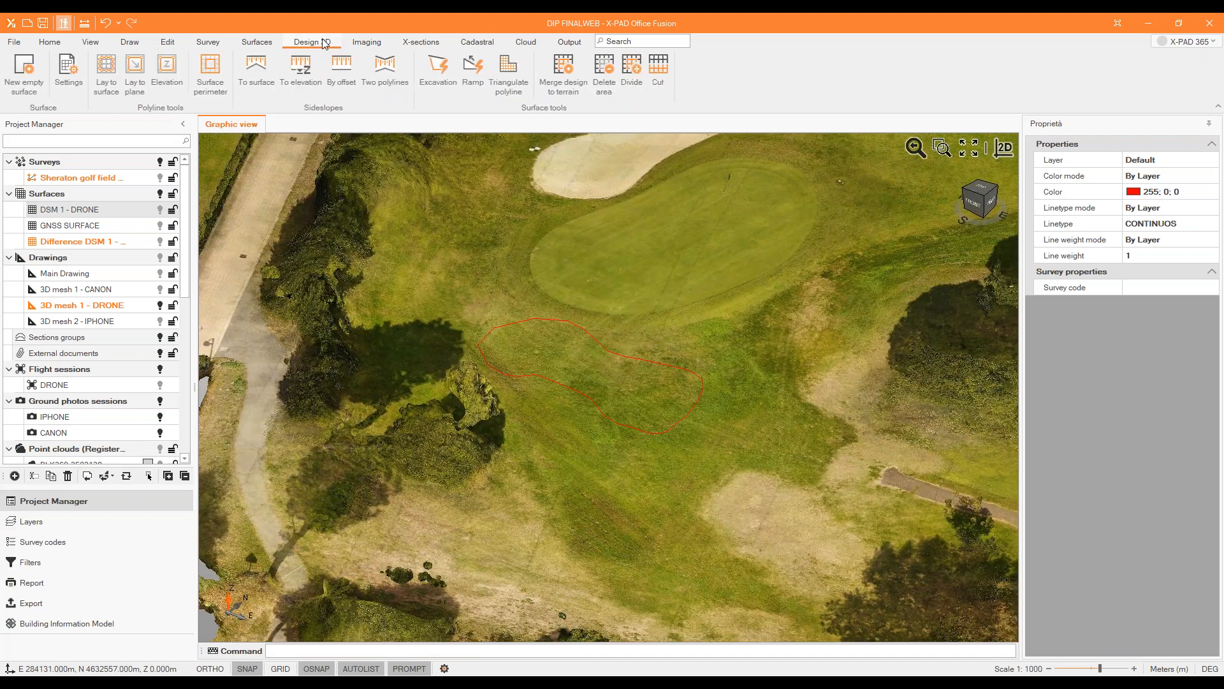
left_click(107, 71)
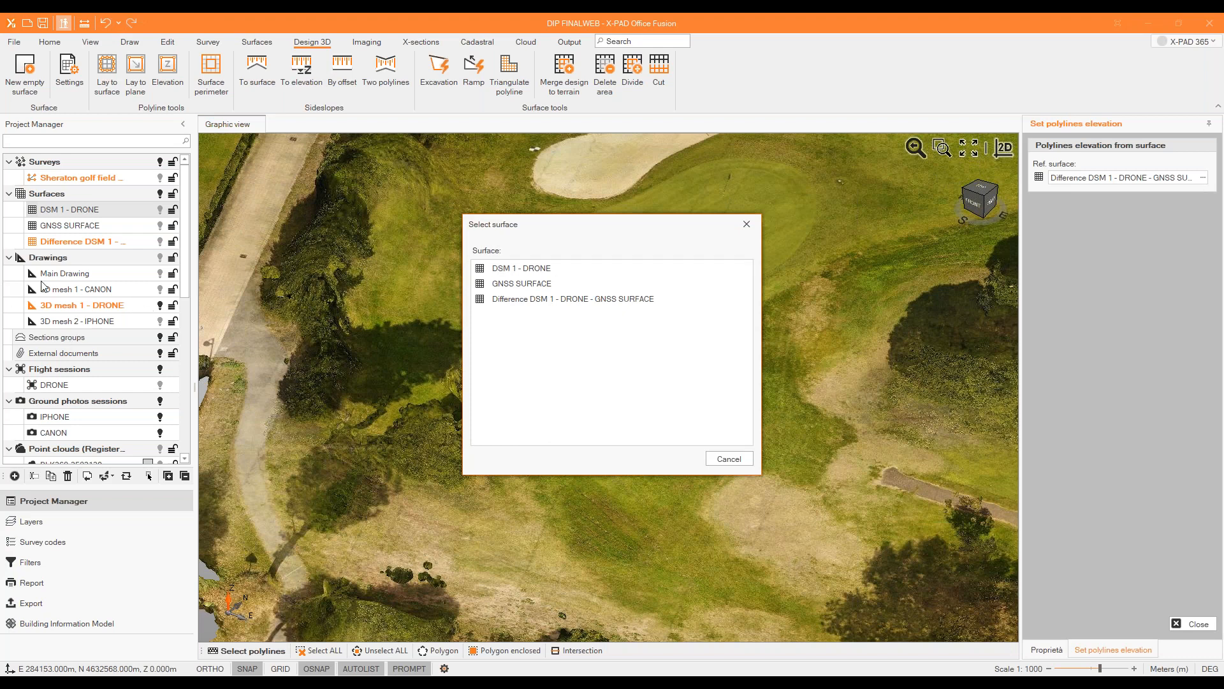
double_click(523, 269)
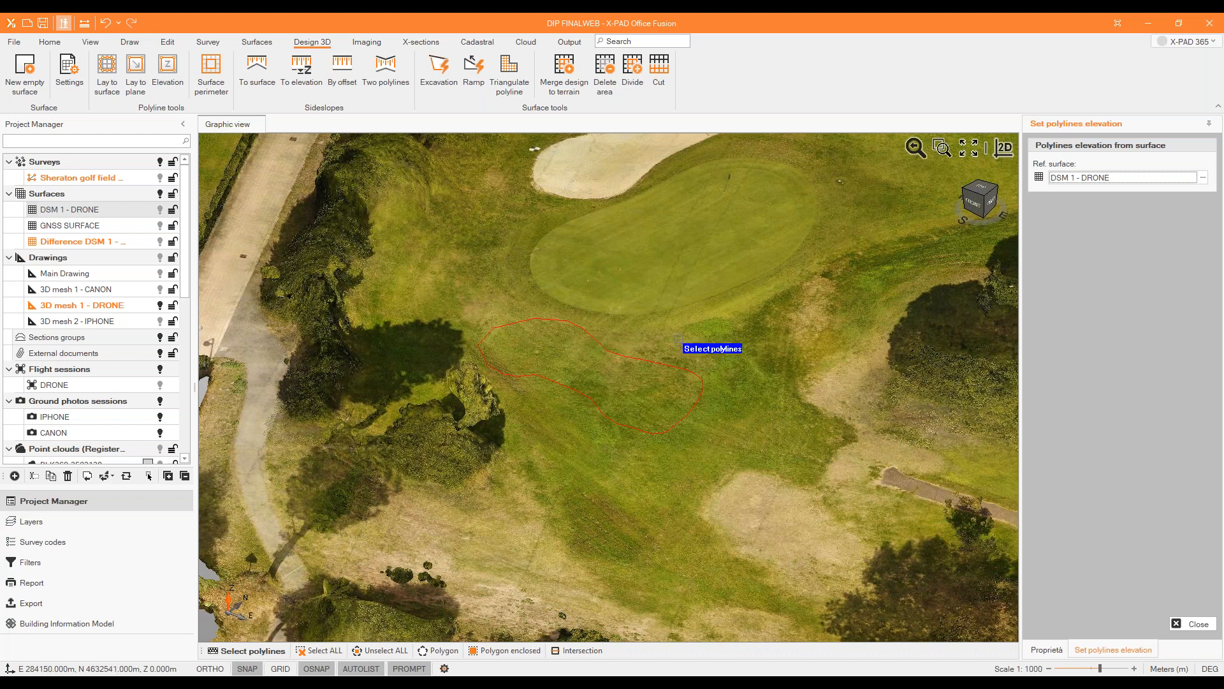
left_click(676, 367)
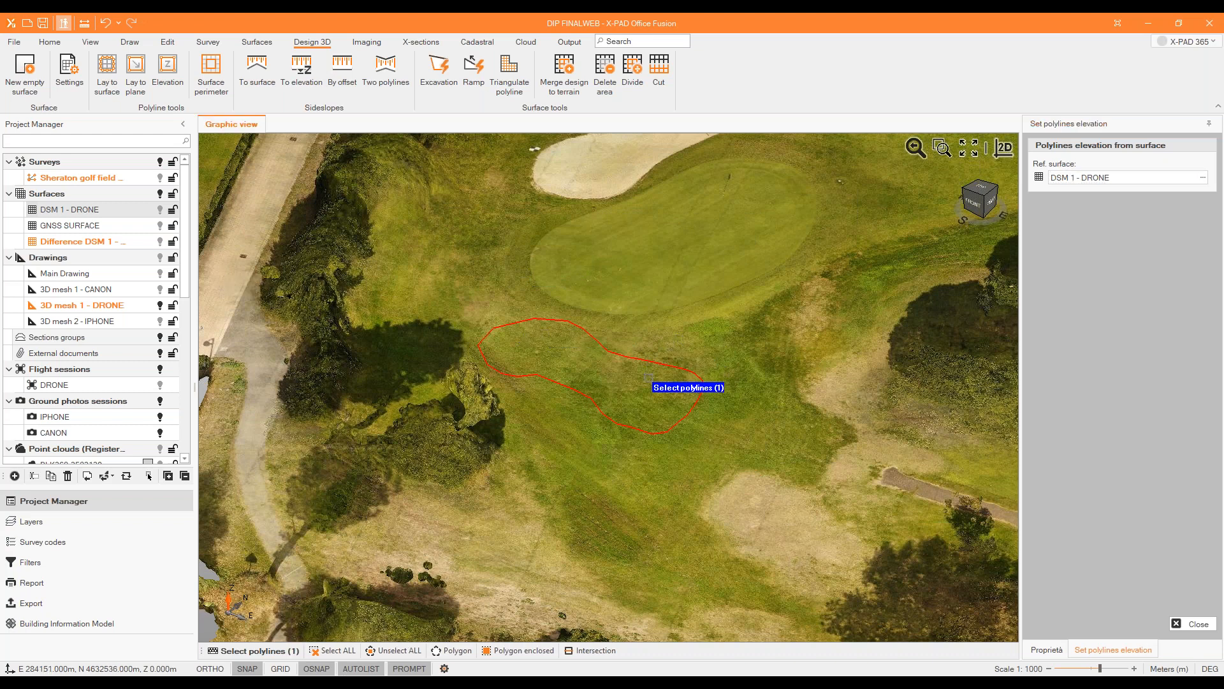
right_click(649, 377)
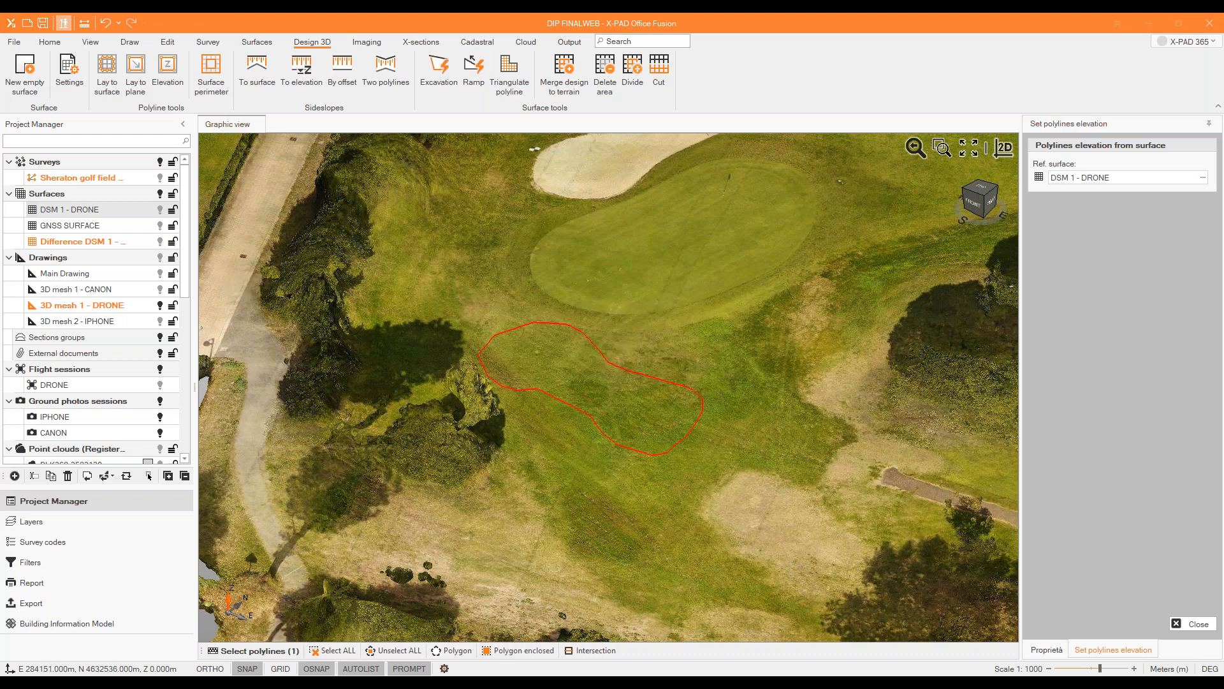
left_click(624, 387)
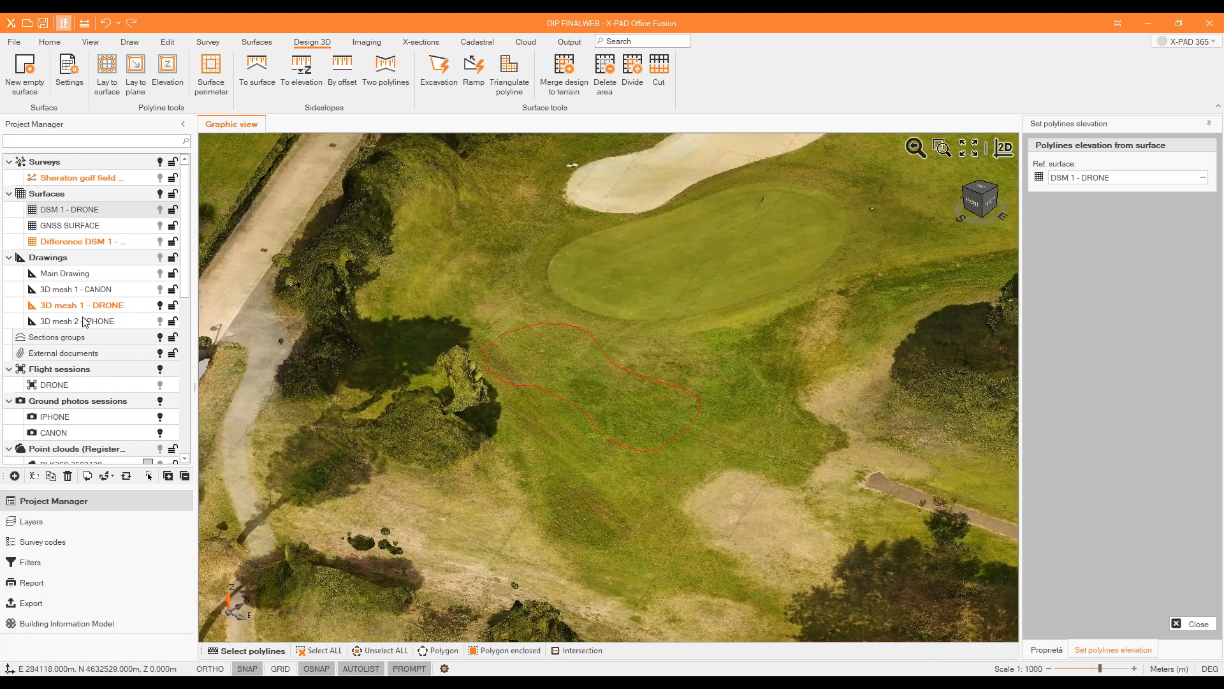
Create a new drawing named Brunker in the project.
right_click(84, 321)
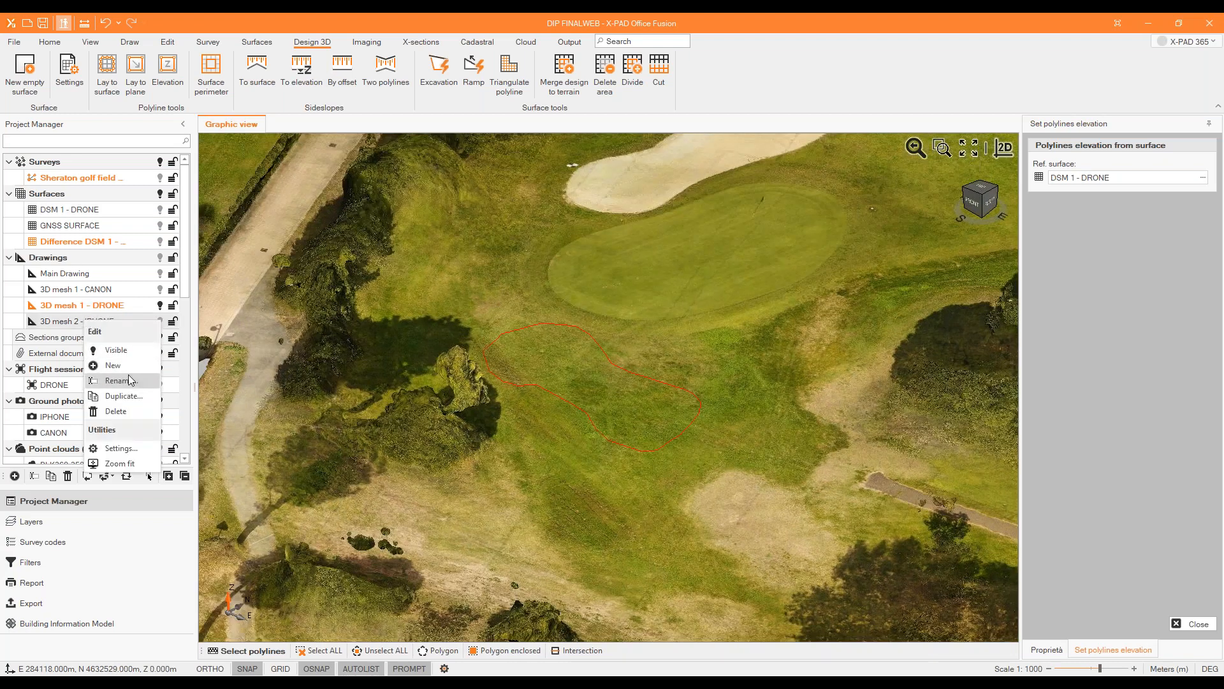
left_click(125, 366)
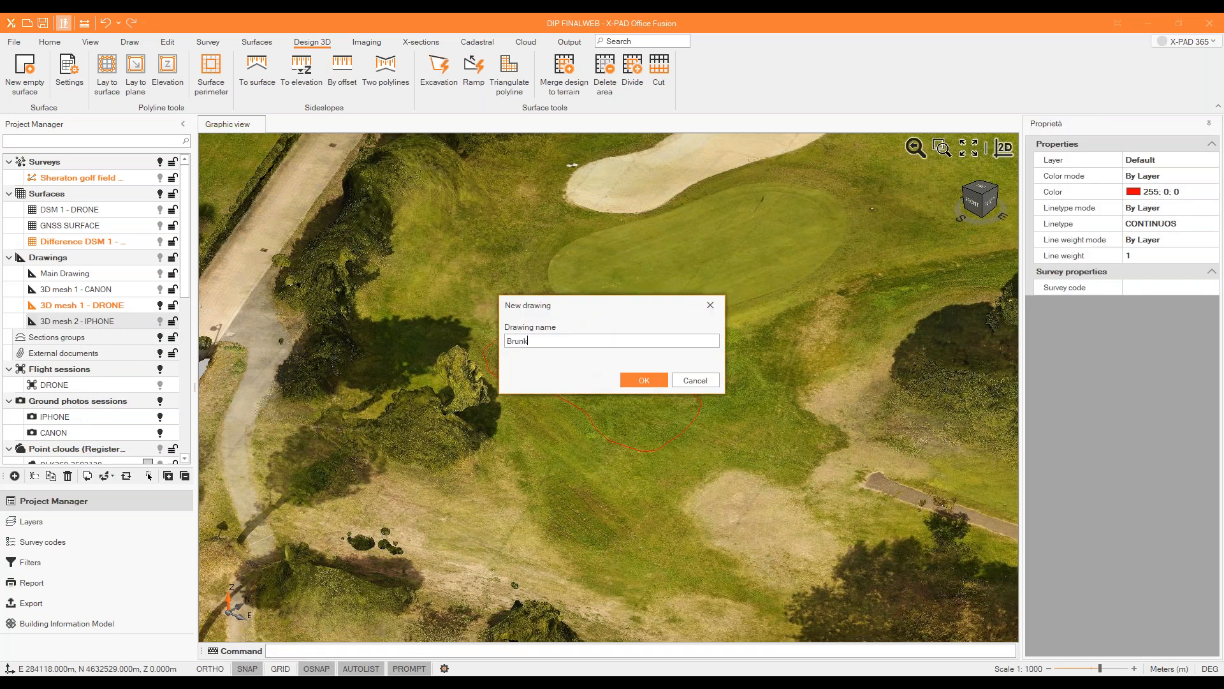
type("Brunker")
key("Return")
Move the kidney-shaped polyline from the 3D mesh 1 - DRONE drawing into the Brunker drawing.
mouse_move(594, 367)
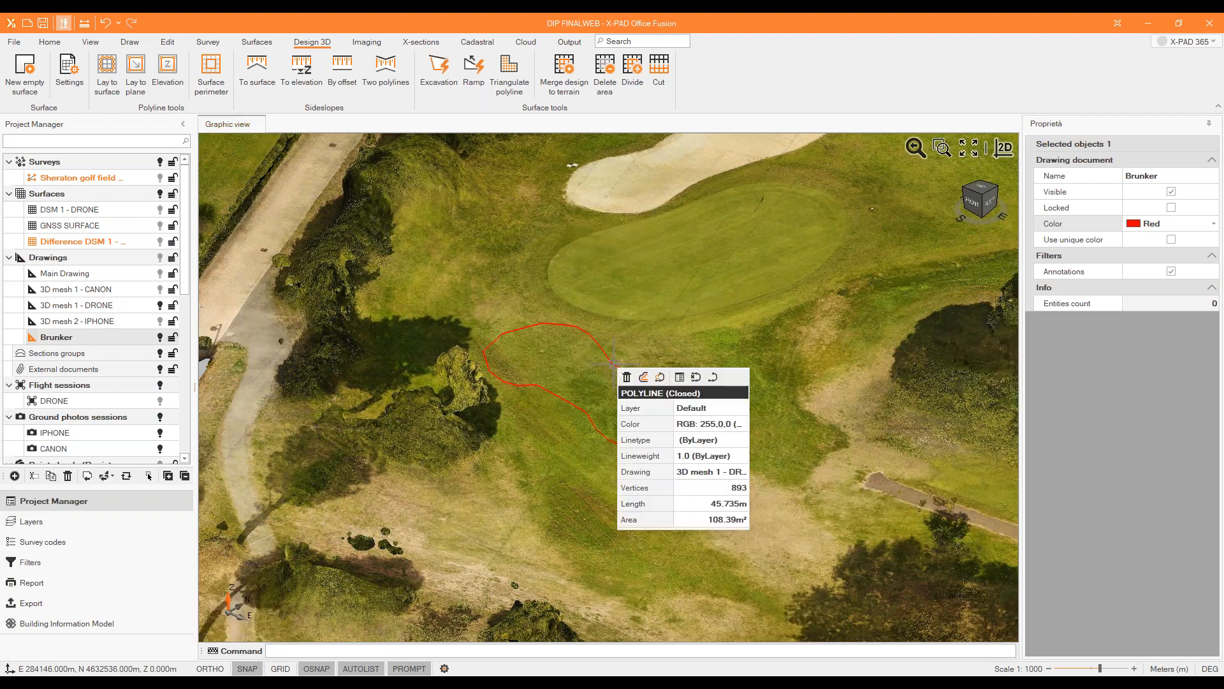
left_click(598, 361)
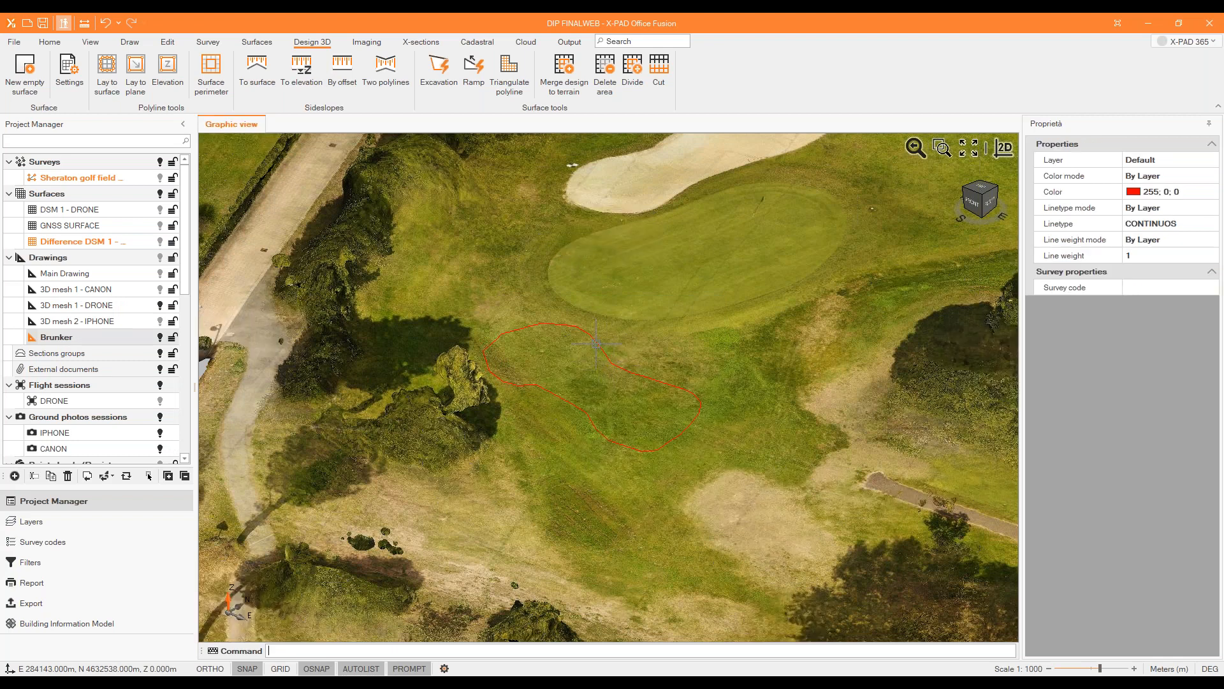
left_click(1204, 322)
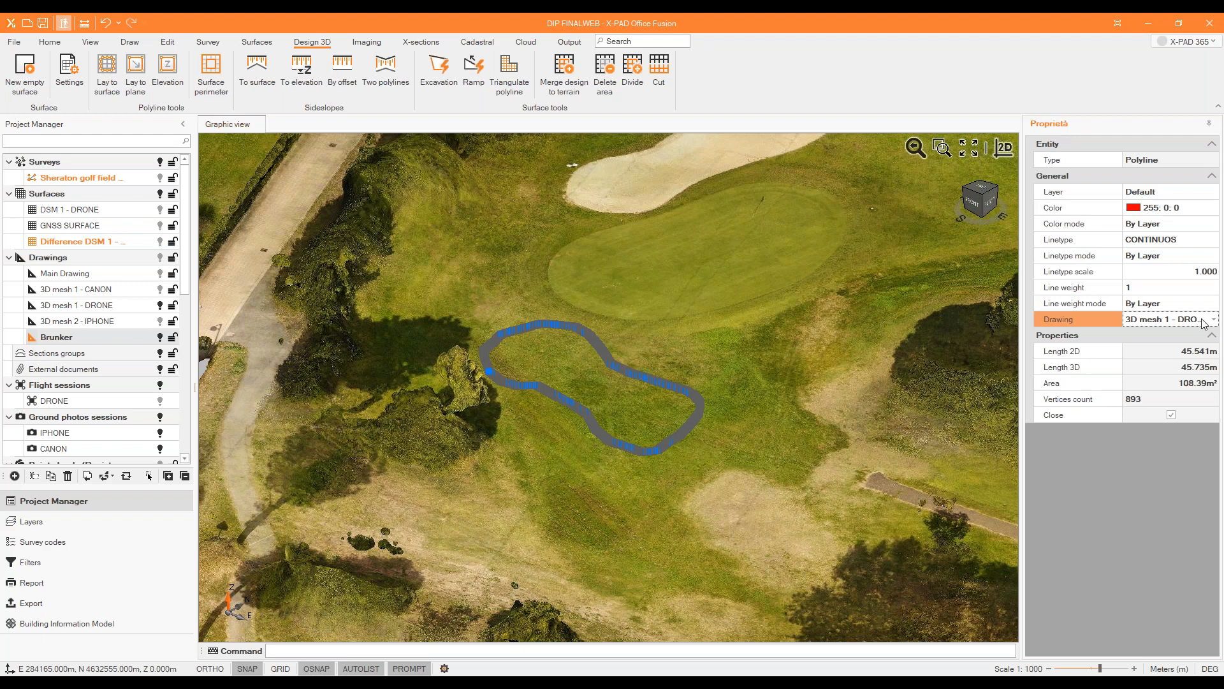
left_click(1212, 320)
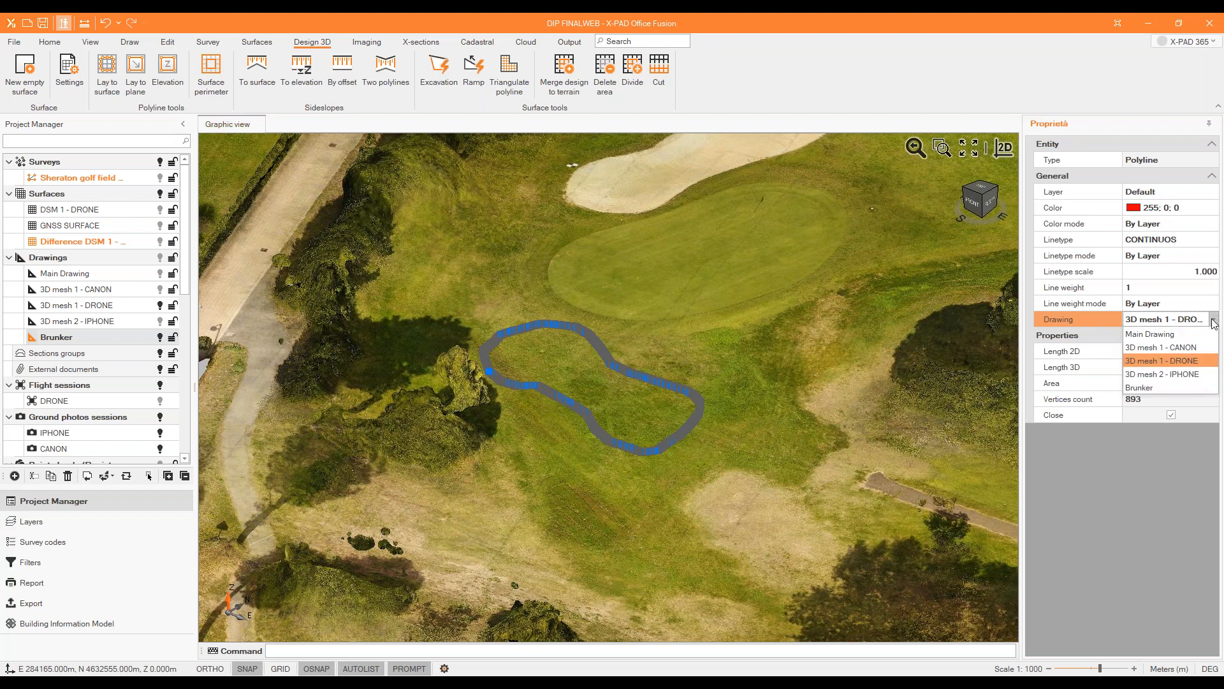
left_click(1182, 386)
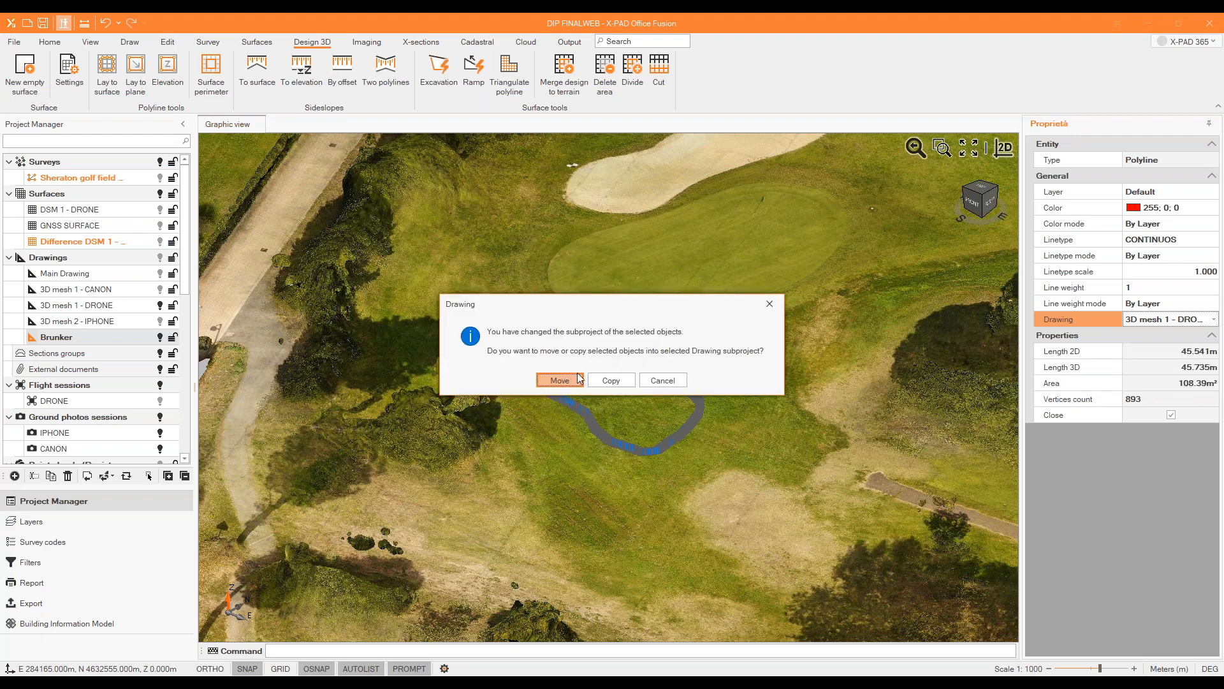
left_click(560, 381)
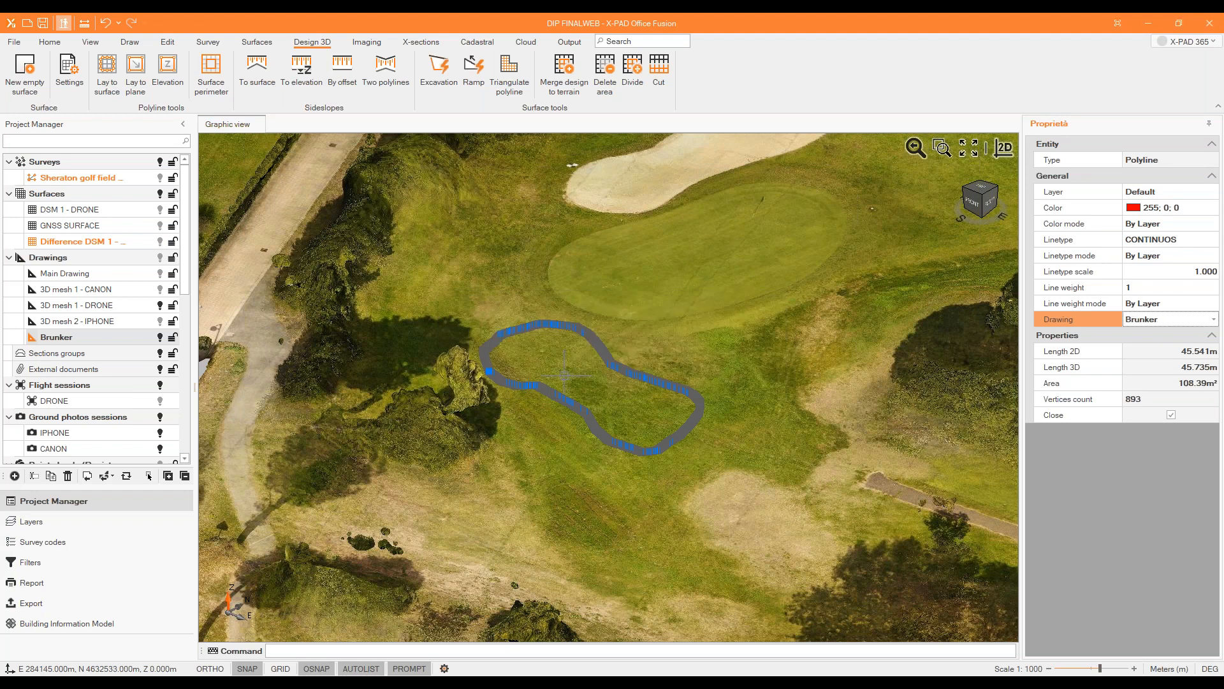
Hide the 3D mesh 1 - DRONE drawing to check the Brunker outline on its own, and show the mesh again.
left_click(155, 338)
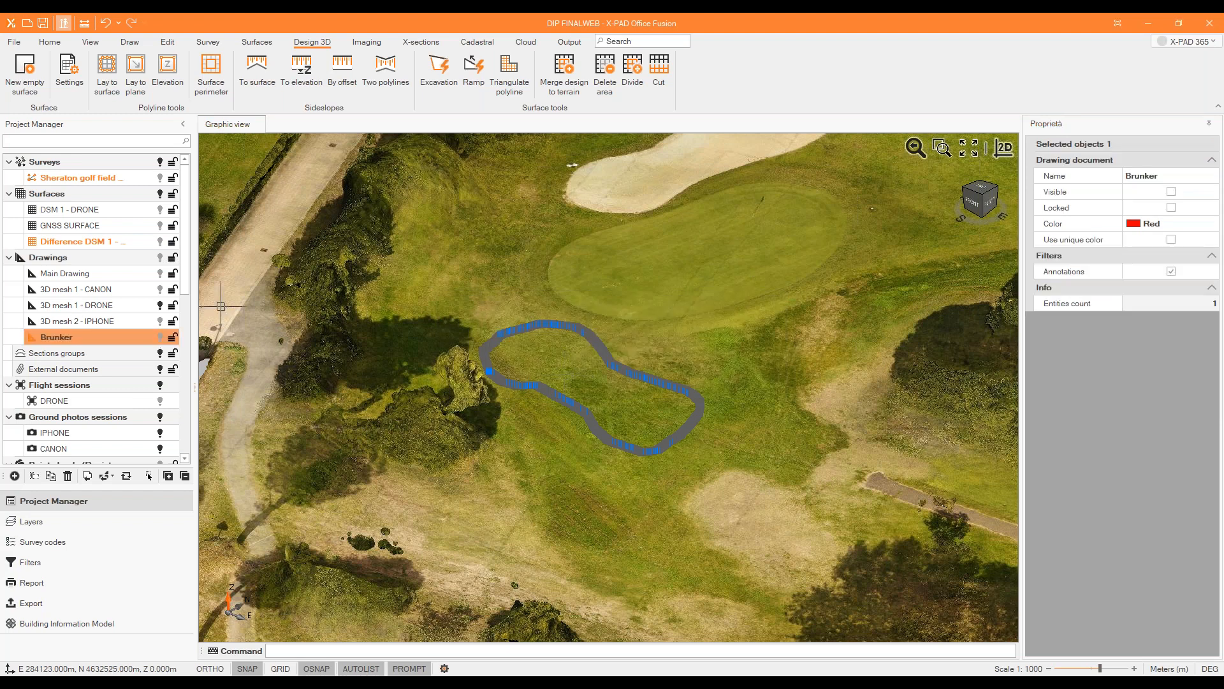
left_click(160, 305)
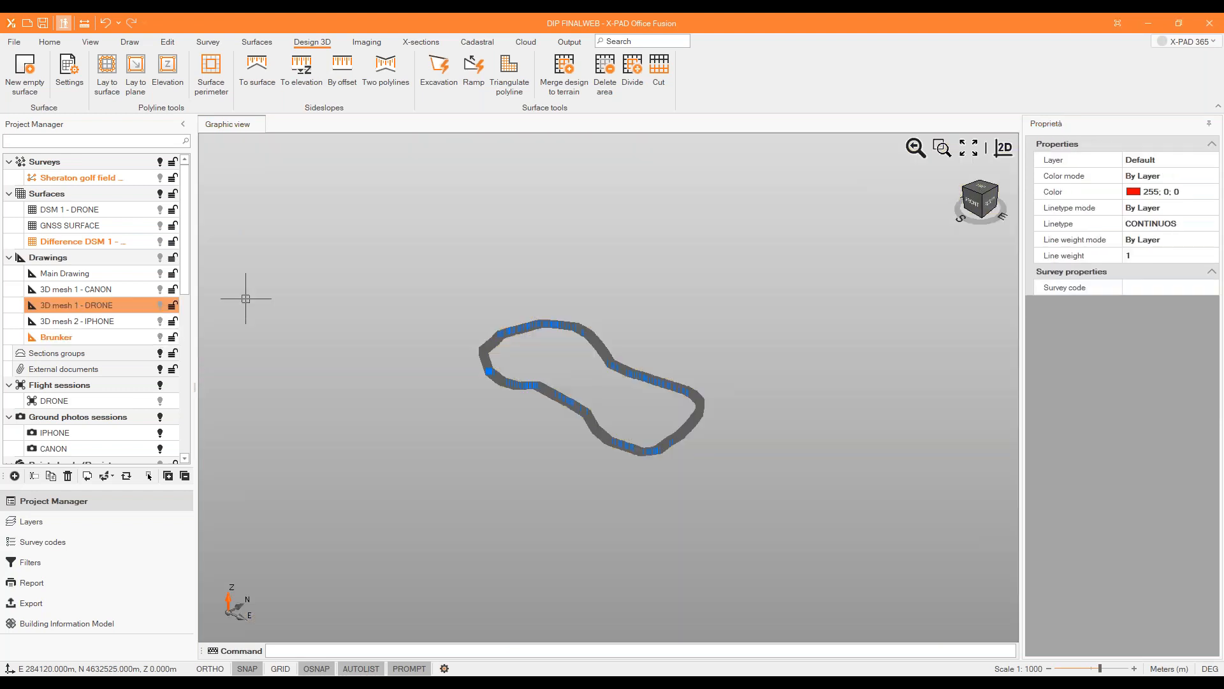
left_click(155, 340)
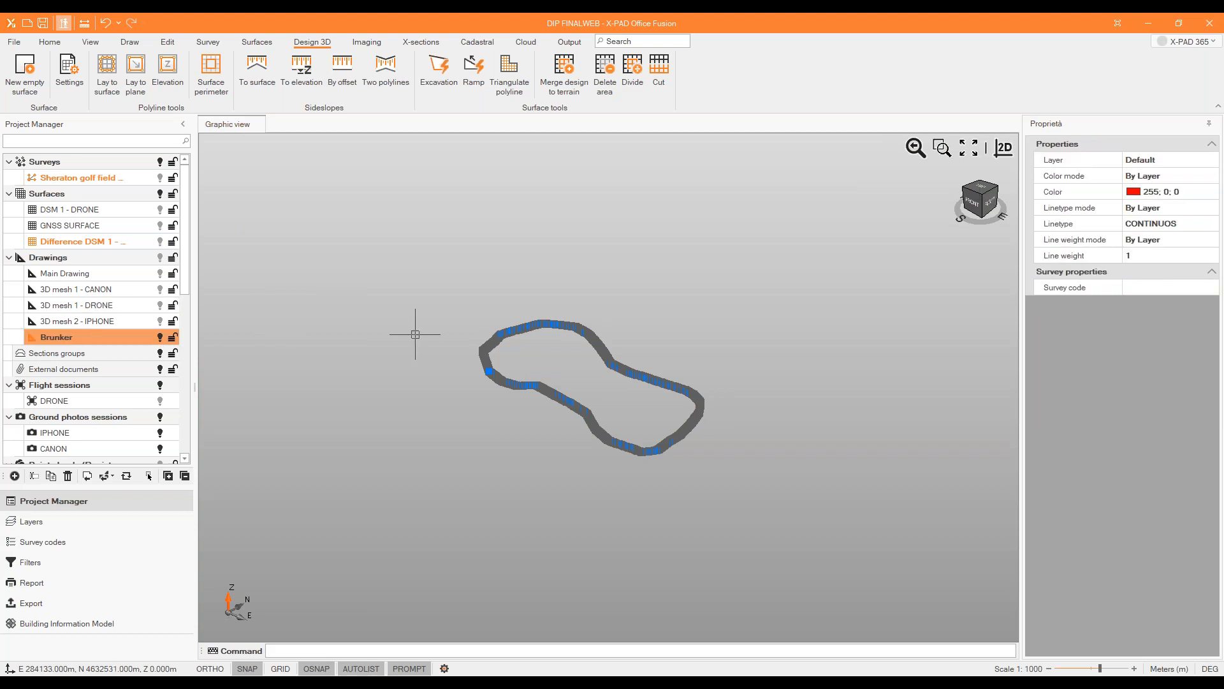
scroll(469, 361, "down", 3)
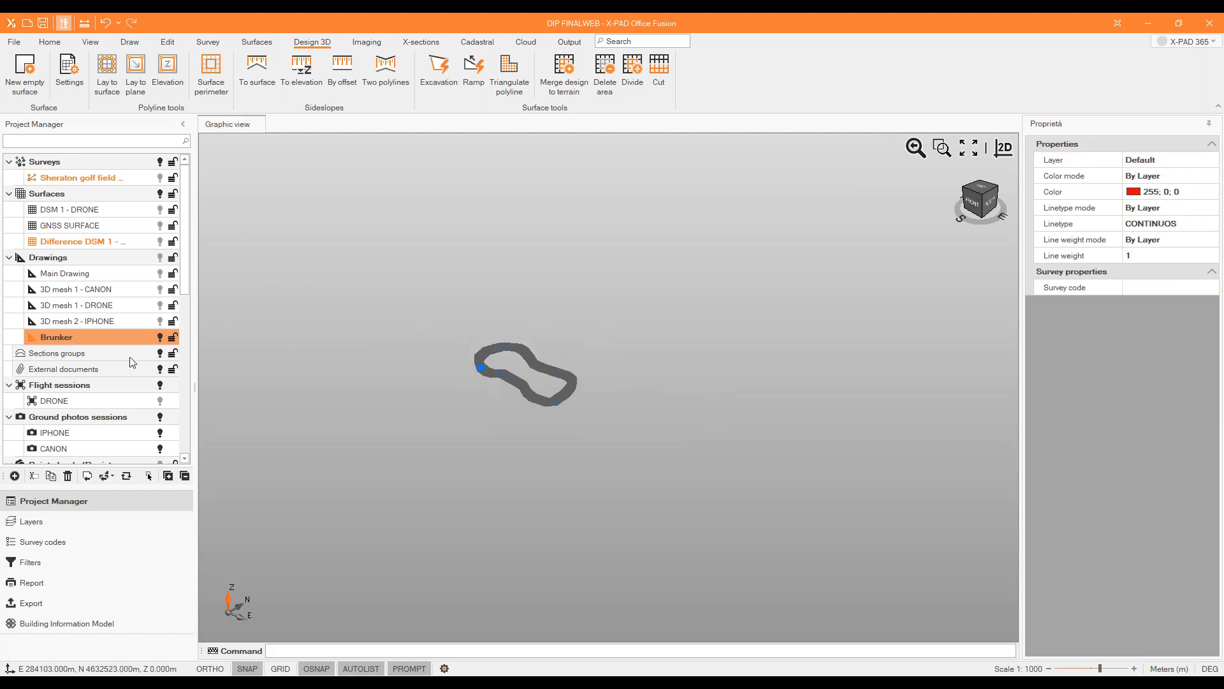
left_click(151, 308)
left_click(160, 305)
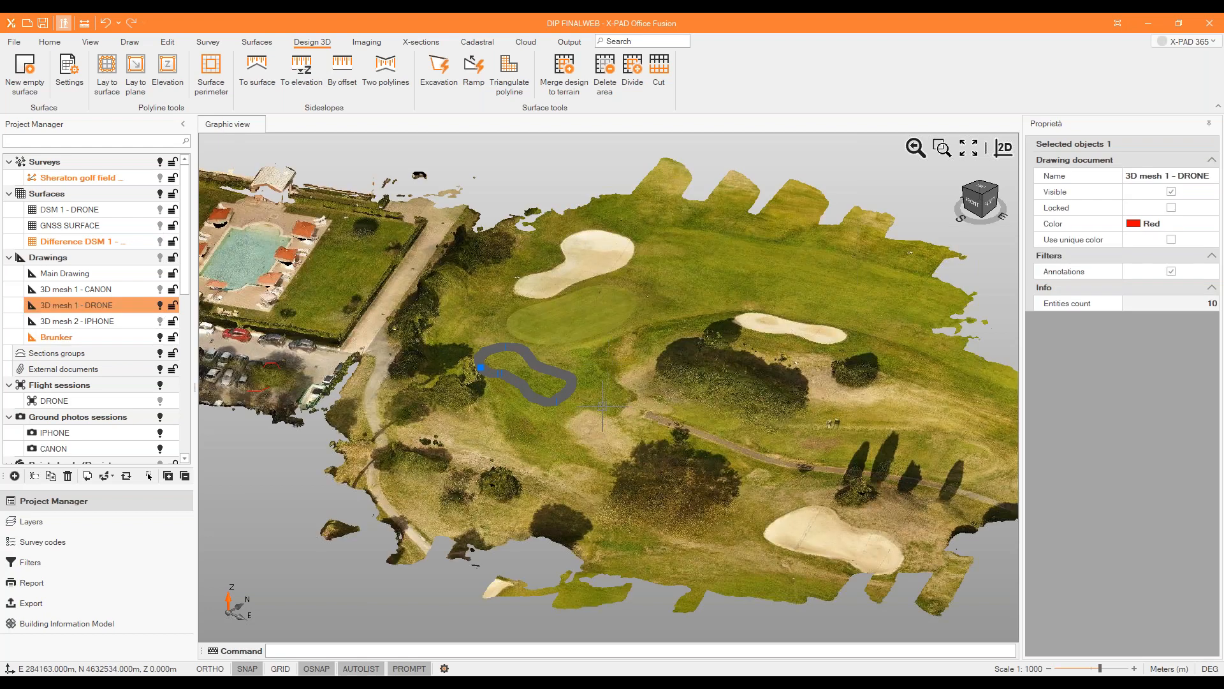
scroll(601, 406, "up", 3)
middle_click_drag(598, 273, 598, 306)
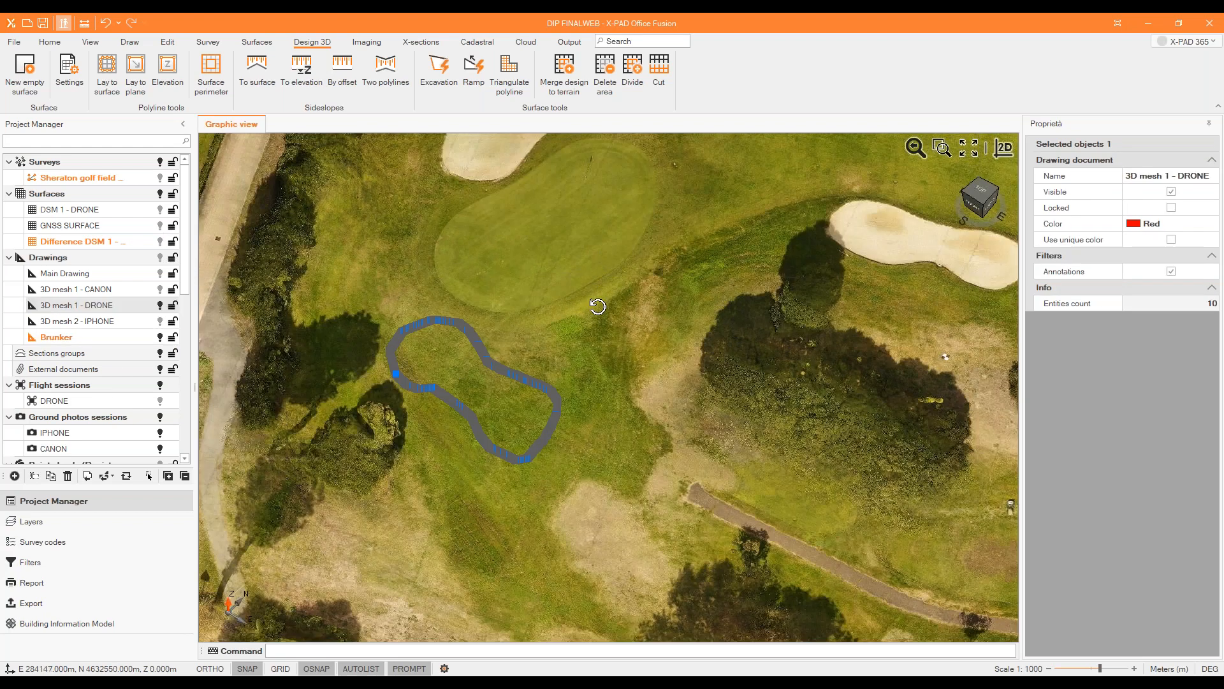
Deselect the outline, highlight the Brunker drawing, and examine from several angles how the outline follows the terrain mesh.
left_click(398, 382)
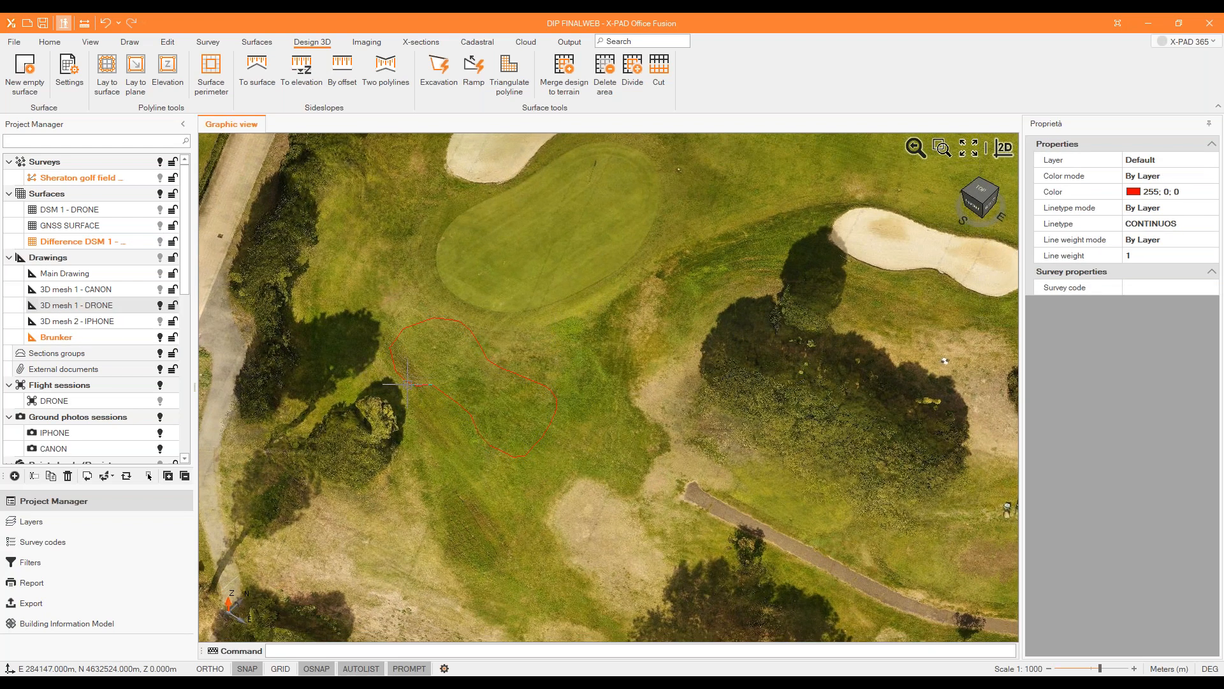
left_click(408, 377)
key("Escape")
left_click(157, 338)
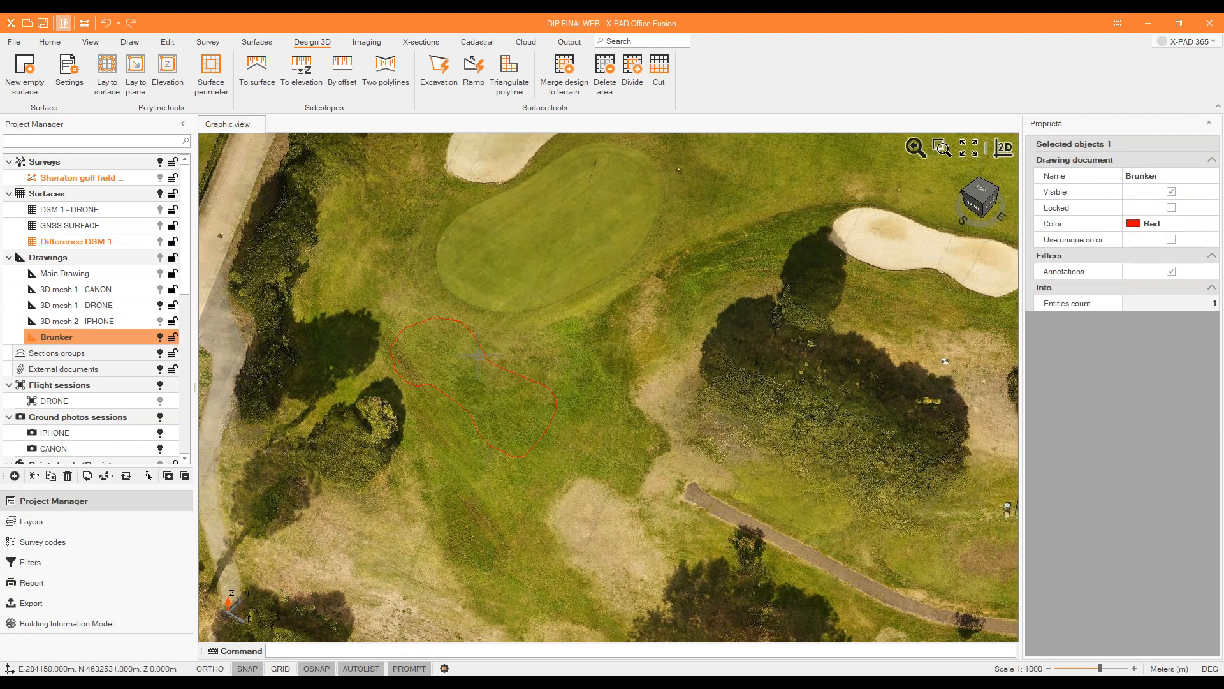
scroll(478, 355, "up", 3)
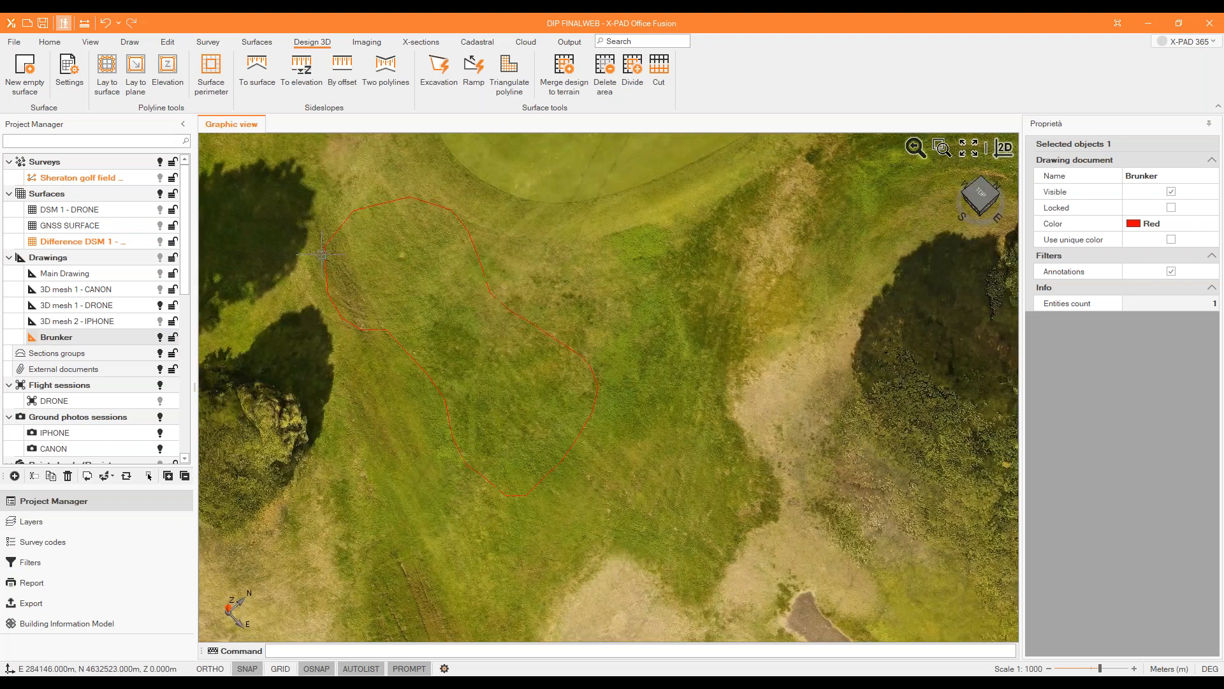
middle_click_drag(517, 369, 531, 366, "shift")
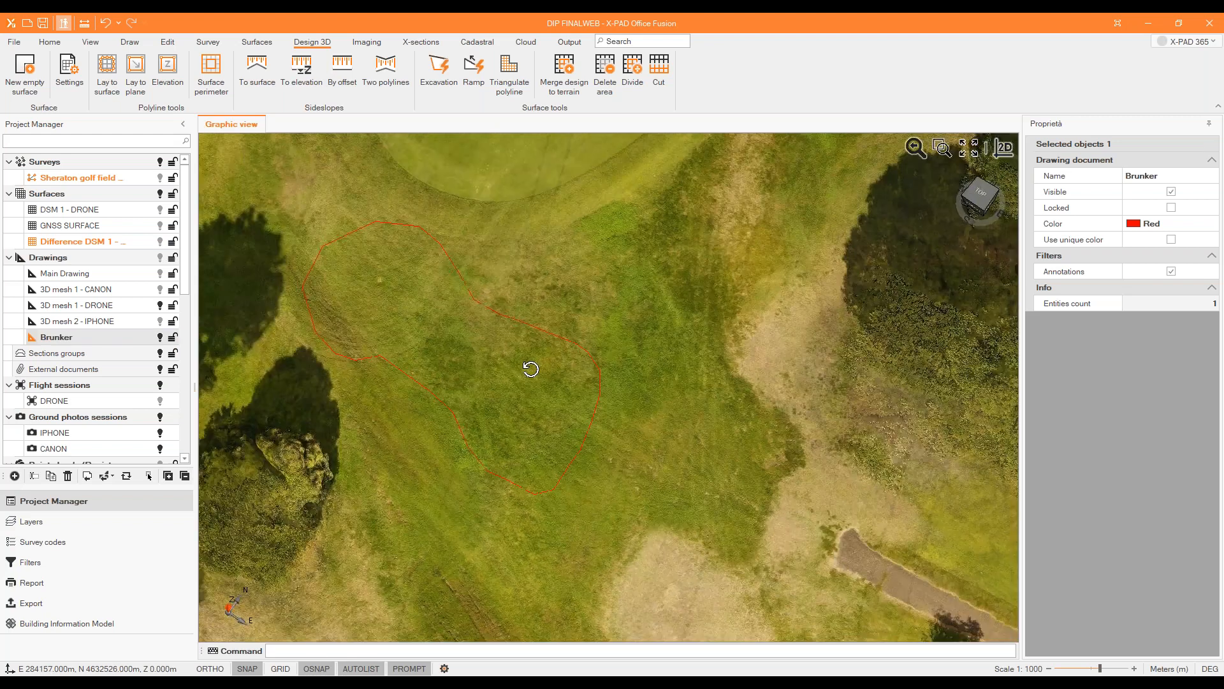
middle_click_drag(411, 300, 427, 203, "shift")
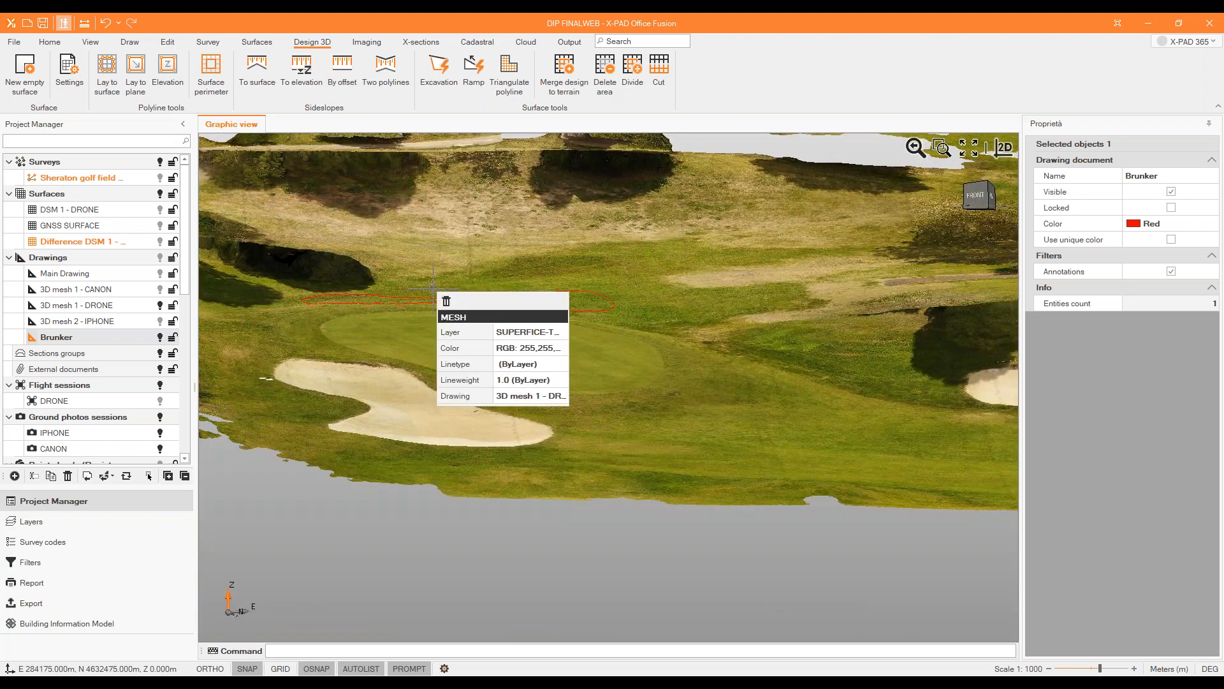
mouse_move(448, 377)
middle_mouse_down("shift")
mouse_move(466, 341)
mouse_move(448, 330)
mouse_move(447, 387)
middle_mouse_up("shift")
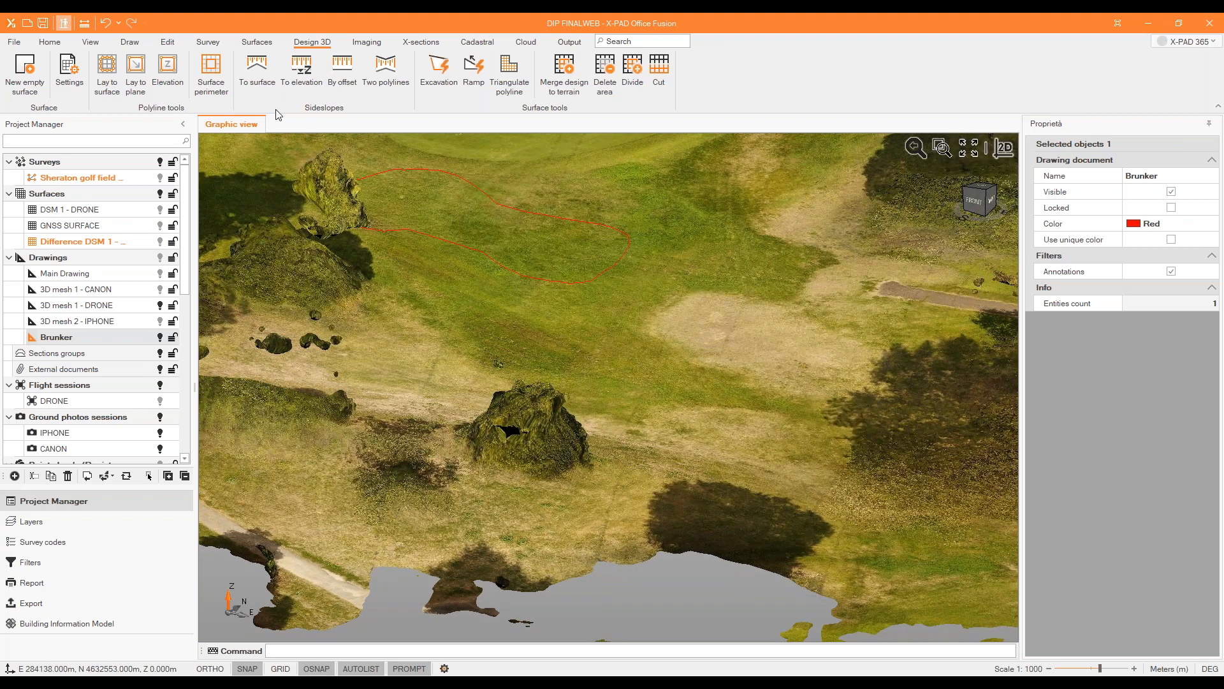
scroll(456, 350, "down", 2)
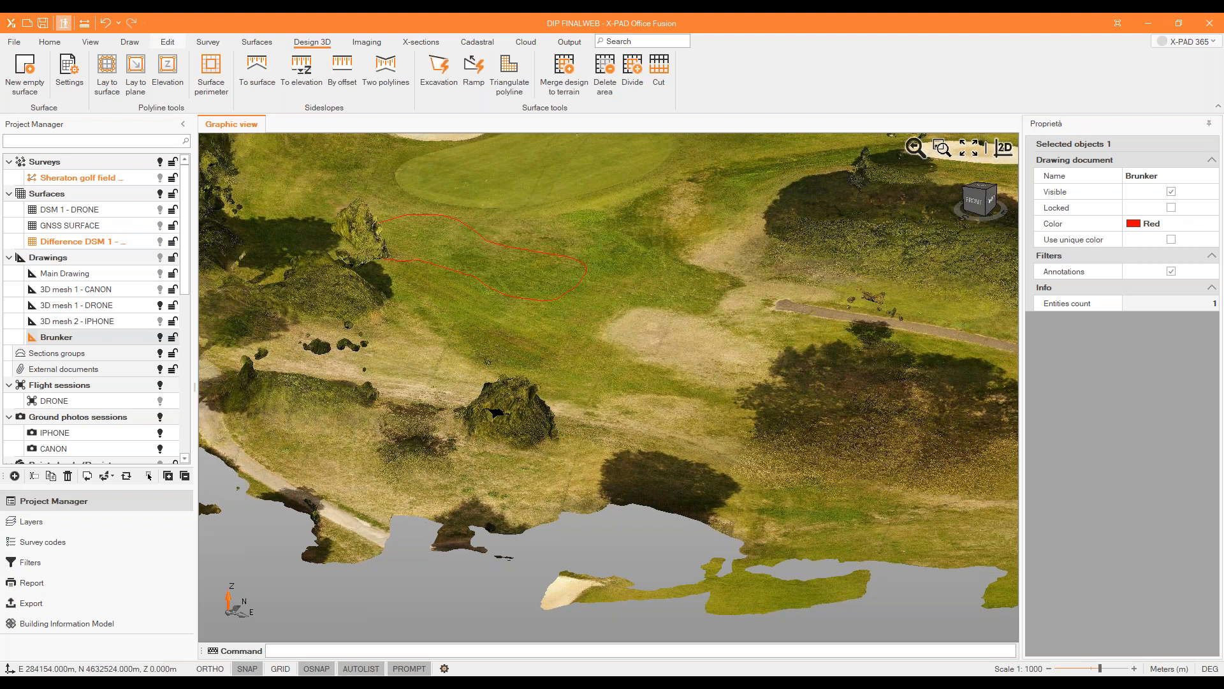
Set up an Offset by value with a 2D distance of 0 and an elevation offset for the bunker outline.
left_click(167, 42)
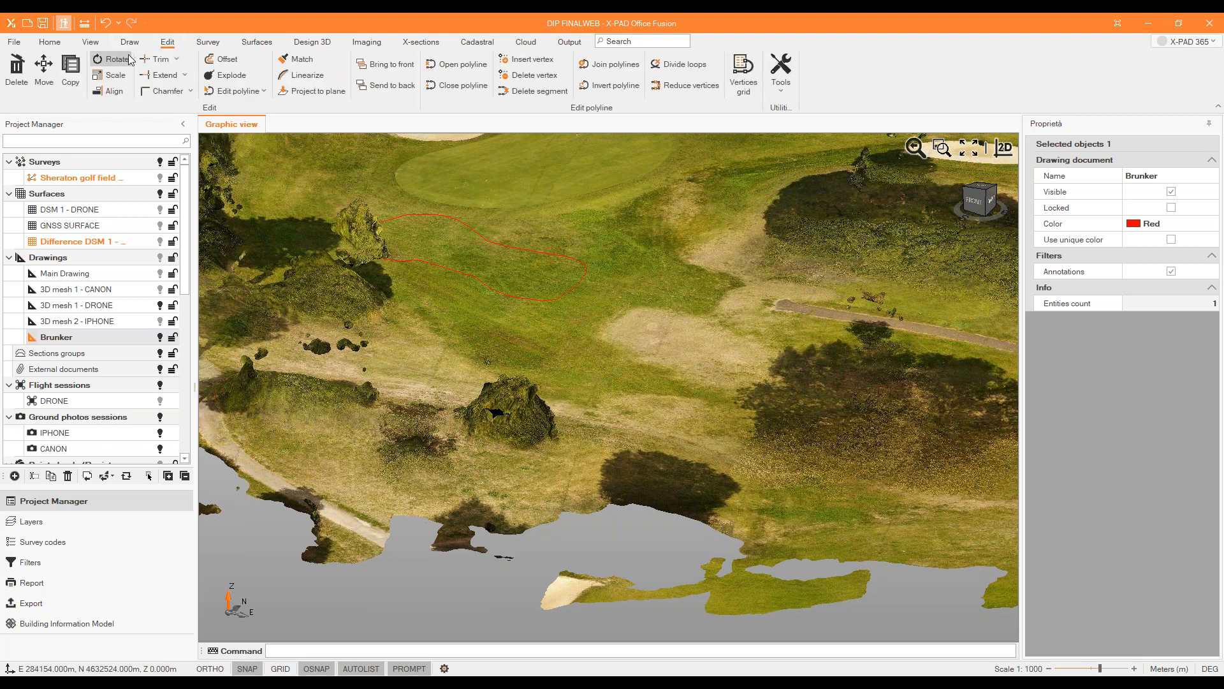
left_click(214, 60)
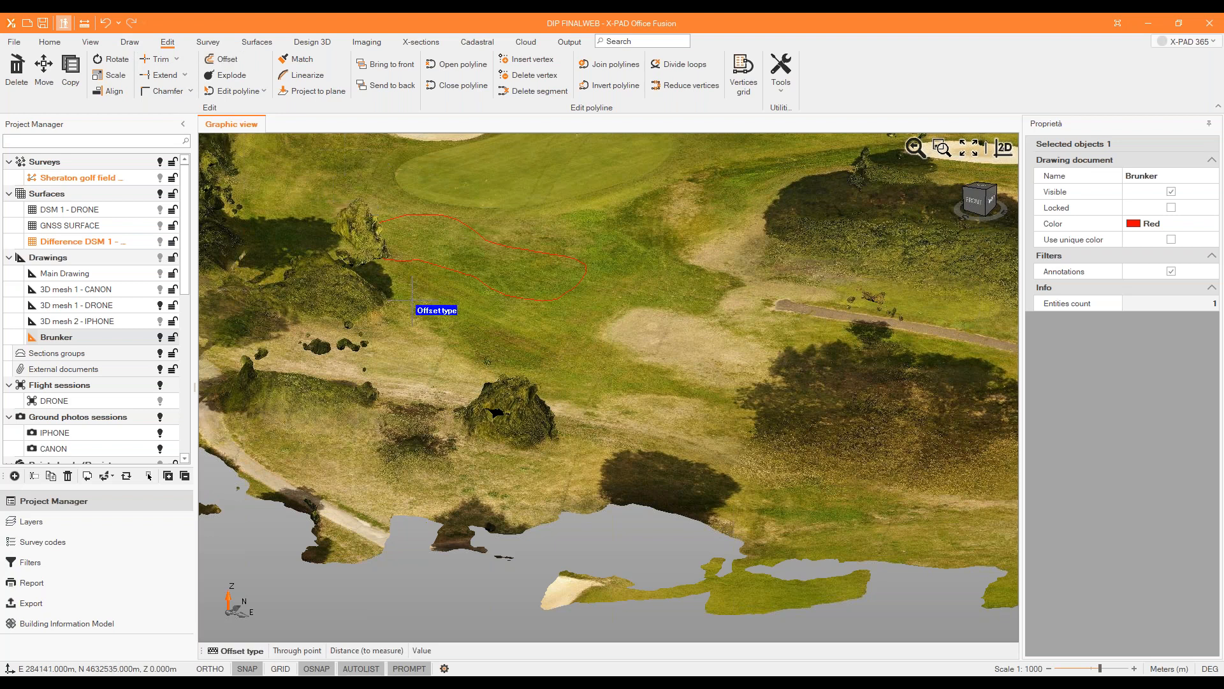
left_click(423, 650)
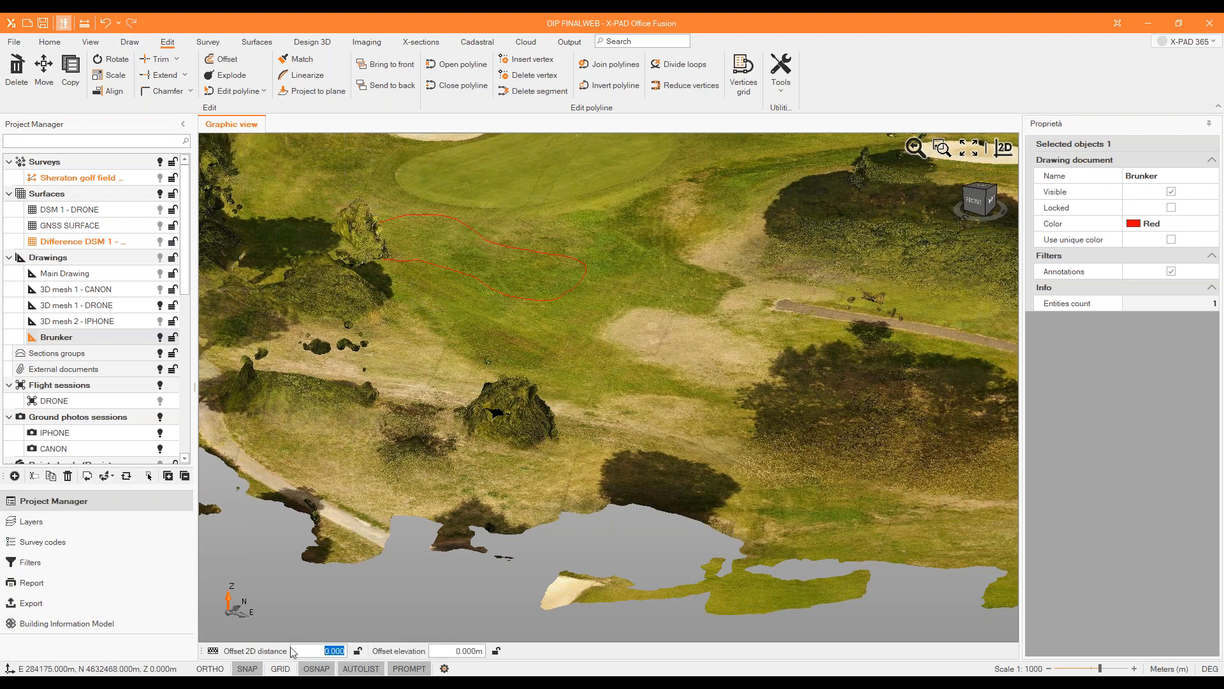
left_click(454, 650)
type("1")
Hide the 3D mesh 1 - DRONE drawing and offset the bunker outline vertically to place a copy below it.
left_click(160, 305)
middle_click_drag(492, 322, 465, 287)
scroll(454, 287, "up", 1)
key("Return")
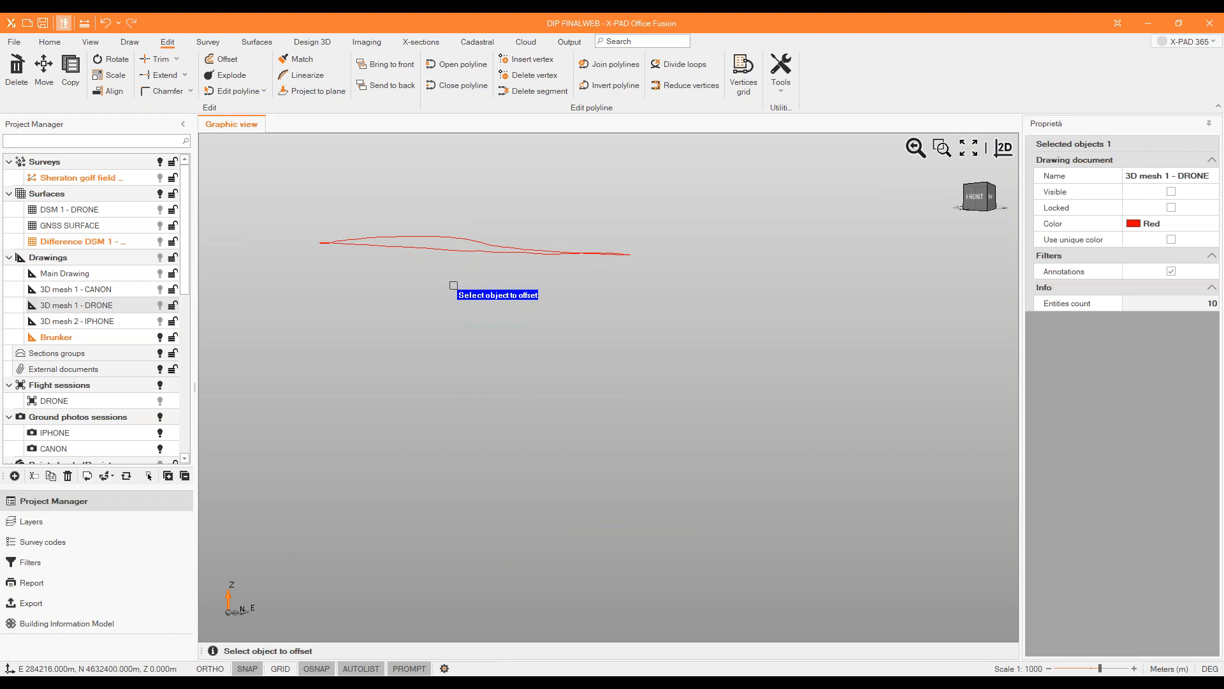
left_click(449, 253)
left_click(448, 275)
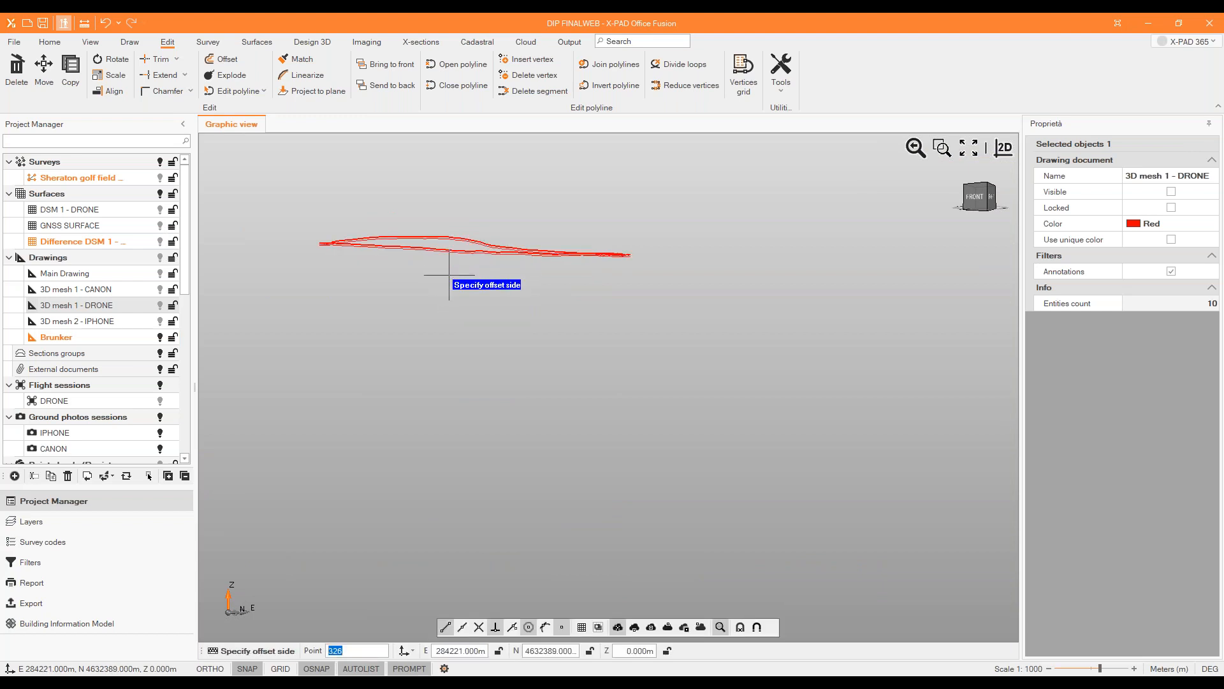
scroll(458, 226, "up", 4)
key("Escape")
scroll(476, 301, "up", 2)
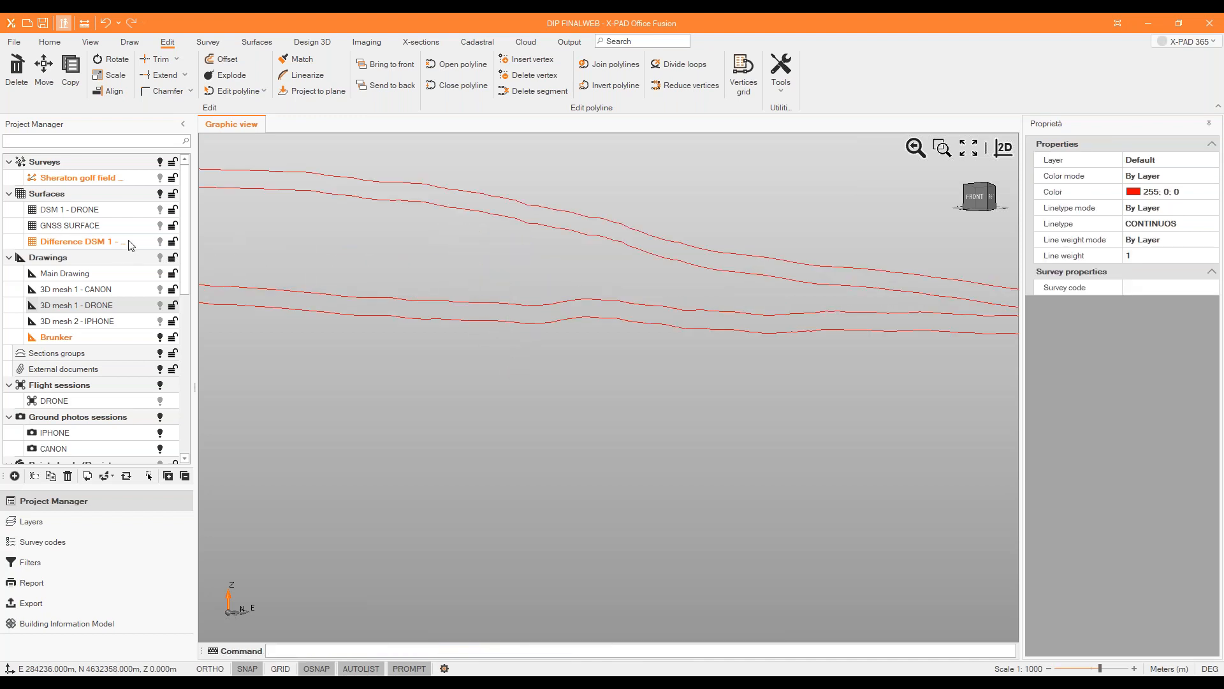
Turn on the Difference DSM 1 surface and delete the upper of the two bunker outlines.
left_click(162, 246)
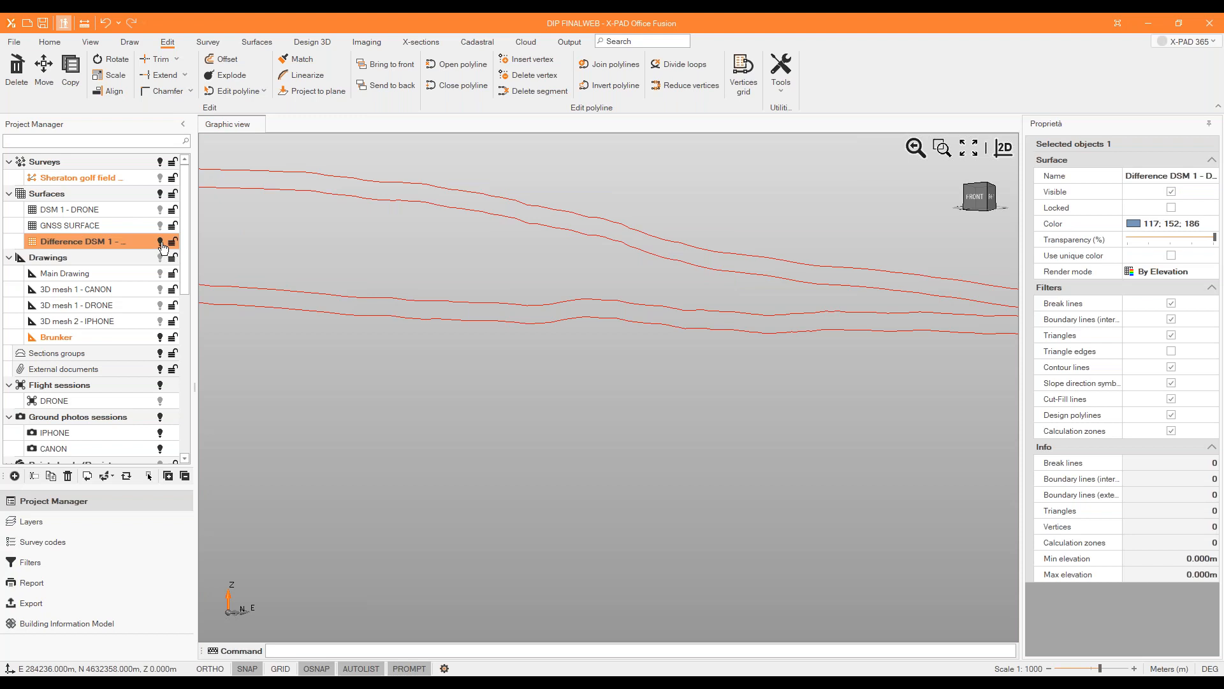
middle_click_drag(468, 323, 470, 364)
scroll(451, 346, "down", 4)
scroll(450, 342, "up", 1)
scroll(459, 342, "down", 2)
scroll(462, 376, "up", 2)
left_click(461, 376)
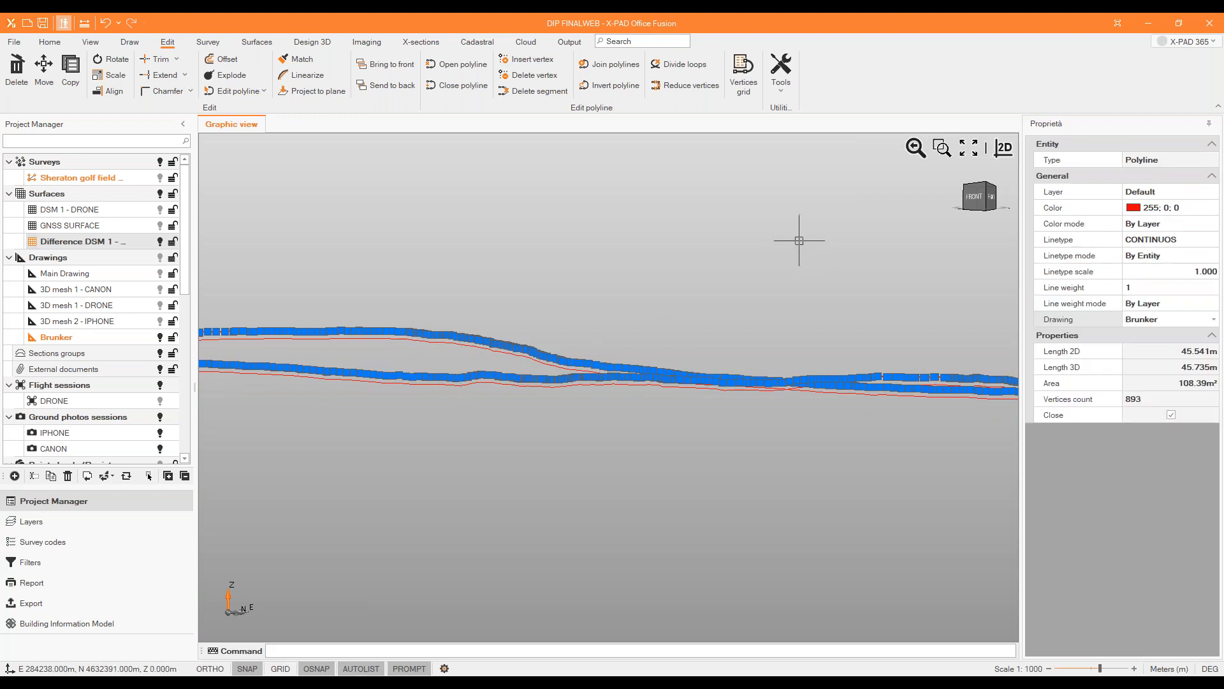
key("Escape")
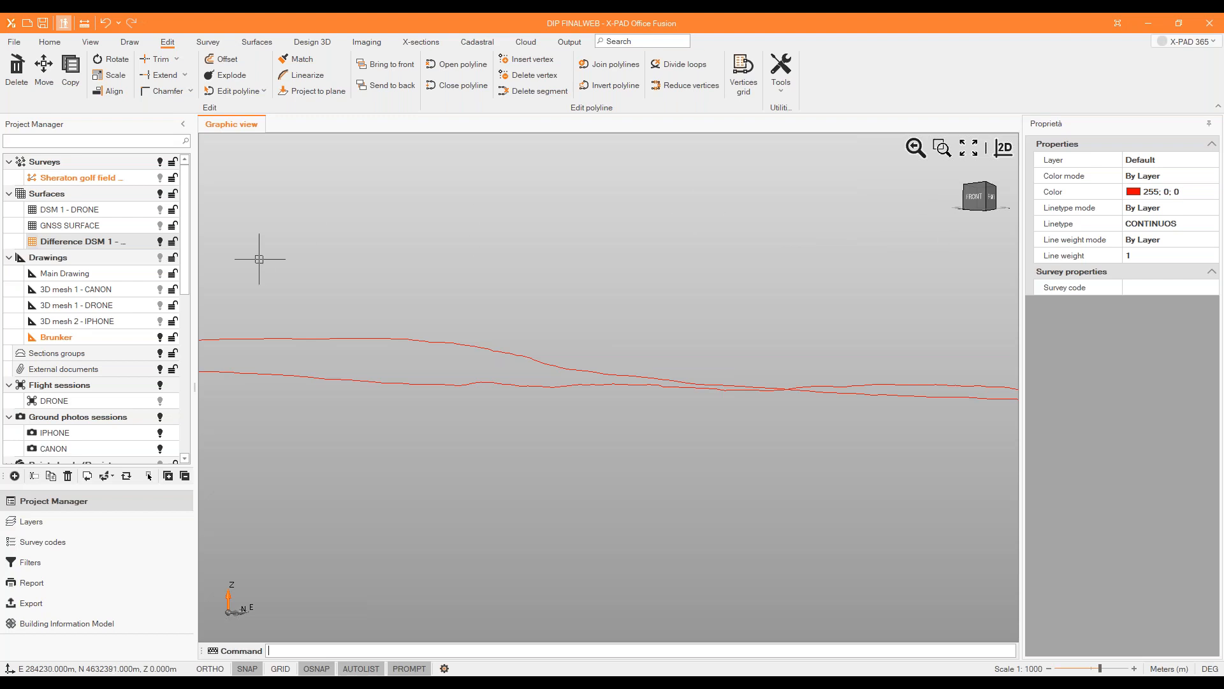
left_click(322, 46)
scroll(561, 316, "down", 2)
middle_click_drag(562, 316, 560, 356)
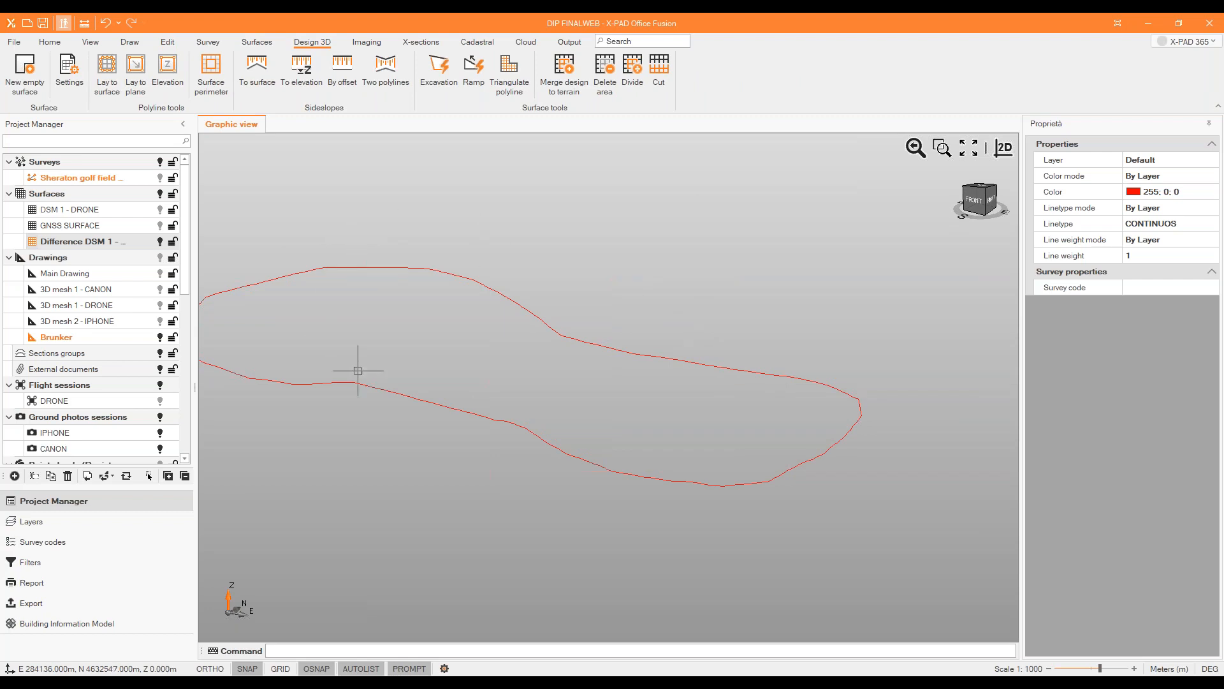
left_click(501, 72)
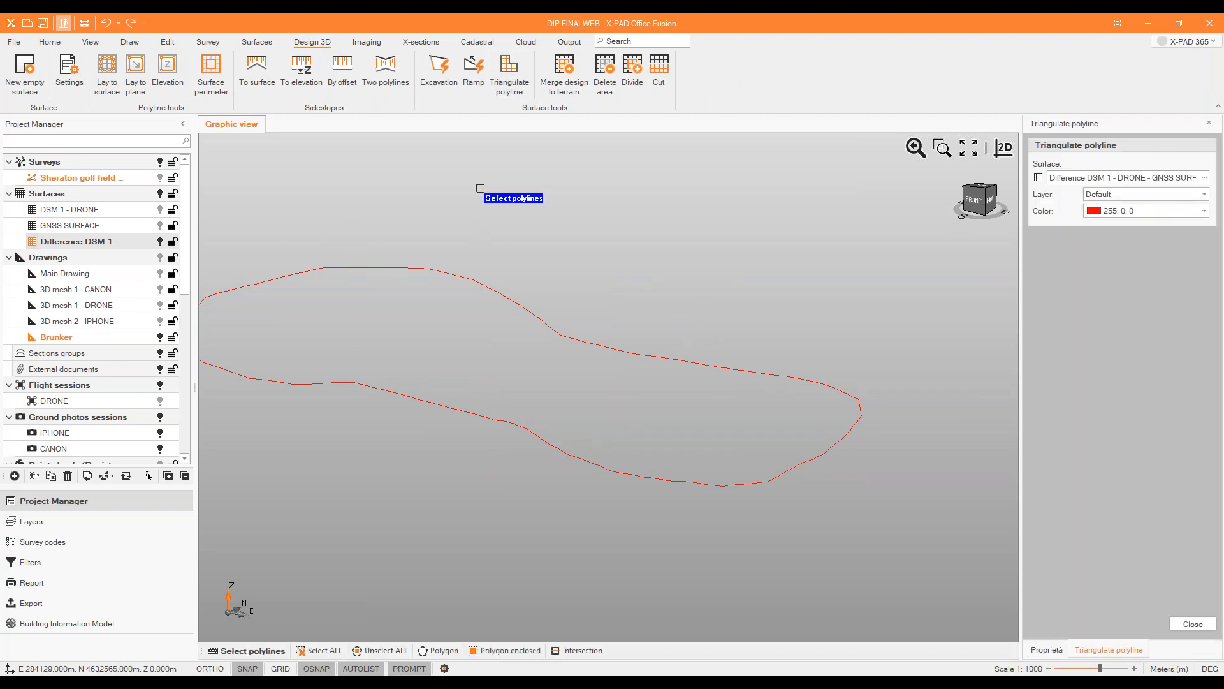
key("Escape")
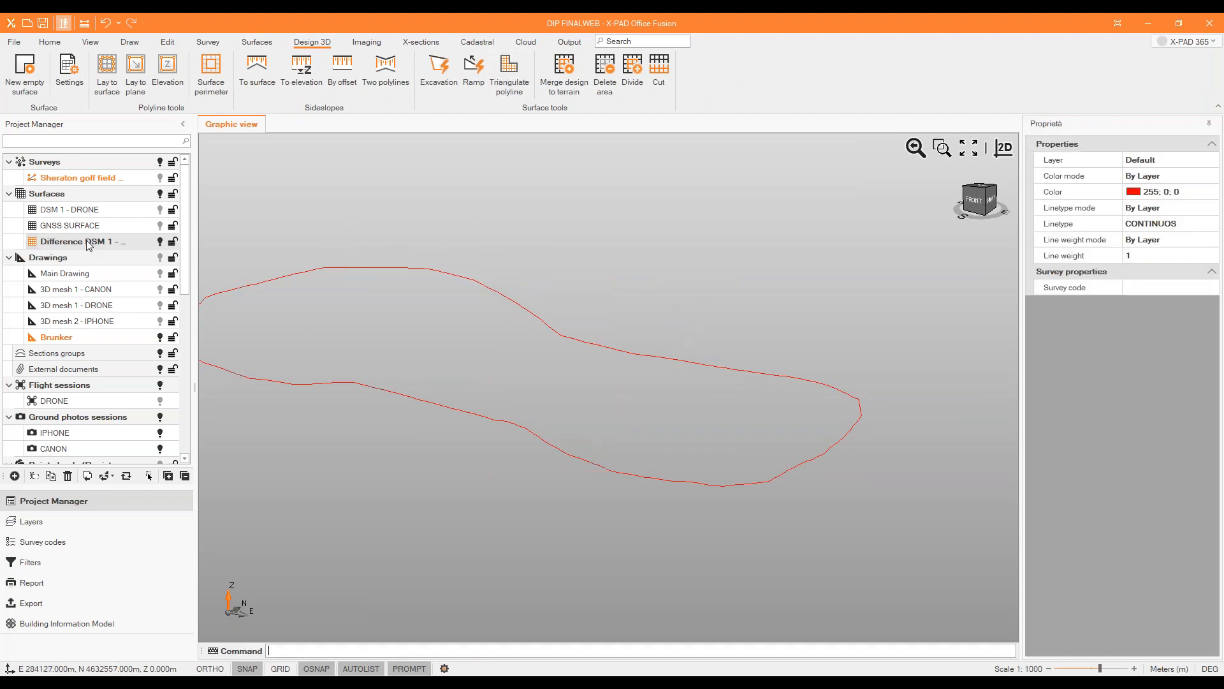
Create a new empty surface named Bunker and hide the Difference DSM 1 surface.
left_click(254, 42)
left_click(24, 70)
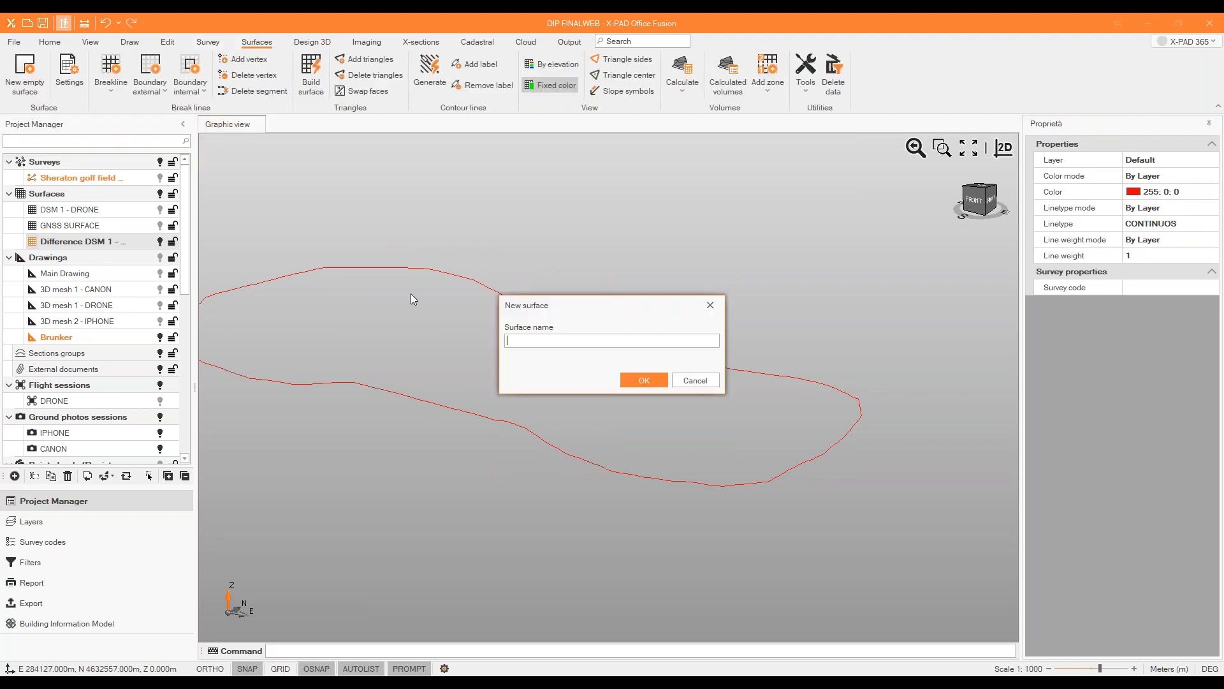
type("Bunn")
type("er")
key("Return")
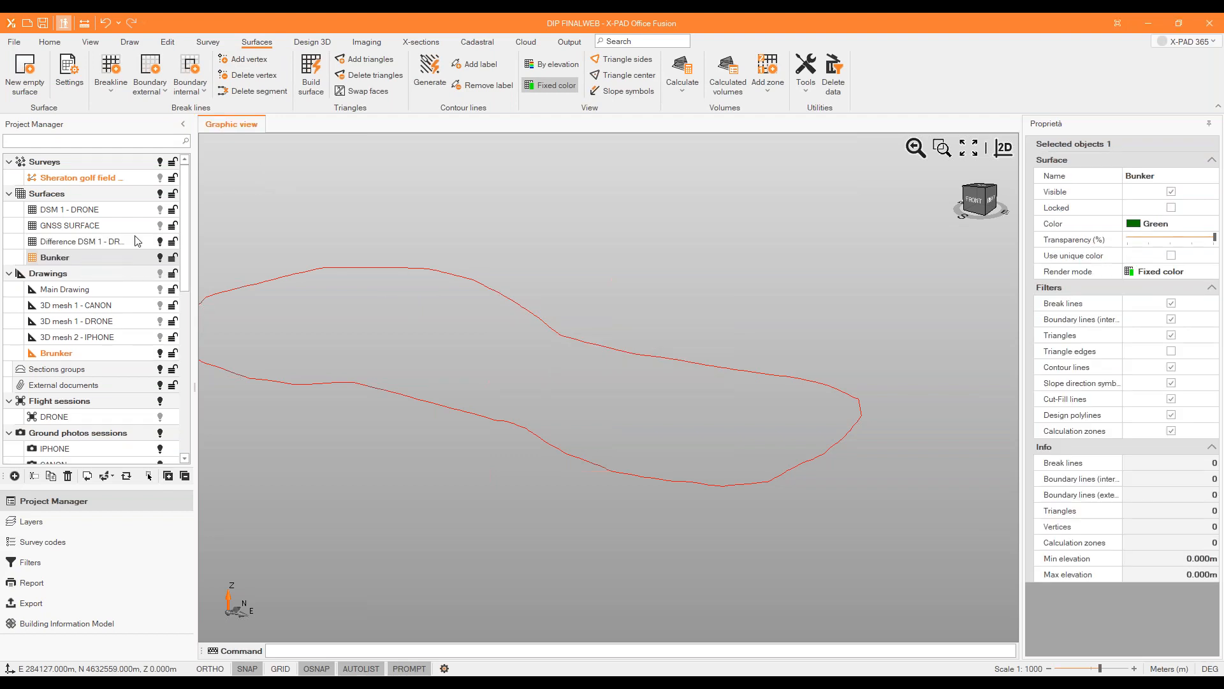
left_click(158, 242)
left_click(146, 259)
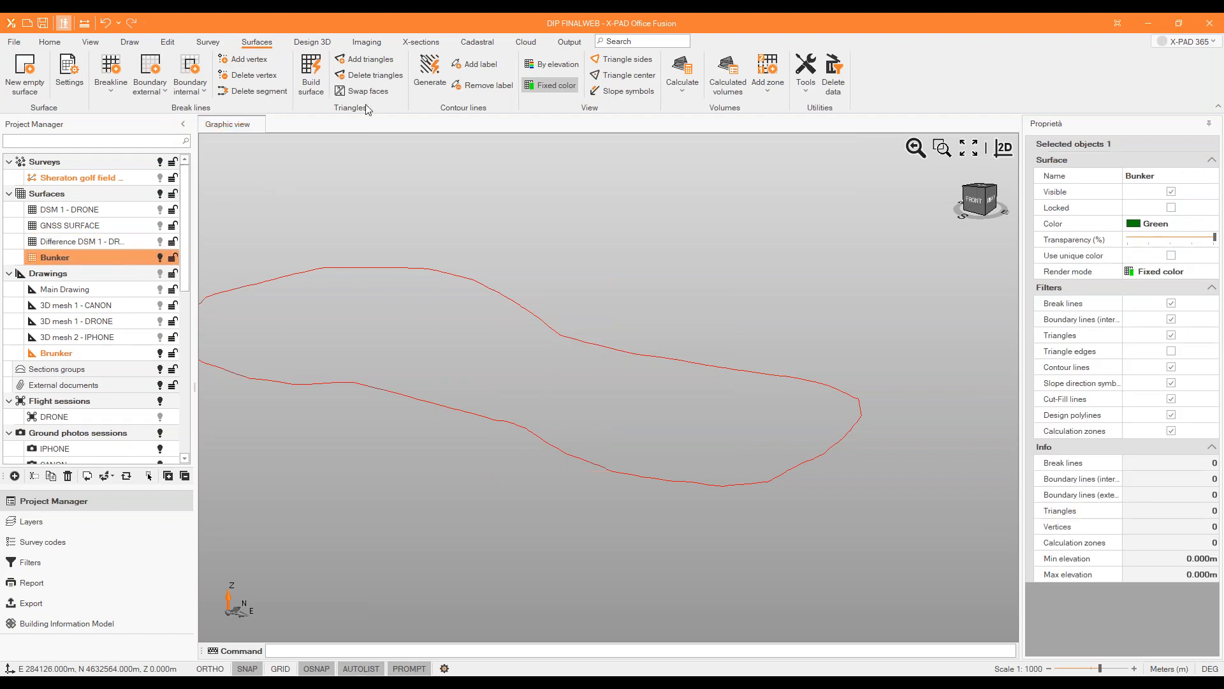
Triangulate the lowered bunker outline into the Bunker surface on the Default layer with color 255; 0; 0.
left_click(316, 46)
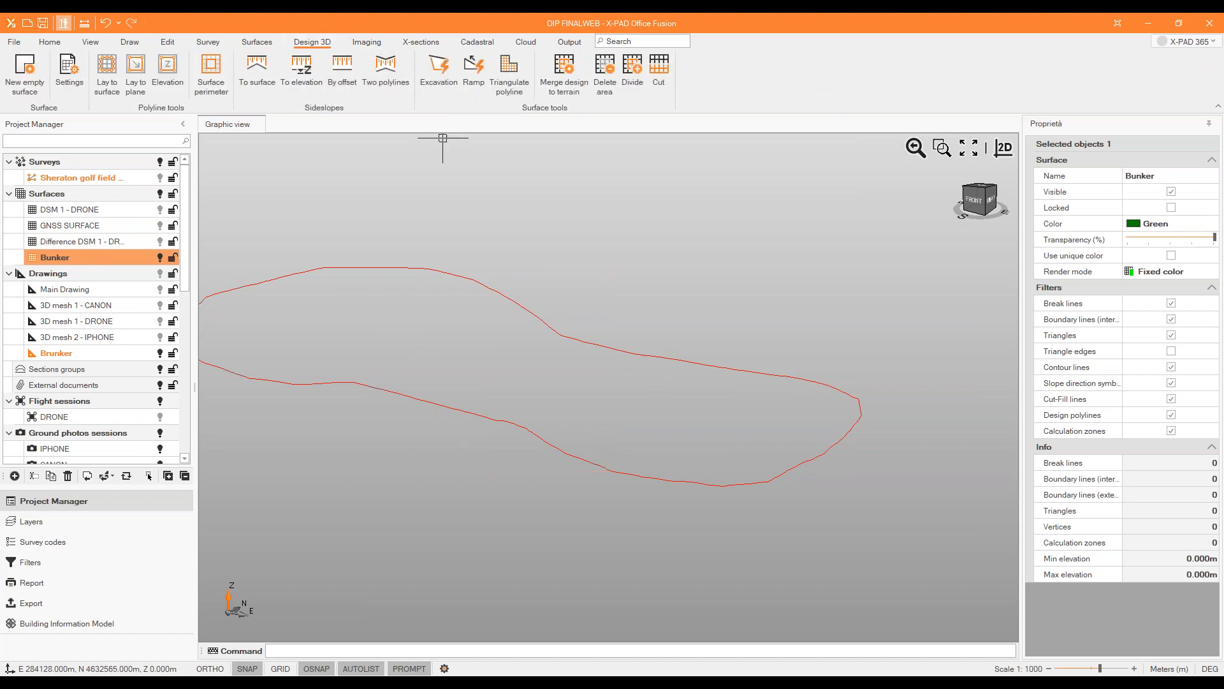
left_click(510, 75)
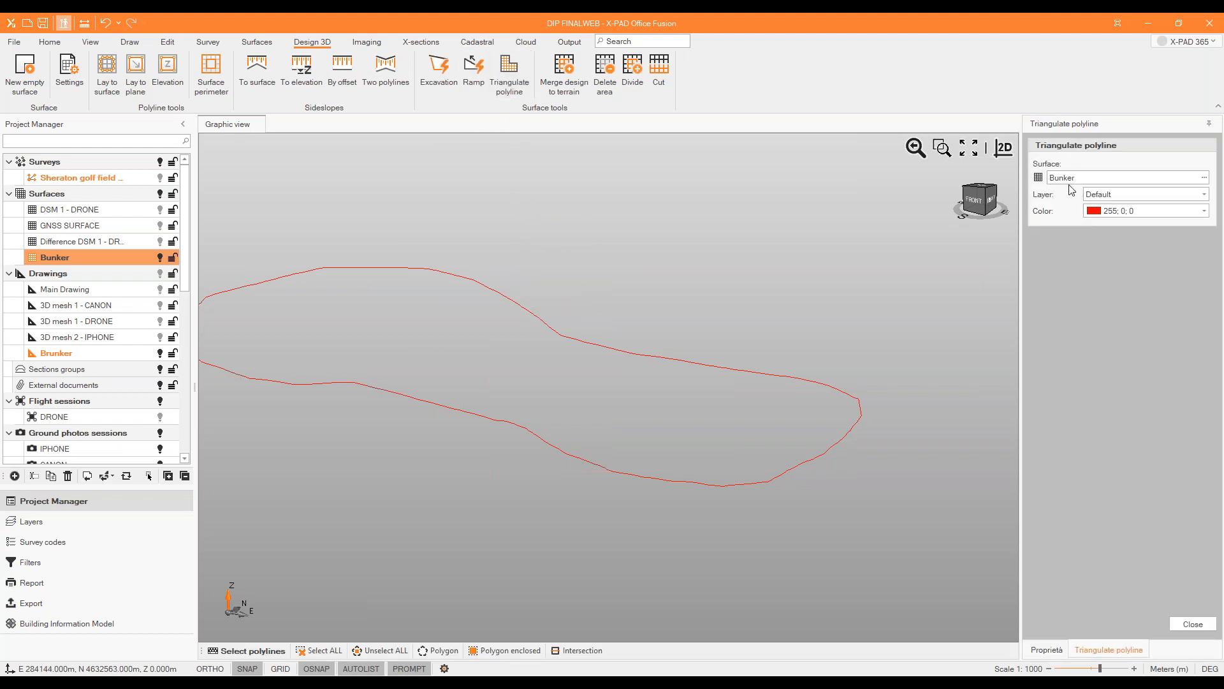
left_click(601, 341)
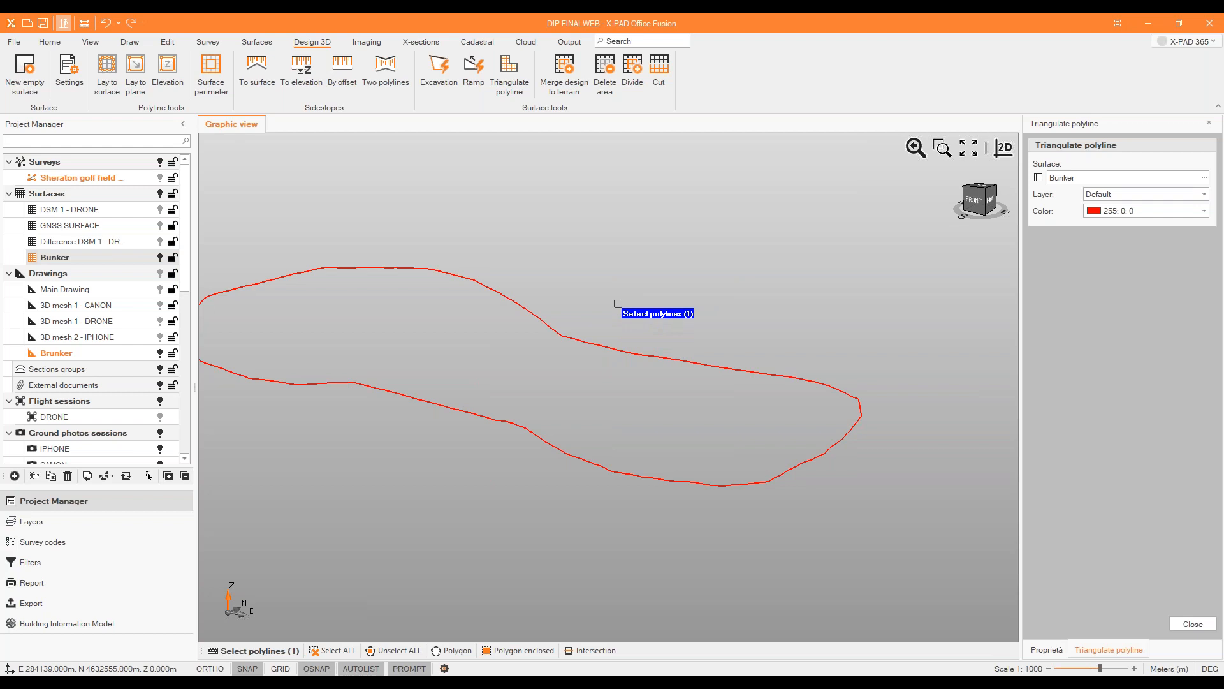
key("Return")
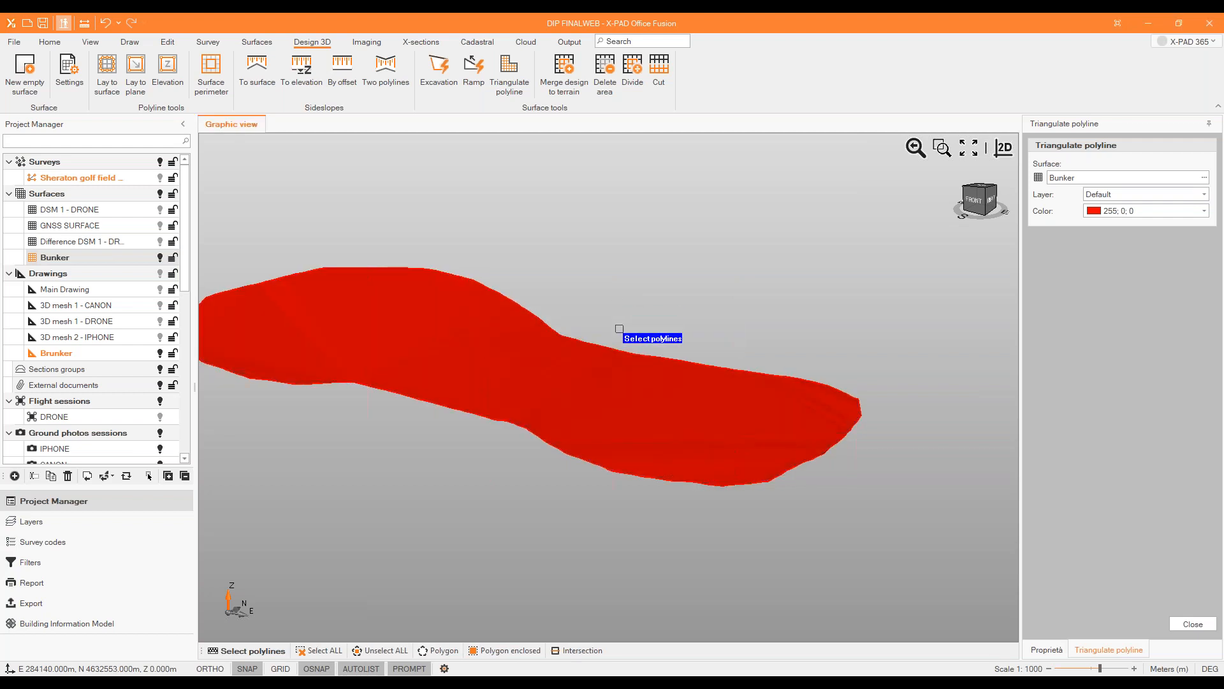
key("Escape")
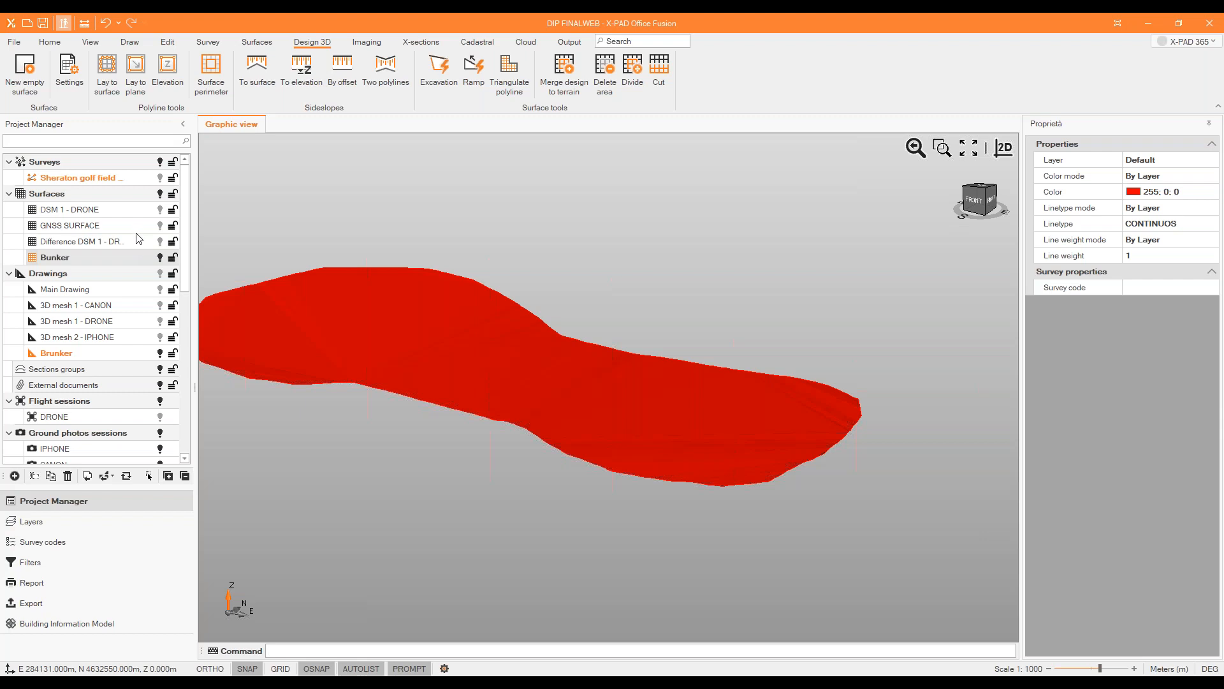
Show the DSM 1 - DRONE surface and examine the red bunker floor against the terrain from below.
left_click(161, 212)
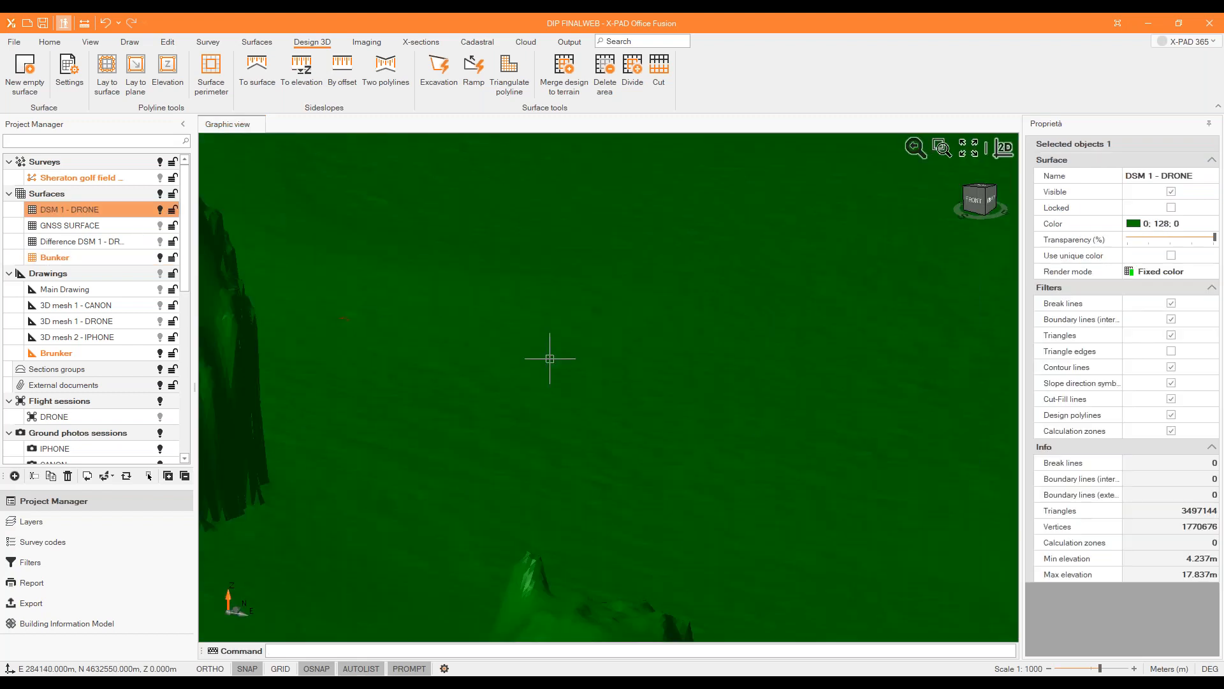
mouse_move(549, 359)
middle_mouse_down()
mouse_move(542, 394)
mouse_move(542, 352)
middle_mouse_up()
scroll(640, 410, "up", 4)
scroll(638, 410, "down", 4)
middle_click_drag(598, 444, 533, 422)
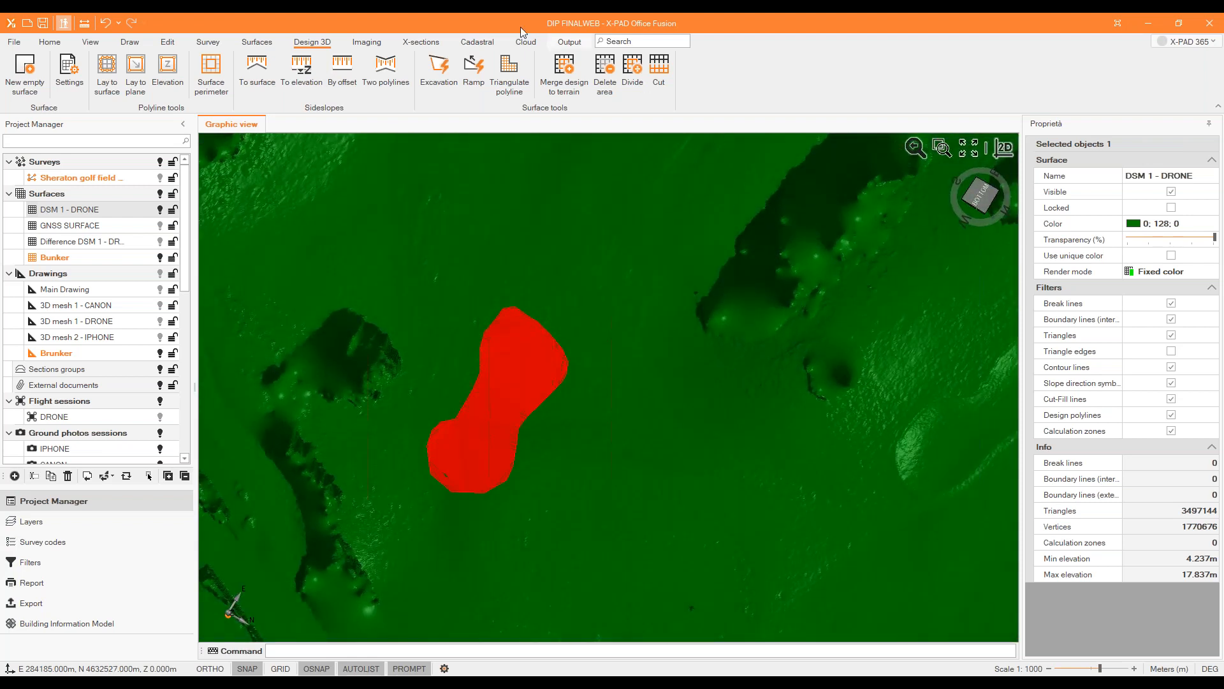
Create an outward sideslope by offset from the bunker outline in the Bunker surface, with 0.050 m horizontal and 0.100 m vertical offset.
left_click(337, 69)
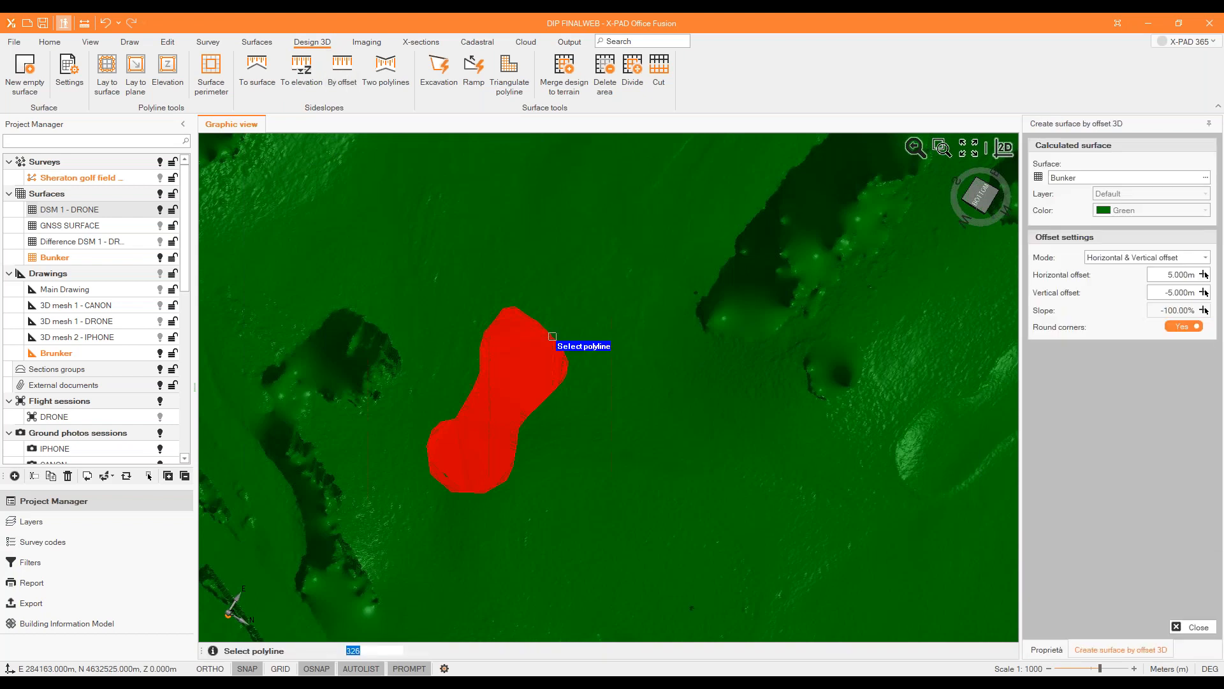
left_click(552, 336)
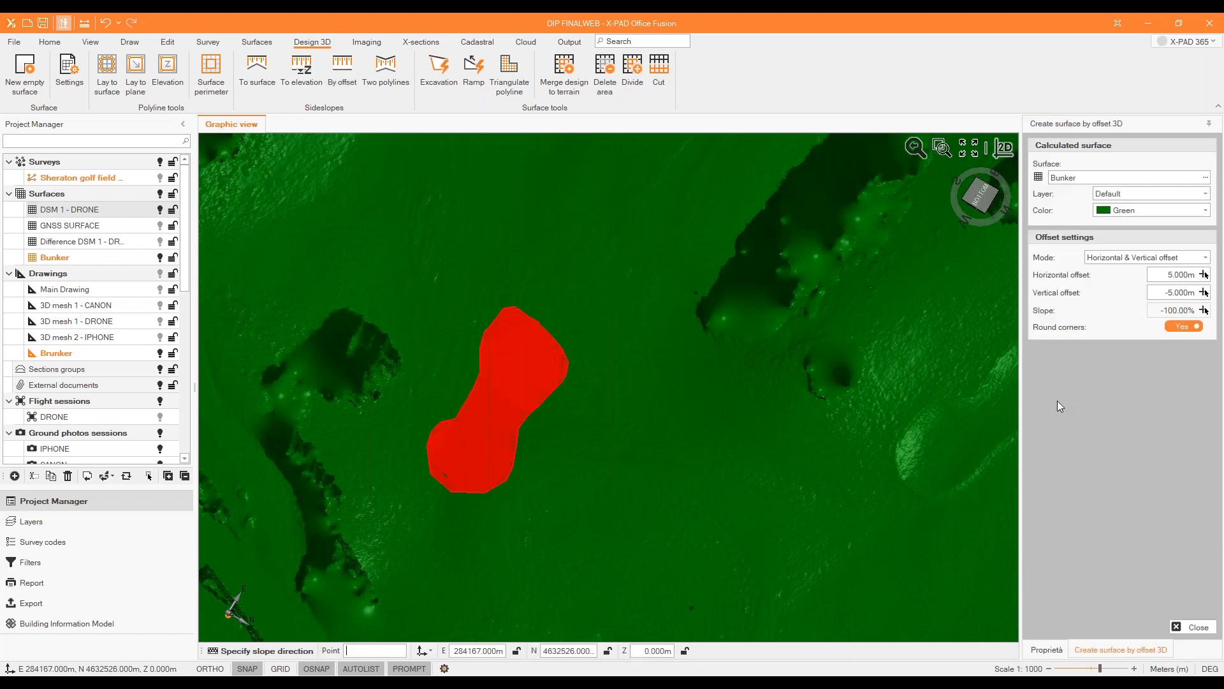
left_click(1172, 277)
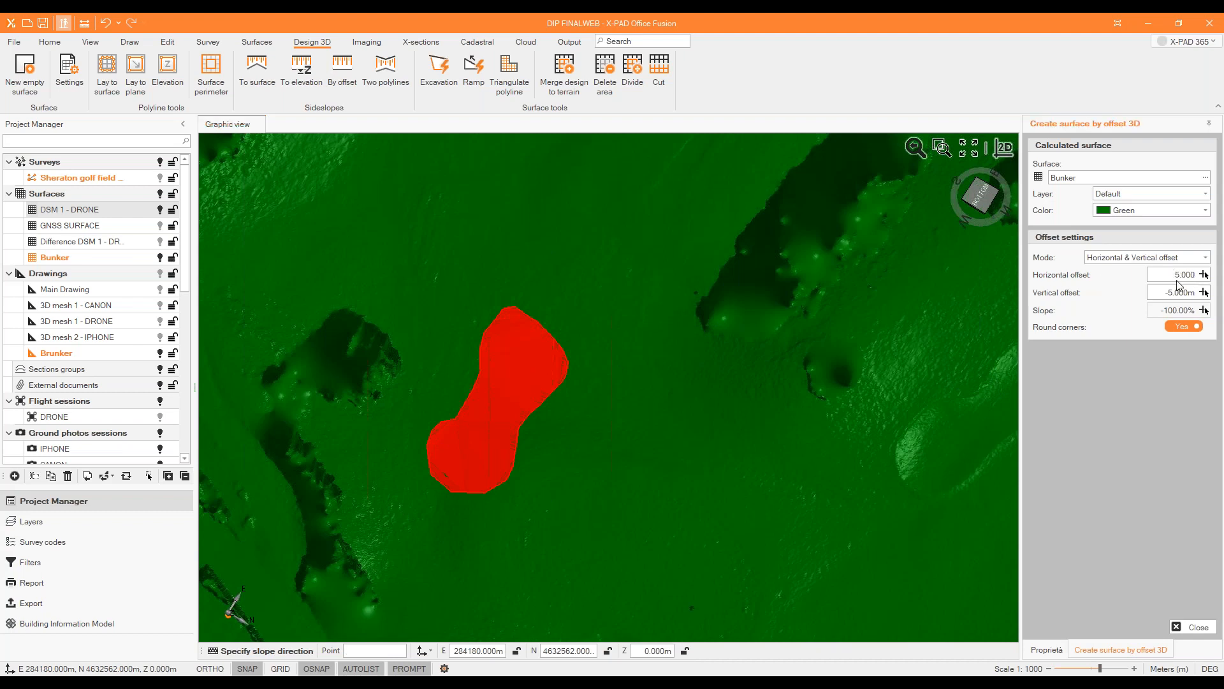
type("05")
left_click(1180, 292)
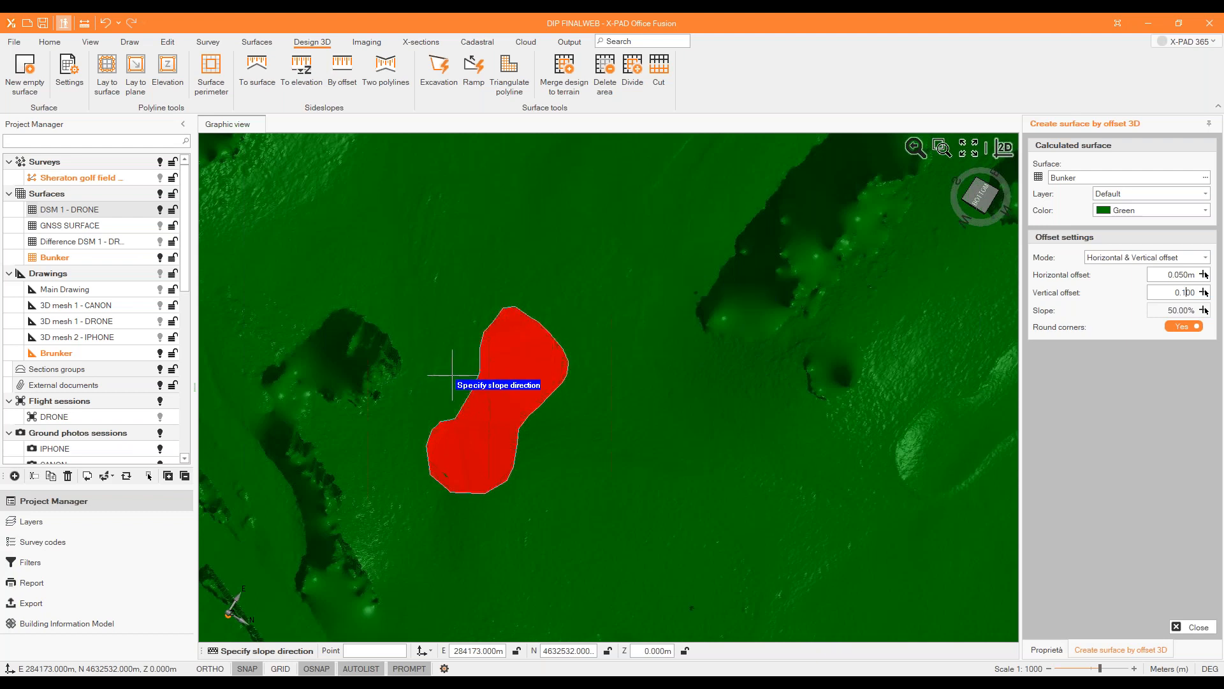
left_click(601, 306)
middle_click_drag(596, 352, 553, 293)
scroll(556, 275, "up", 1)
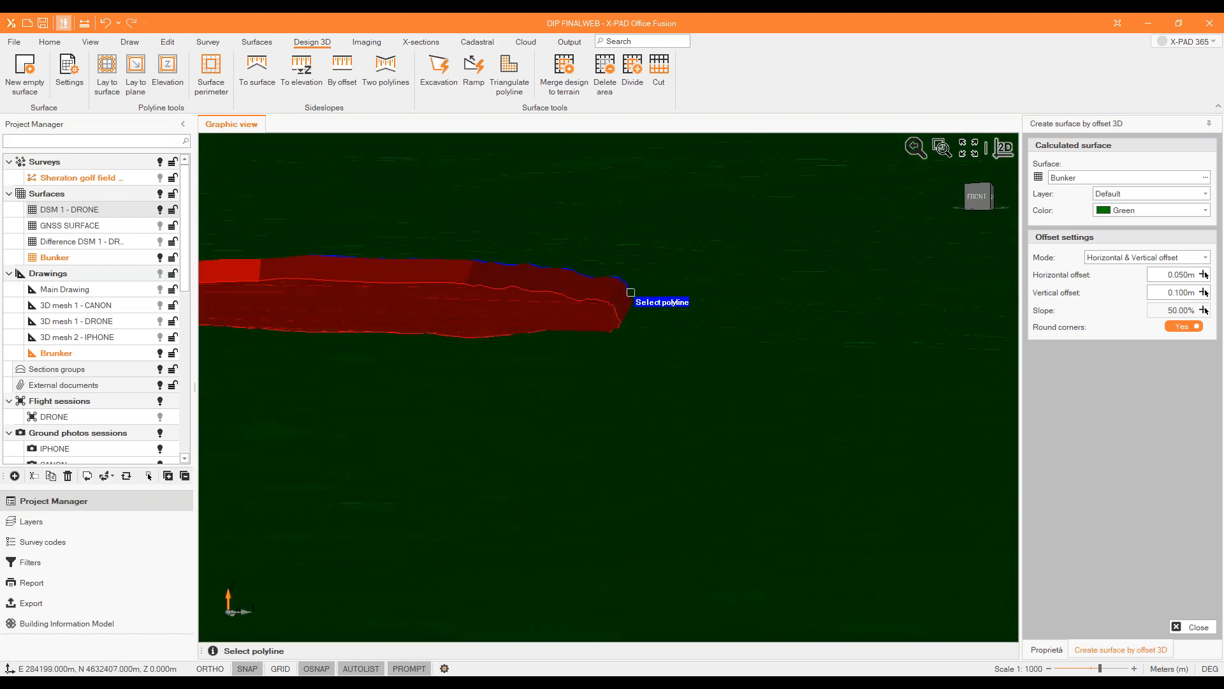
middle_click_drag(601, 320, 603, 319)
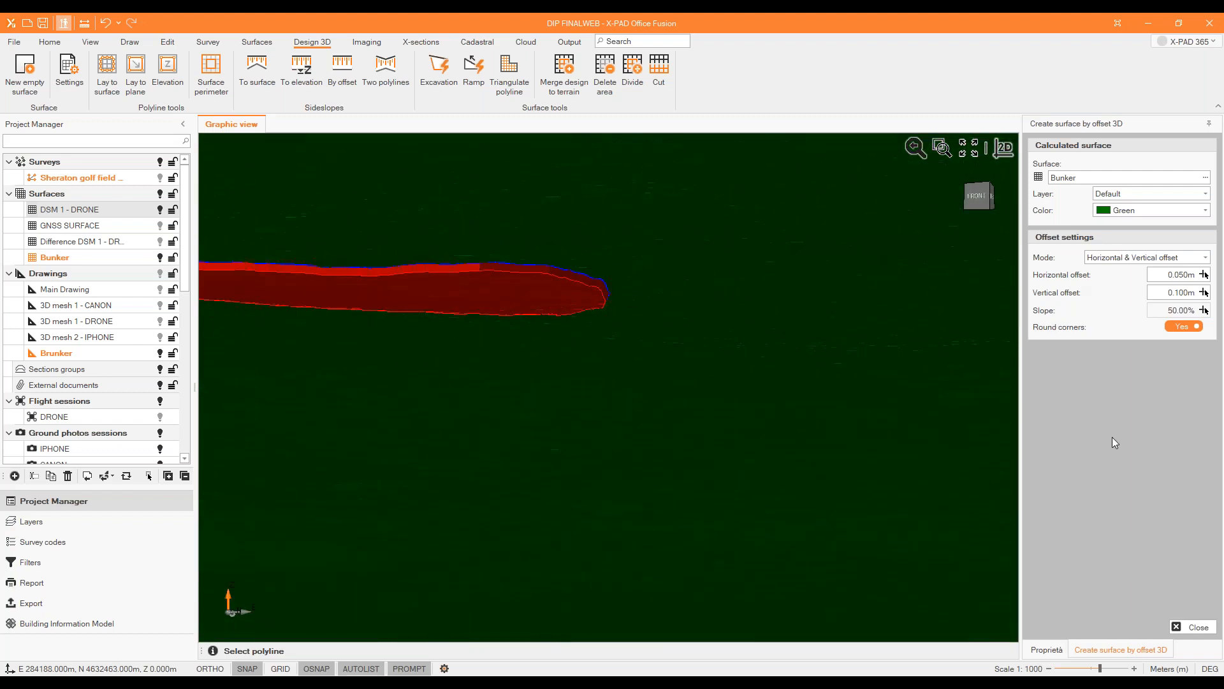
left_click(1192, 627)
Hide the DSM 1 - DRONE surface to examine the bunker floor and sideslope on their own, and show the terrain again.
middle_click_drag(754, 366, 651, 397)
scroll(651, 398, "down", 3)
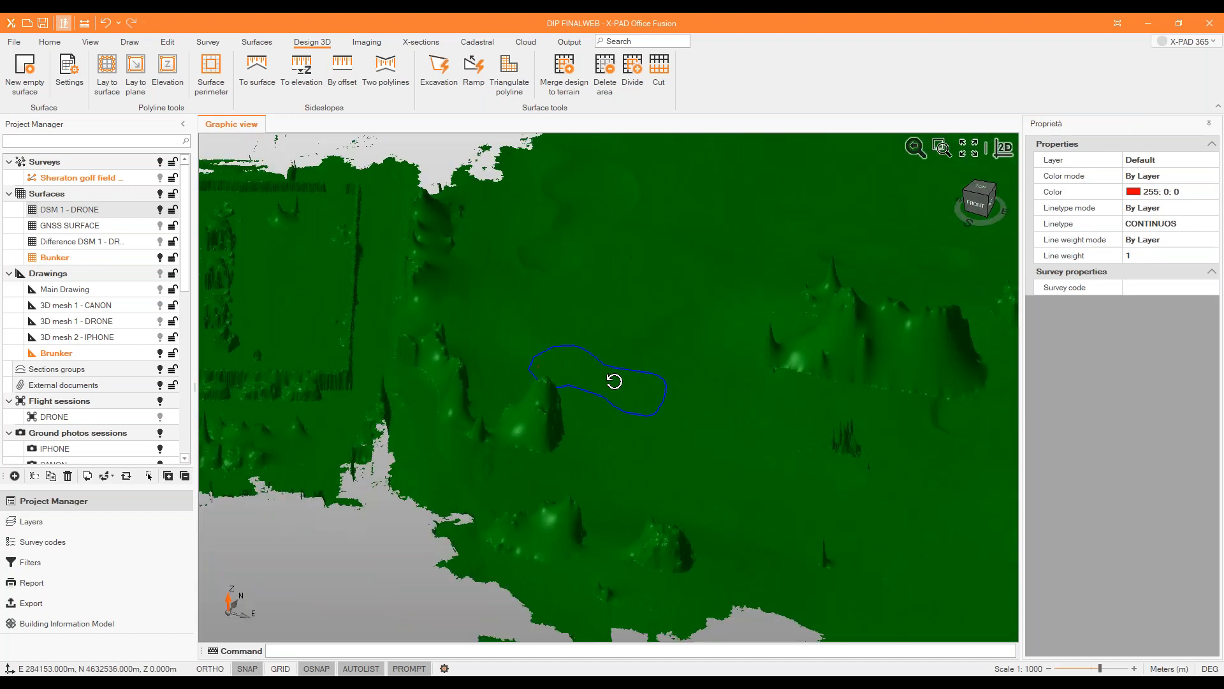
left_click(160, 210)
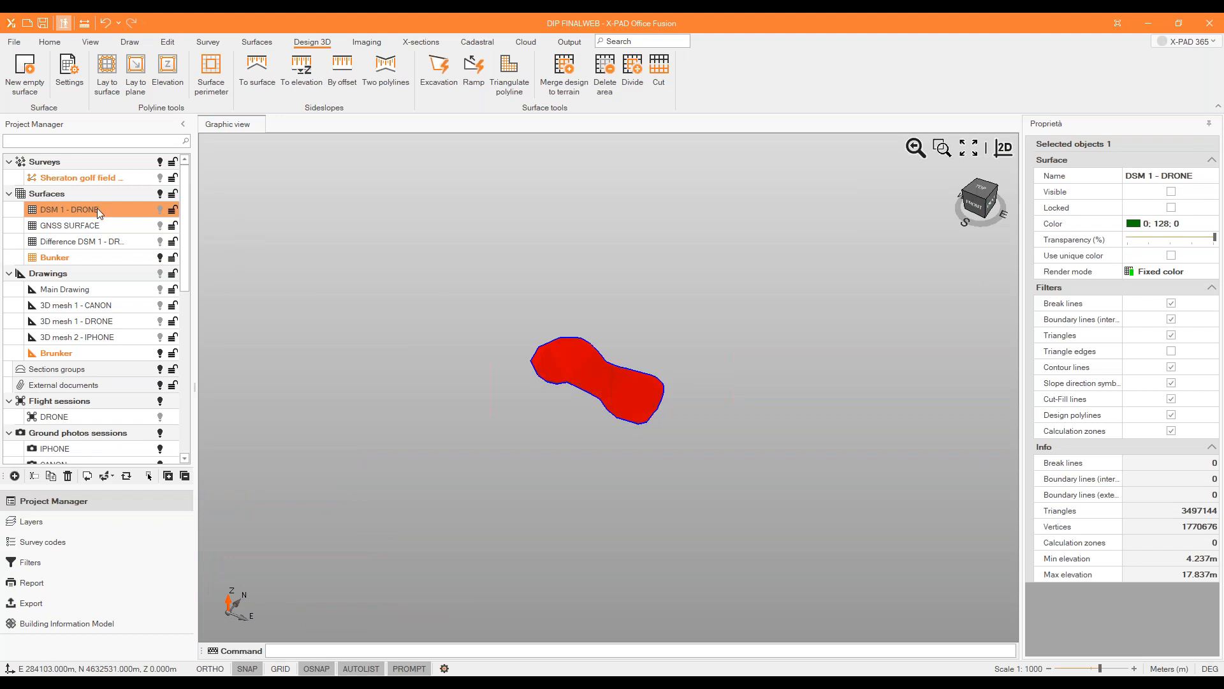
scroll(633, 400, "up", 5)
middle_click_drag(682, 408, 621, 346)
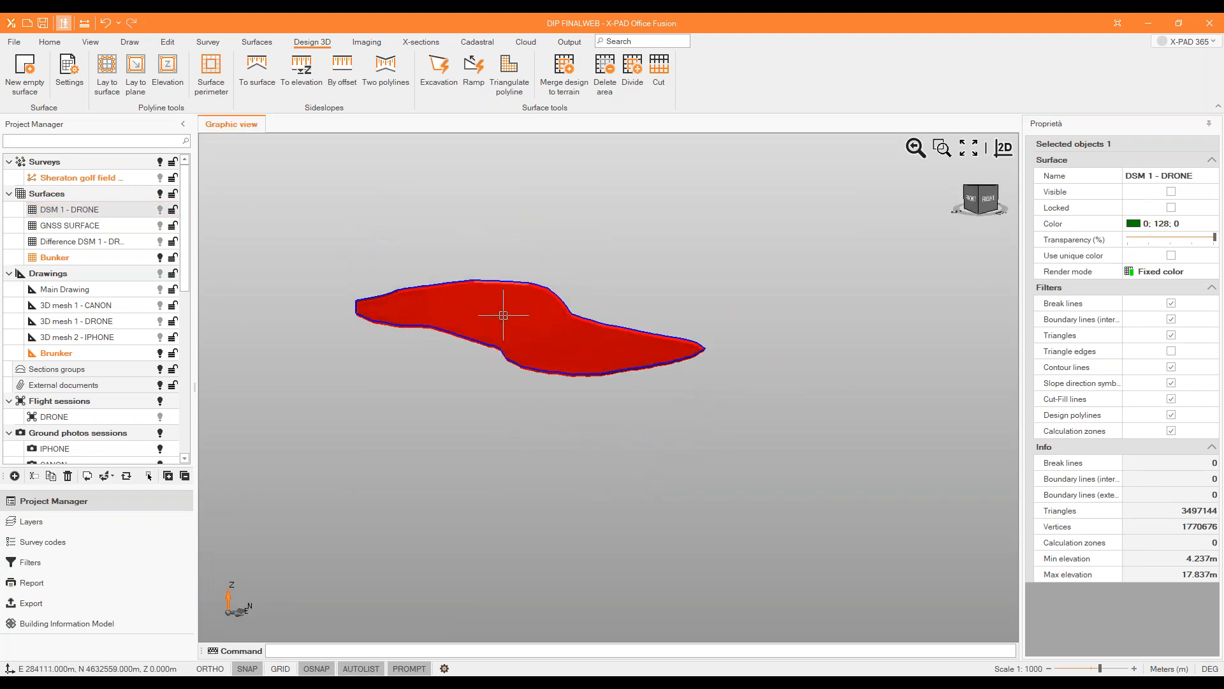
left_click(159, 209)
middle_click_drag(511, 278, 508, 308)
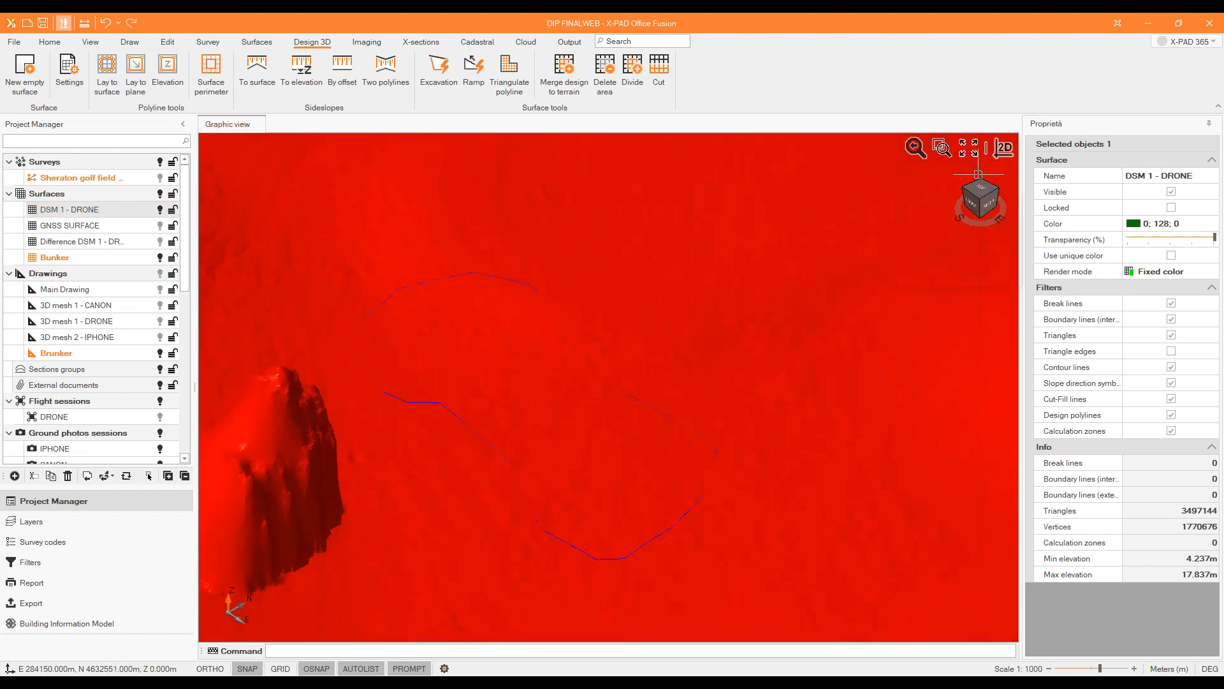
Switch to the 2D plan view around the bunker and make DSM 1 - DRONE the active surface.
left_click(916, 147)
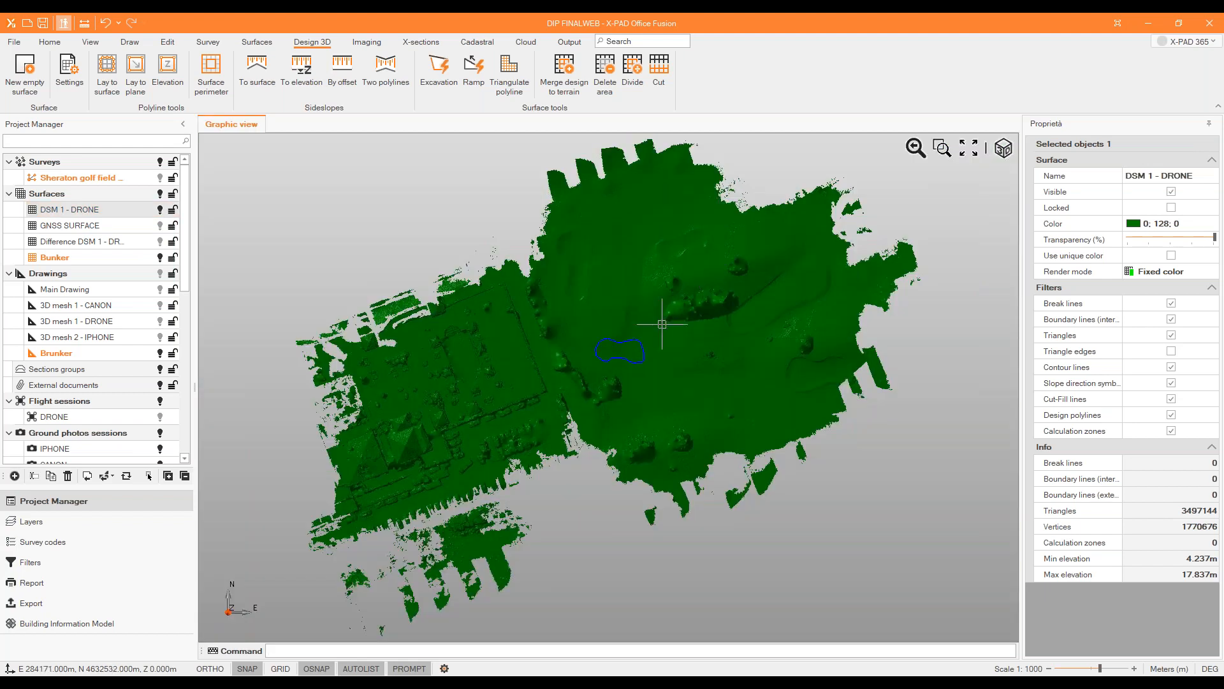
scroll(660, 321, "up", 2)
left_click(262, 43)
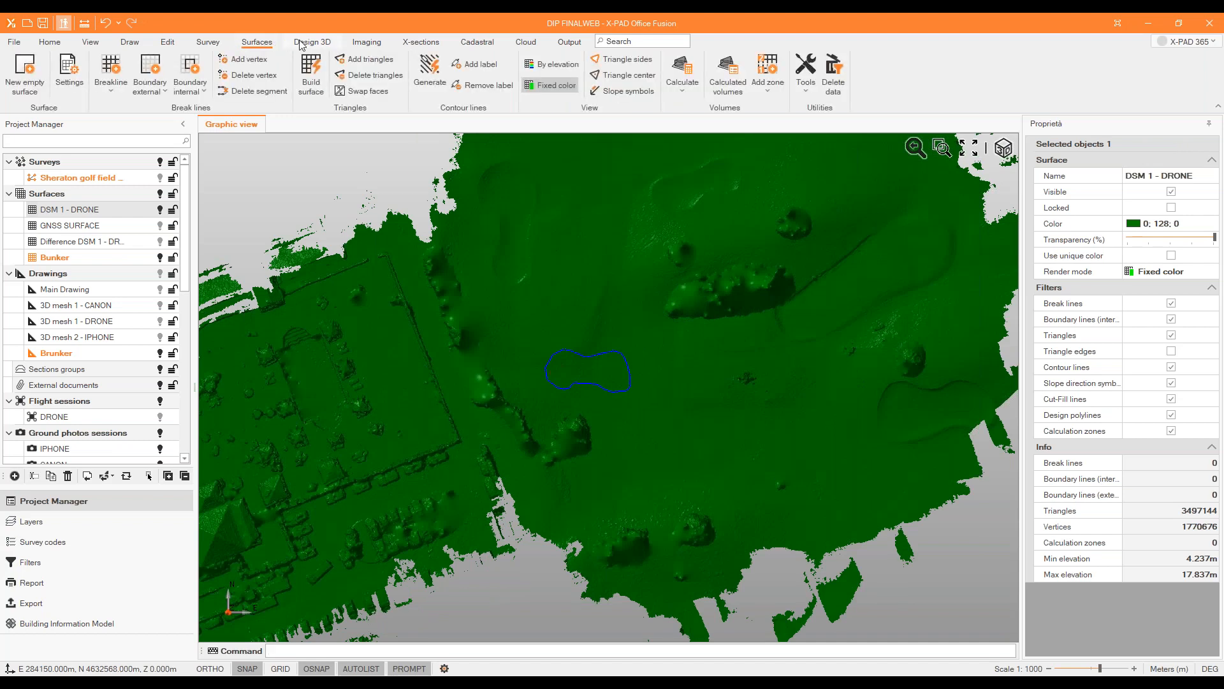
left_click(121, 209)
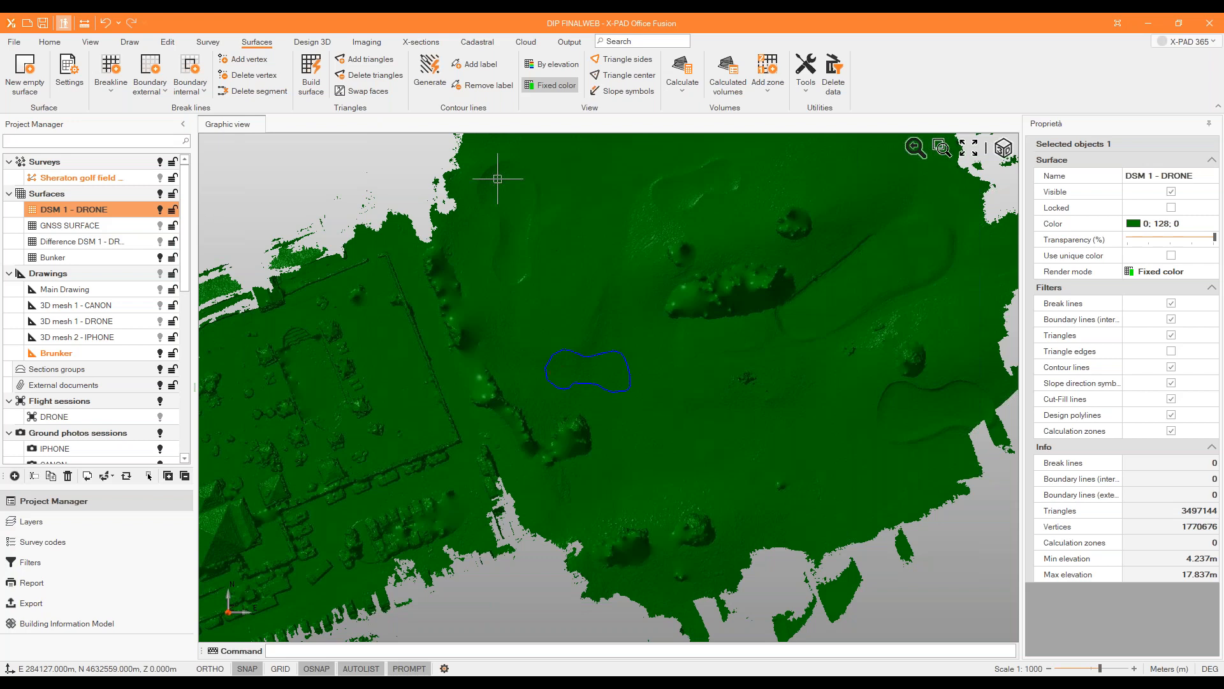
Add a four-cornered calculation zone named ZONE1 around the bunker outline on DSM 1 - DRONE.
left_click(765, 75)
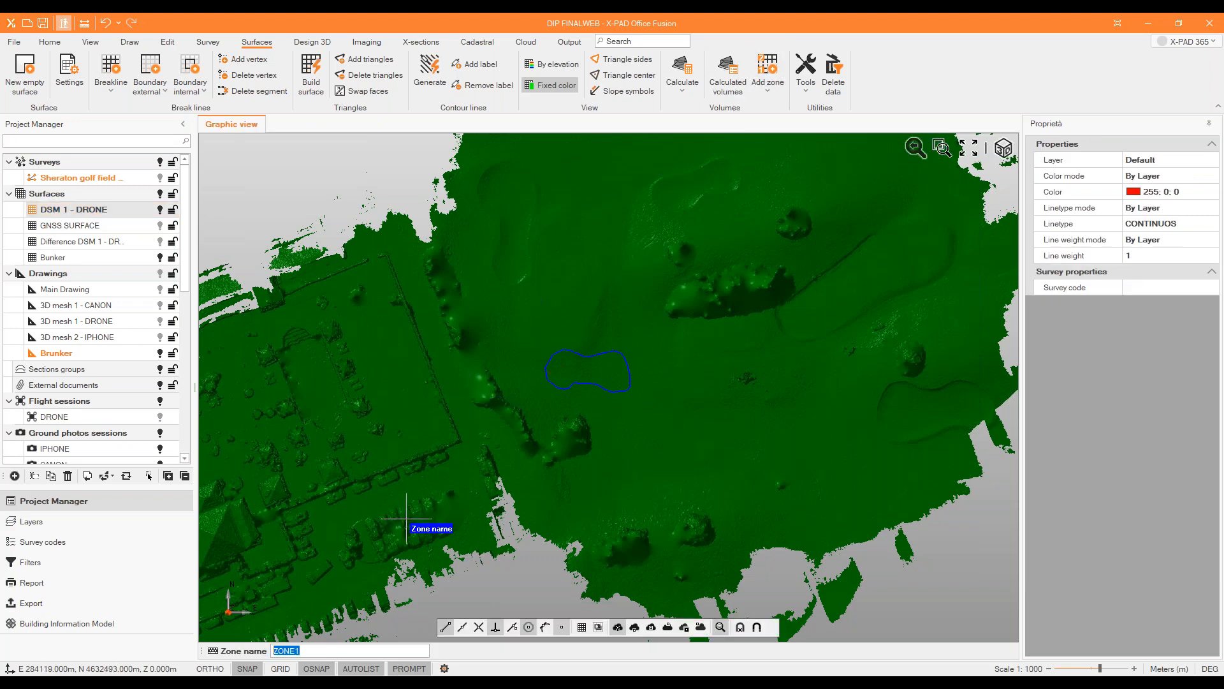
key("Return")
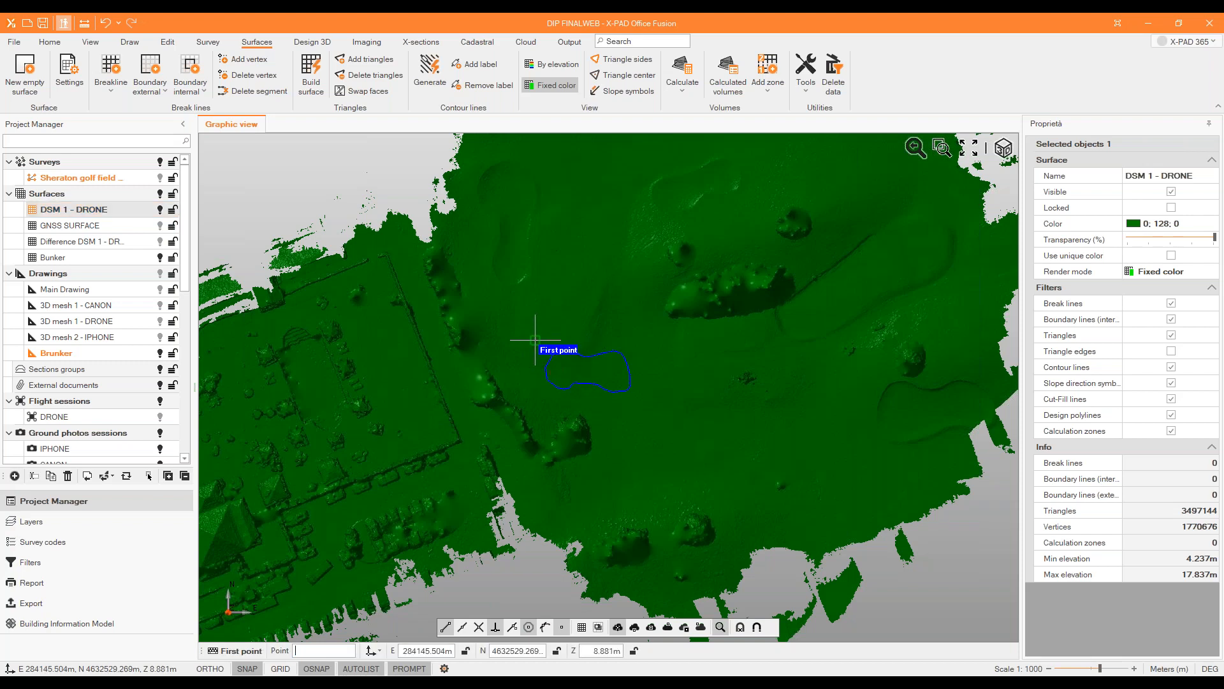
left_click(534, 338)
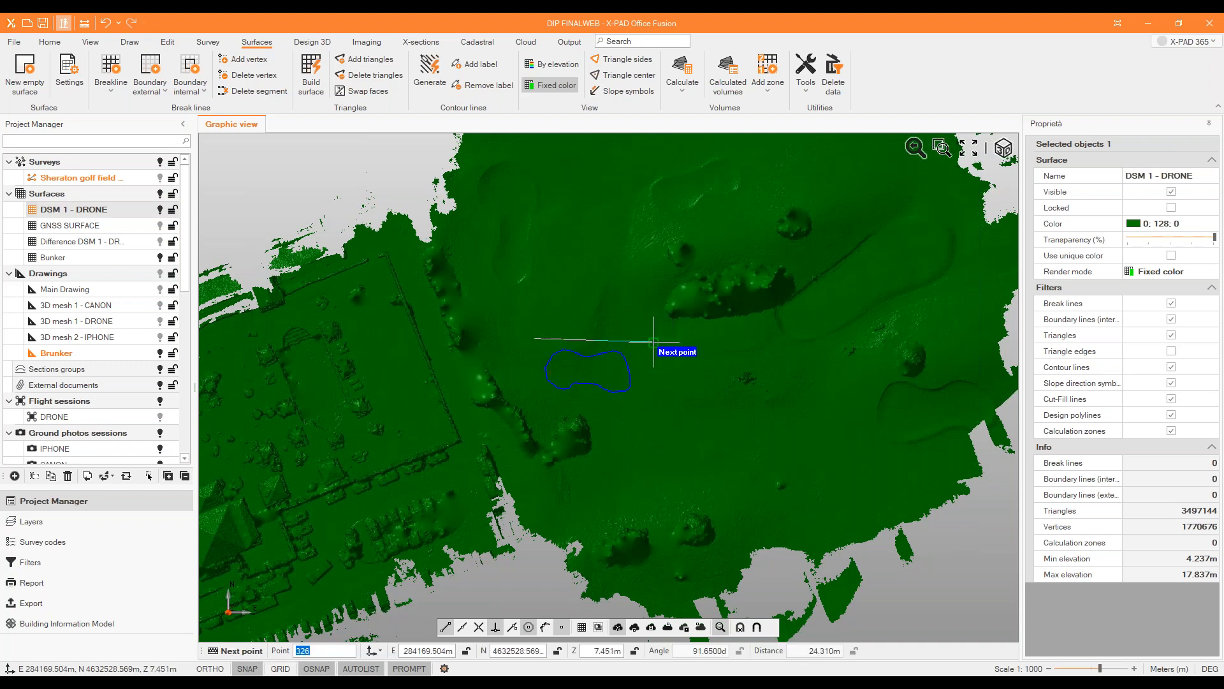
left_click(648, 406)
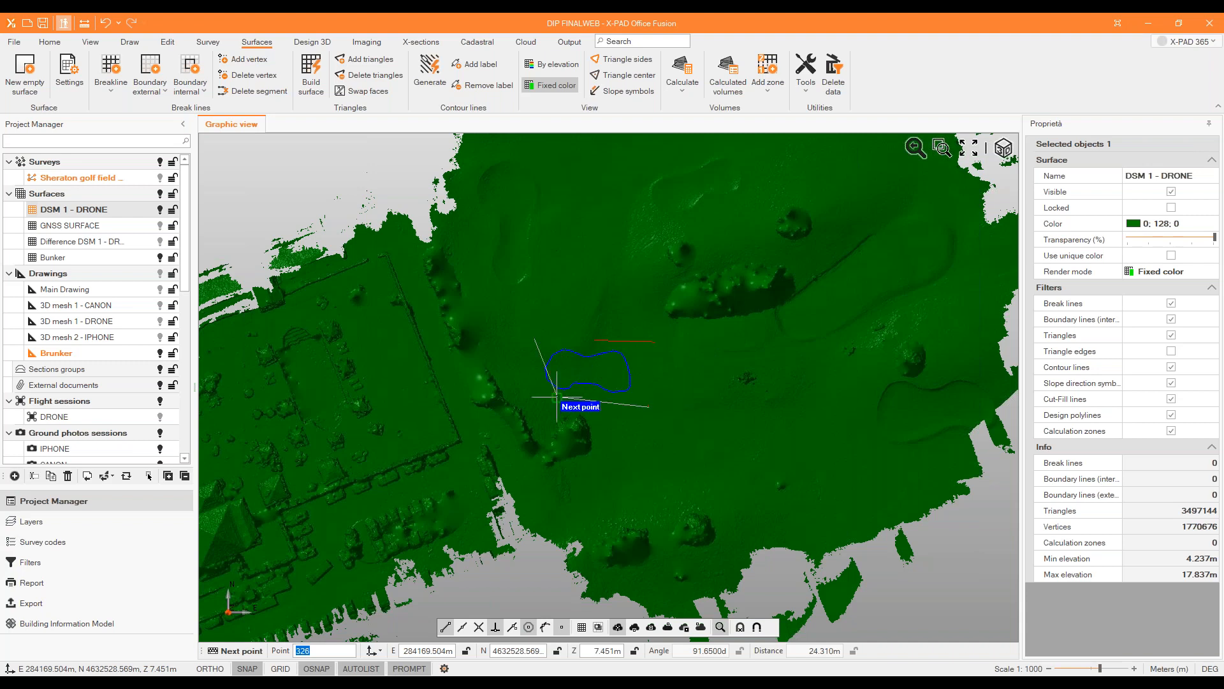
left_click(522, 386)
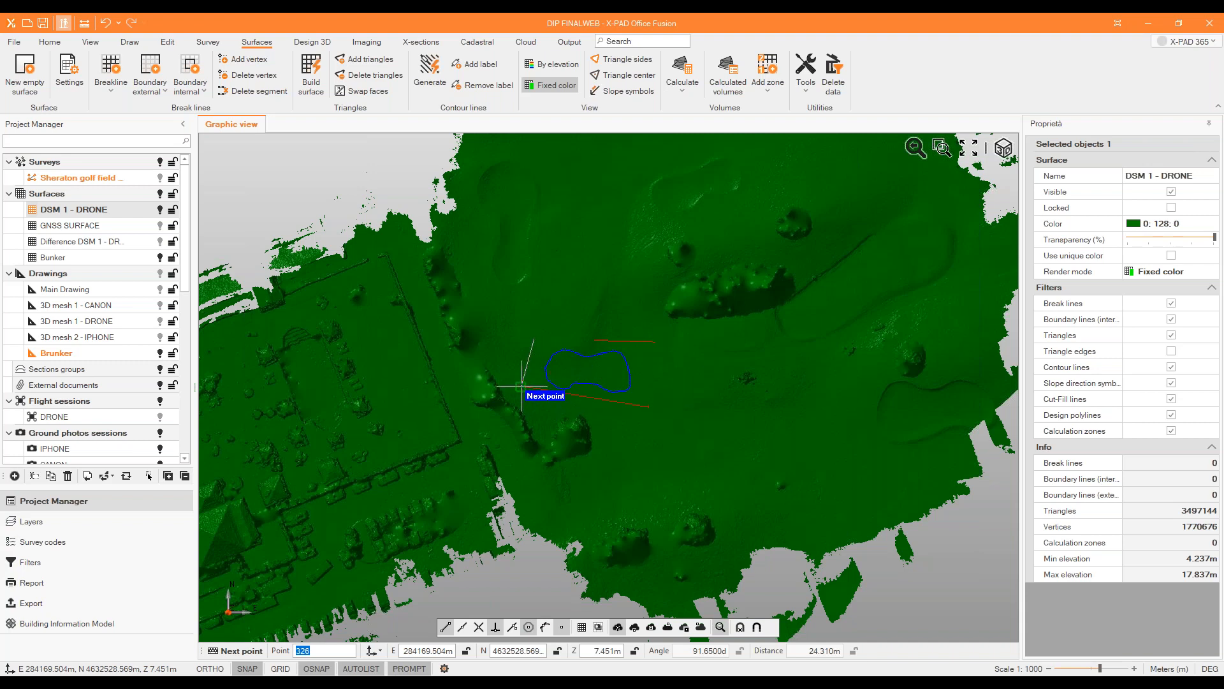
right_click(534, 362)
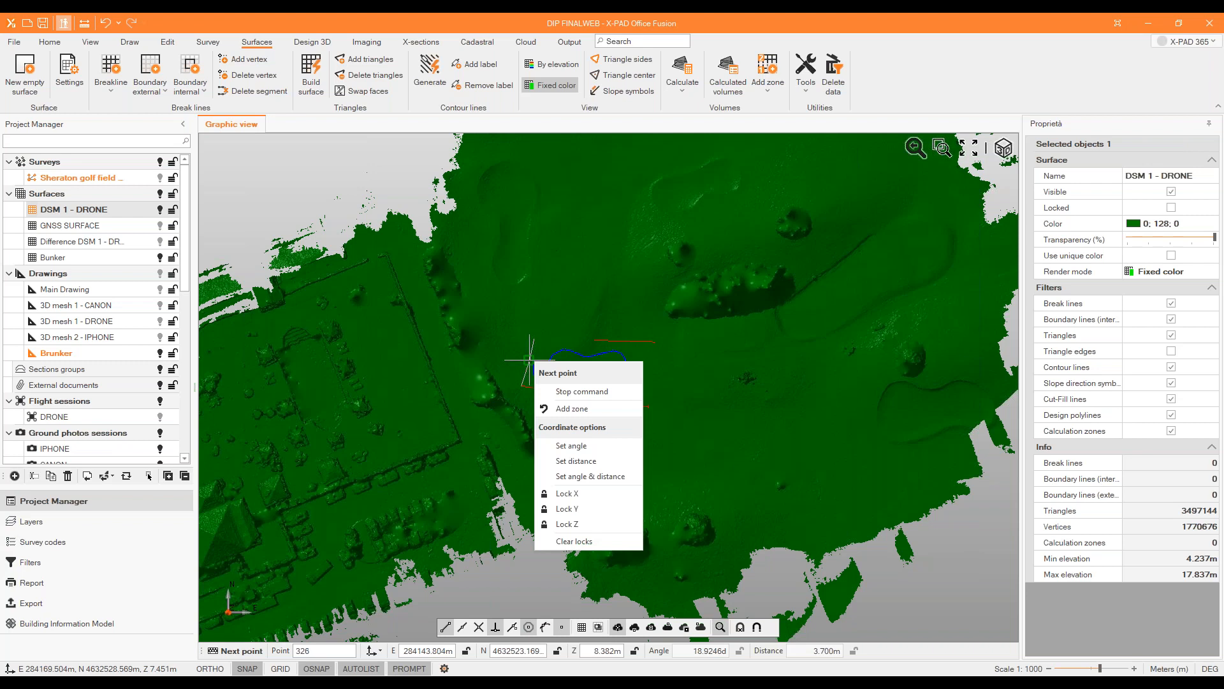
left_click(596, 394)
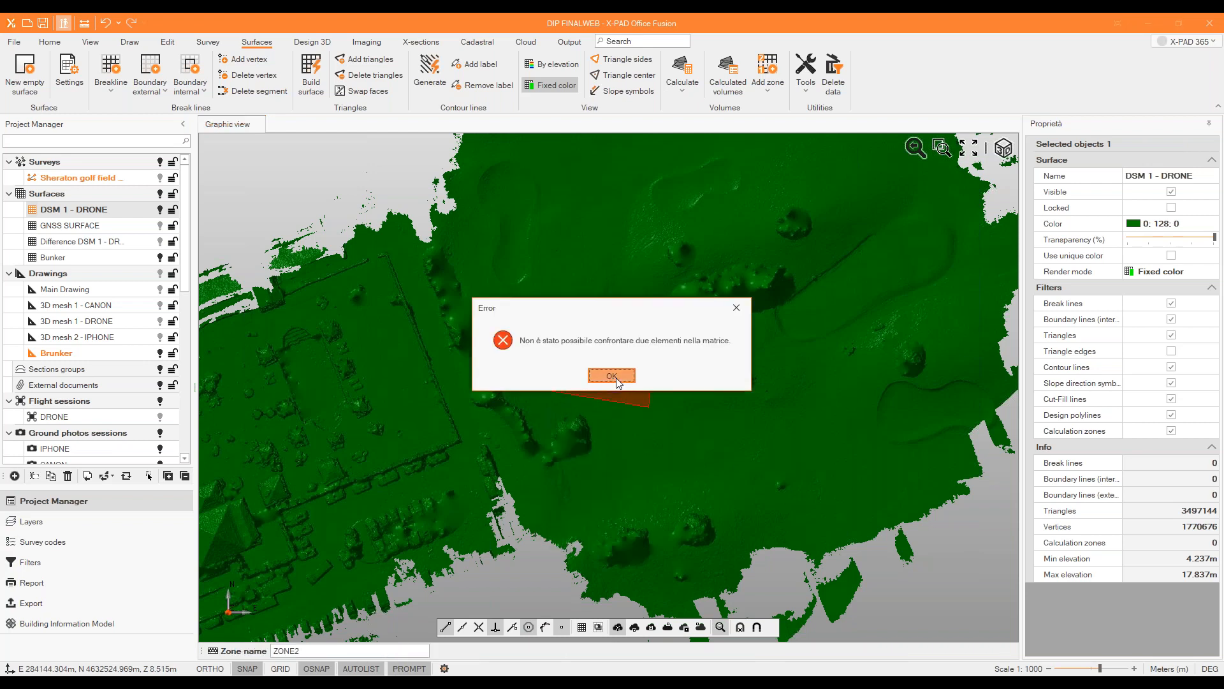
left_click(612, 376)
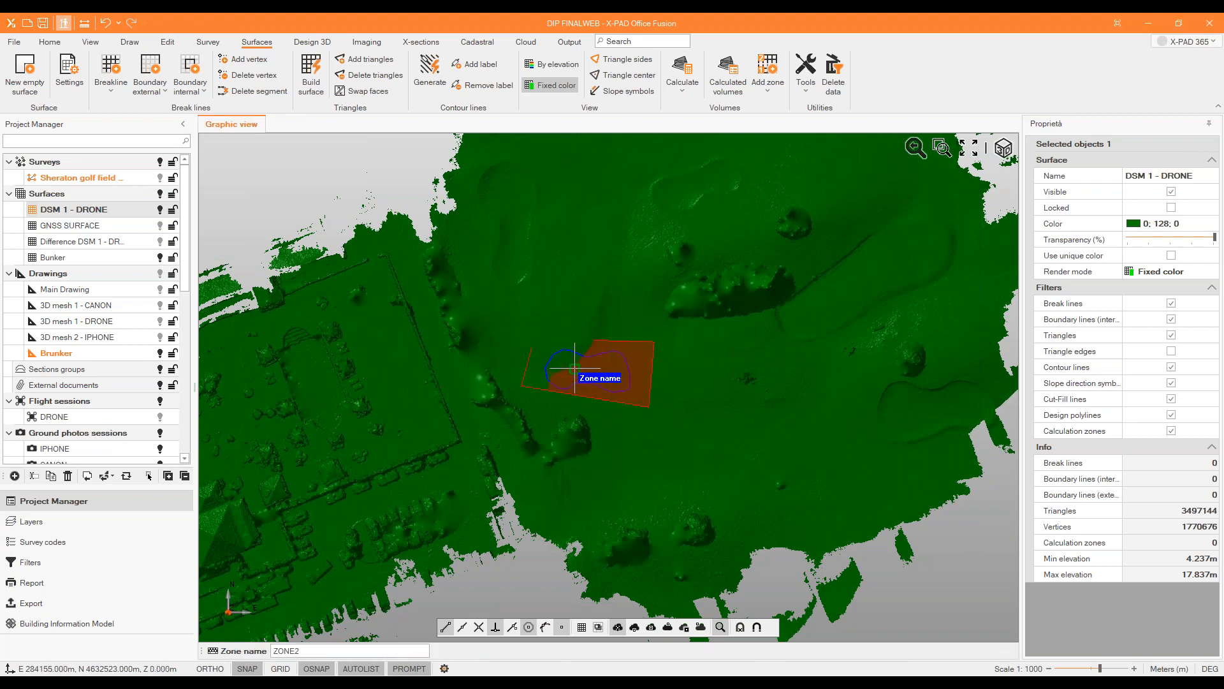
Calculate the surface-to-surface volume between DSM 1 - DRONE and Bunker, limited to ZONE1 and computed by triangles.
left_click(694, 92)
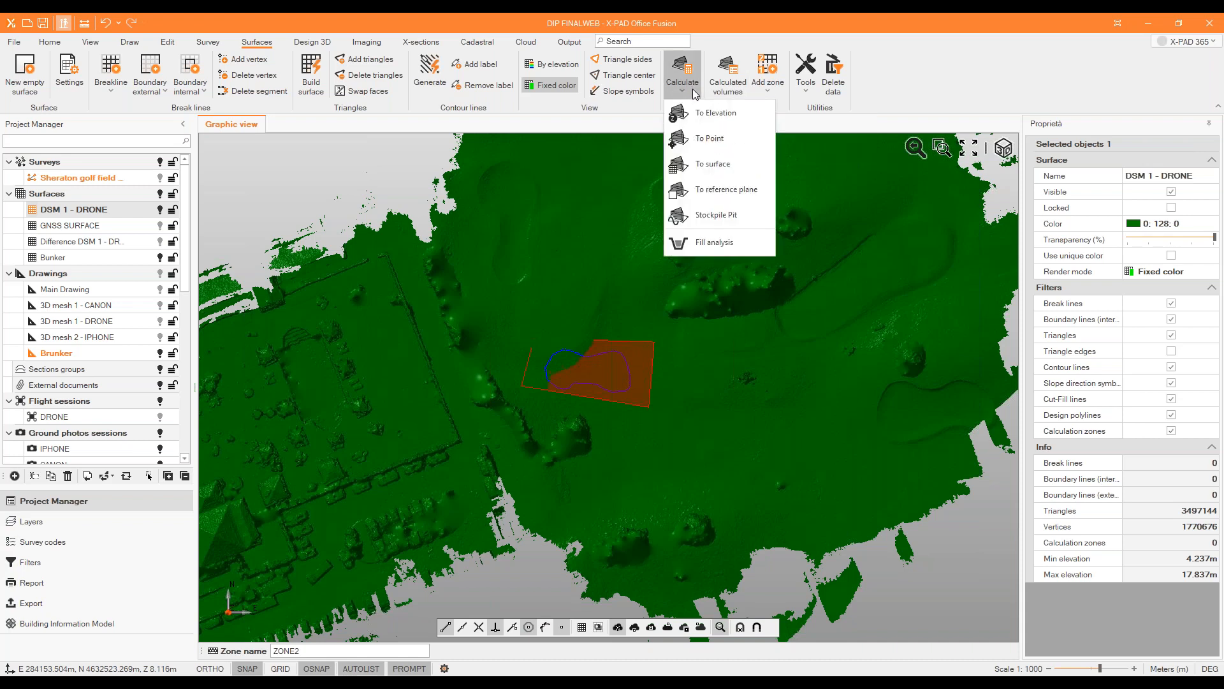
left_click(712, 164)
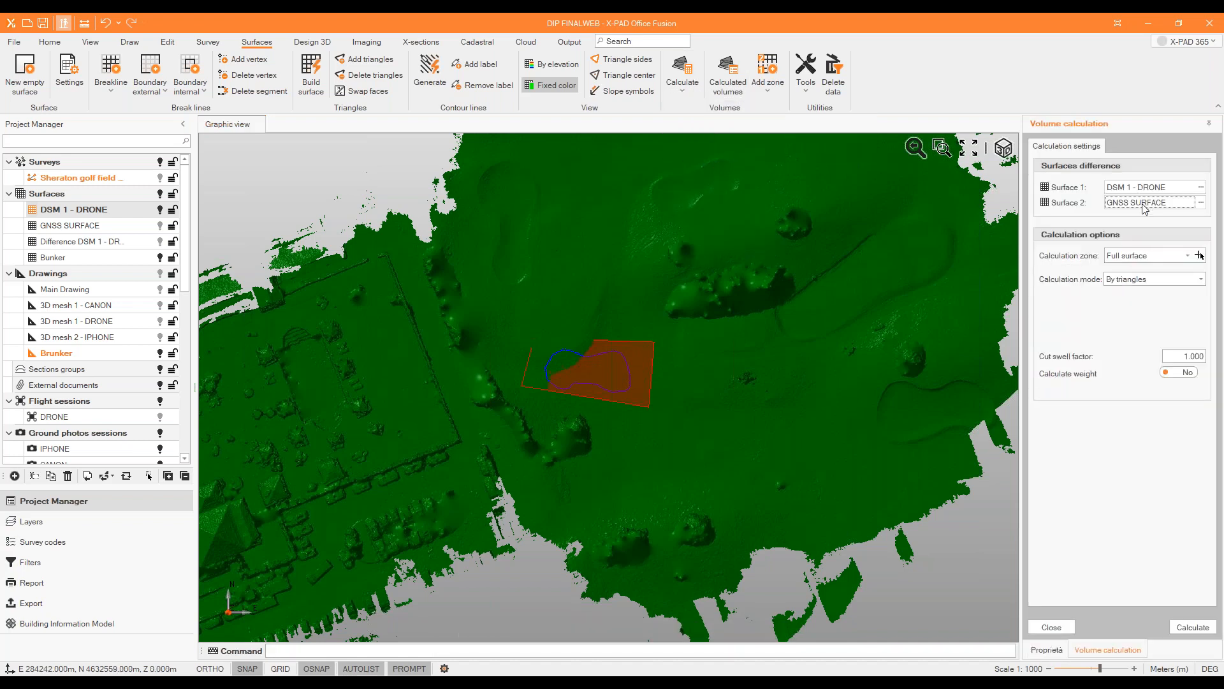
left_click(1143, 206)
double_click(563, 315)
left_click(1188, 255)
left_click(1184, 284)
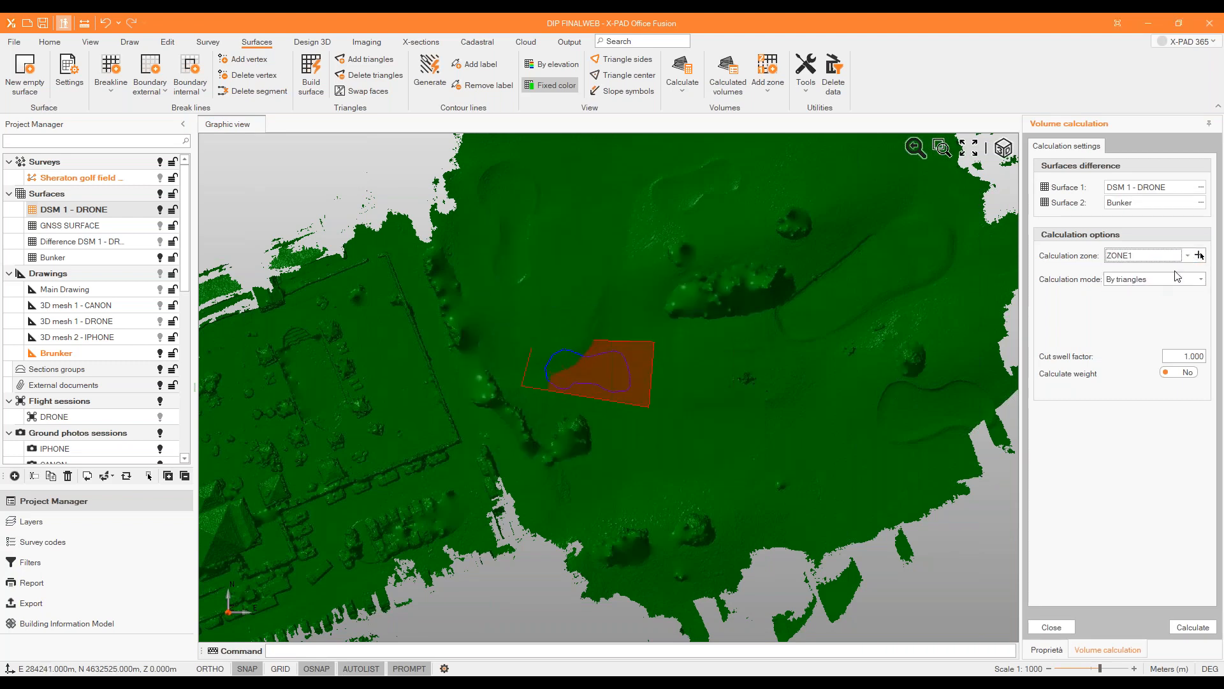
left_click(1186, 628)
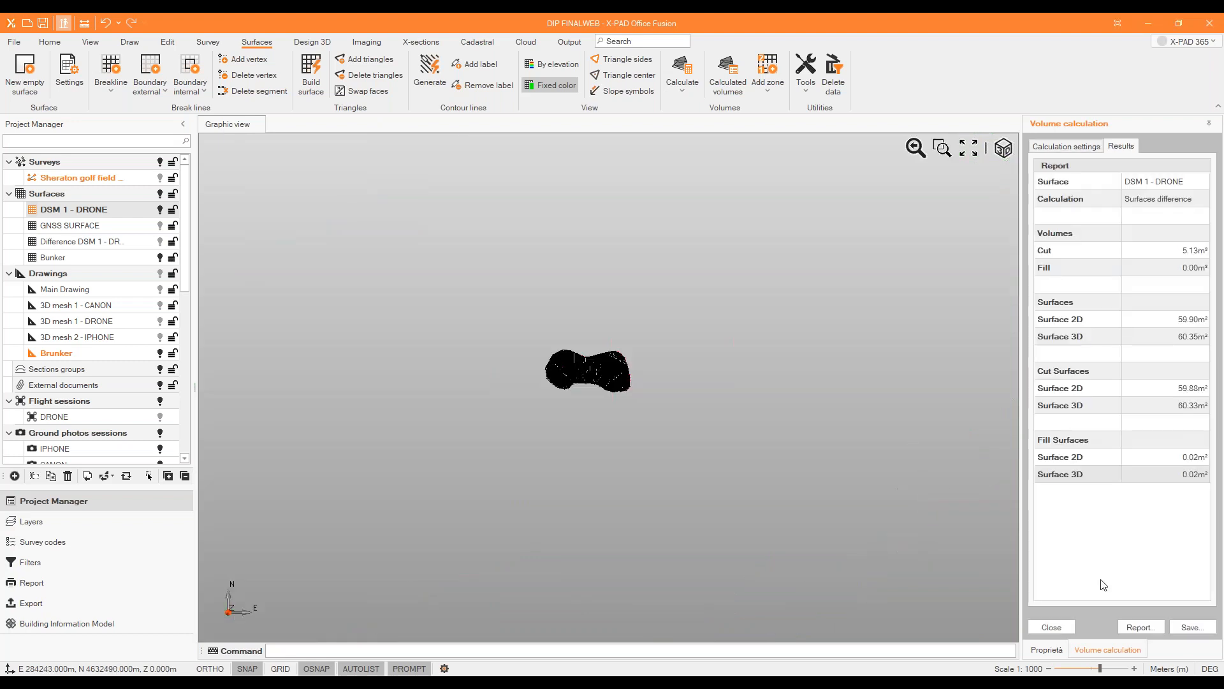
Save the volume calculation as Surfaces_difference along with its difference surface, and close the volume calculation.
left_click(1186, 626)
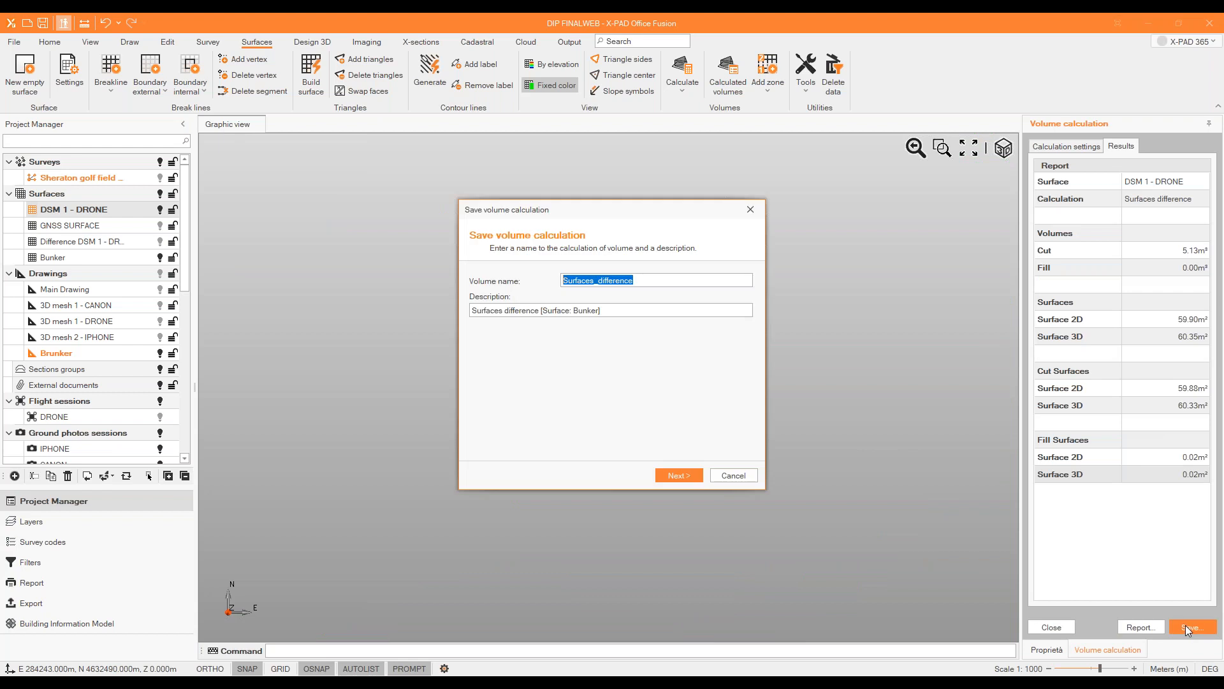
left_click(695, 474)
left_click(734, 289)
left_click(695, 475)
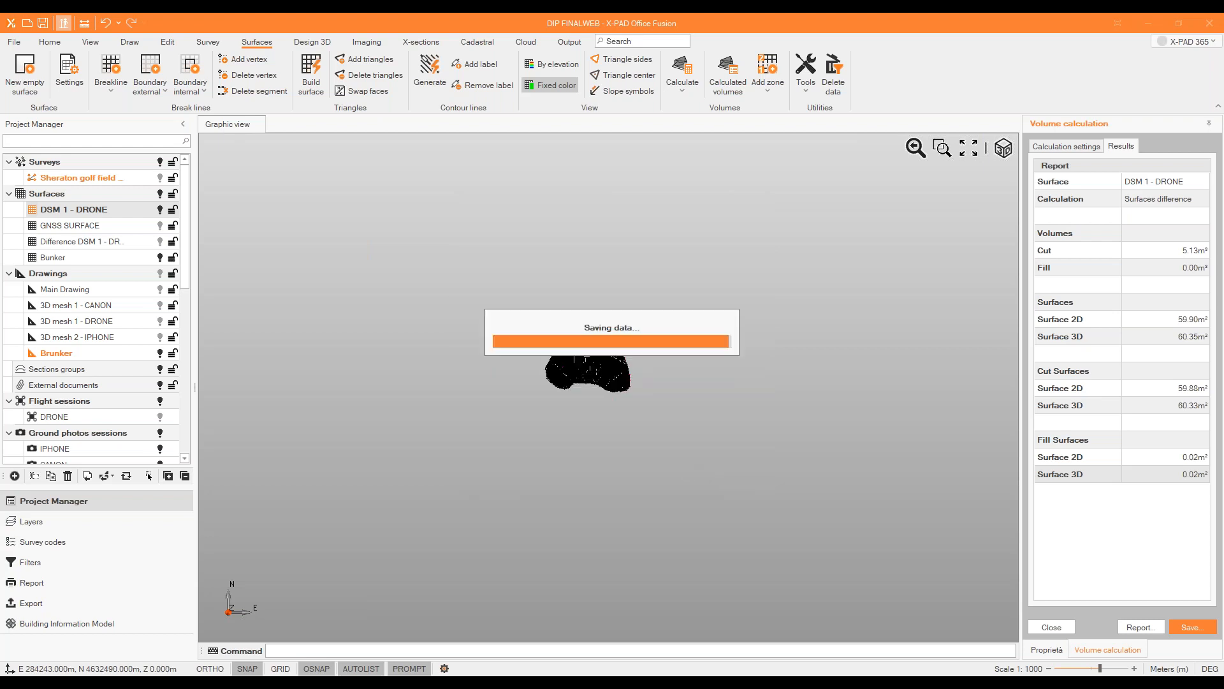
mouse_move(564, 362)
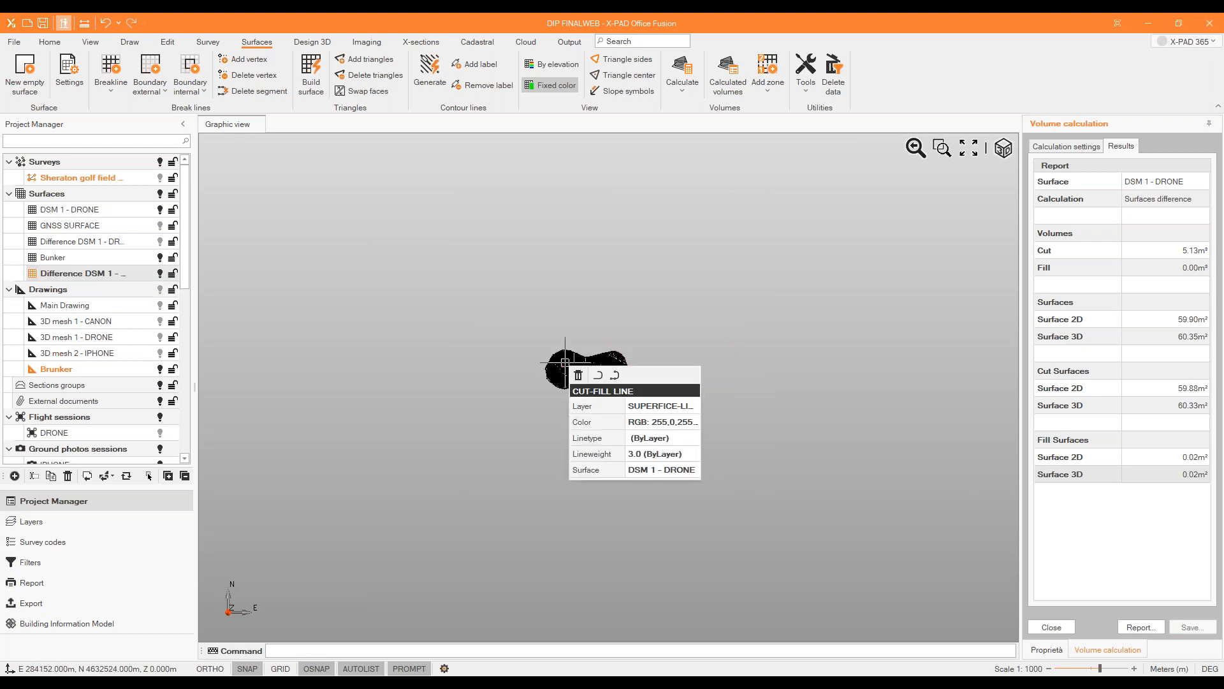
left_click(1051, 627)
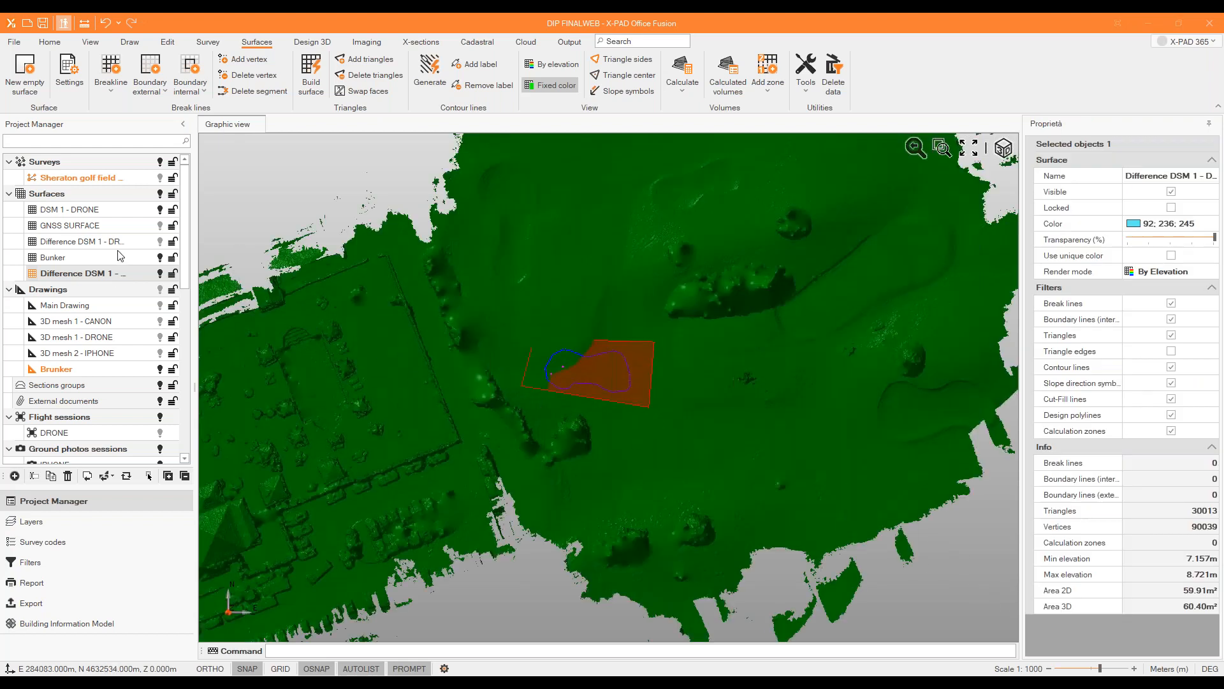
Hide the Bunker surface and the new difference surface, leaving DSM 1 - DRONE displayed.
left_click(158, 210)
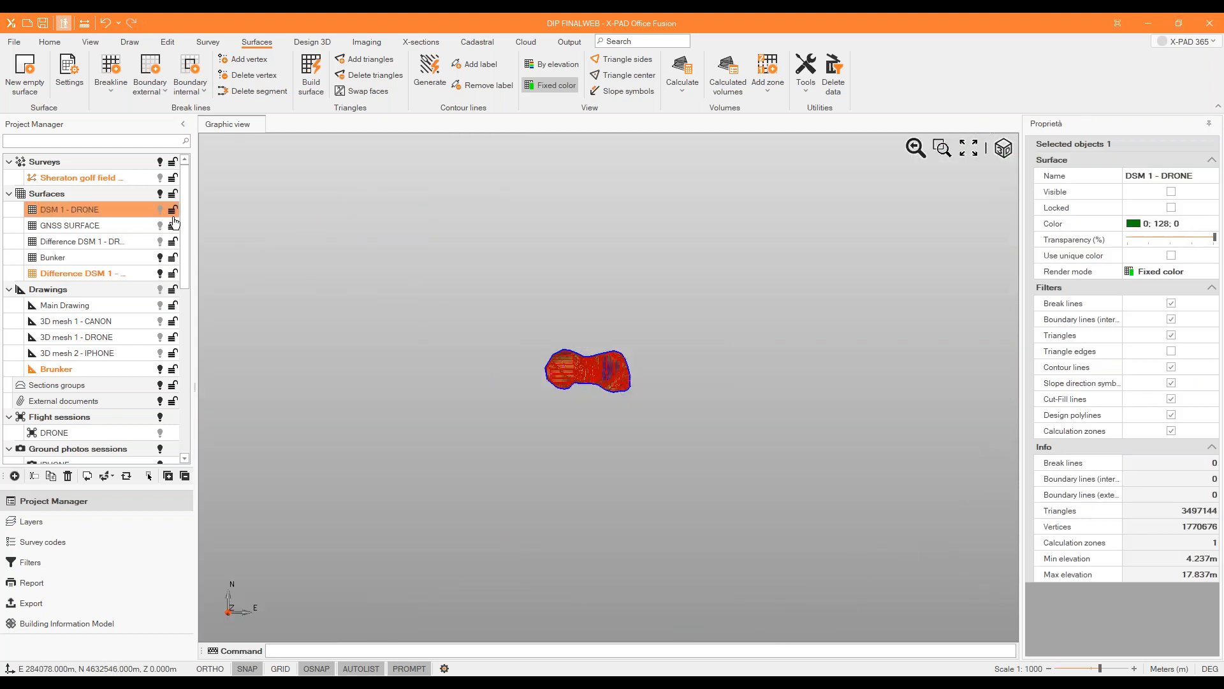
left_click(161, 270)
left_click(161, 261)
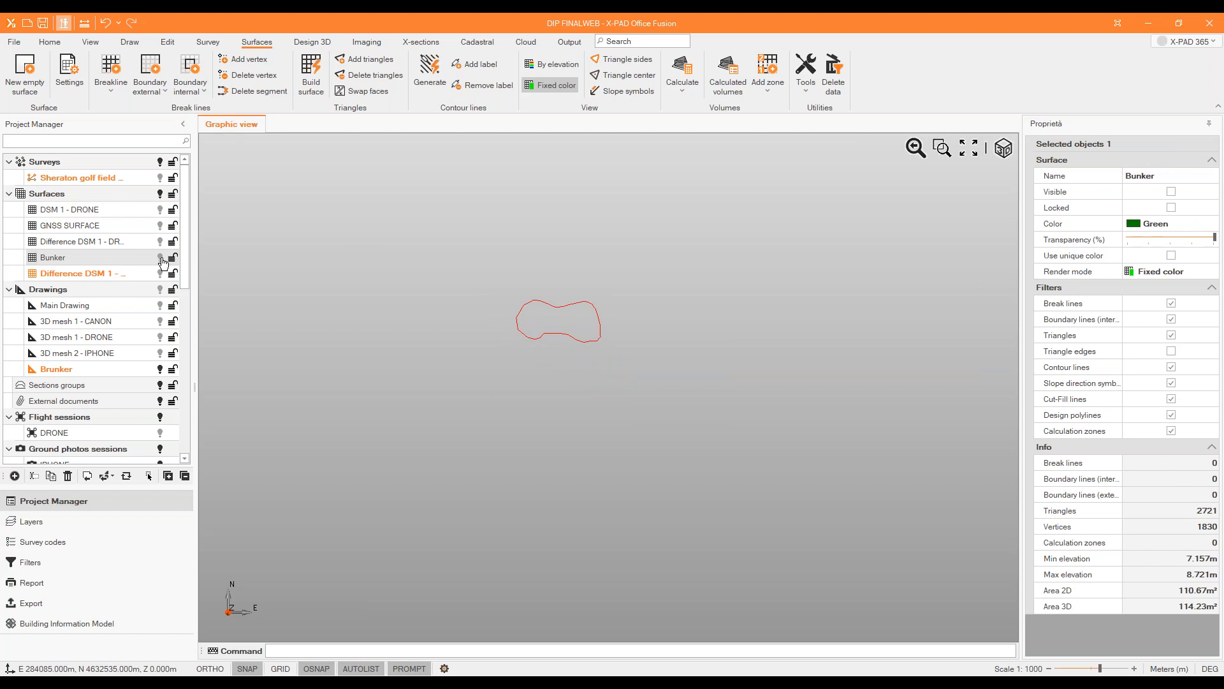
left_click(160, 211)
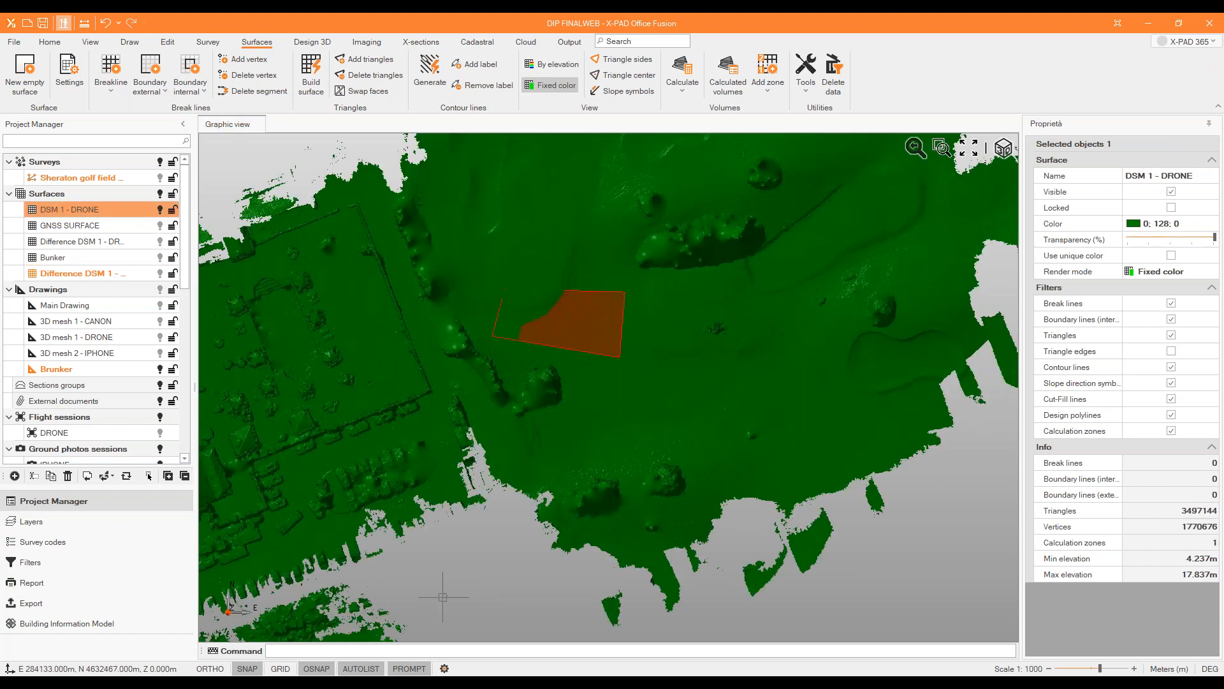
Examine the bunker outline and calculation zone against the DSM 1 - DRONE terrain in 3D, from below and above.
left_click_drag(448, 549, 642, 255)
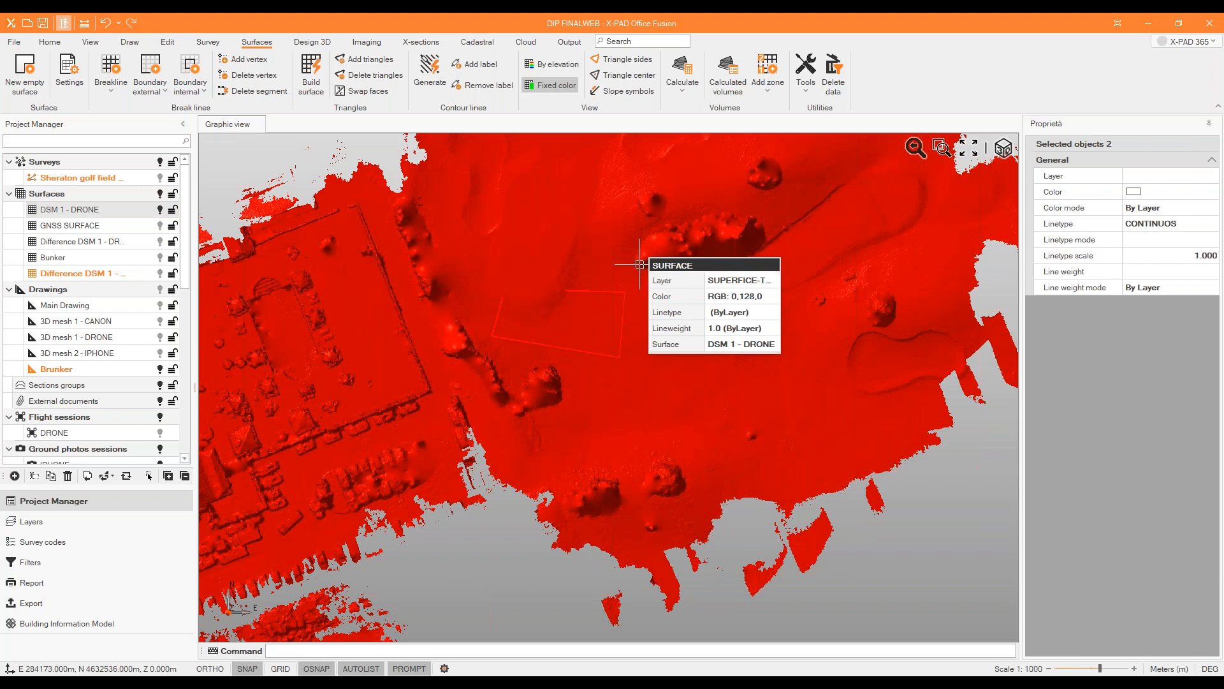
mouse_move(627, 372)
middle_mouse_down()
mouse_move(623, 343)
mouse_move(612, 392)
middle_mouse_up()
left_click(1004, 149)
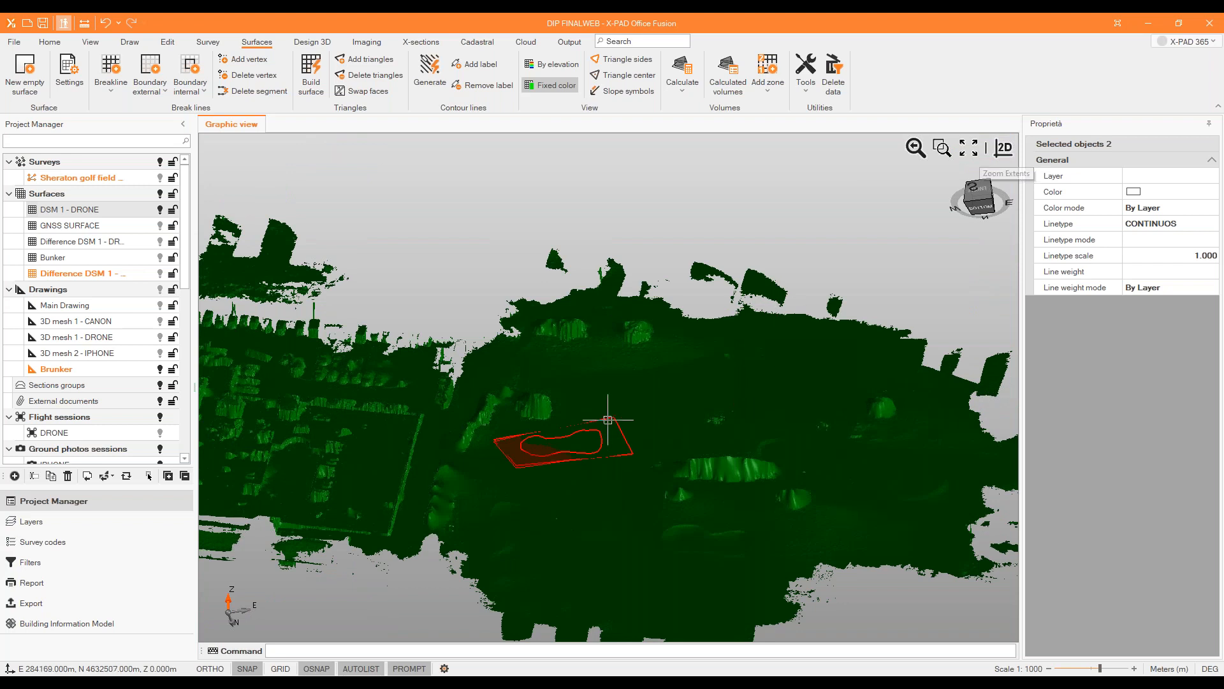
scroll(610, 418, "up", 3)
scroll(578, 408, "down", 4)
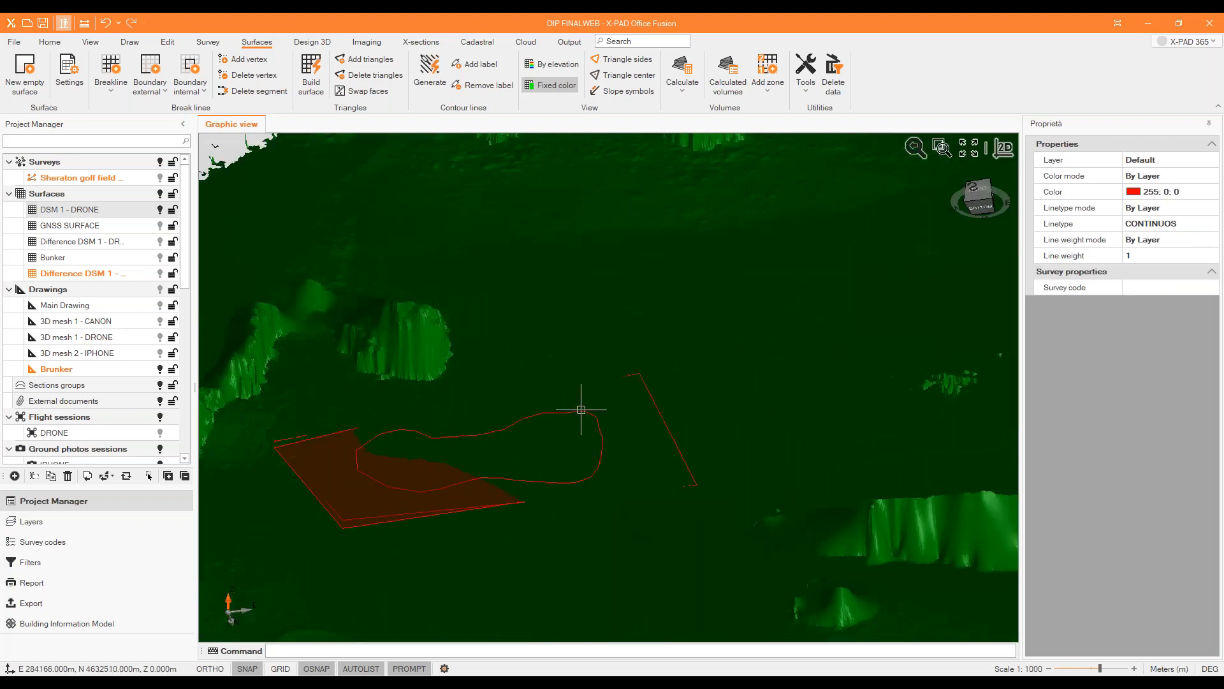
scroll(96, 306, "down", 5)
scroll(298, 329, "up", 3)
scroll(88, 231, "up", 5)
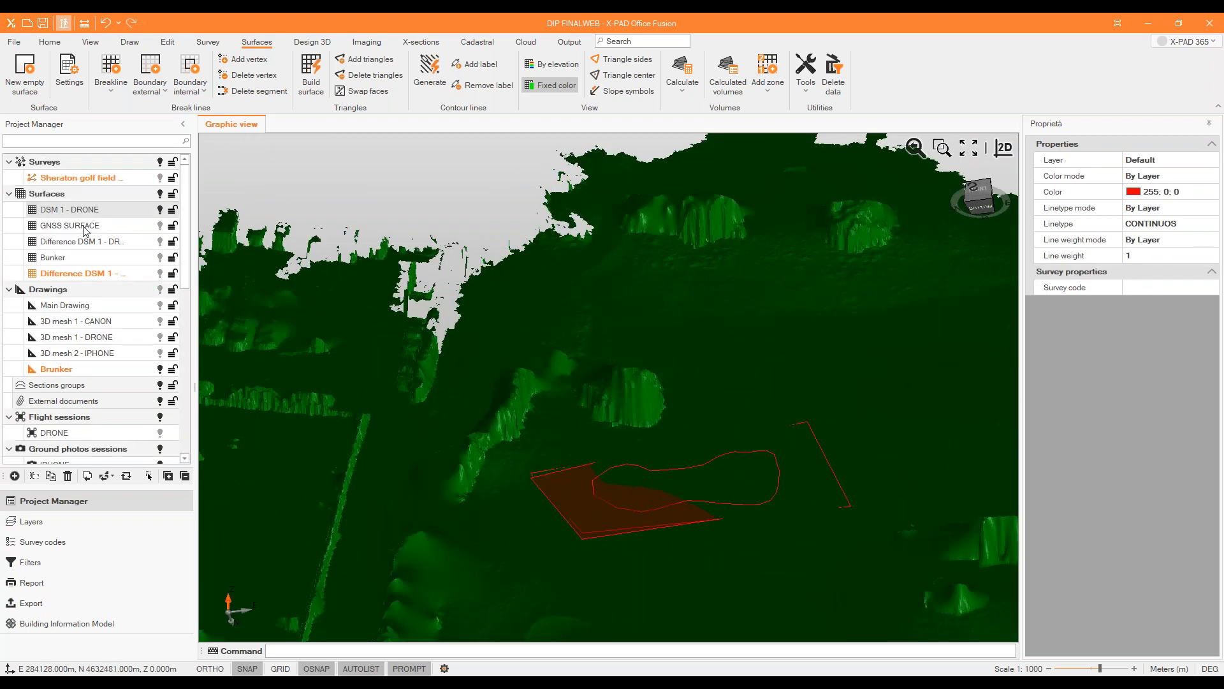
scroll(274, 181, "down", 5)
left_click_drag(333, 527, 520, 243)
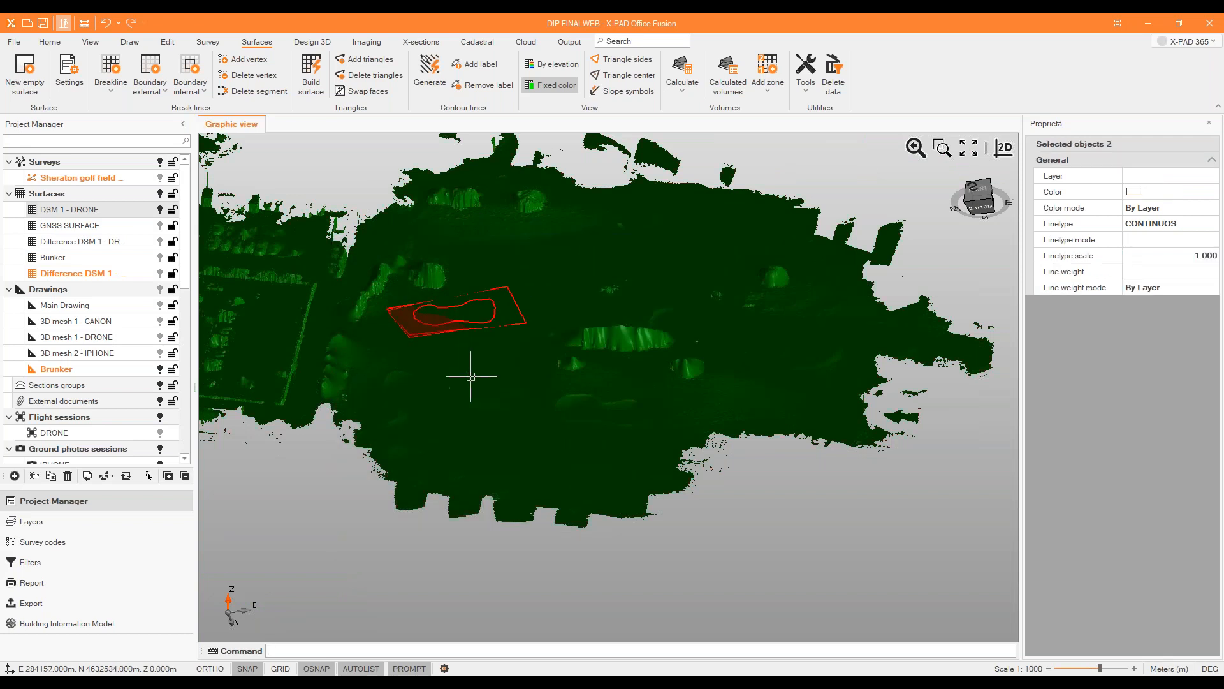
key("Escape")
middle_click_drag(480, 347, 464, 475)
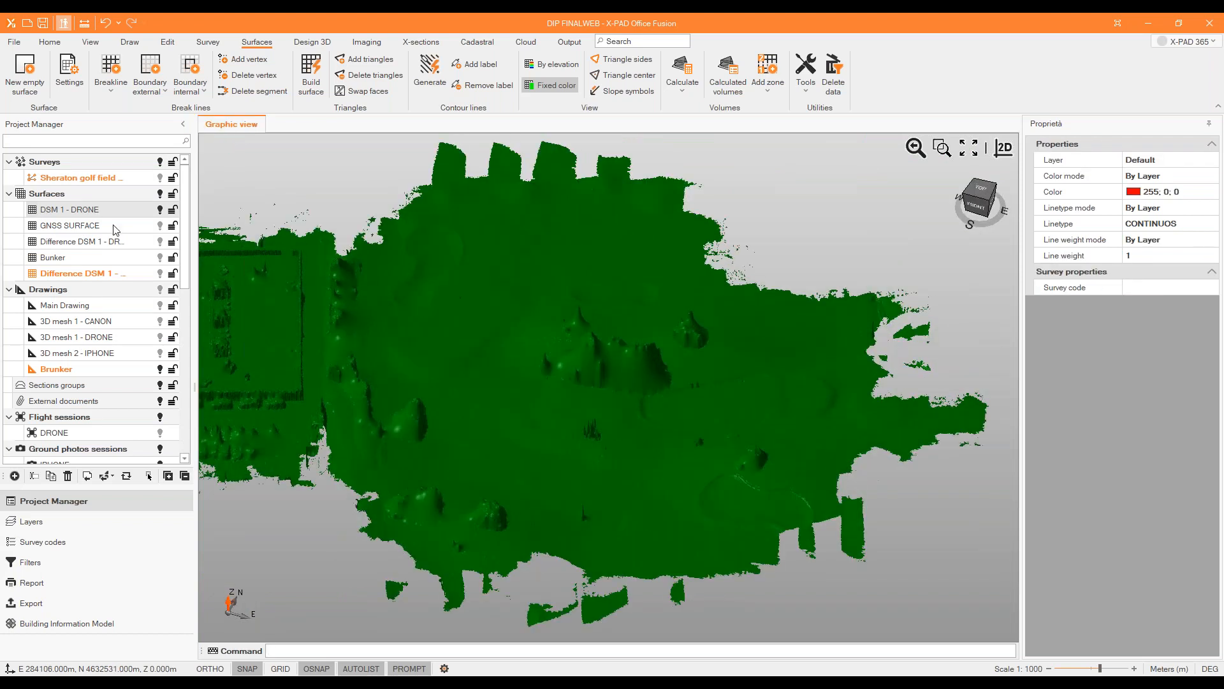
Show the Bunker surface on the terrain and select its outer design line.
left_click(160, 274)
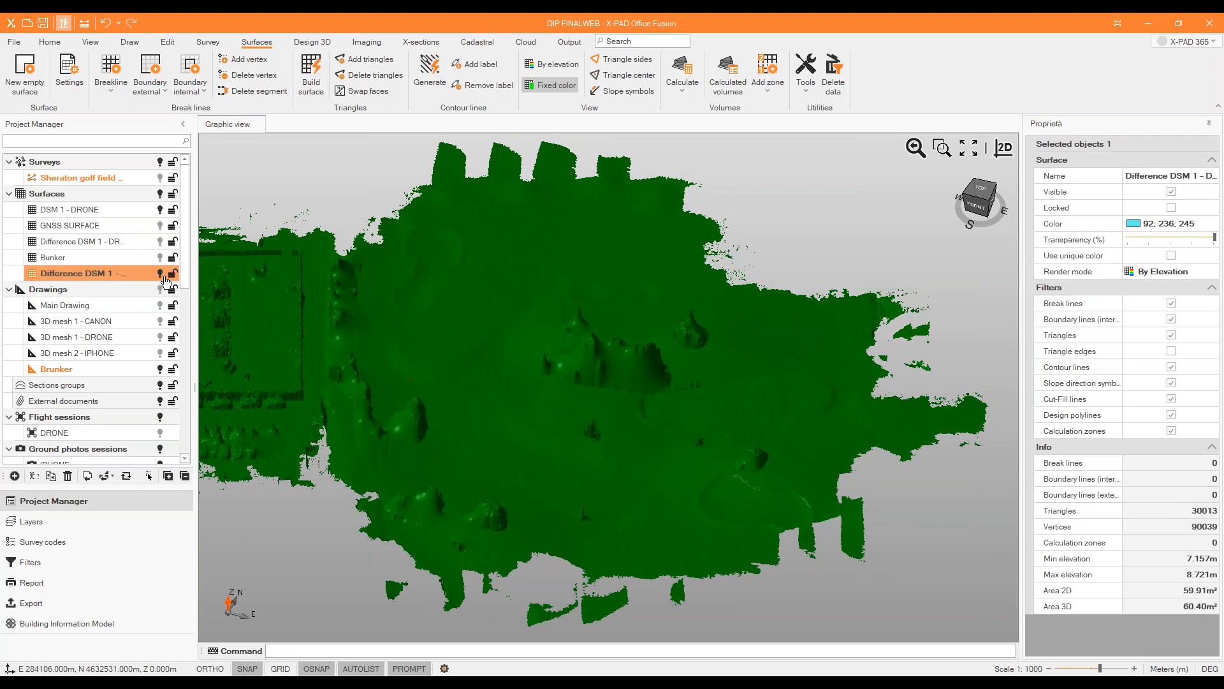
left_click(160, 273)
left_click(160, 257)
scroll(470, 397, "up", 5)
left_click(457, 350)
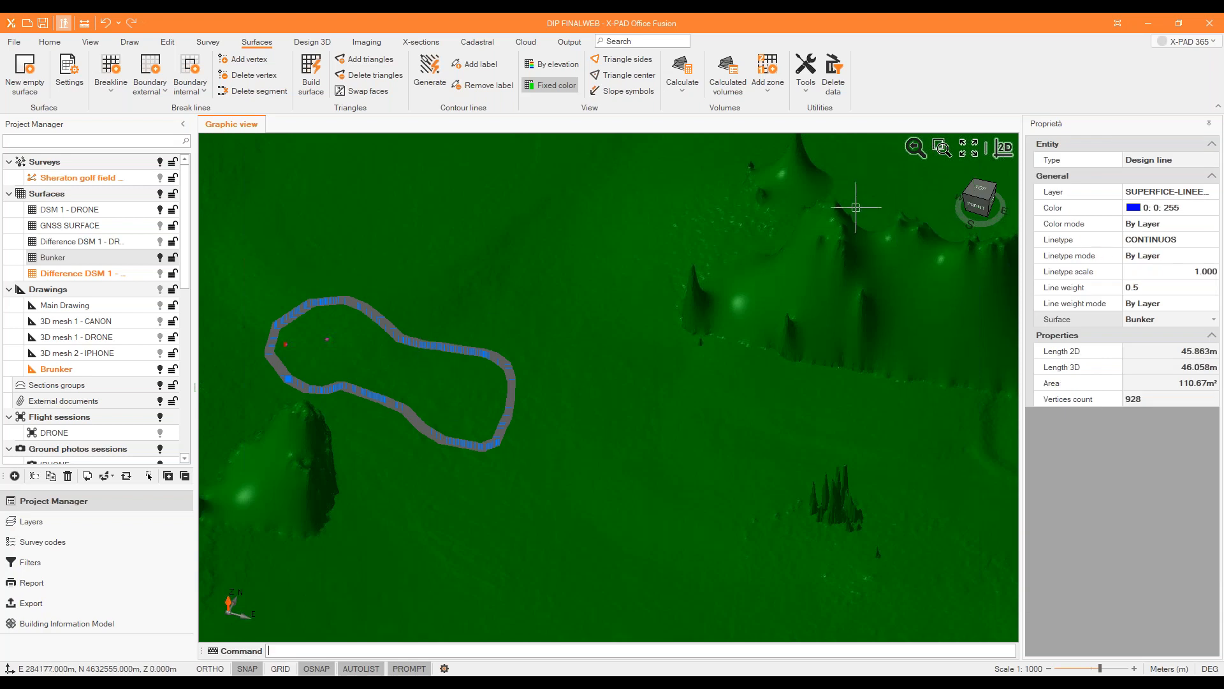
Create a new survey named STAKEOUT in the project.
left_click(207, 43)
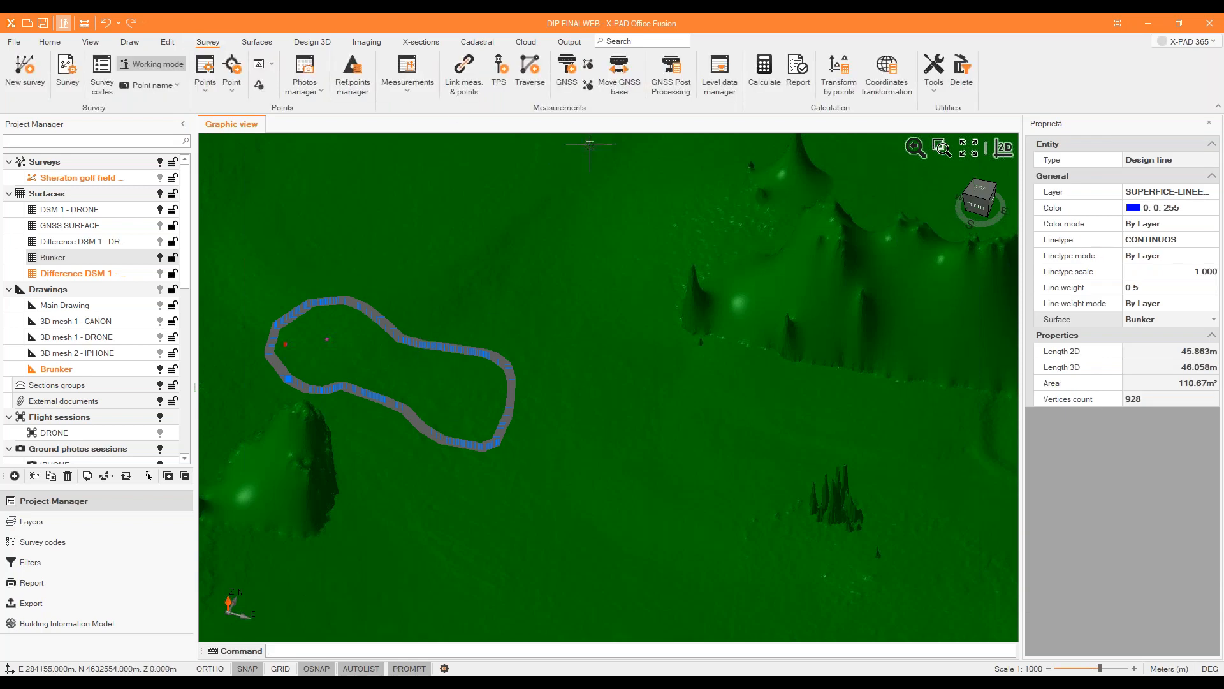
left_click(936, 96)
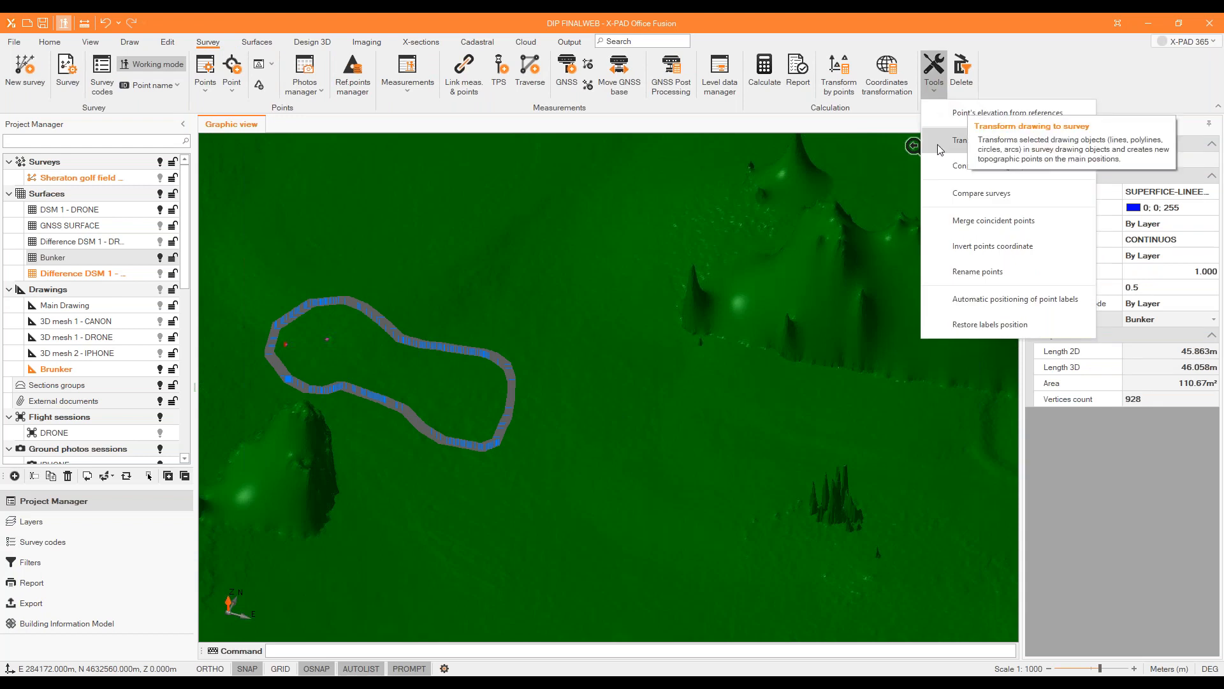
left_click(95, 184)
right_click(94, 185)
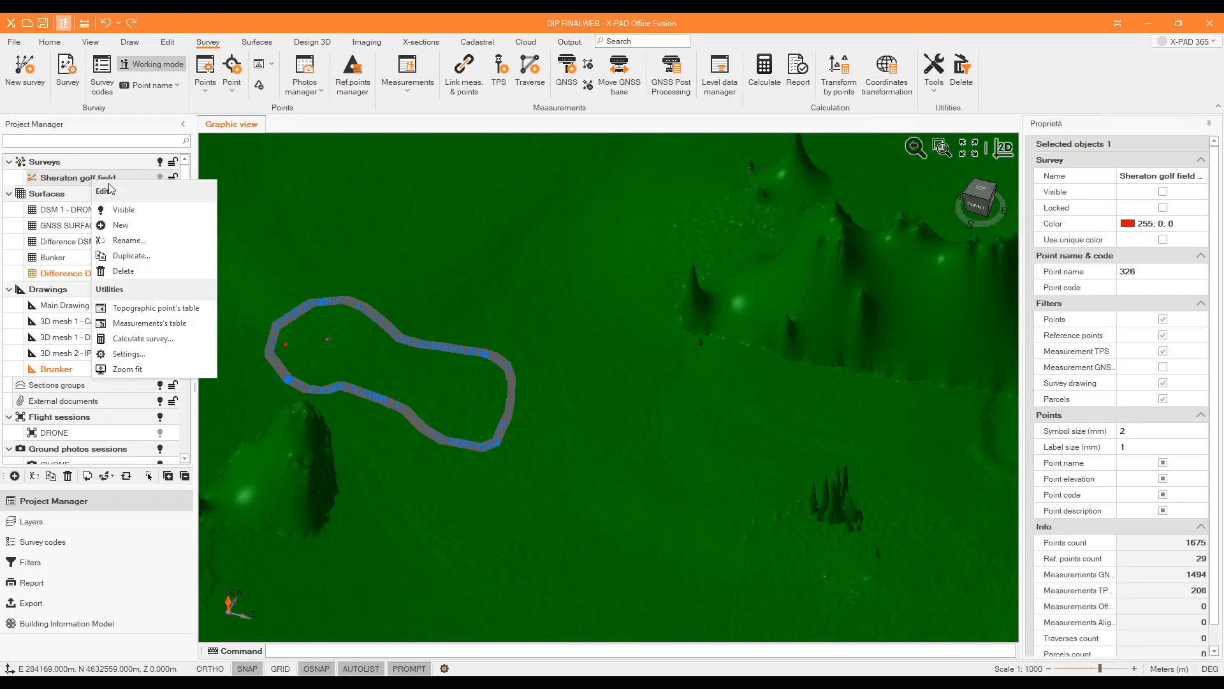
left_click(123, 234)
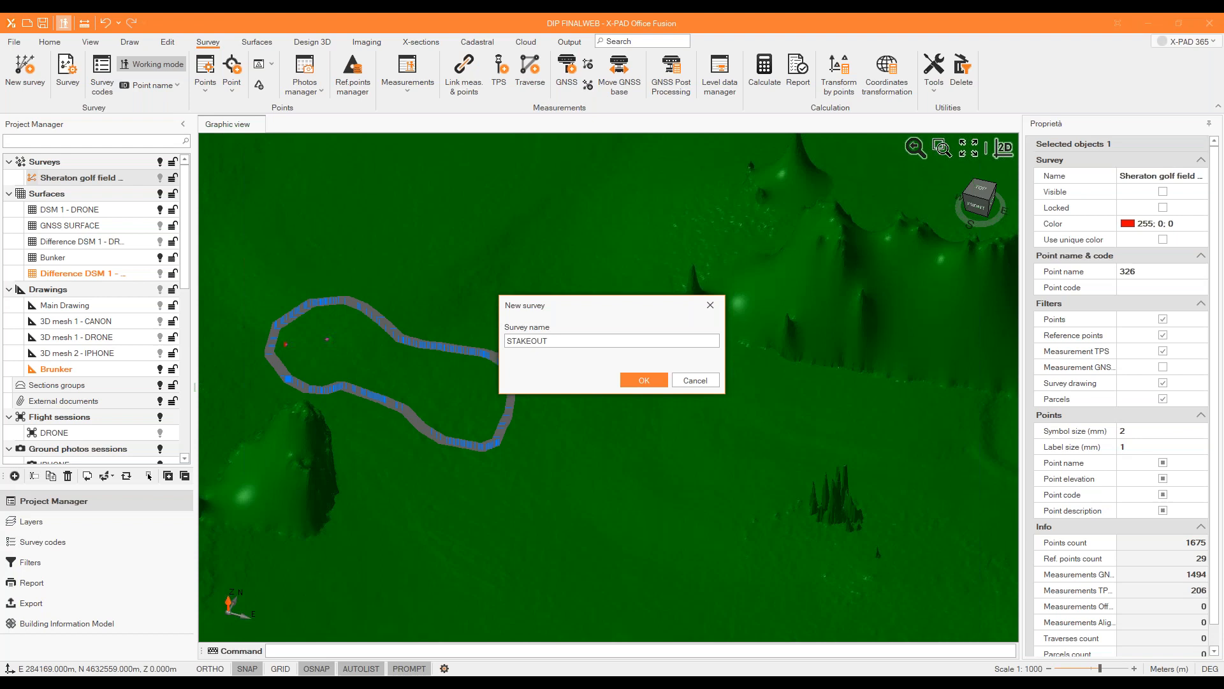
key("Return")
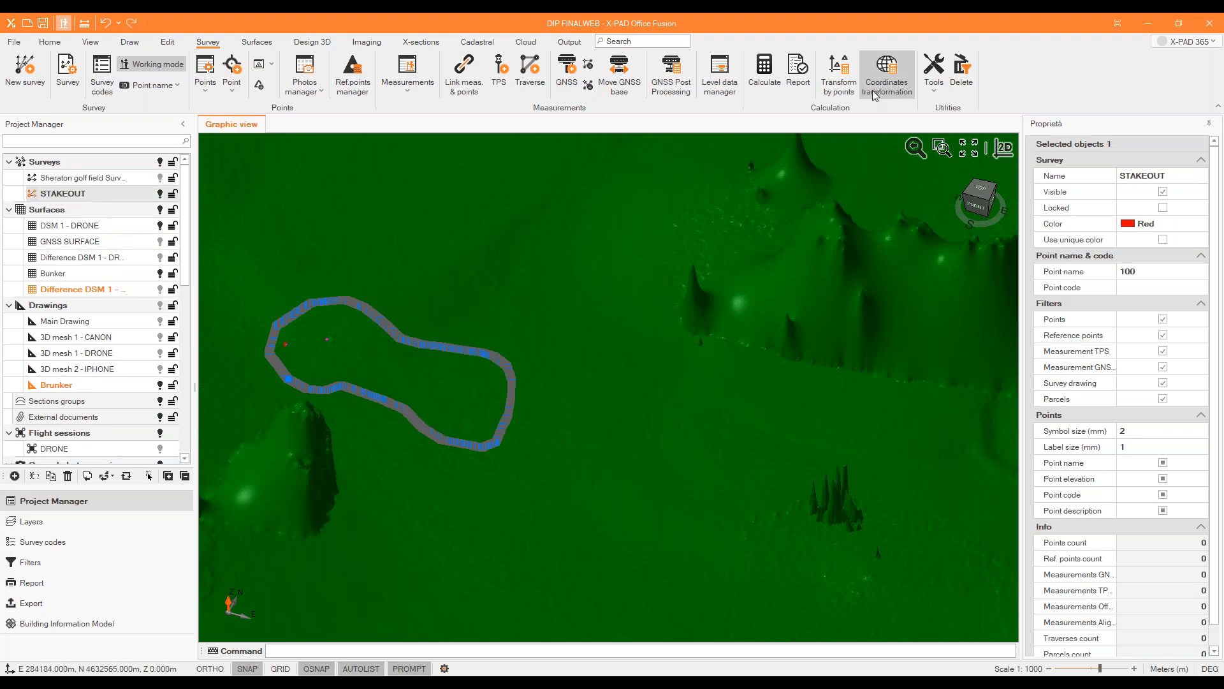
Set up a drawing-to-survey transformation into STAKEOUT with ST1 as the next point name and source objects taken from CAD.
left_click(934, 70)
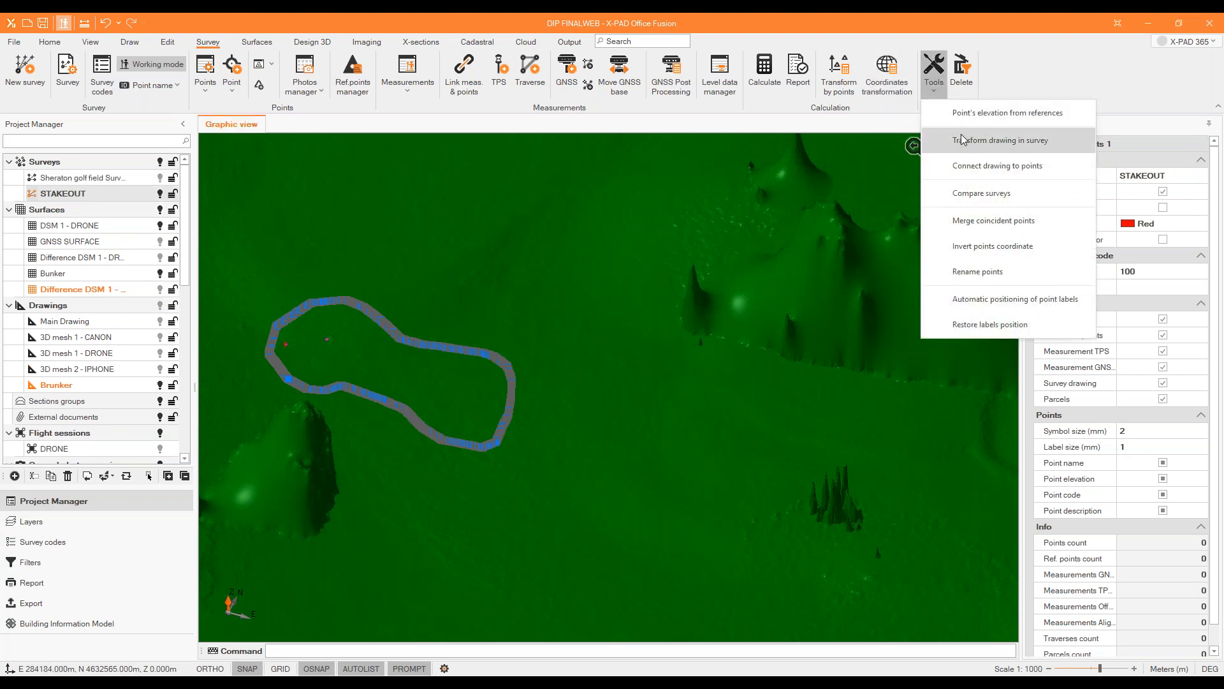
left_click(964, 140)
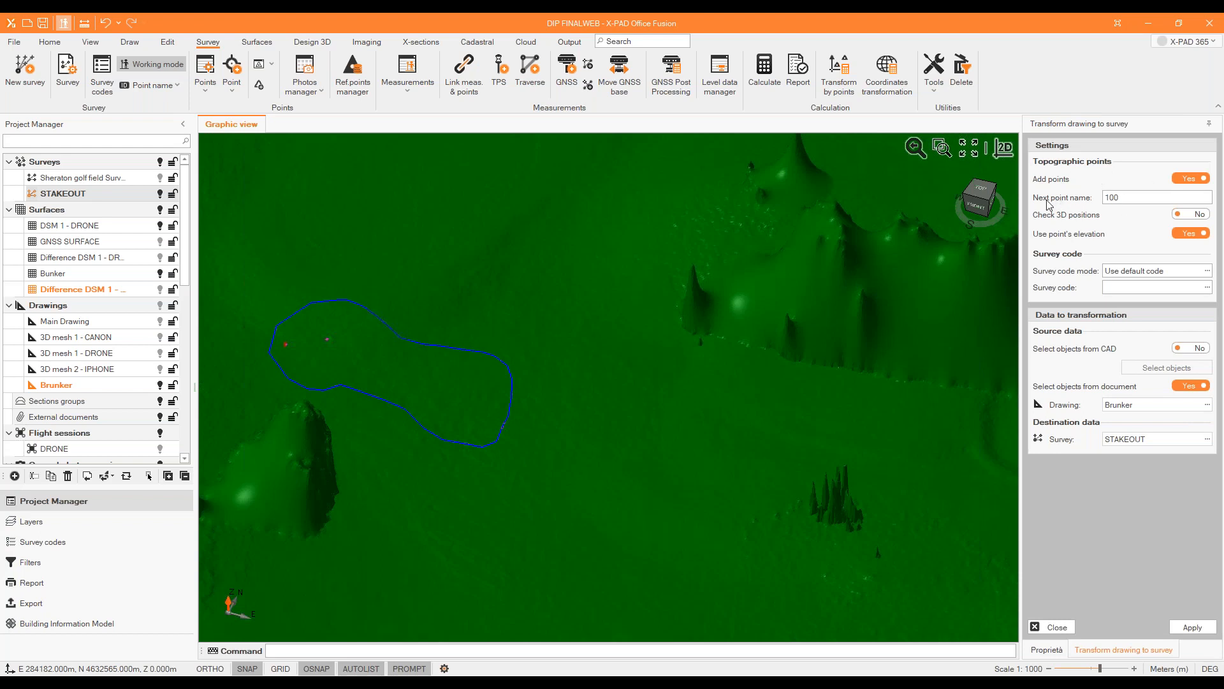
left_click_drag(1122, 198, 1076, 199)
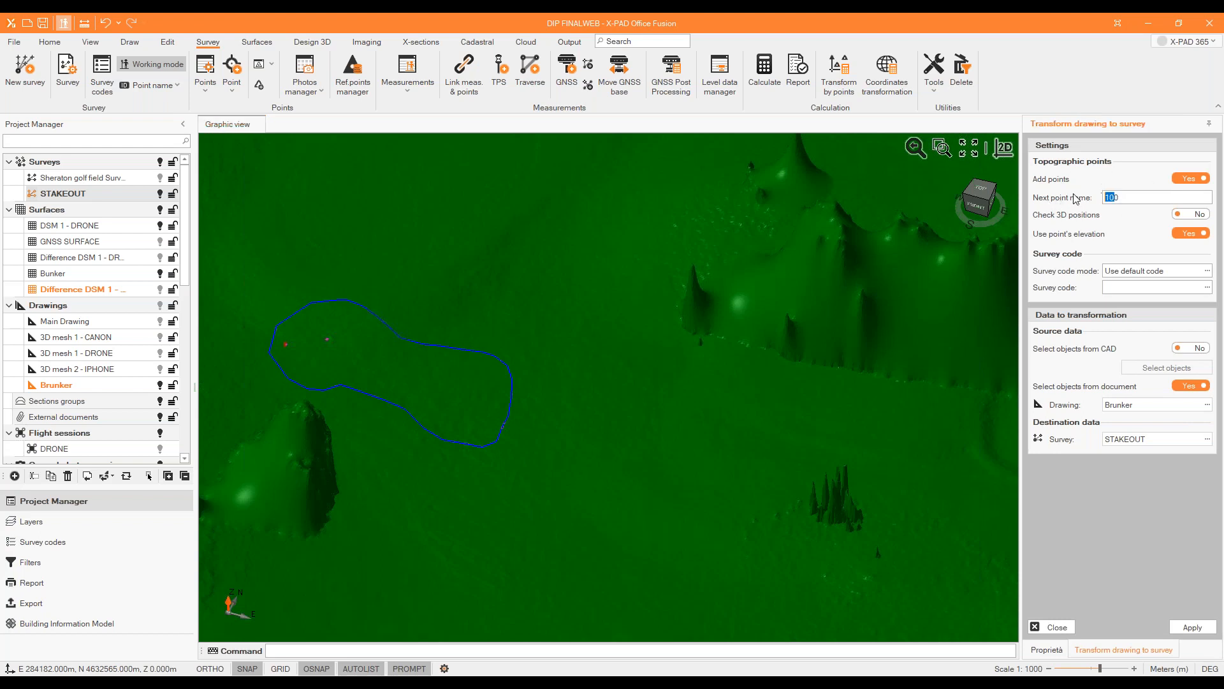
type("ST1")
left_click(1196, 350)
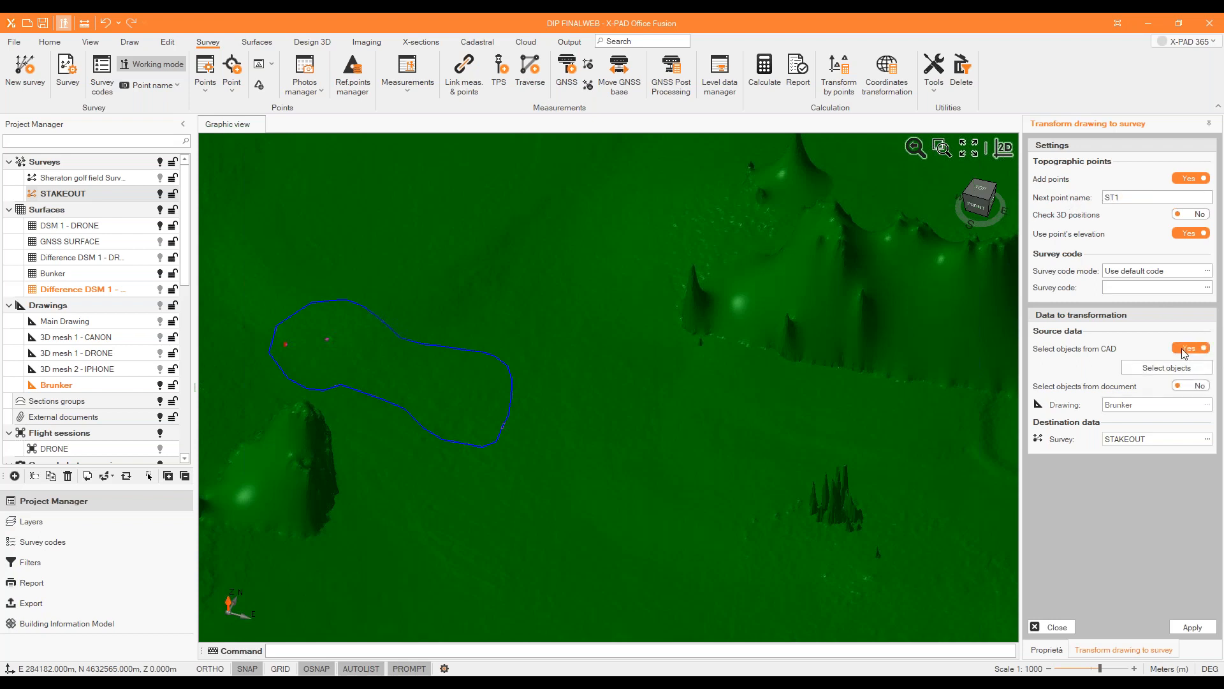
Try to select the bunker's outer design line as the source object for the transformation.
left_click(1141, 368)
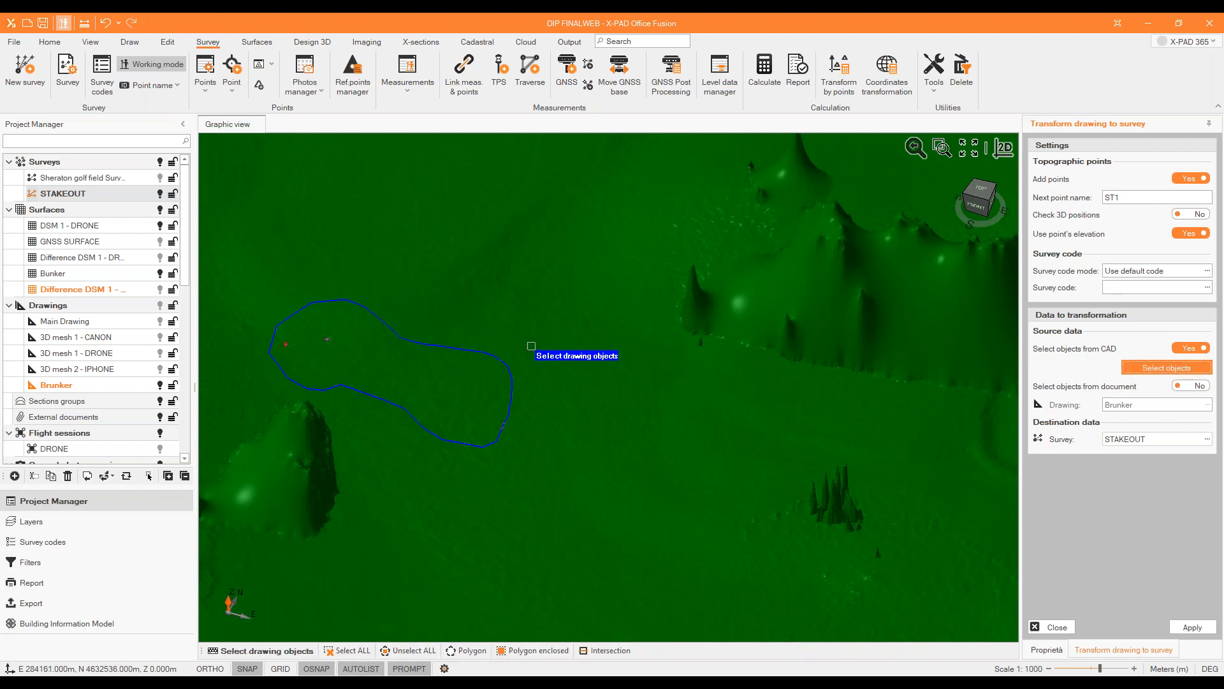
left_click(497, 353)
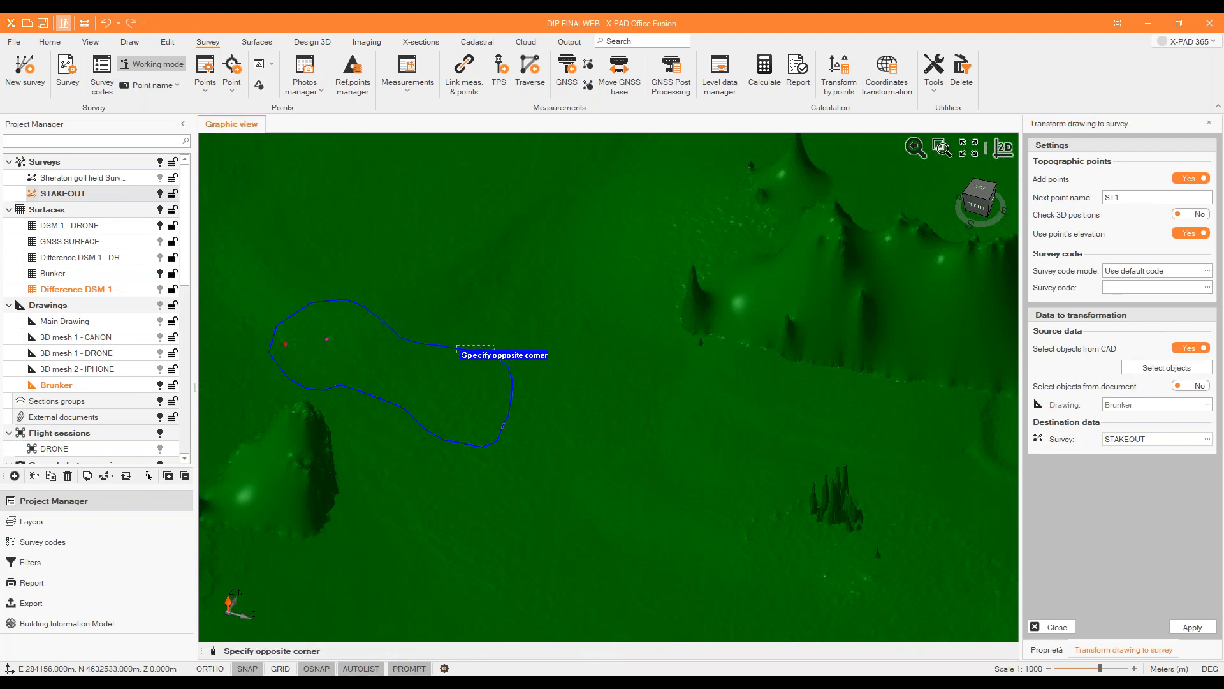
left_click(462, 333)
left_click(562, 247)
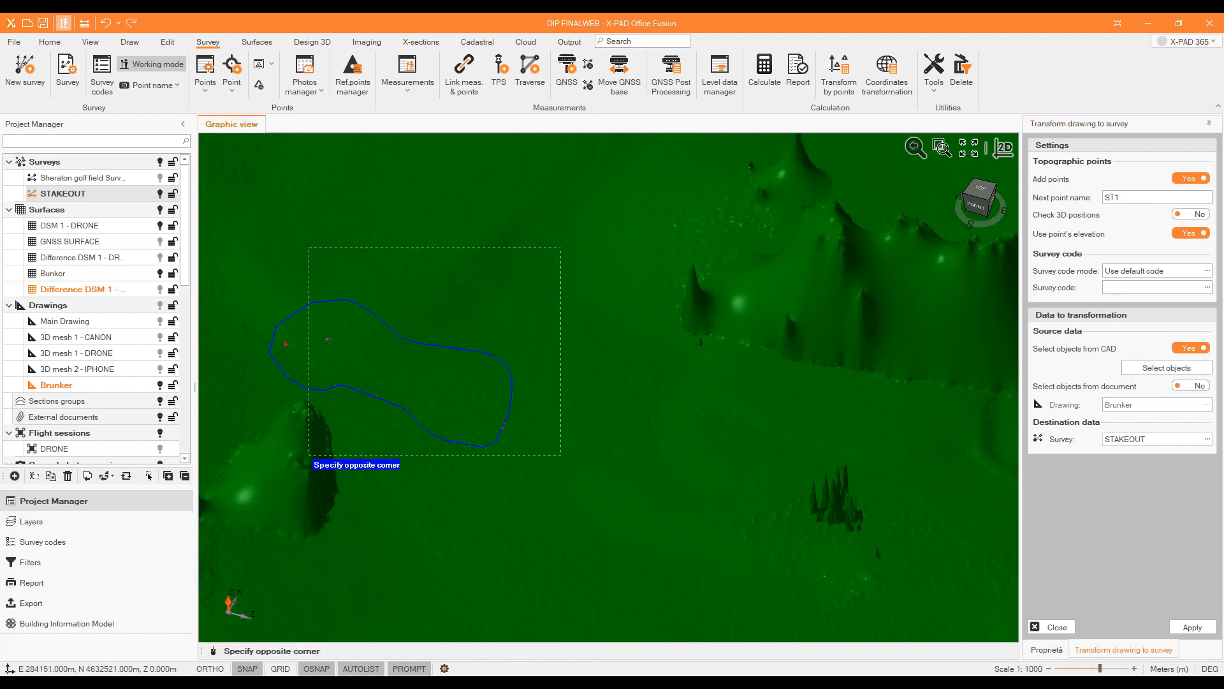
left_click(250, 491)
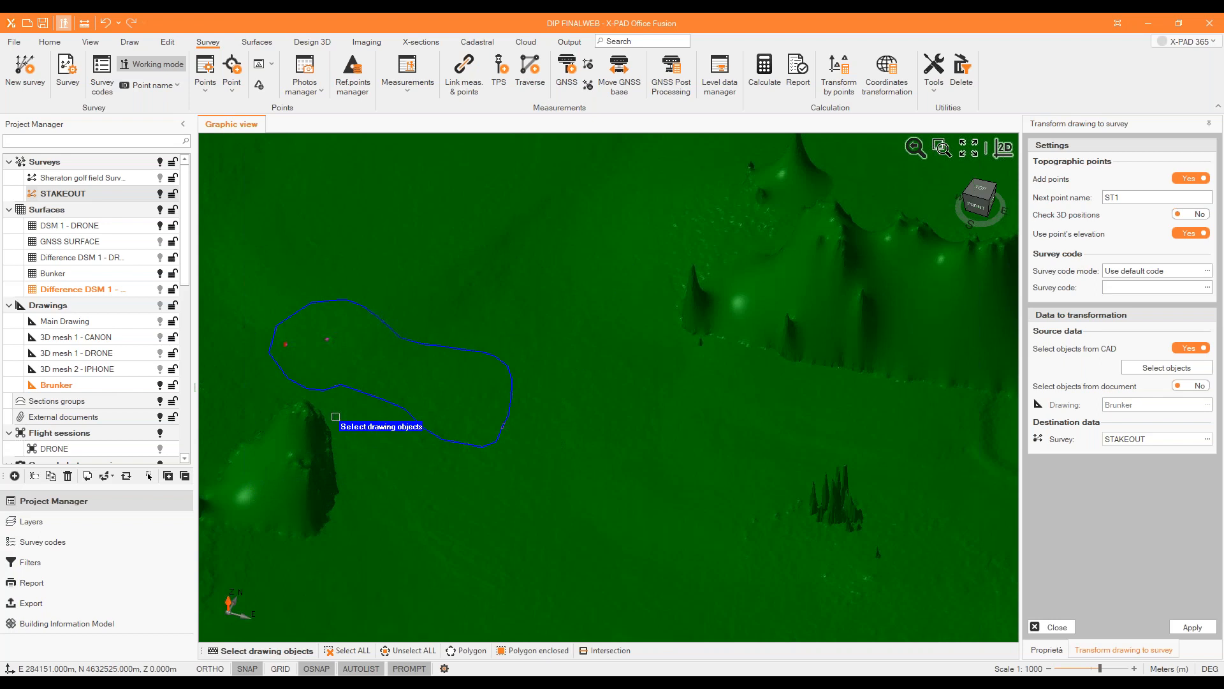
right_click(336, 417)
left_click(355, 393)
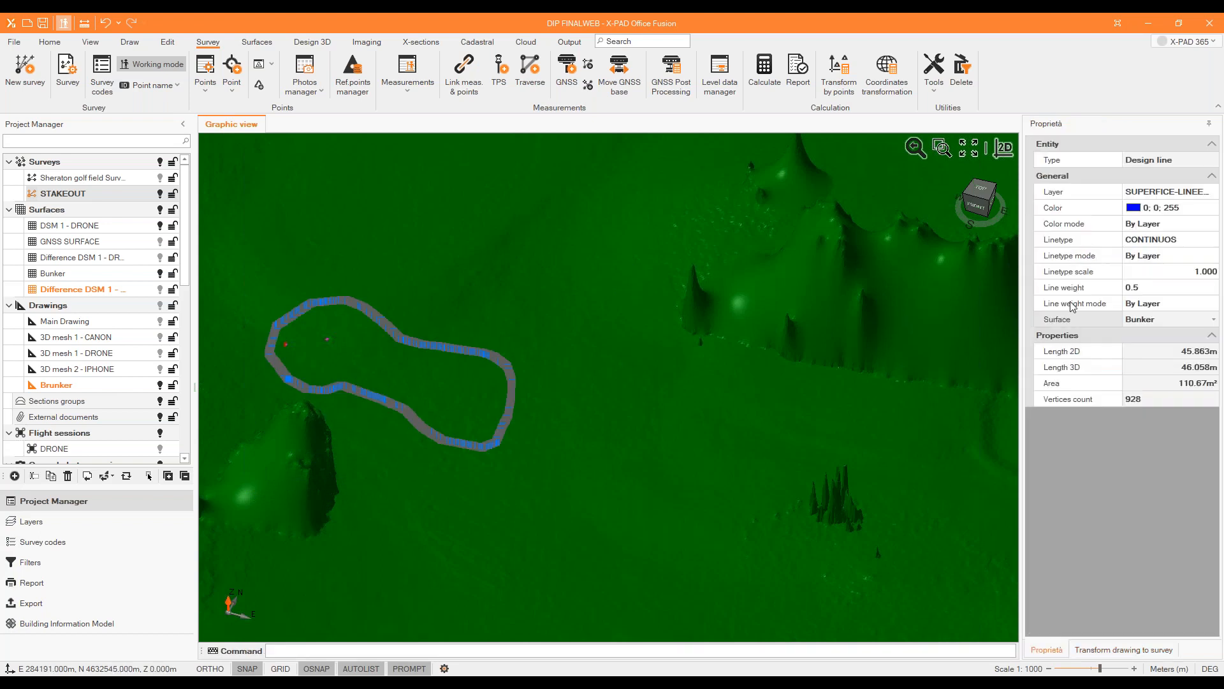
key("Escape")
Hide the DSM 1 - DRONE surface so only the bunker is displayed.
scroll(633, 343, "down", 4)
middle_click_drag(554, 366, 497, 367)
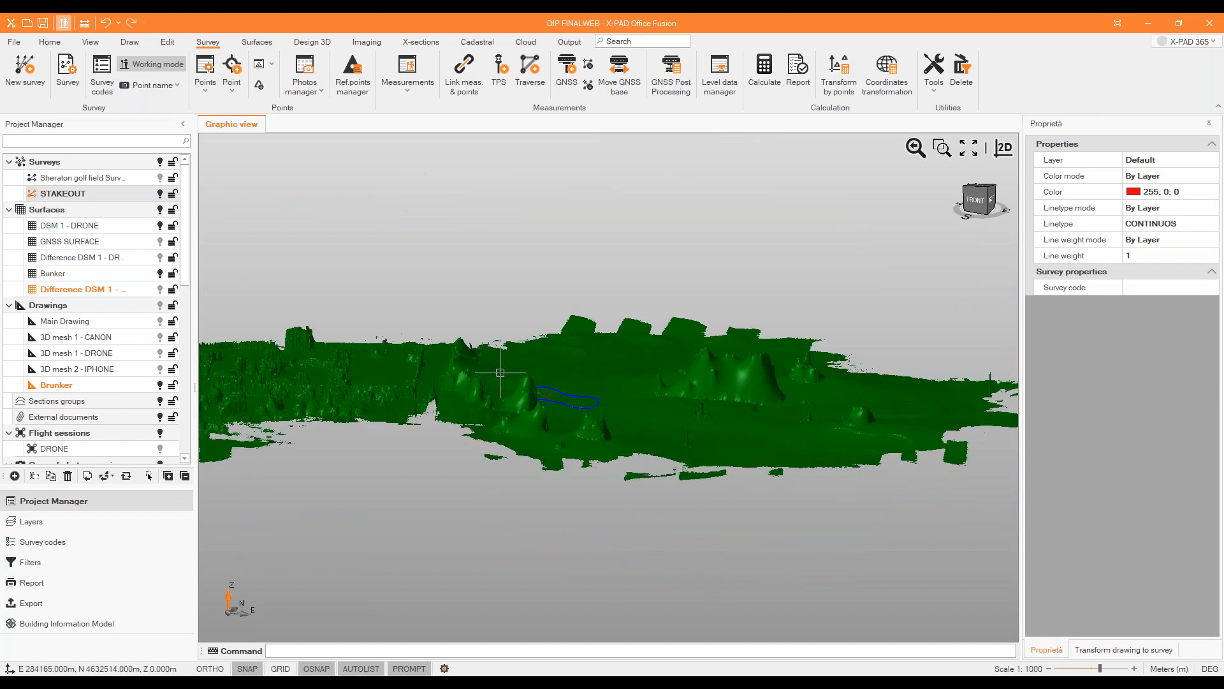
left_click(160, 225)
middle_click_drag(591, 446, 906, 357)
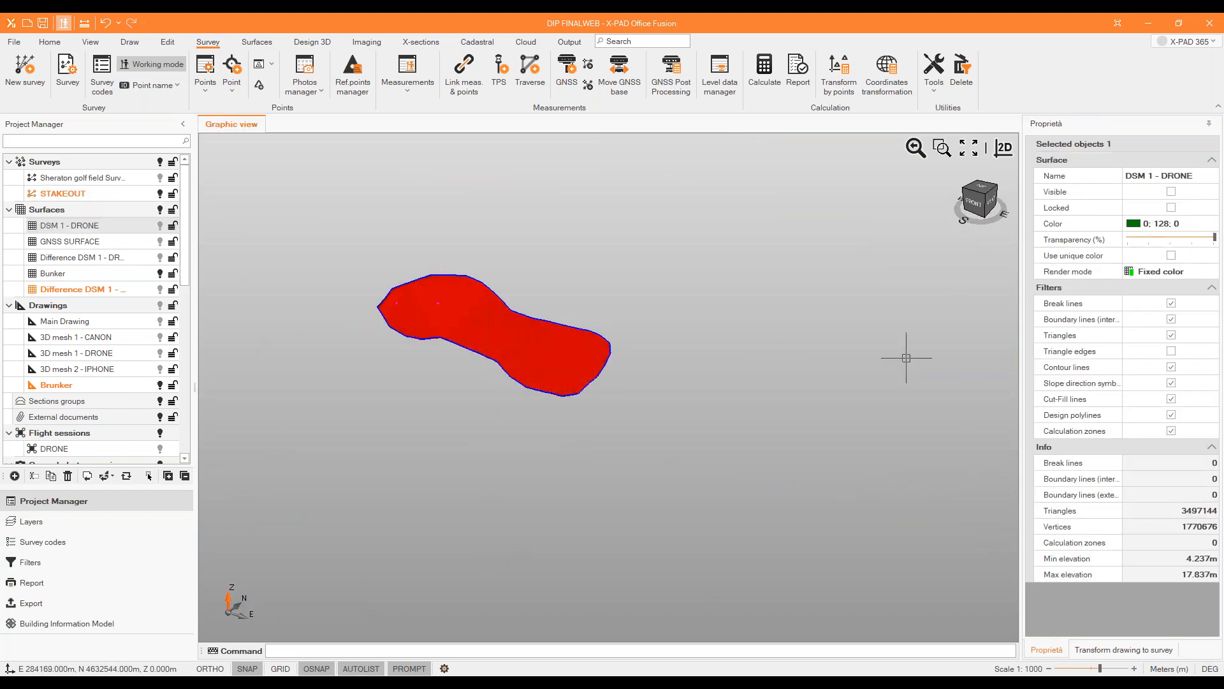
Restart the object selection and hide the Bunker surface to look for selectable entities in the Brunker drawing.
left_click(1123, 649)
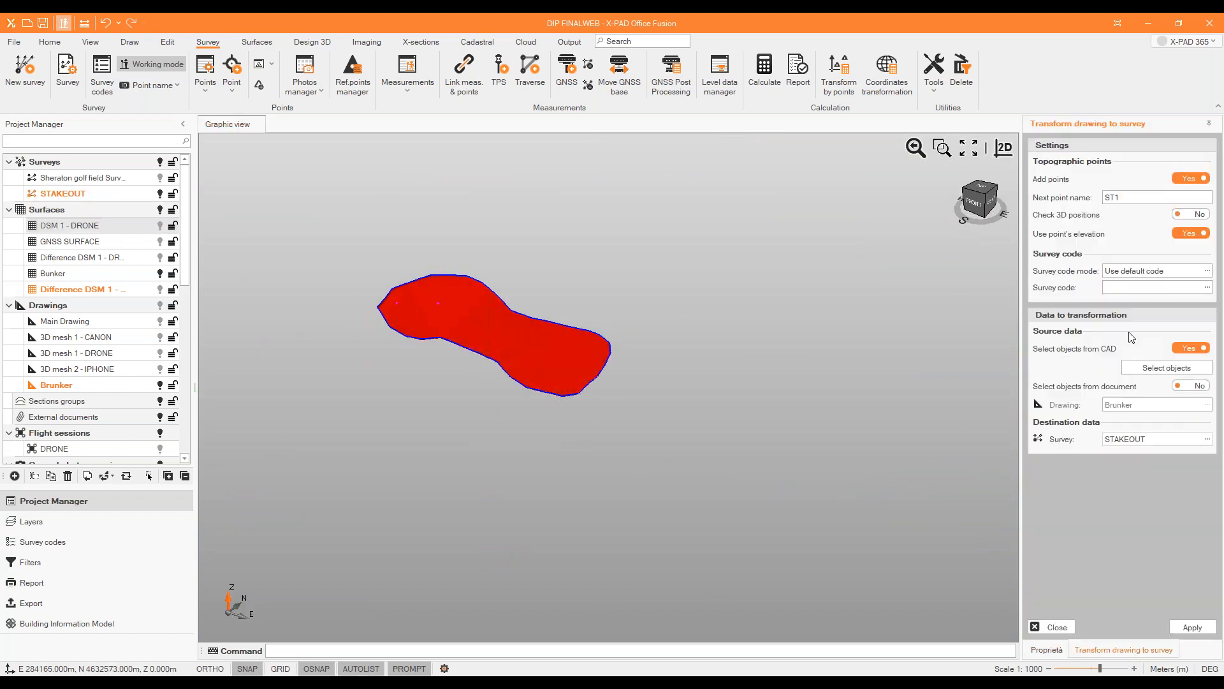
left_click(1166, 367)
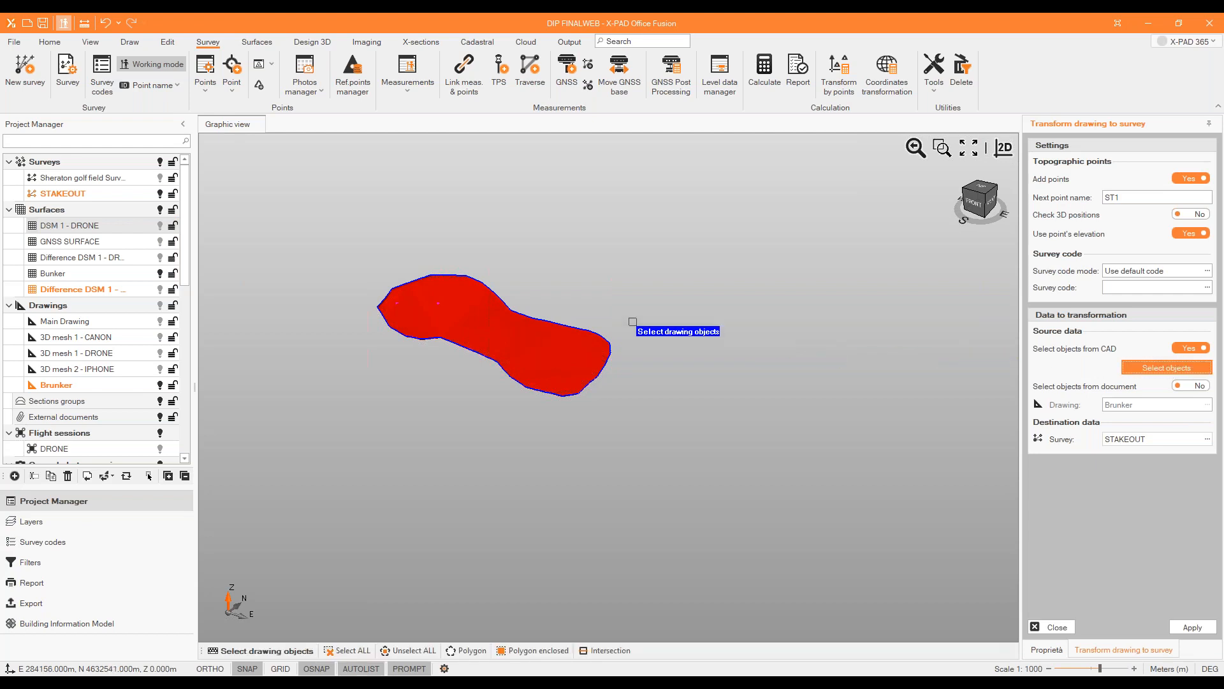
scroll(594, 326, "up", 4)
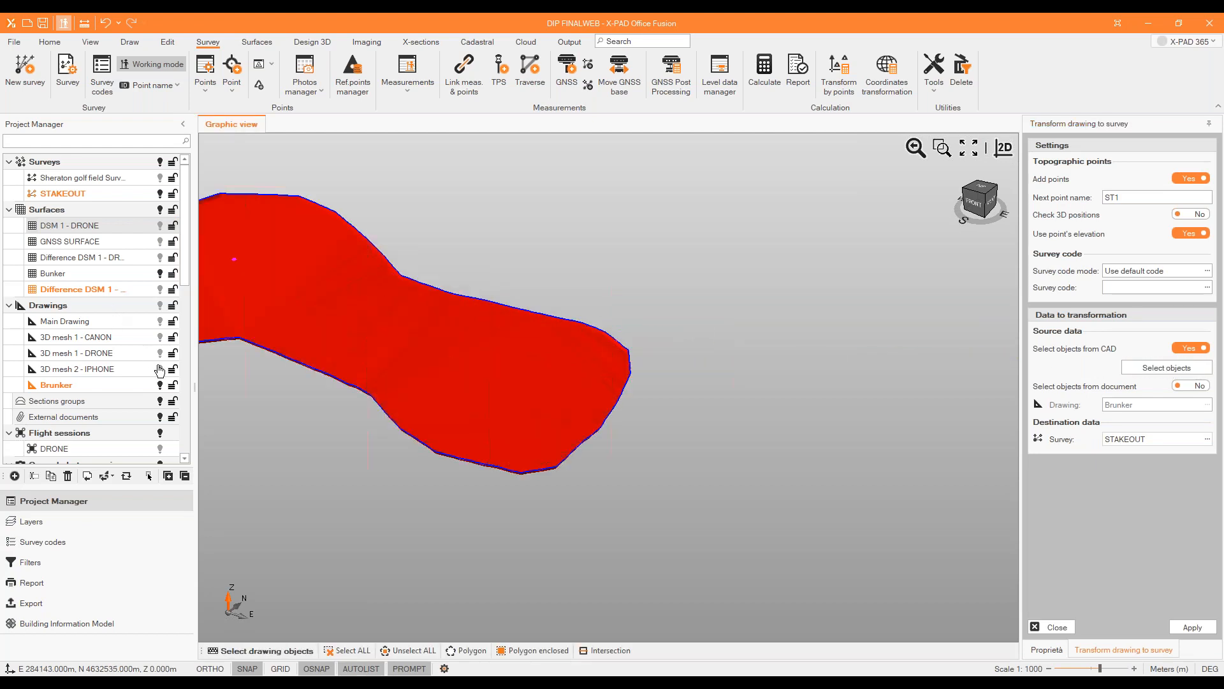
left_click(157, 384)
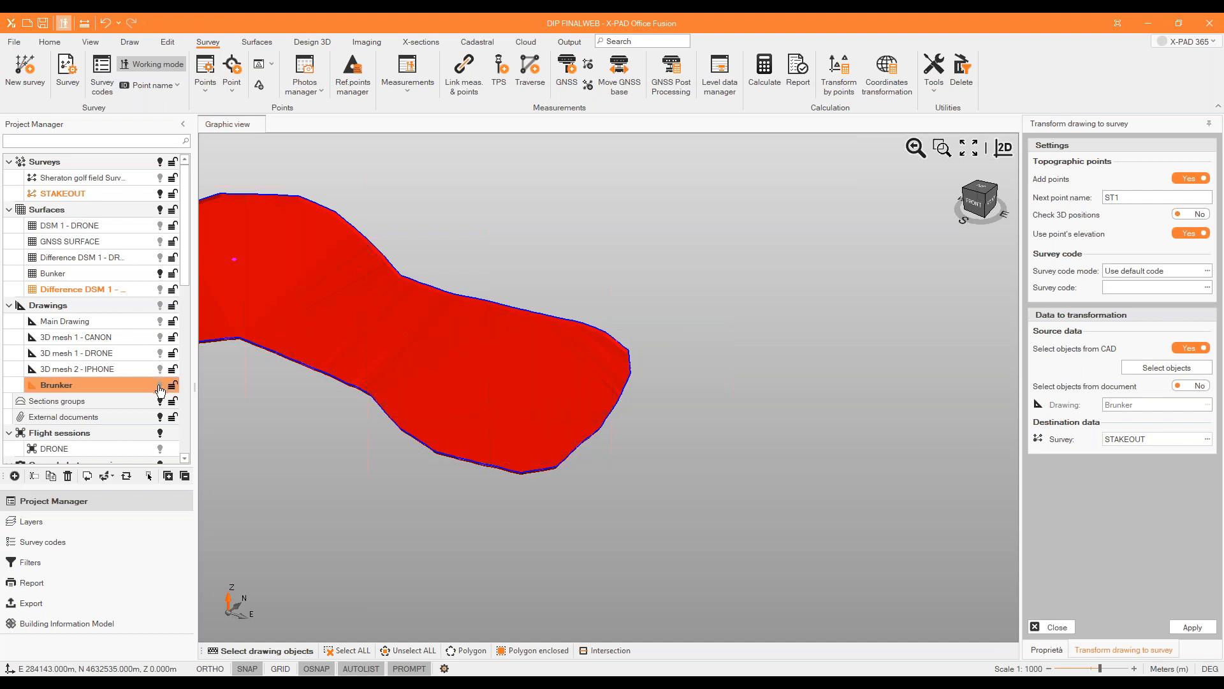
left_click(159, 274)
left_click(159, 386)
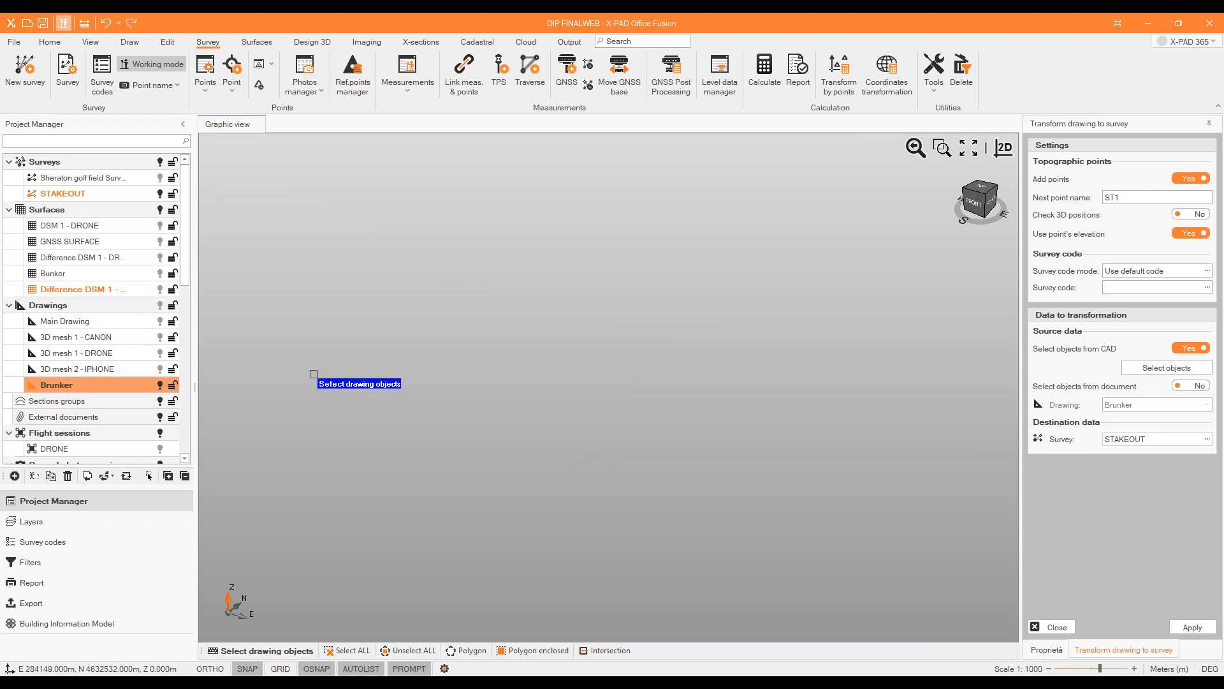
left_click(969, 149)
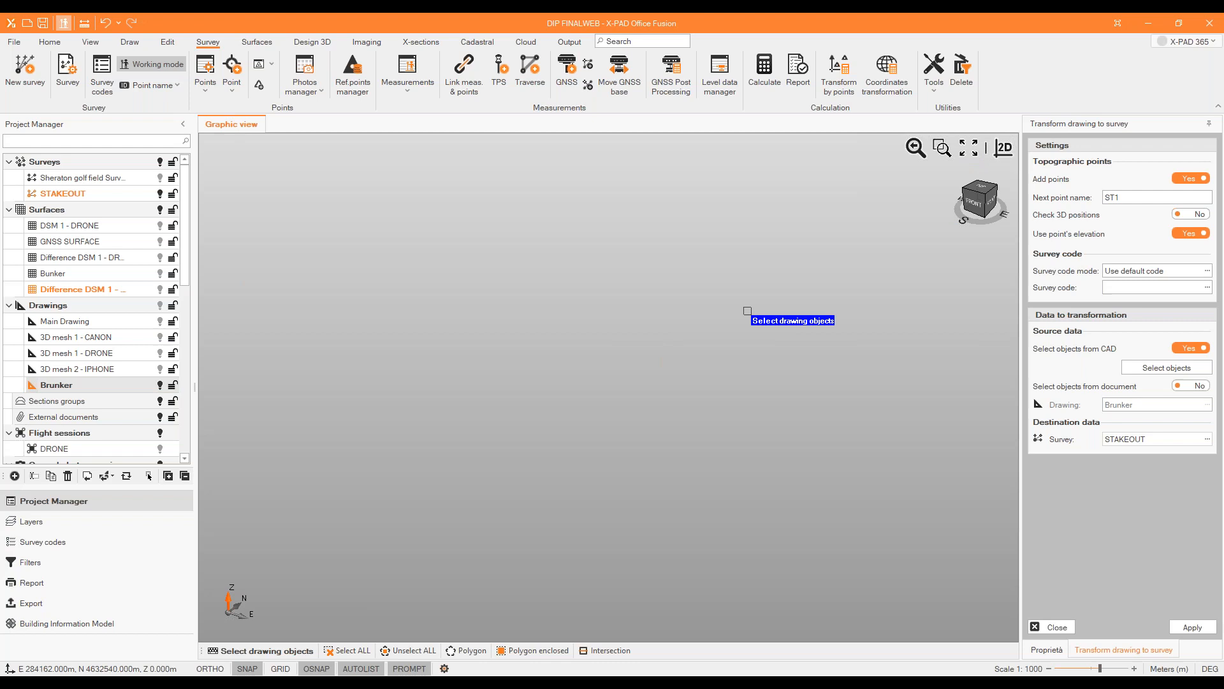
left_click(970, 214)
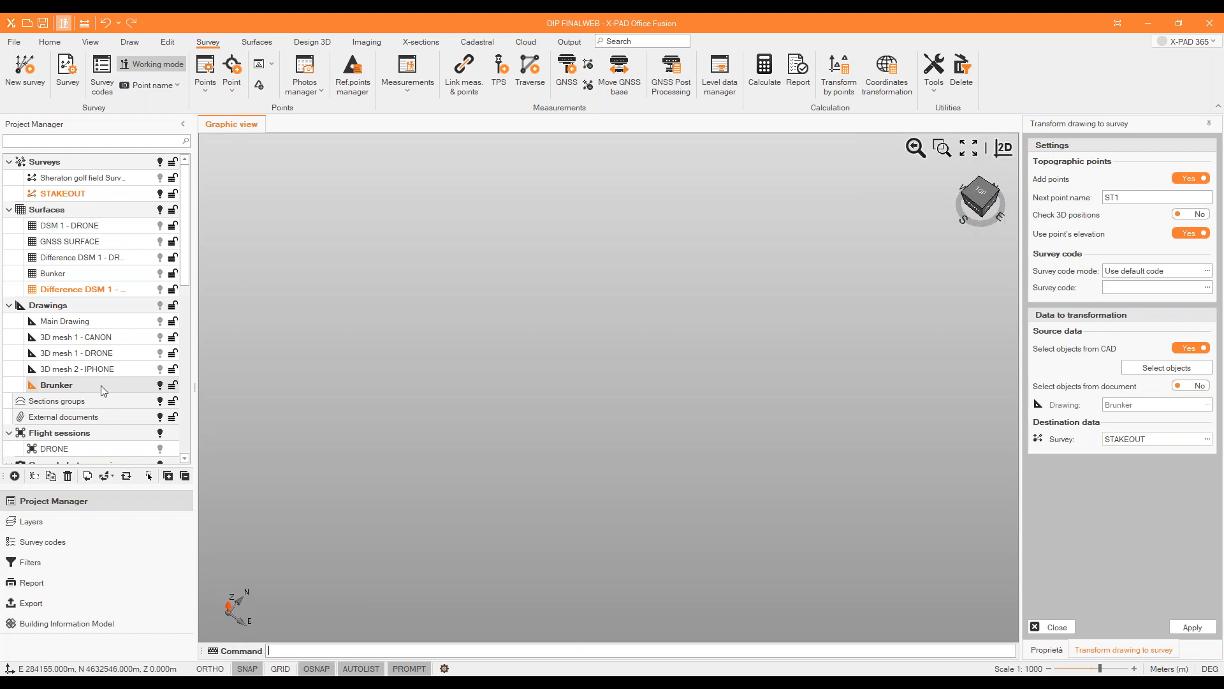
Display the Difference DSM 1 - DRONE - Bunker surface for inspection, and swap it back for the Bunker surface.
left_click(158, 291)
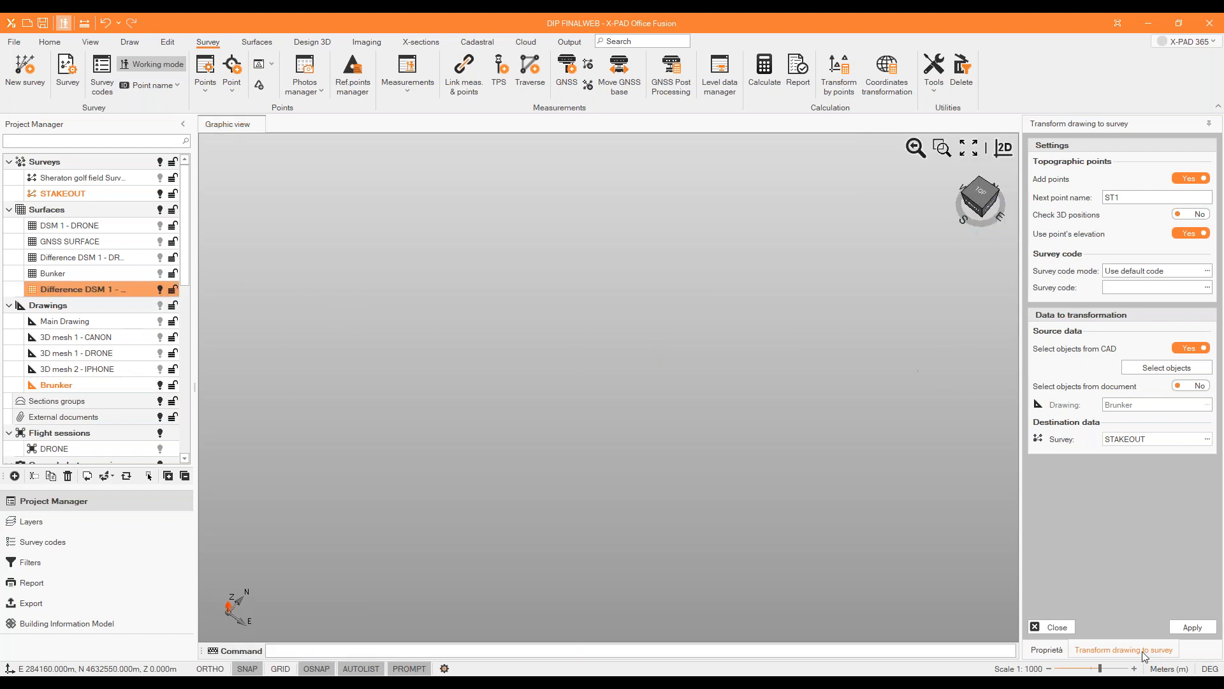
left_click(969, 148)
scroll(440, 376, "down", 2)
scroll(426, 315, "up", 2)
middle_click_drag(583, 380, 591, 325, "shift")
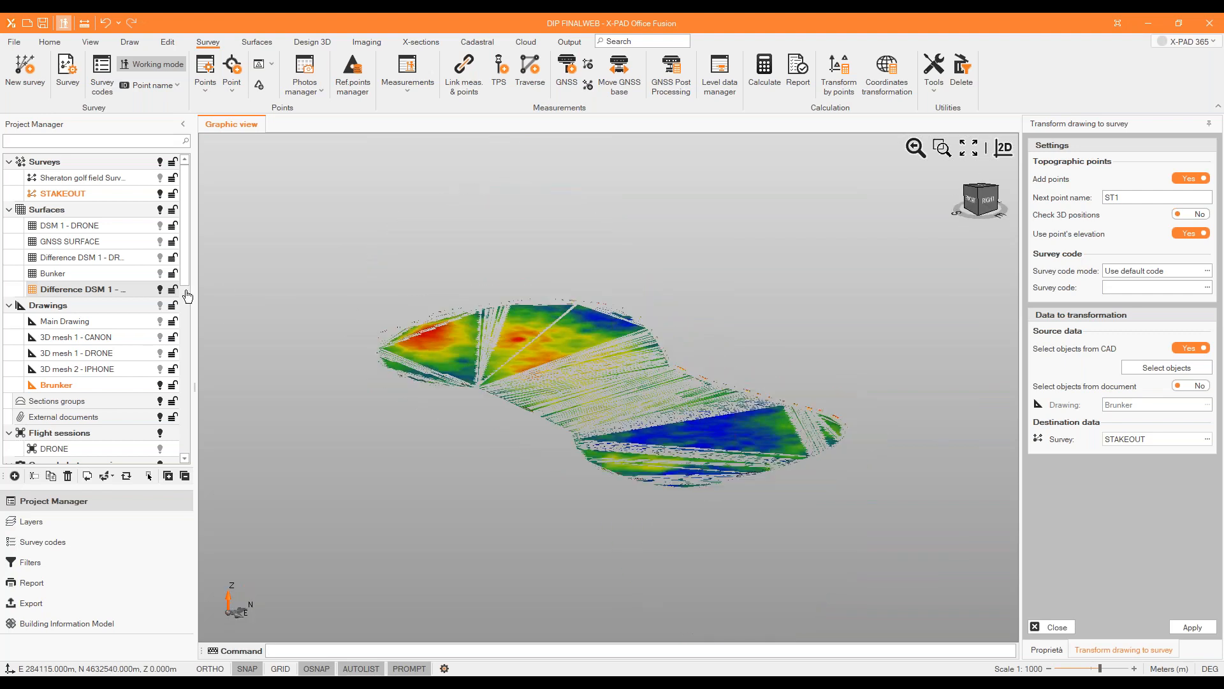
left_click(159, 290)
left_click(158, 274)
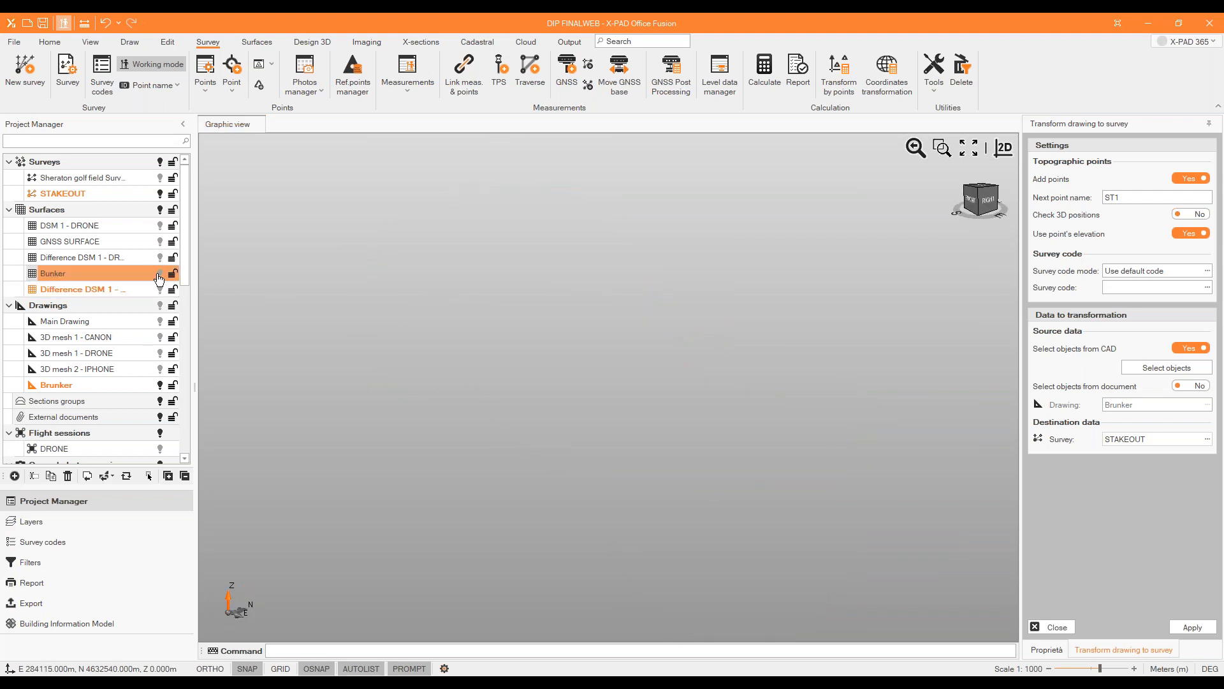
Generate a perimeter polyline of the Bunker surface in the Brunker drawing and hide the surface.
left_click(311, 41)
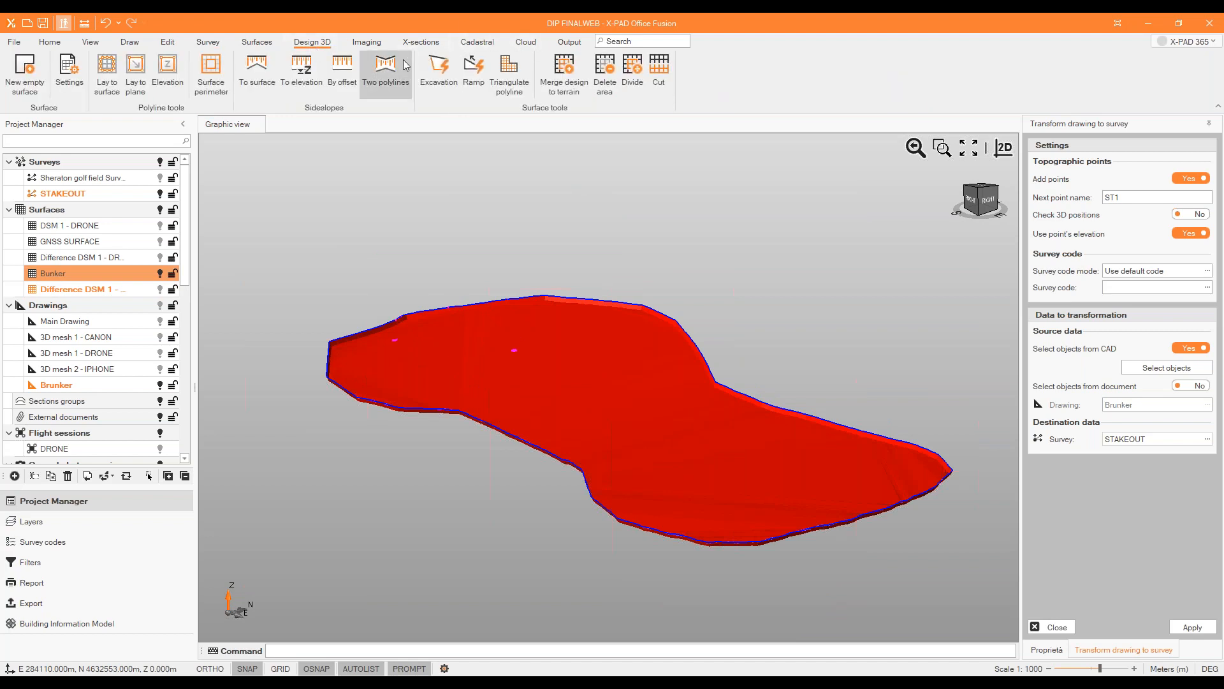
left_click(214, 71)
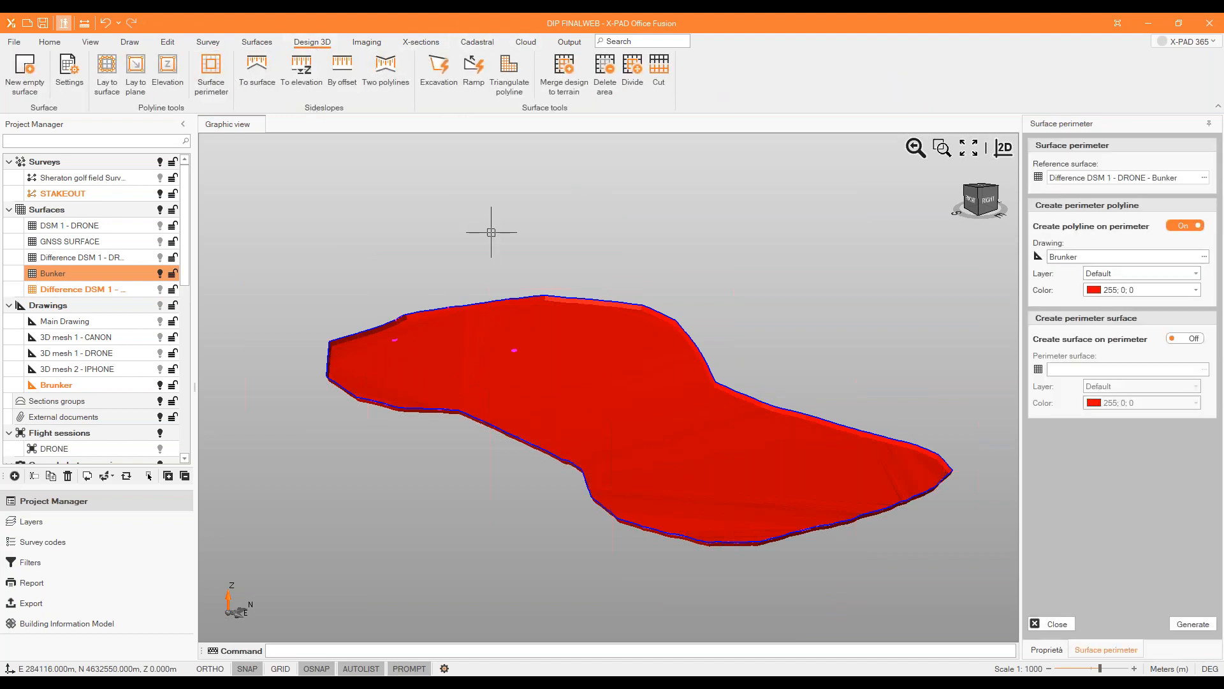
left_click(1204, 177)
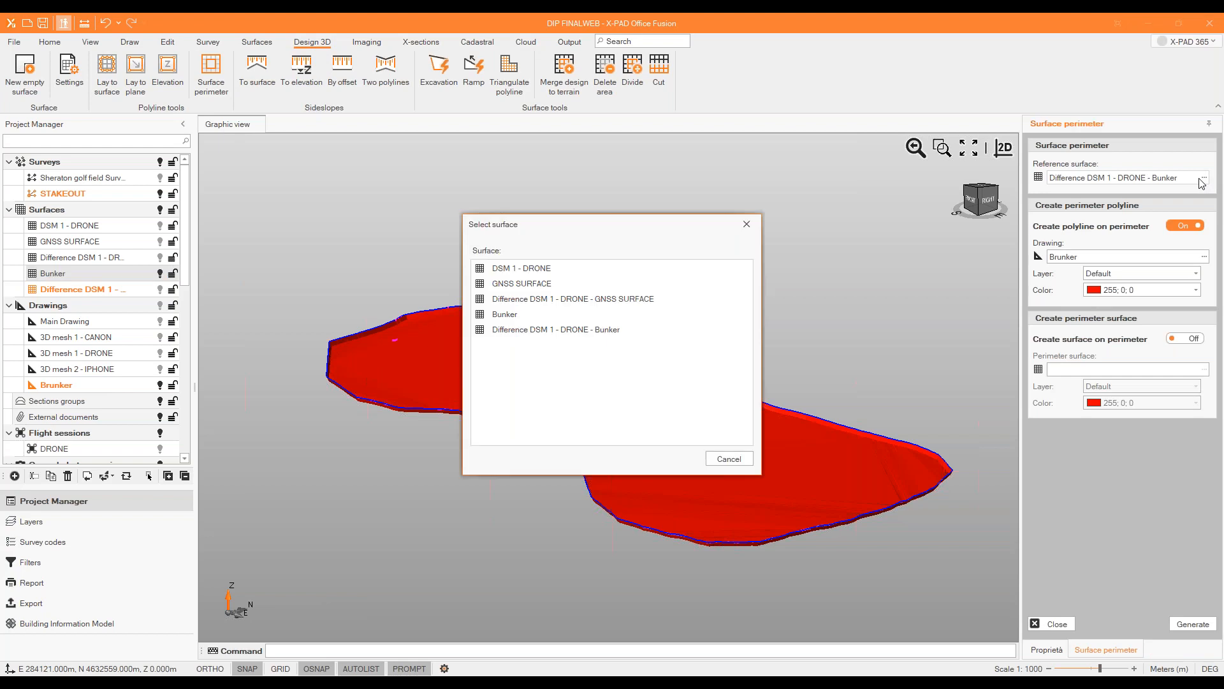
double_click(510, 322)
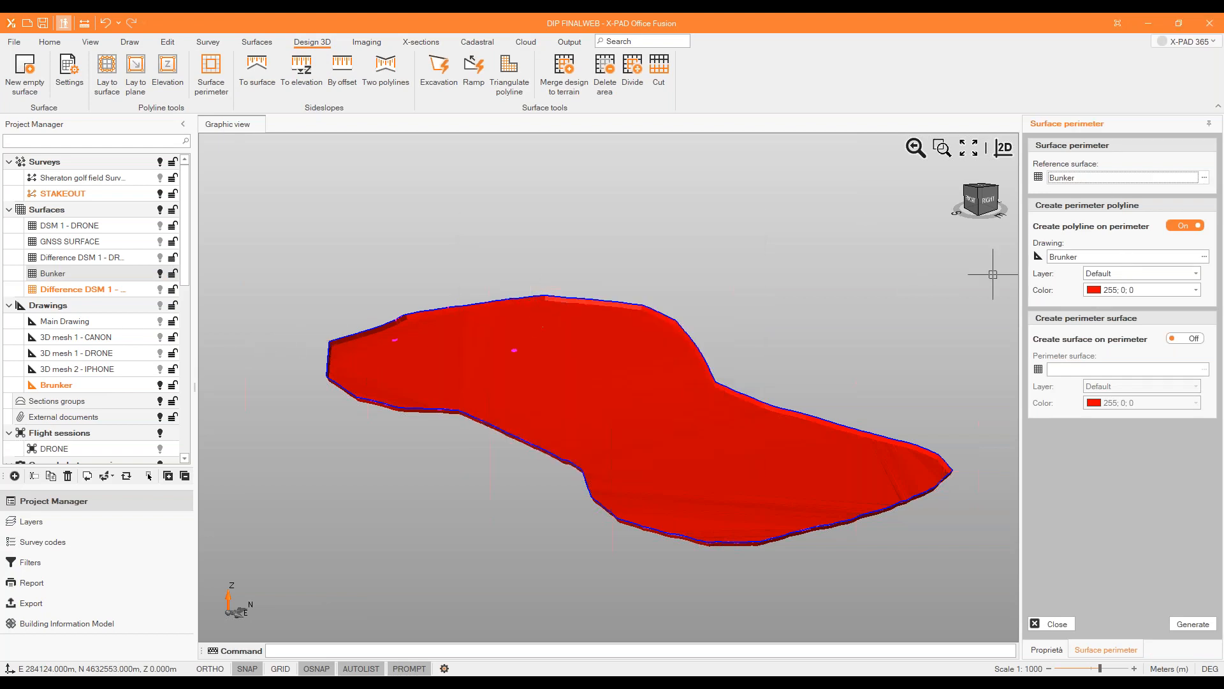
left_click(1193, 624)
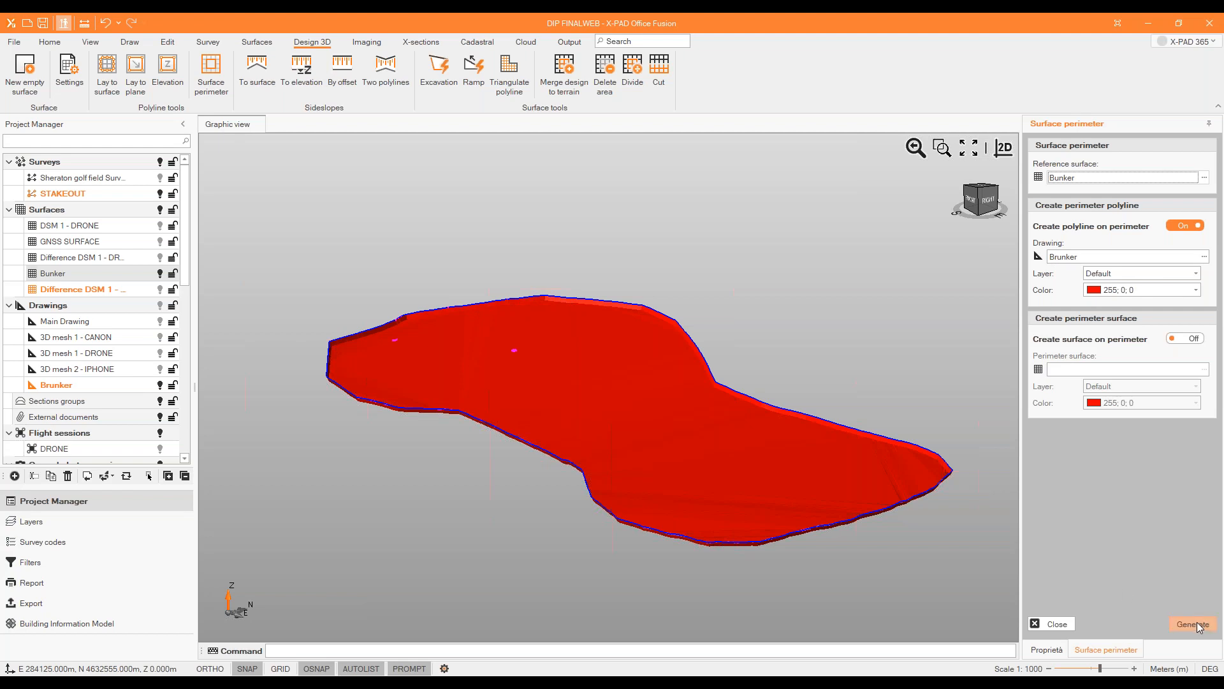
left_click(611, 380)
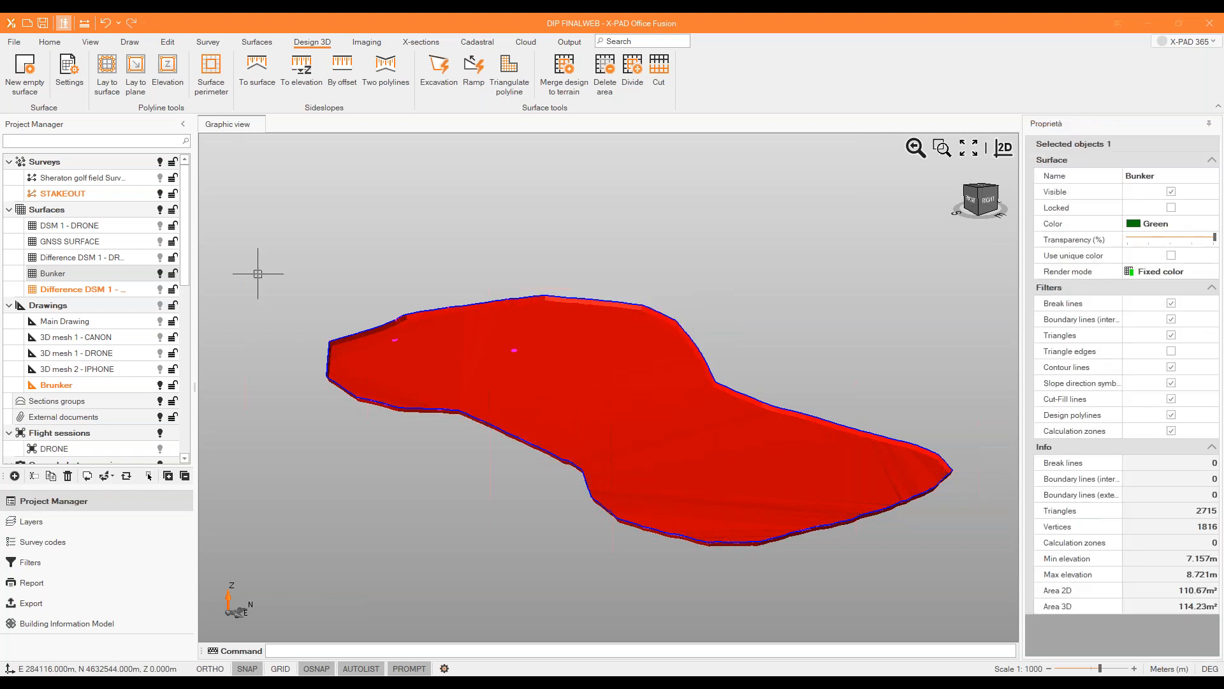
left_click(160, 273)
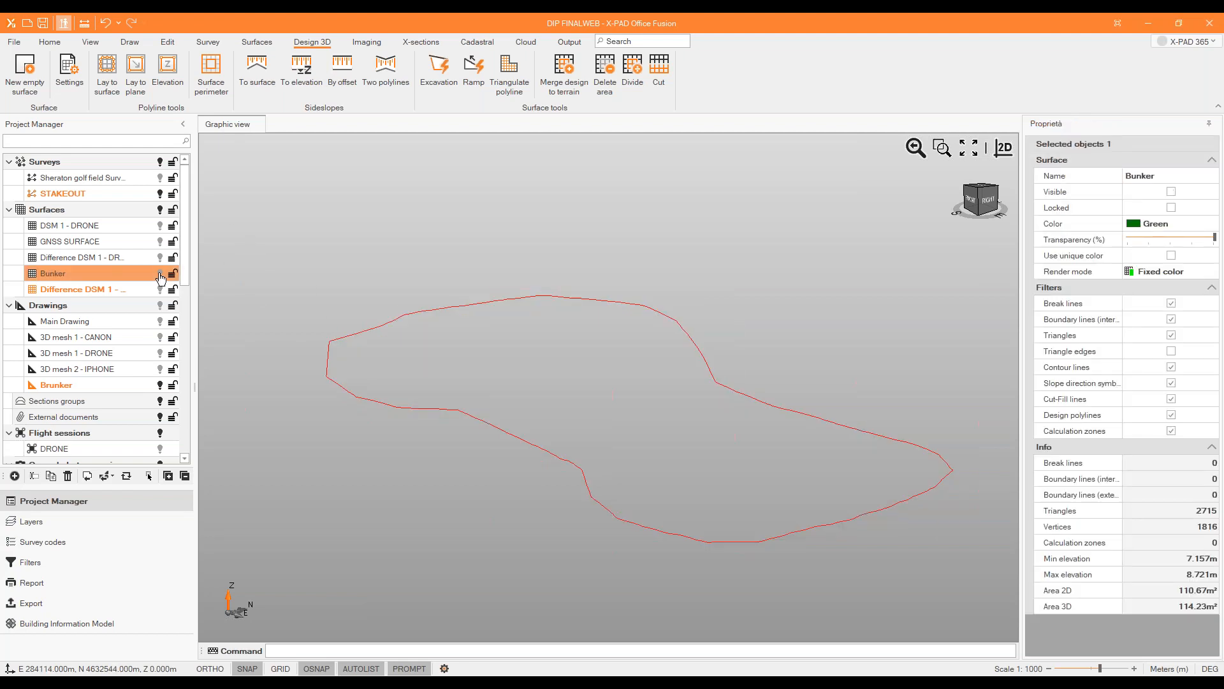
left_click(141, 385)
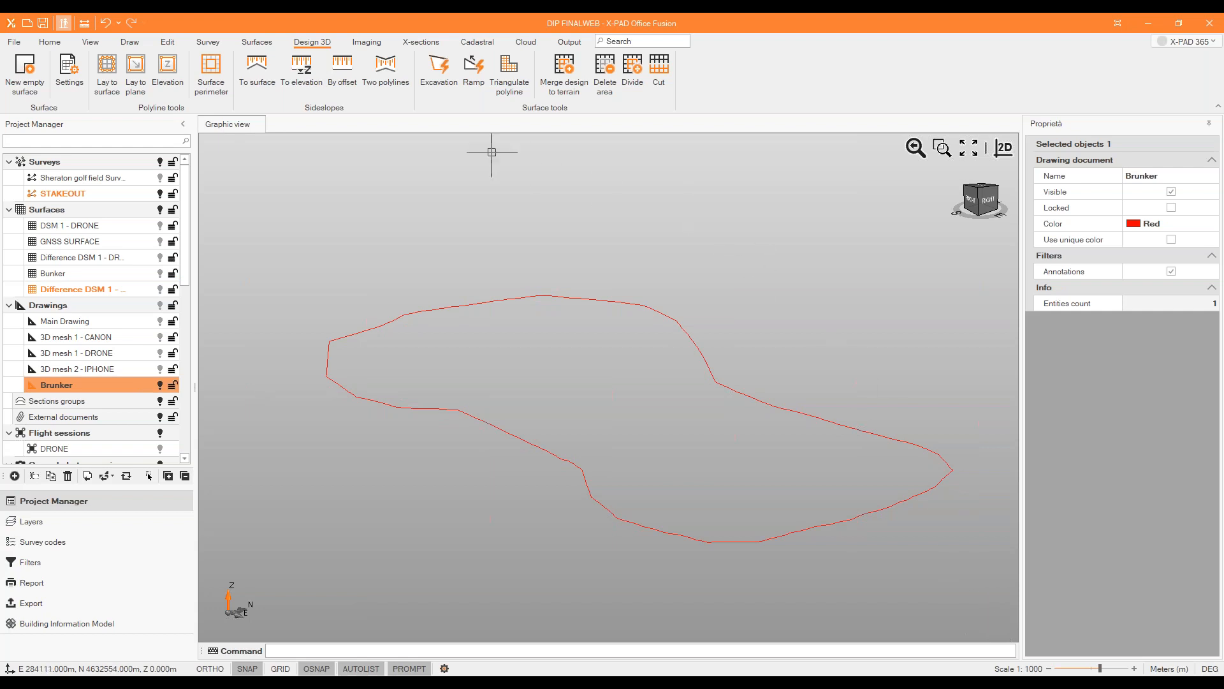
Start transforming the Brunker drawing into the STAKEOUT survey, with ST1 as the next point name.
left_click(208, 42)
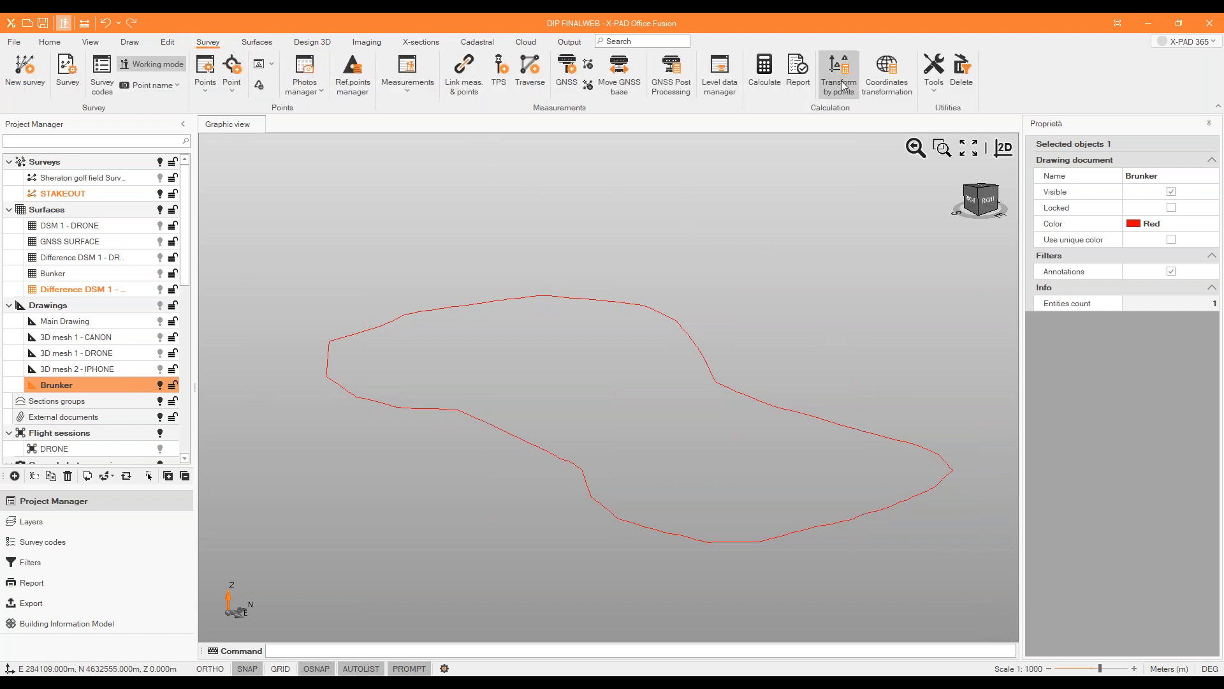
left_click(934, 75)
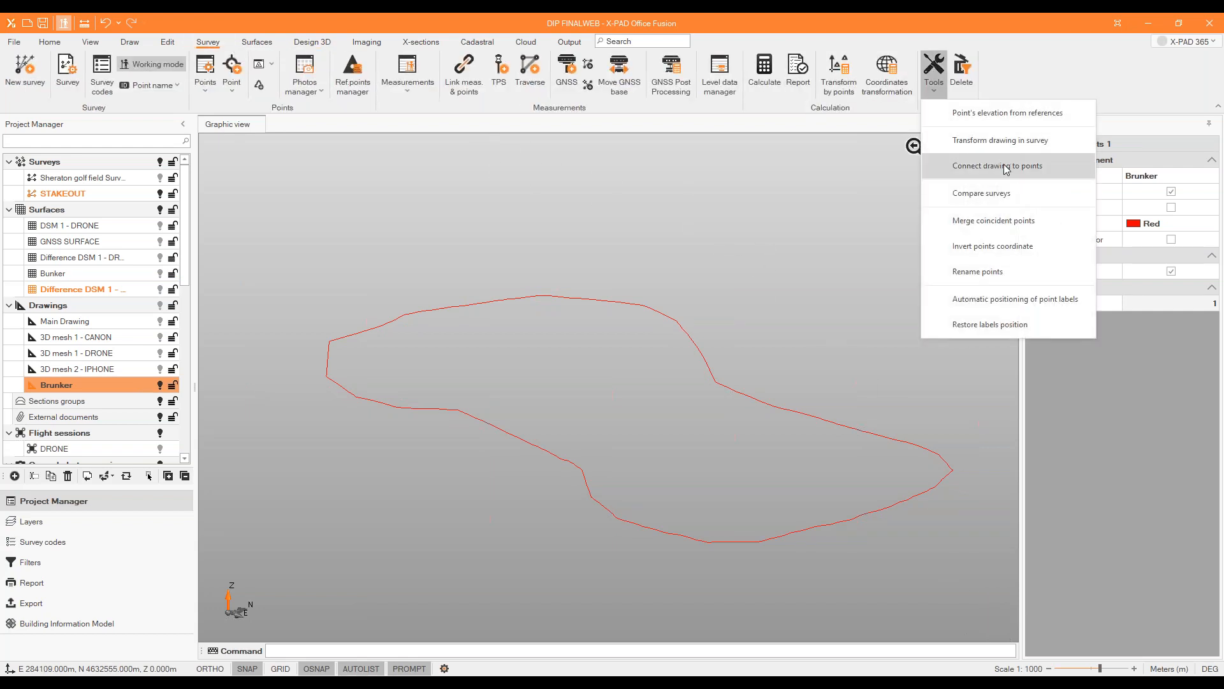
left_click(999, 140)
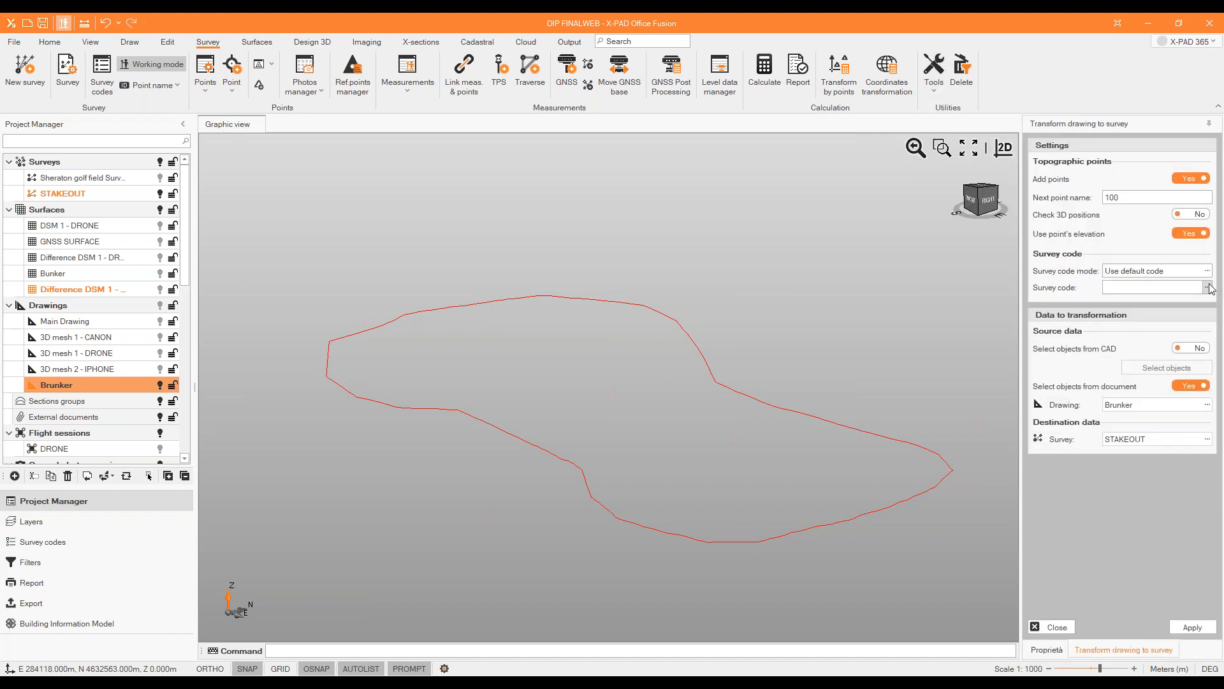
left_click(1122, 197)
type("ST1")
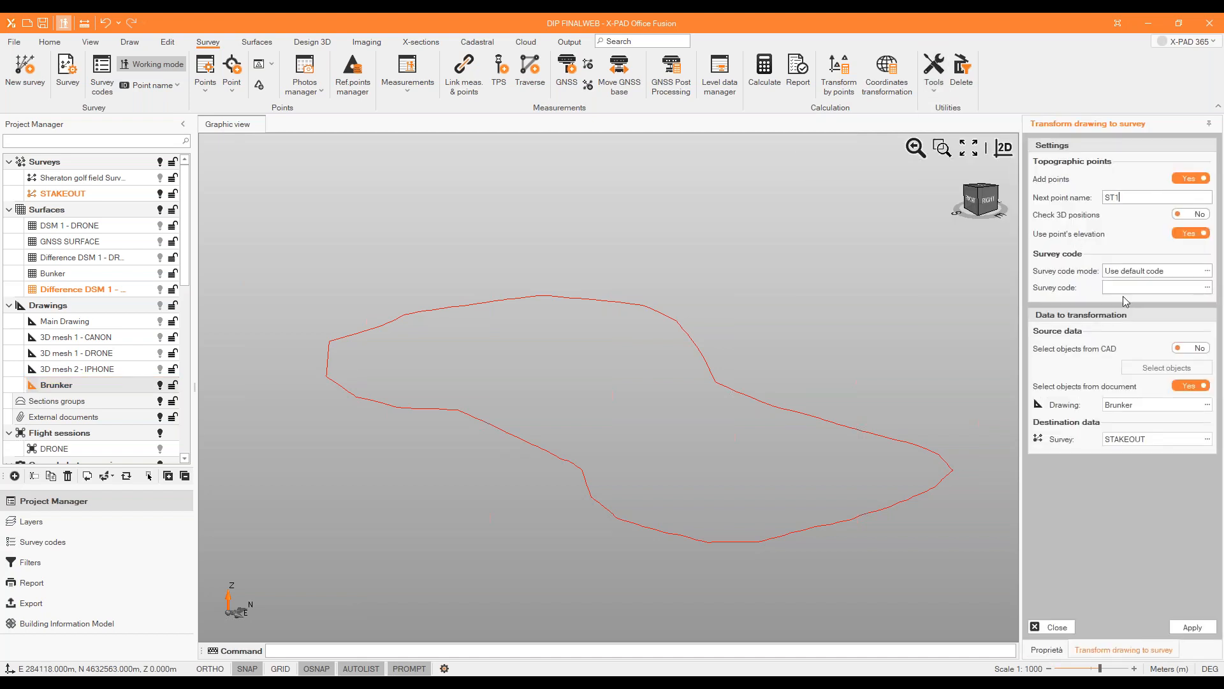
Transform the bunker's perimeter polyline, selected as a CAD object, into STAKEOUT survey points and close the transformation.
left_click(1191, 348)
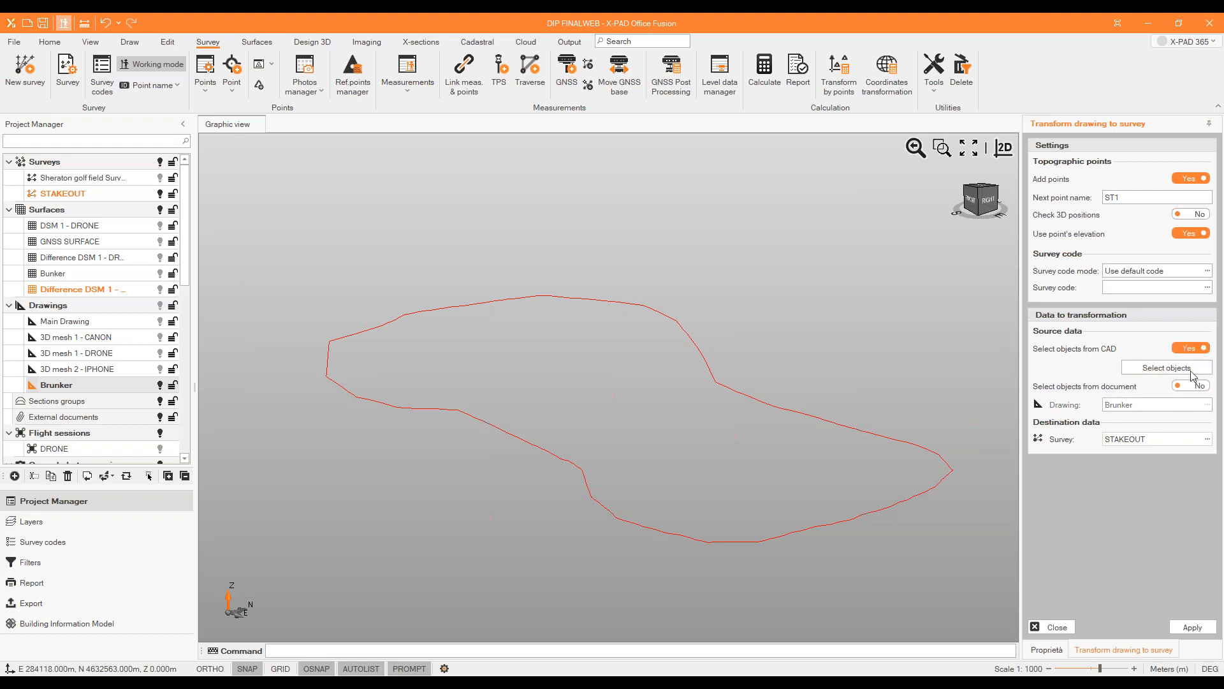
left_click(1191, 368)
left_click(815, 417)
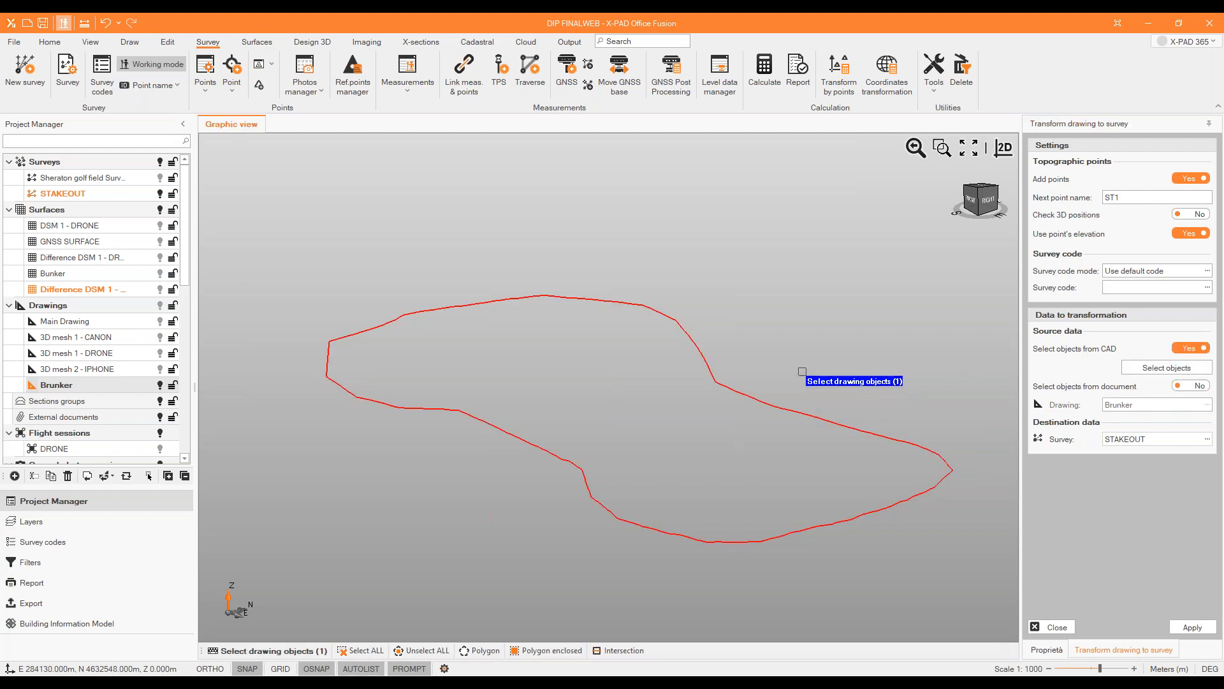
right_click(804, 375)
left_click(1190, 625)
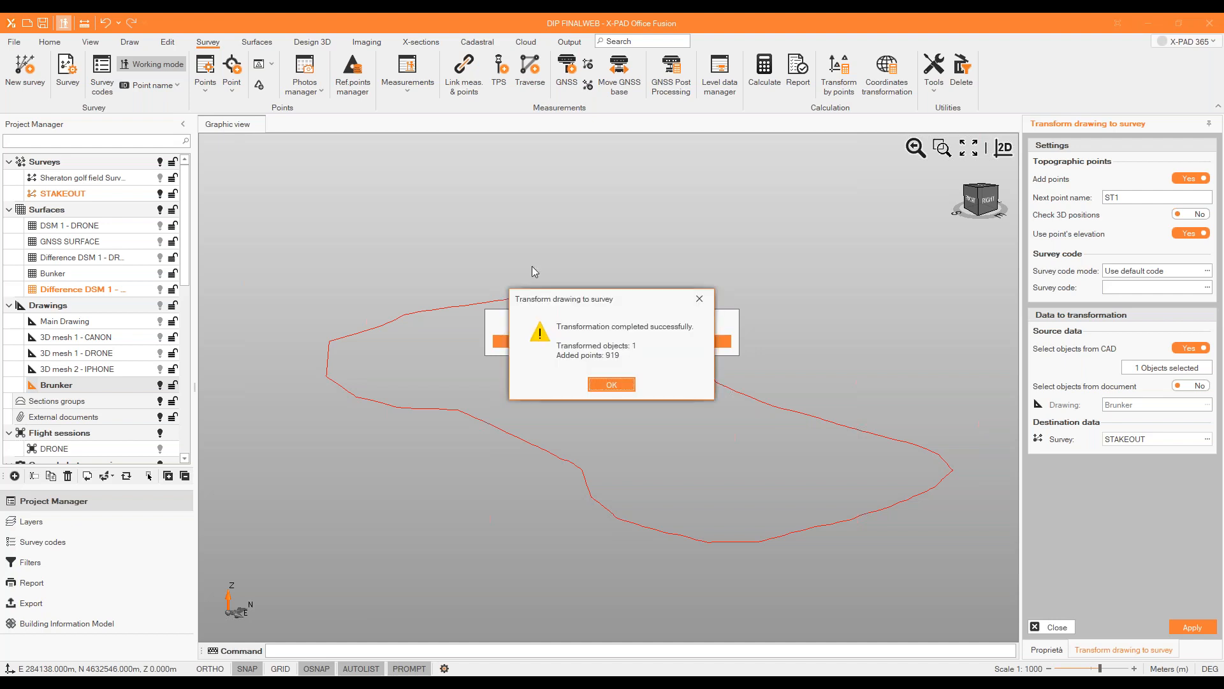
left_click(609, 390)
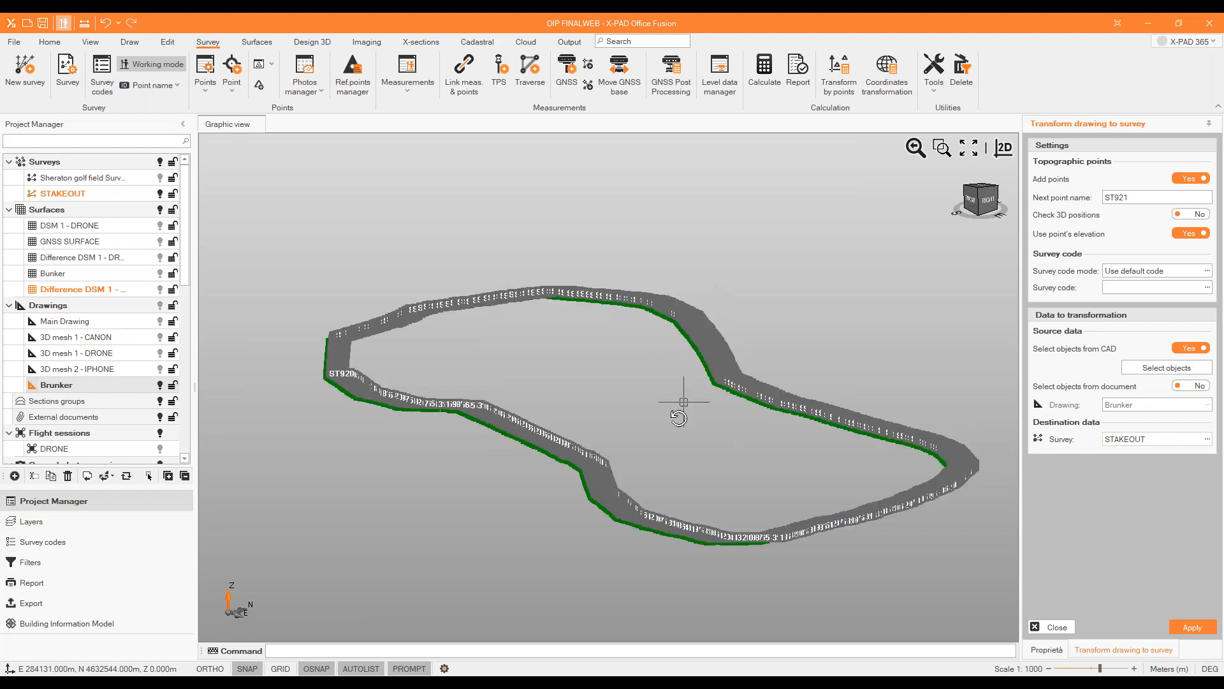
middle_click_drag(685, 402, 689, 485)
left_click(1056, 626)
scroll(664, 315, "down", 4)
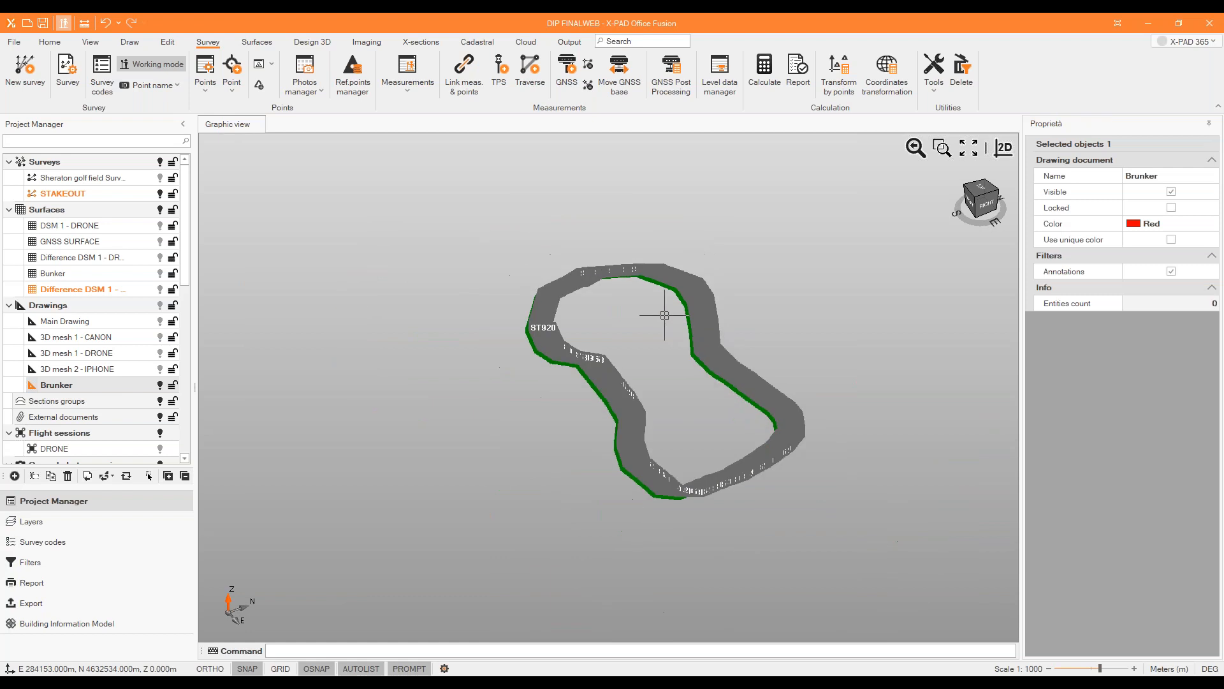
Hide the STAKEOUT survey and display the Sheraton golf field survey together with all surfaces.
left_click(160, 194)
left_click(160, 179)
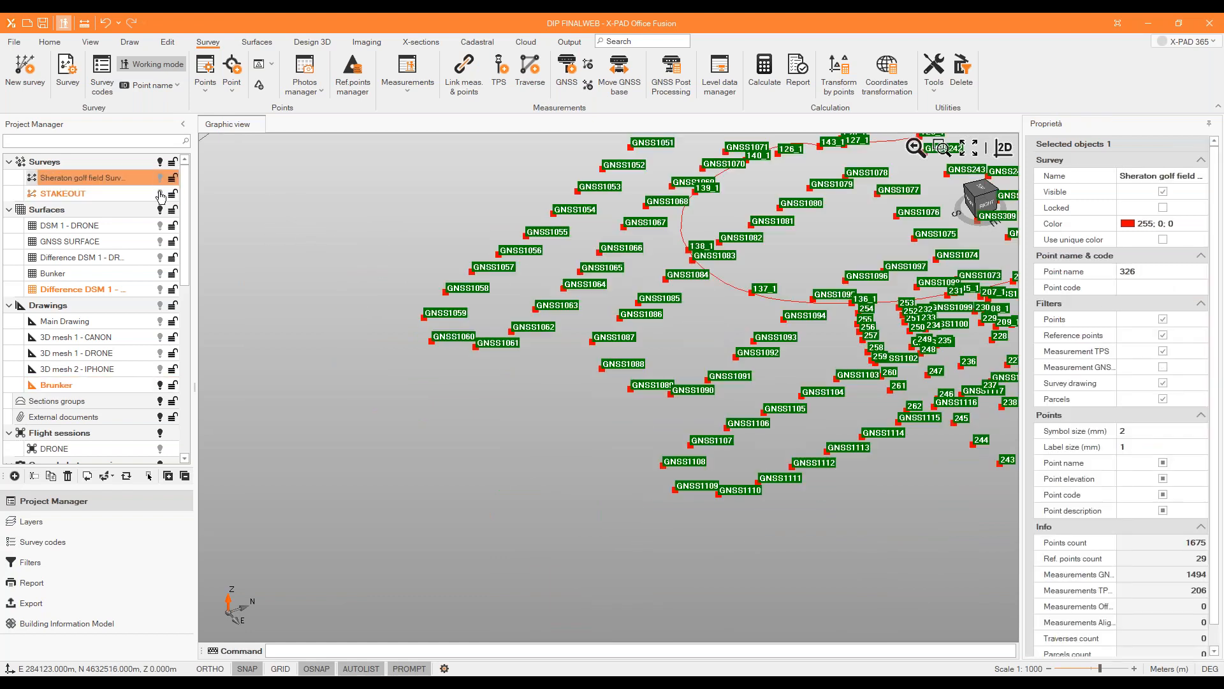
left_click(161, 213)
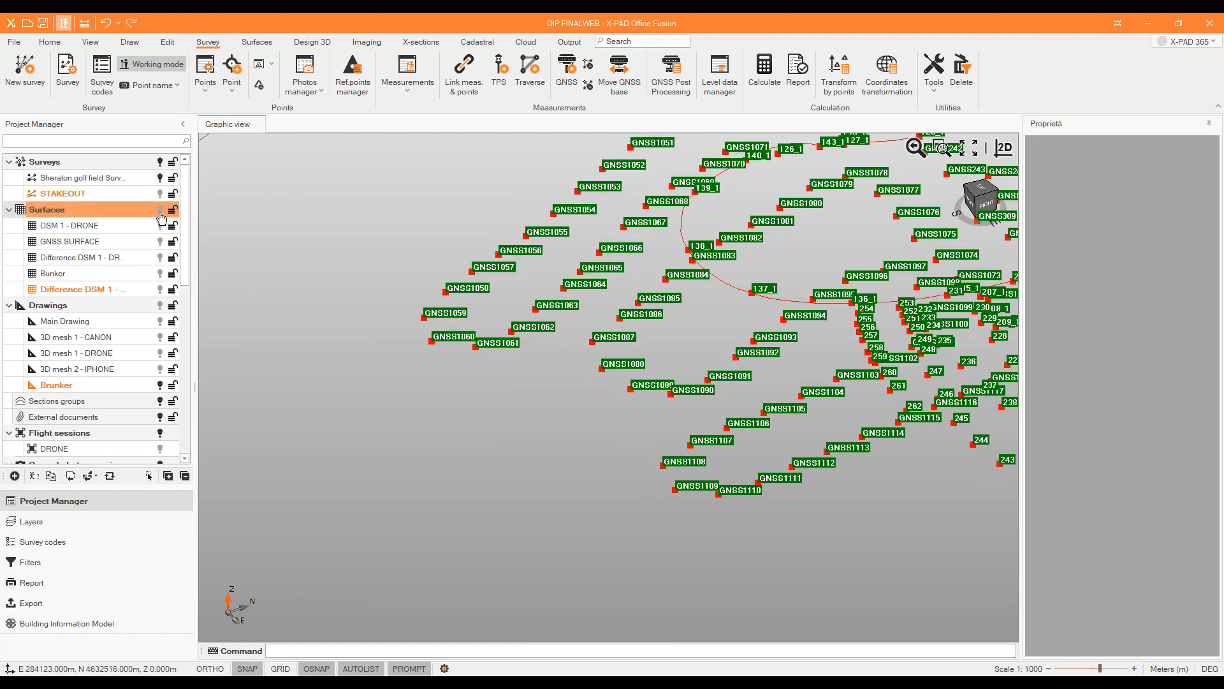
left_click(159, 211)
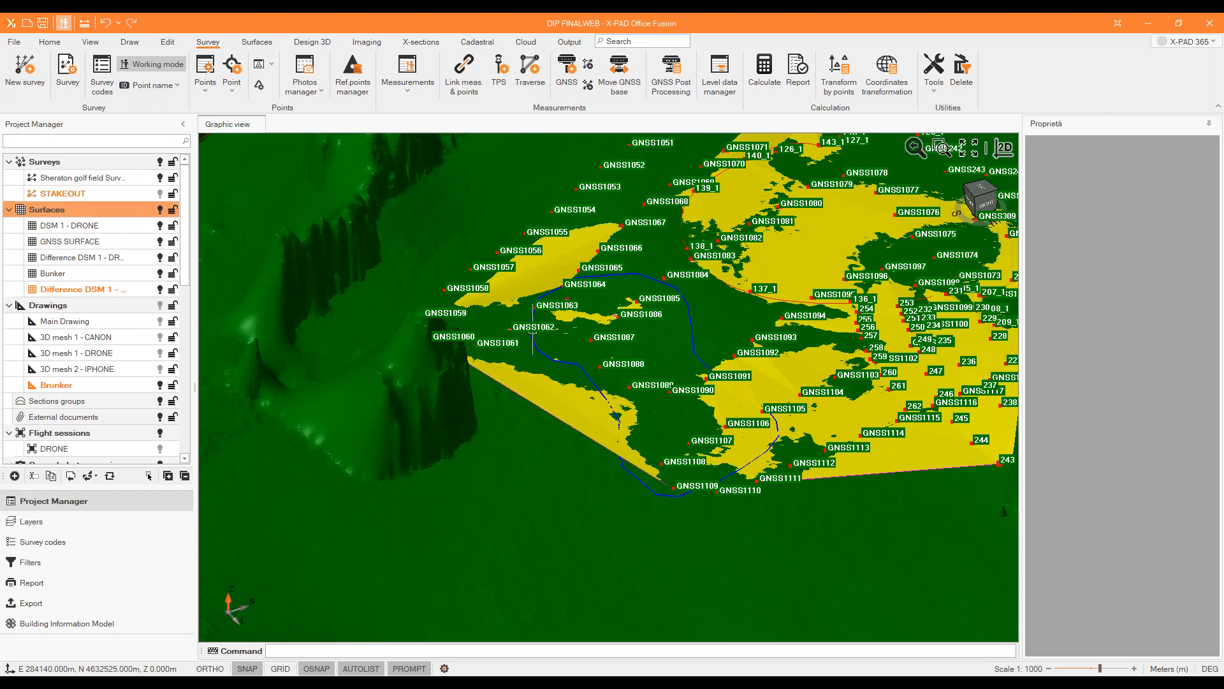
Look over the available reports and start an OBJ file export with the computer as storage location.
left_click(13, 43)
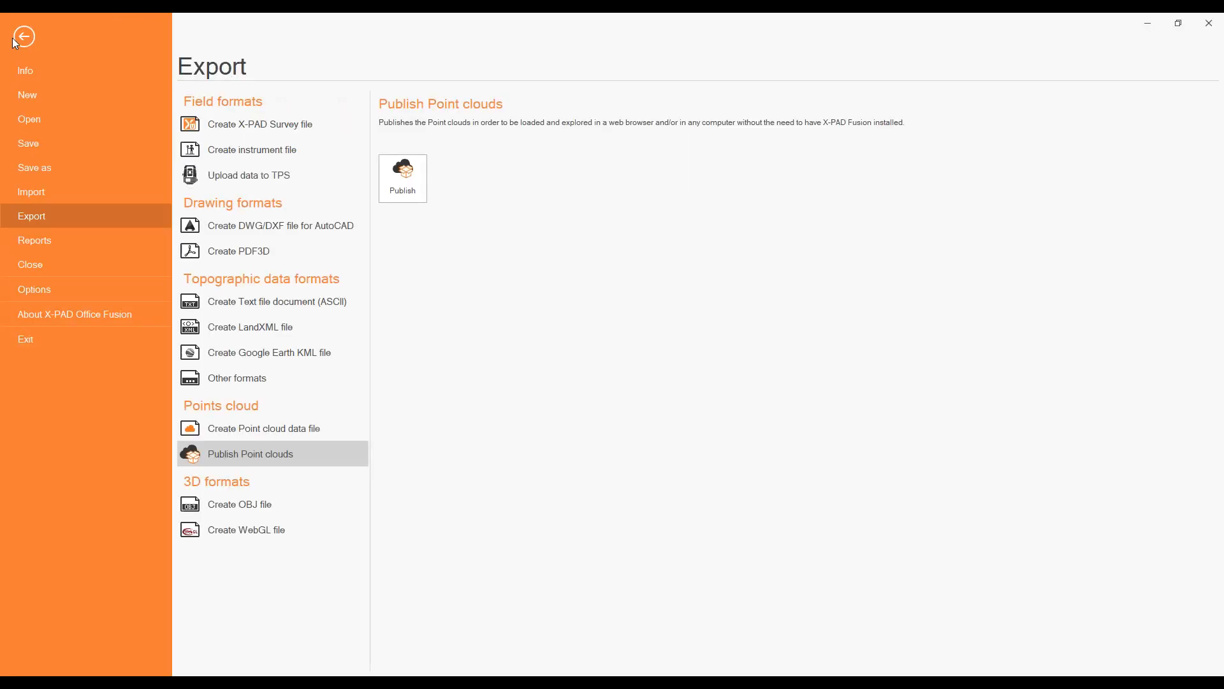
left_click(31, 241)
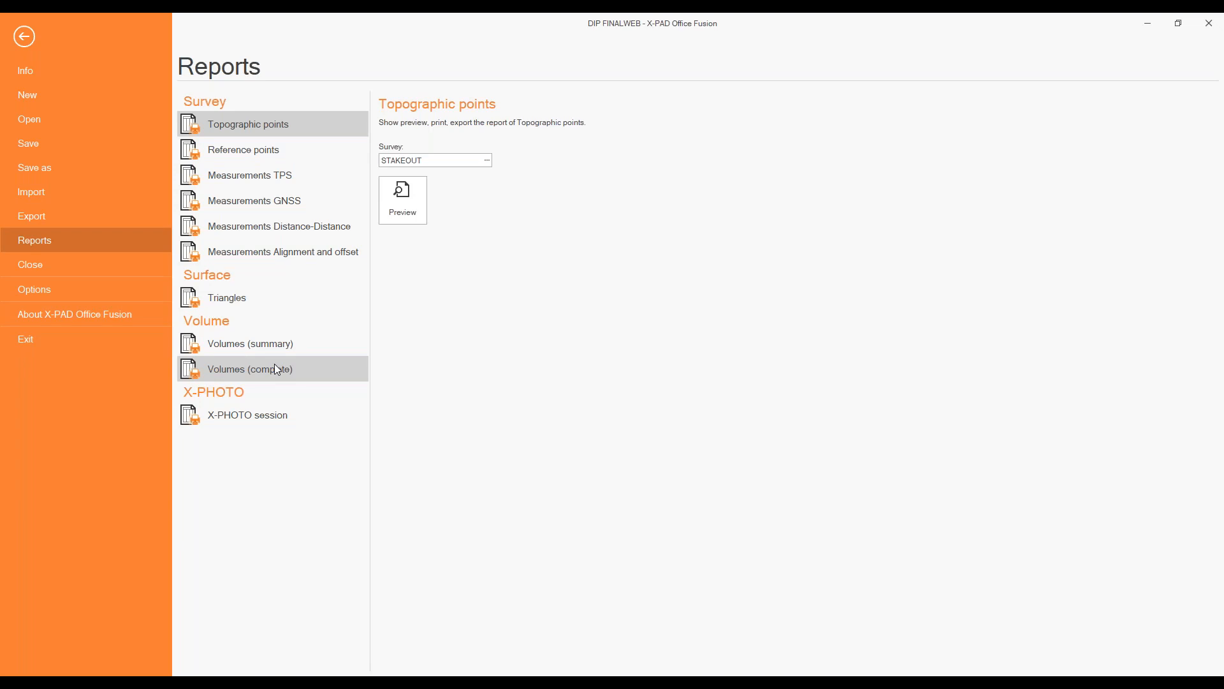
left_click(67, 221)
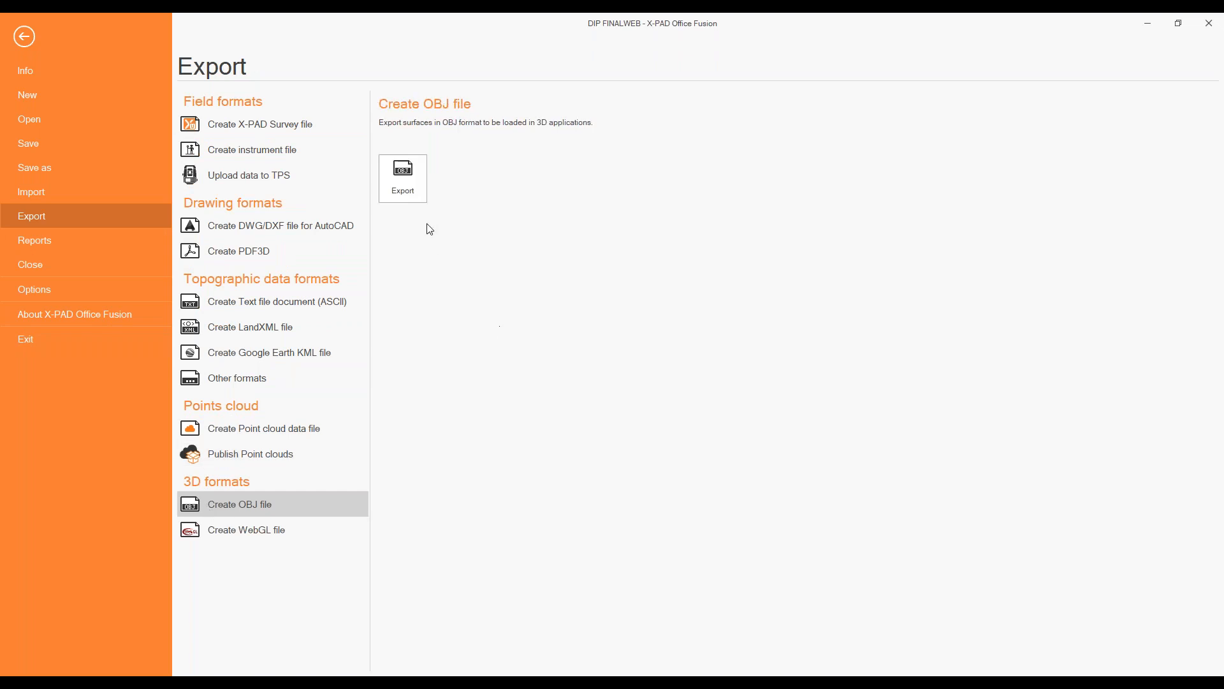
left_click(412, 187)
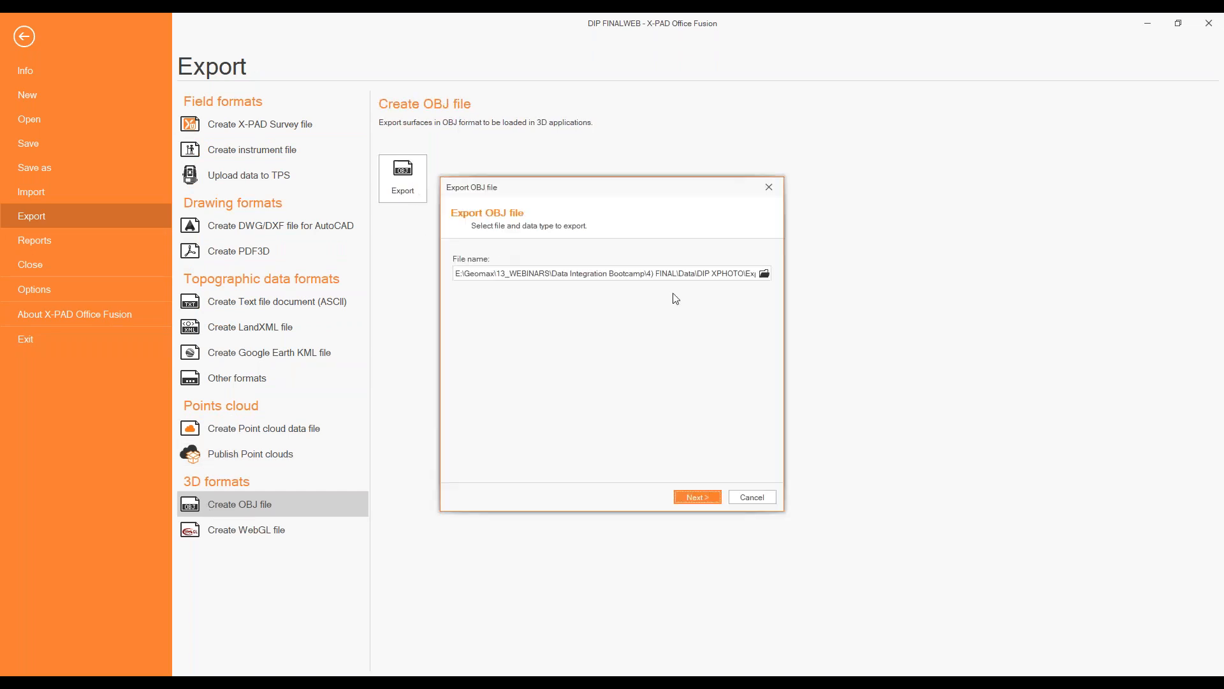
left_click(763, 273)
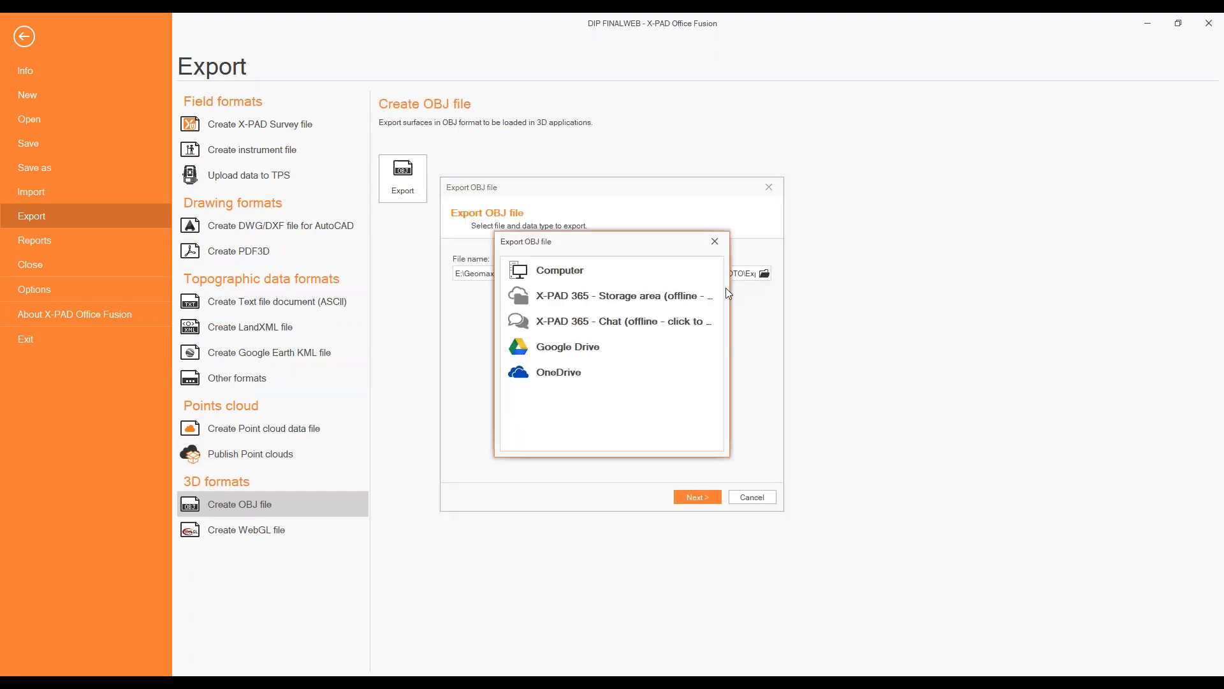
left_click(617, 268)
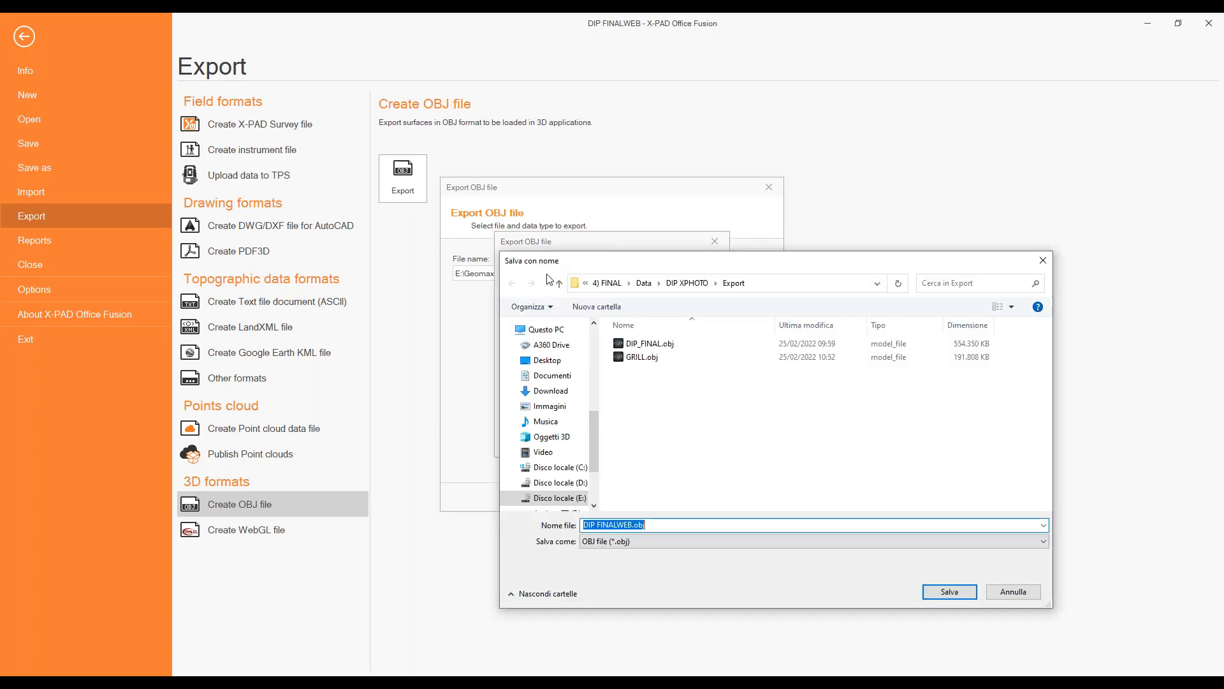
Save the OBJ export as DIP FINALWEB.obj in the Export folder of DIP XPHOTO and proceed to the data selection.
left_click(684, 285)
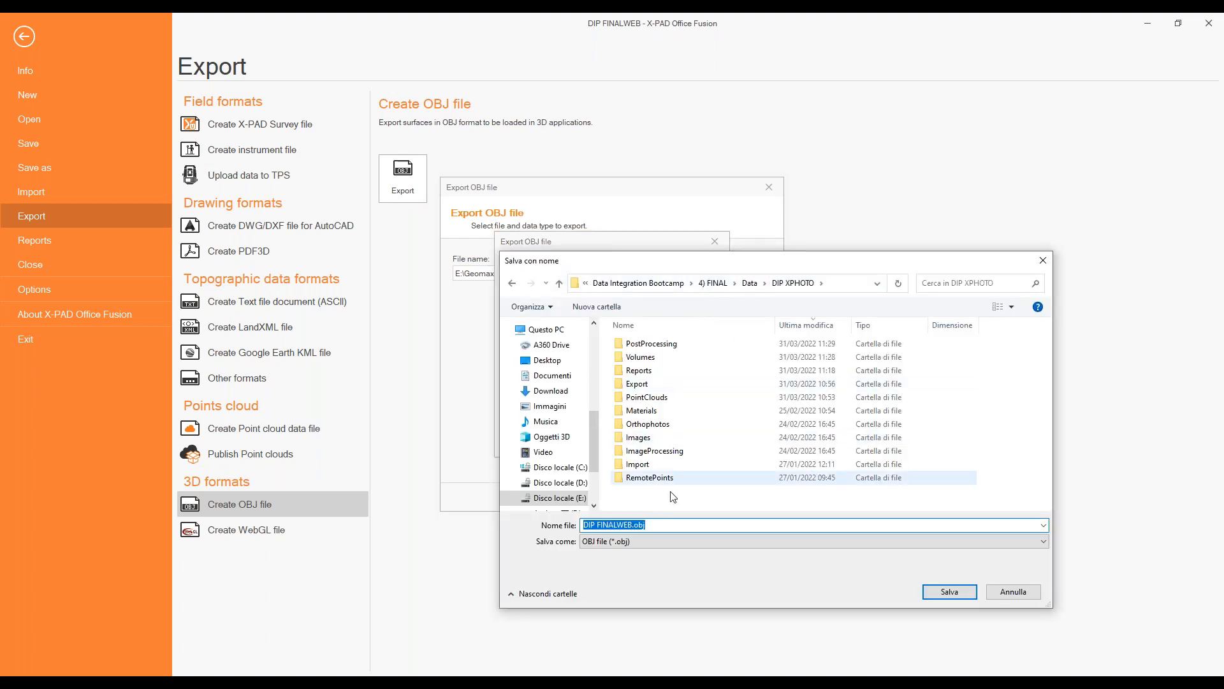
left_click(661, 385)
double_click(661, 385)
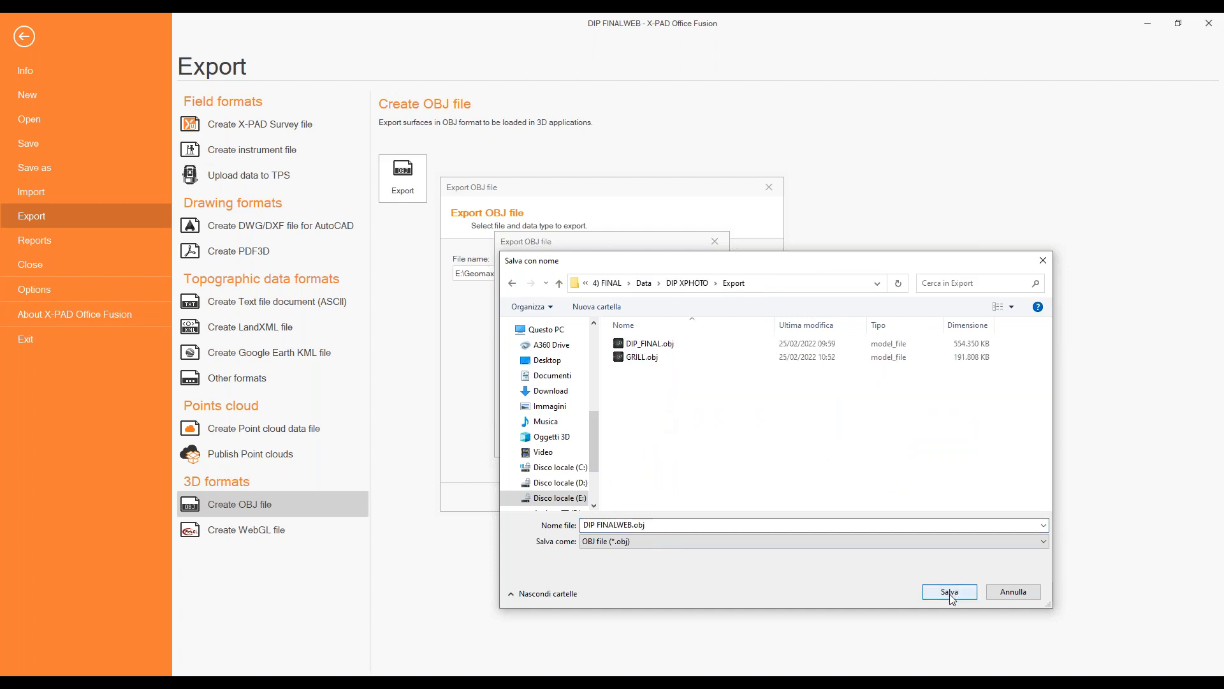
left_click(630, 525)
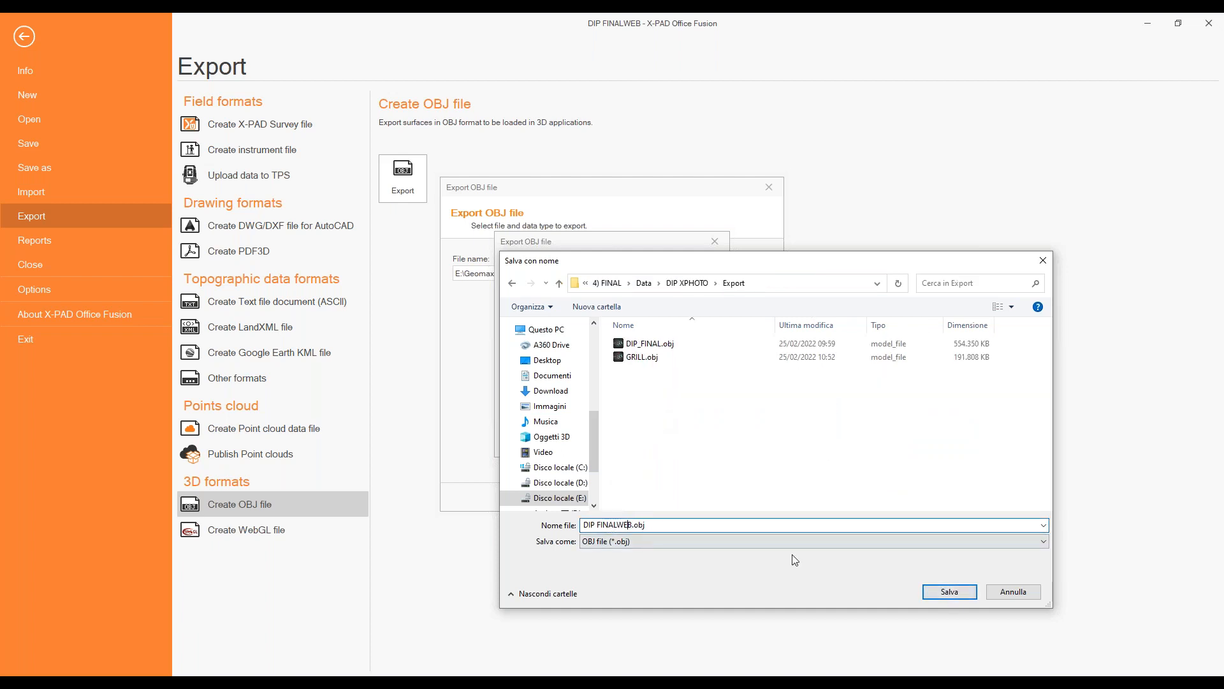
left_click(956, 597)
left_click(692, 495)
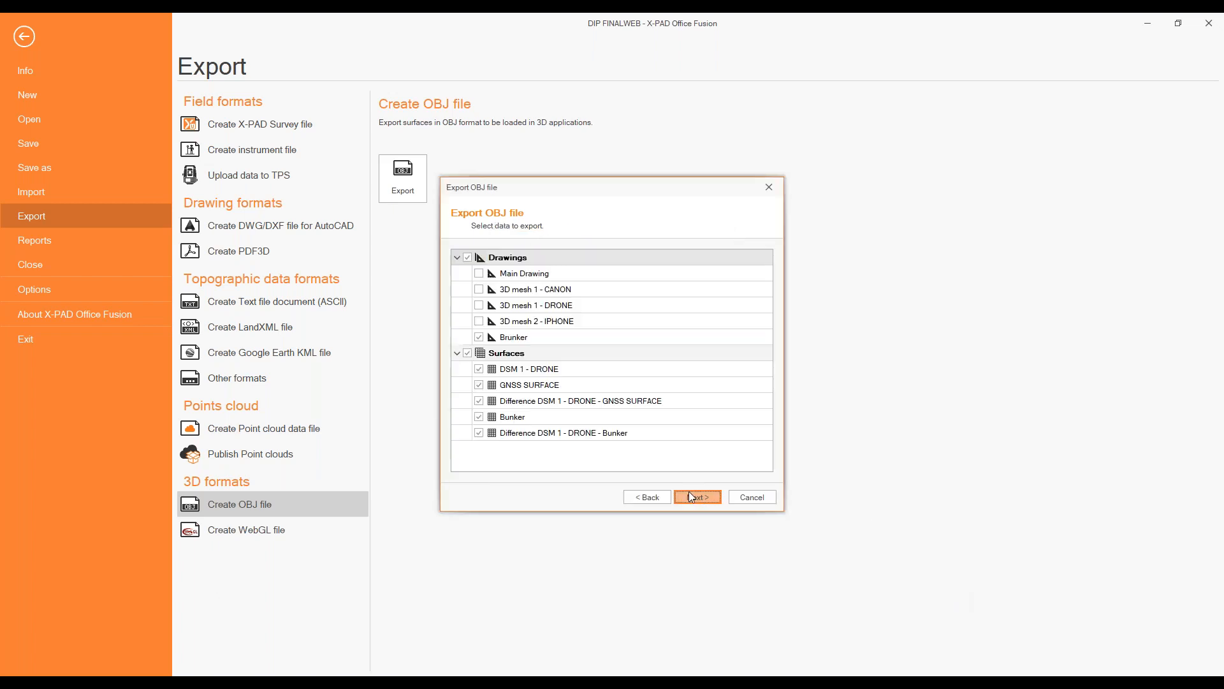
Export only the 3D mesh 2 - IPHONE drawing, excluding Brunker and all surfaces, and return to the project view.
left_click(468, 353)
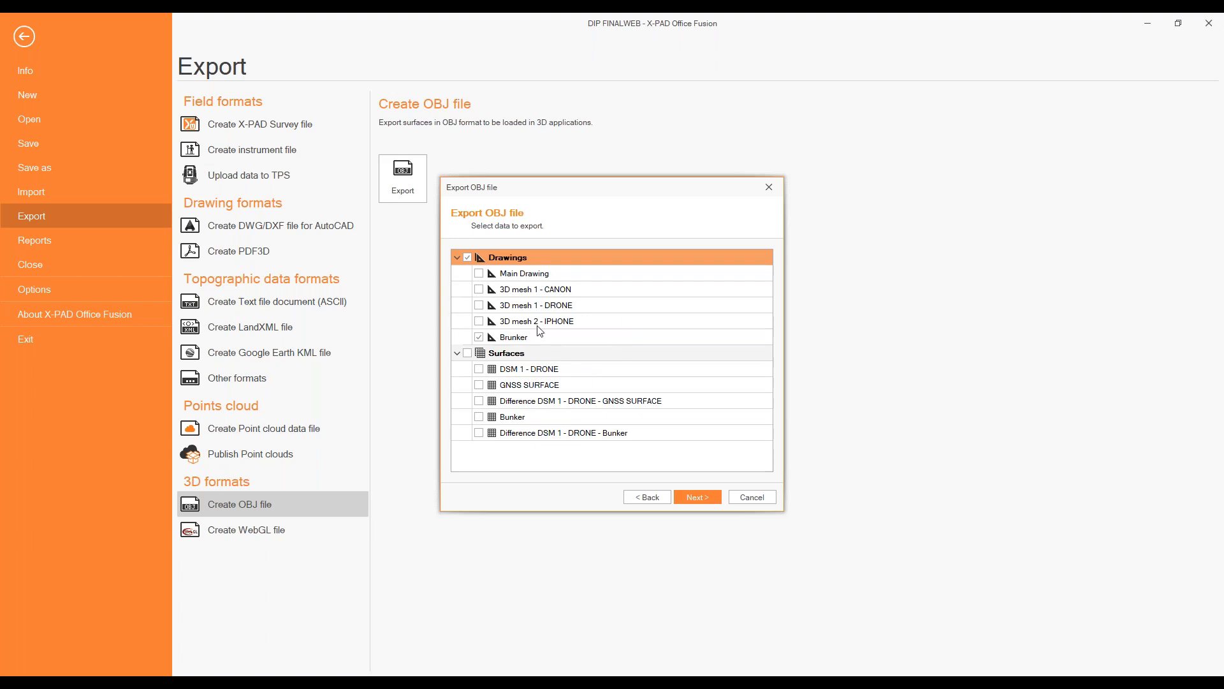
left_click(480, 337)
left_click(479, 322)
left_click(698, 497)
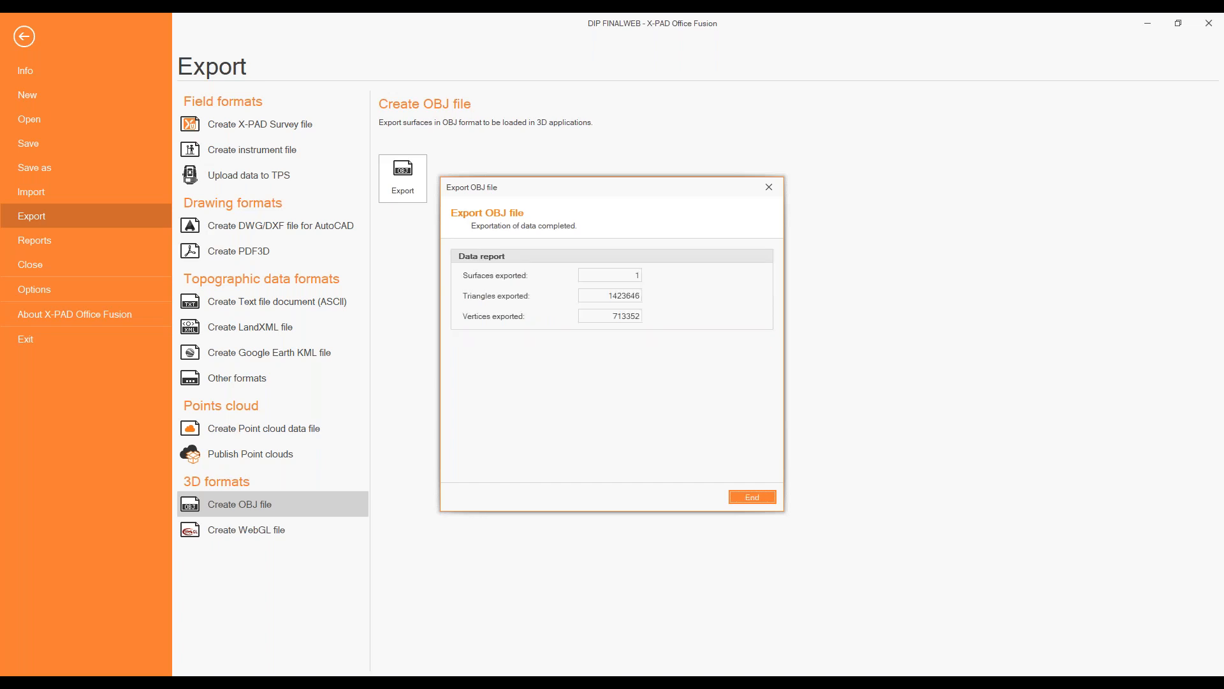
left_click(747, 496)
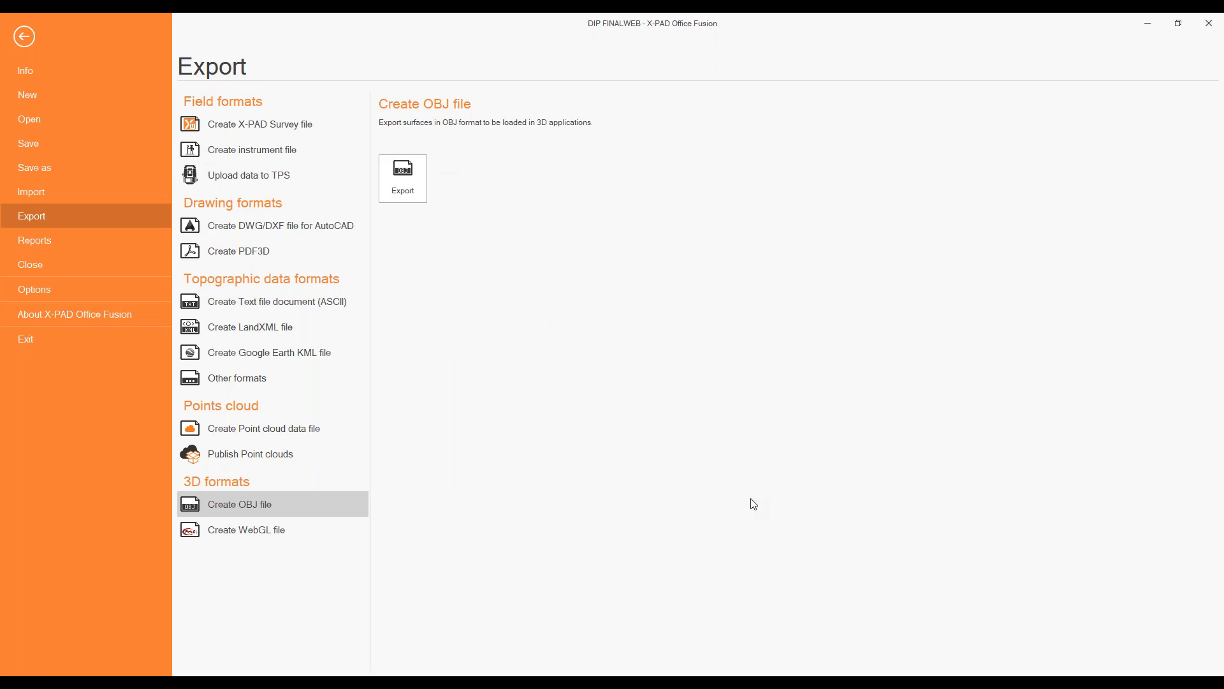
left_click(25, 36)
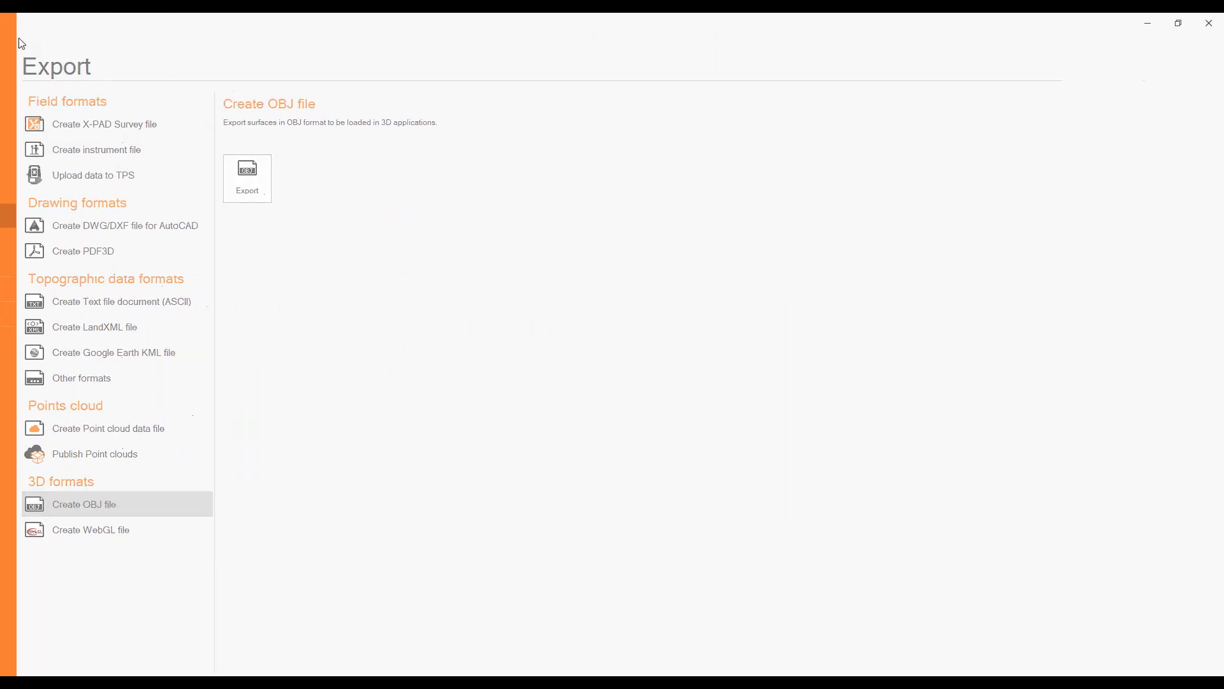
Check the project's exported files list and select DIP_FINALWEB.obj in the Export folder in File Explorer.
left_click(33, 603)
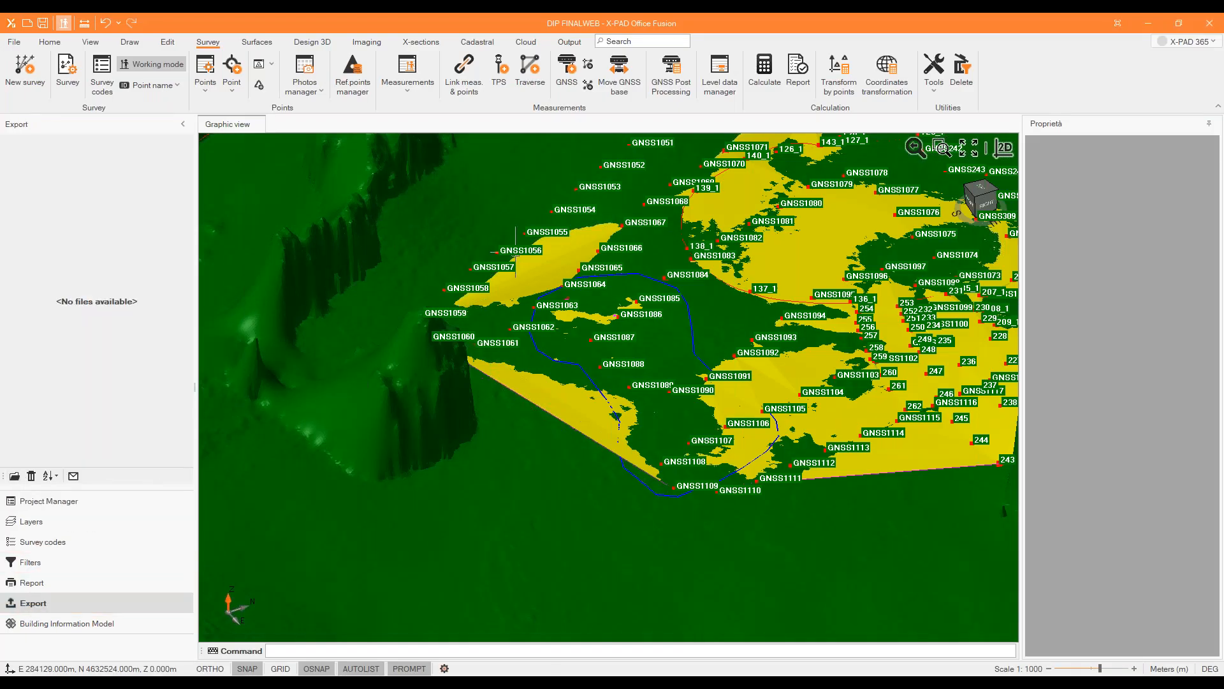
left_click(425, 683)
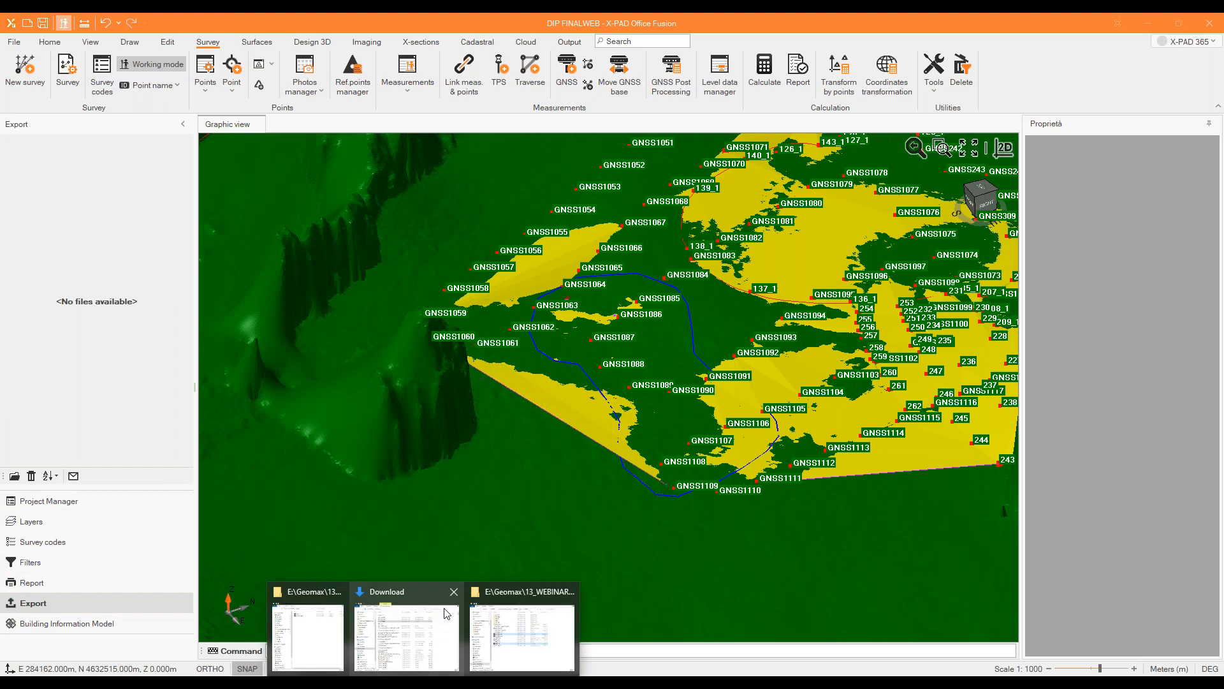
left_click(319, 629)
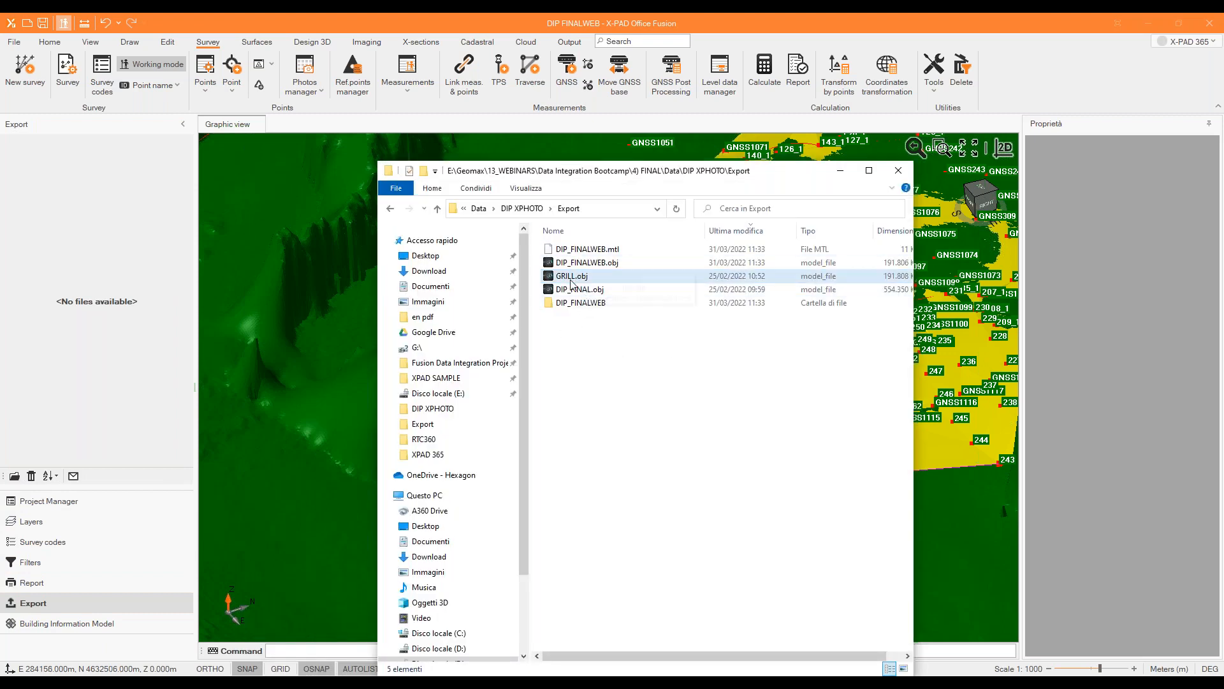
left_click(582, 264)
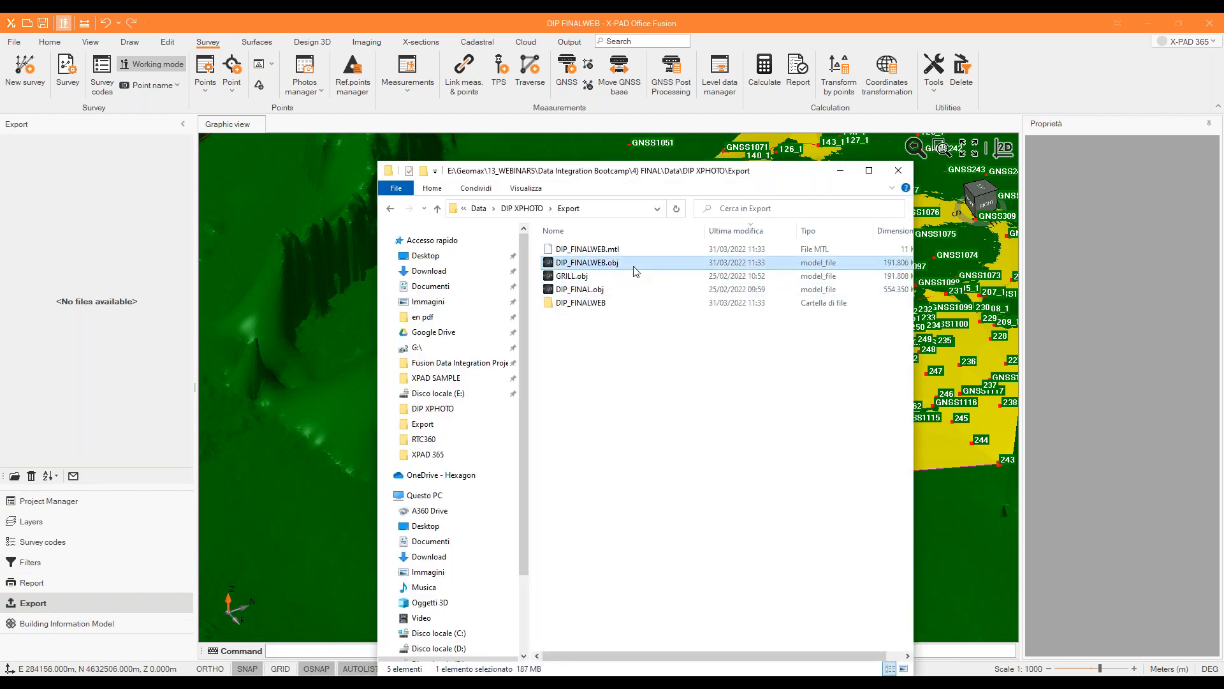
Find and launch Photon Workshop.
left_click(197, 678)
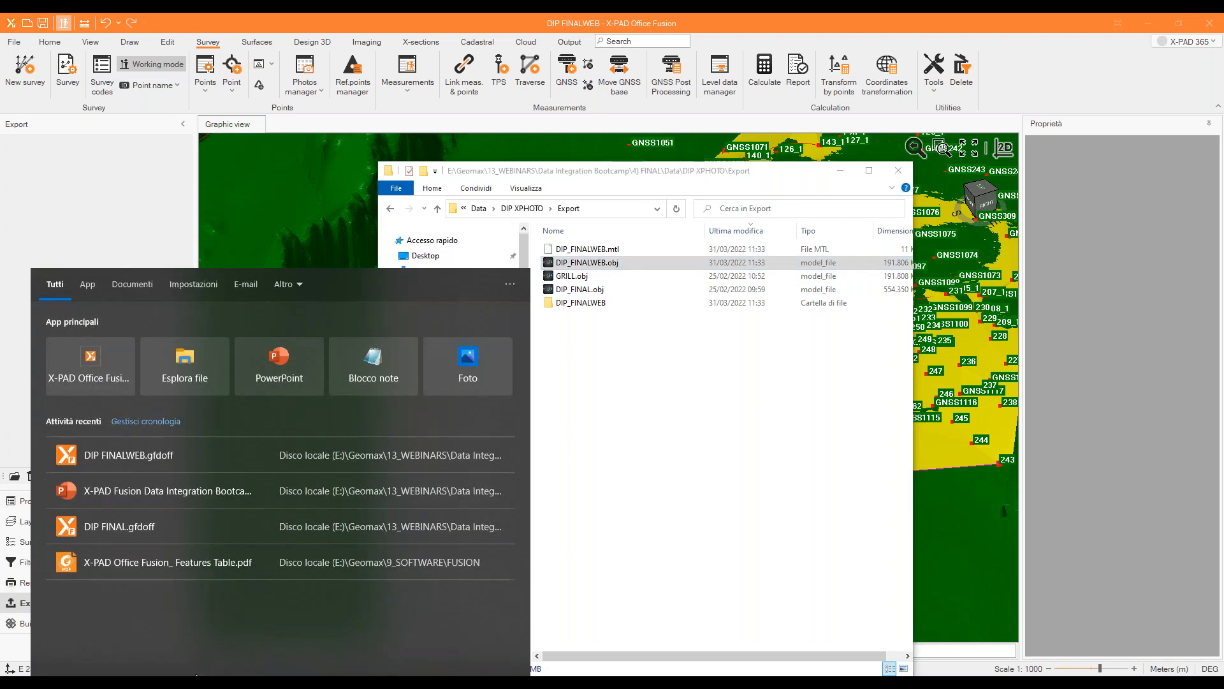
type("ph")
key("Return")
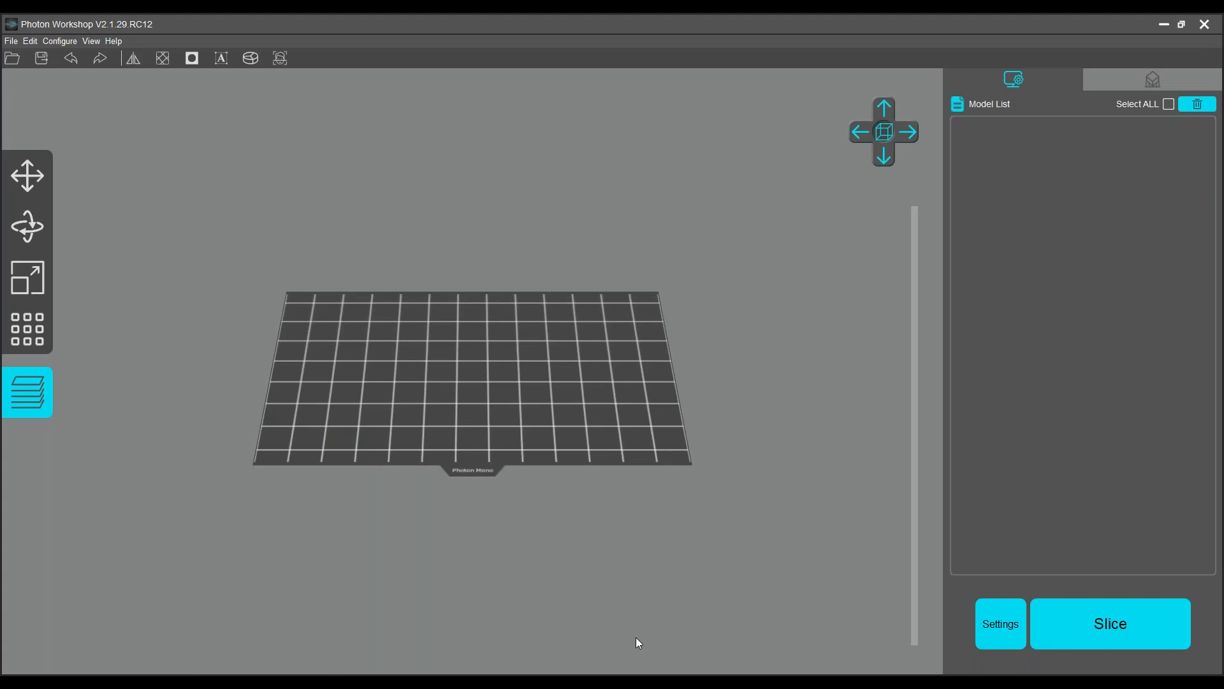
Load DIP_FINALWEB.obj from the Export folder onto the Photon Workshop build plate and minimize the folder window.
mouse_move(423, 683)
left_click(329, 625)
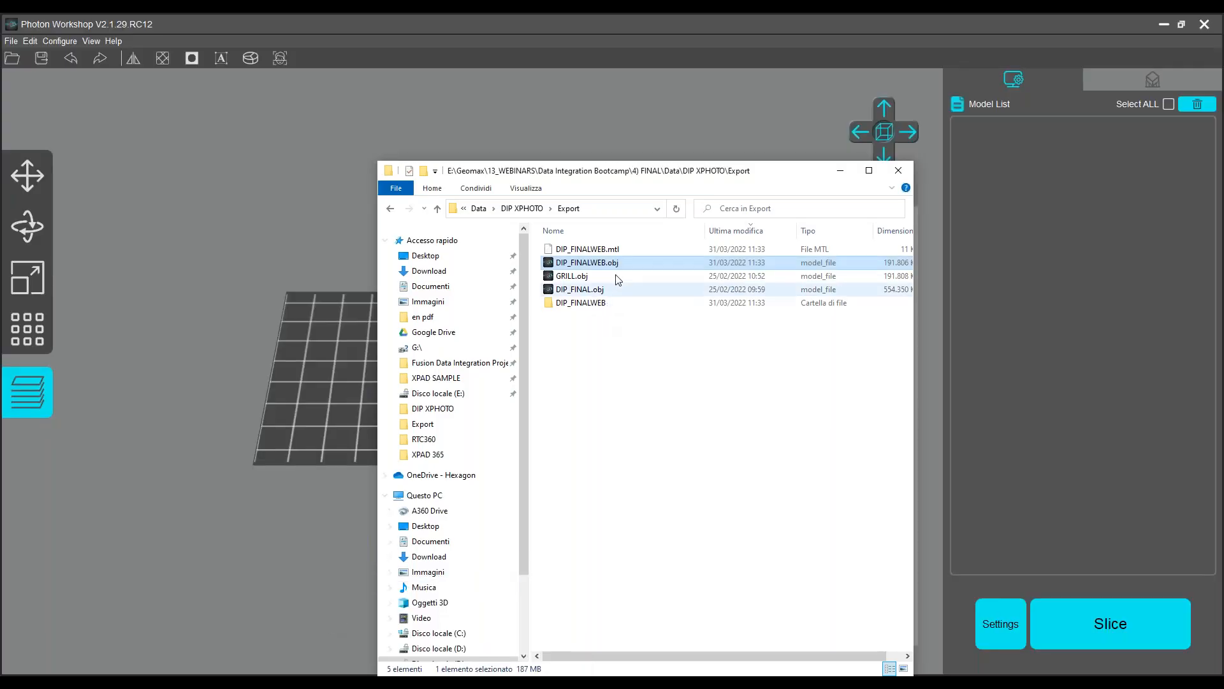
left_click_drag(606, 268, 343, 372)
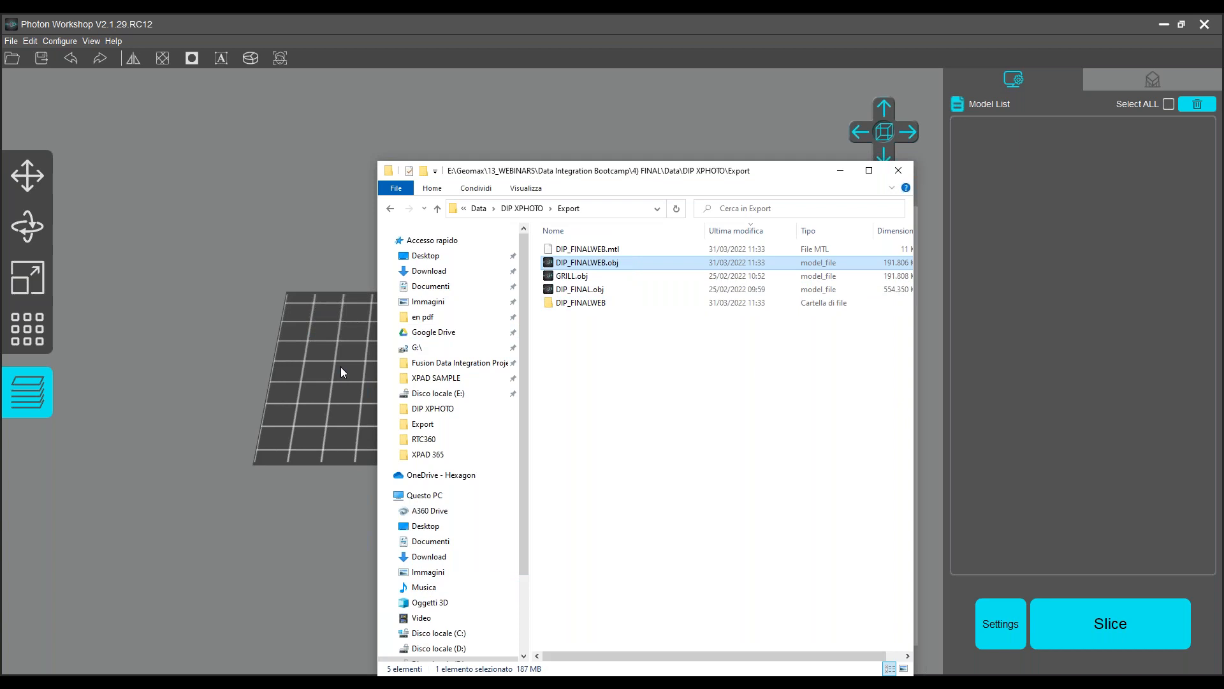
left_click(840, 171)
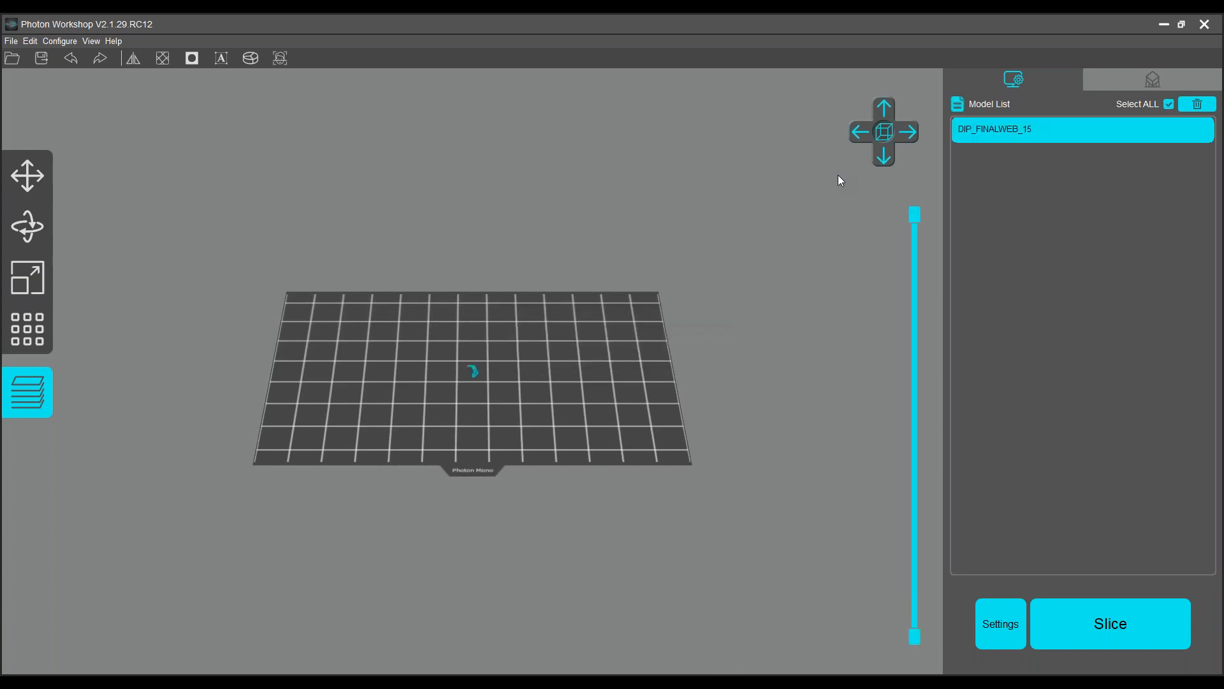
Scale the DIP_FINALWEB model uniformly to 1000% with the ratio locked.
scroll(450, 386, "up", 8)
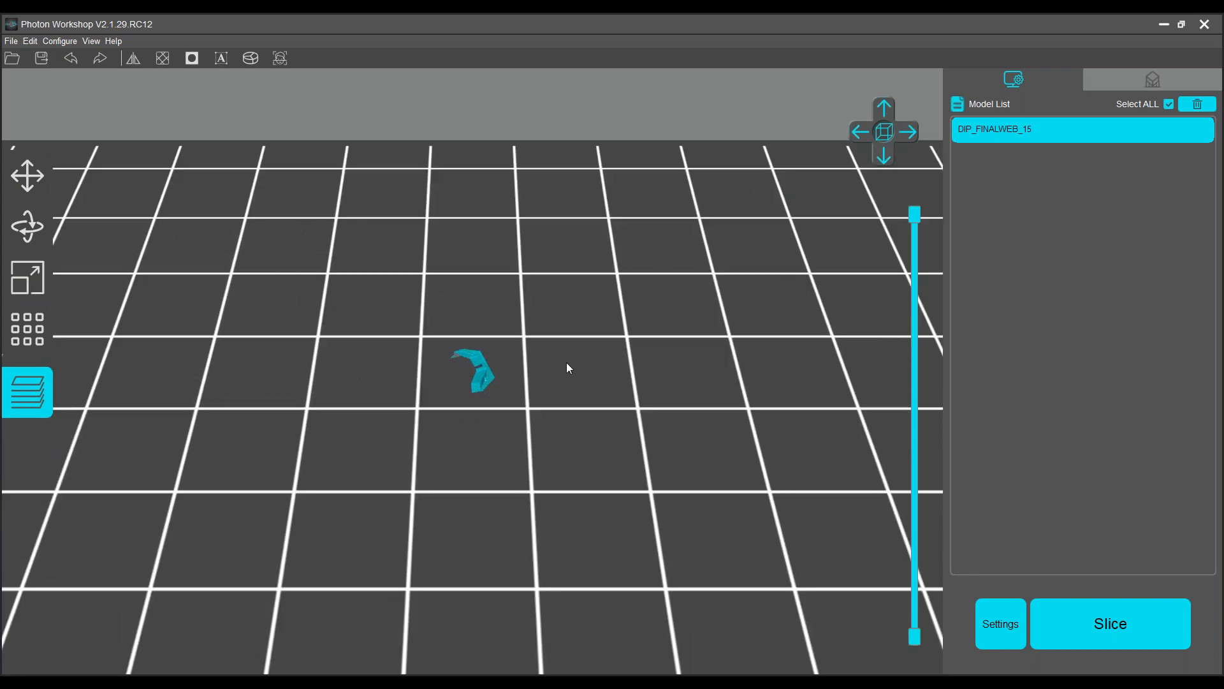
scroll(476, 387, "up", 3)
scroll(476, 386, "down", 4)
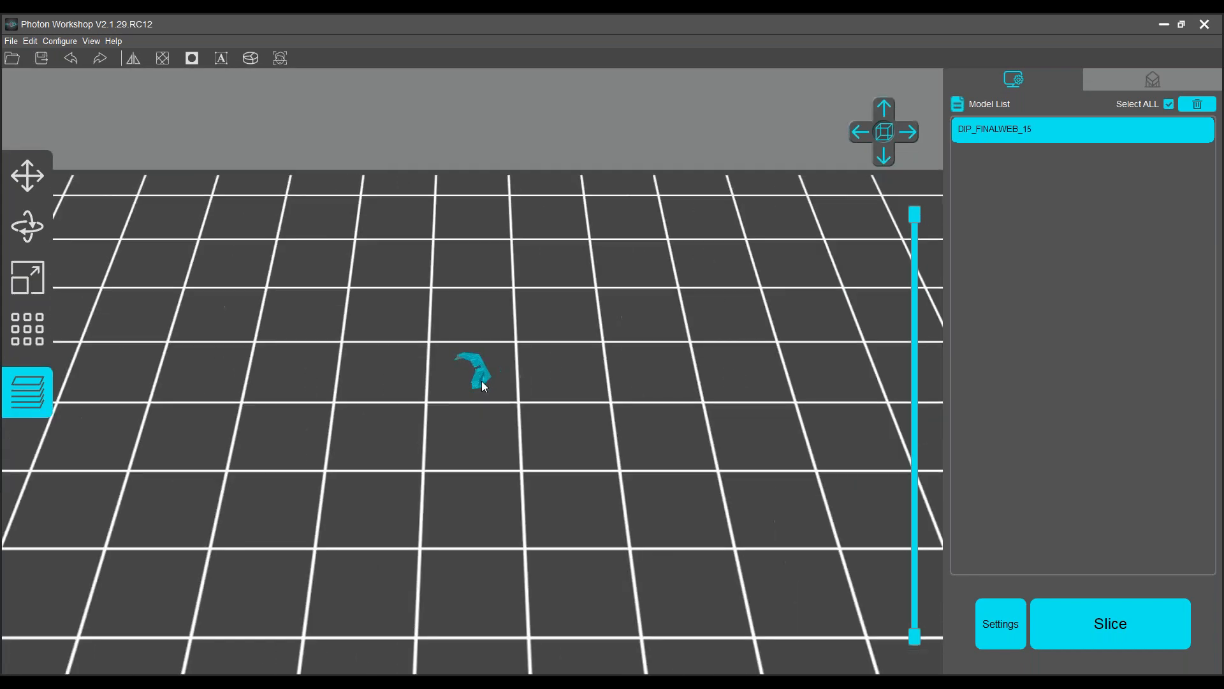
left_click(27, 280)
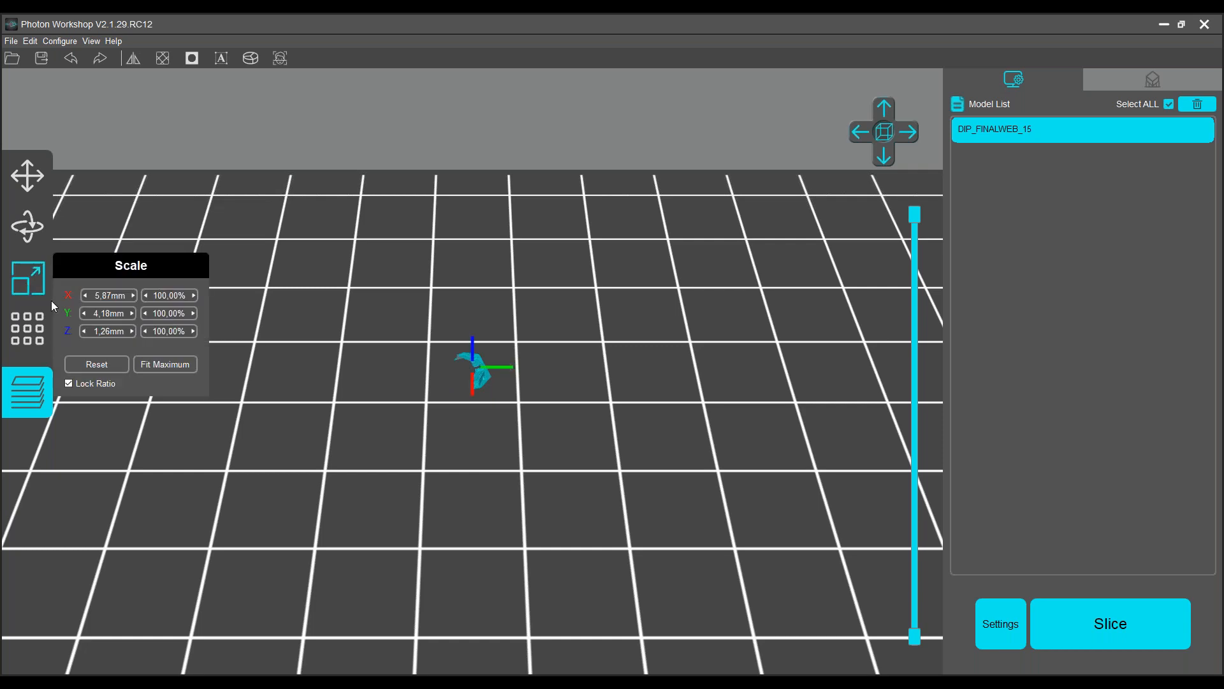
left_click(166, 294)
type("0")
key("Return")
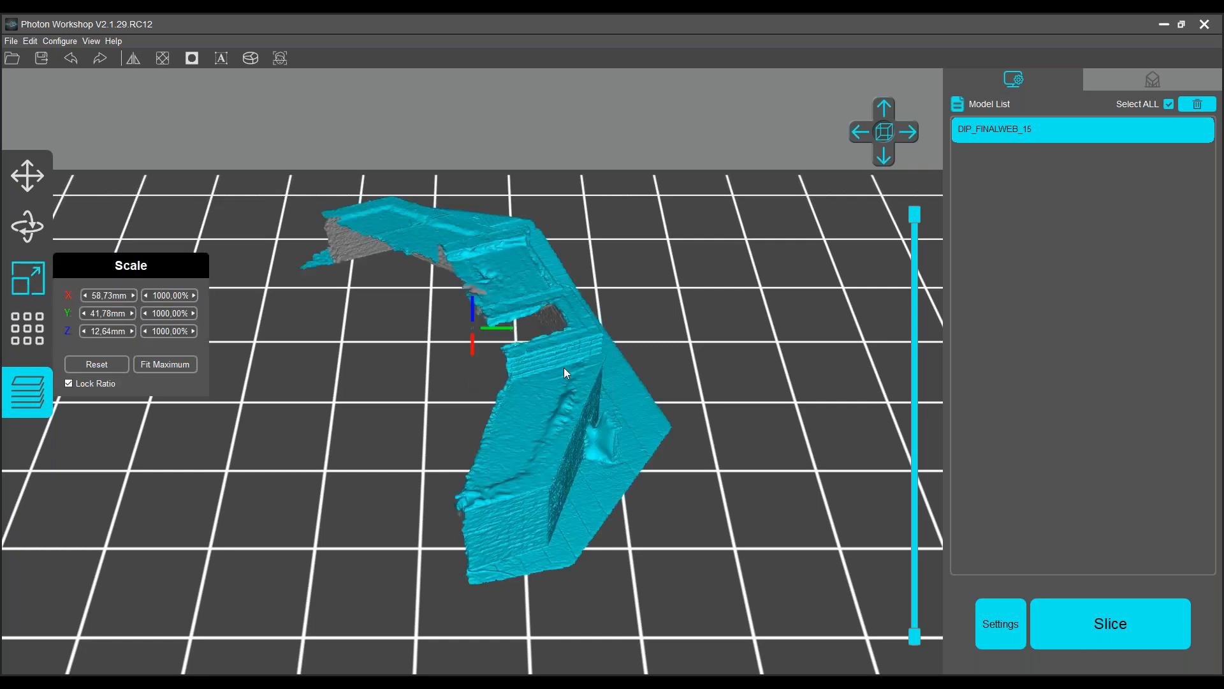
Examine the scaled bunker model's outer wall, door and roof details from the side and up close.
scroll(564, 367, "down", 2)
left_click(907, 134)
scroll(412, 461, "up", 4)
scroll(404, 572, "up", 2)
scroll(419, 611, "down", 2)
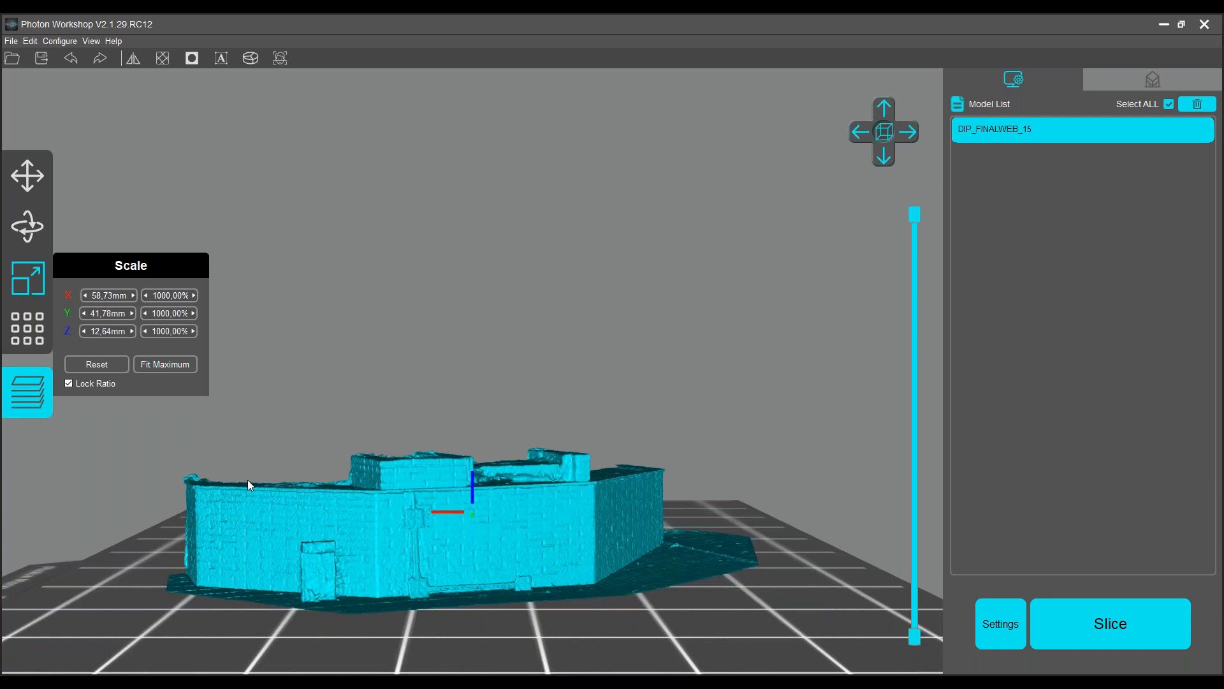
scroll(418, 606, "up", 3)
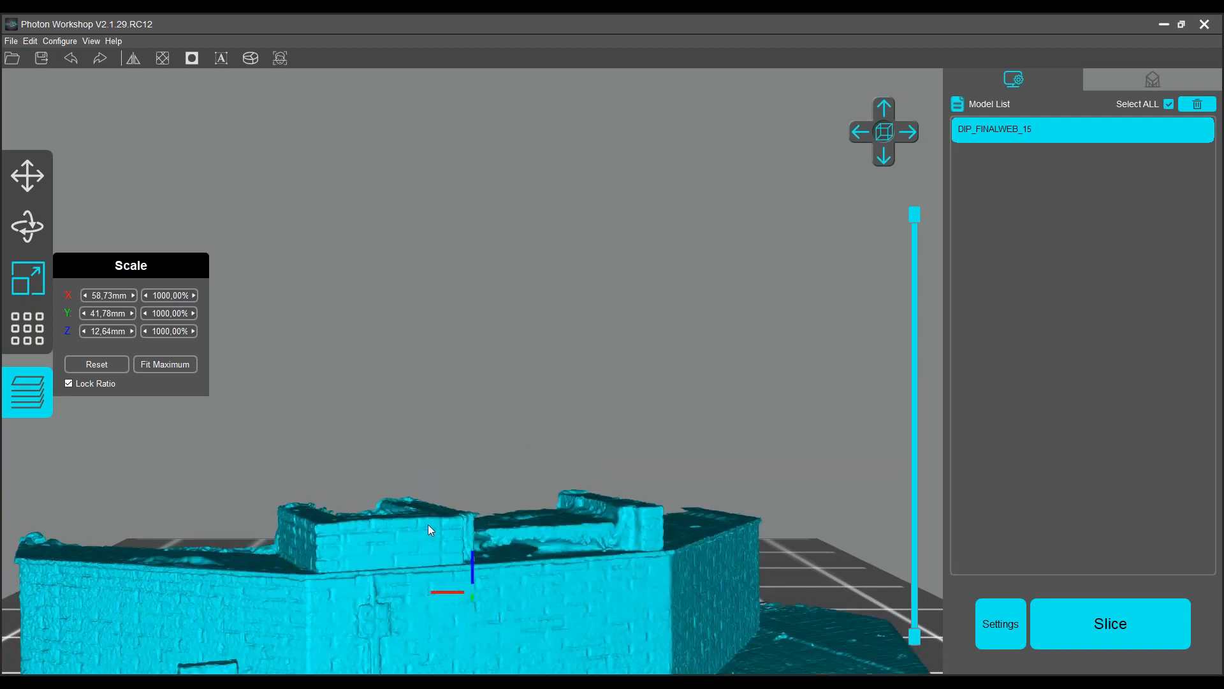
scroll(427, 524, "down", 2)
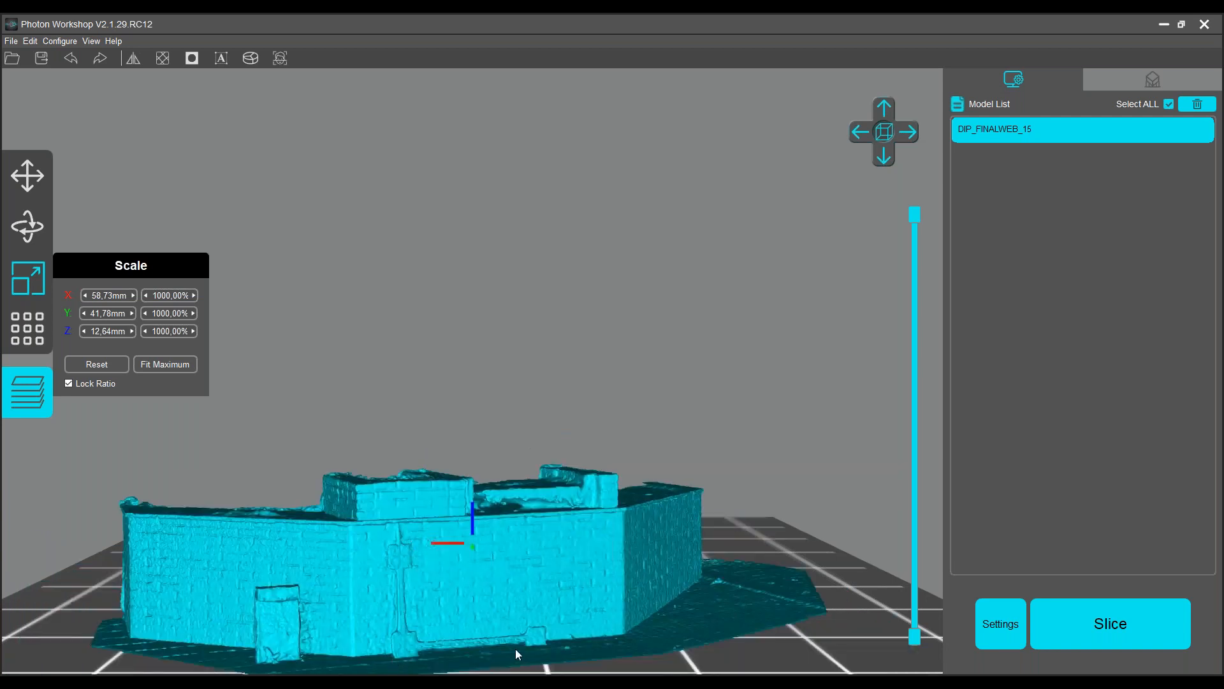
scroll(510, 459, "down", 3)
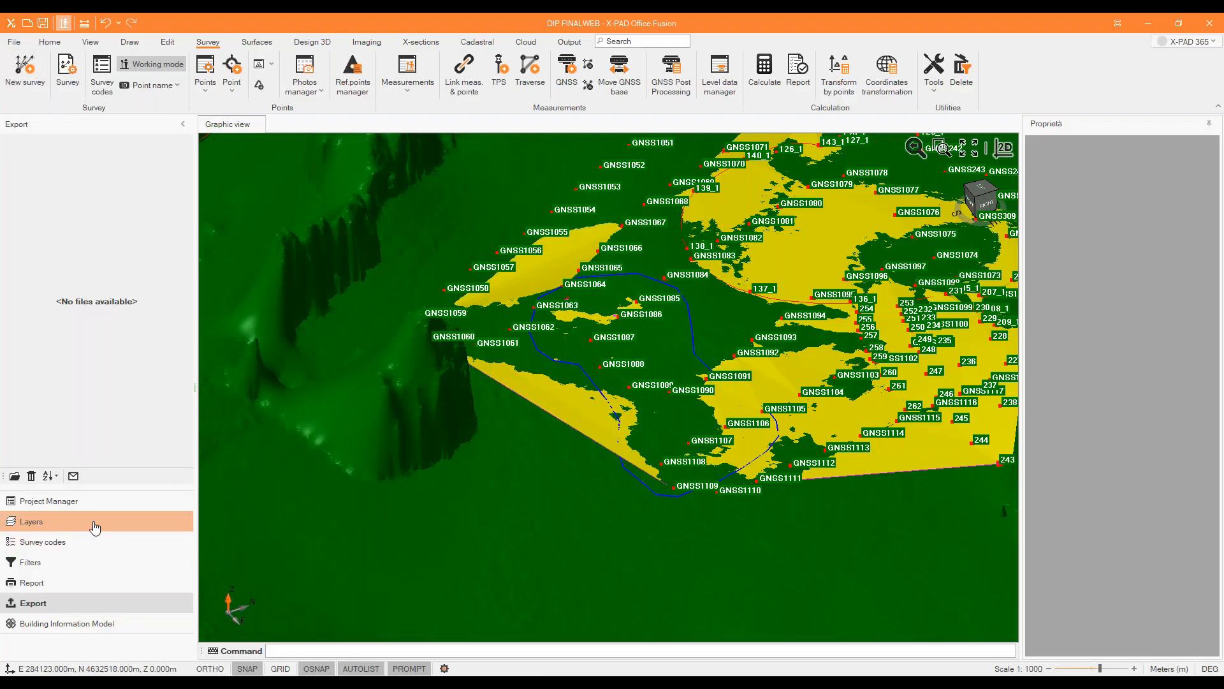
Switch to X-PAD Office Fusion and hide all surfaces and surveys, leaving the iPhone 3D mesh on display.
left_click(55, 500)
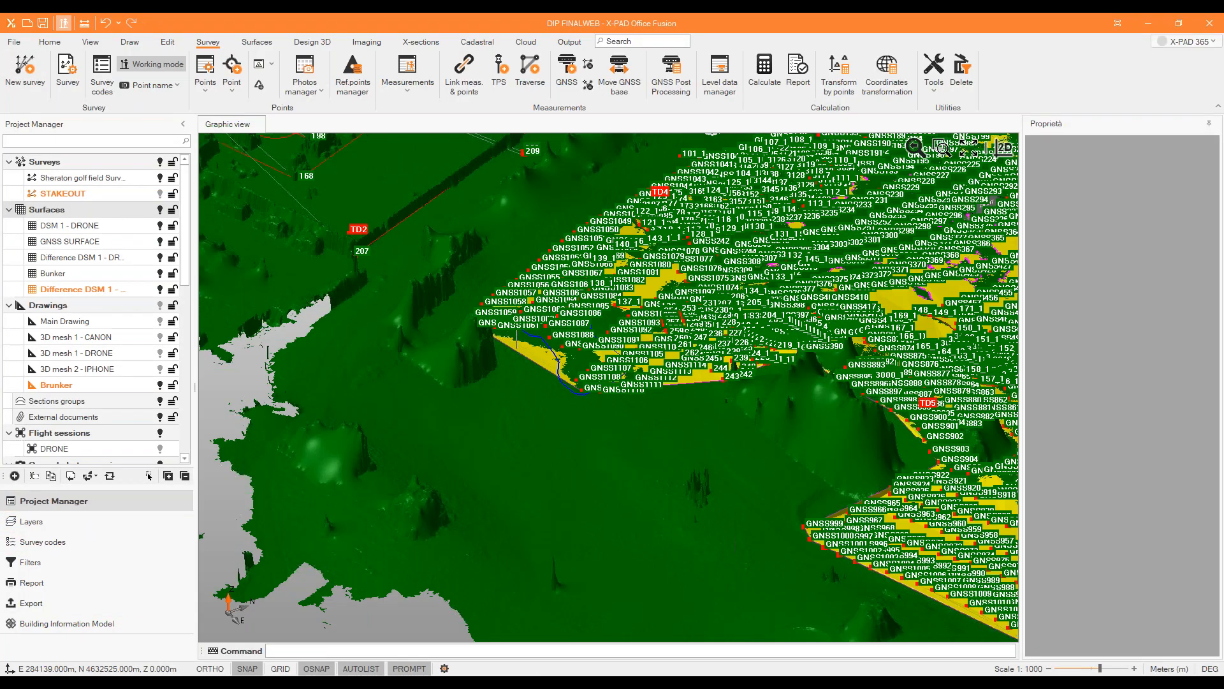
middle_click_drag(258, 310, 536, 344)
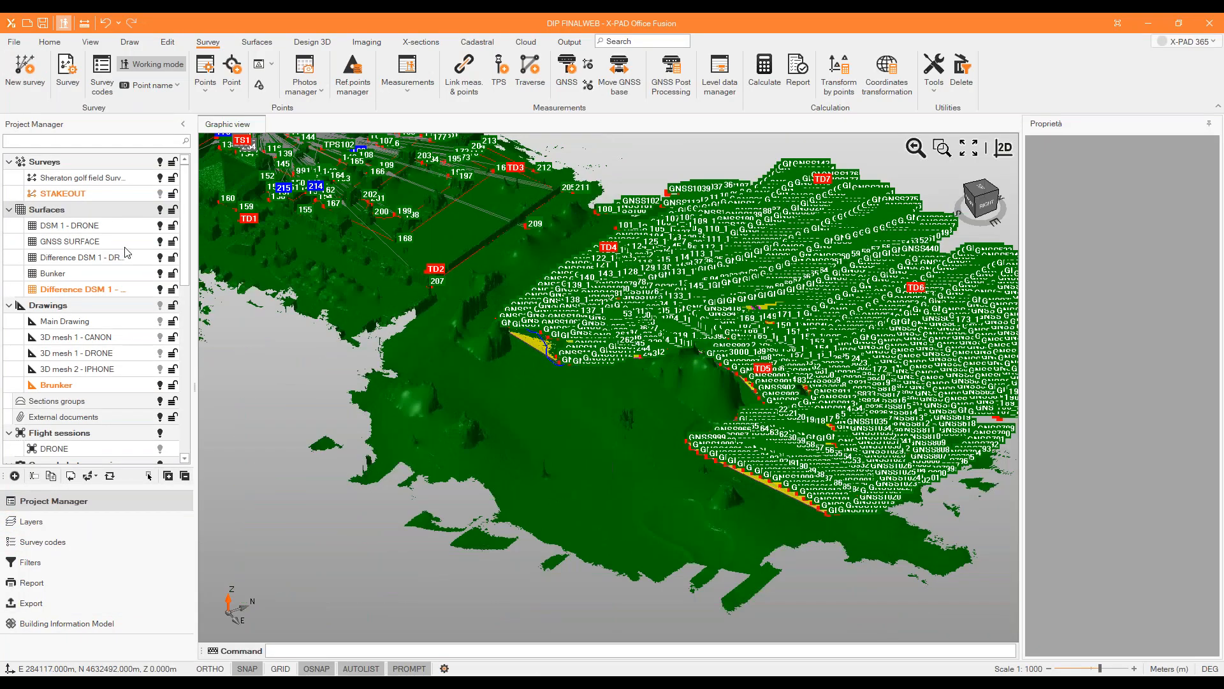
left_click(160, 210)
scroll(449, 396, "down", 2)
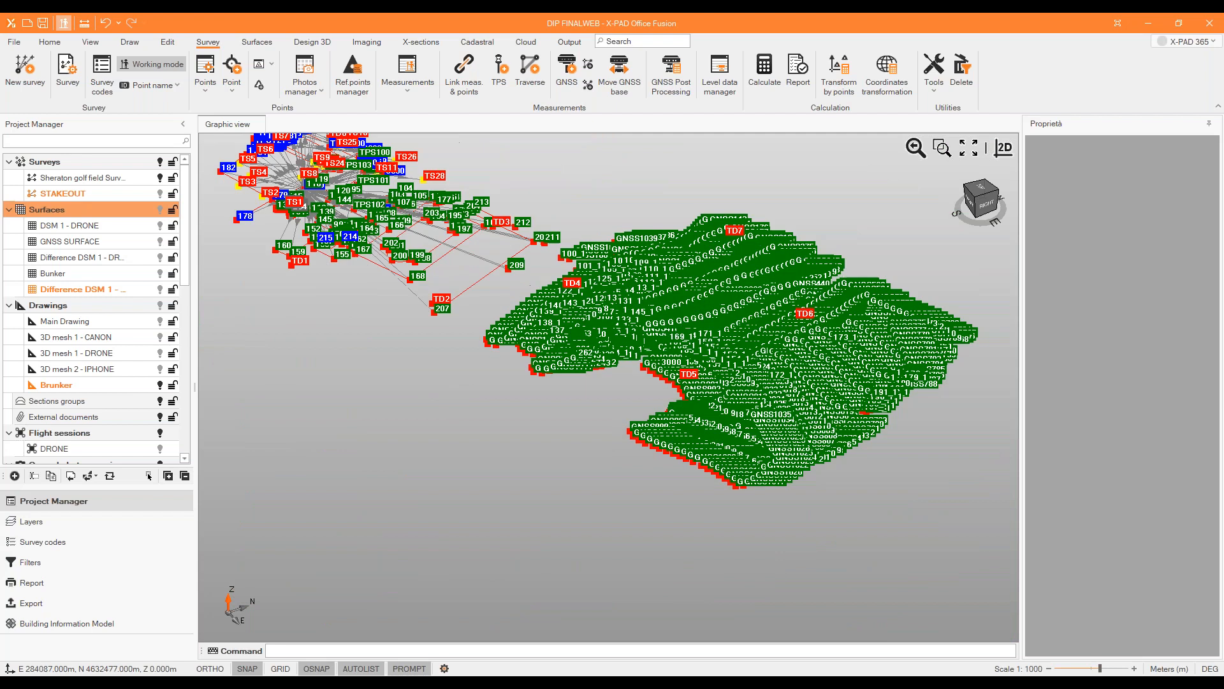
left_click(160, 177)
left_click(160, 162)
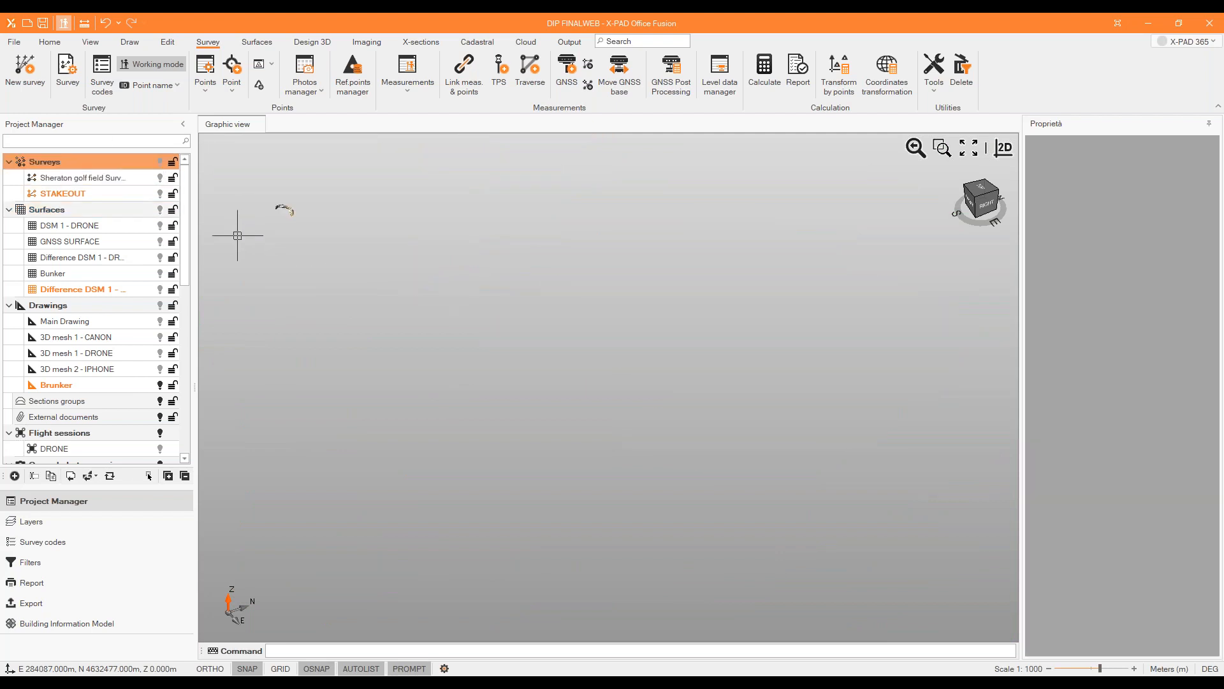
Examine the textured iPhone mesh from behind, comparing its brickwork, door, chain and checkered targets with the print model.
scroll(310, 200, "up", 3)
middle_click_drag(317, 254, 153, 214)
scroll(270, 193, "up", 4)
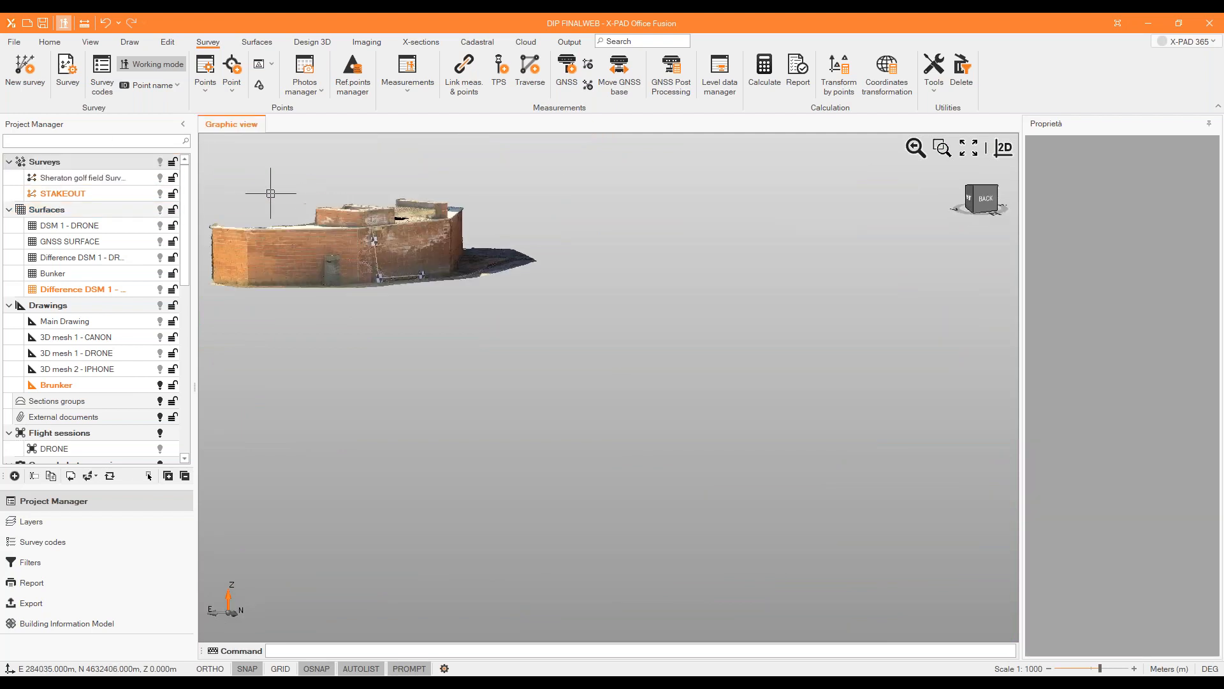
scroll(400, 266, "up", 3)
scroll(400, 265, "up", 2)
middle_click_drag(401, 266, 333, 294)
scroll(303, 206, "up", 2)
scroll(303, 206, "down", 5)
scroll(315, 310, "up", 2)
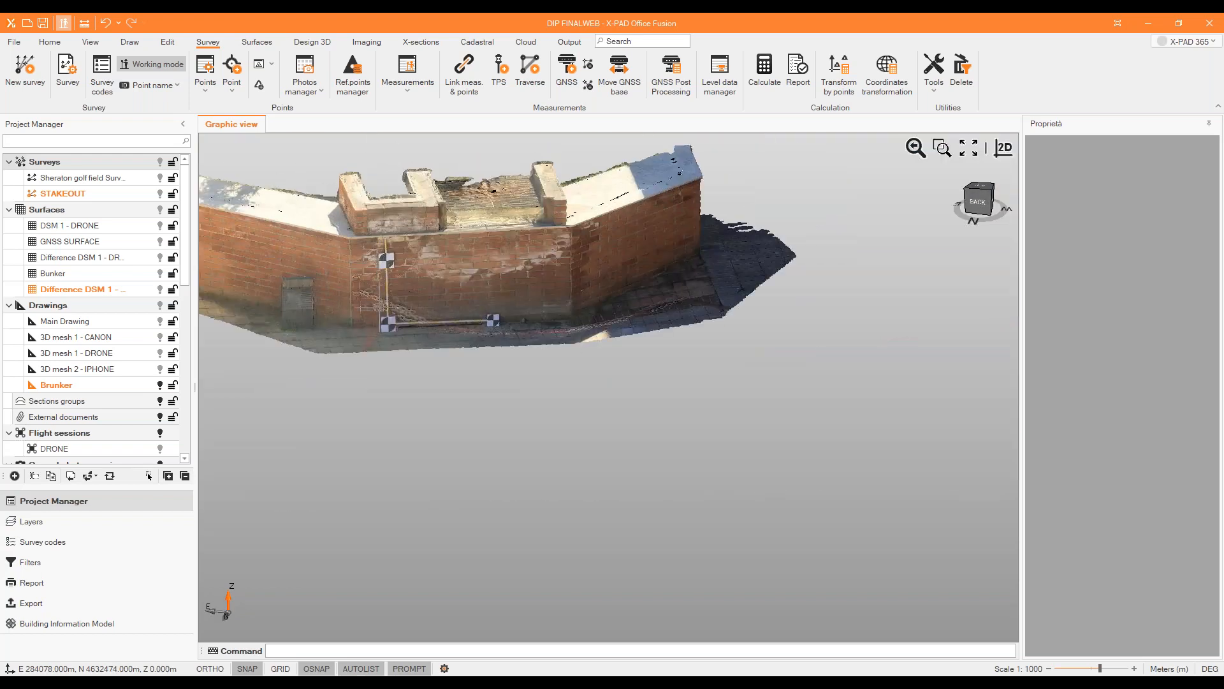
scroll(386, 338, "up", 3)
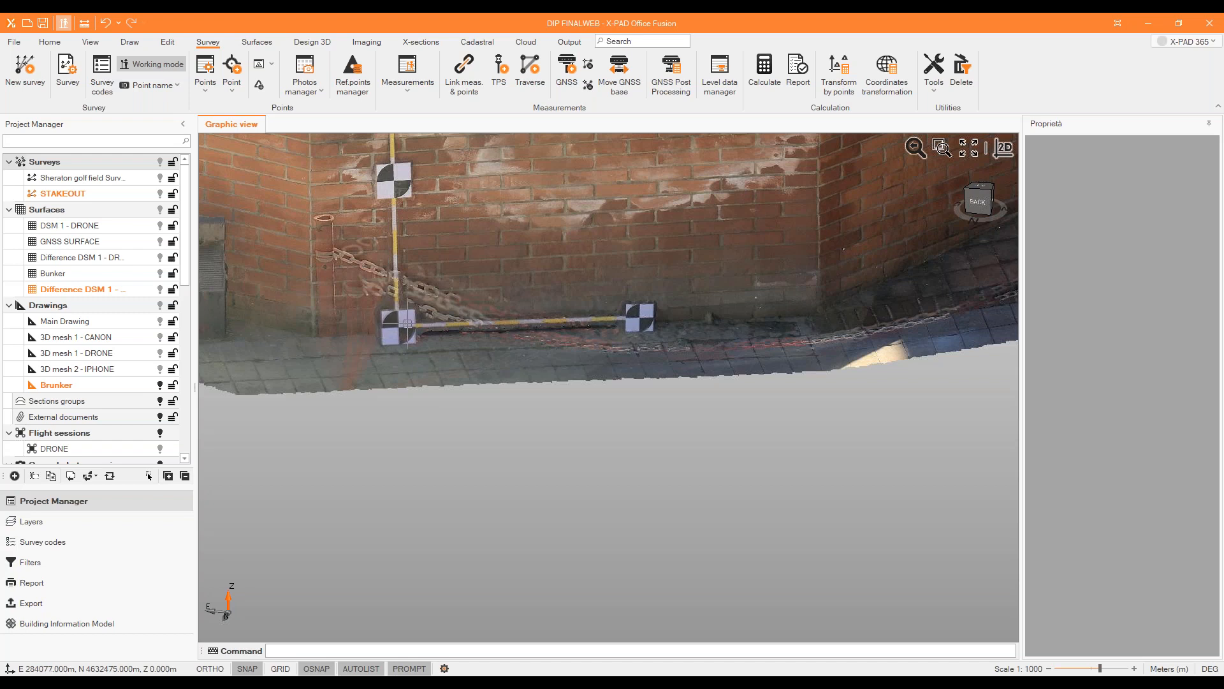
scroll(383, 341, "down", 3)
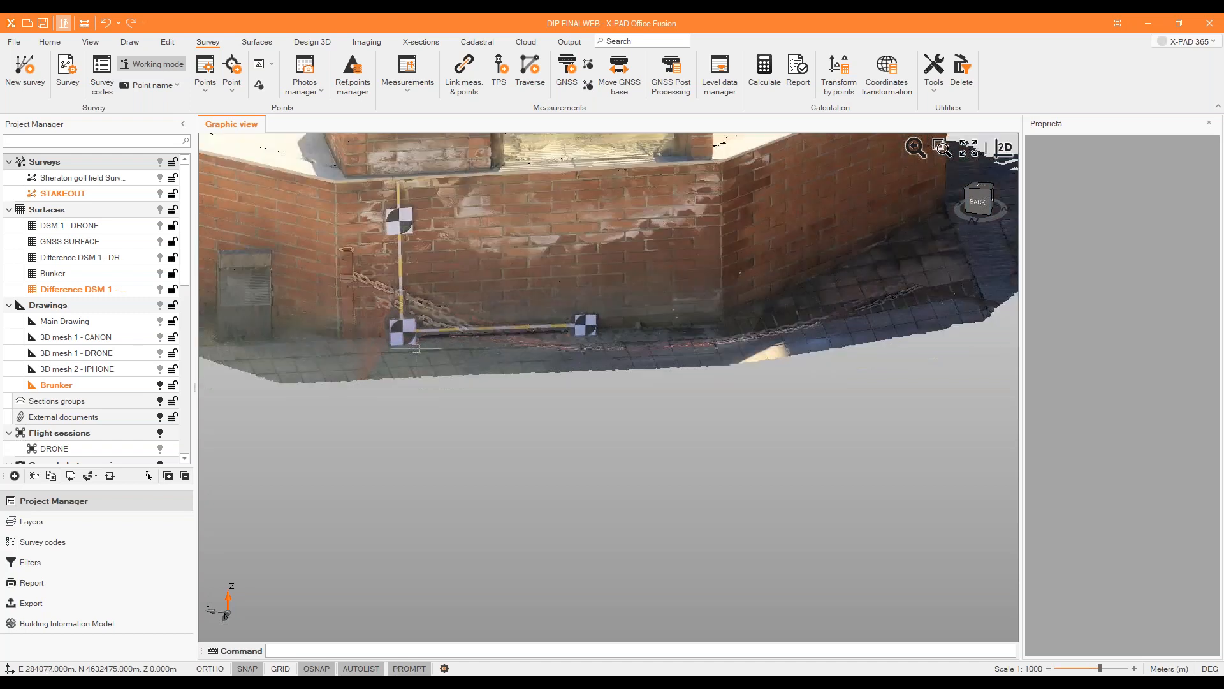
scroll(413, 271, "up", 1)
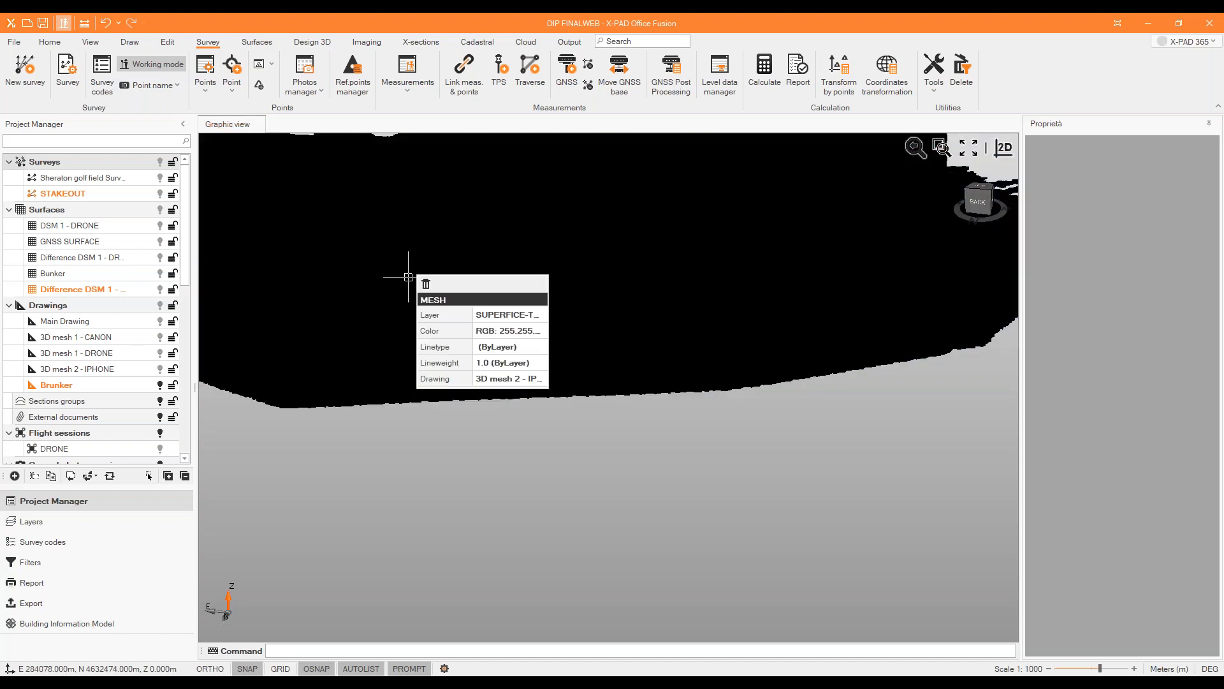
scroll(472, 443, "down", 1)
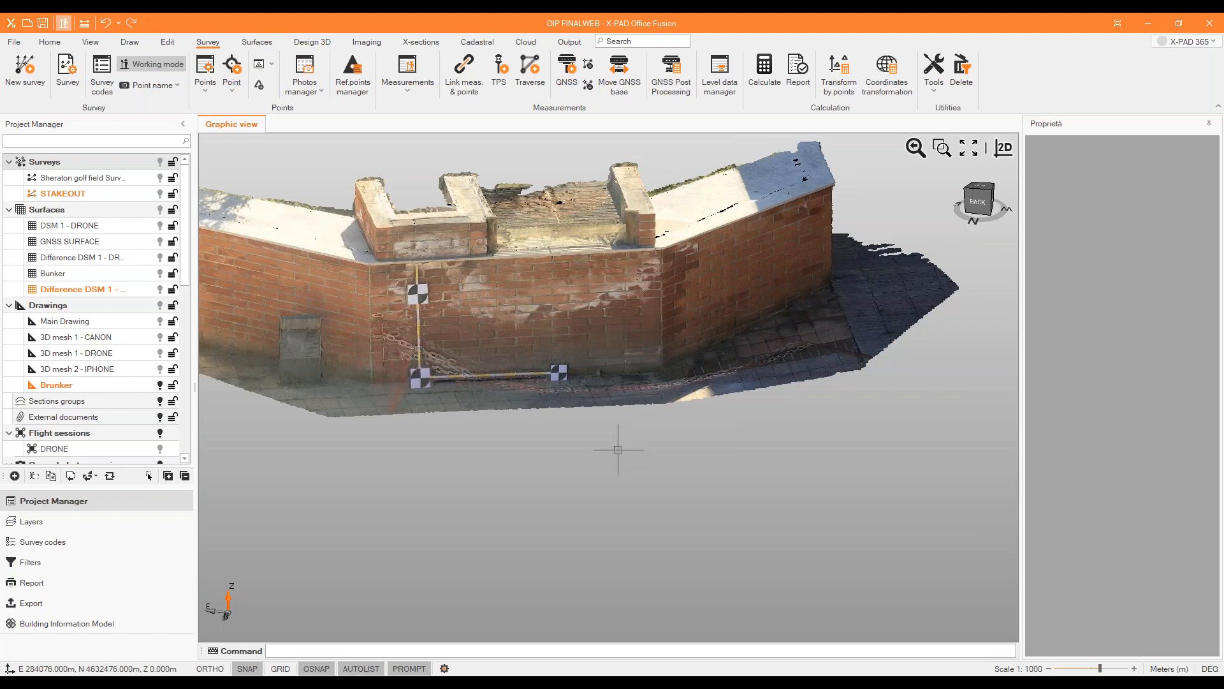
scroll(680, 494, "down", 2)
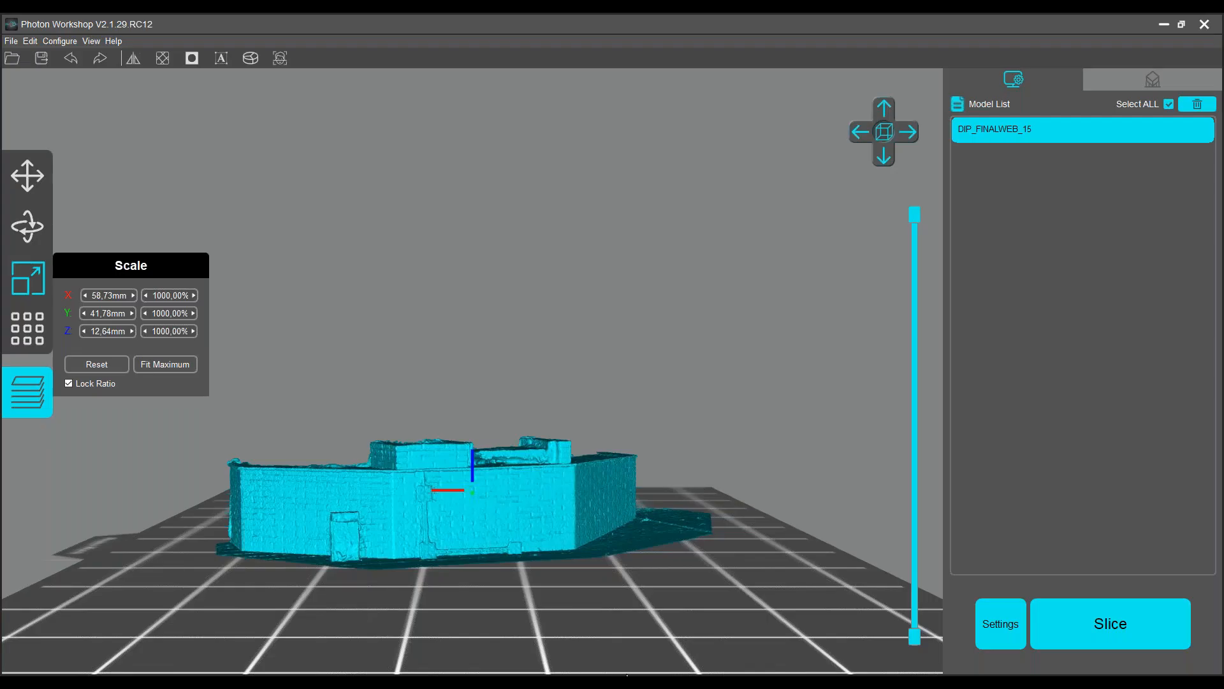
left_click_drag(632, 505, 561, 546)
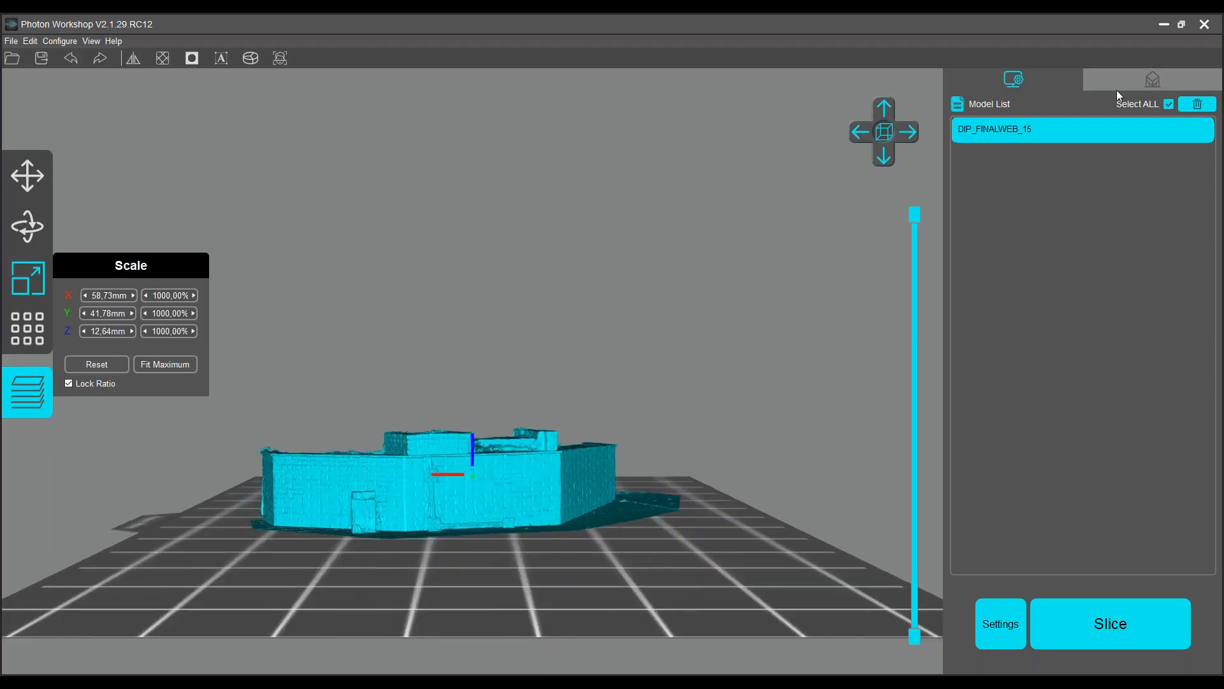
Switch to Photon Workshop, review its machine, resin and slice parameter settings, and switch to the PowerPoint slide show.
left_click(1001, 624)
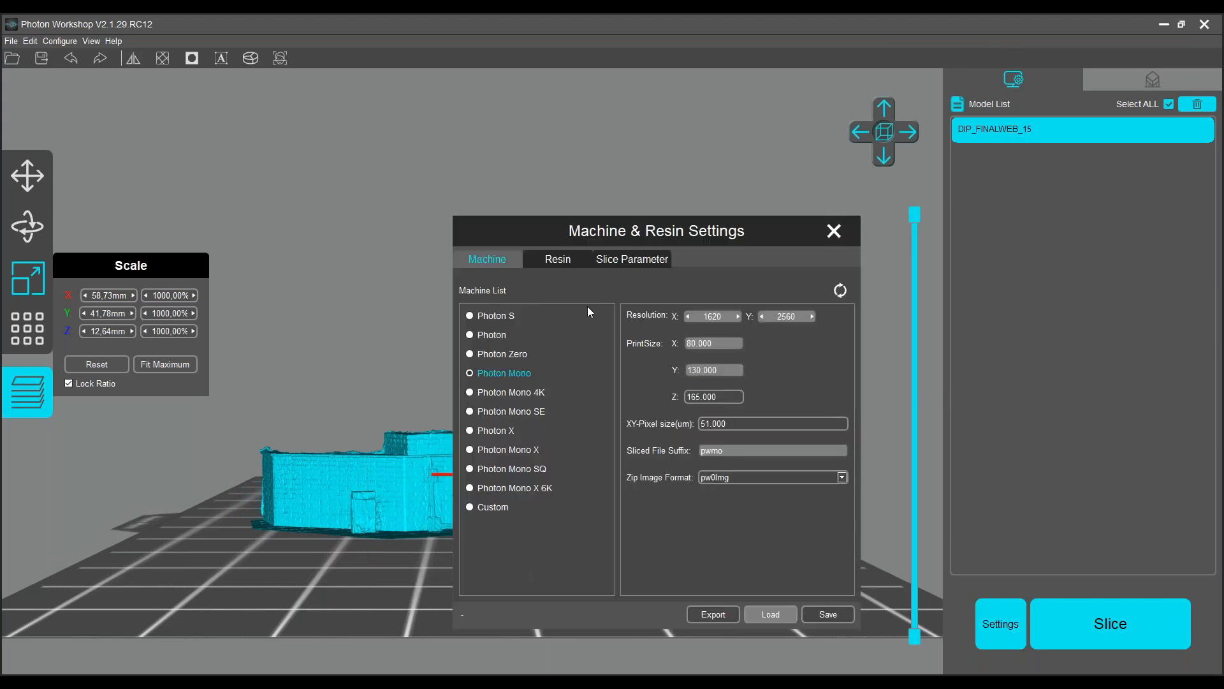
left_click(567, 261)
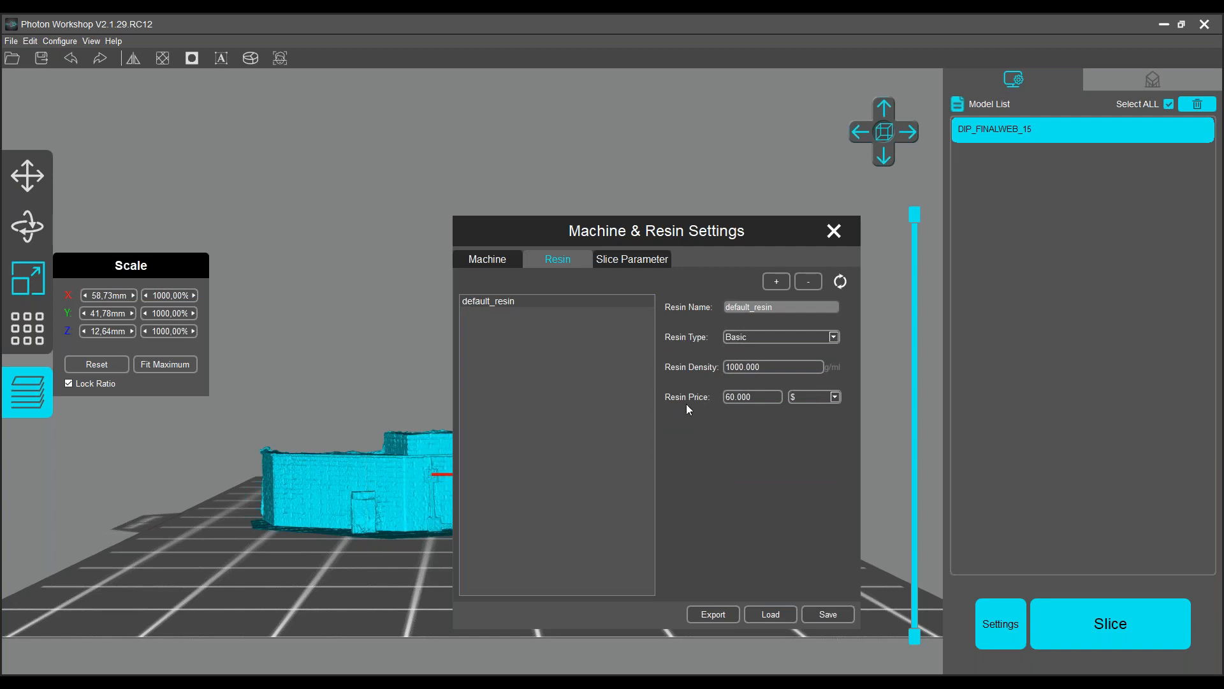
left_click(646, 264)
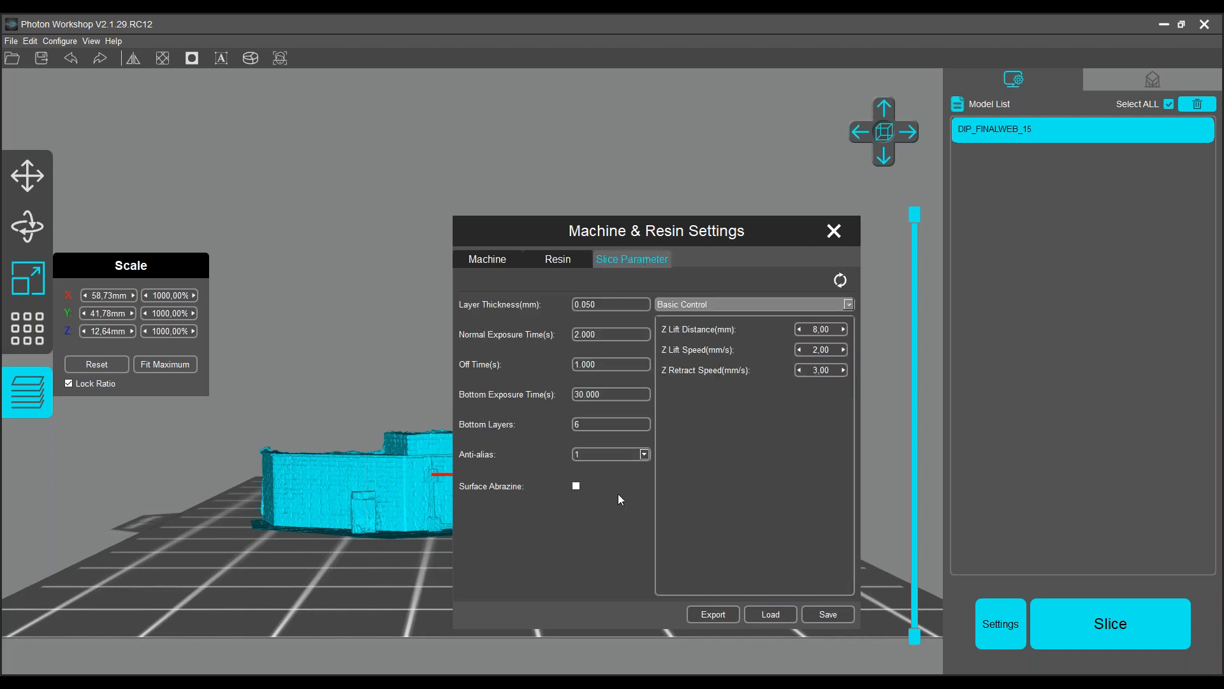
left_click_drag(757, 227, 897, 163)
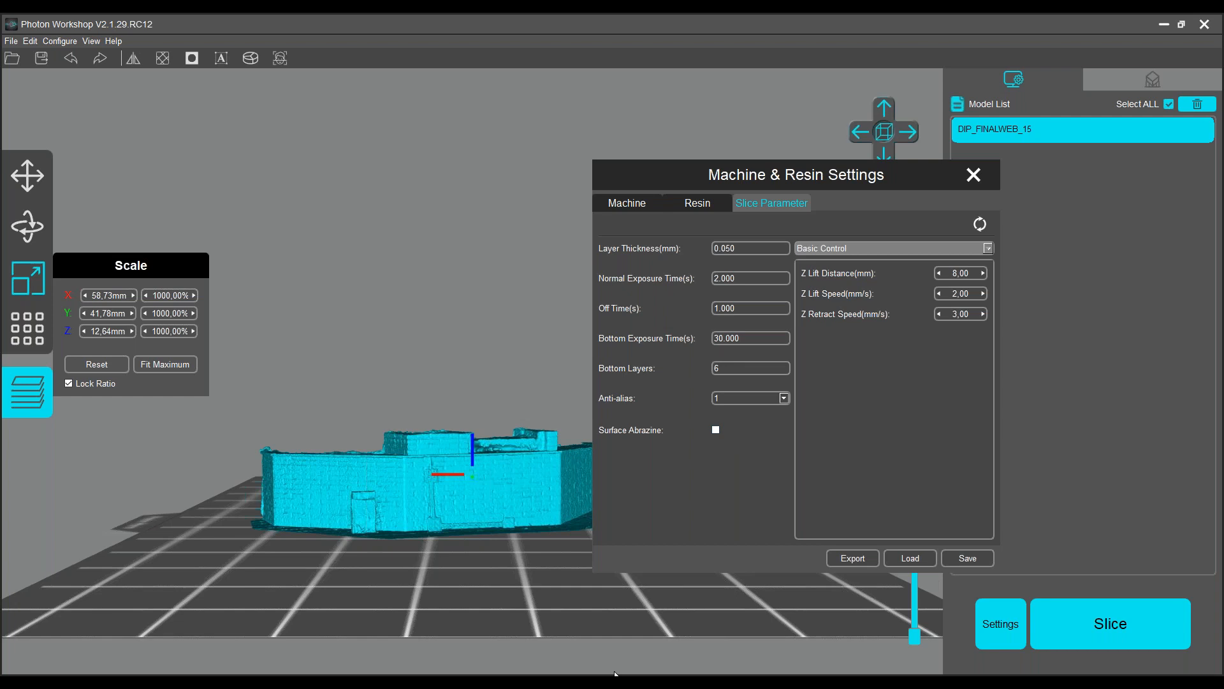
key("alt+Tab")
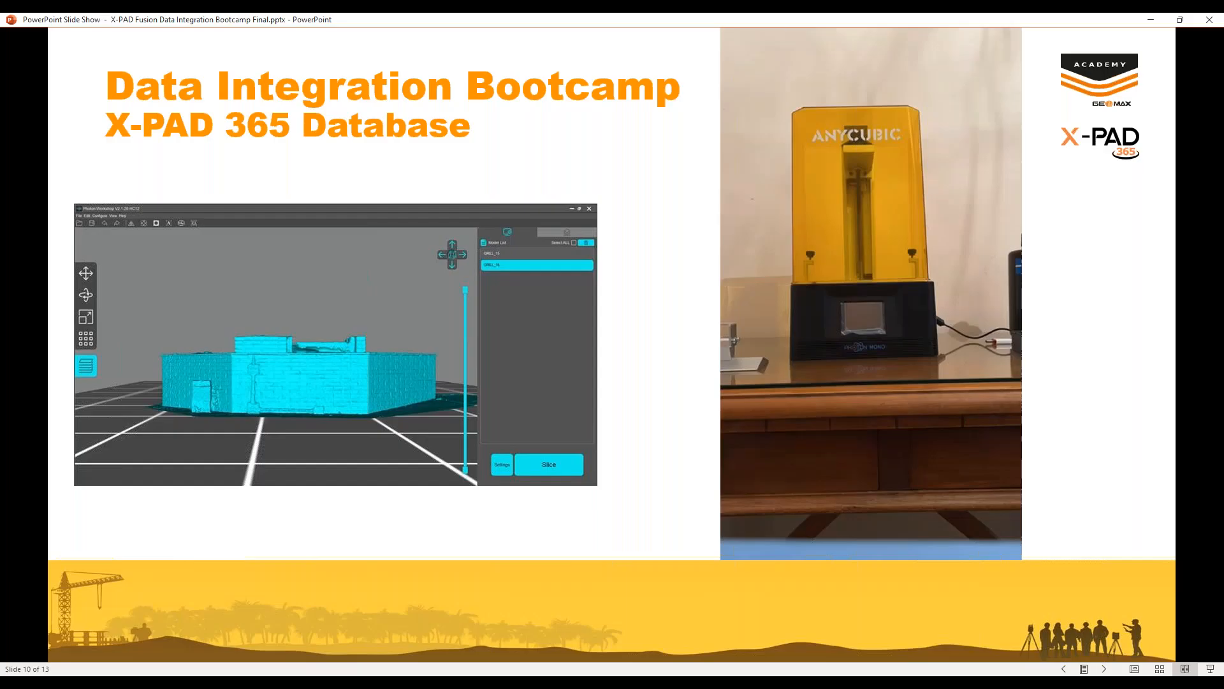
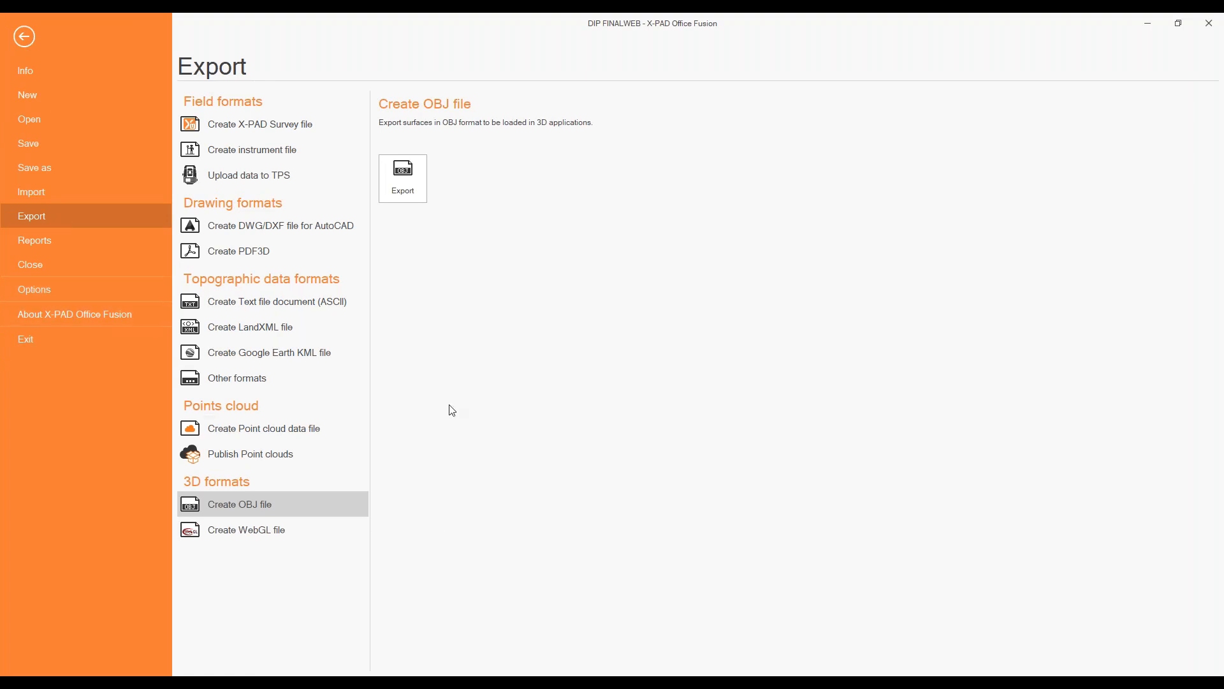
Start publishing point clouds and choose only Cloud 1 - IPHONE as the cloud to publish.
left_click(205, 464)
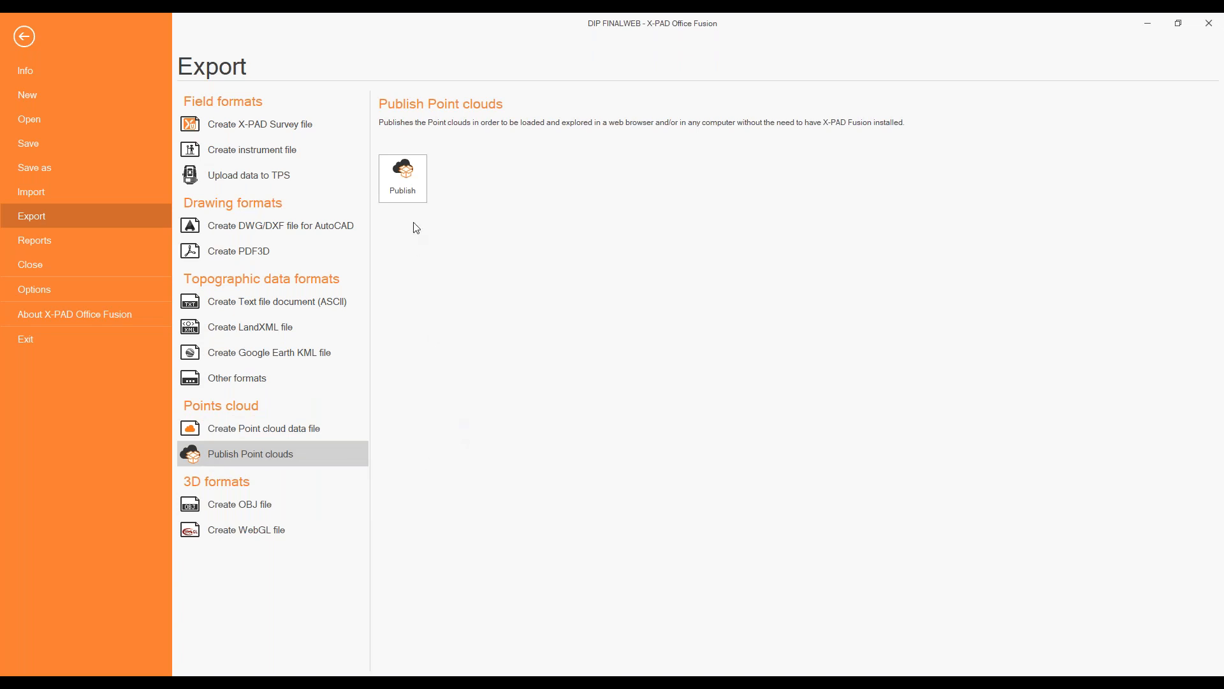
left_click(410, 192)
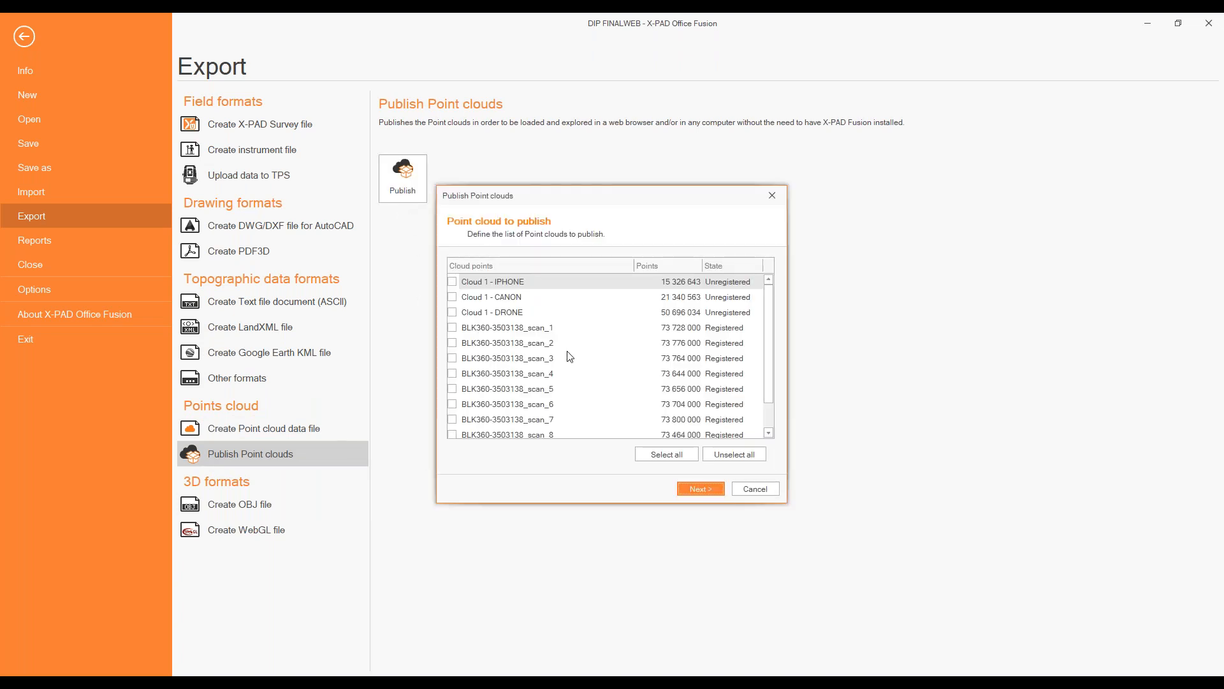
scroll(569, 360, "down", 1)
left_click(452, 419)
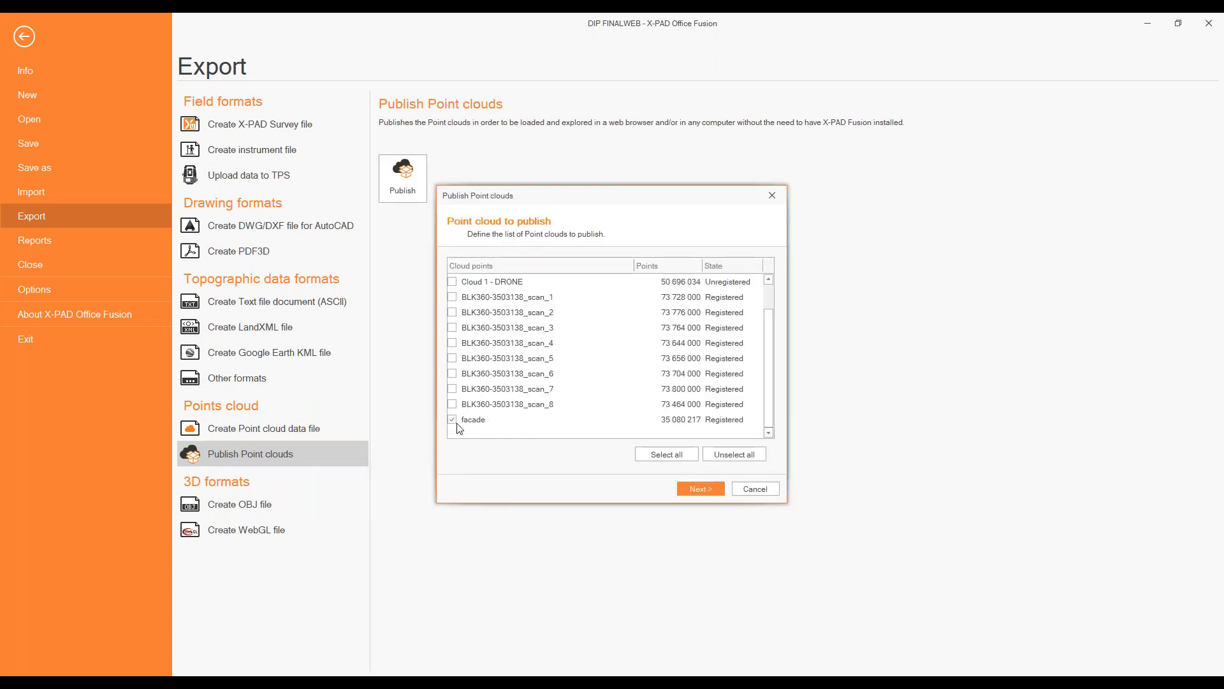
scroll(635, 400, "up", 1)
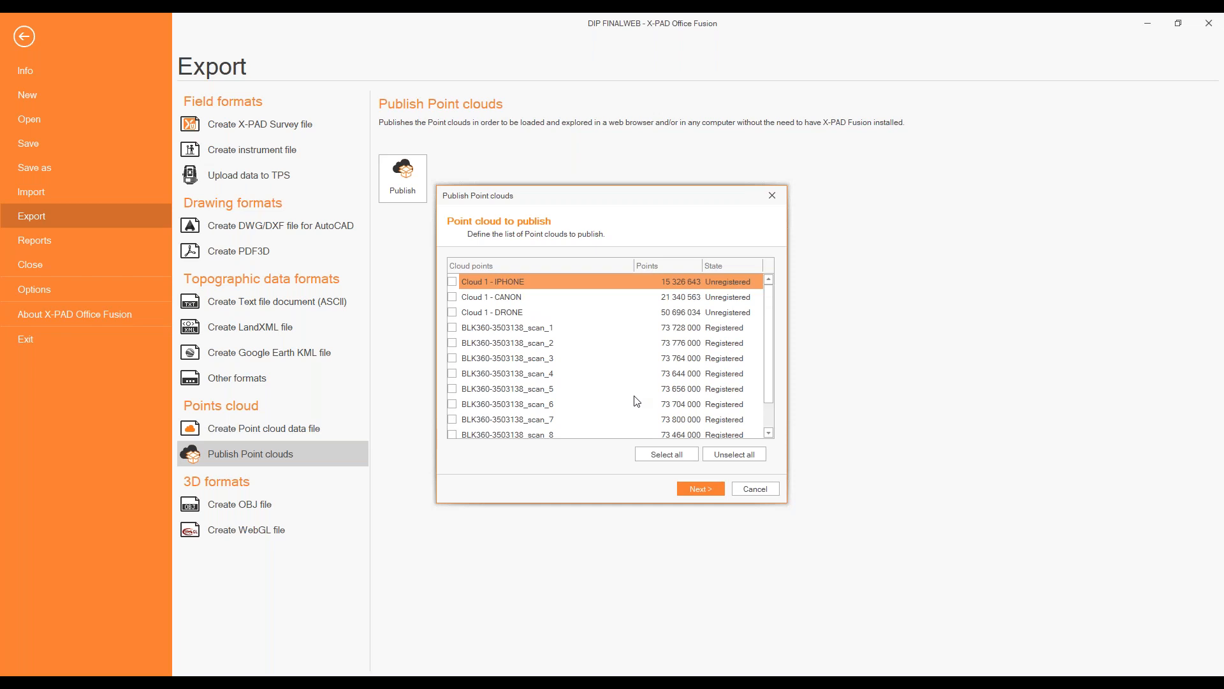
scroll(637, 400, "down", 1)
scroll(498, 368, "up", 1)
left_click(452, 281)
left_click(693, 490)
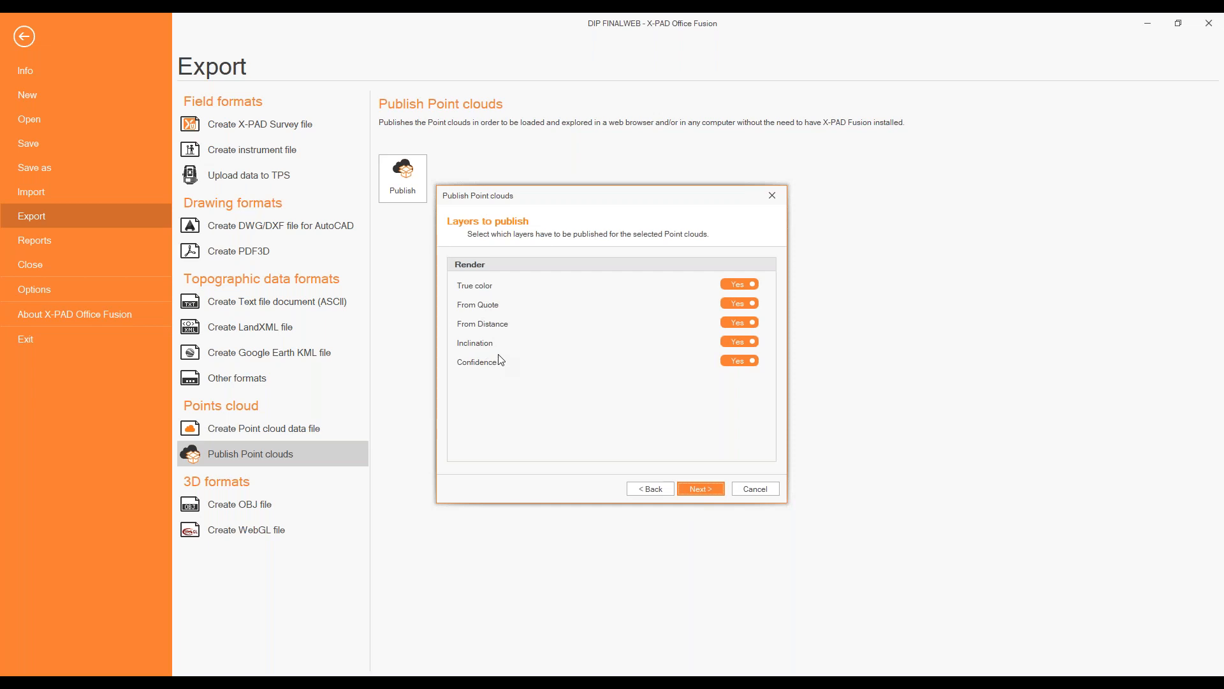
Keep all render layers for publication and set the F: drive as the output folder on the computer.
left_click(711, 491)
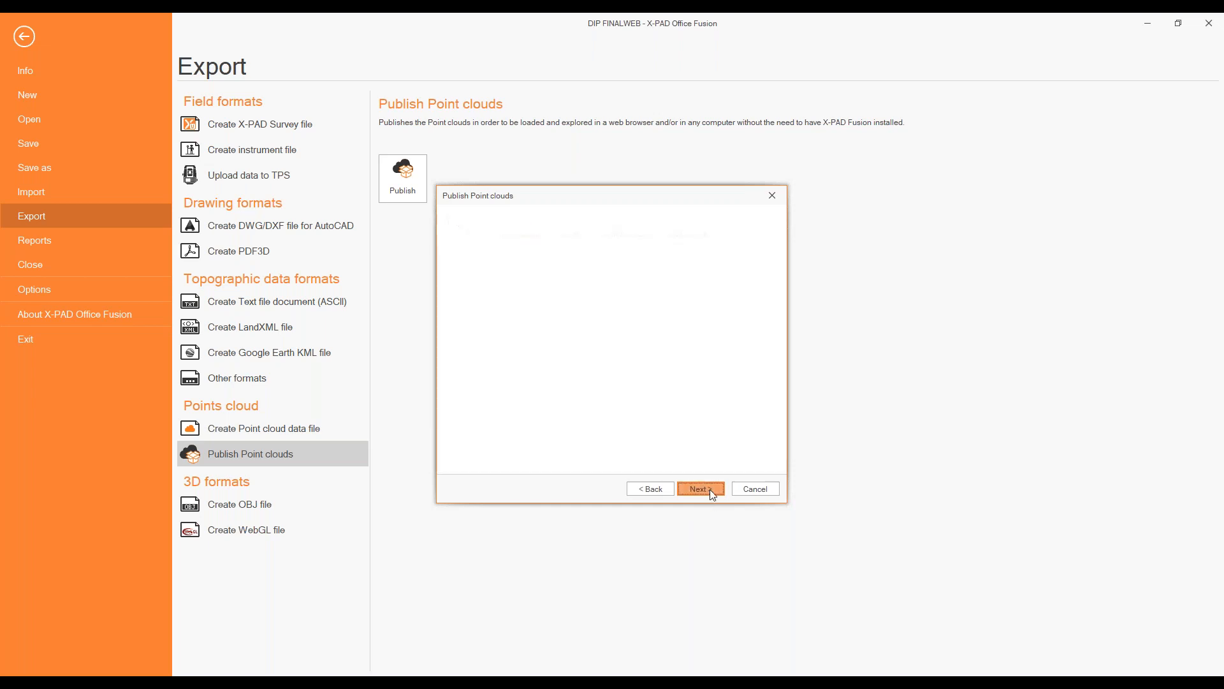
left_click(746, 303)
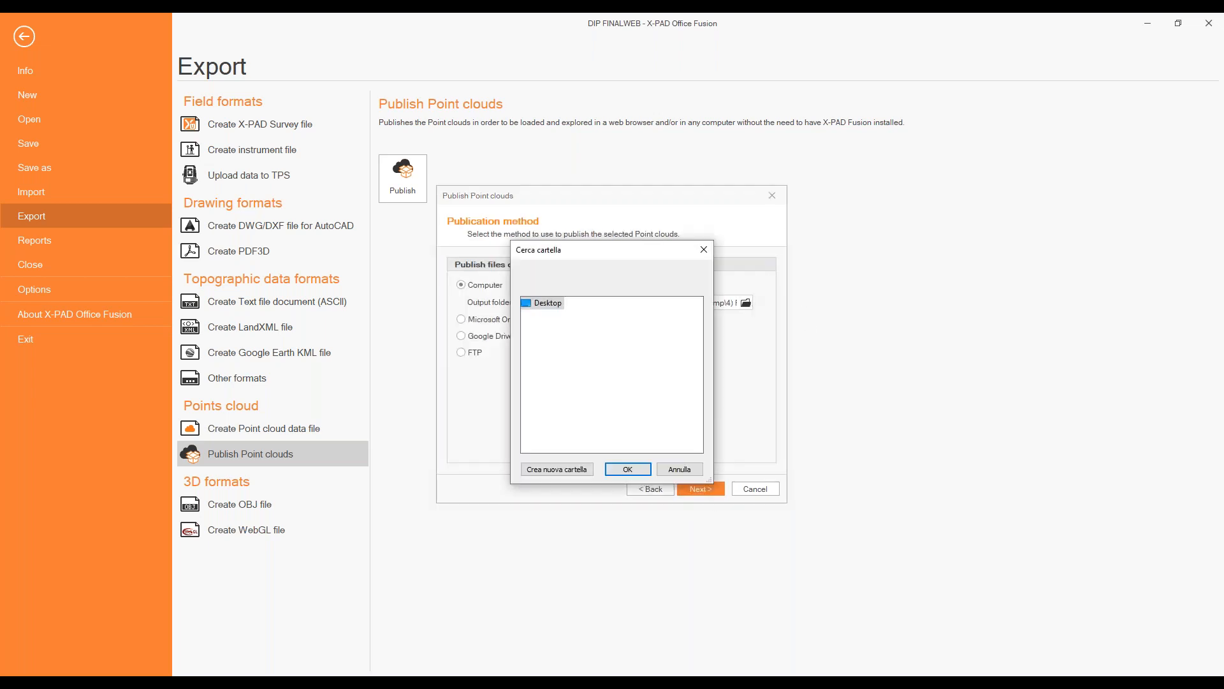
double_click(563, 367)
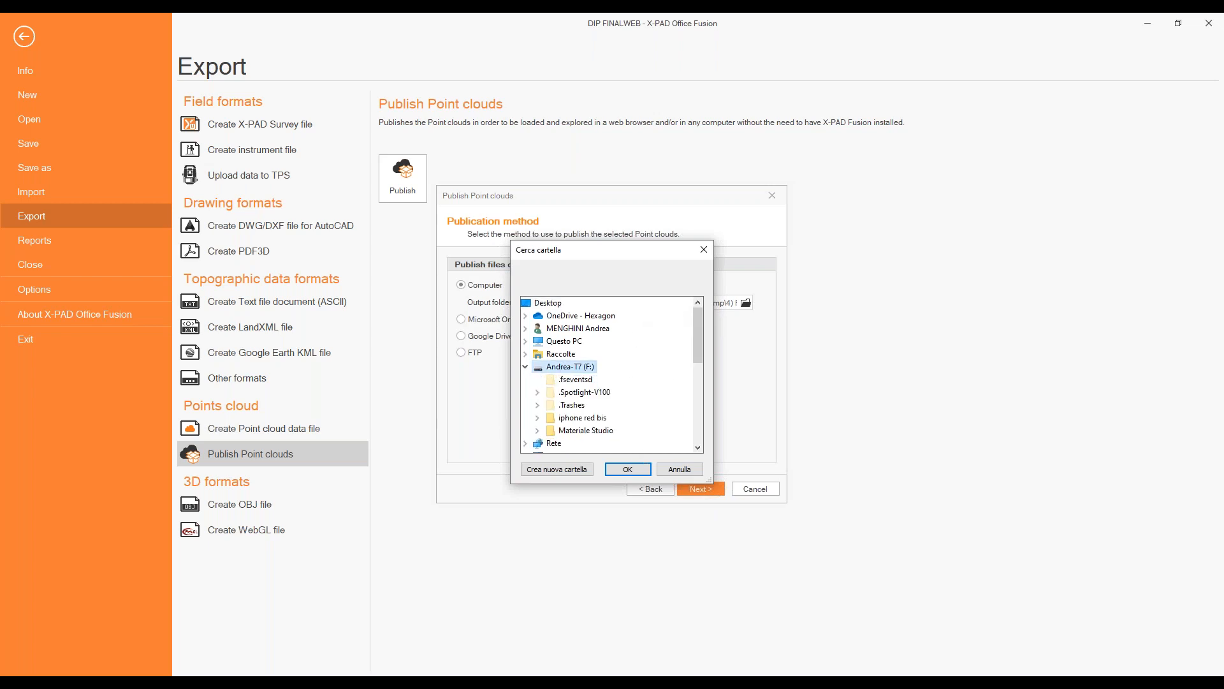
left_click(628, 468)
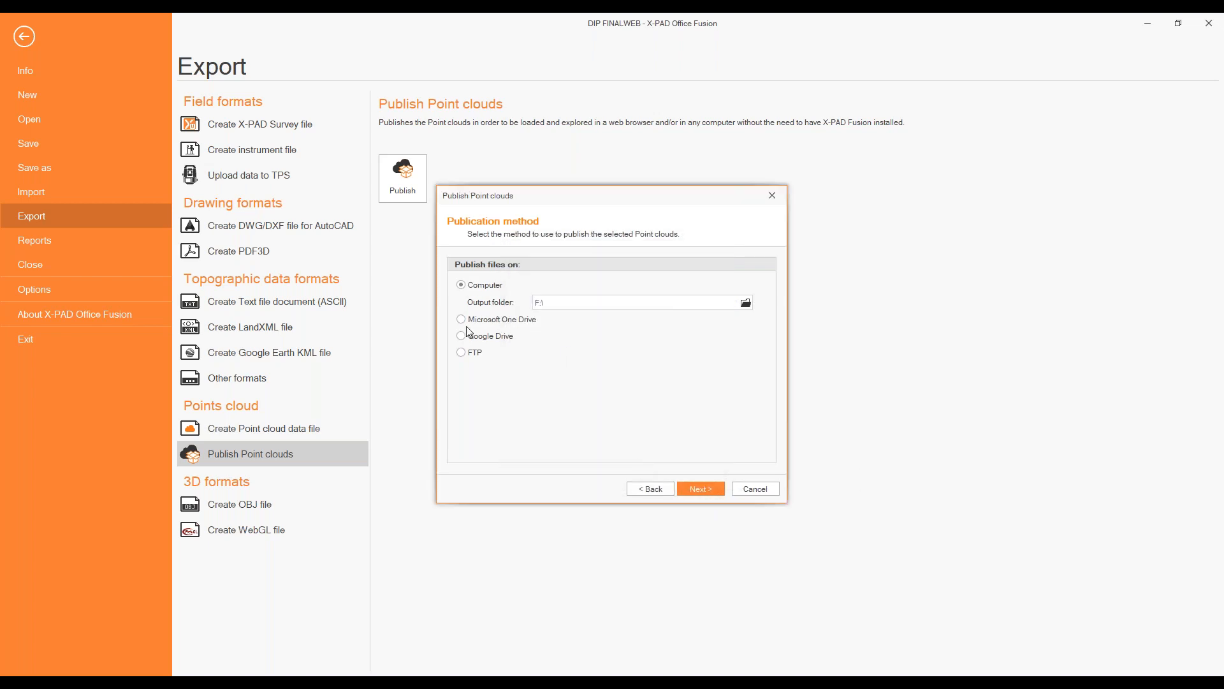
left_click(708, 491)
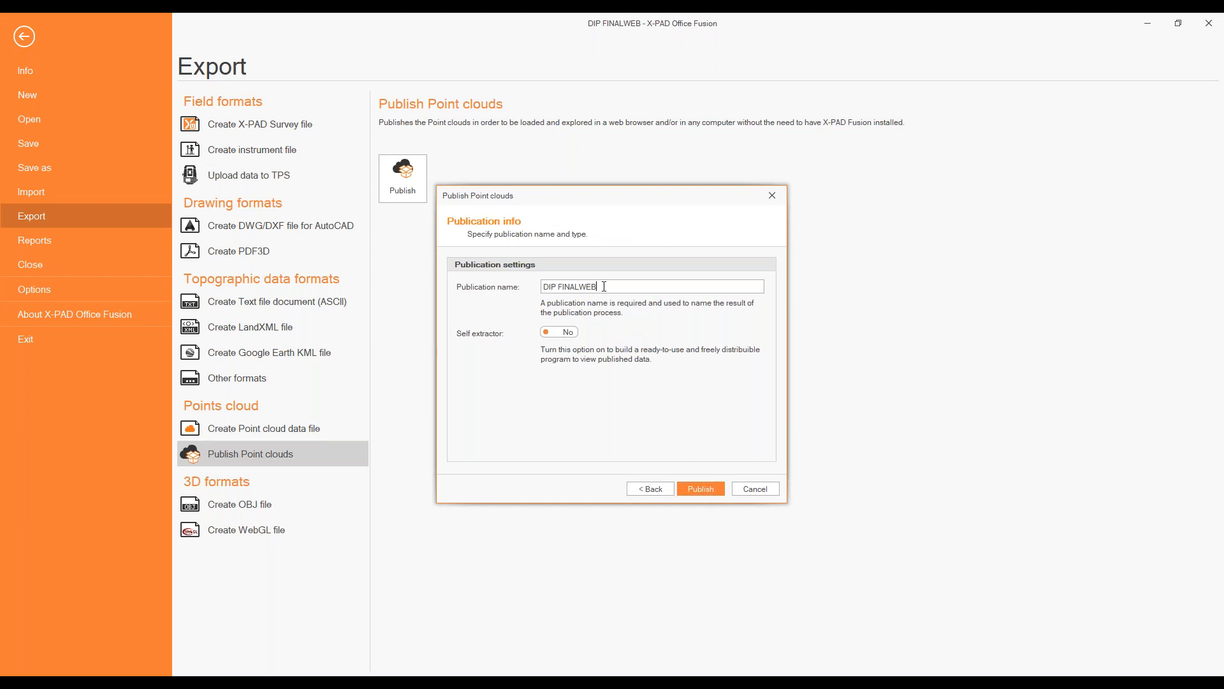
Name the publication IPHONE, enable the self extractor, and publish the point cloud.
left_click_drag(602, 286, 529, 281)
type("IO")
key("BackSpace")
key("BackSpace")
type("IPHONE")
left_click(566, 333)
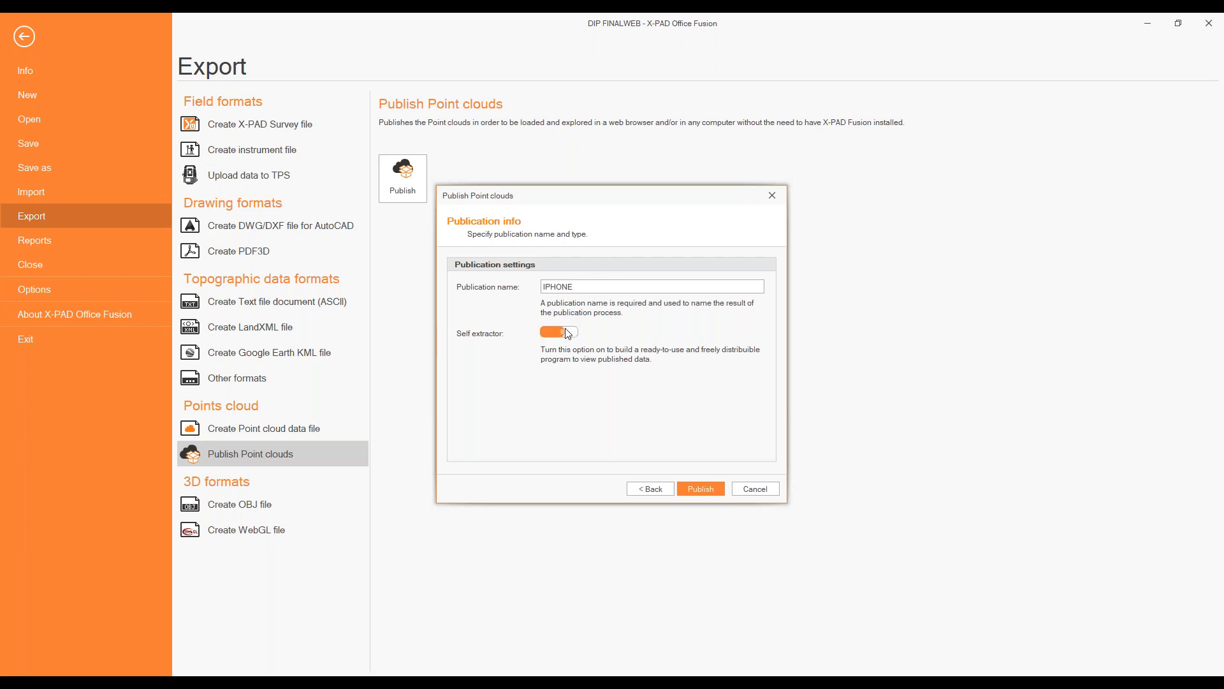
left_click(714, 490)
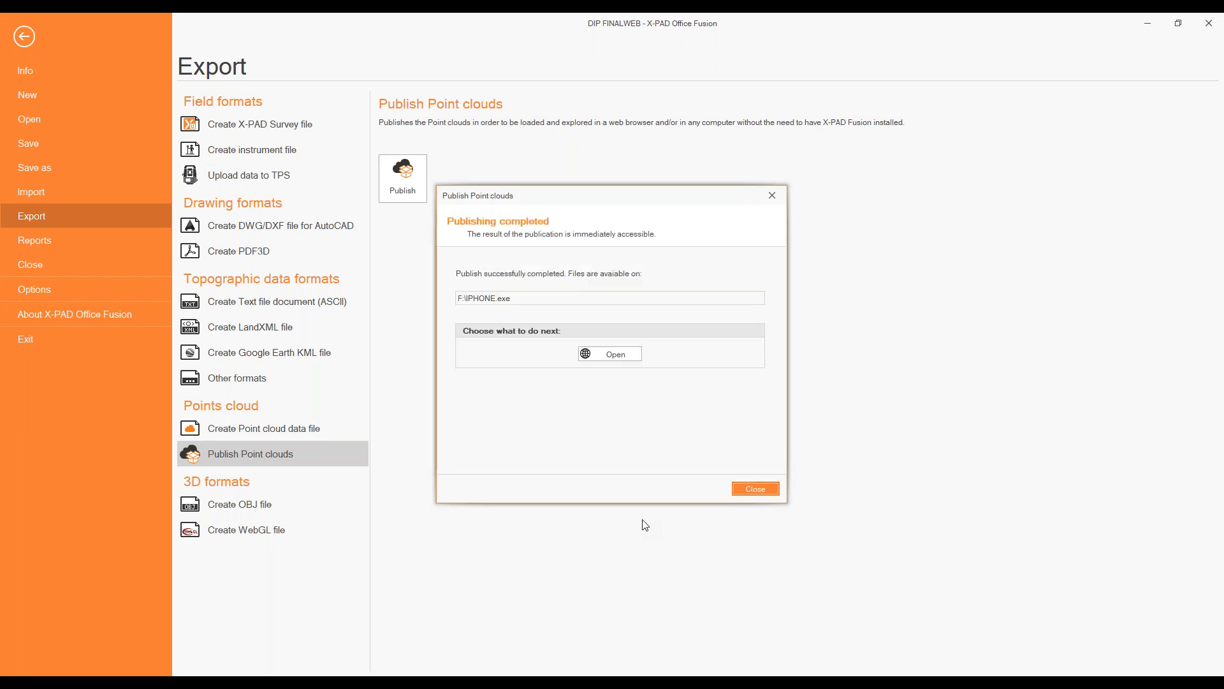
Locate IPHONE.exe on the F: drive in File Explorer, sorting by modification date, and open the published result from X-PAD Office Fusion.
left_click(599, 355)
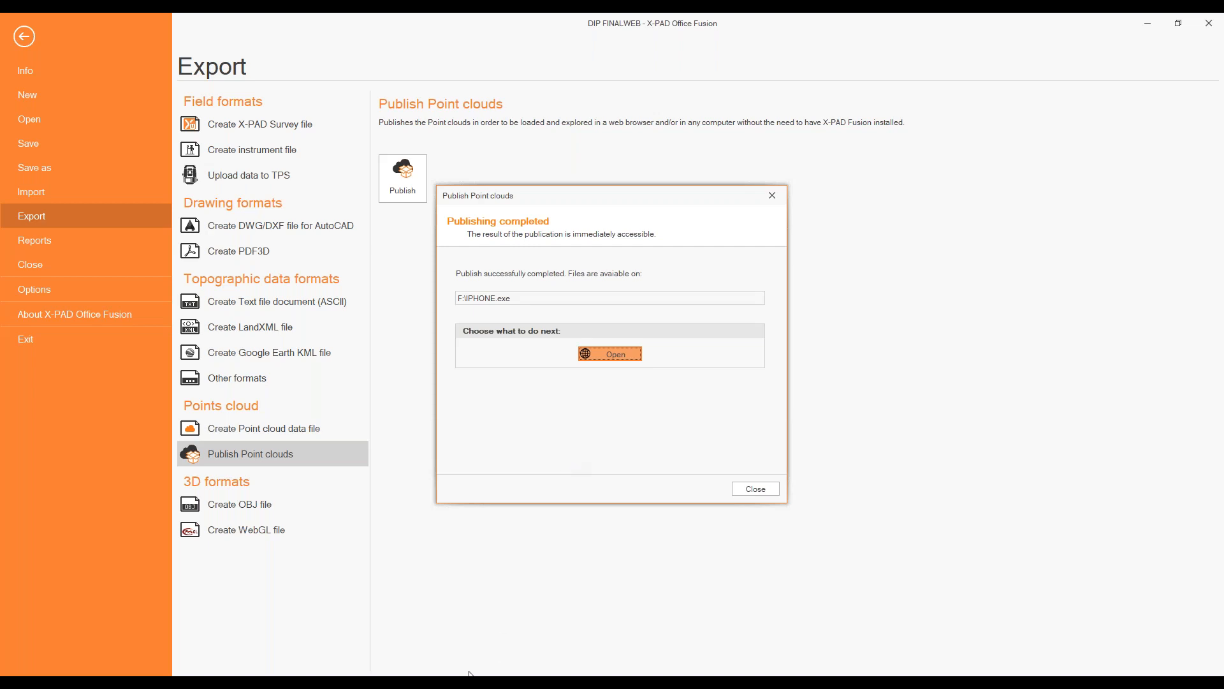
mouse_move(469, 675)
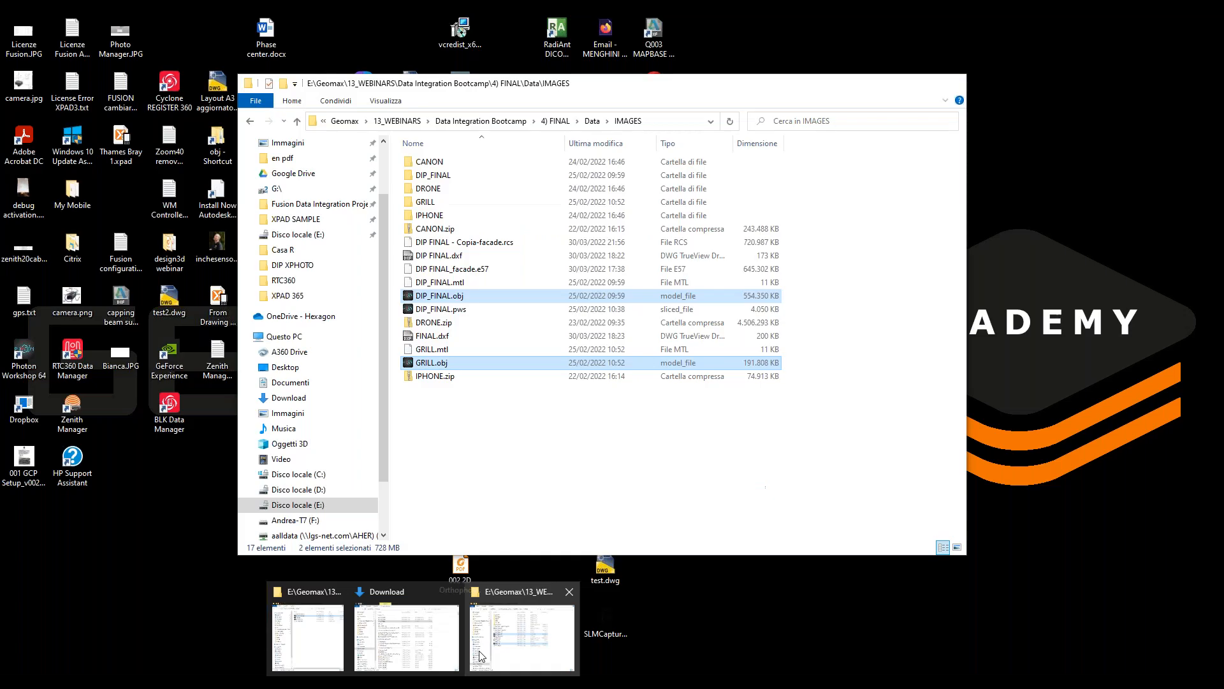
left_click(427, 628)
left_click(279, 503)
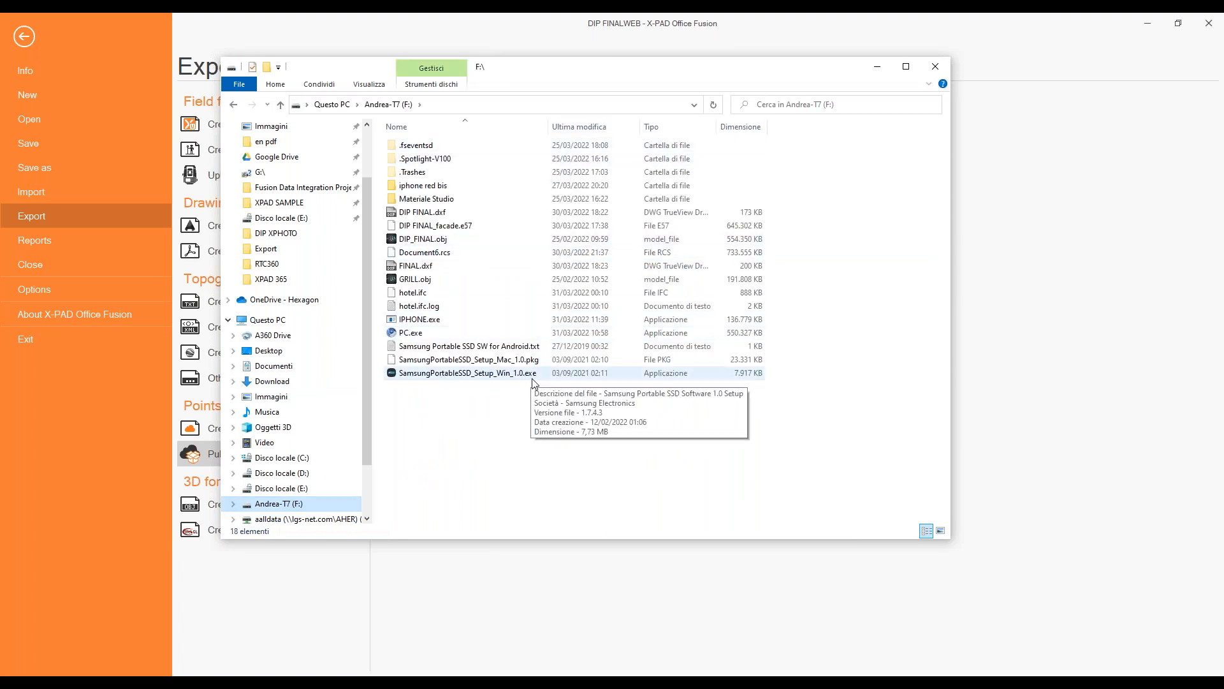
left_click(599, 129)
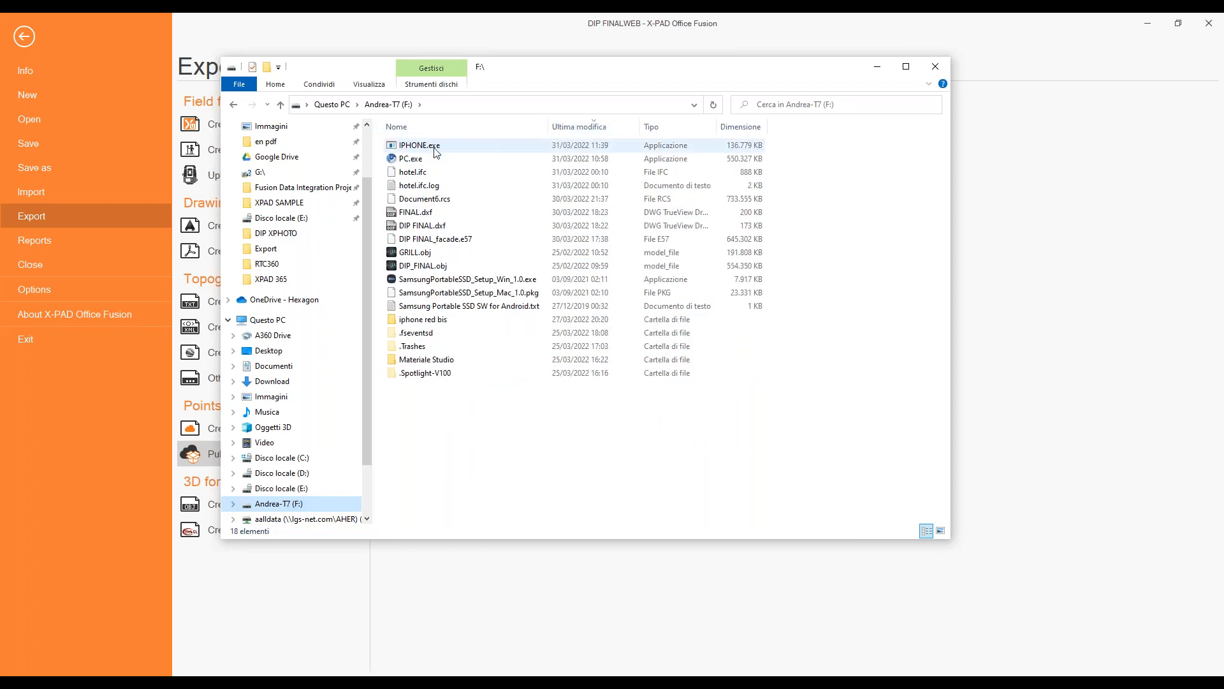
left_click_drag(599, 77, 709, 395)
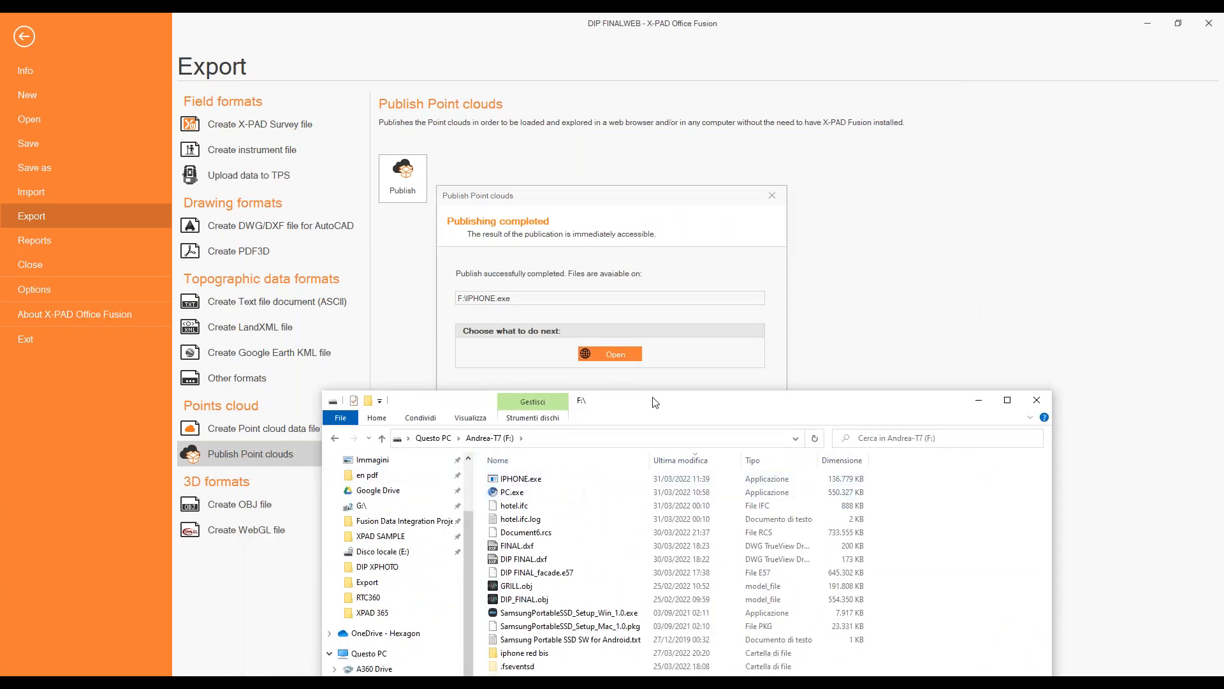
left_click(673, 292)
left_click(602, 352)
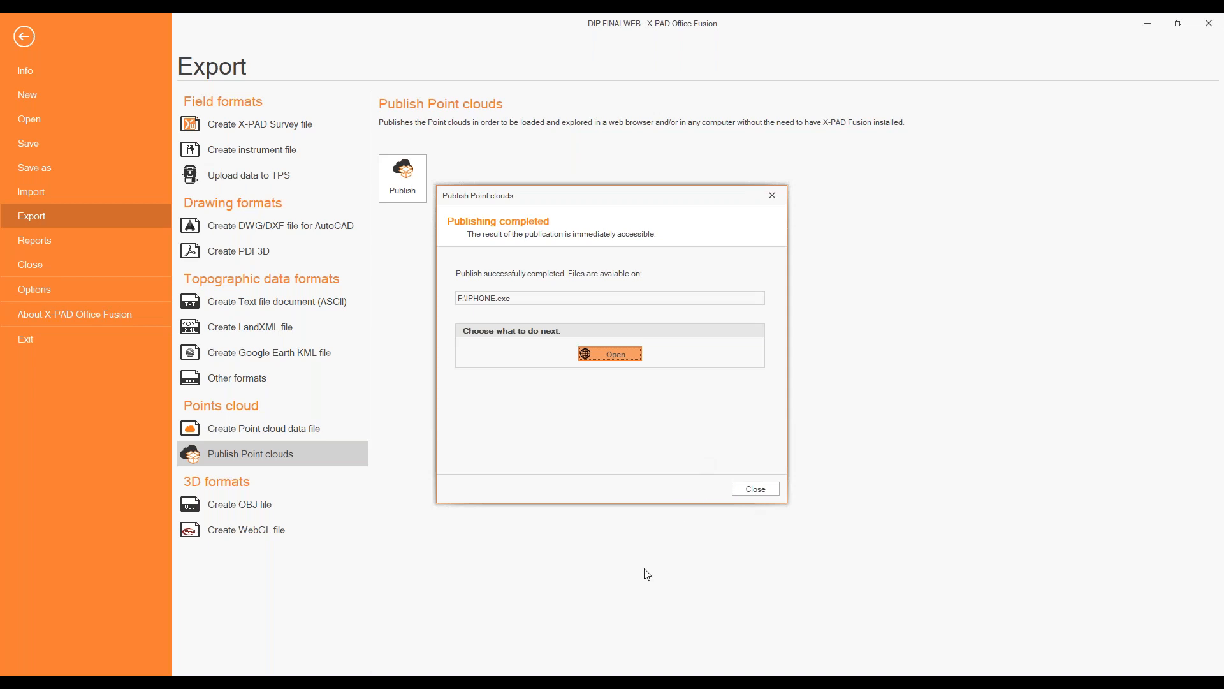
Return to the F: drive in File Explorer and launch the published viewer PC.exe.
mouse_move(475, 673)
left_click(501, 628)
mouse_move(459, 672)
left_click(529, 628)
left_click(894, 83)
left_click_drag(803, 406, 811, 328)
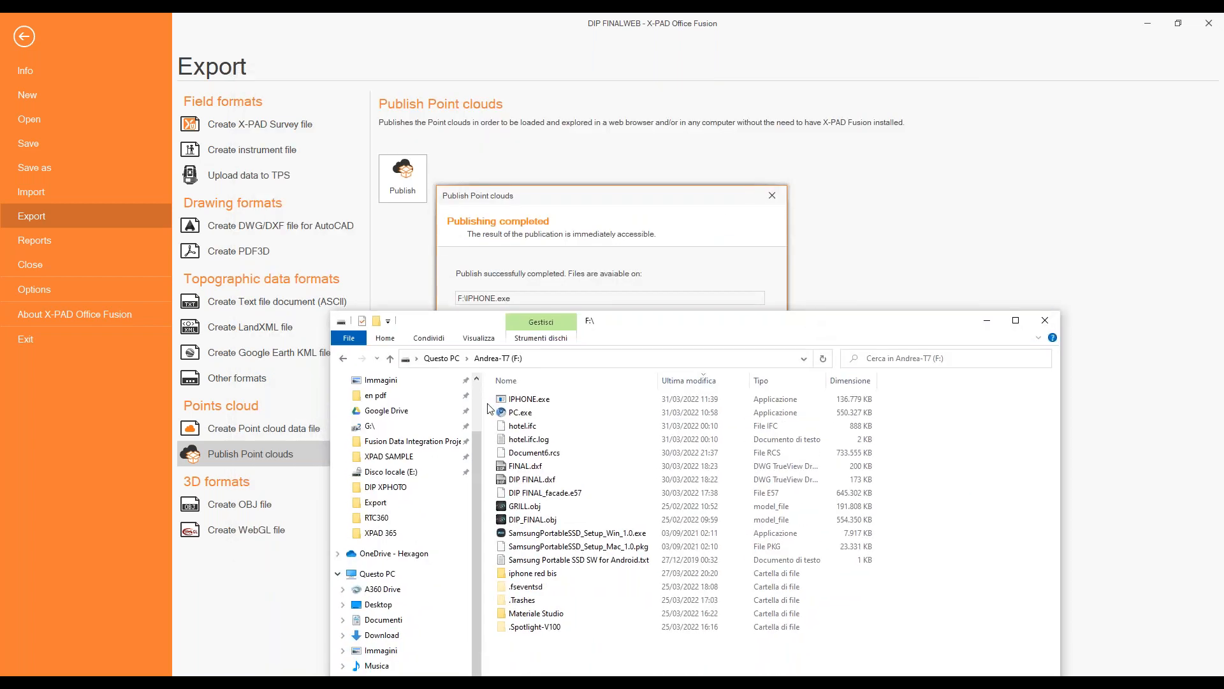
double_click(514, 413)
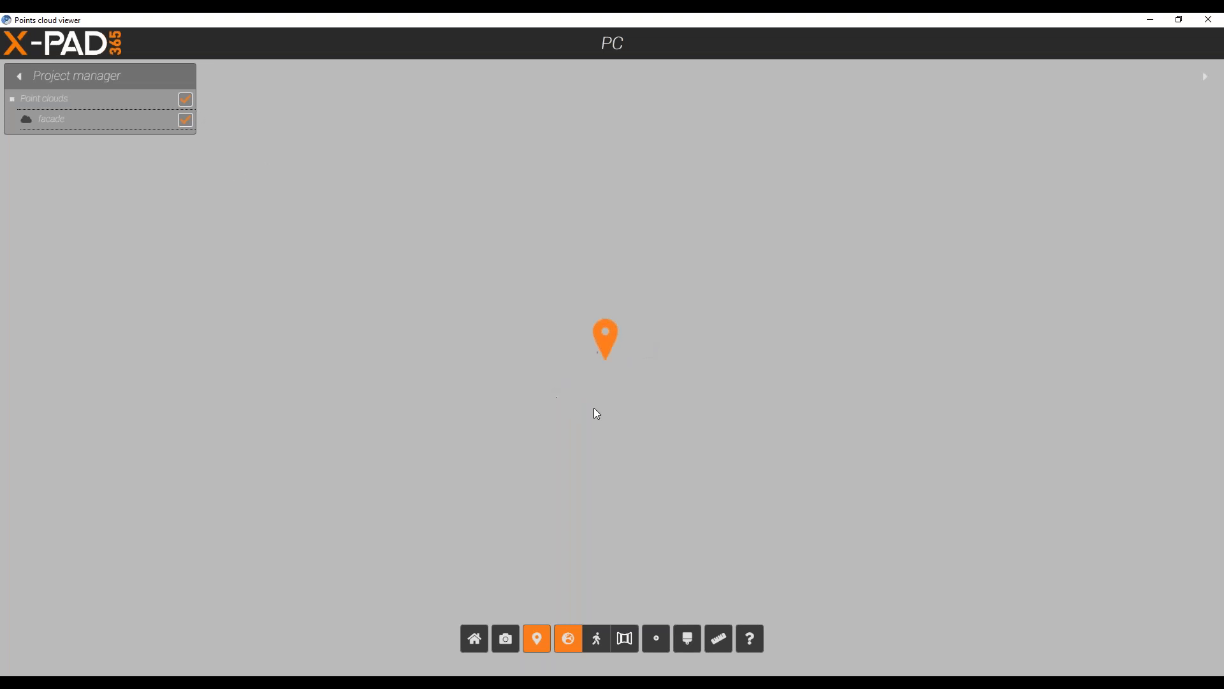
Examine the published facade cloud, zooming around the location marker and trying the panoramic, orbit and walk modes.
left_click(627, 650)
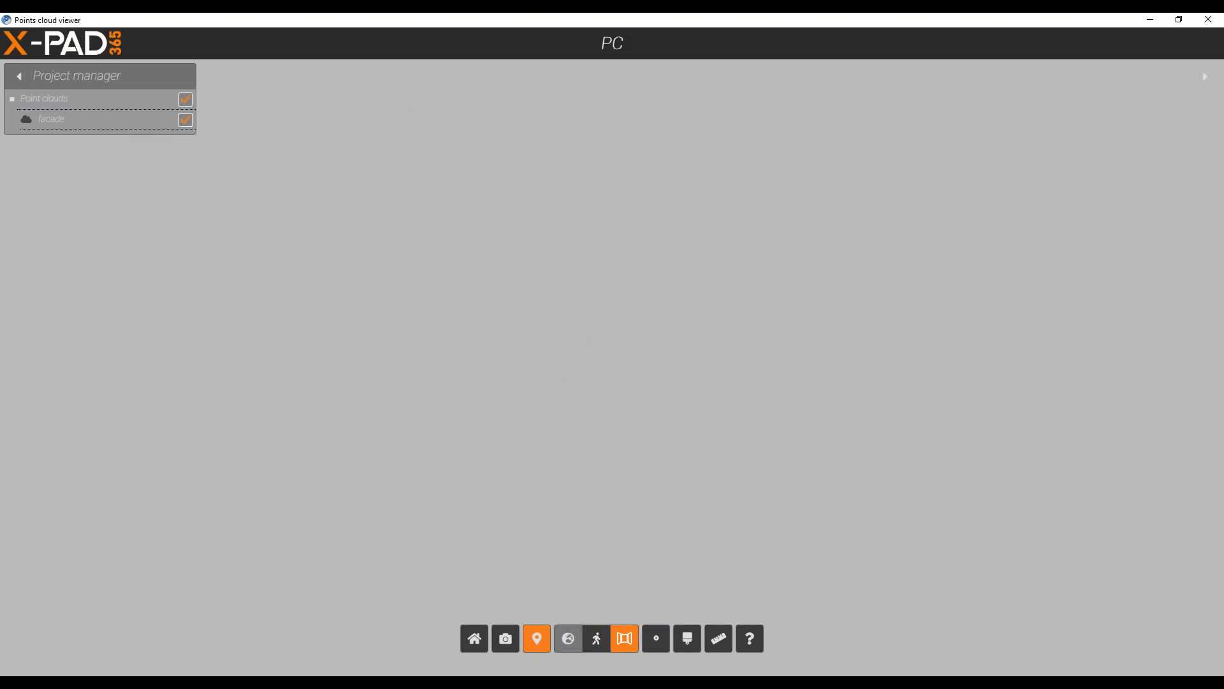
left_click(567, 646)
scroll(610, 397, "up", 8)
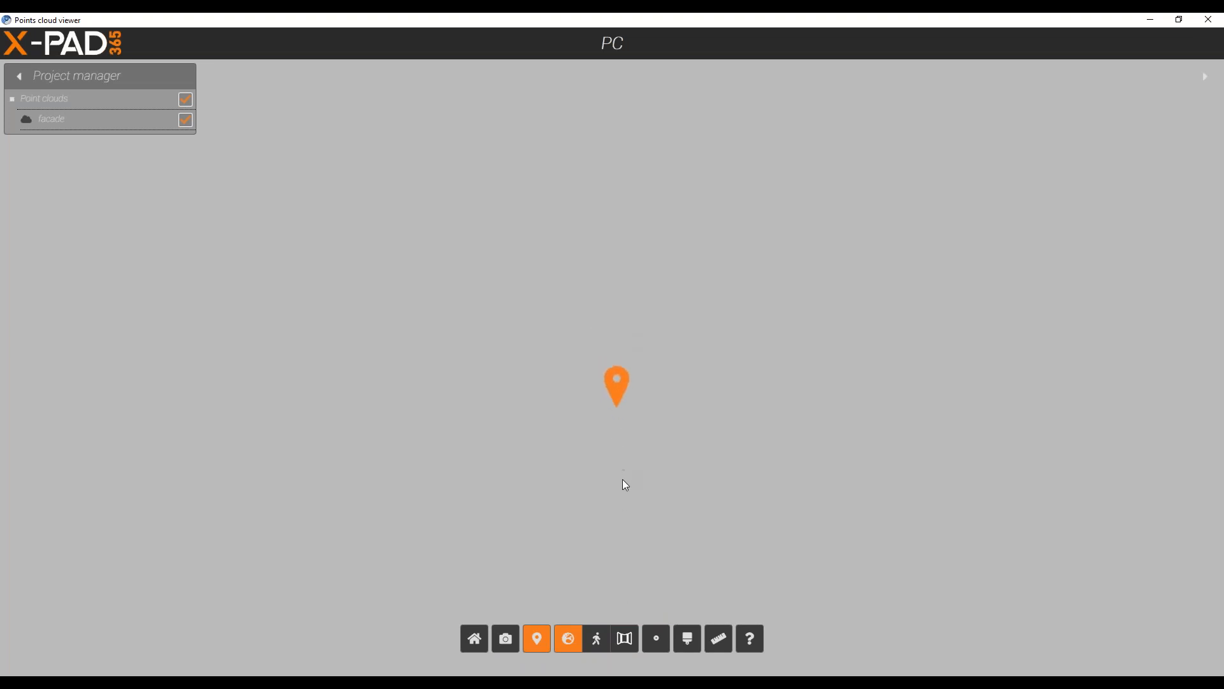
scroll(625, 476, "down", 4)
scroll(661, 459, "up", 5)
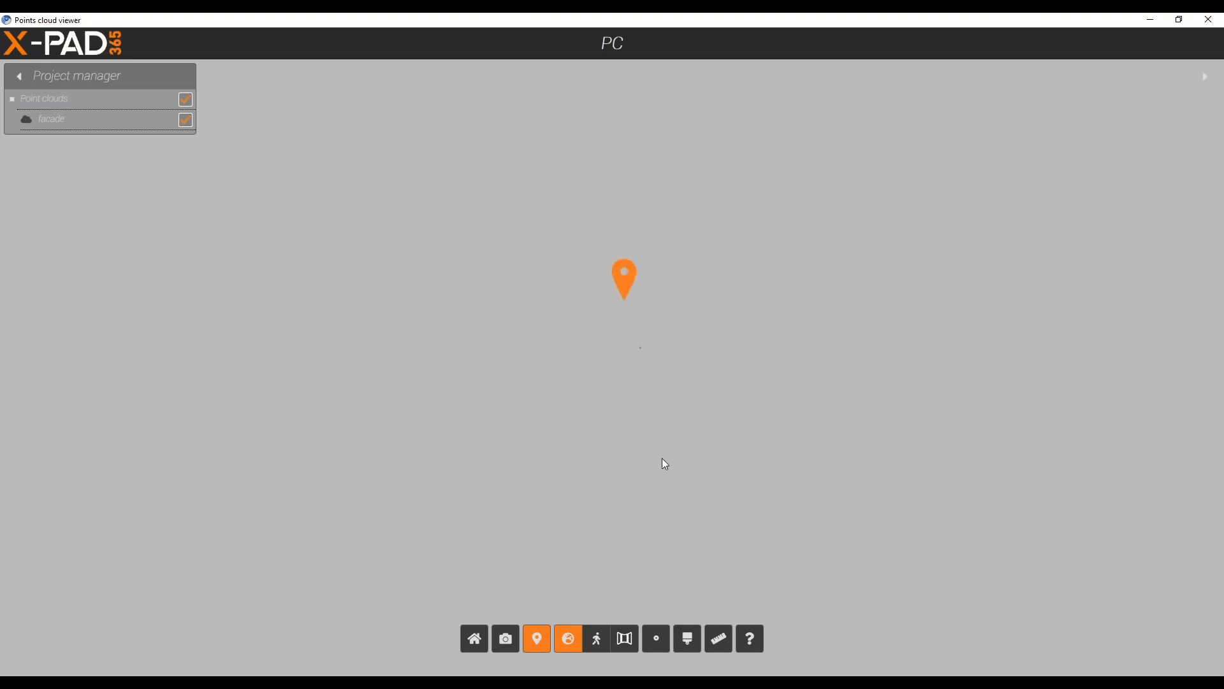
scroll(668, 293, "up", 3)
scroll(640, 248, "down", 3)
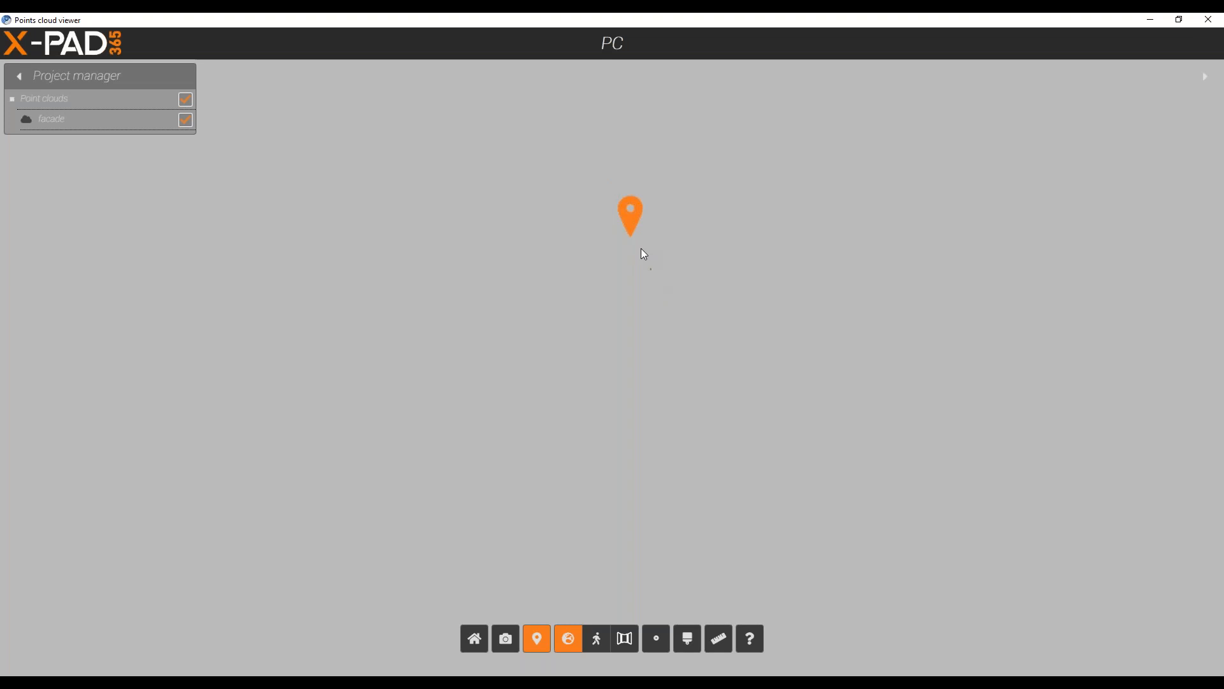
left_click(596, 638)
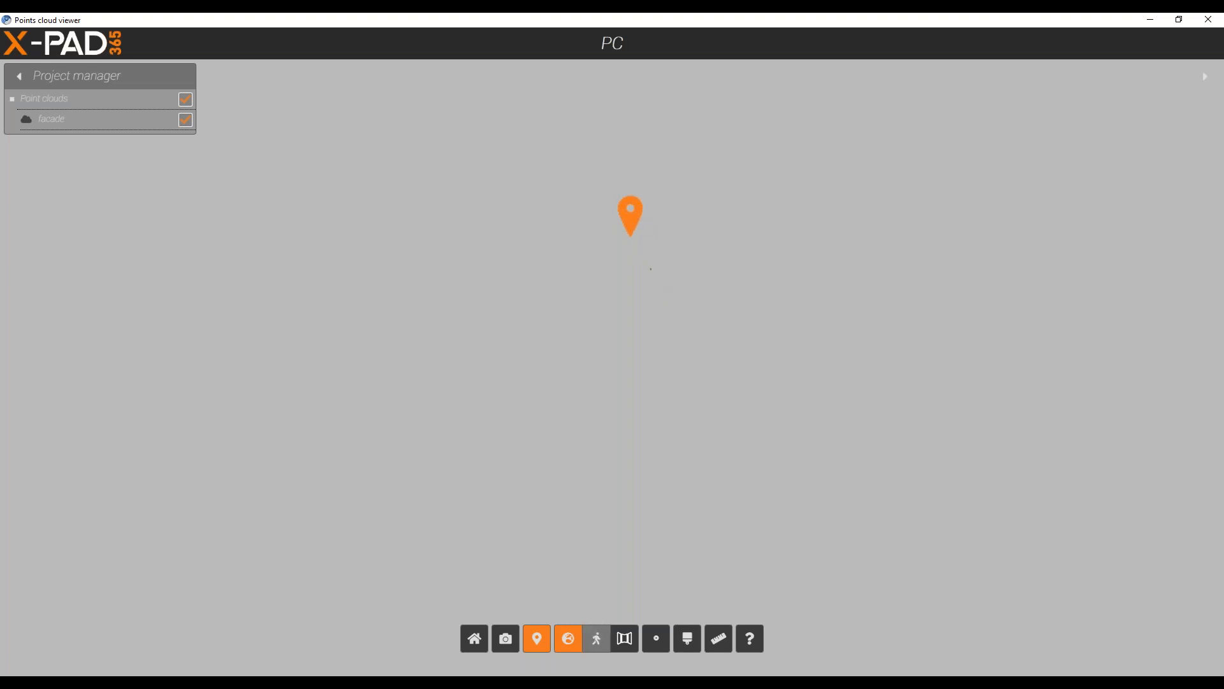
left_click(568, 639)
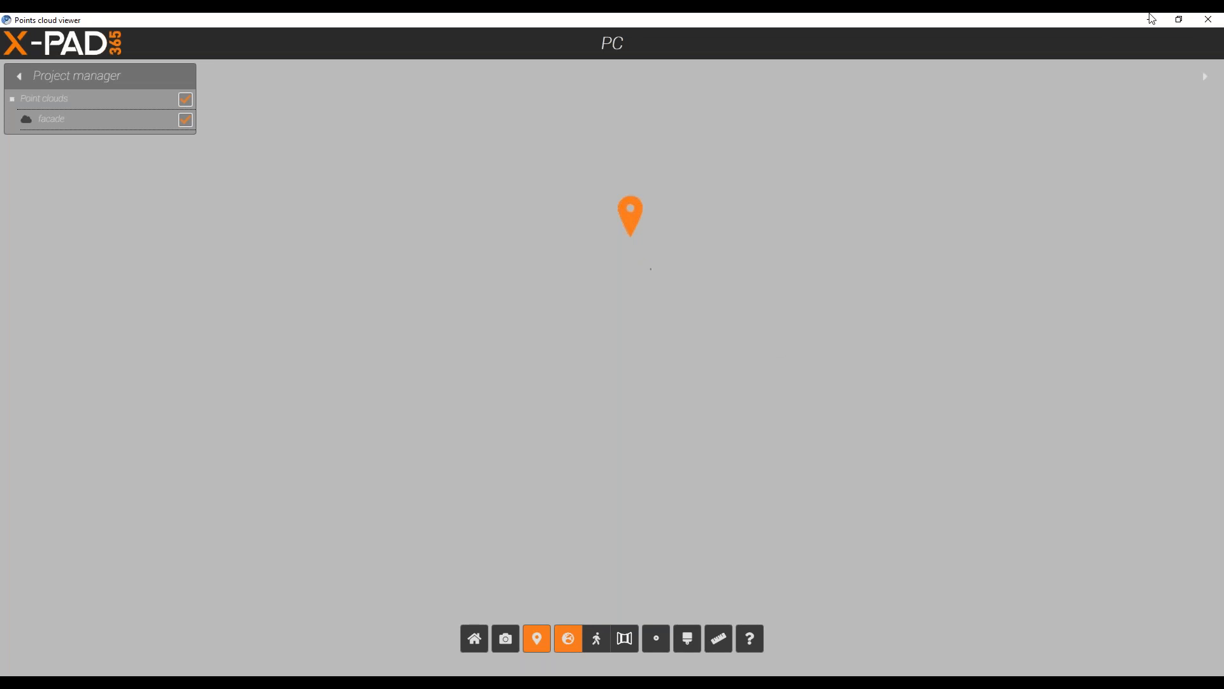
Inspect the facade cloud with location markers hidden, in orbit, walk and panoramic modes, and close the PC viewer.
left_click(1206, 76)
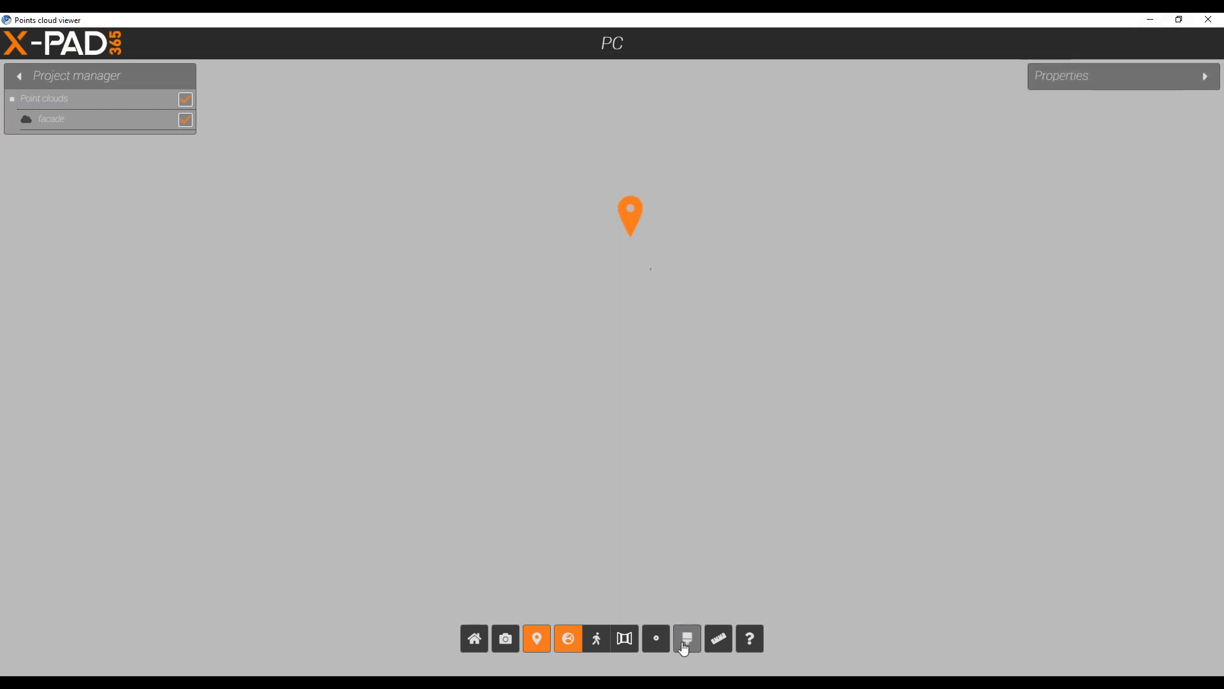
scroll(657, 303, "up", 2)
scroll(656, 302, "down", 2)
left_click_drag(658, 301, 719, 291)
left_click_drag(688, 382, 616, 375)
left_click(541, 643)
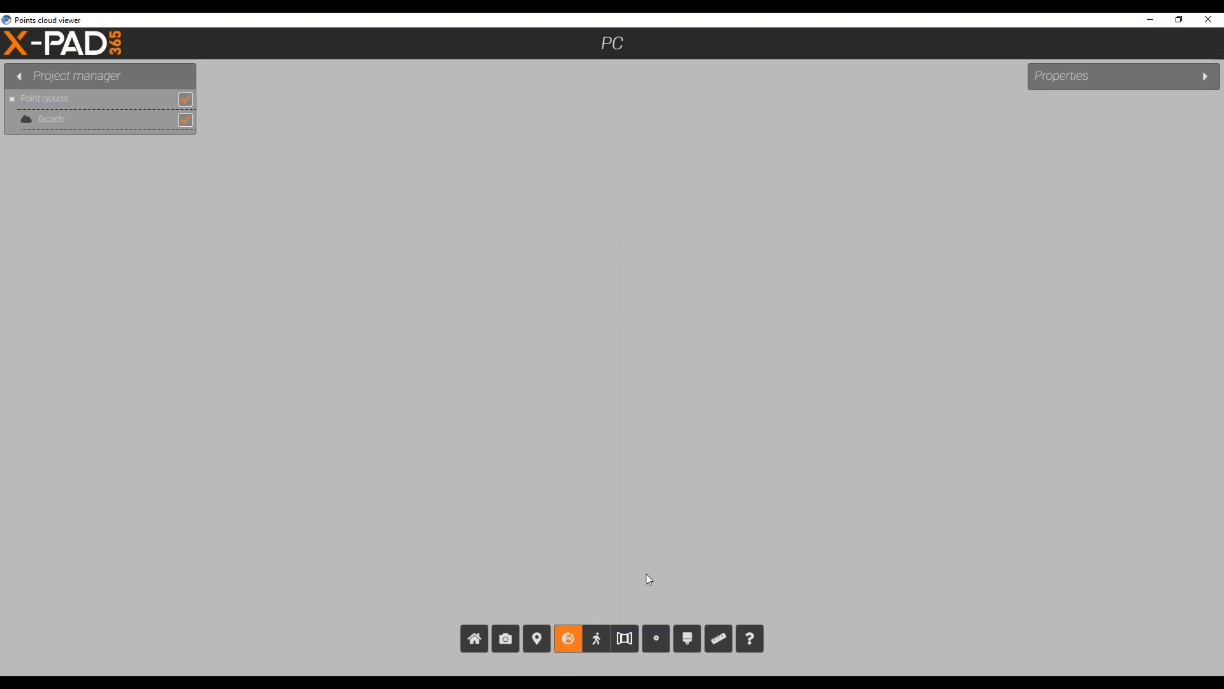
left_click(601, 648)
left_click(628, 648)
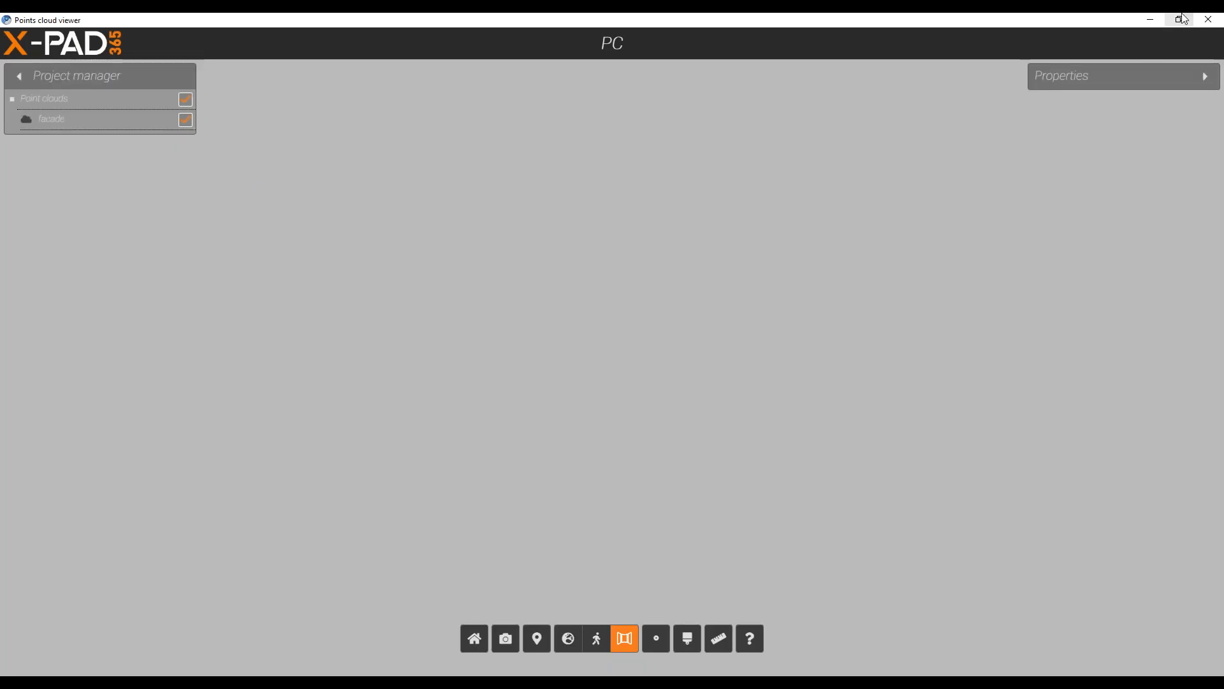
left_click(1208, 19)
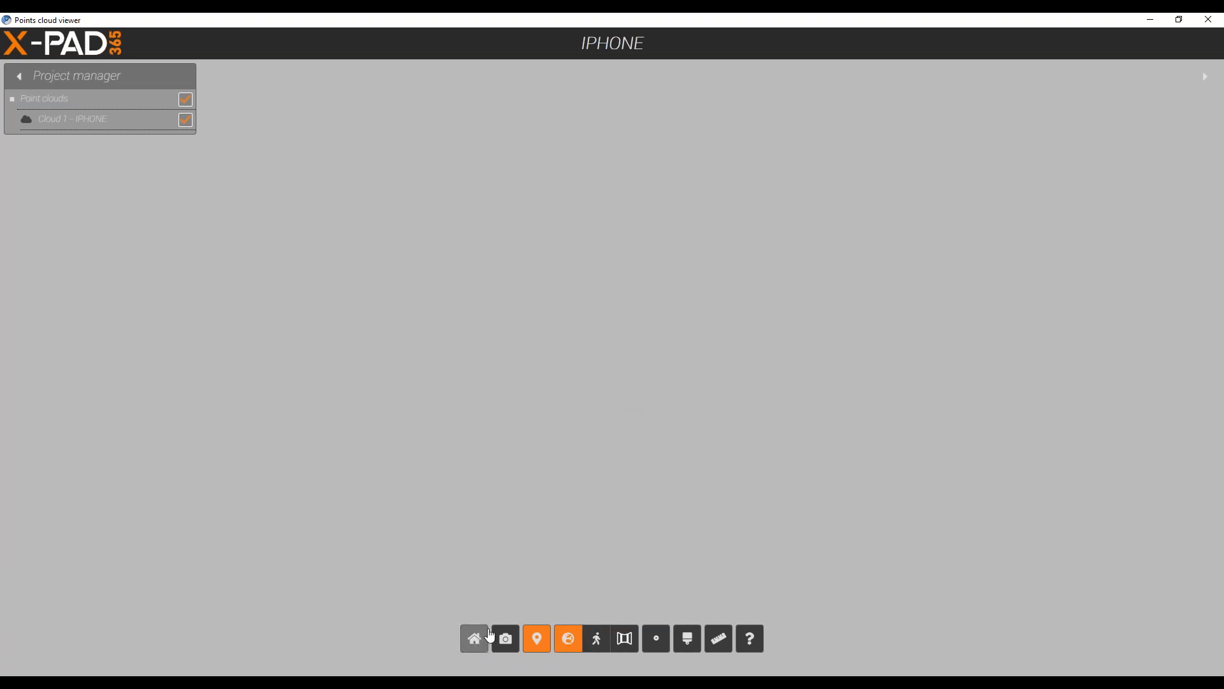
Show the properties of Cloud 1 - IPHONE in its viewer and try the walk, panoramic and orbit modes.
left_click(80, 119)
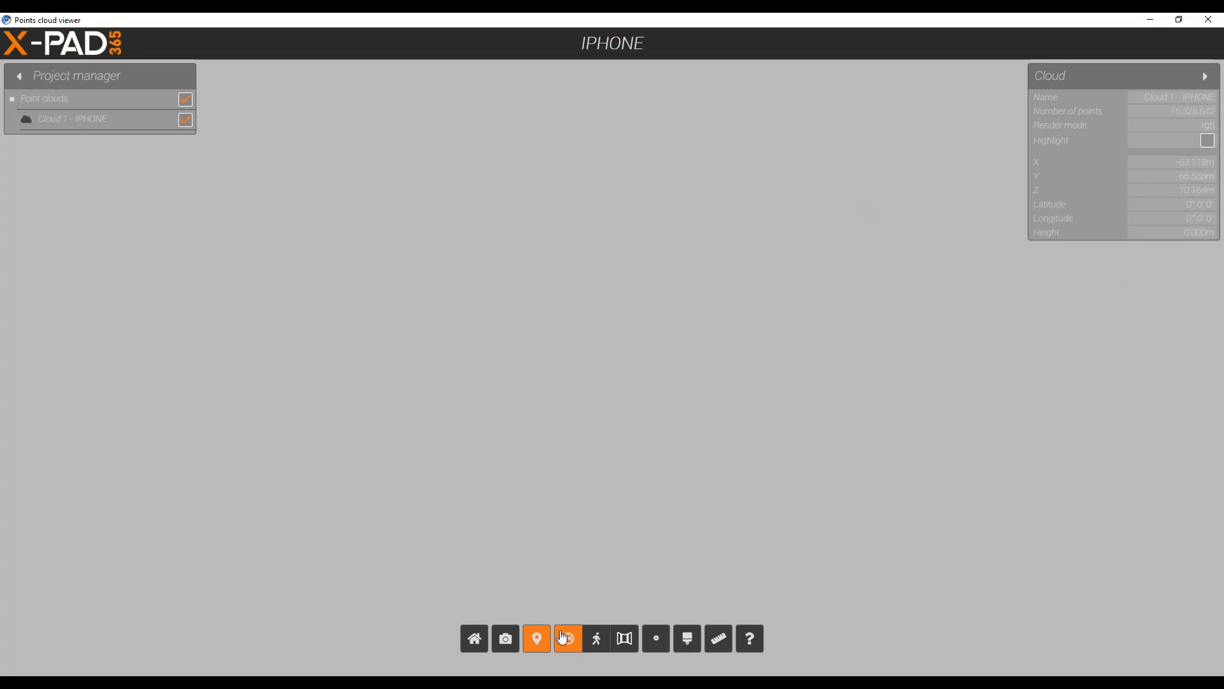
left_click(605, 648)
left_click(625, 642)
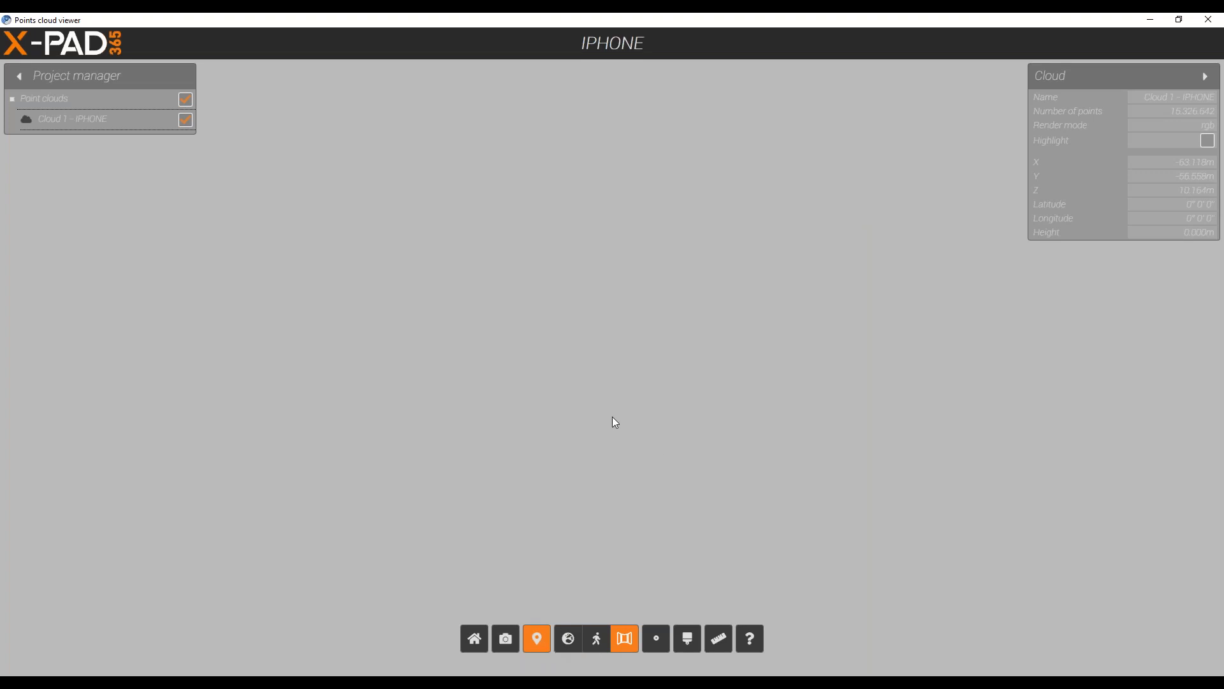
left_click(567, 350)
left_click(1179, 20)
left_click(1038, 89)
left_click(568, 639)
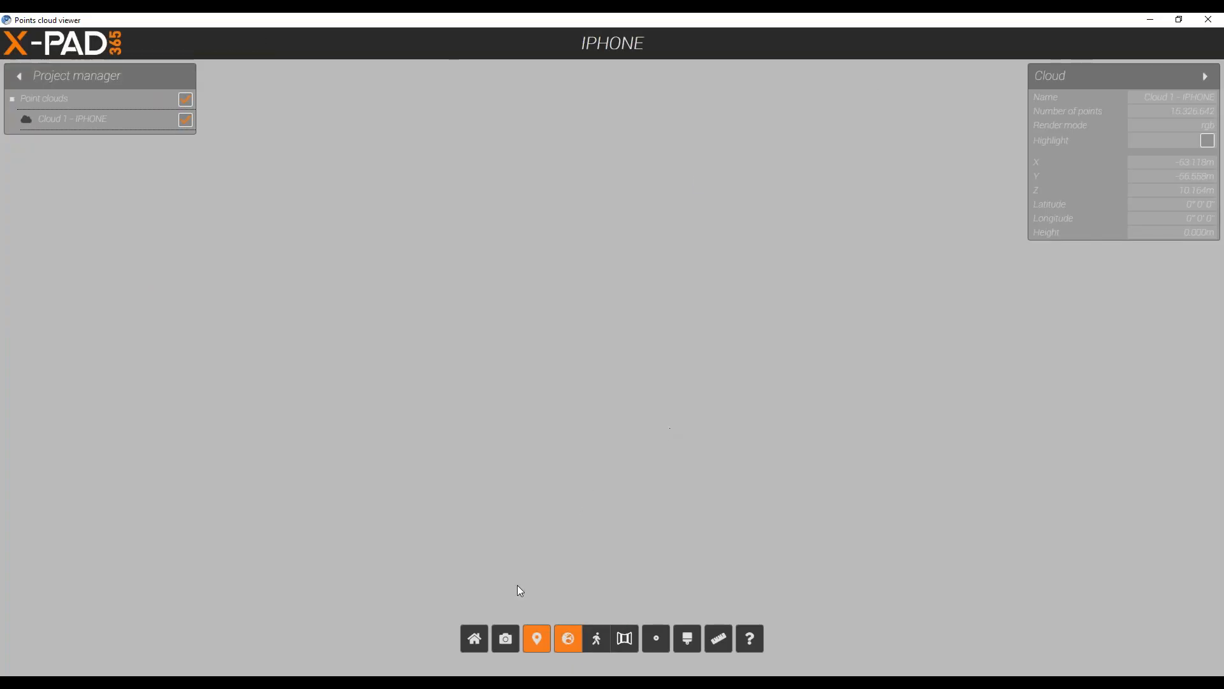
Toggle the visibility of the iPhone point cloud, try walk mode, and return to the home view.
left_click(186, 120)
left_click(186, 99)
left_click(597, 640)
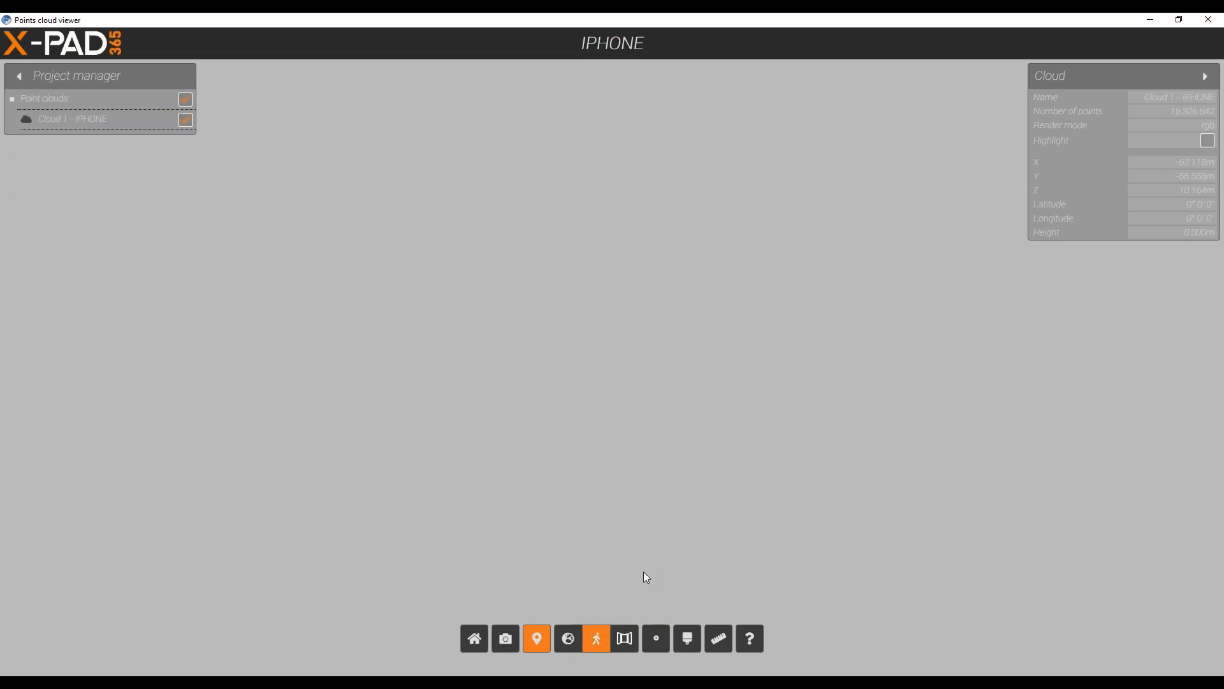
left_click(476, 642)
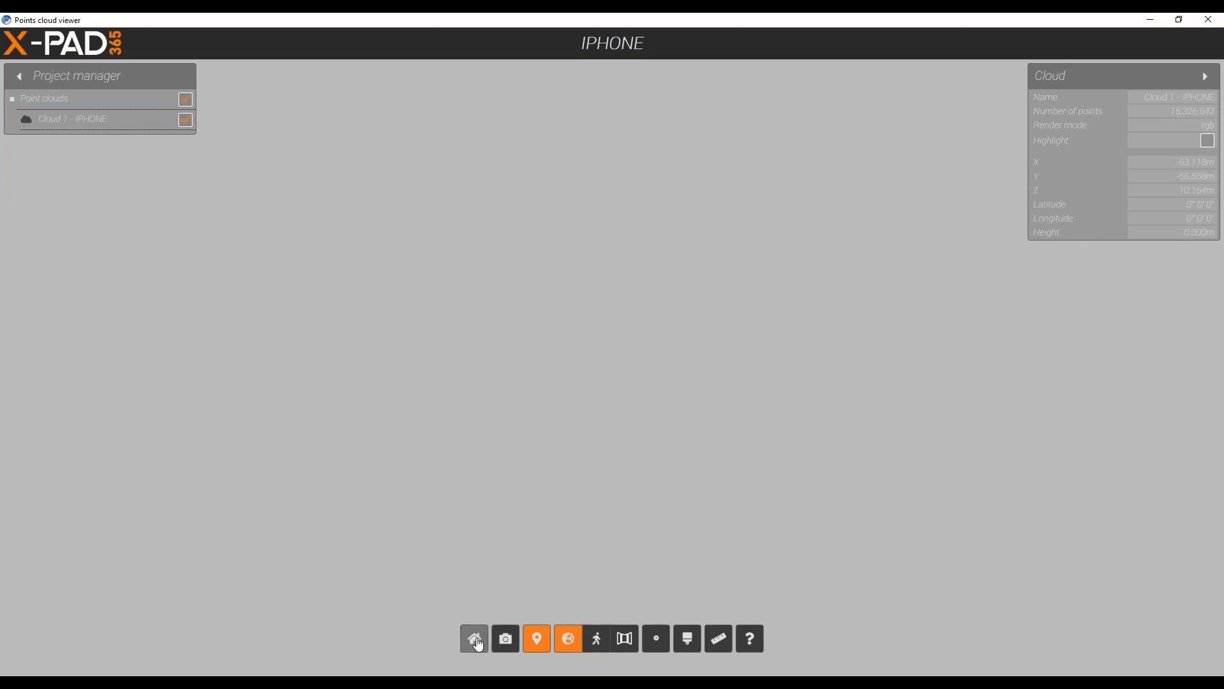
Leave the point cloud viewer, close the completed publishing dialog and return to the project's graphic view.
left_click(1150, 20)
left_click(987, 320)
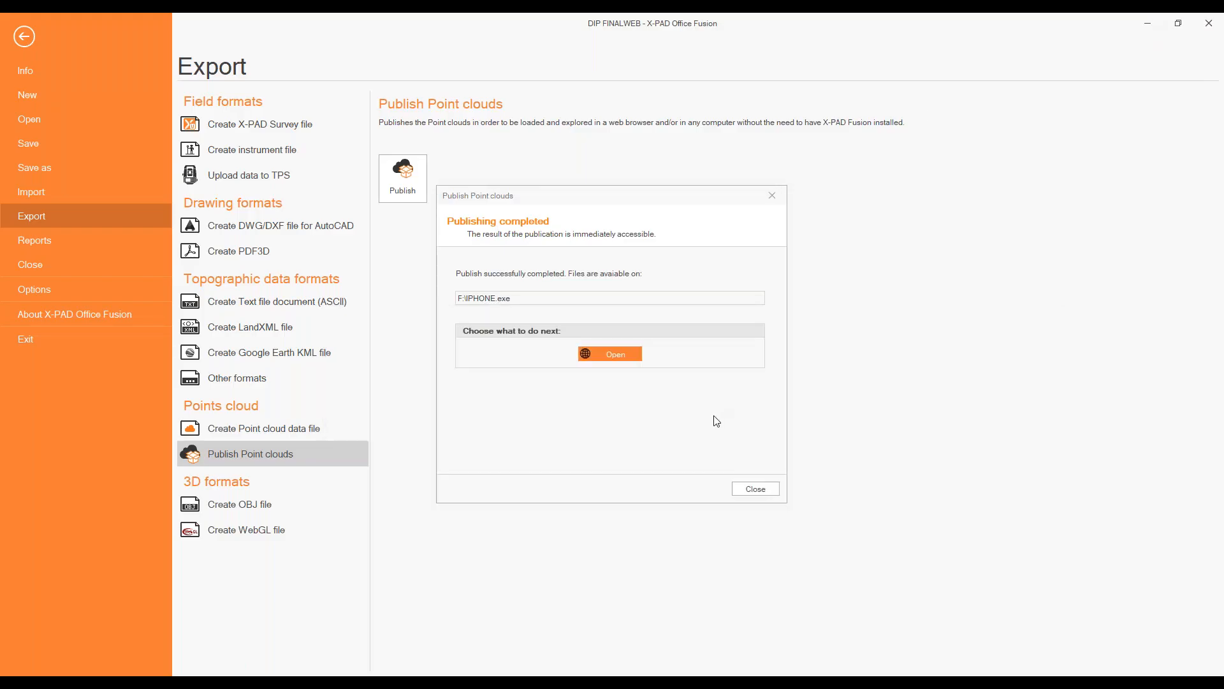
left_click(756, 490)
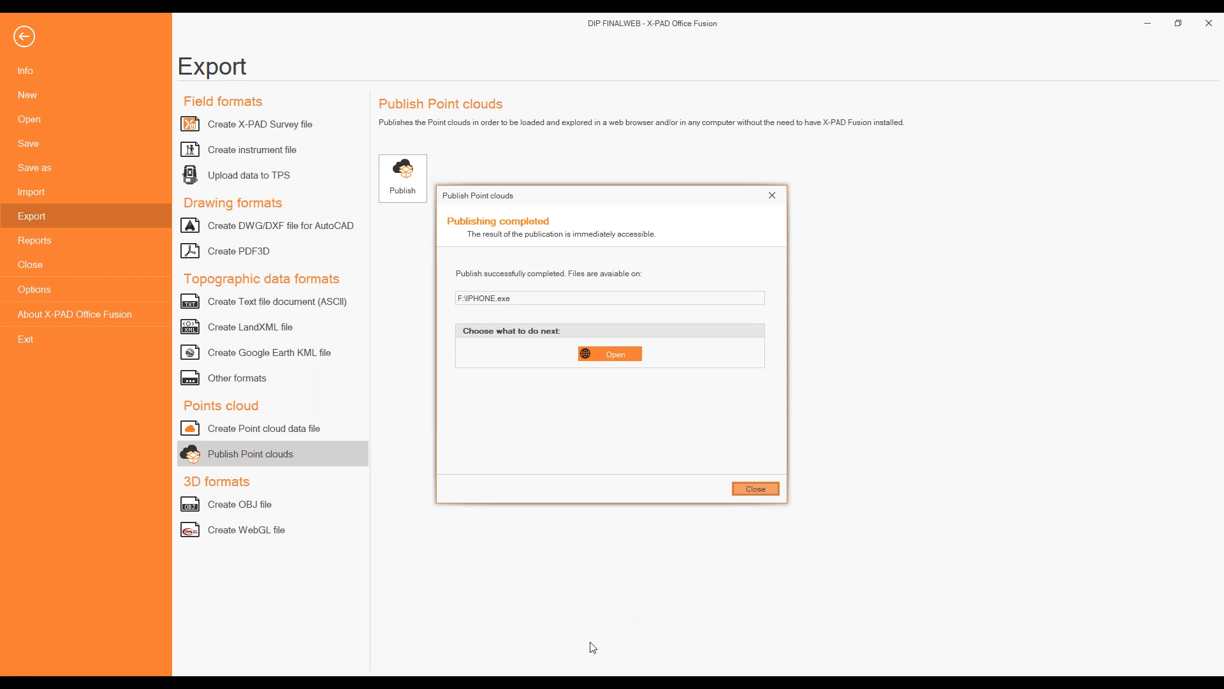
left_click(24, 40)
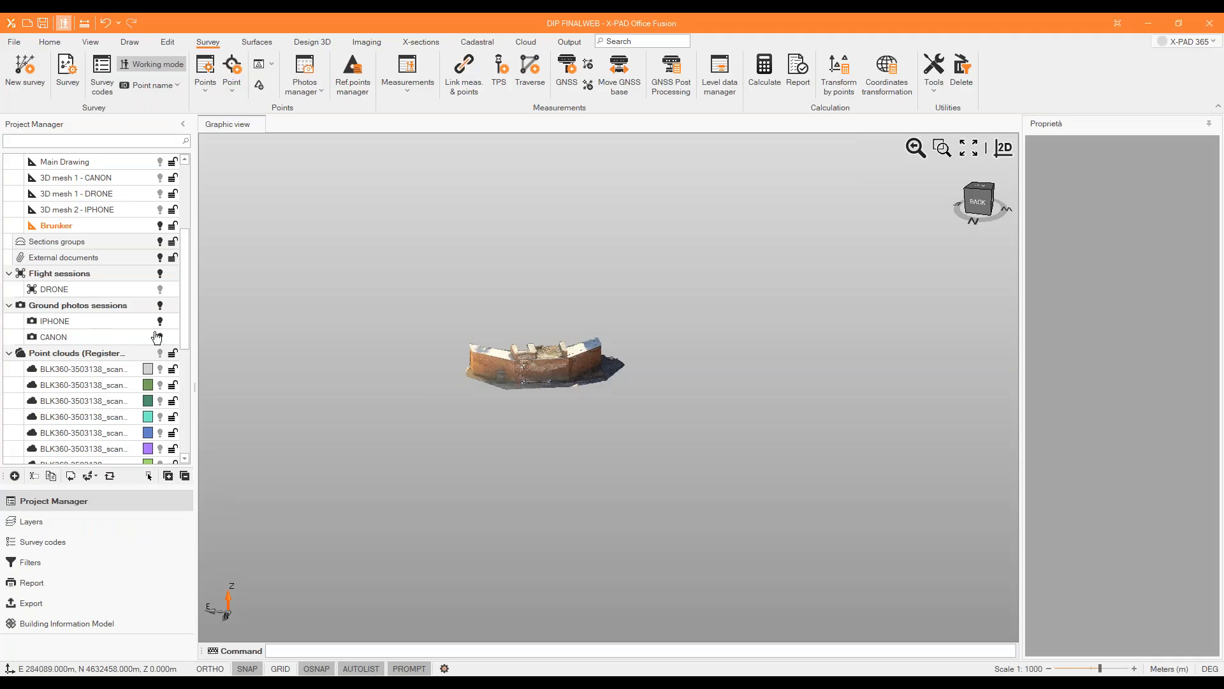
Hide the Brunker drawing in the project and check the visibility of the other surveys, surfaces, clouds and orthophotos.
scroll(150, 370, "up", 4)
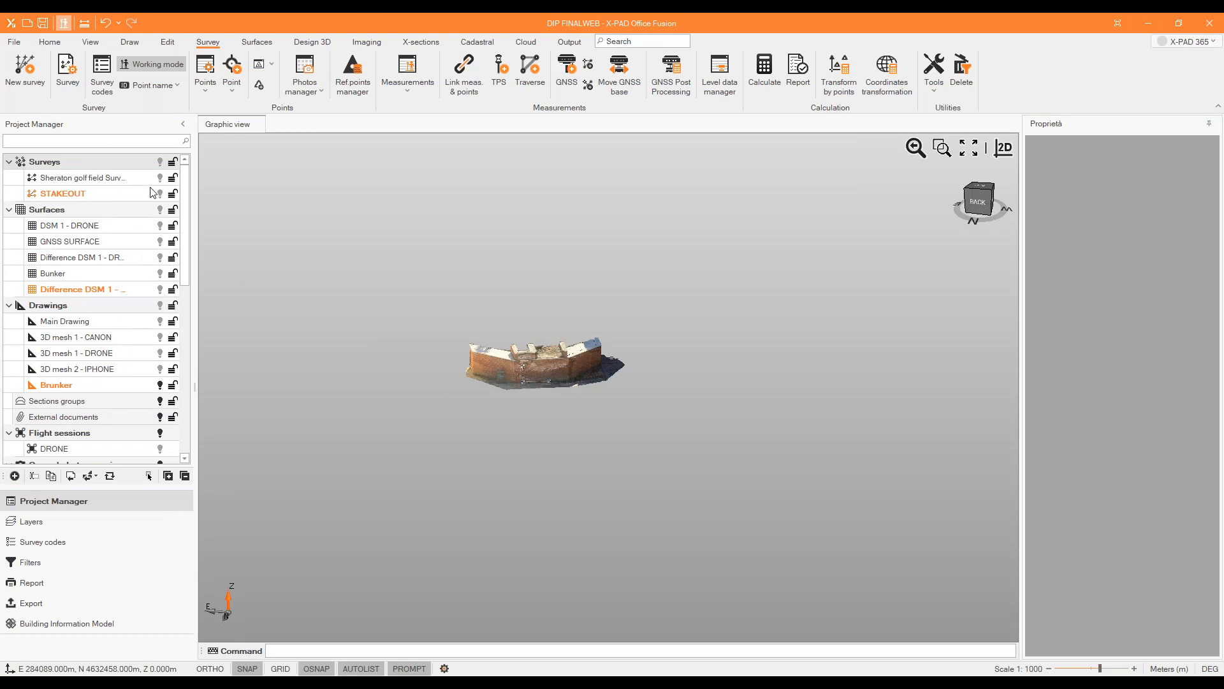
scroll(155, 314, "down", 3)
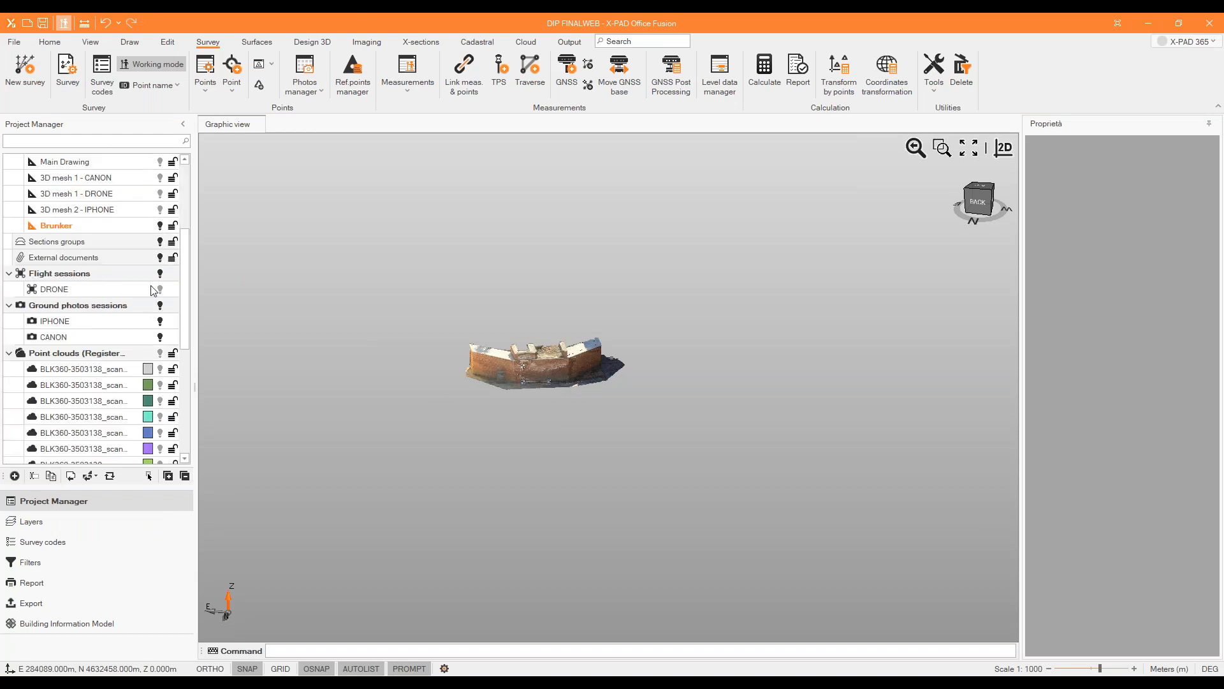
scroll(153, 291, "down", 5)
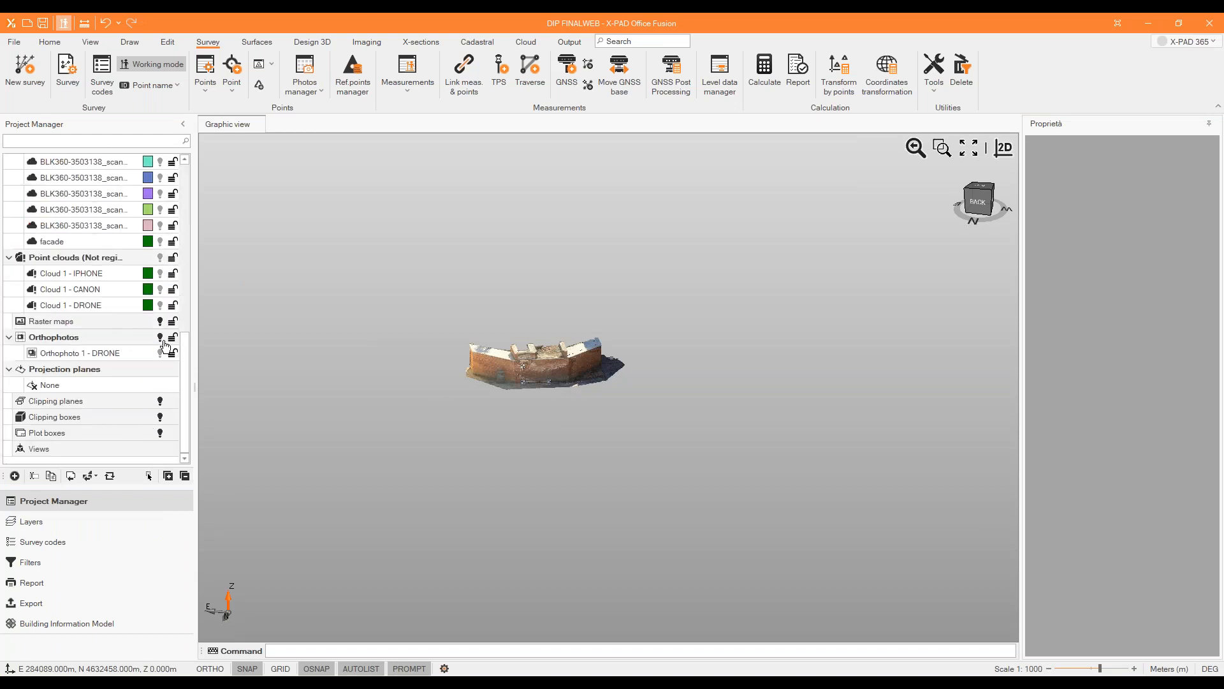
scroll(164, 325, "up", 6)
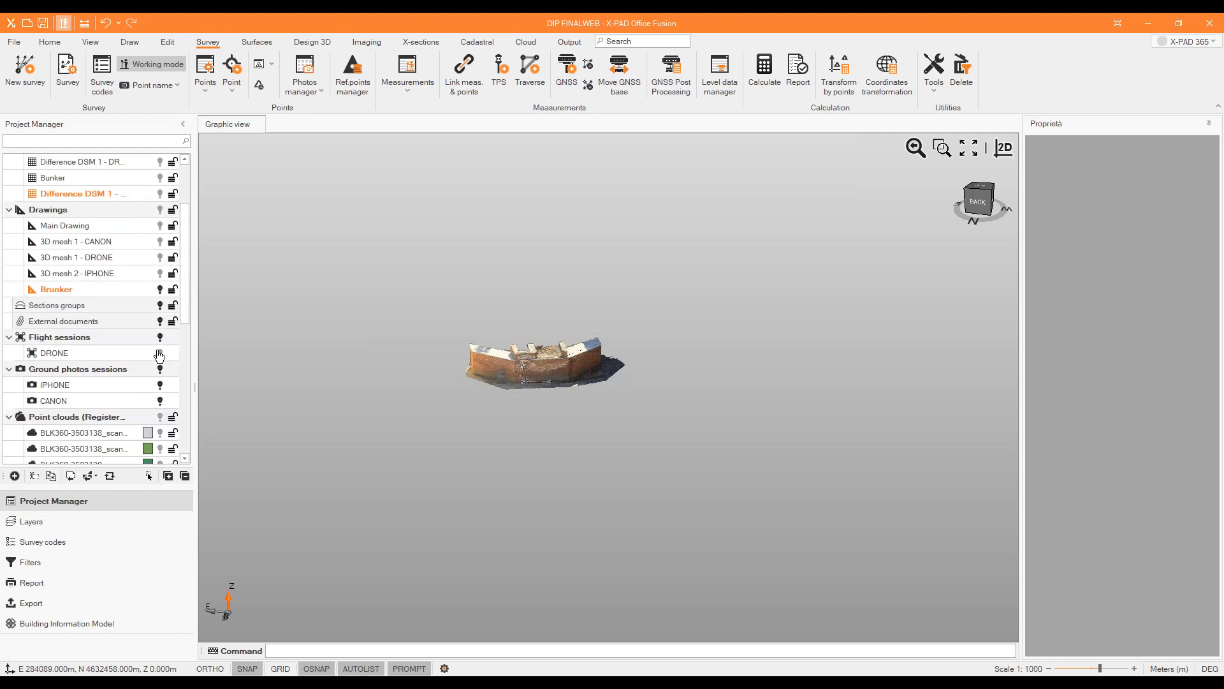
left_click(160, 291)
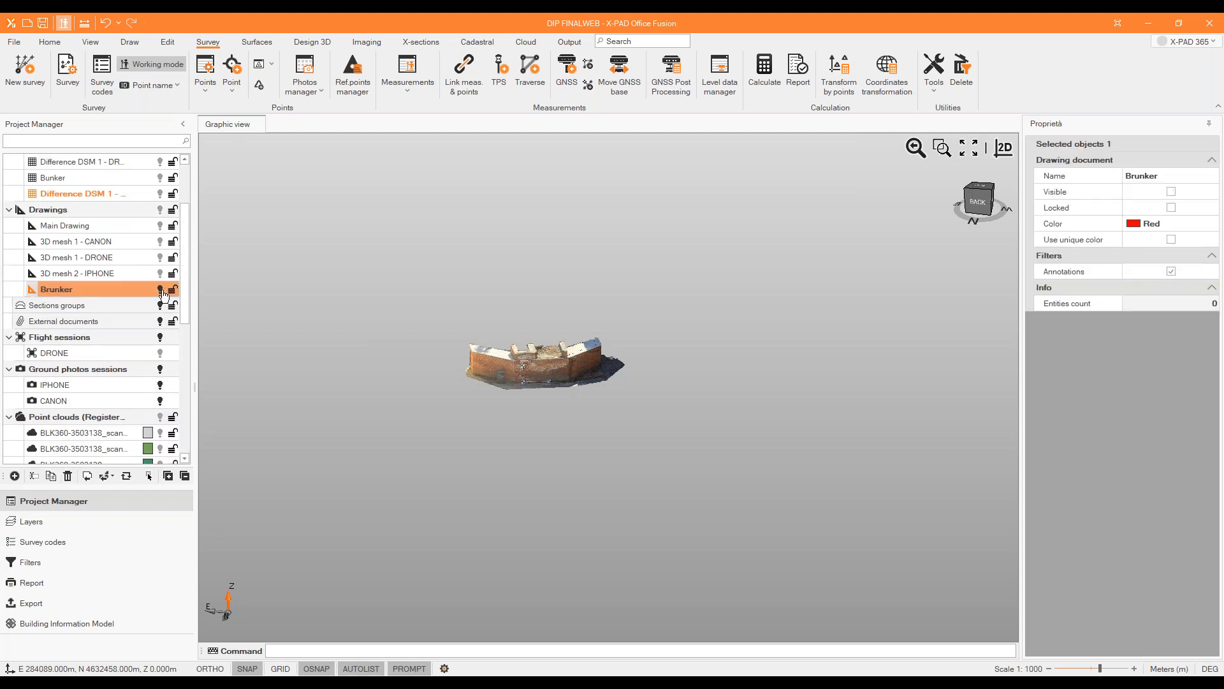
scroll(147, 357, "down", 3)
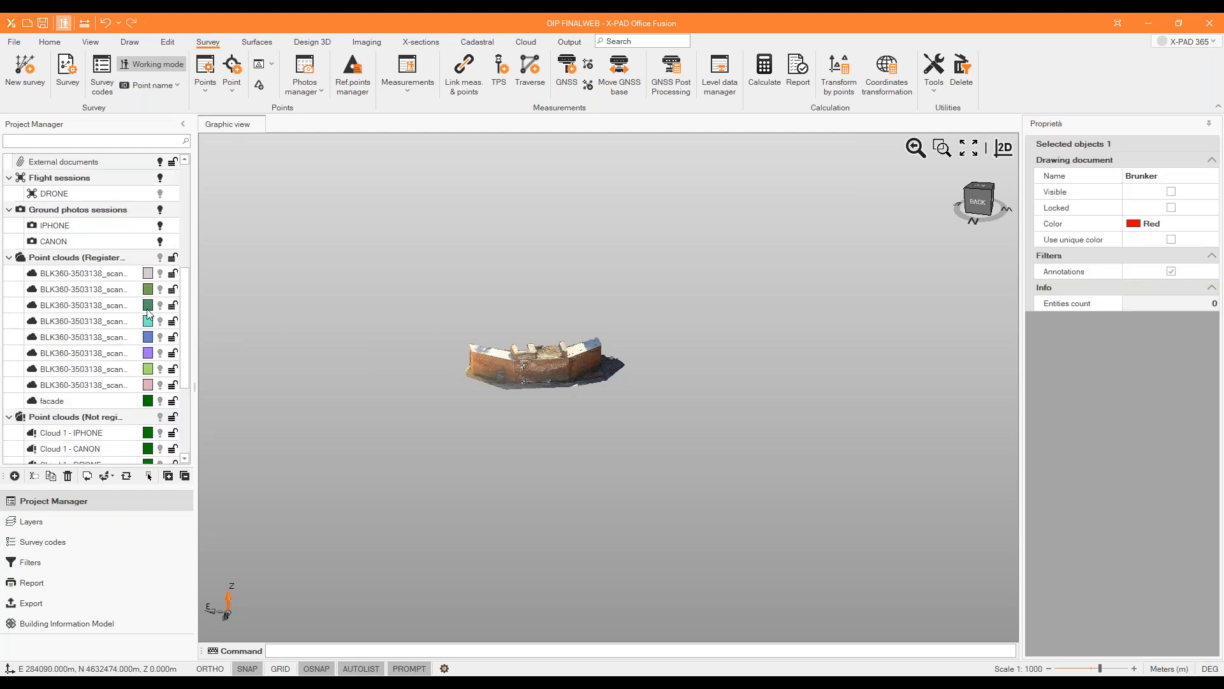
scroll(136, 362, "down", 3)
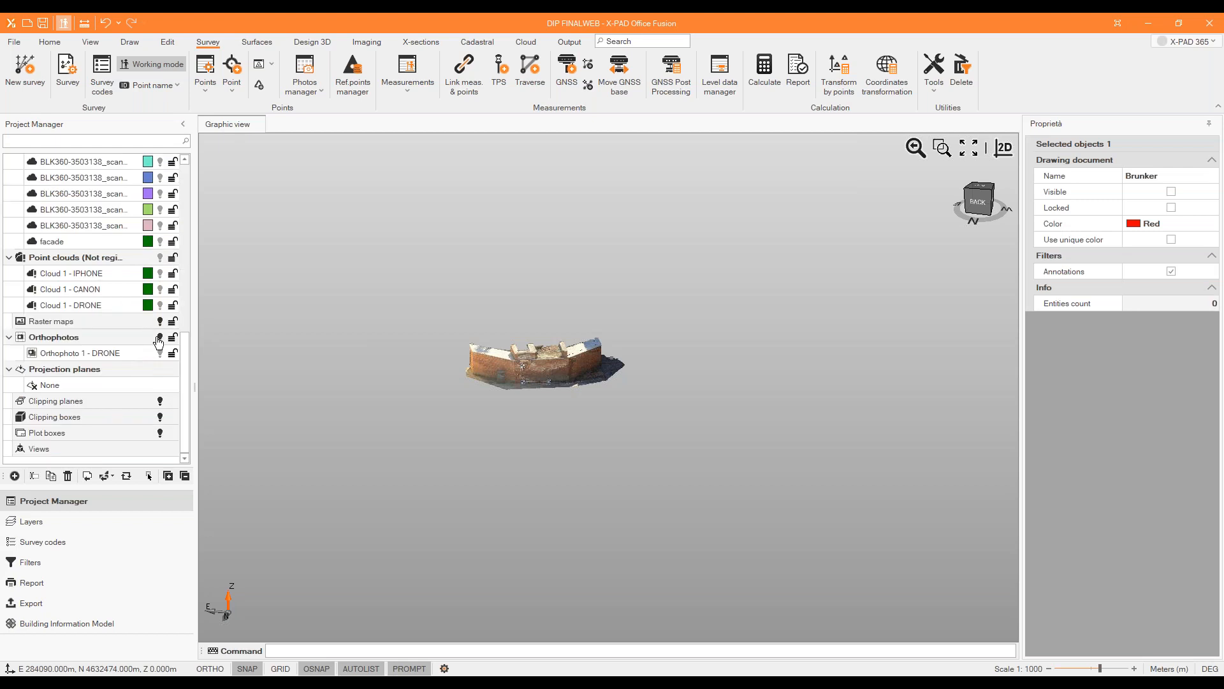
scroll(158, 343, "up", 6)
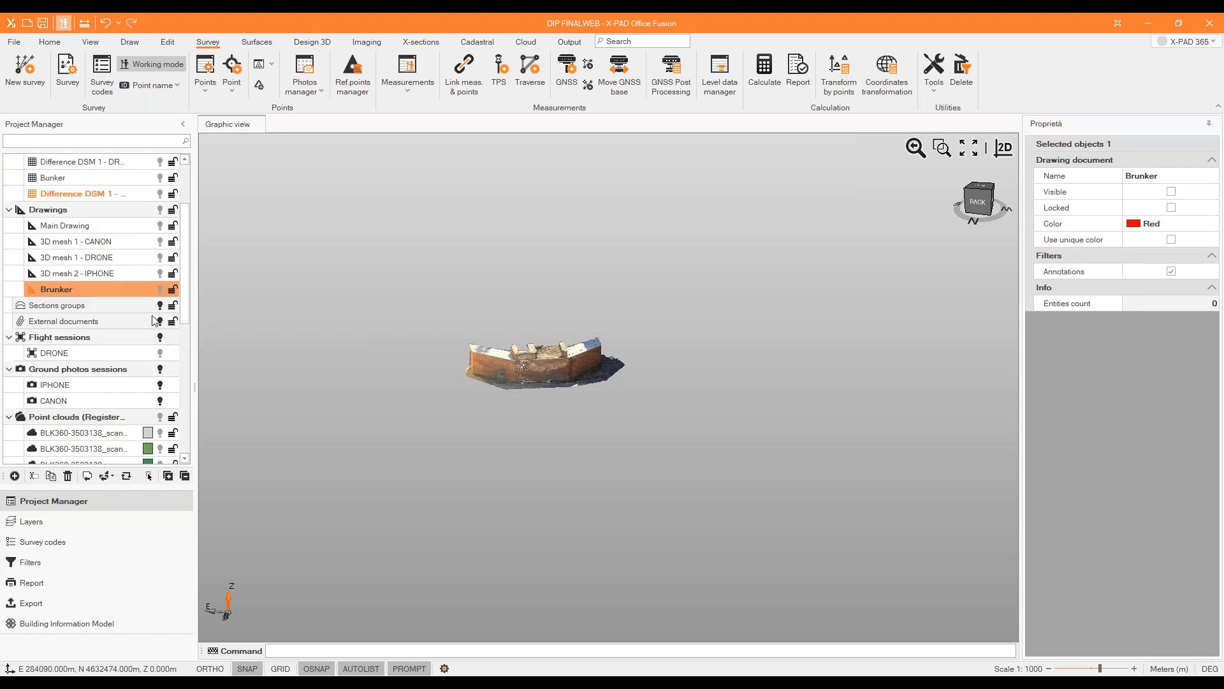
scroll(152, 262, "up", 2)
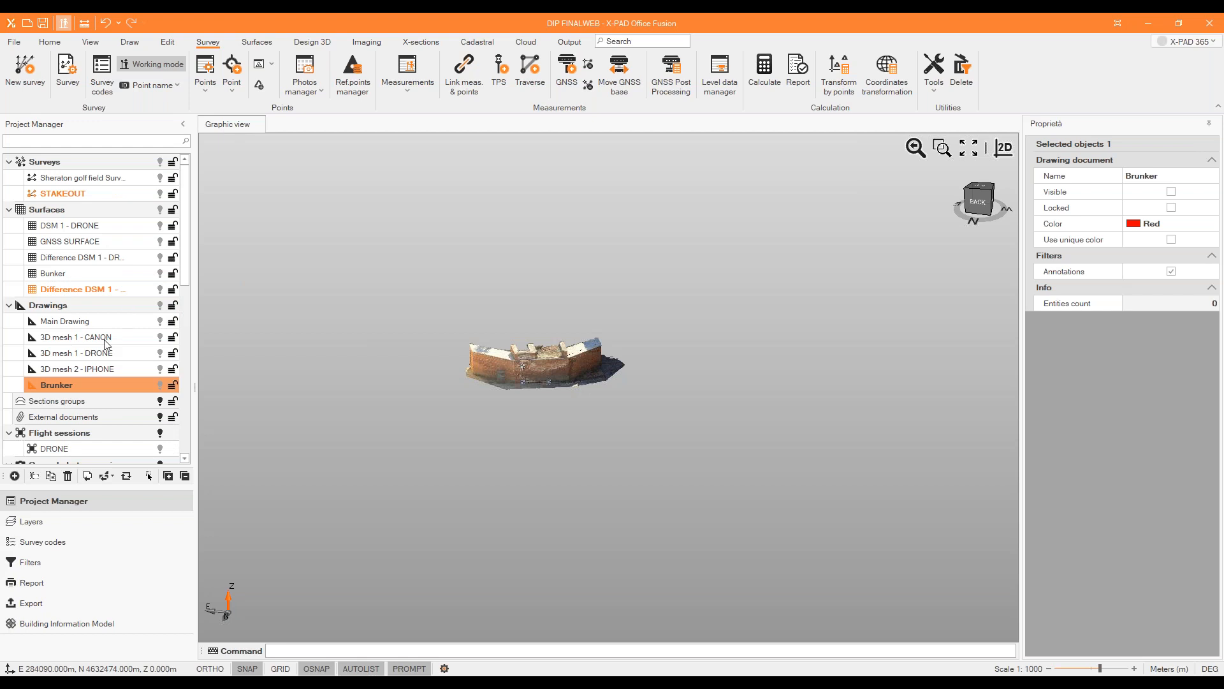
Collapse the Drawings, Flight sessions and Ground photos sessions groups in the project tree.
left_click(9, 306)
left_click(11, 352)
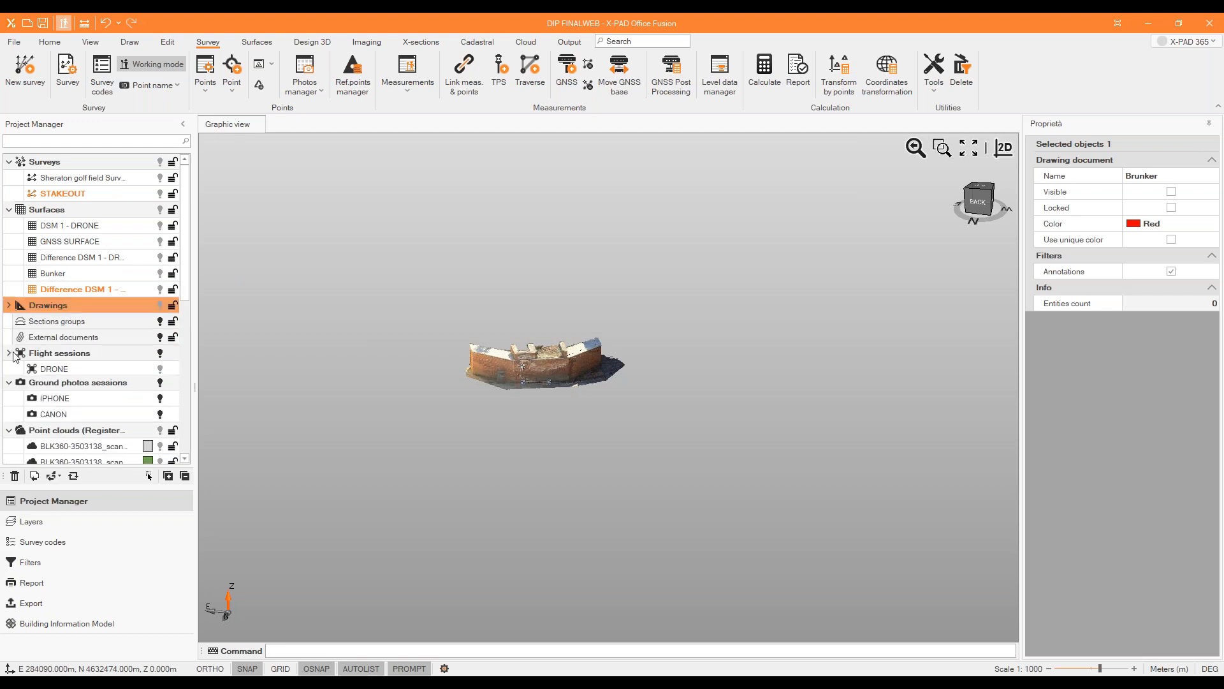
left_click(10, 369)
scroll(143, 299, "down", 6)
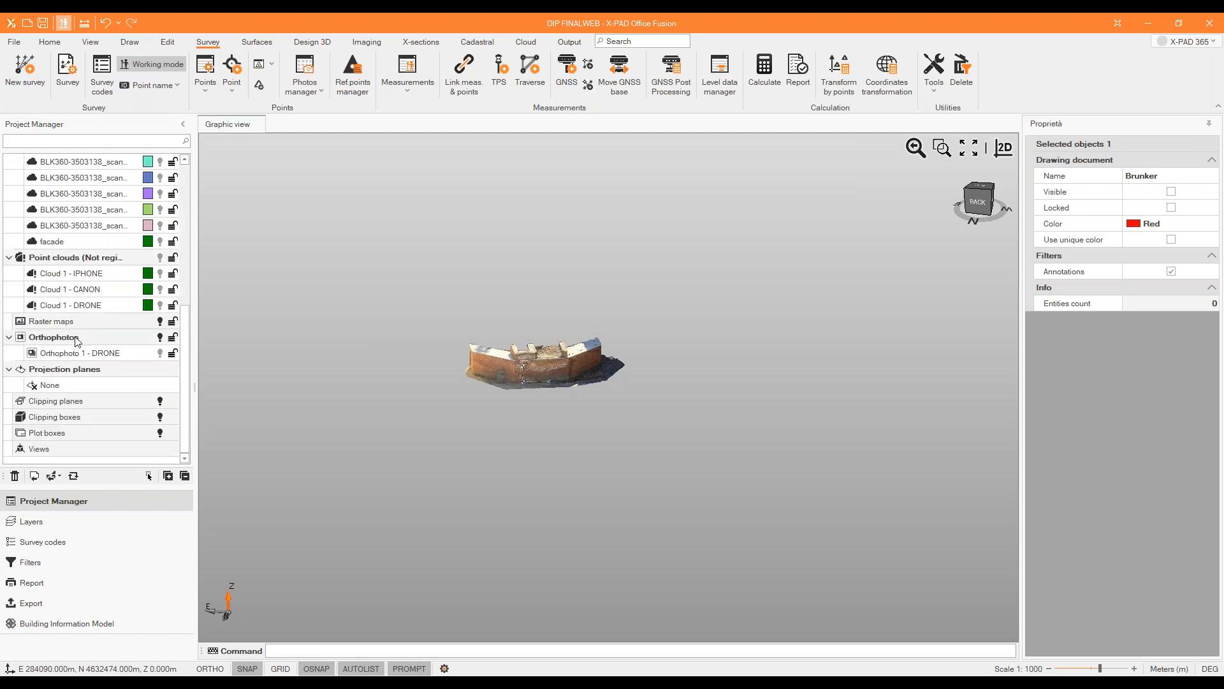
Toggle the visibility of Cloud 1 - IPHONE and of the drawing 3D mesh 2 - IPHONE on and off again.
left_click(160, 275)
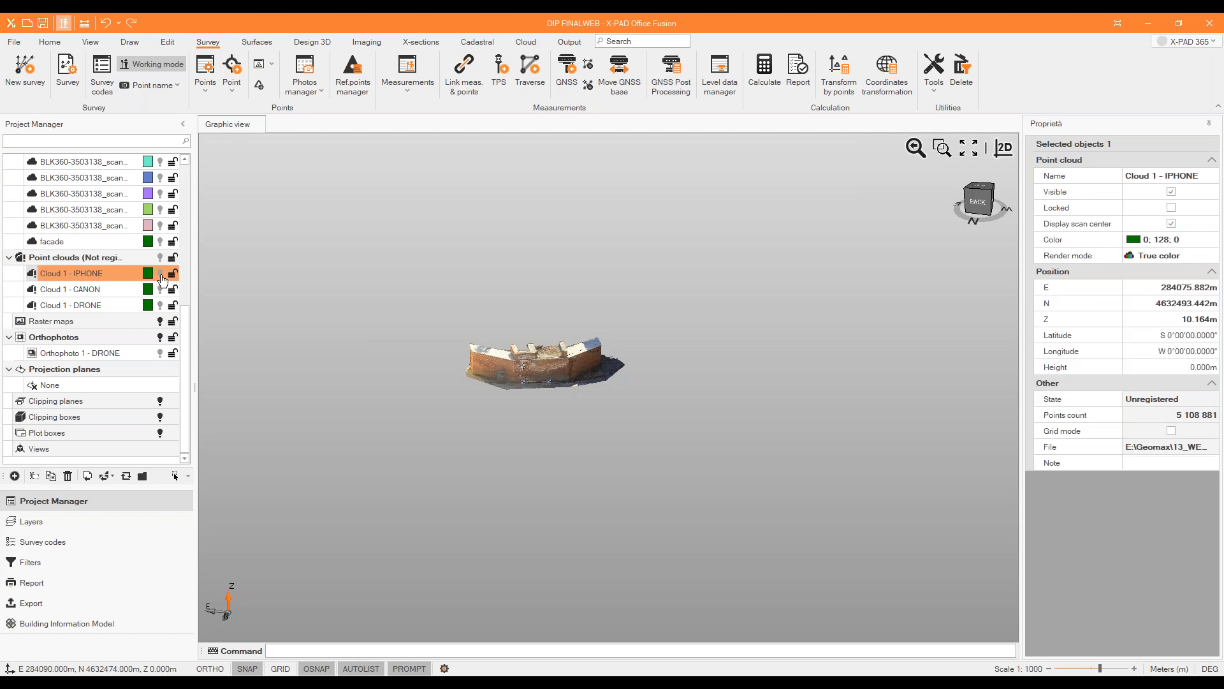
left_click(160, 278)
scroll(137, 290, "up", 5)
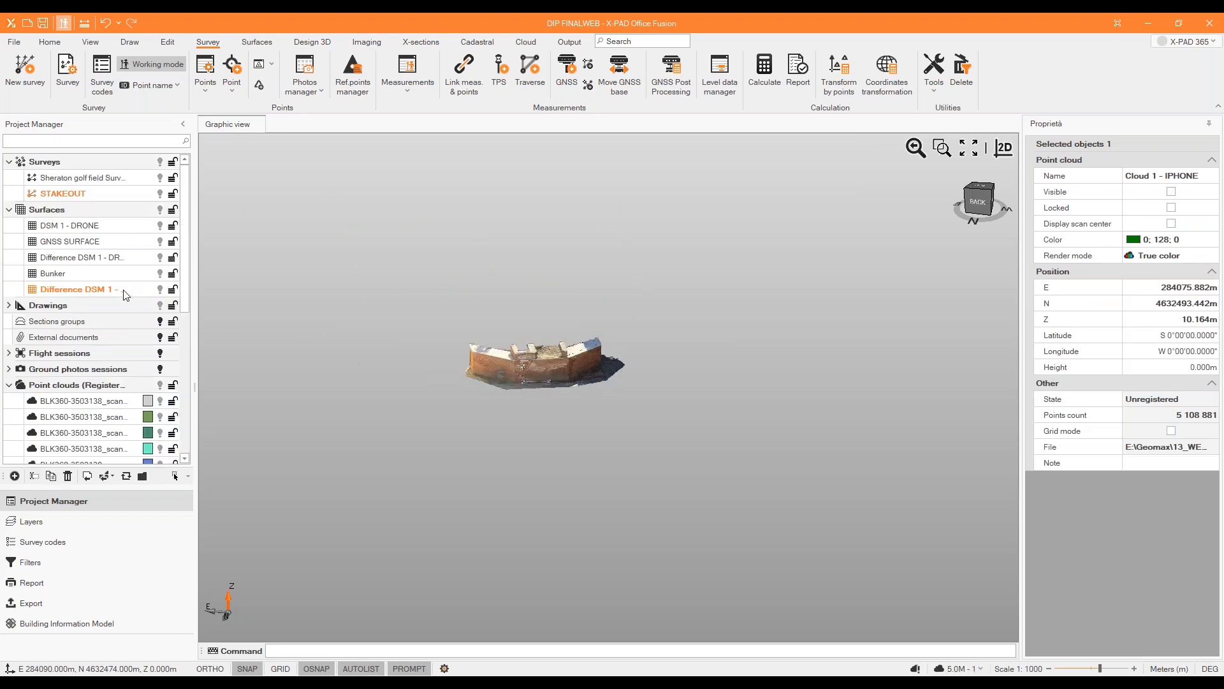
left_click(9, 306)
left_click(160, 369)
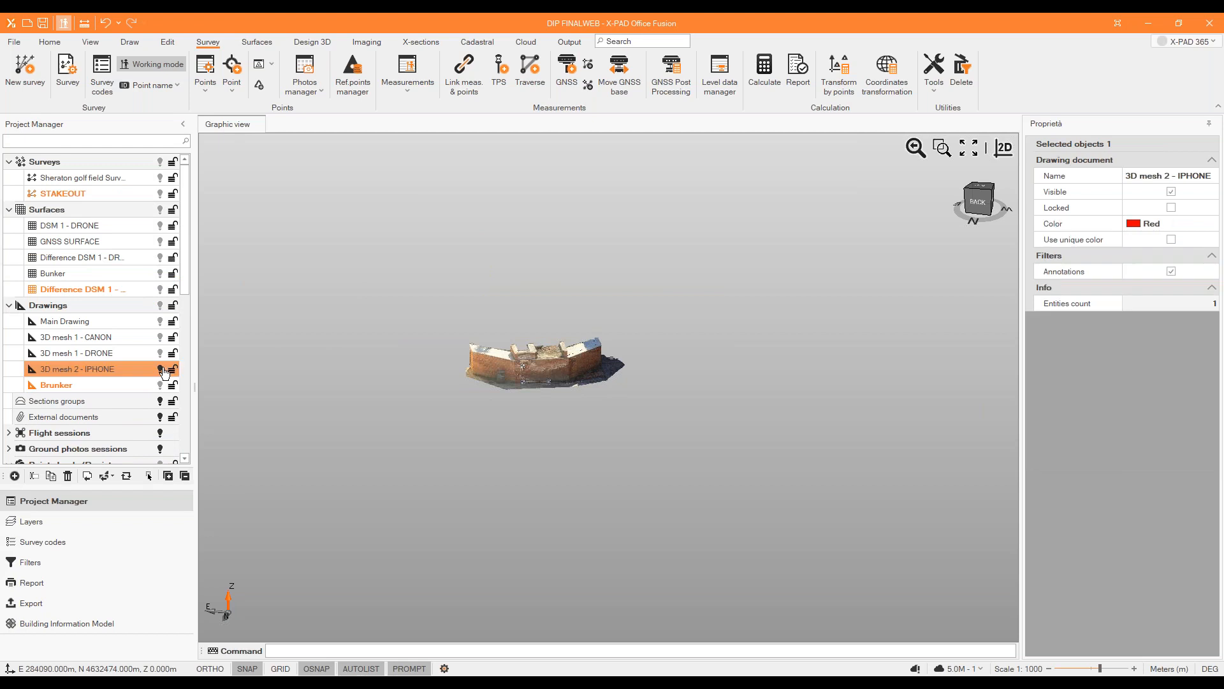
left_click(160, 370)
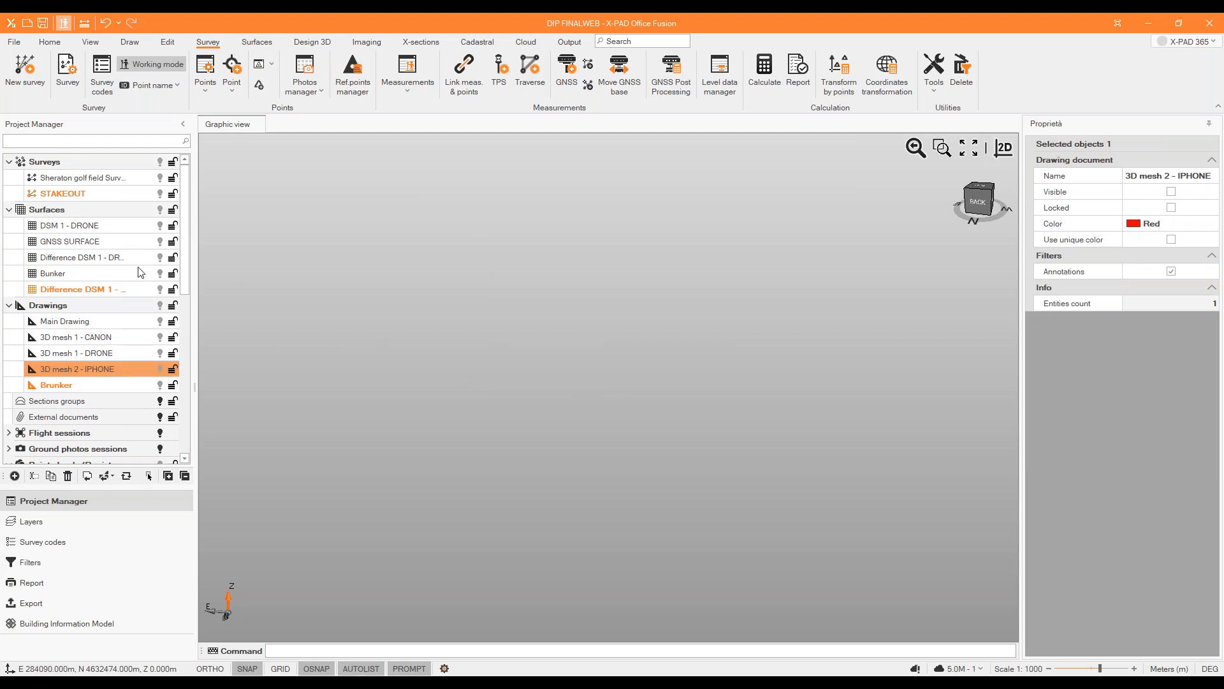
Import the BIM model hotel.ifc from the computer's F: drive with the default import options.
left_click(50, 42)
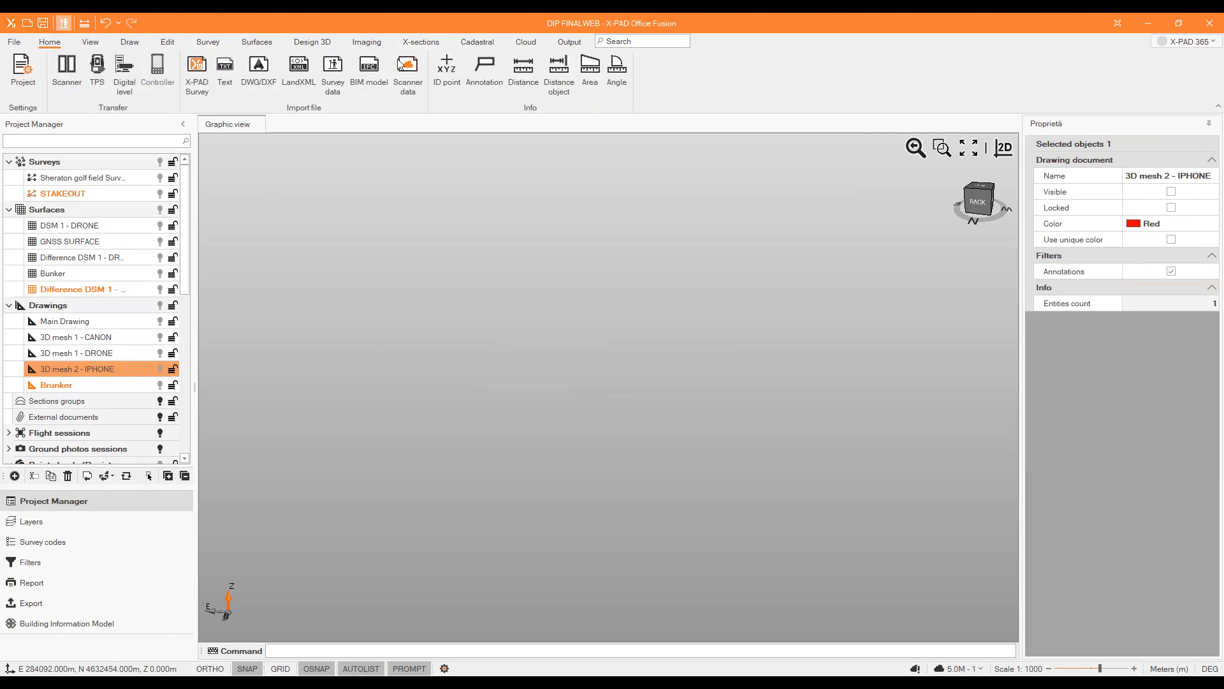
left_click(369, 70)
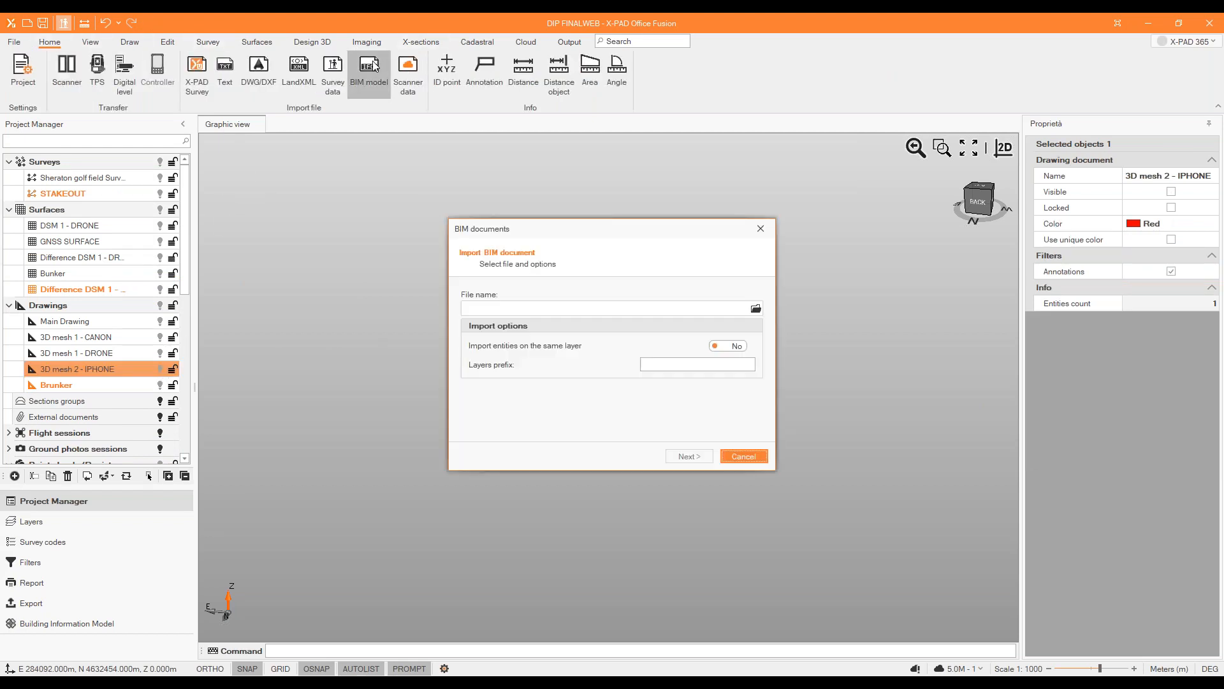
left_click(756, 308)
left_click(598, 267)
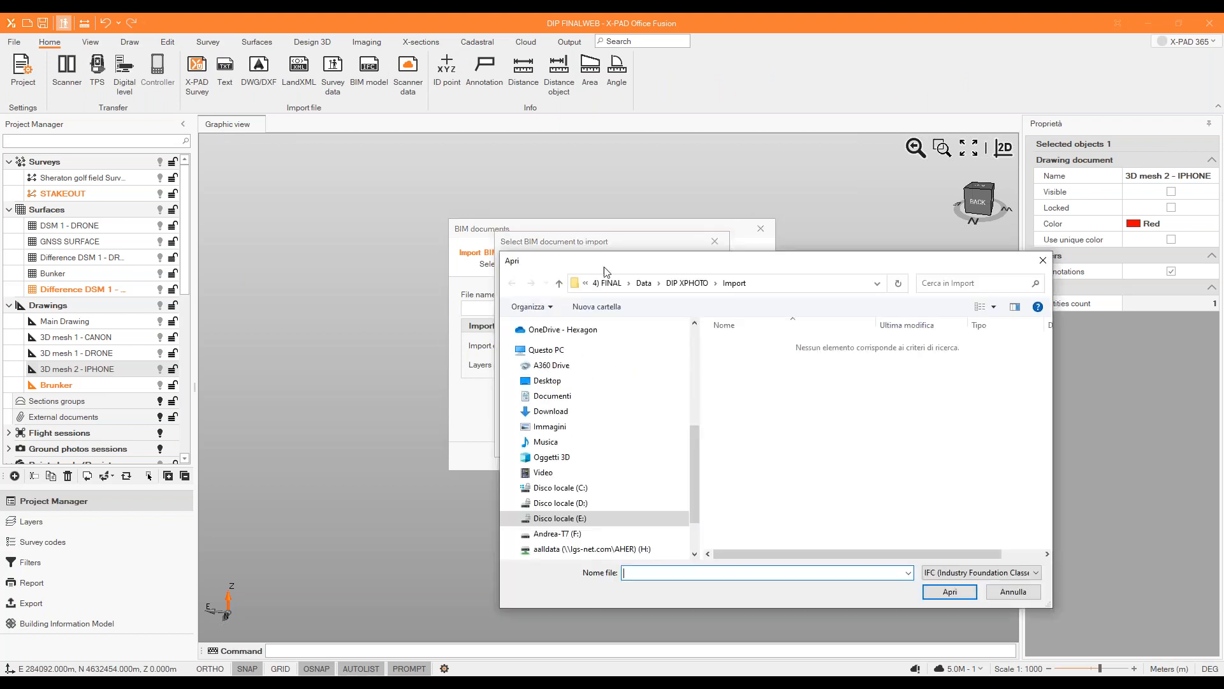
left_click(558, 534)
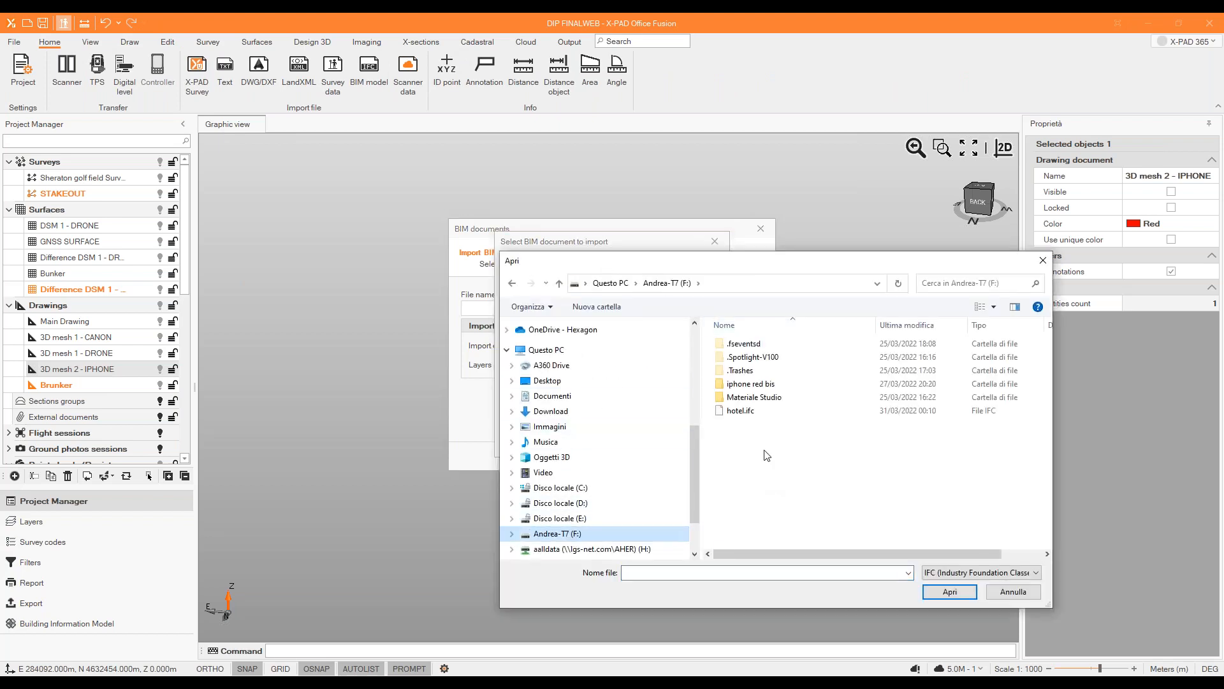
left_click(741, 410)
left_click(950, 592)
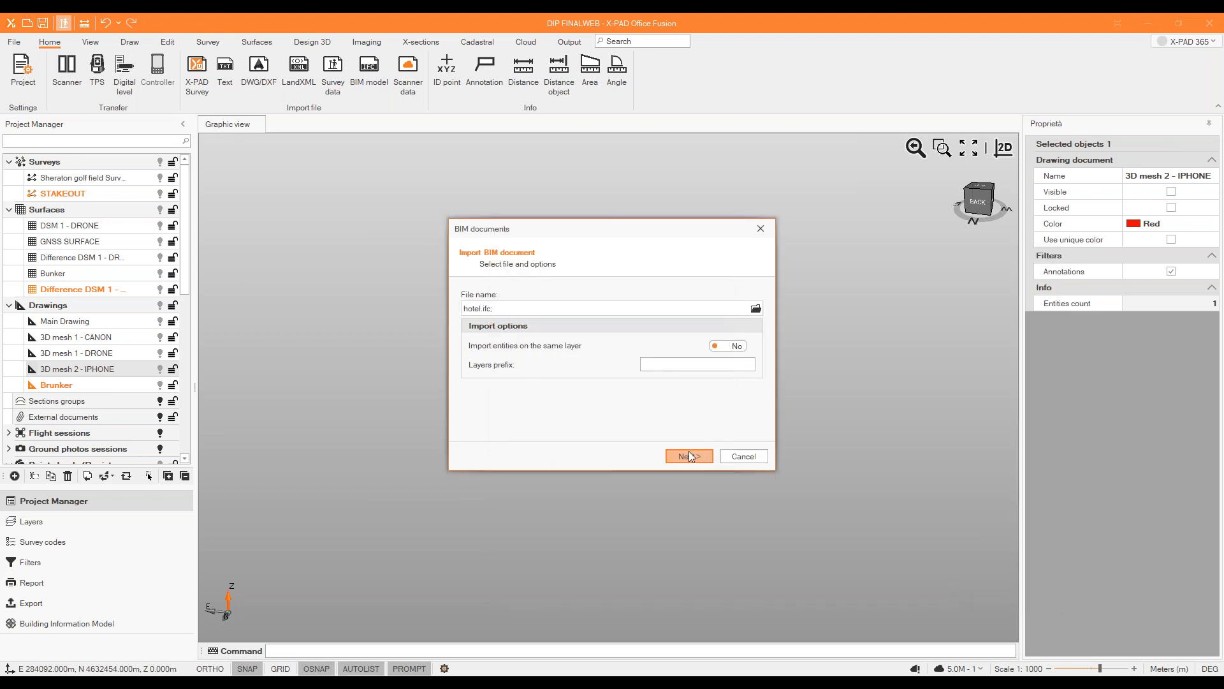
left_click(690, 456)
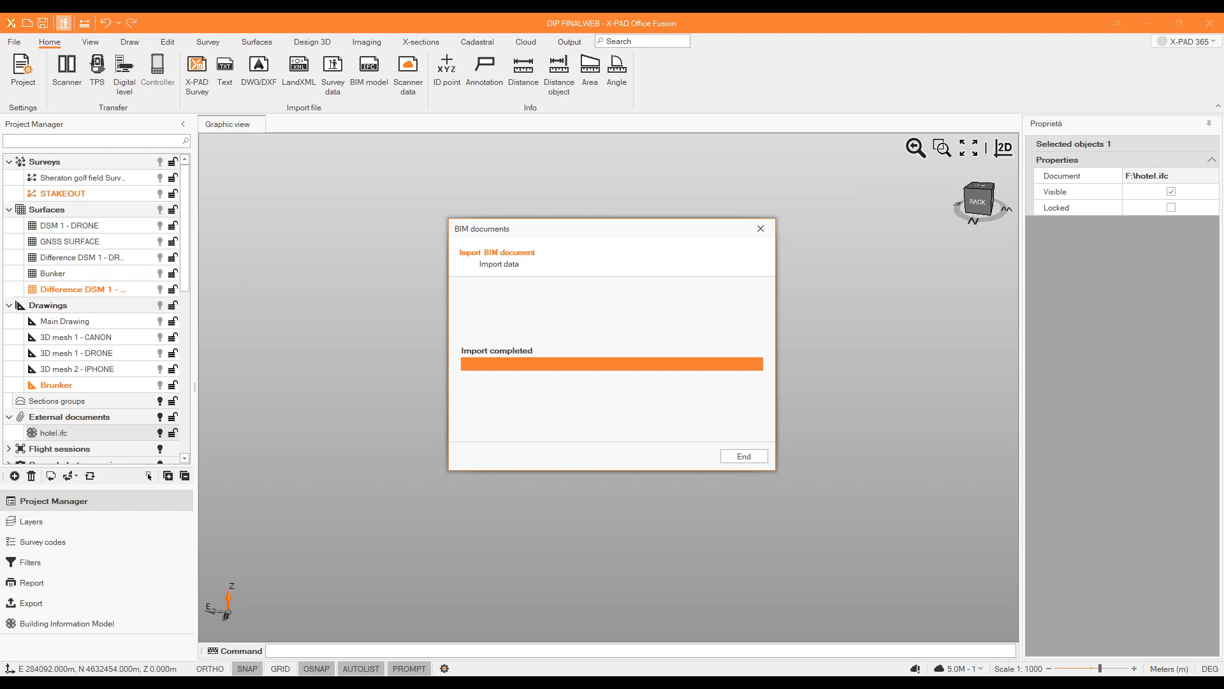
left_click(758, 458)
Fit the imported hotel model to the view and inspect its facade from both sides.
left_click(963, 147)
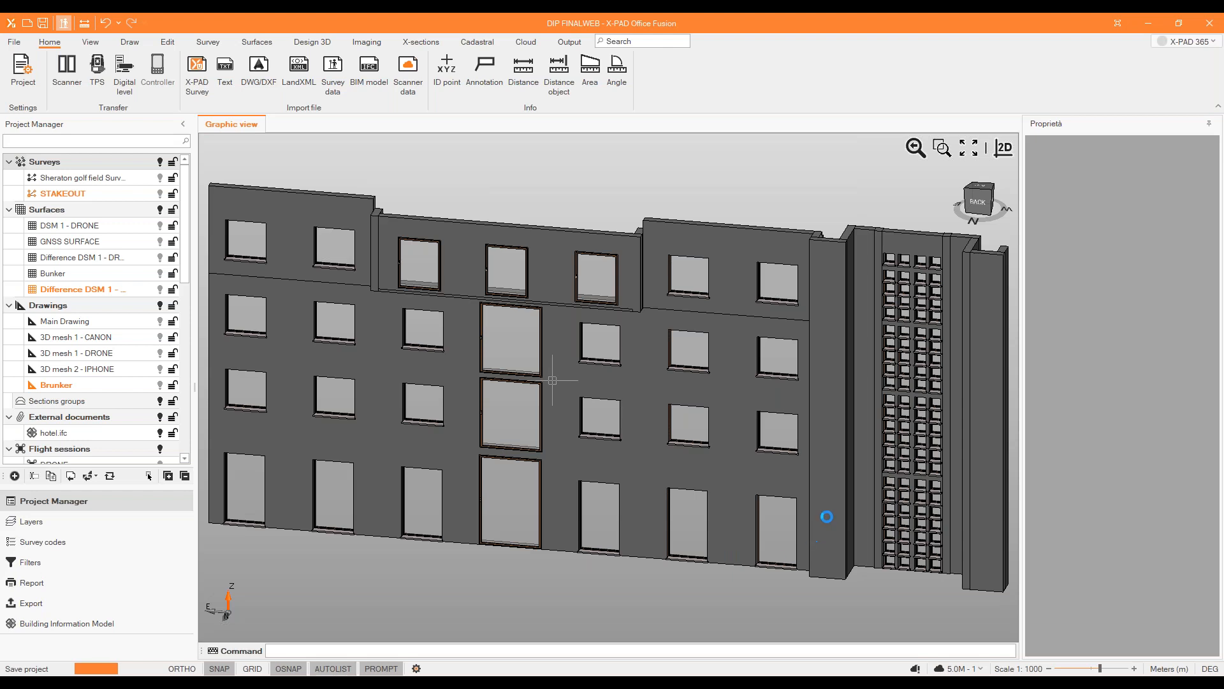
scroll(610, 357, "down", 2)
middle_click_drag(913, 366, 664, 344)
scroll(664, 340, "down", 2)
left_click_drag(879, 245, 399, 466)
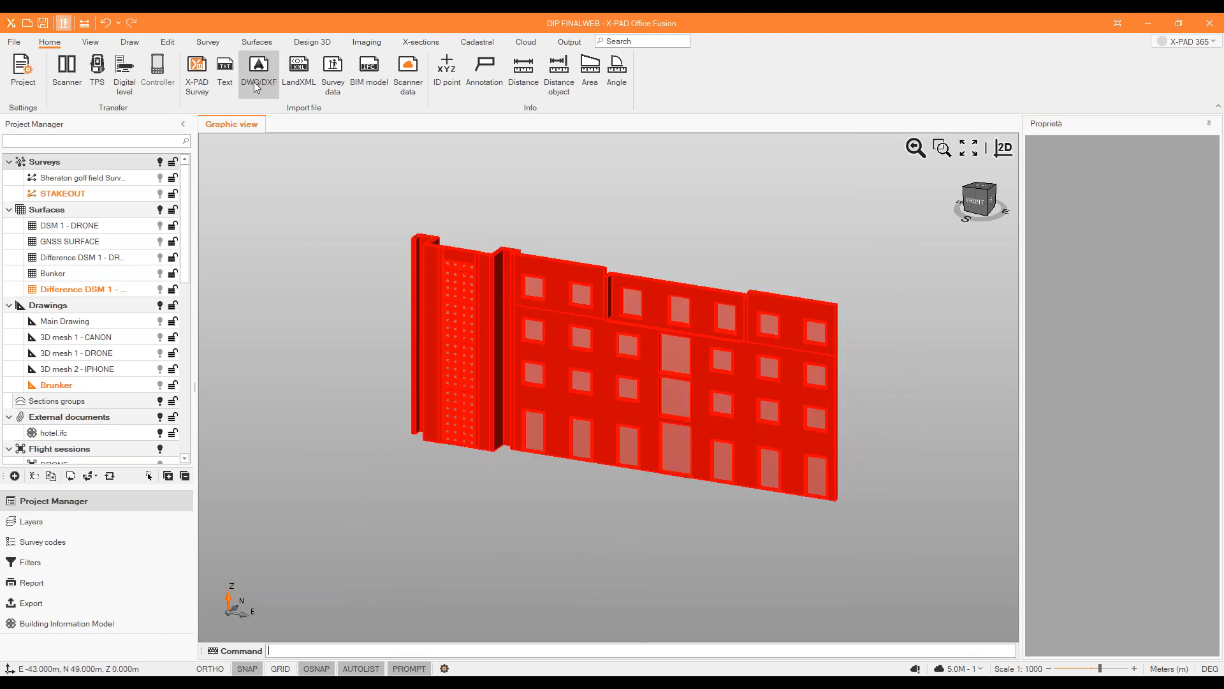
left_click(131, 43)
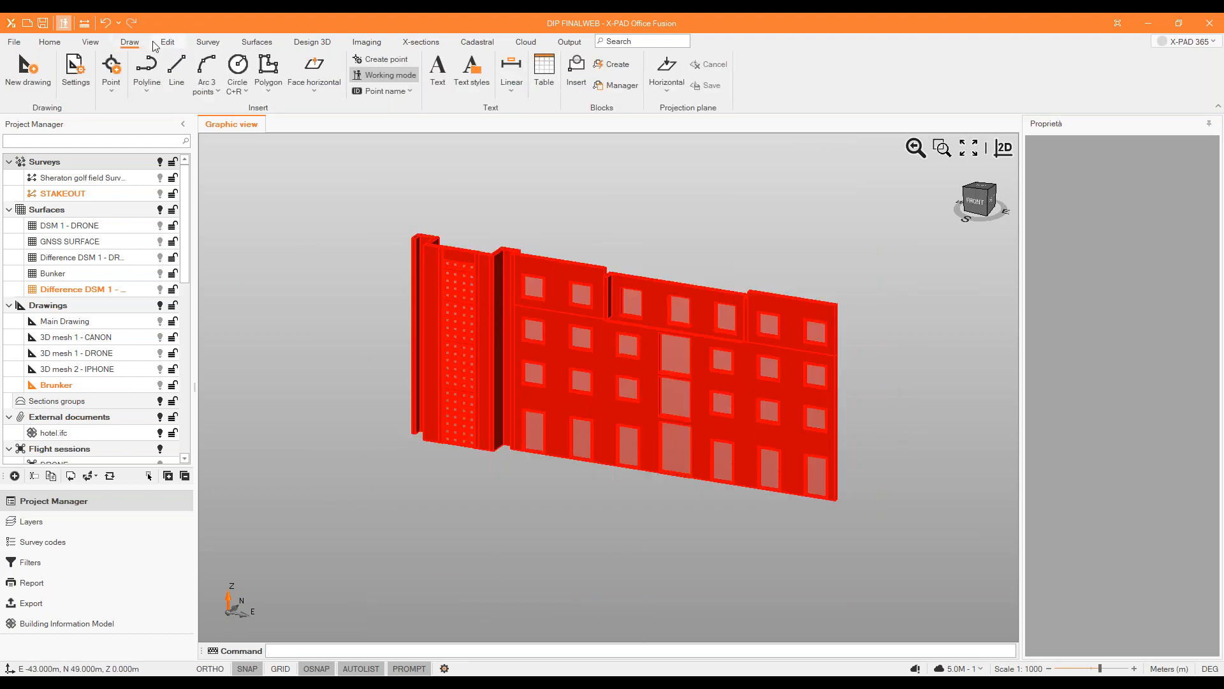
left_click(167, 42)
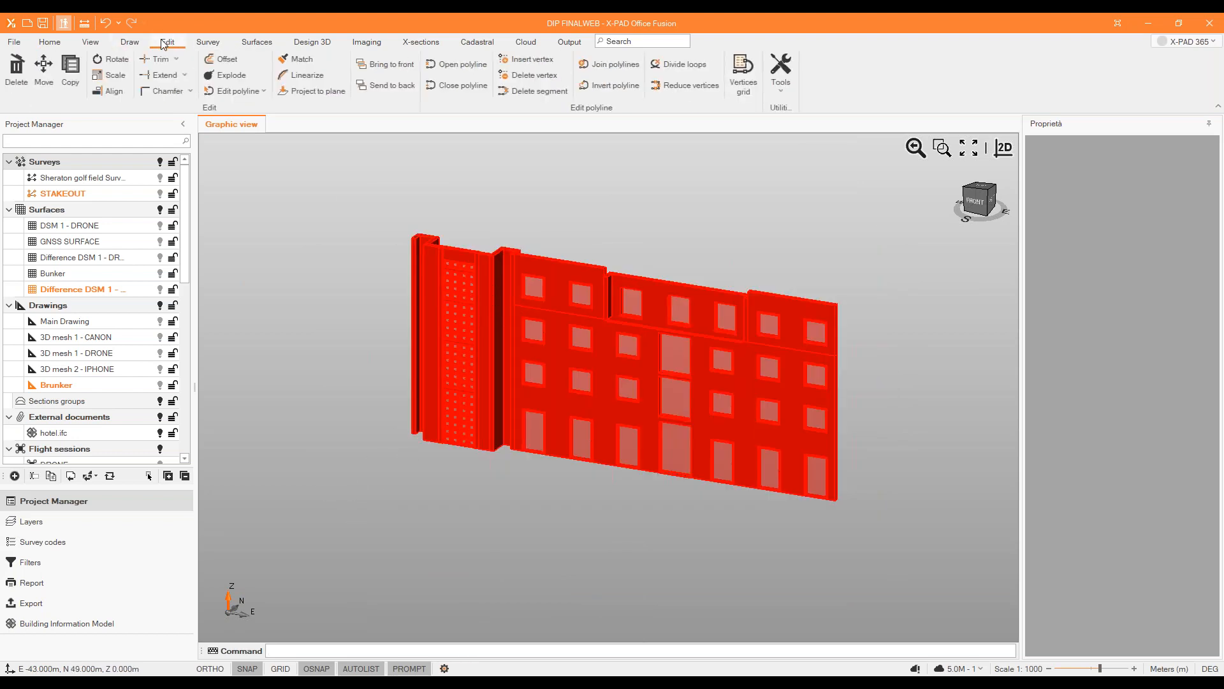
left_click(44, 69)
scroll(410, 454, "up", 5)
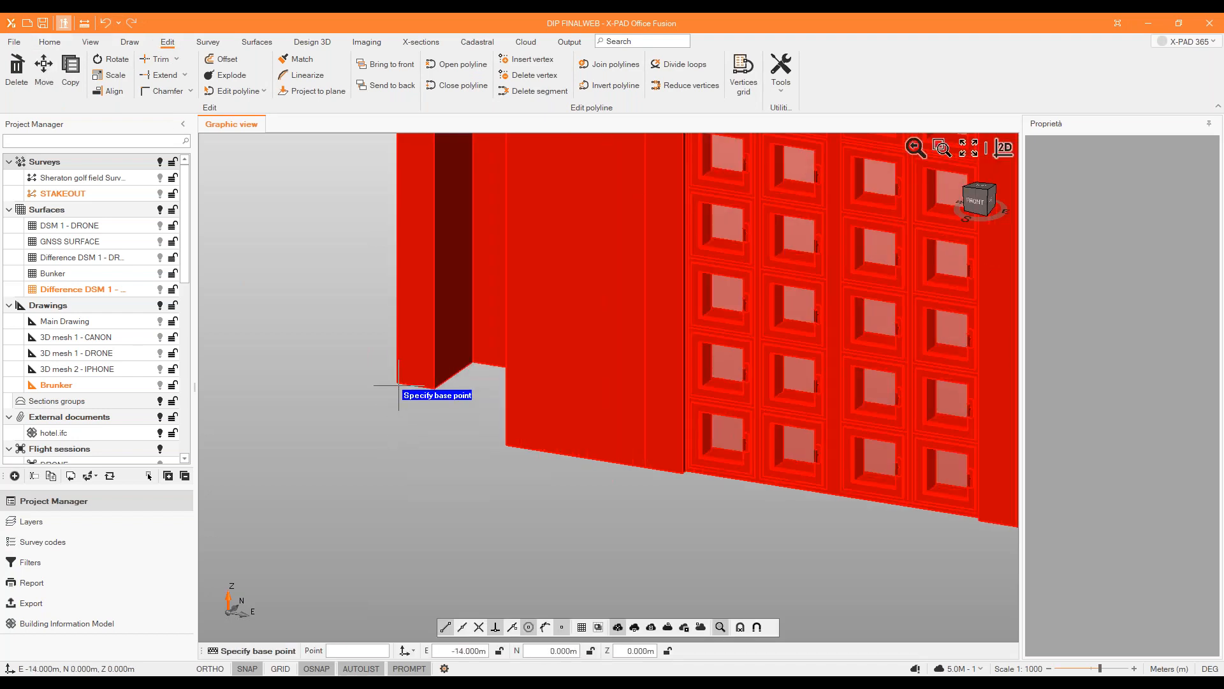
left_click(397, 383)
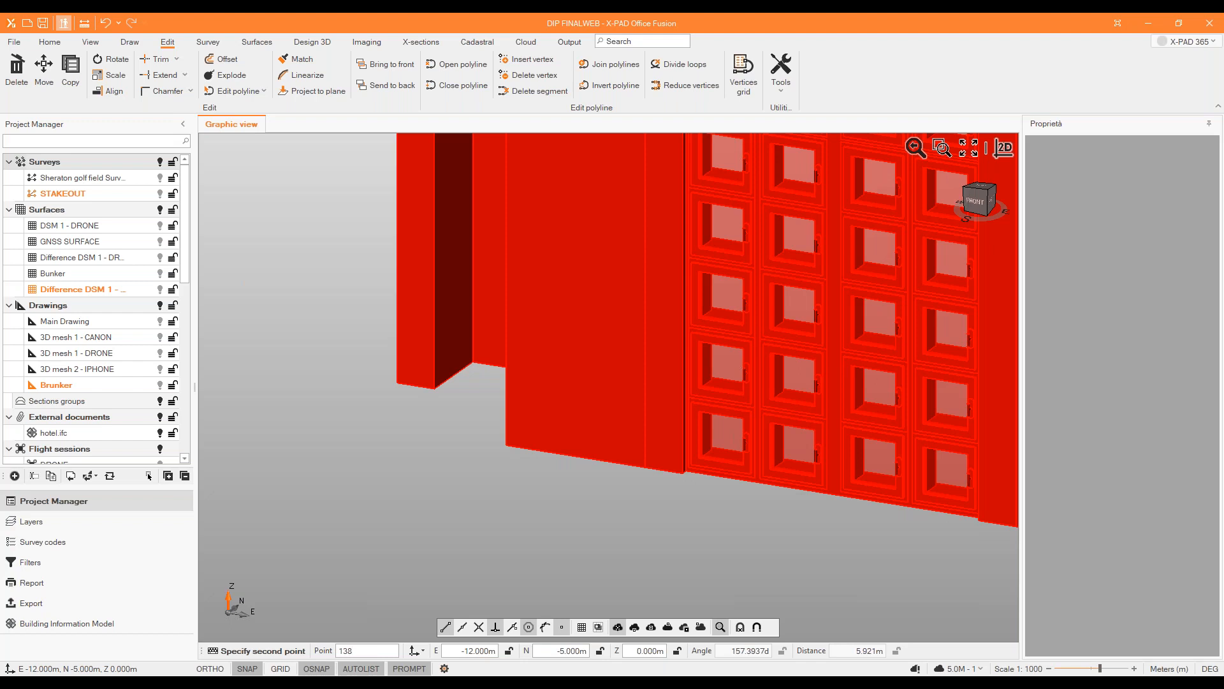
left_click(44, 68)
key("Escape")
Hide the hotel.ifc model and show the Sheraton golf field survey as the current survey, fitted to the view.
scroll(350, 230, "down", 8)
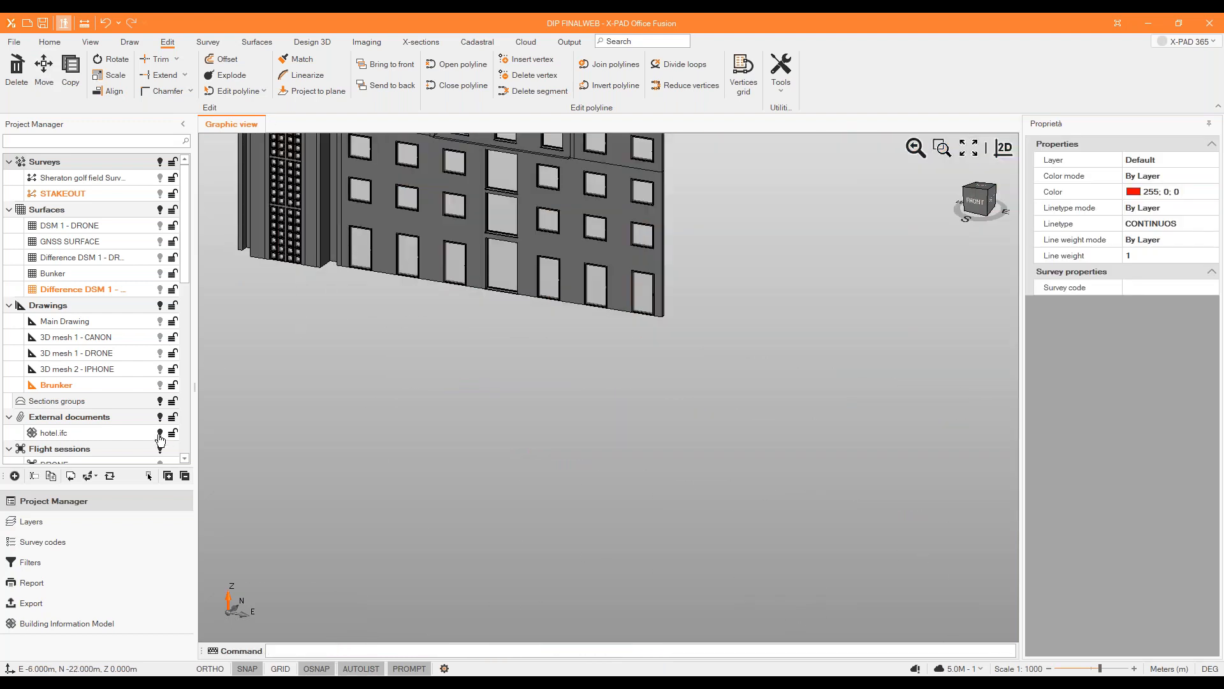
left_click(160, 433)
left_click(163, 180)
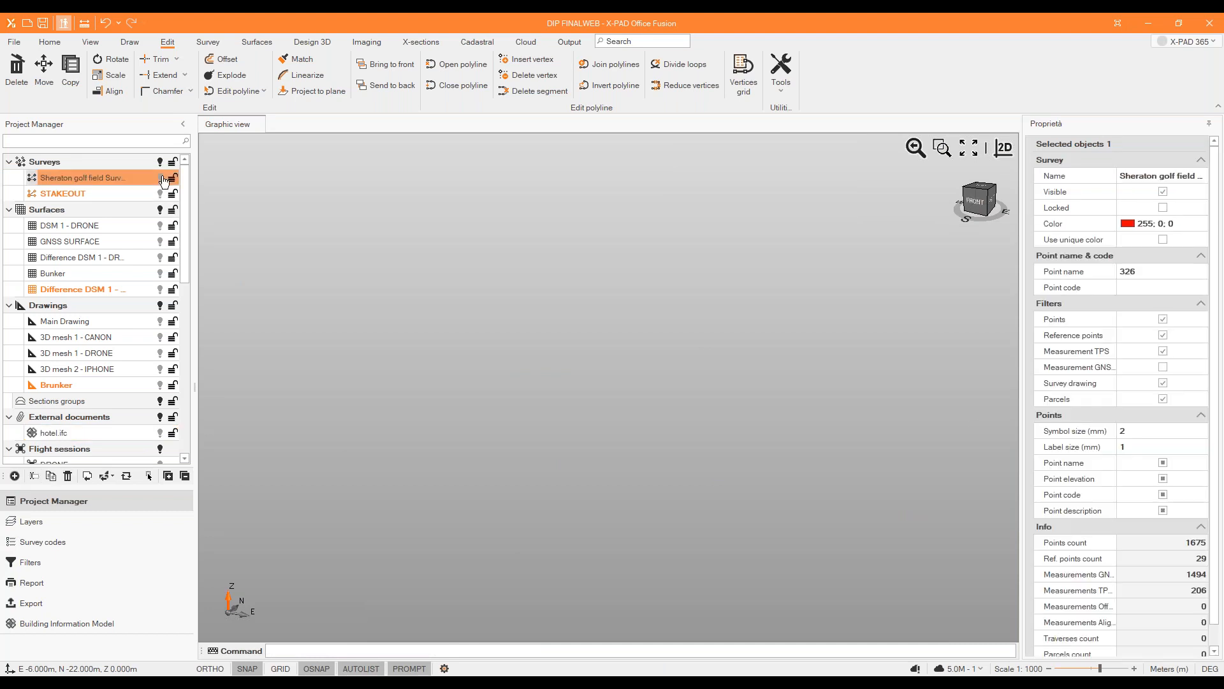
double_click(125, 177)
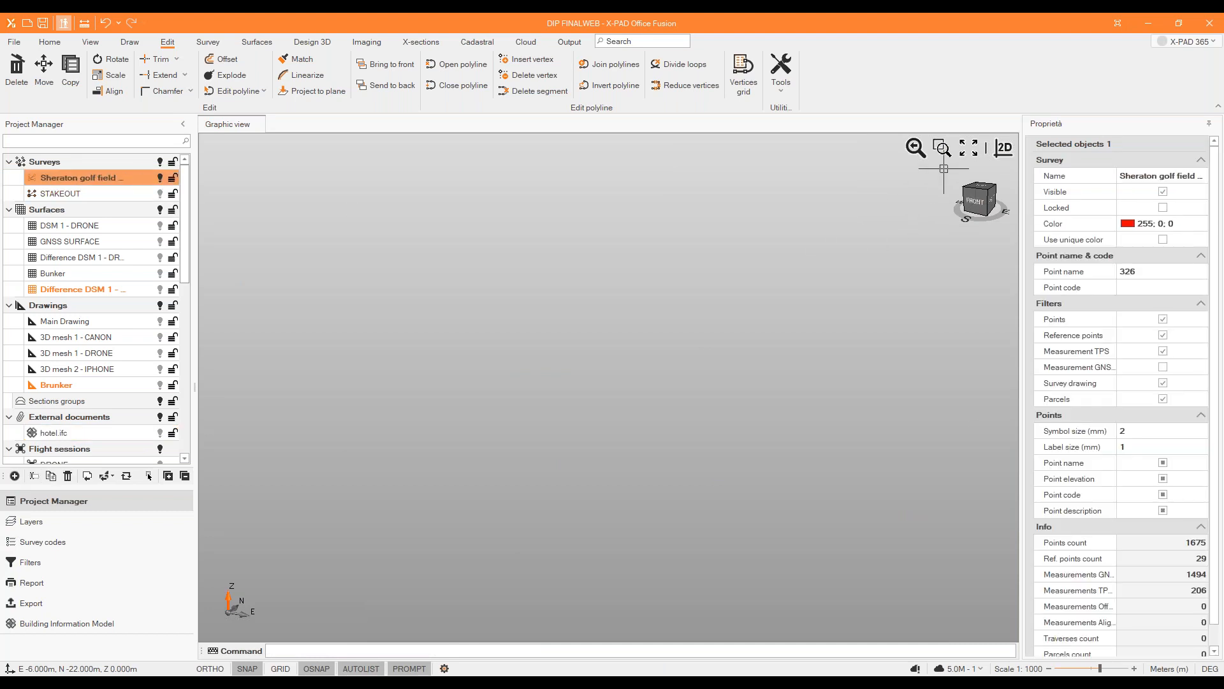
left_click(962, 157)
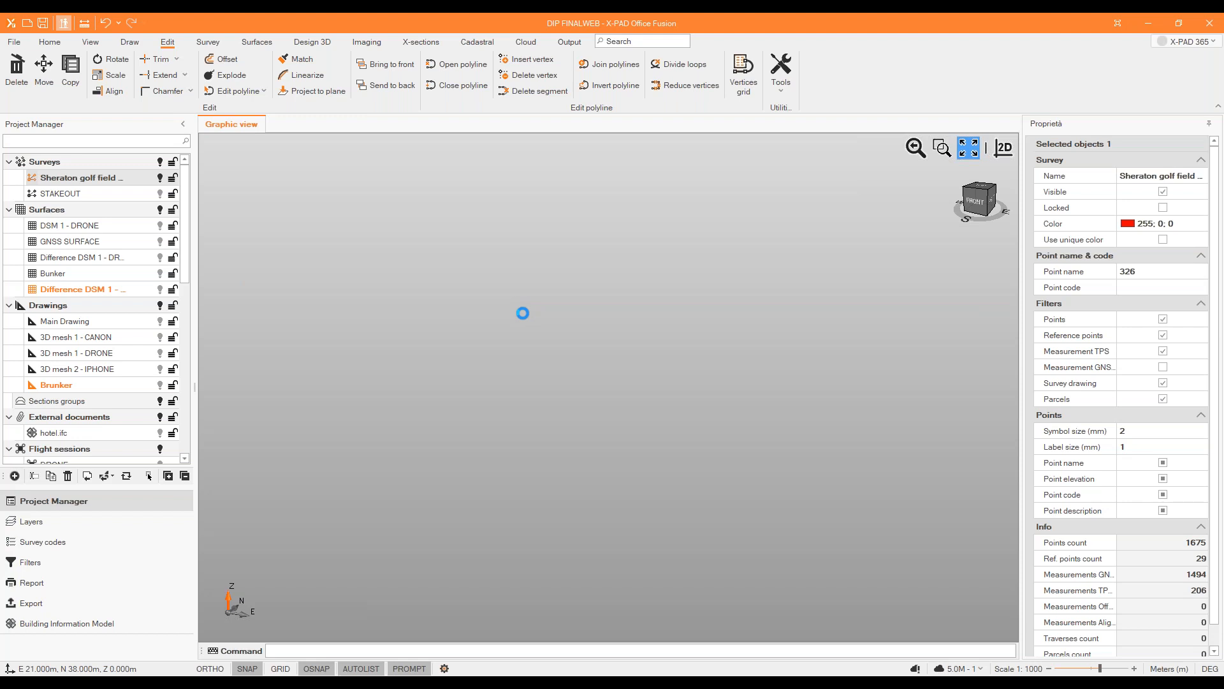
middle_click_drag(426, 390, 380, 415)
scroll(523, 472, "up", 5)
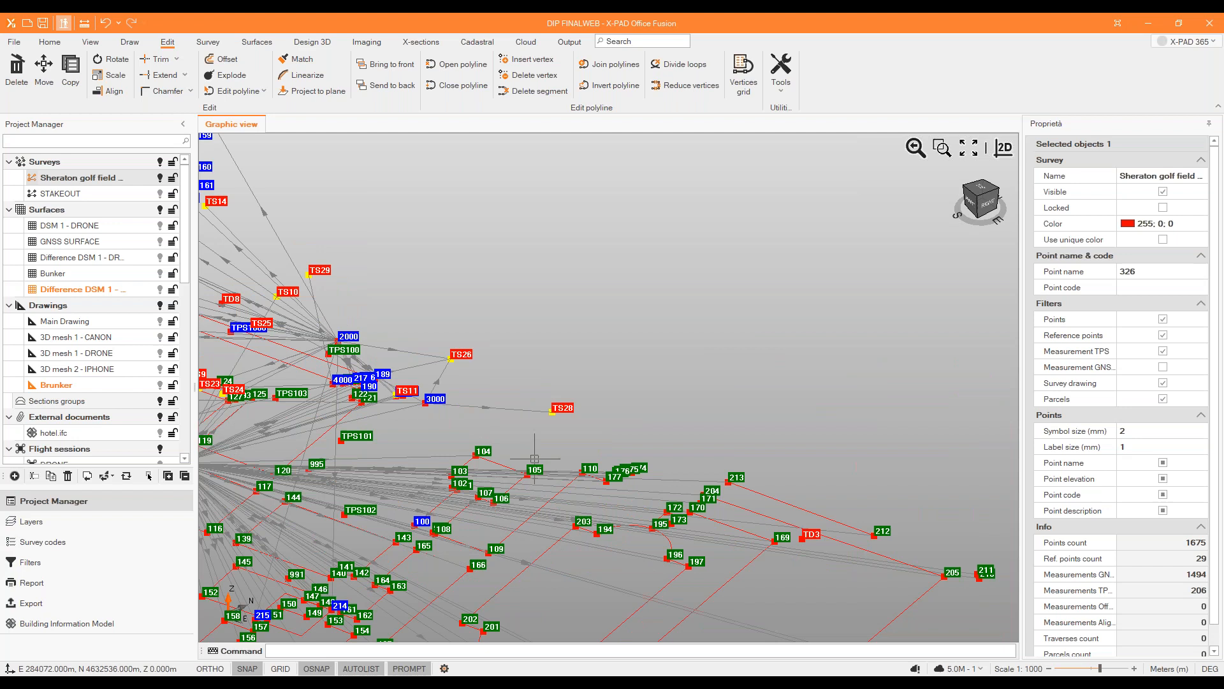
Hide the Sheraton golf field survey, show the hotel.ifc model again and fit it to the view.
scroll(574, 434, "up", 2)
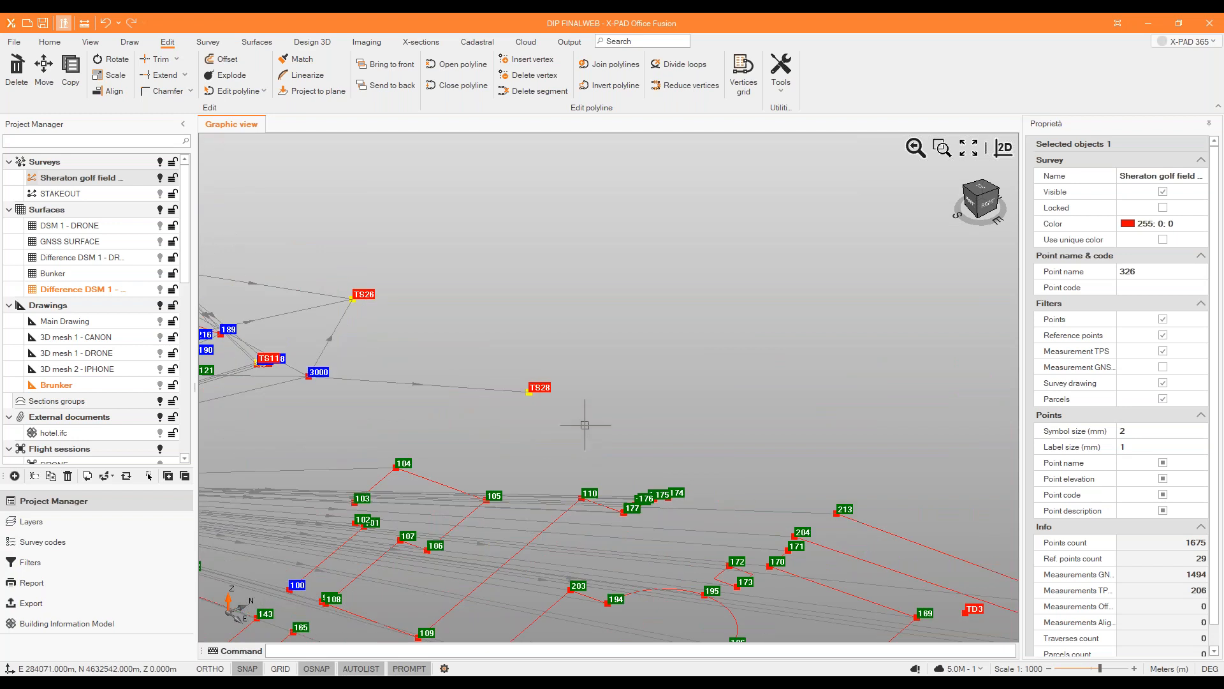
left_click(160, 179)
left_click(160, 434)
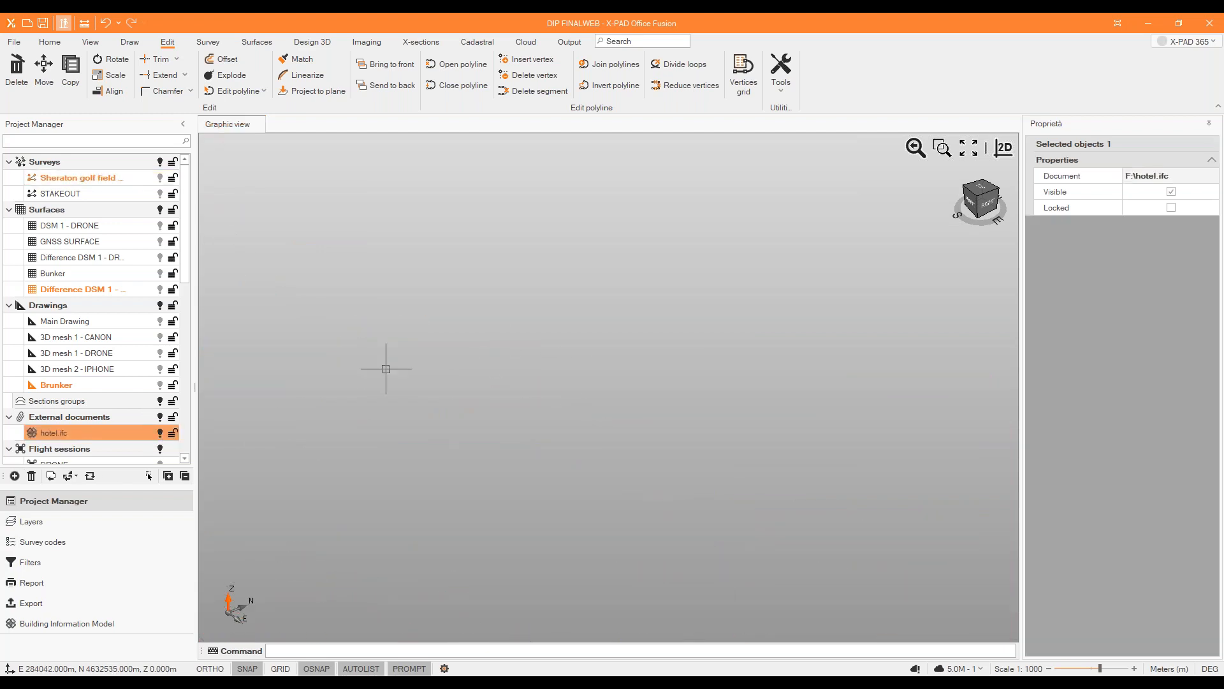
left_click(968, 148)
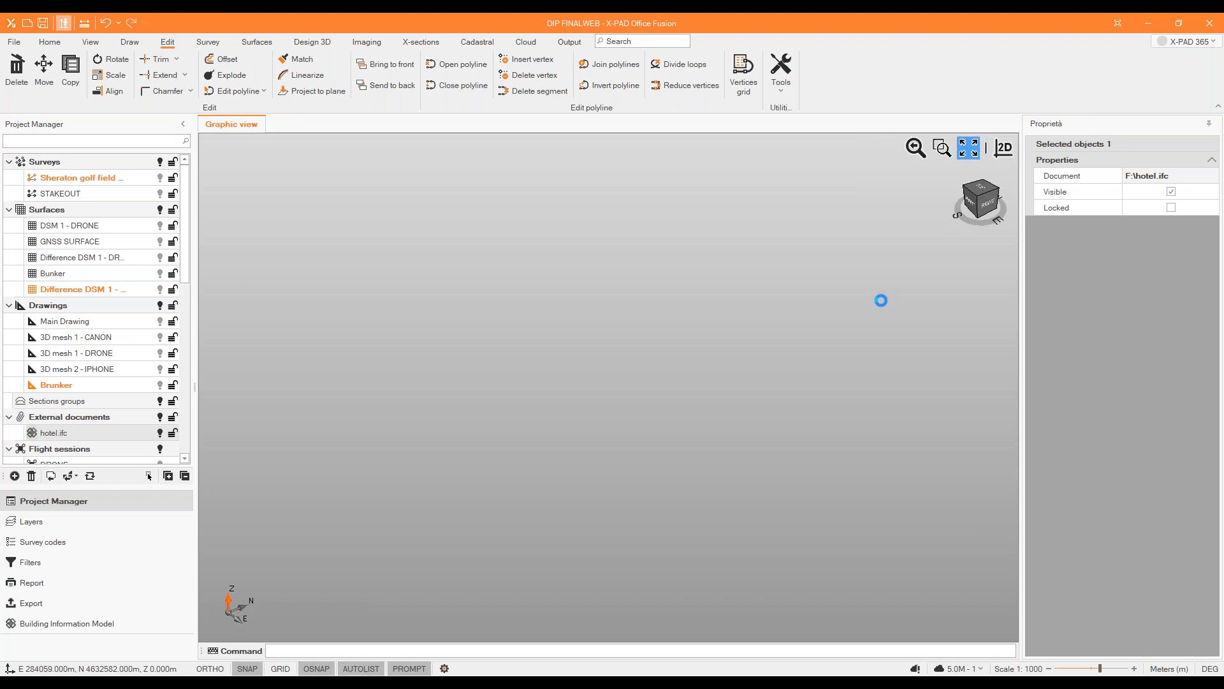
Move the whole hotel model from the tower's lower outer corner to survey point TS28 and fit it to the view.
scroll(784, 290, "down", 2)
left_click_drag(803, 200, 488, 534)
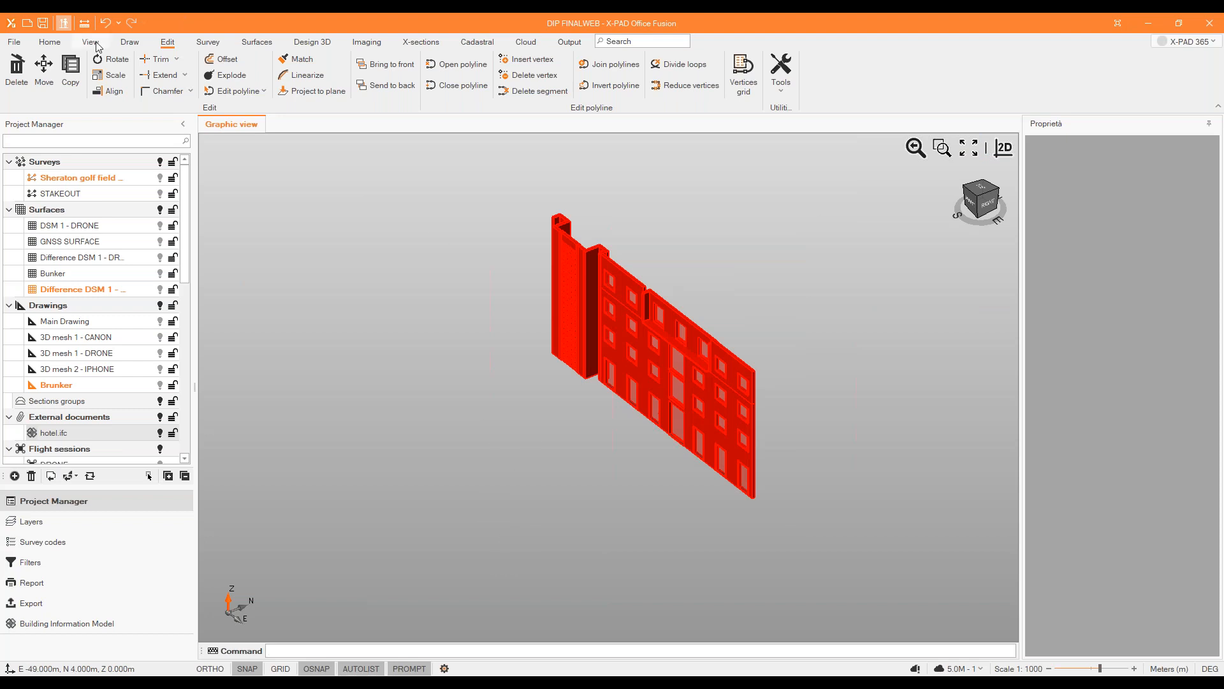
left_click(43, 67)
scroll(547, 344, "up", 5)
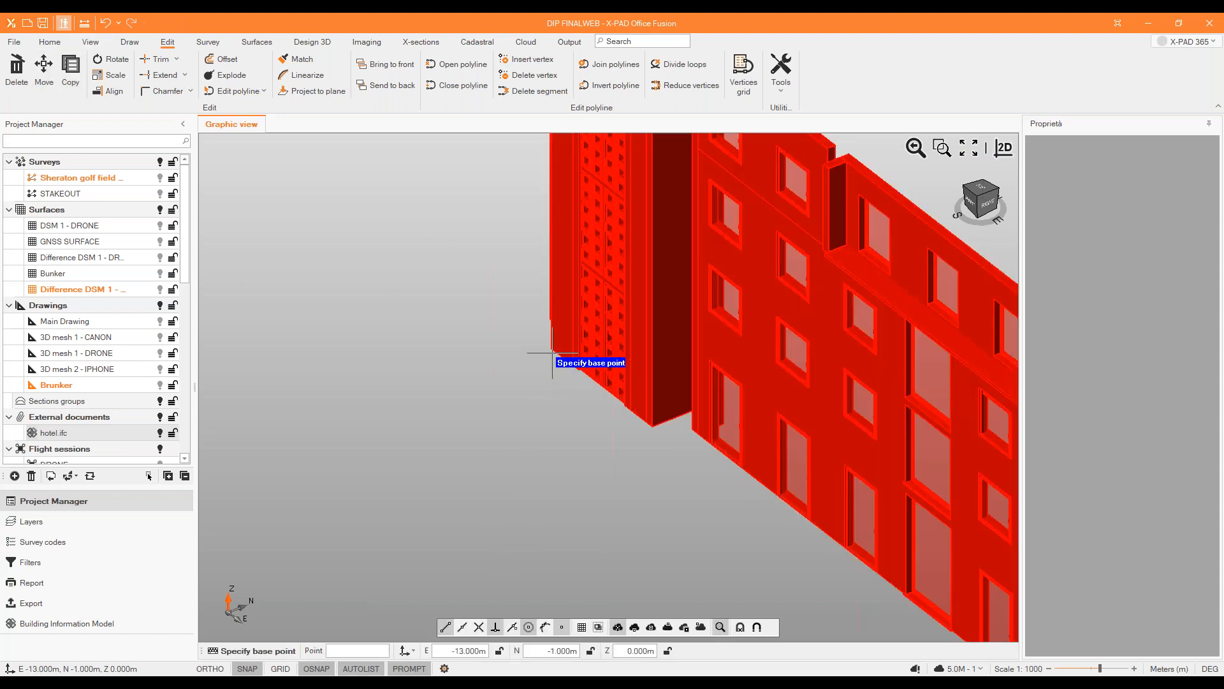
left_click(547, 342)
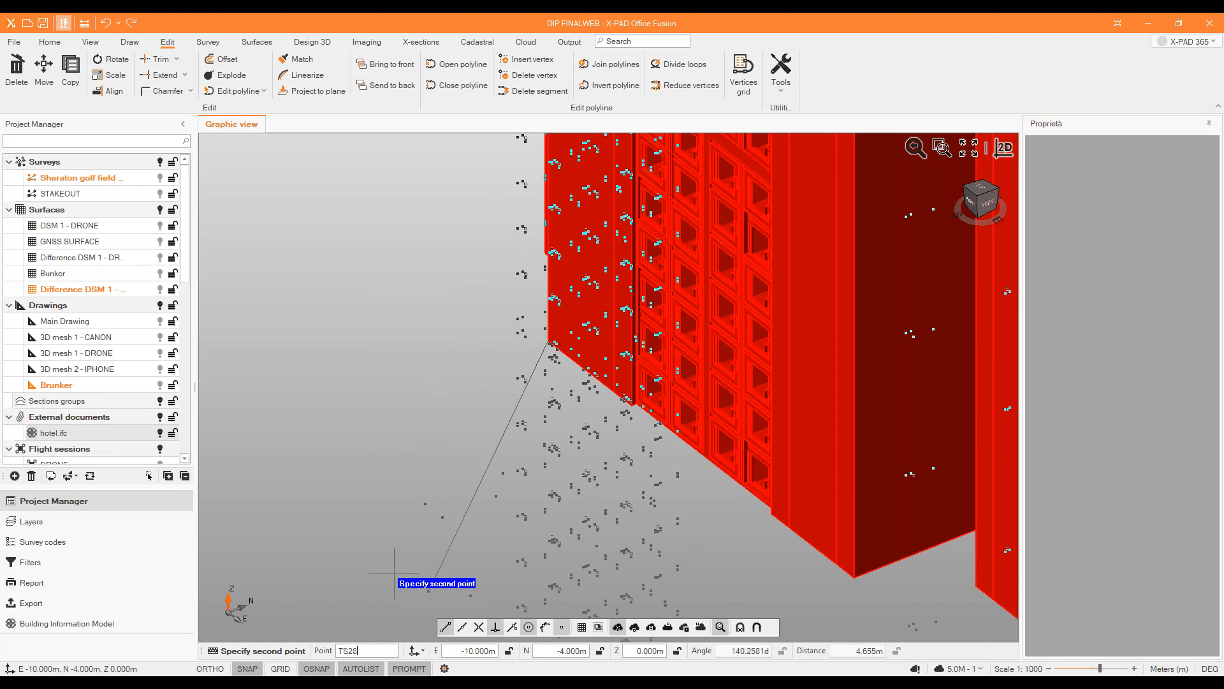
left_click(394, 573)
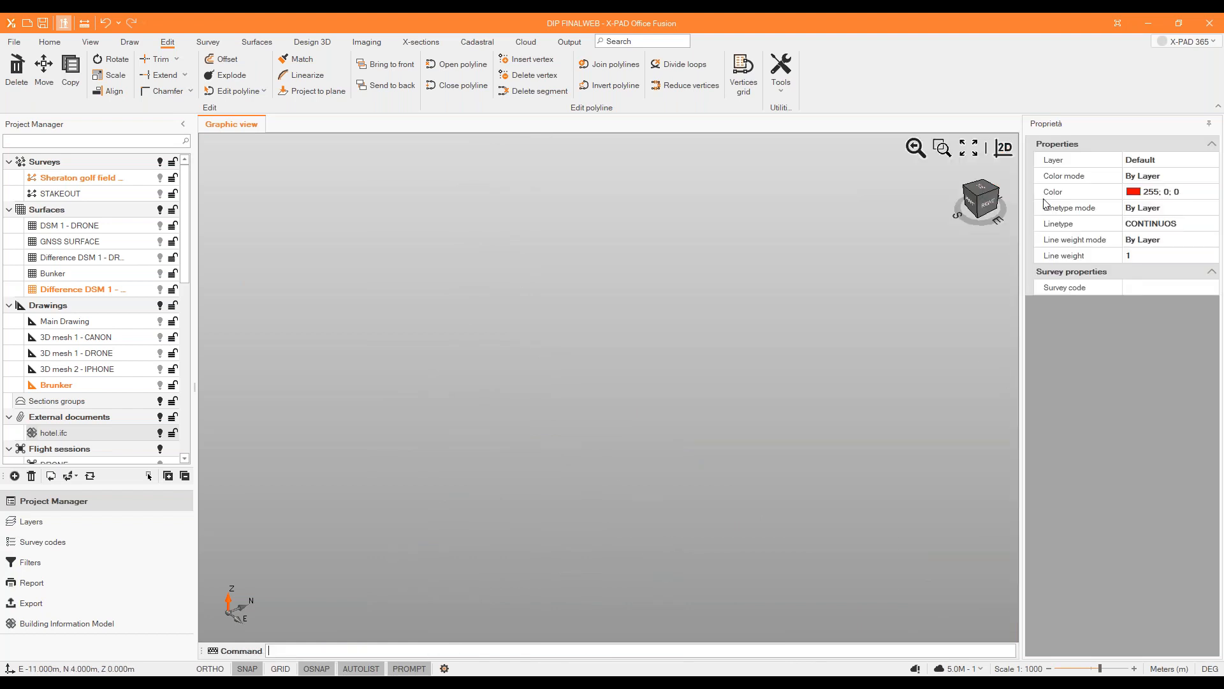
left_click(977, 156)
Show the Sheraton golf field survey and check the moved hotel model's position against the survey points.
left_click(160, 179)
scroll(526, 302, "down", 3)
scroll(587, 390, "down", 6)
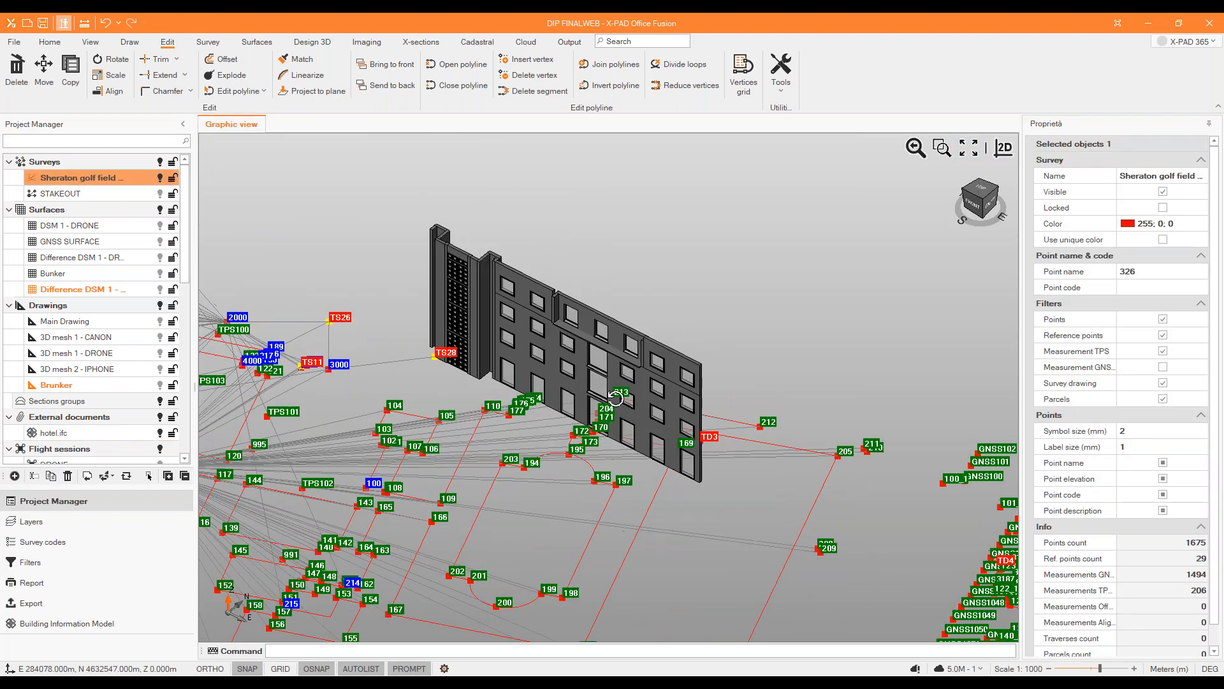
middle_click_drag(333, 219, 397, 206)
scroll(294, 267, "up", 2)
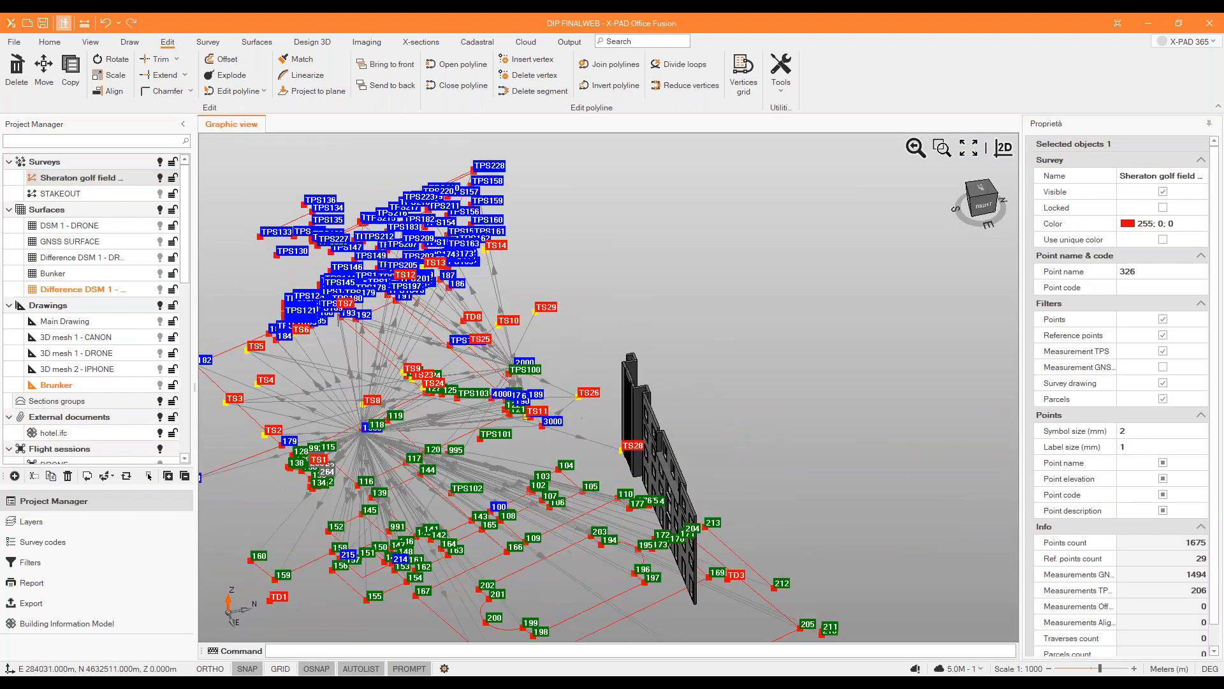
Start Align on the whole hotel model with the survey displayed, setting source point #1 at the tower's lower inner corner.
left_click(160, 178)
middle_click_drag(410, 216, 747, 342)
left_click_drag(747, 342, 418, 477)
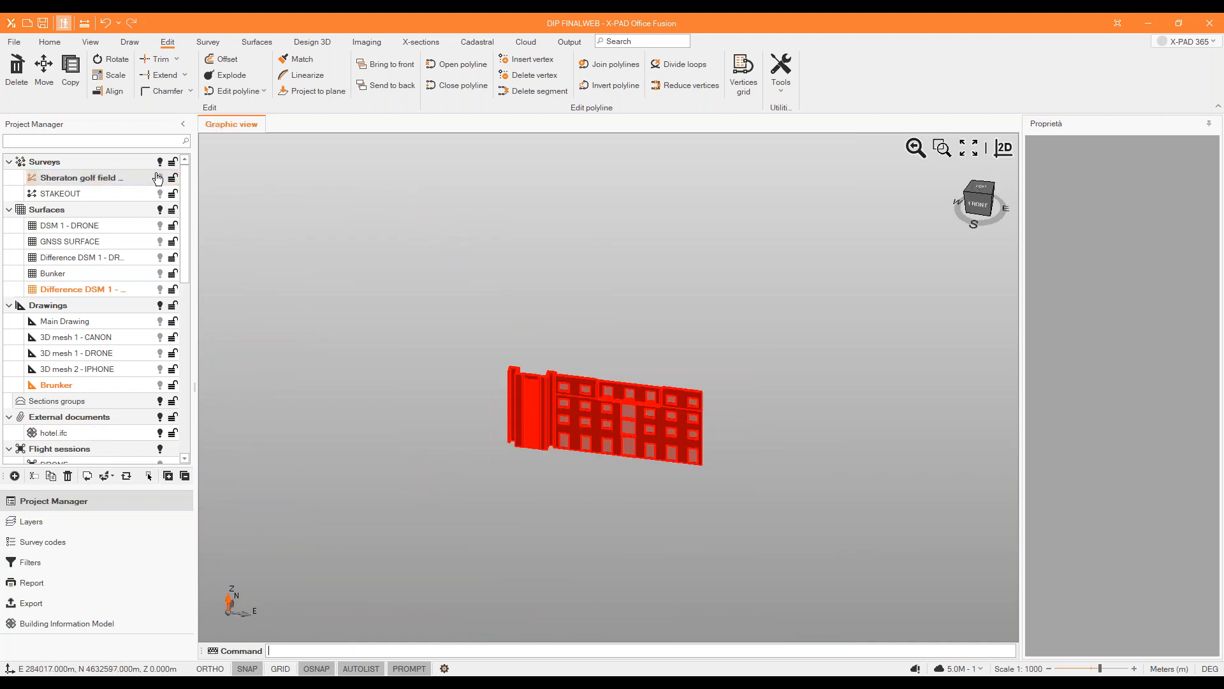
left_click(109, 91)
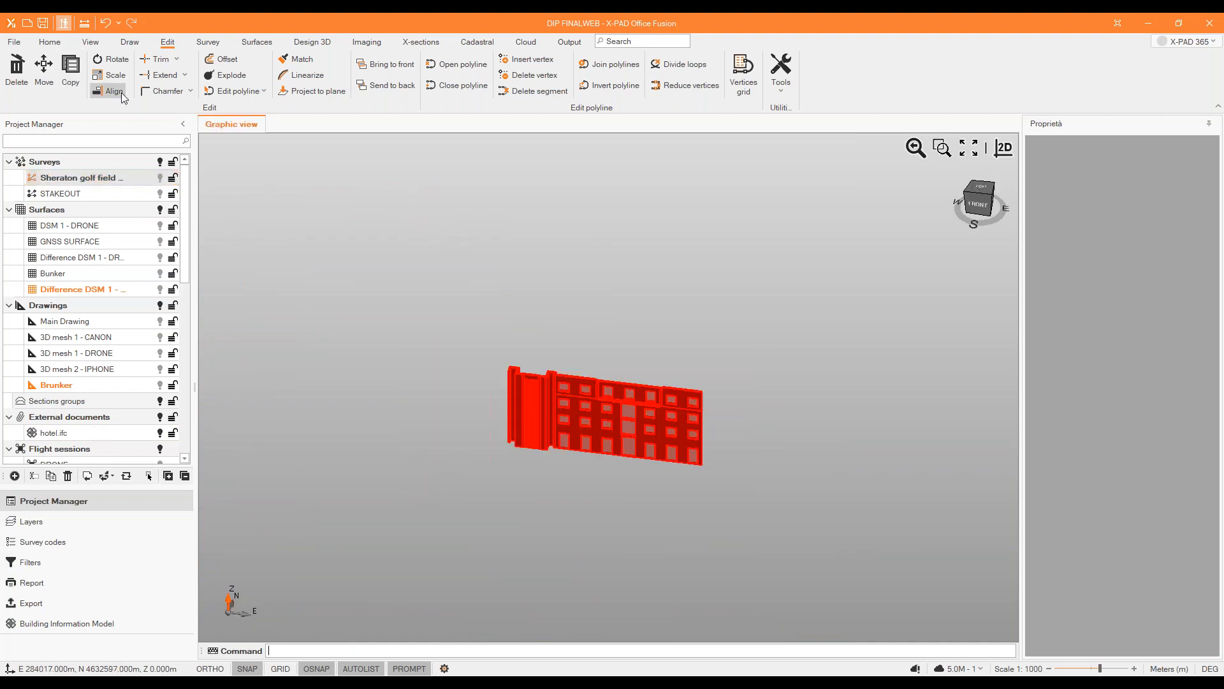
left_click(161, 178)
scroll(625, 448, "up", 6)
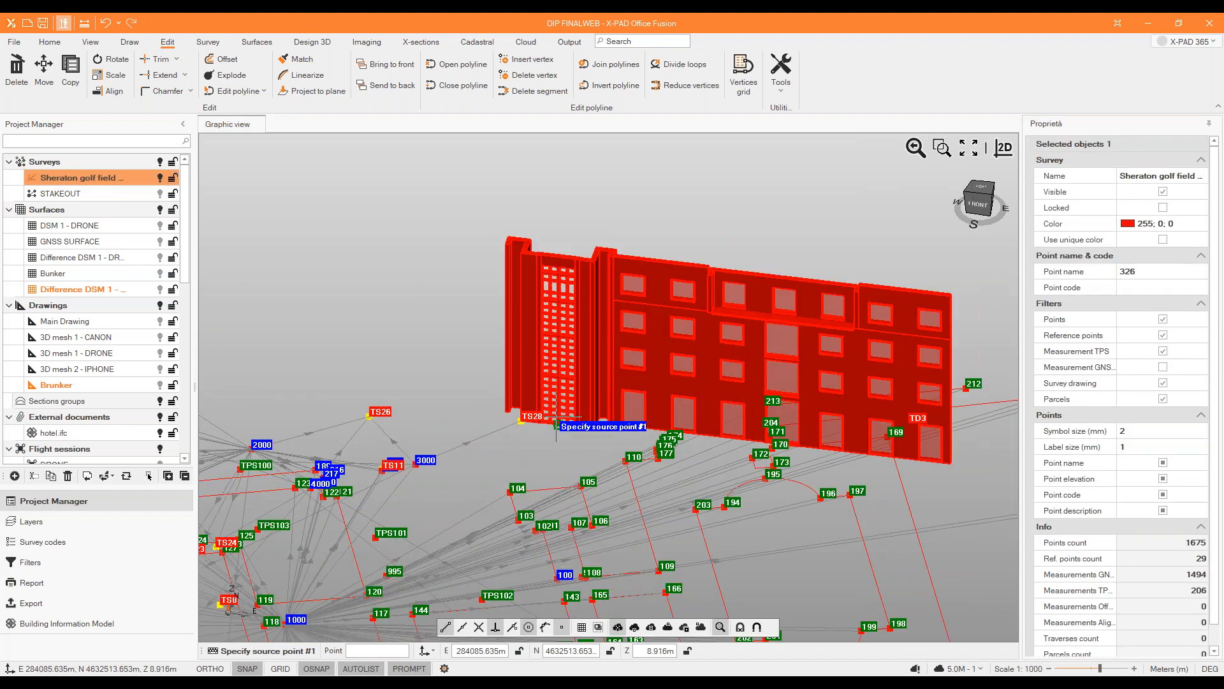
scroll(624, 447, "up", 2)
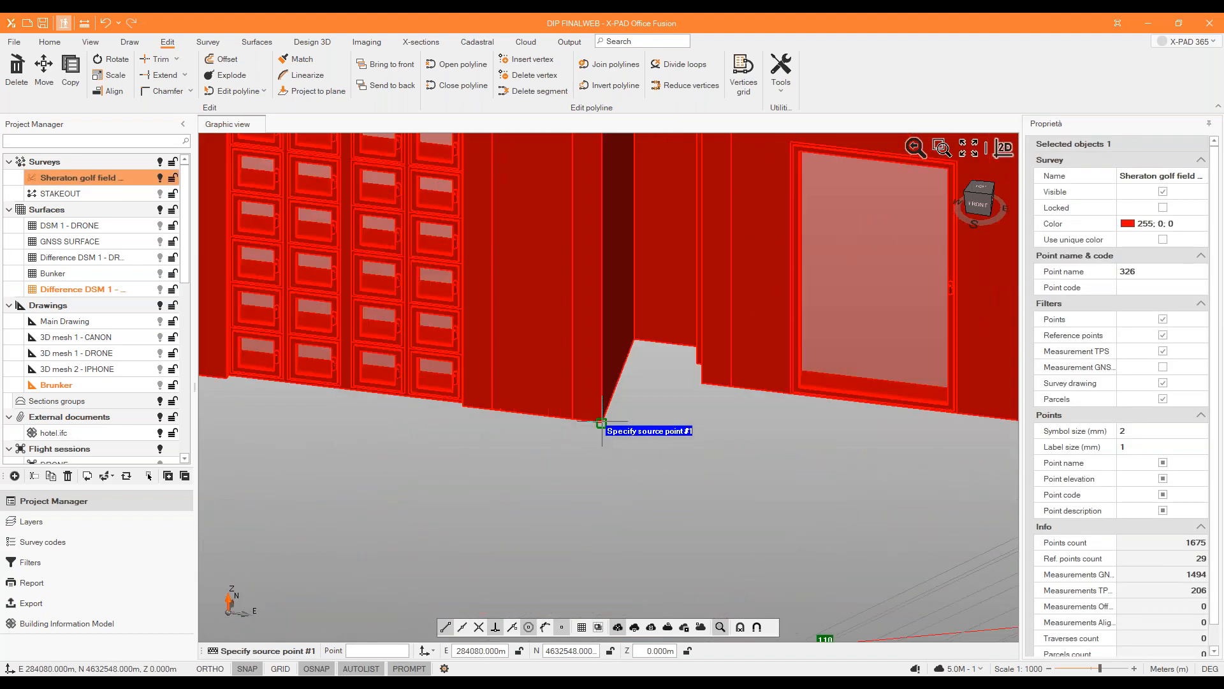
left_click(602, 423)
Set destination point #1 of the alignment at survey point 185.
scroll(612, 415, "down", 6)
middle_click_drag(612, 414, 437, 446)
scroll(543, 350, "up", 5)
scroll(561, 354, "down", 1)
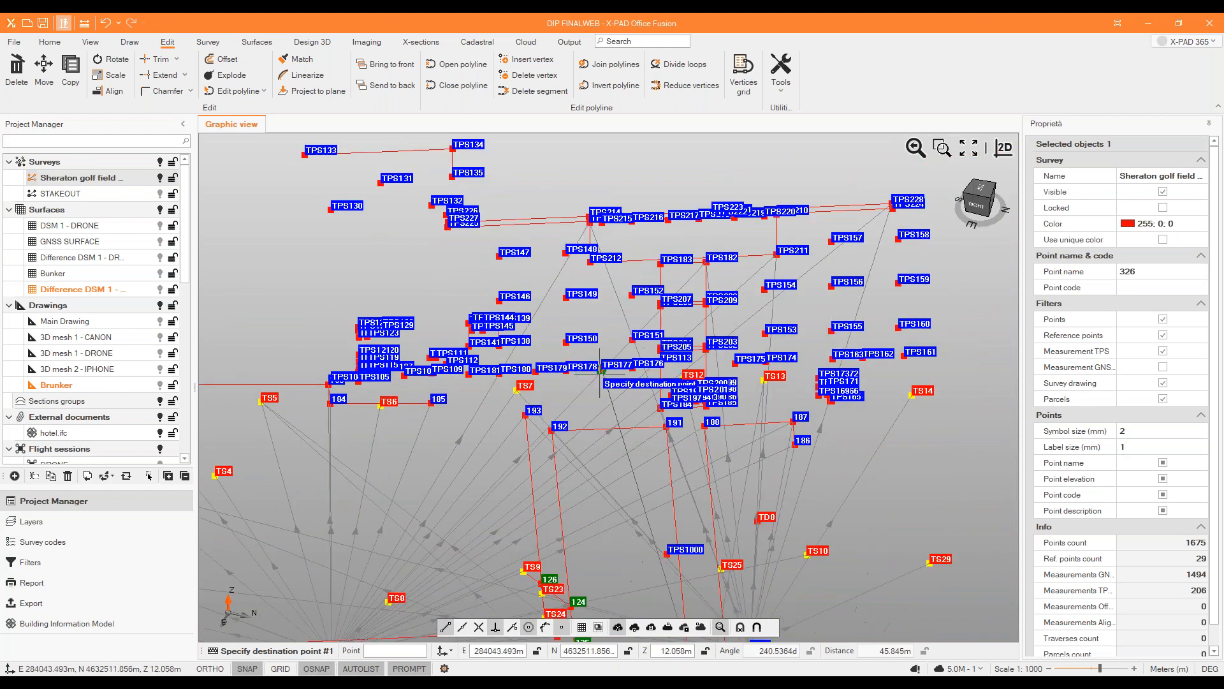
scroll(421, 381, "up", 4)
scroll(480, 391, "down", 2)
scroll(462, 411, "down", 1)
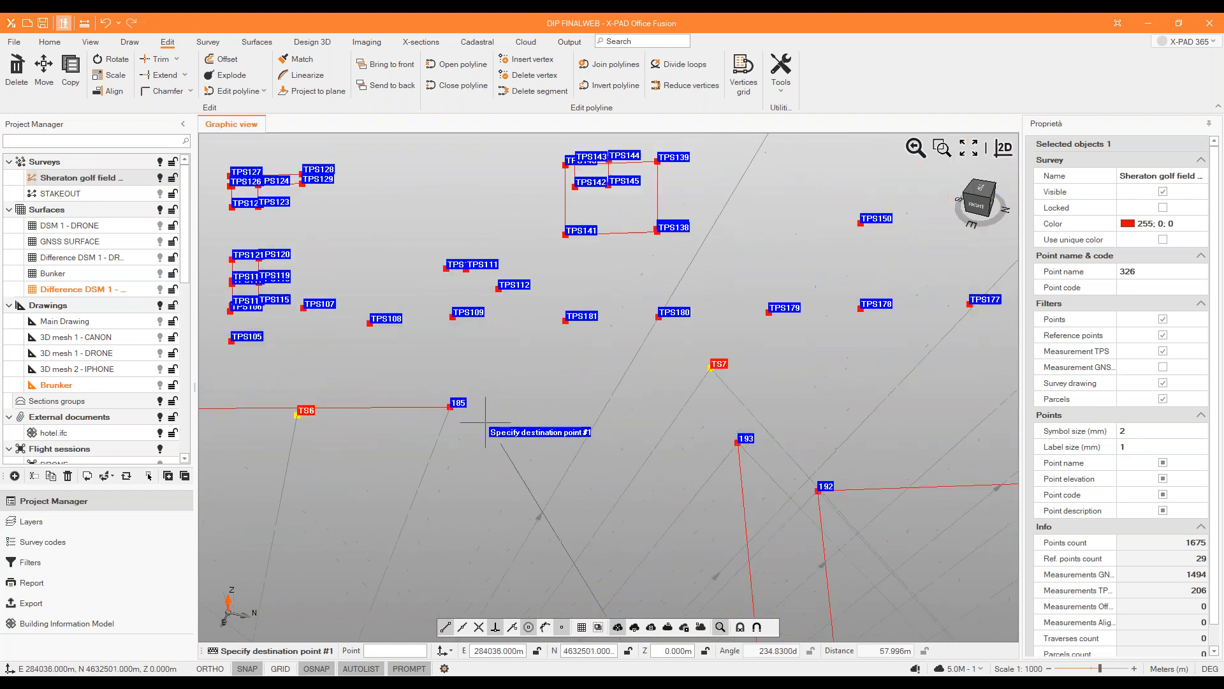
left_click(520, 361)
Set source point #2 of the alignment at the tower's lower outer corner, next to TS28.
scroll(546, 399, "down", 3)
middle_click_drag(559, 408, 583, 390)
scroll(556, 356, "up", 5)
scroll(556, 356, "down", 1)
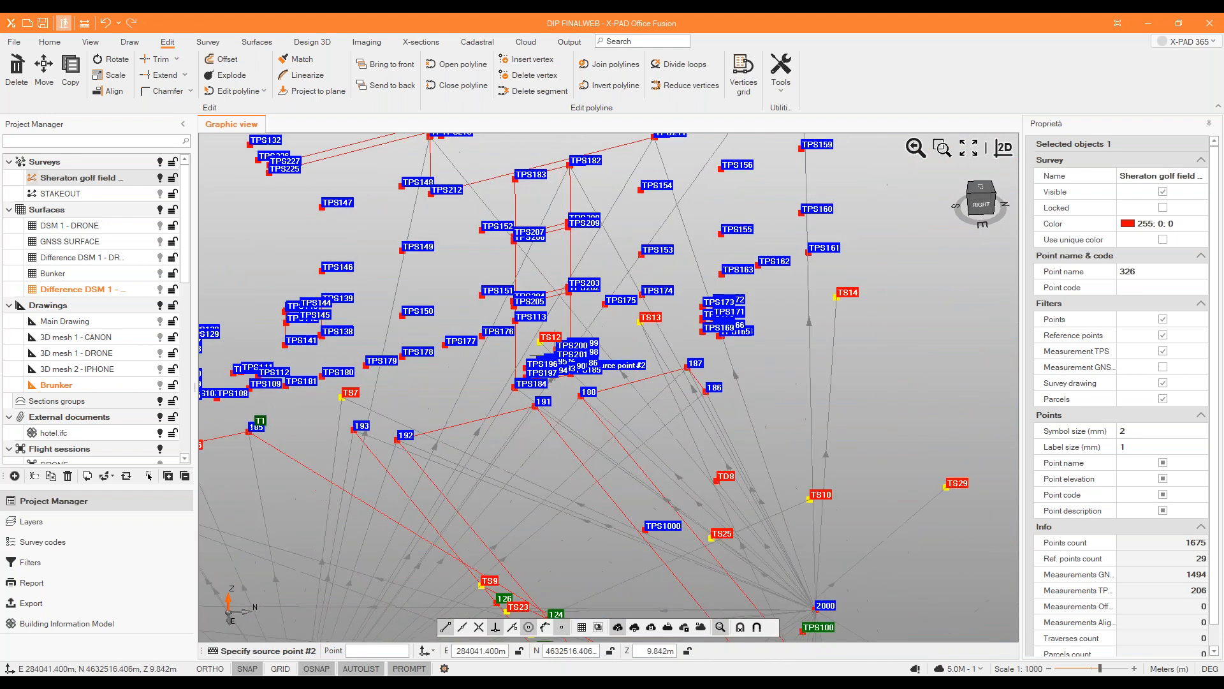
scroll(555, 356, "down", 6)
middle_click_drag(704, 516, 768, 513)
scroll(705, 502, "up", 5)
scroll(706, 503, "up", 2)
left_click(712, 456)
Set destination point #2 at survey point 184 and finish the alignment without further points and without scaling.
scroll(712, 455, "down", 5)
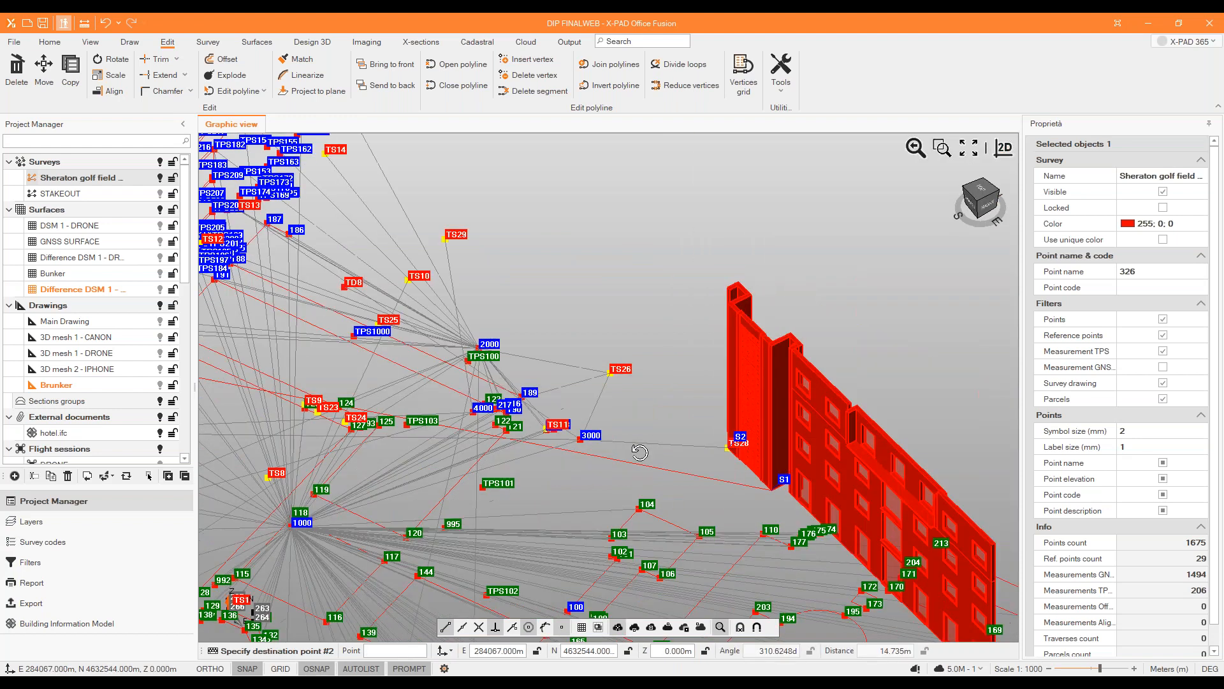
middle_click_drag(640, 452, 674, 439)
scroll(673, 440, "down", 5)
scroll(582, 250, "up", 6)
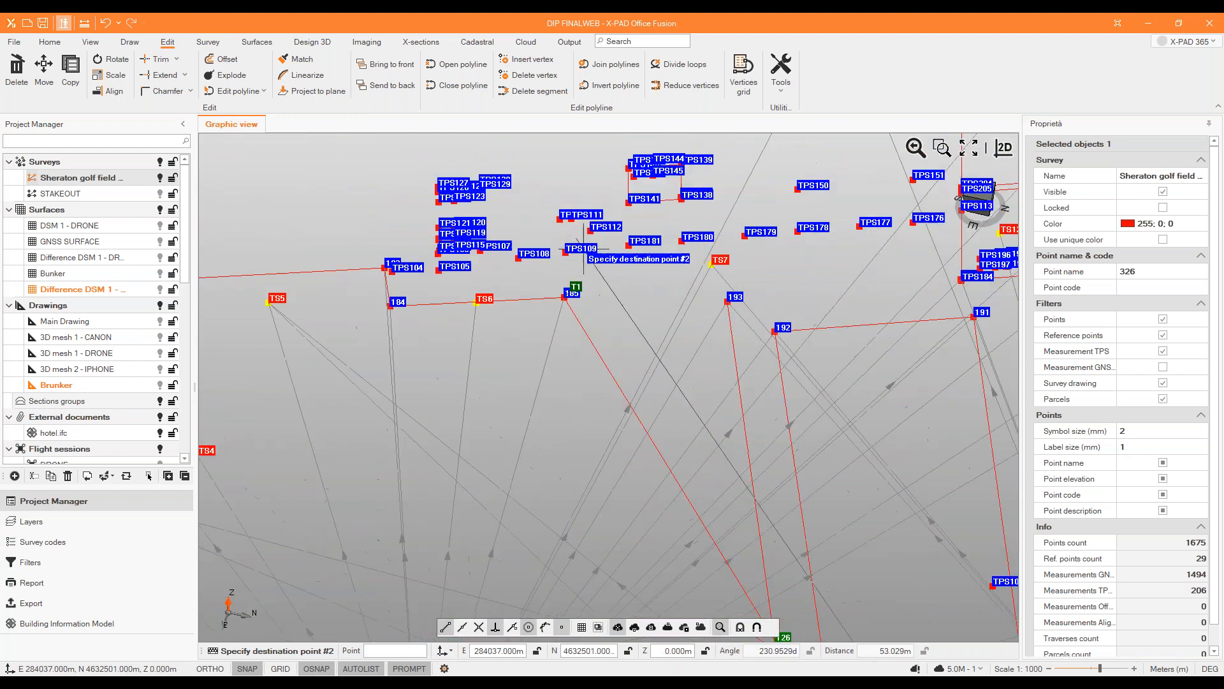
scroll(321, 314, "up", 4)
left_click(321, 314)
scroll(449, 316, "down", 4)
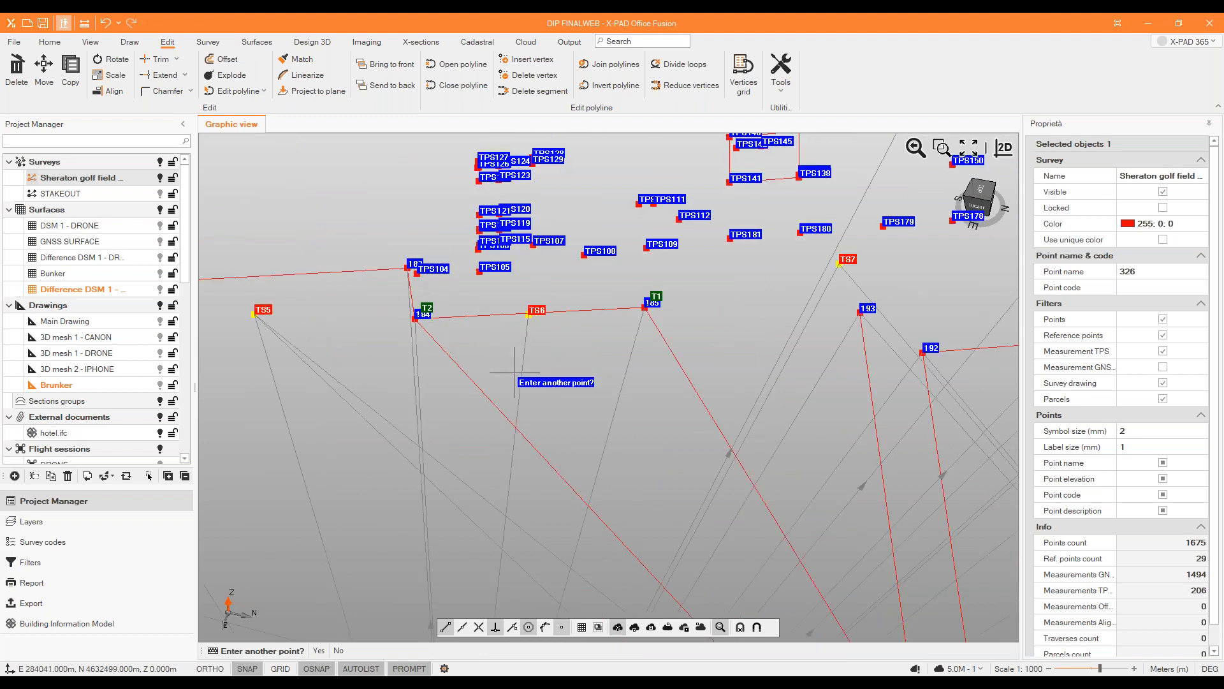
left_click(338, 651)
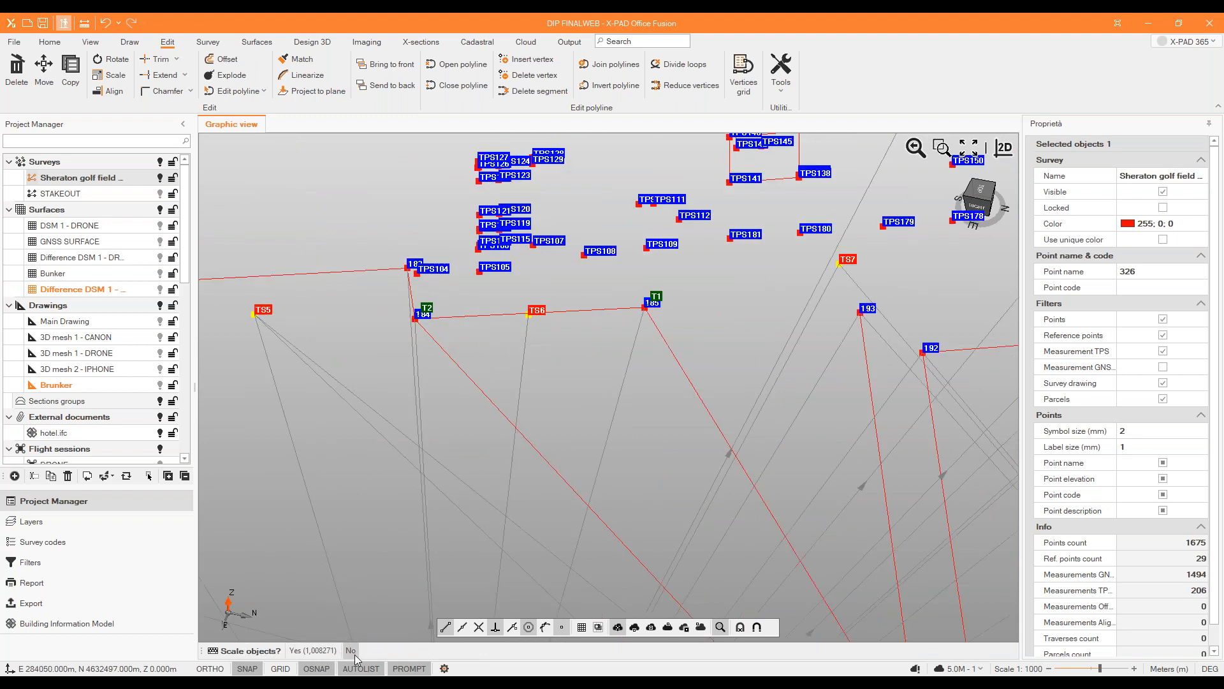
left_click(350, 650)
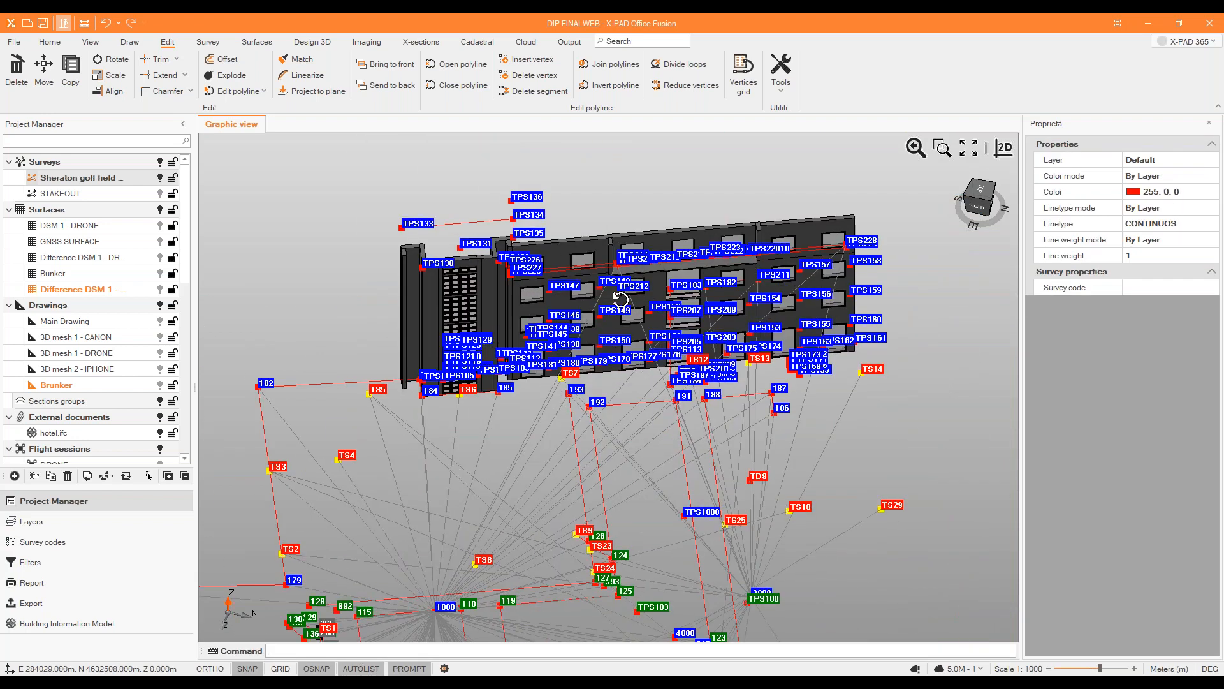
Inspect the aligned hotel model against the surveyed points and display the facade point cloud over it.
scroll(601, 259, "up", 3)
mouse_move(581, 286)
middle_mouse_down()
mouse_move(573, 242)
mouse_move(573, 266)
middle_mouse_up()
scroll(723, 415, "down", 2)
scroll(550, 515, "up", 1)
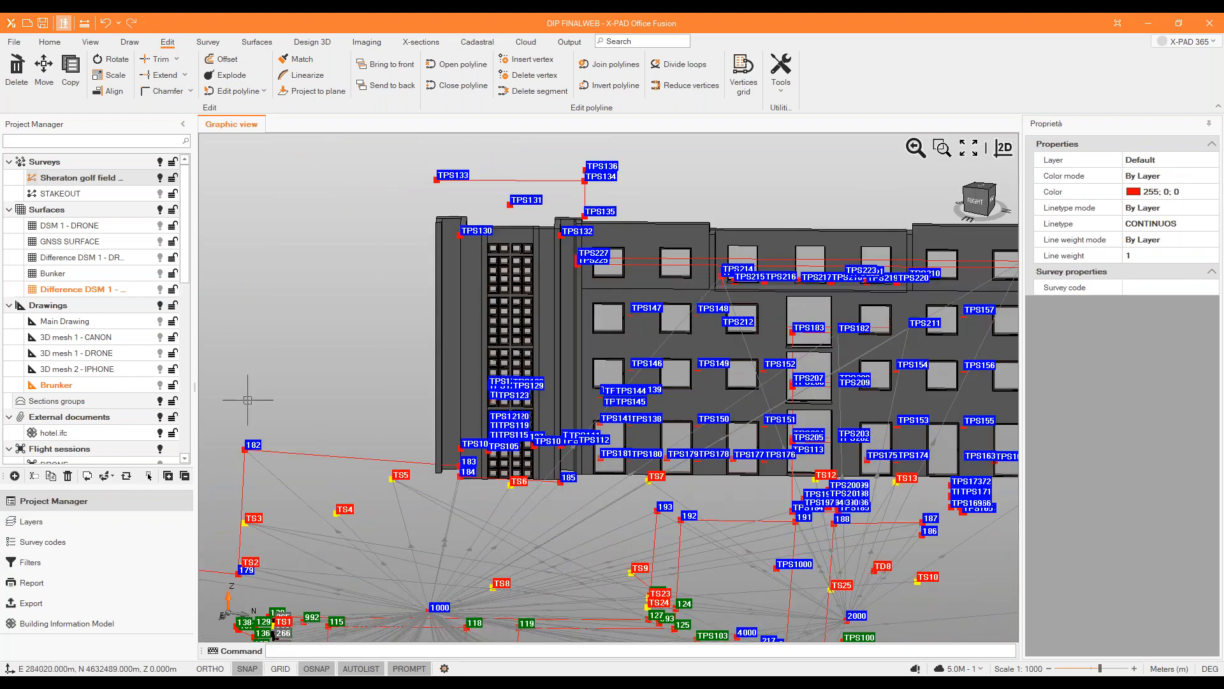
scroll(132, 355, "down", 3)
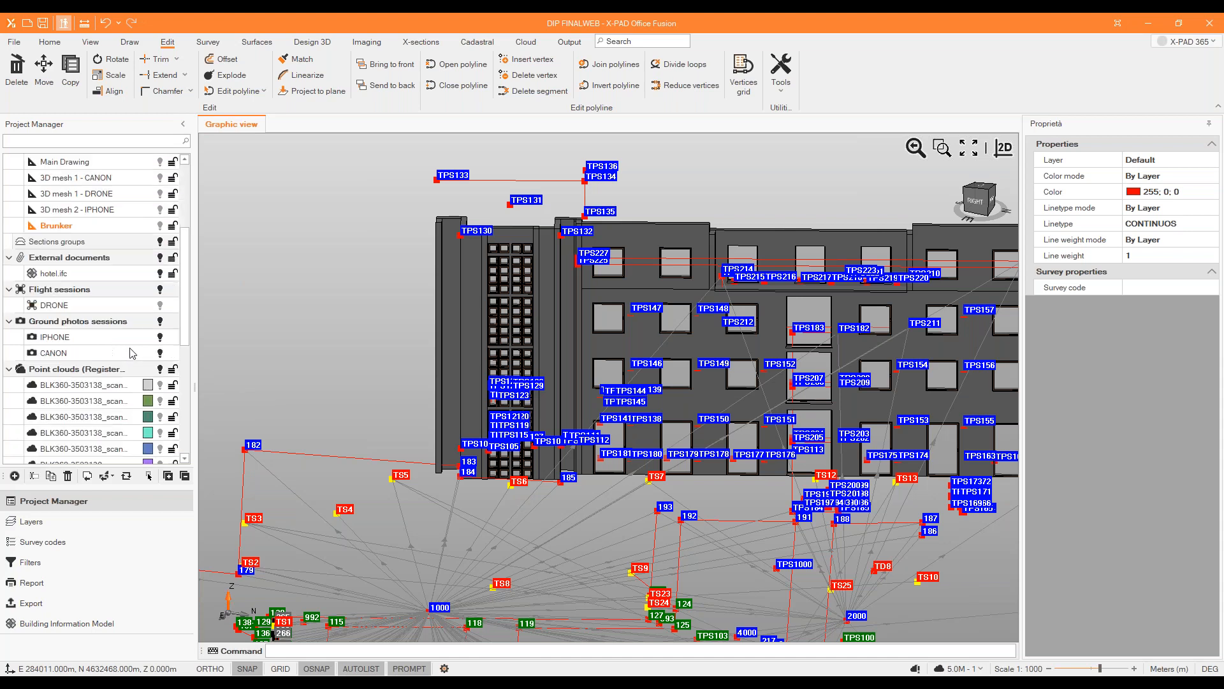
scroll(147, 227, "up", 1)
scroll(140, 239, "down", 4)
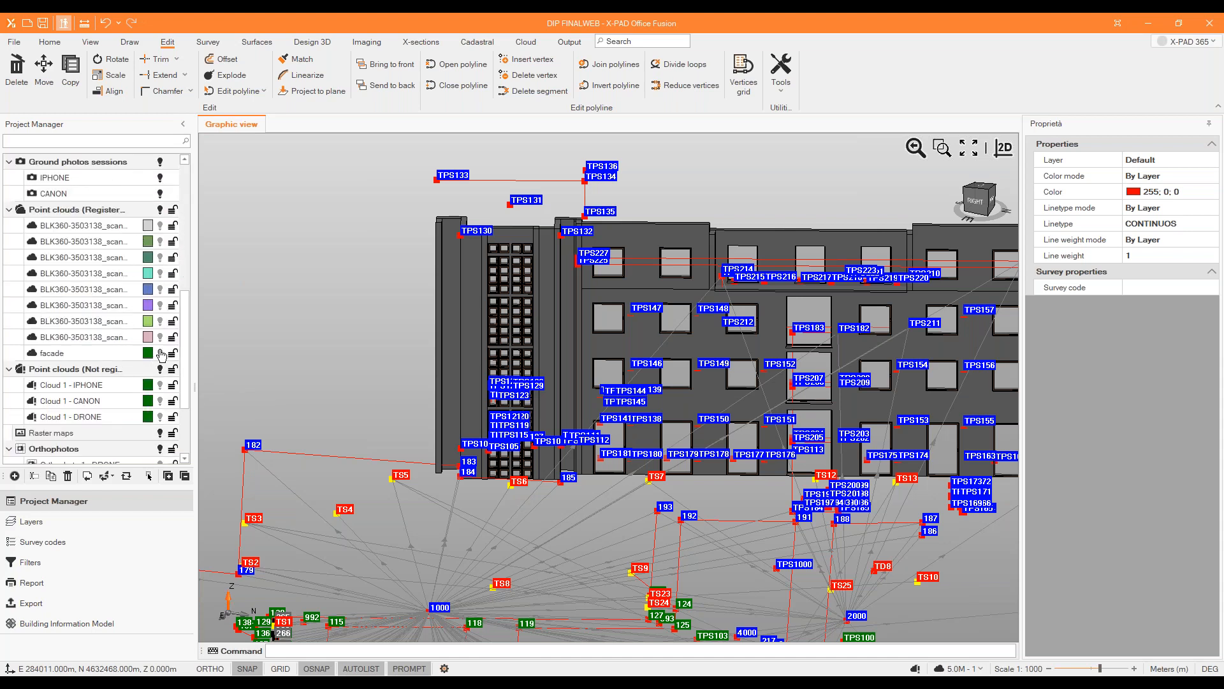
left_click(162, 355)
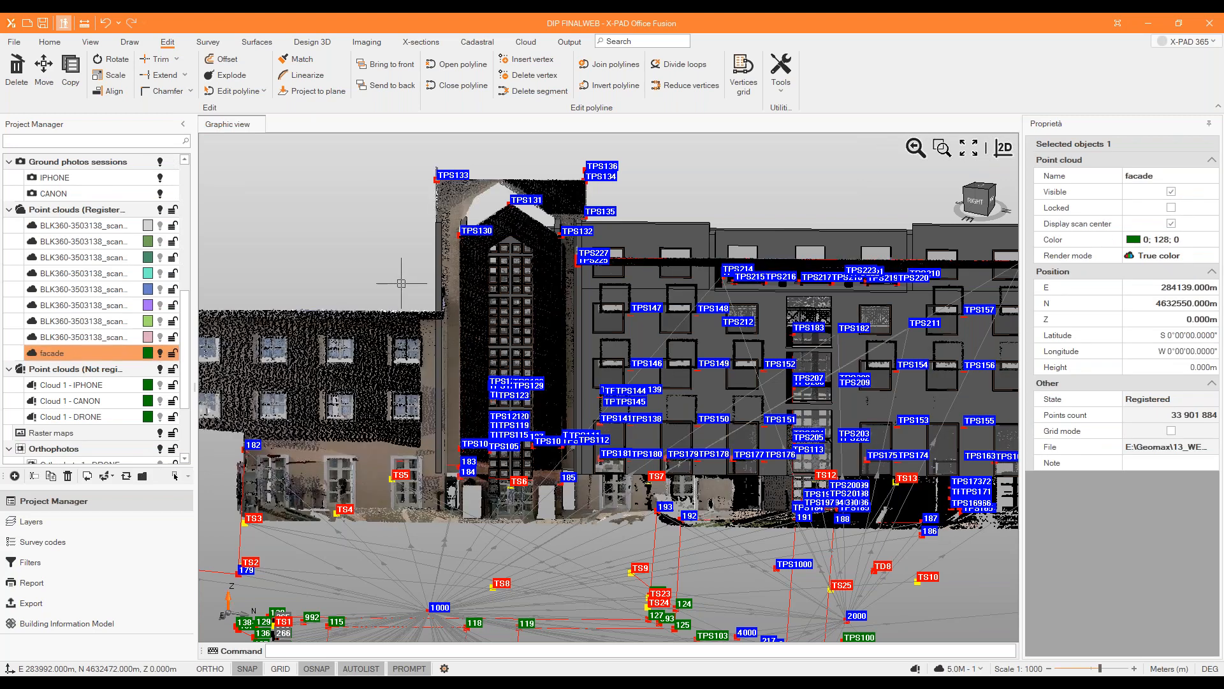
Hide the Sheraton golf field survey to compare the hotel model with the facade point cloud alone.
scroll(378, 287, "down", 2)
scroll(483, 371, "up", 2)
mouse_move(456, 220)
middle_mouse_down()
mouse_move(473, 215)
mouse_move(460, 227)
middle_mouse_up()
scroll(154, 203, "up", 7)
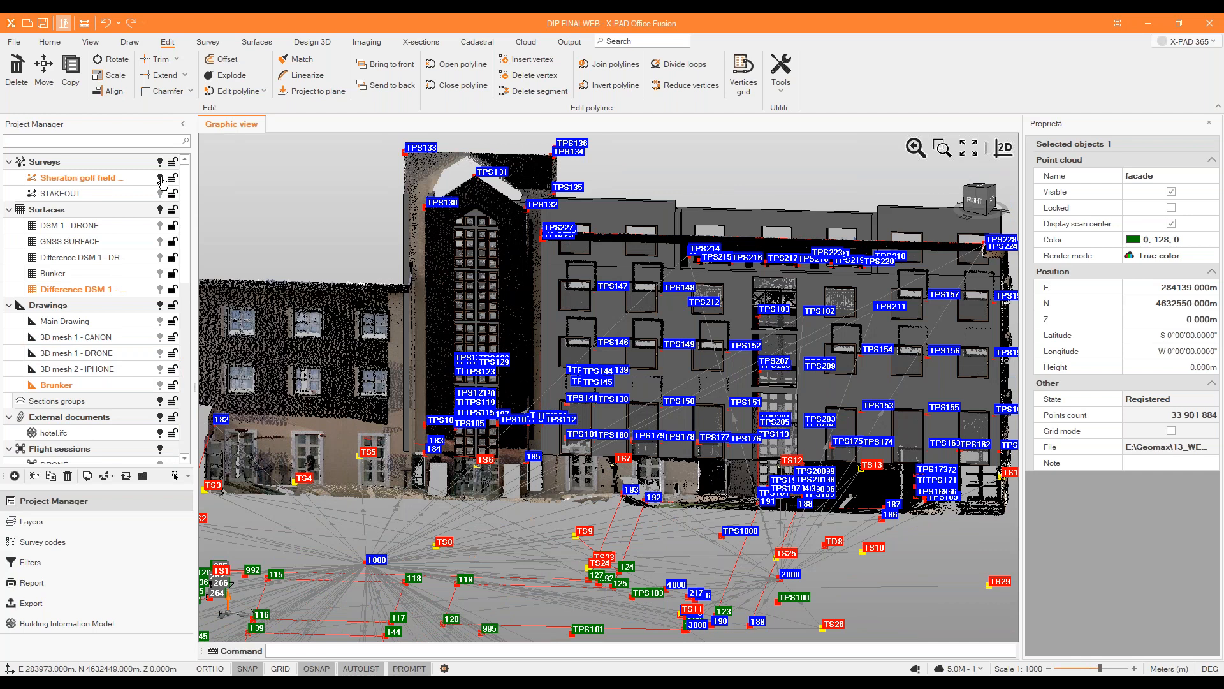
left_click(160, 179)
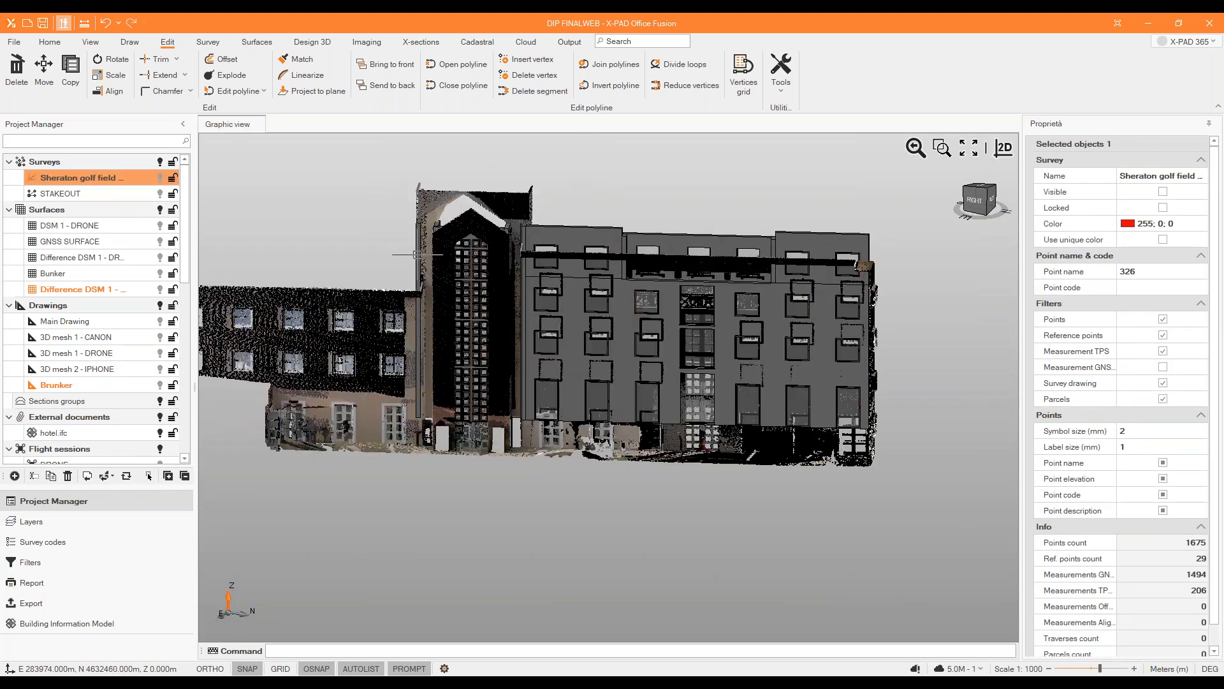
Start another Align on the whole hotel model, setting source point #1 at the tower's lower inner corner.
left_click(348, 166)
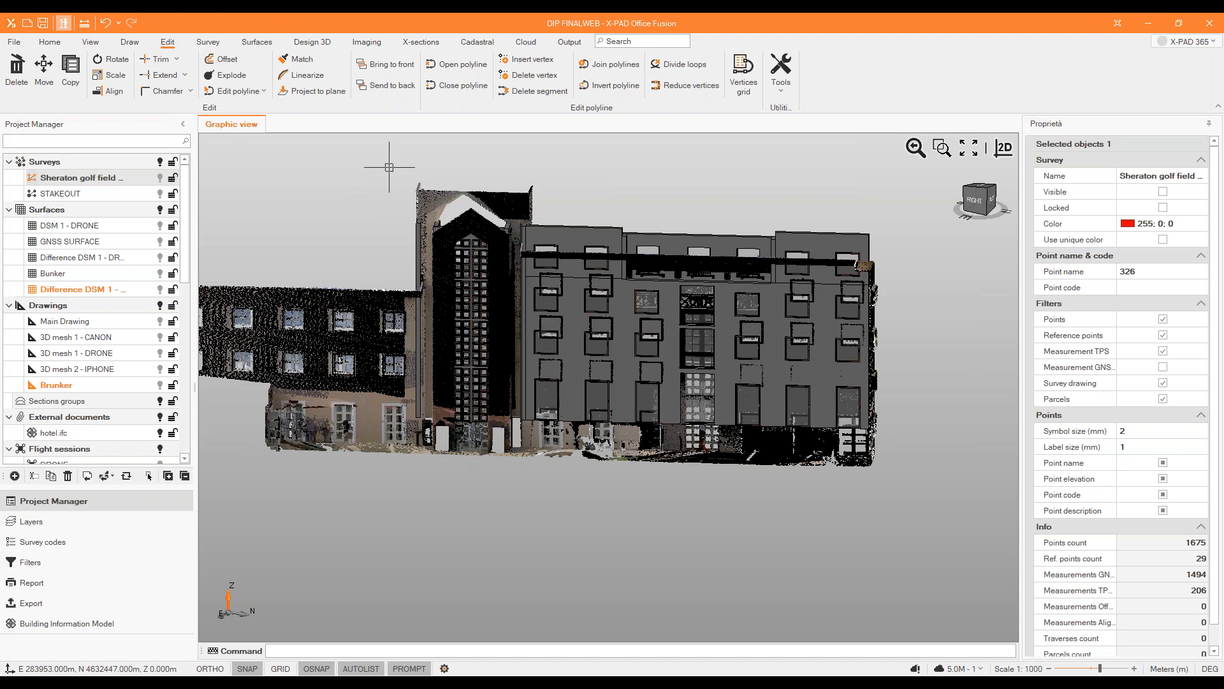
left_click_drag(389, 167, 898, 479)
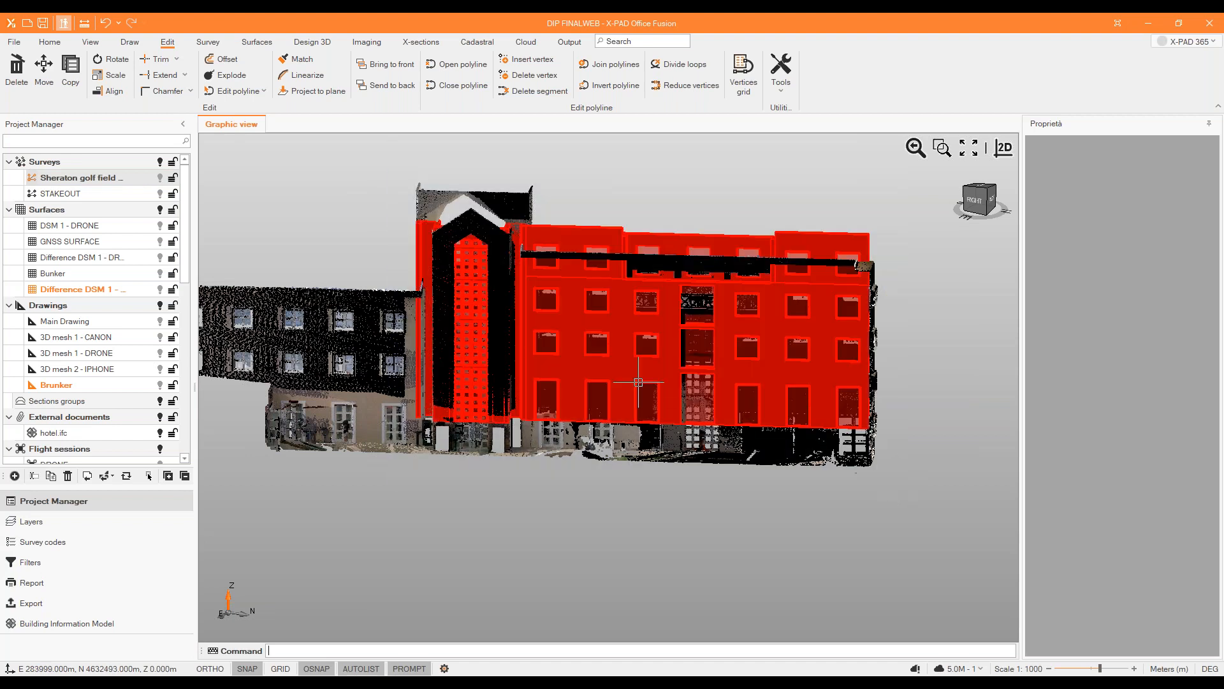
left_click(110, 91)
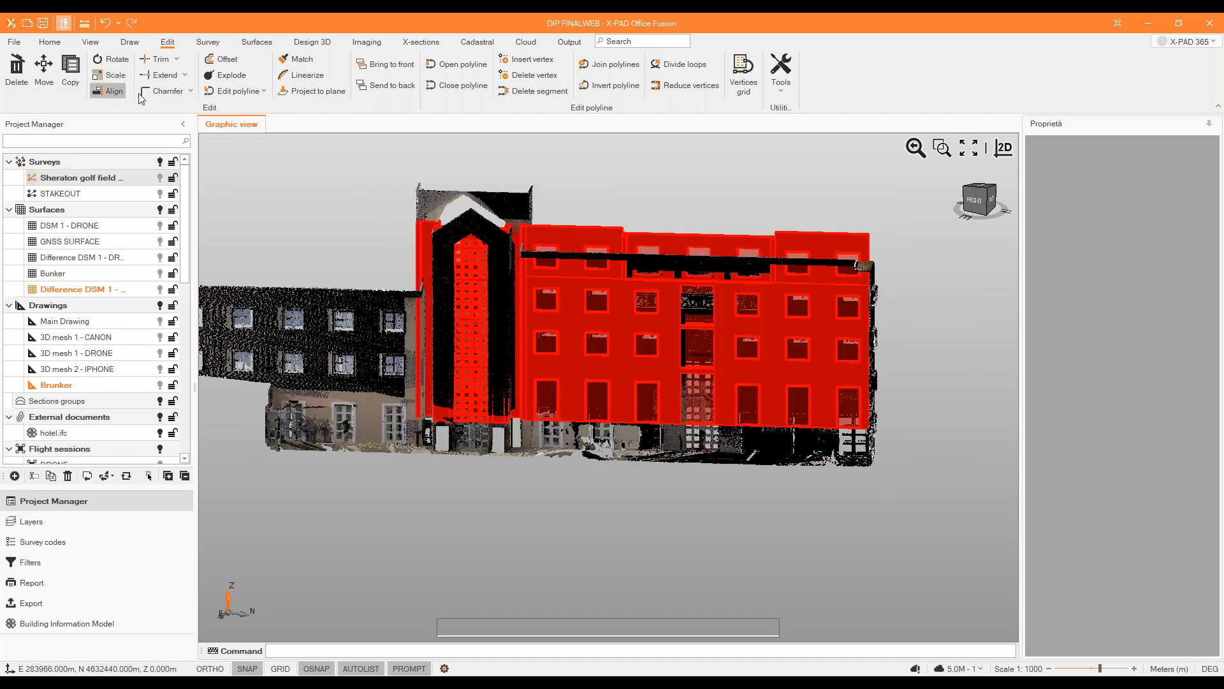
scroll(444, 370, "up", 6)
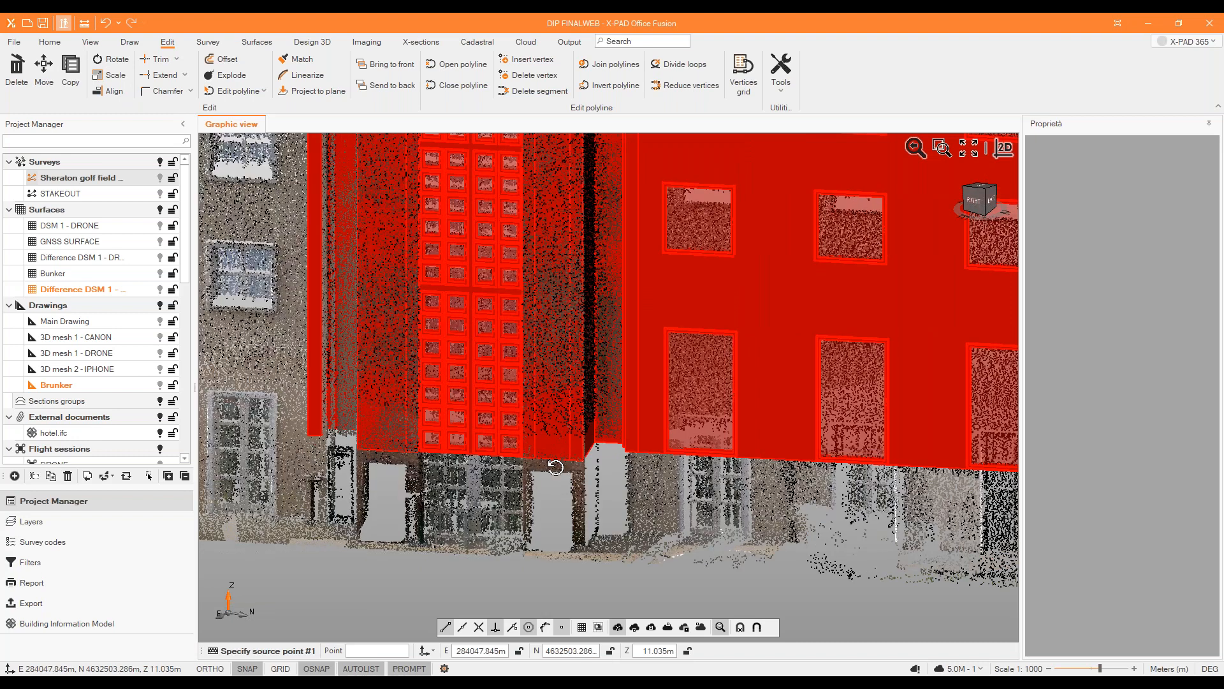
scroll(581, 439, "up", 5)
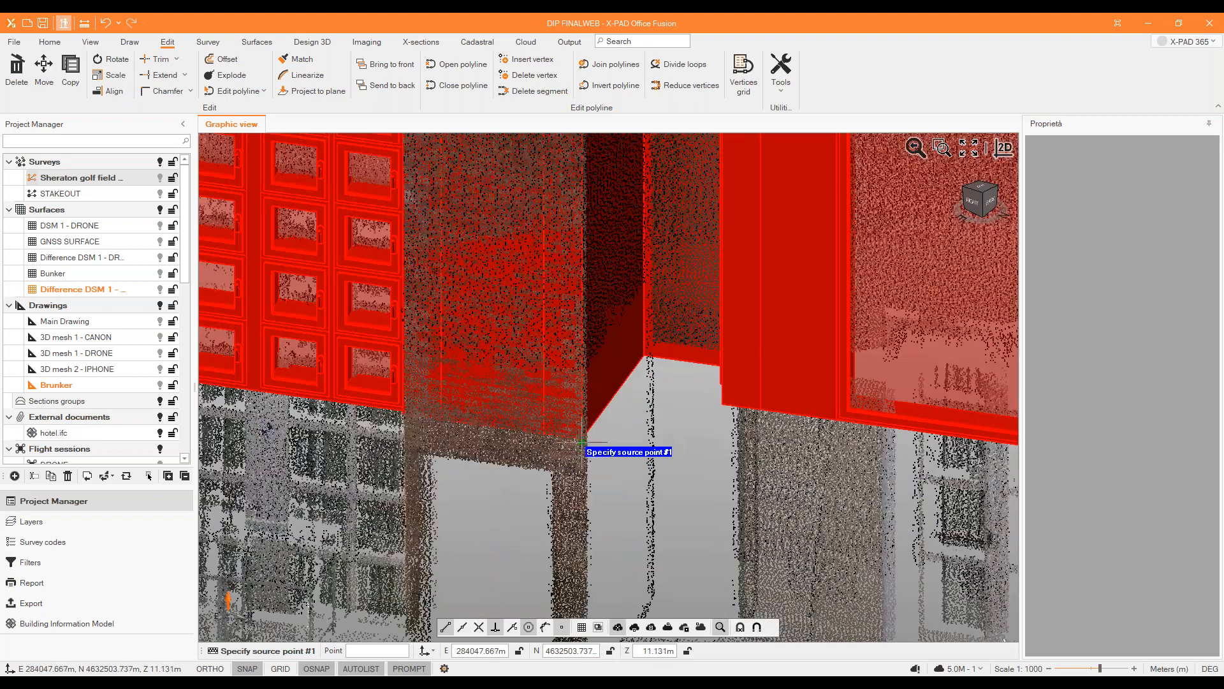
scroll(582, 439, "down", 3)
left_click(580, 438)
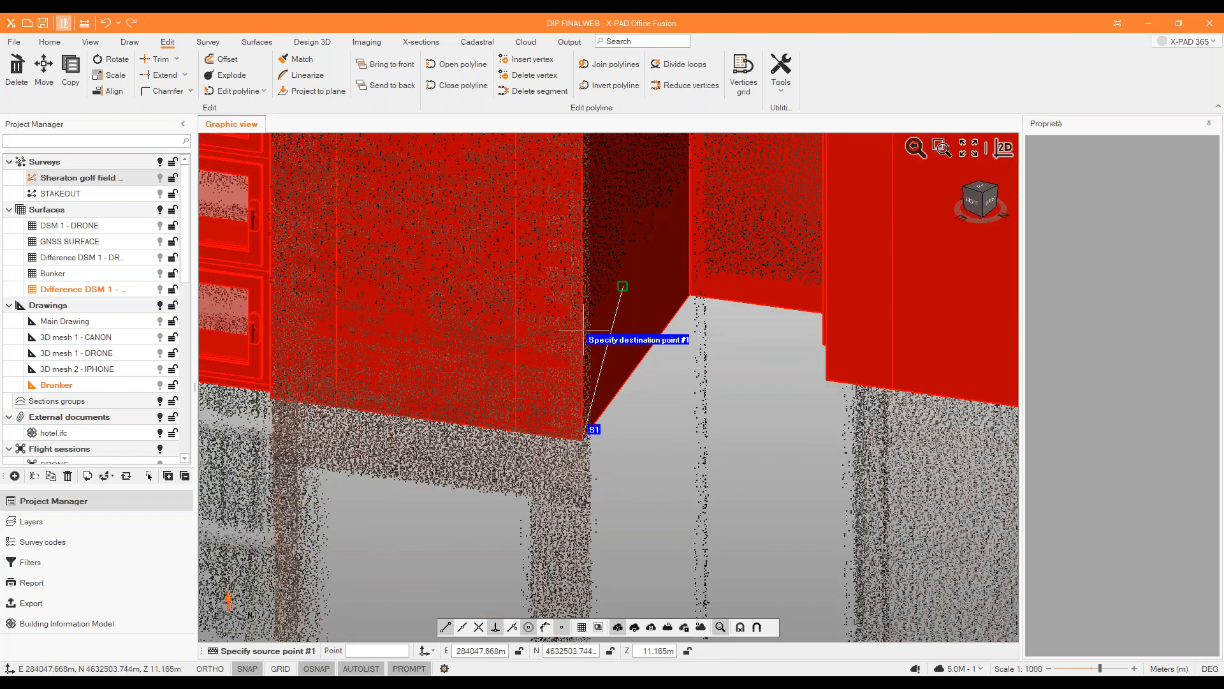
Set destination point #1 at the base of the tower's matching corner pillar in the facade point cloud.
scroll(580, 383, "down", 3)
scroll(583, 431, "up", 6)
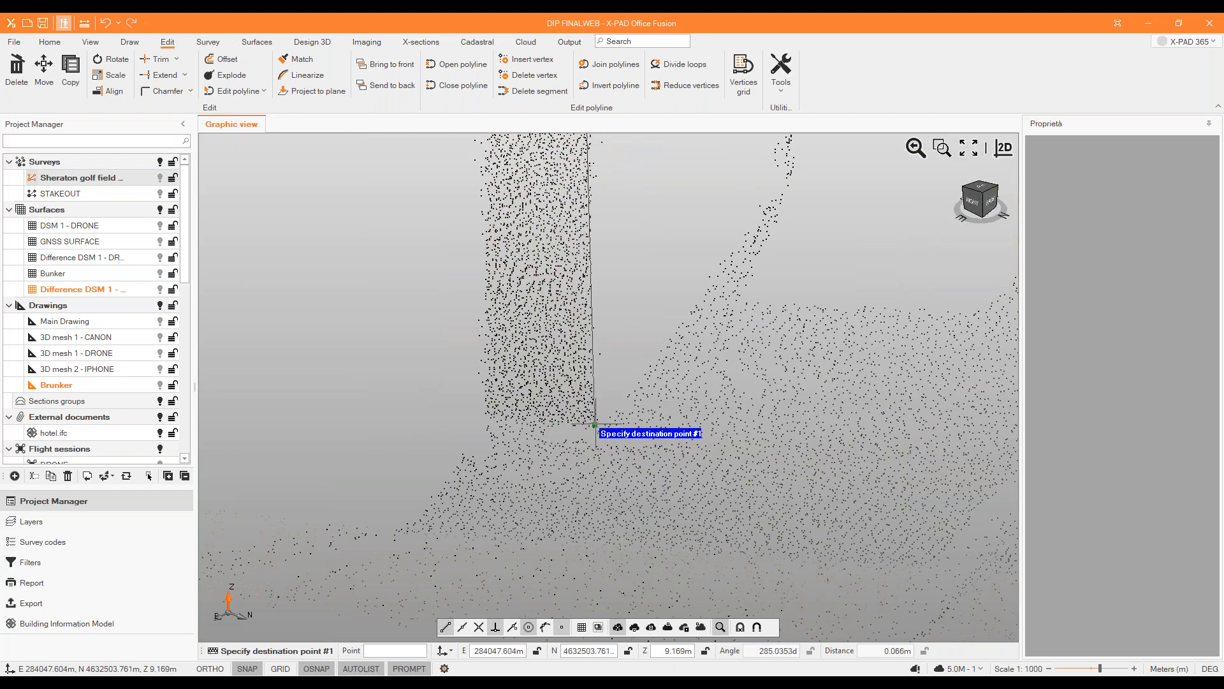
left_click(593, 425)
scroll(674, 517, "up", 6)
scroll(673, 526, "up", 3)
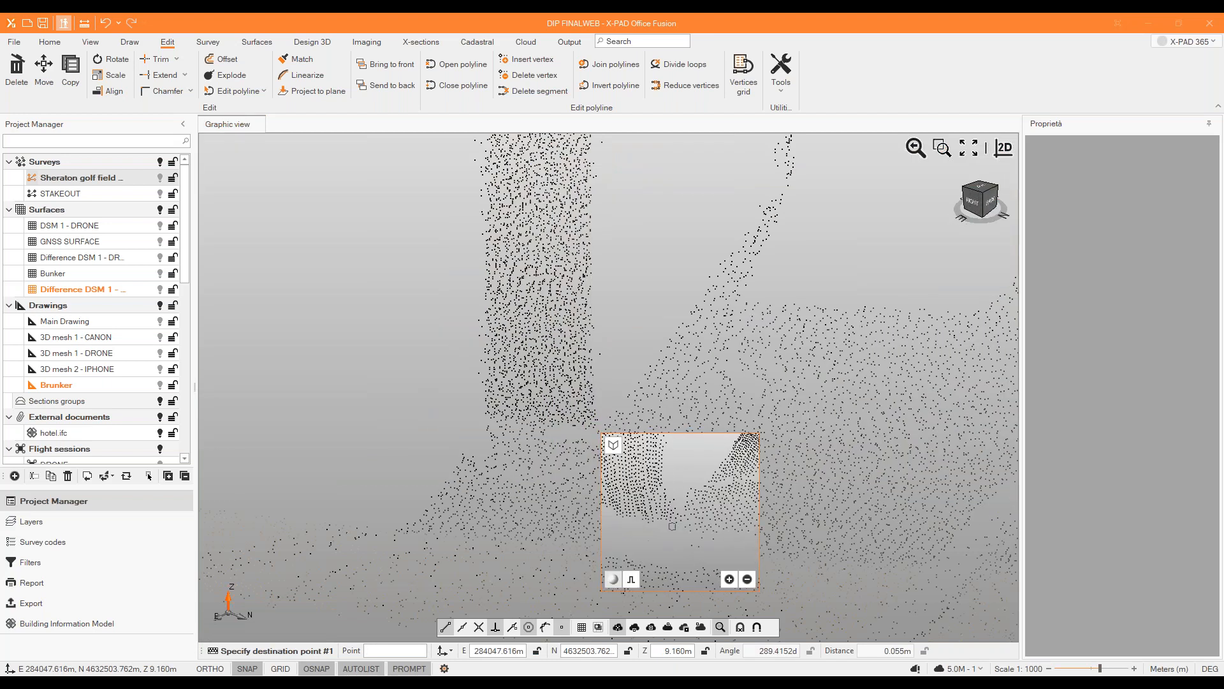
left_click(672, 525)
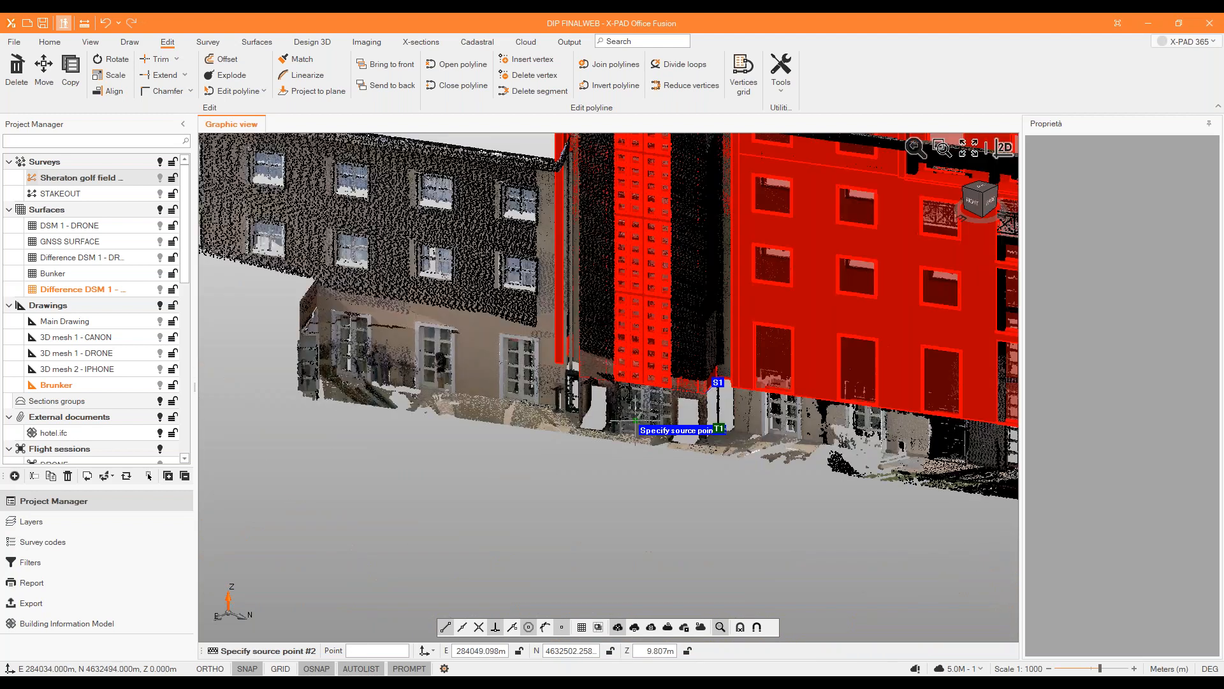
Set source point #2 at the opposite lower corner of the hotel model's tower.
scroll(599, 399, "up", 2)
scroll(421, 236, "up", 3)
left_click(450, 228)
Set destination point #2 at the base of the matching pillar in the facade point cloud and finish the alignment.
scroll(449, 229, "down", 5)
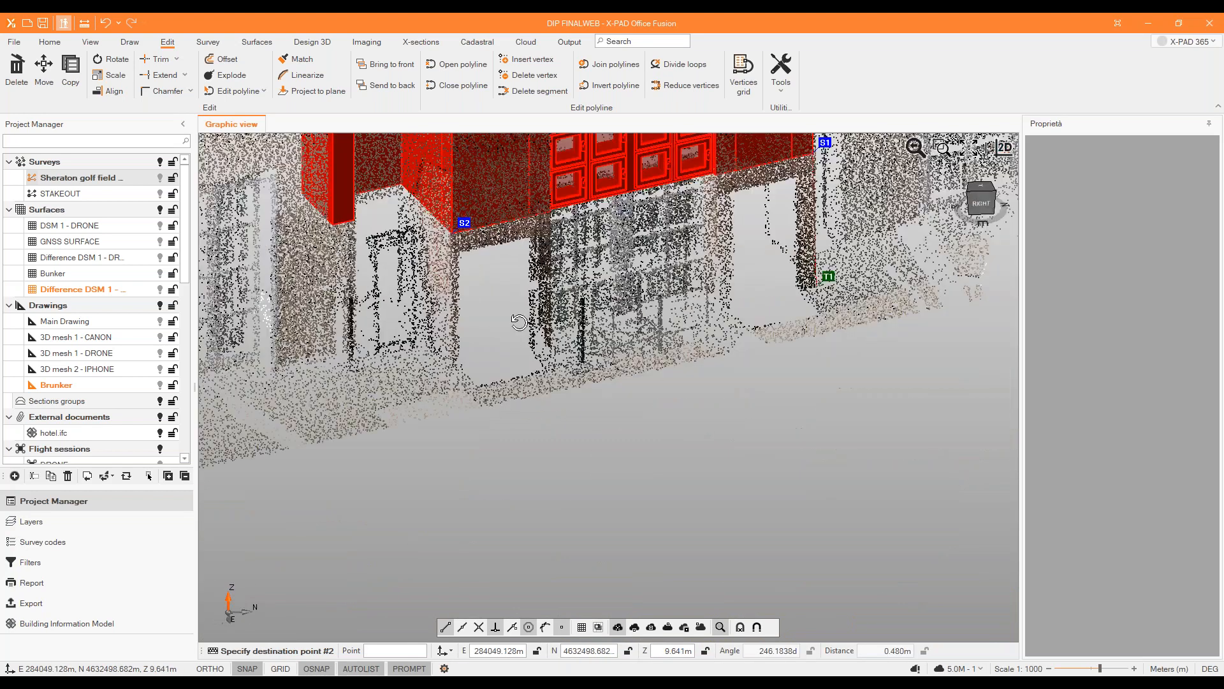
scroll(482, 354, "up", 5)
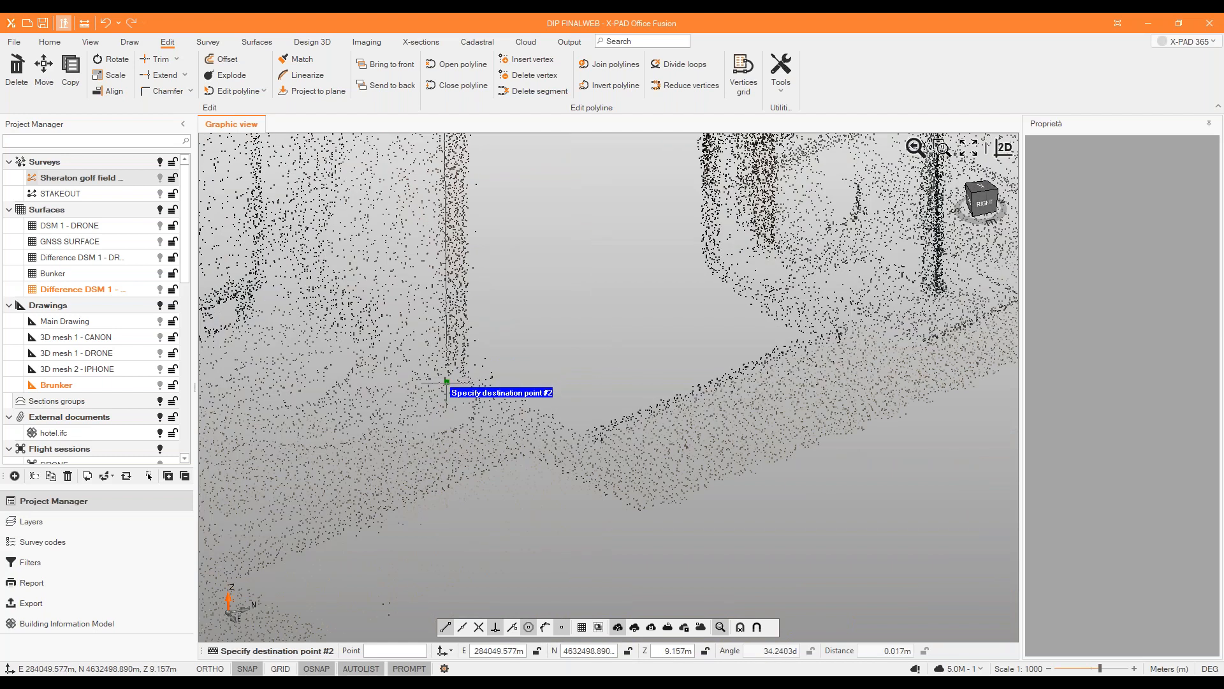
left_click(445, 378)
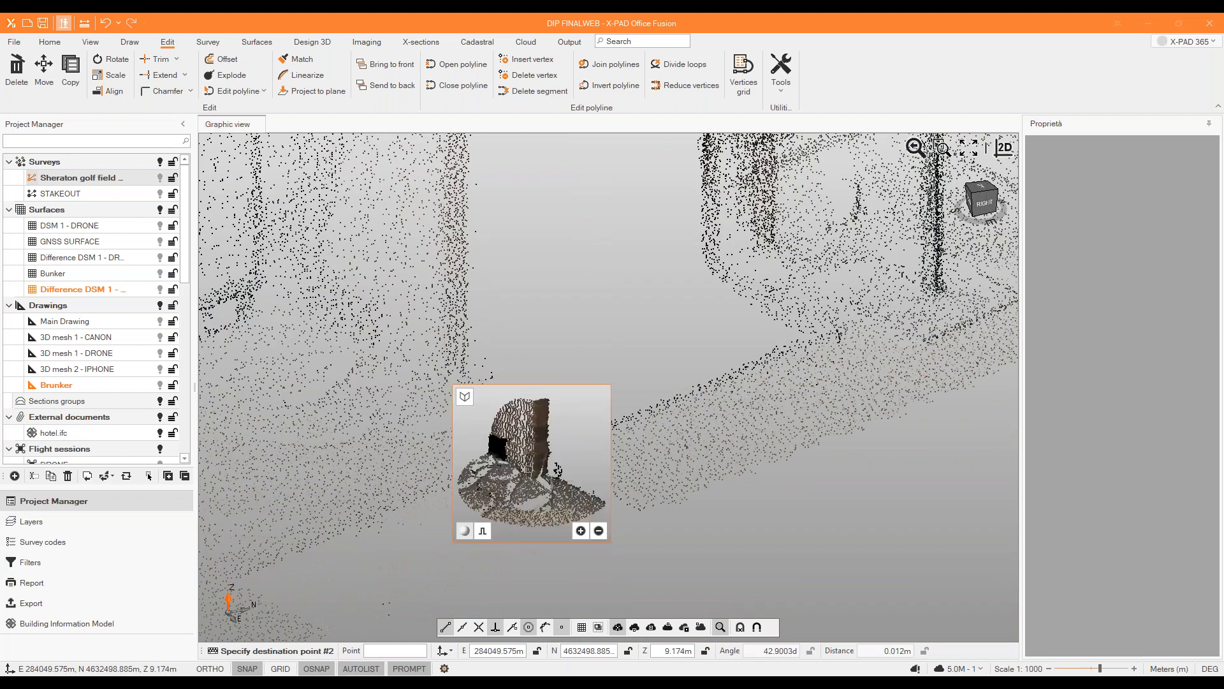
left_click(542, 476)
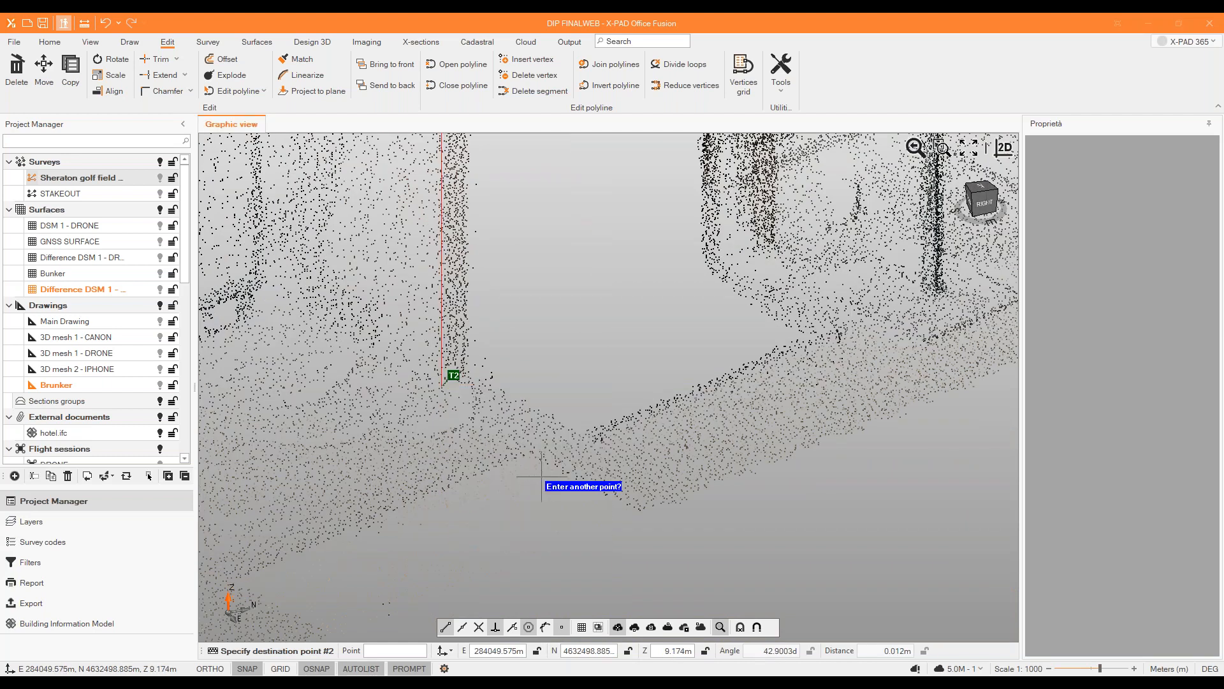
left_click(339, 651)
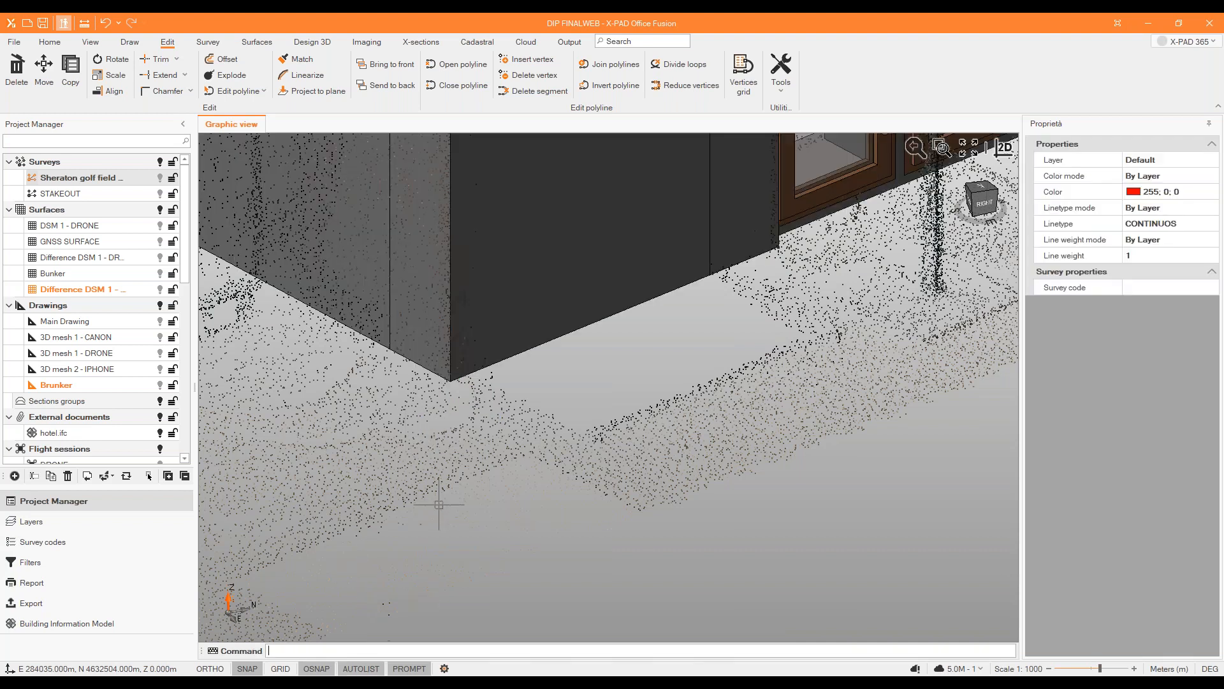
Examine from several angles how the aligned hotel model fits the facade point cloud.
scroll(418, 452, "down", 12)
middle_click_drag(542, 370, 507, 331)
scroll(581, 304, "up", 3)
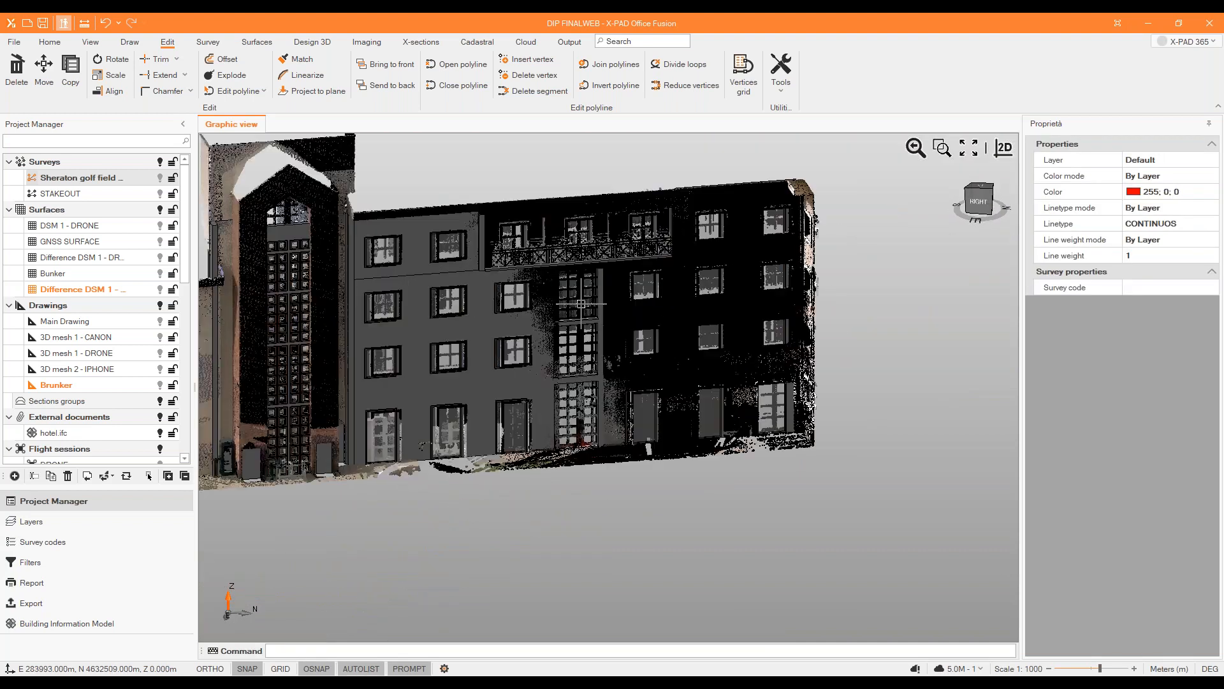
scroll(573, 310, "up", 6)
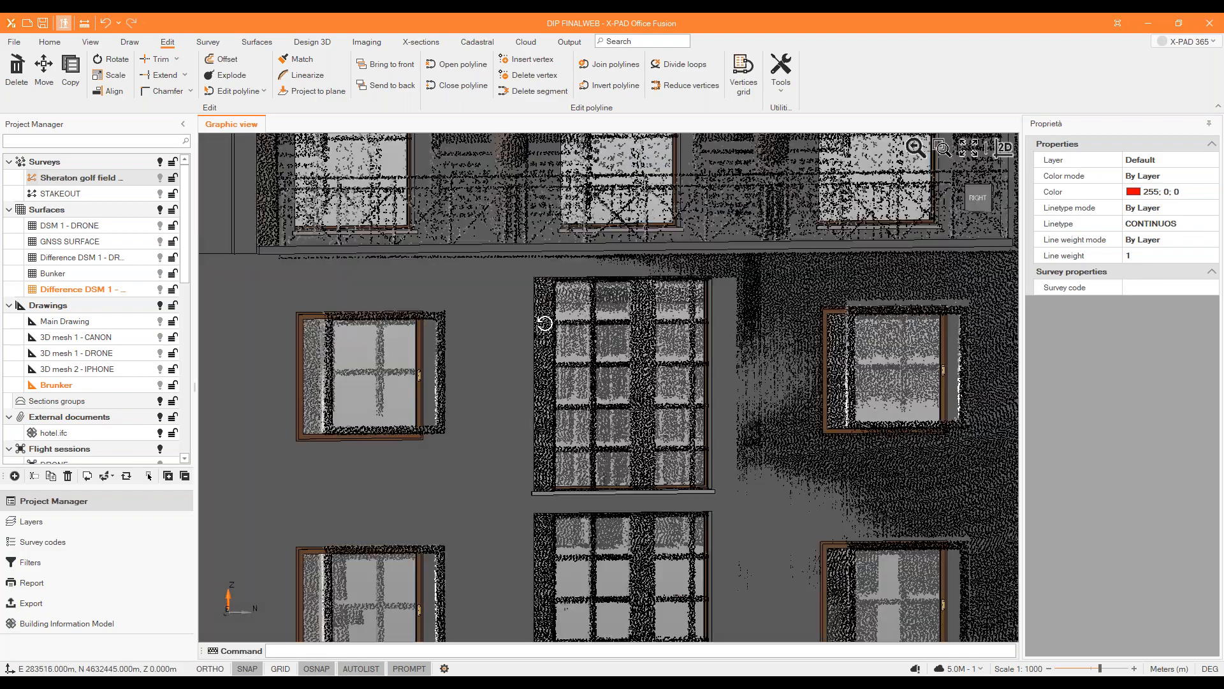
mouse_move(544, 323)
middle_mouse_down()
mouse_move(533, 336)
mouse_move(564, 349)
mouse_move(554, 344)
middle_mouse_up()
scroll(564, 350, "down", 6)
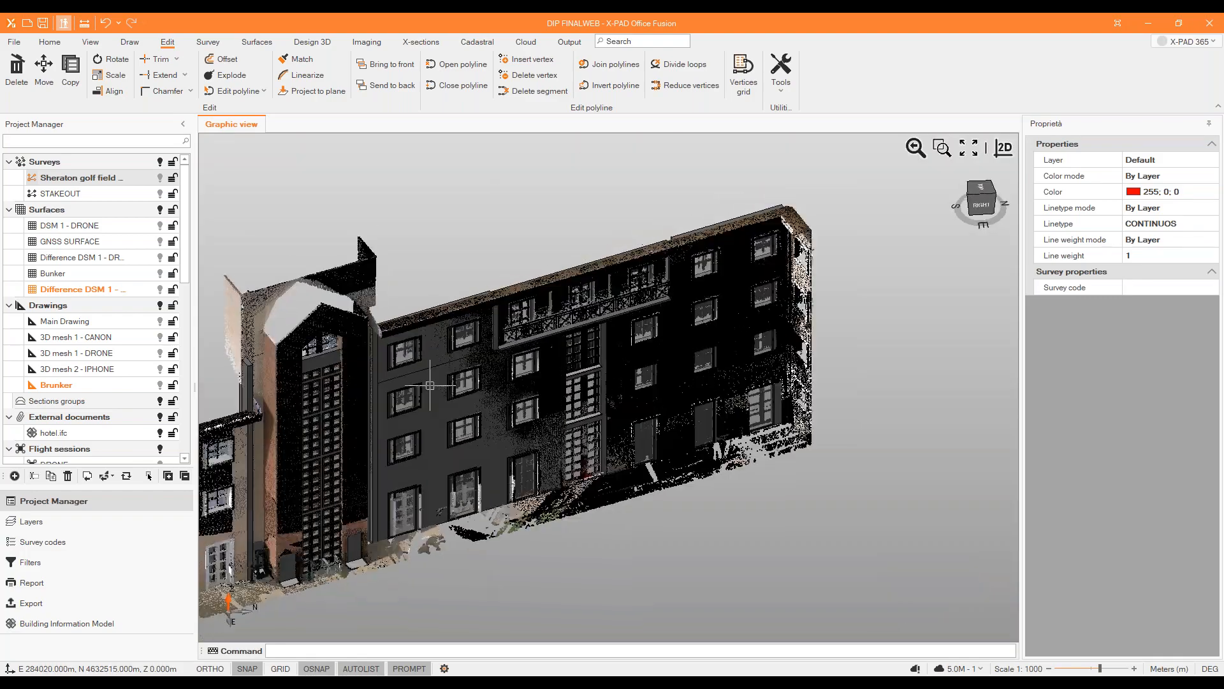
scroll(319, 338, "up", 3)
middle_click_drag(362, 356, 326, 310)
scroll(398, 298, "down", 3)
middle_click_drag(398, 298, 433, 378)
middle_click_drag(468, 410, 473, 414)
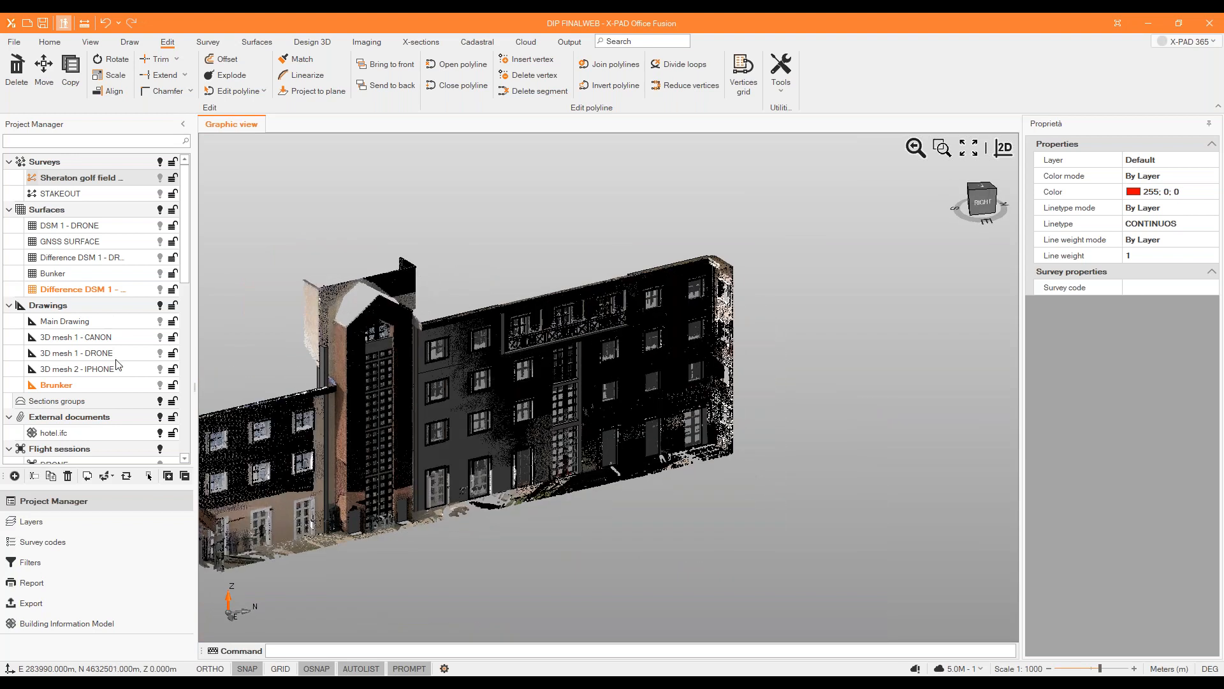
Hide the facade point cloud and display Cloud 1 - CANON together with the hotel model.
scroll(156, 293, "down", 3)
scroll(127, 327, "up", 3)
scroll(127, 281, "down", 6)
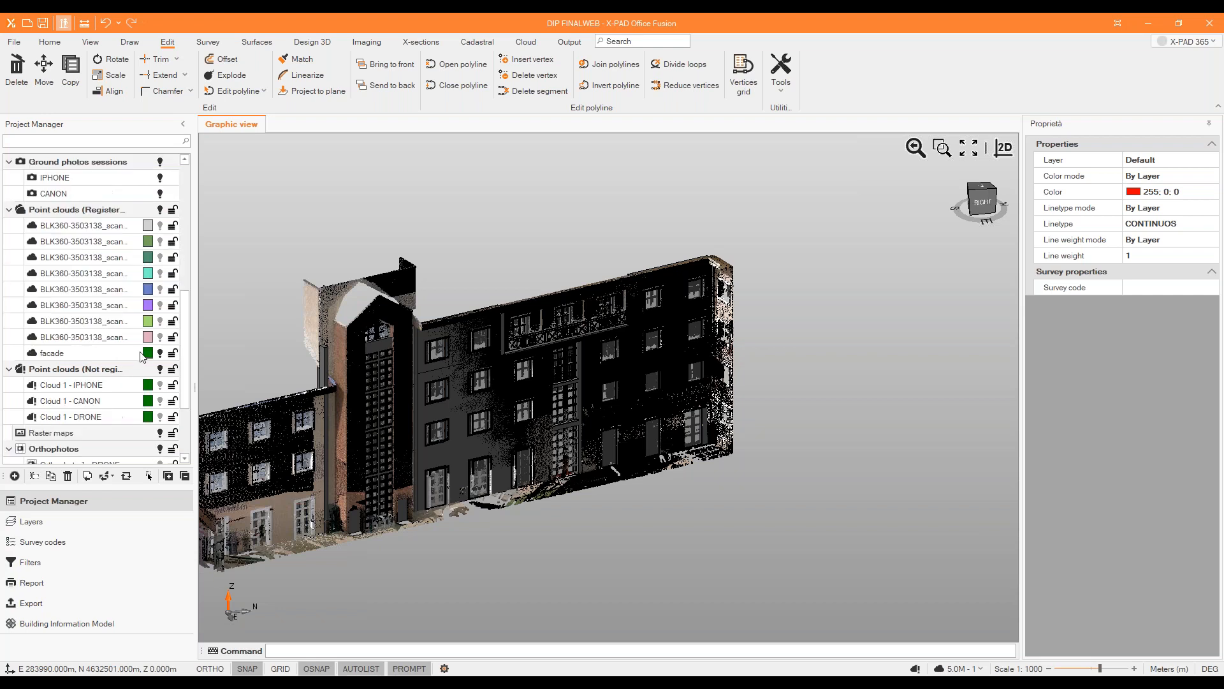
left_click(160, 354)
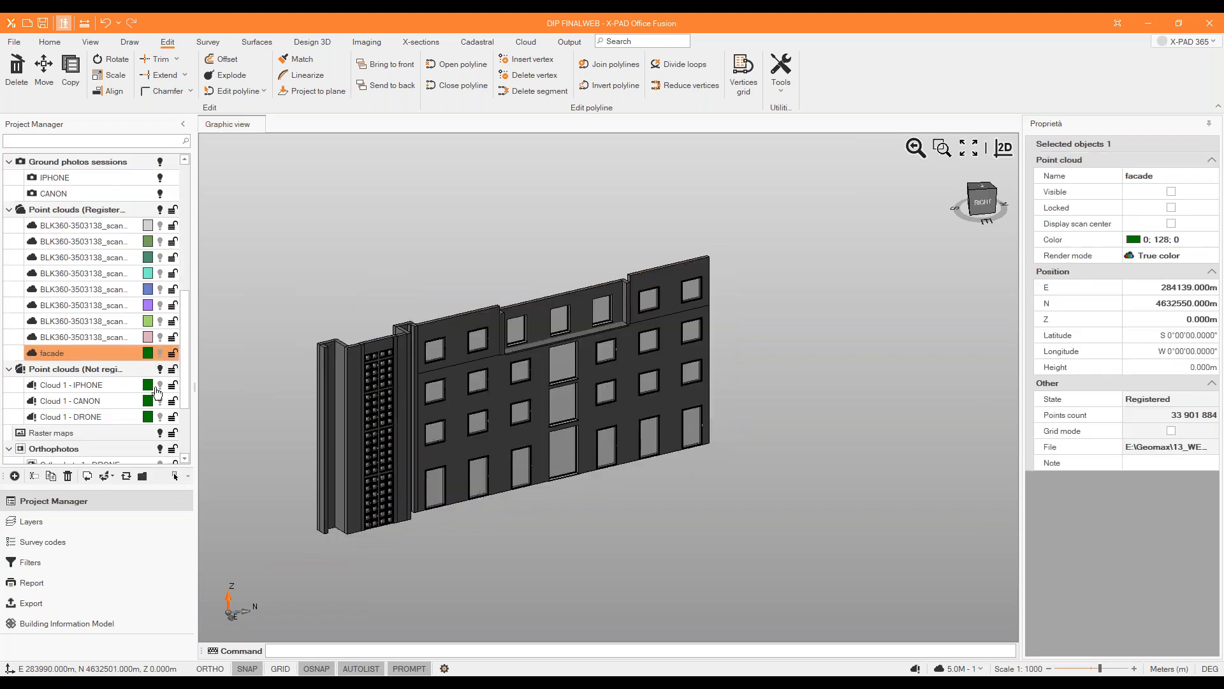
left_click(160, 402)
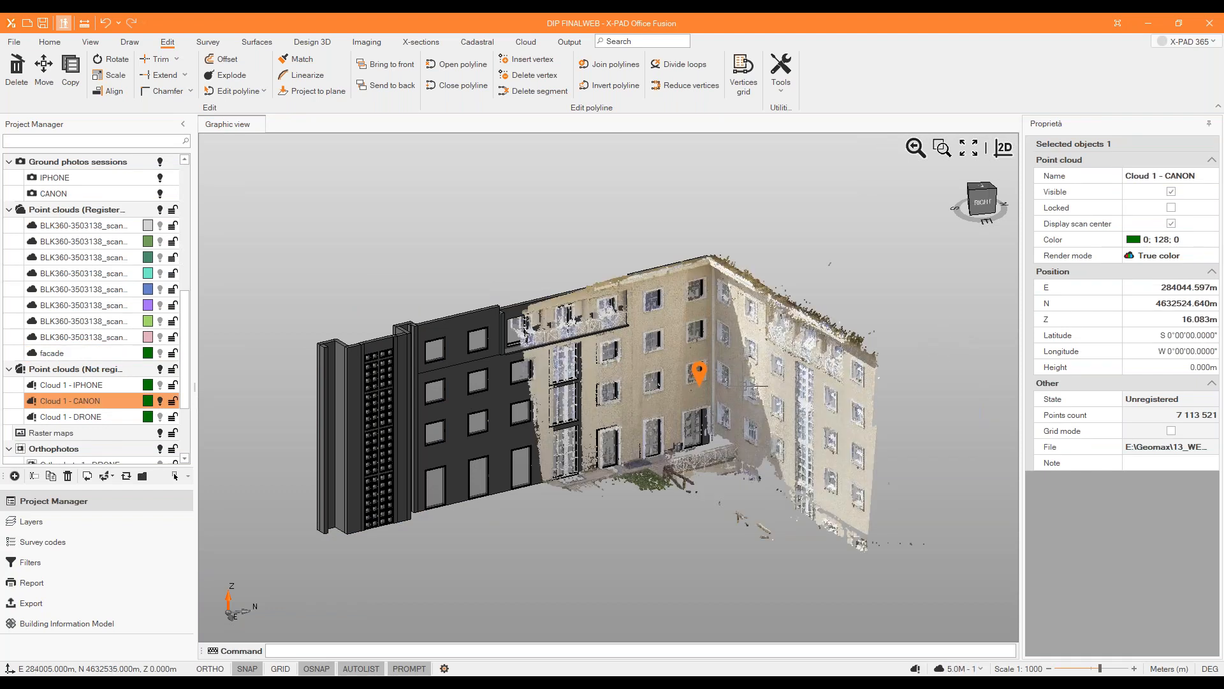
middle_click_drag(623, 457, 507, 447)
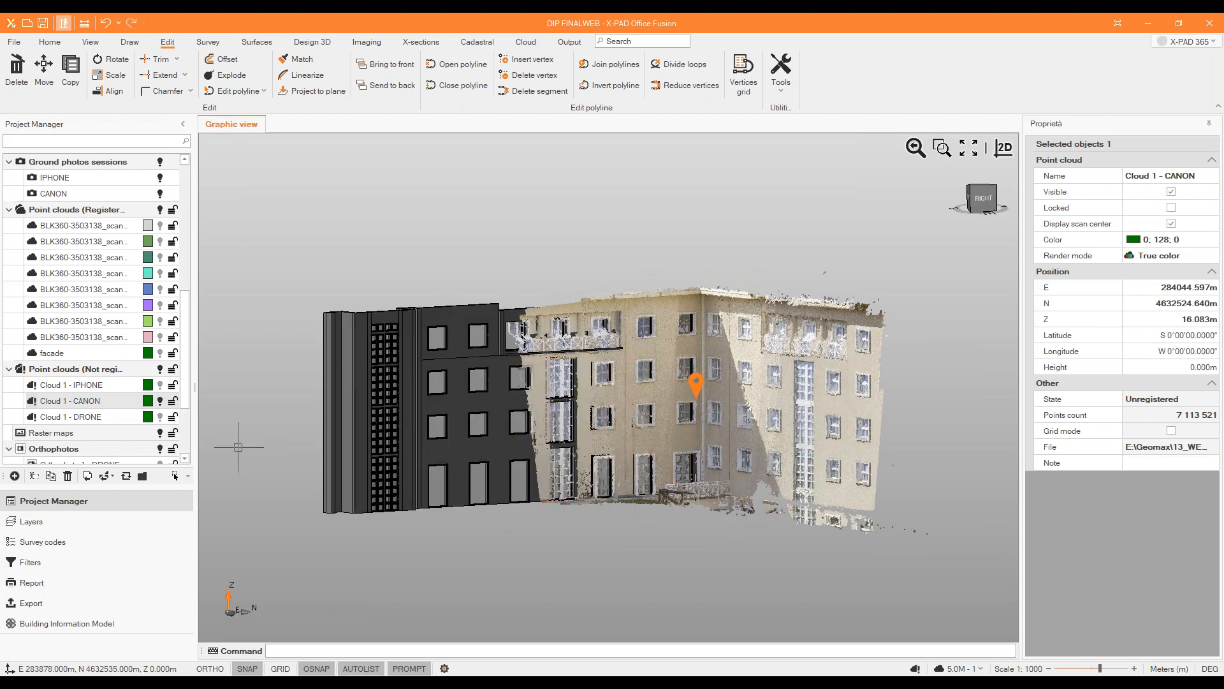
Make STAKEOUT the current survey and place points at both lower corners of the second top-floor window from the tower.
scroll(122, 223, "up", 6)
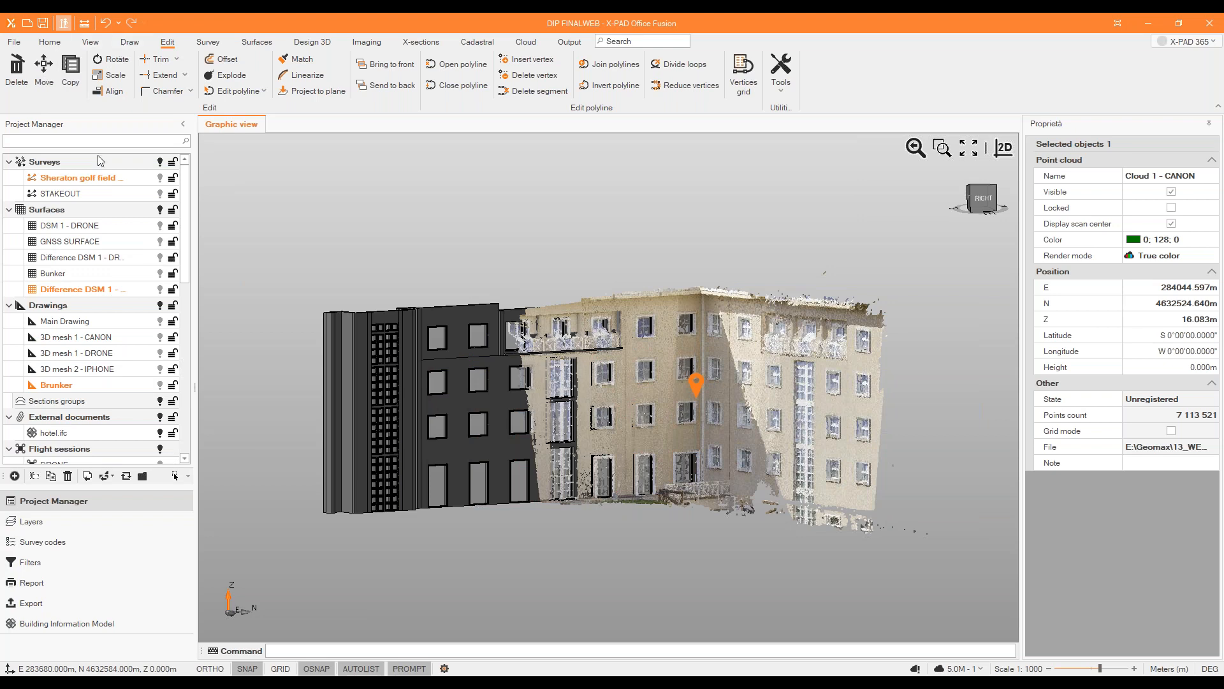
left_click(99, 195)
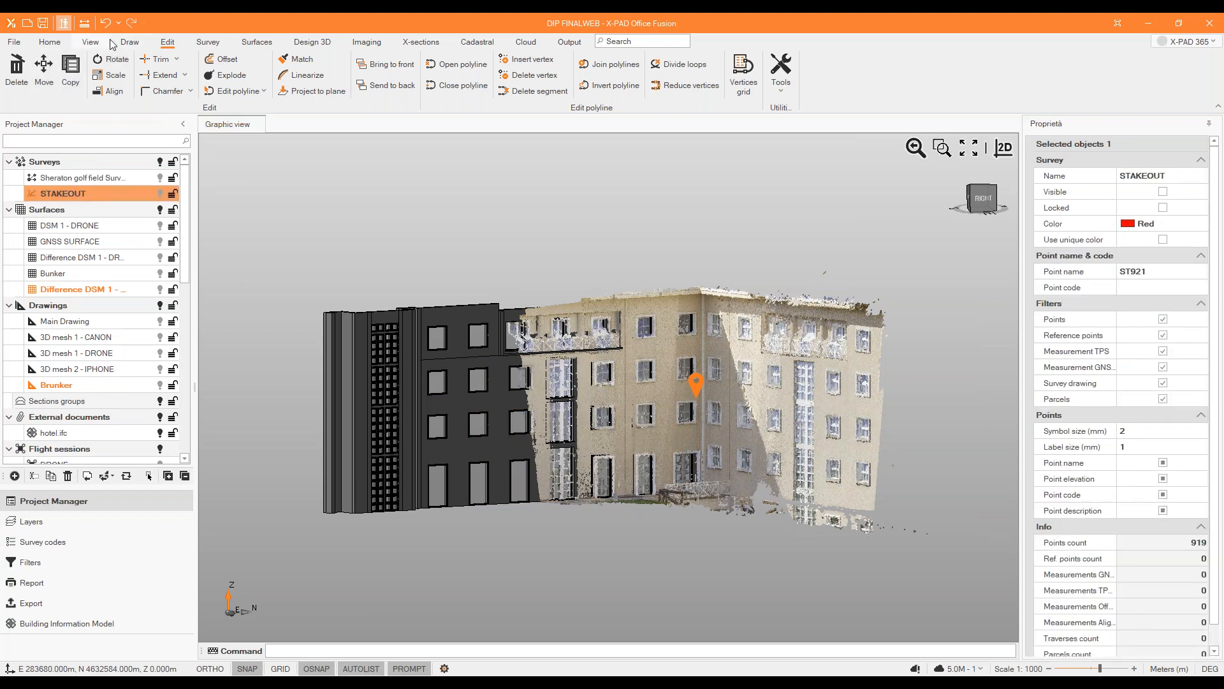
left_click(127, 43)
left_click(111, 66)
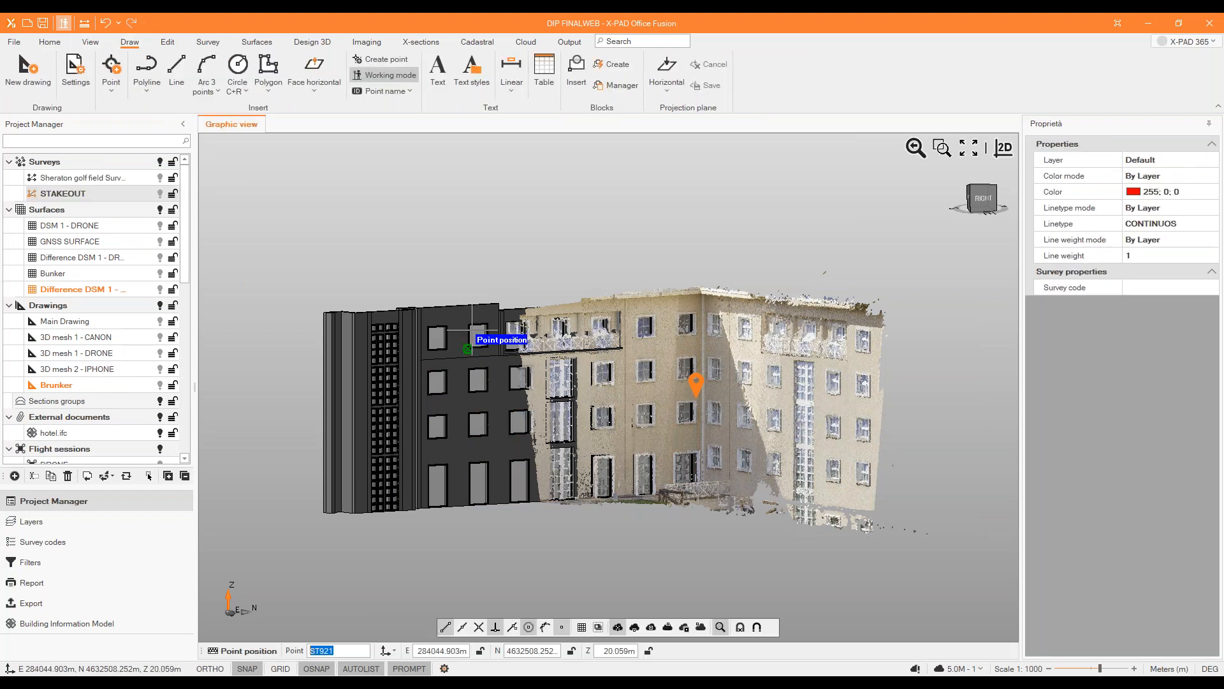
scroll(453, 325, "up", 5)
scroll(452, 326, "up", 5)
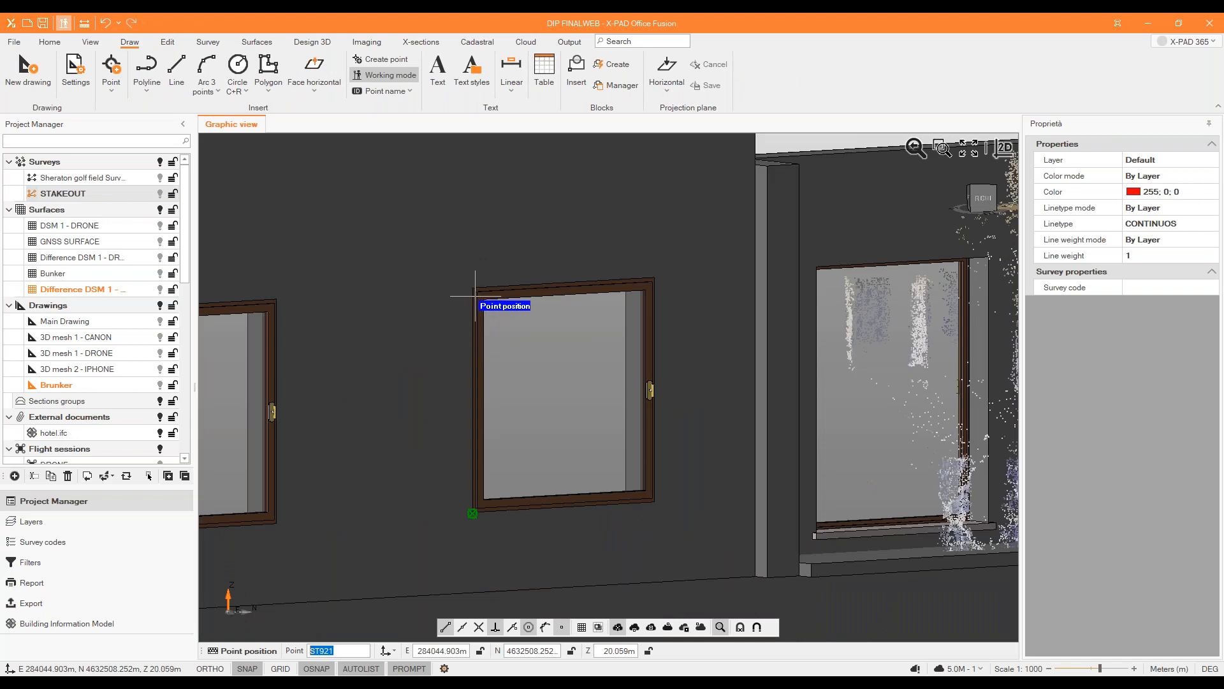
left_click(471, 510)
left_click(654, 503)
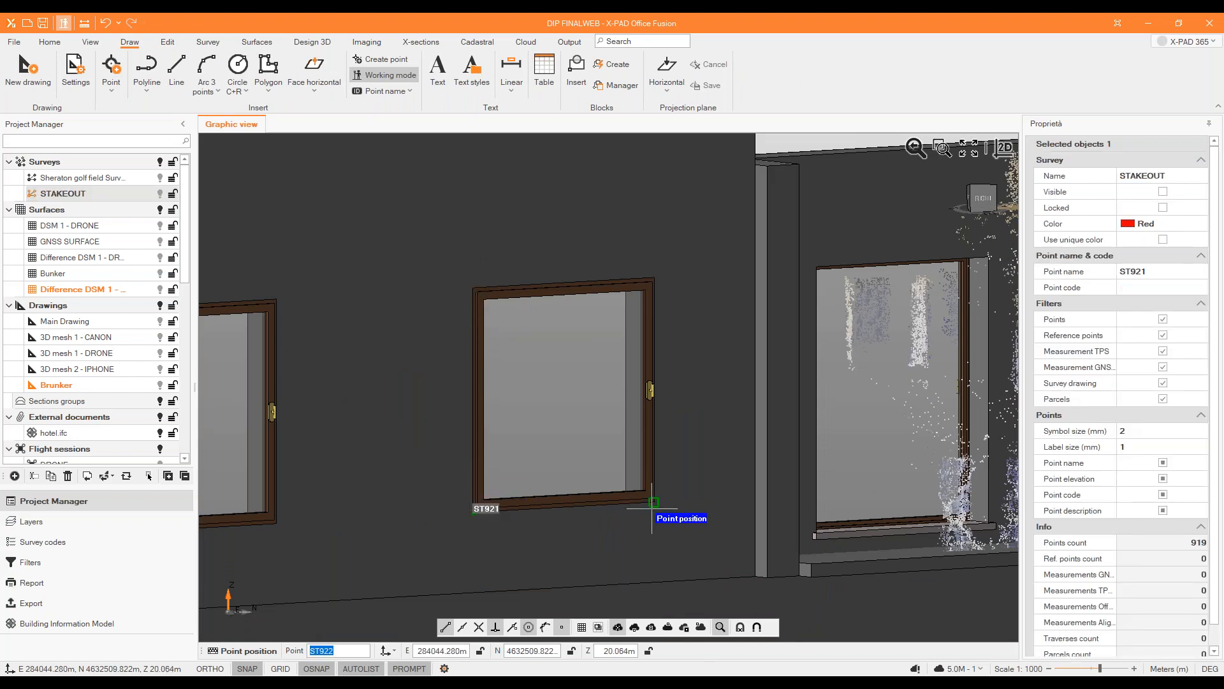
Place survey points at both lower corners of the window directly below the top-floor one.
scroll(652, 278, "up", 1)
scroll(652, 278, "down", 3)
scroll(637, 446, "up", 1)
left_click(571, 507)
left_click(654, 493)
scroll(638, 470, "down", 3)
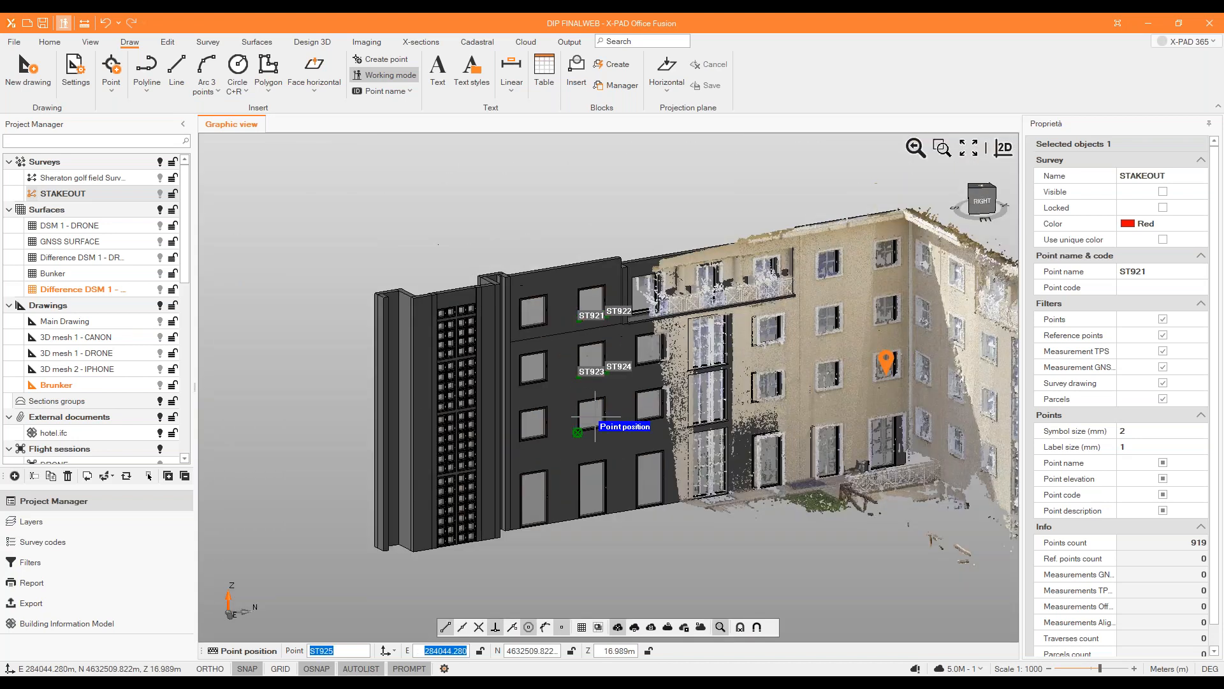
Place survey points at the lower corners of the next window down in the same column and end the point command.
scroll(585, 500, "up", 3)
double_click(557, 455)
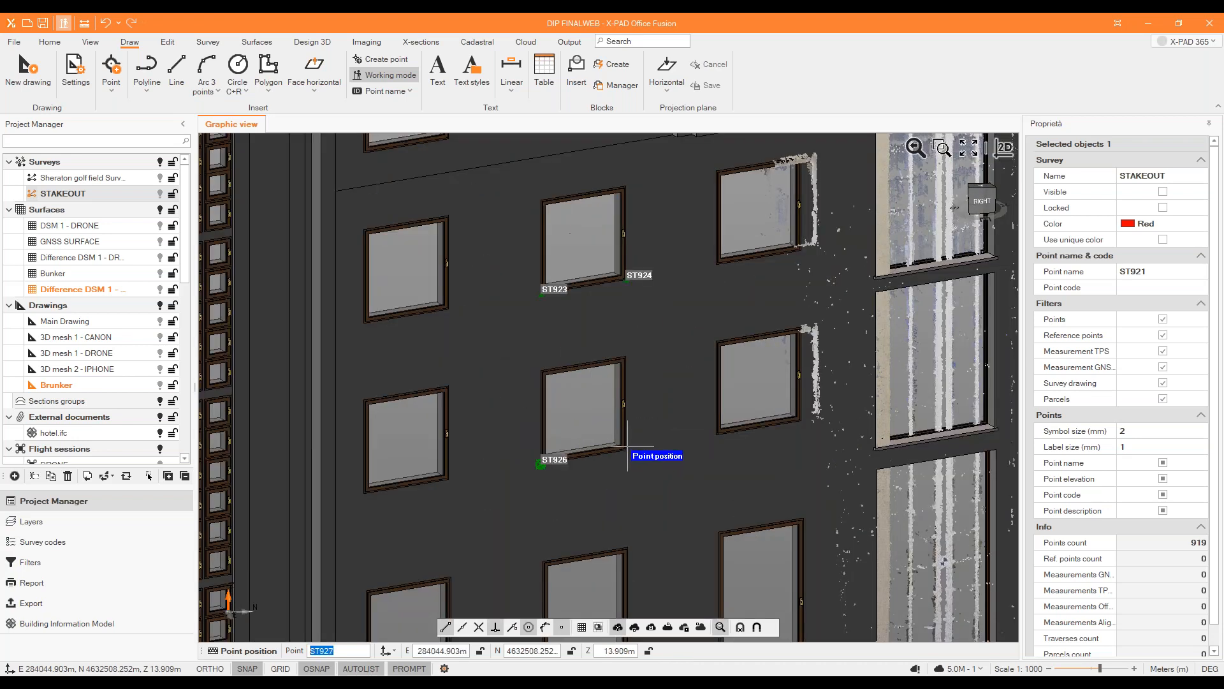
left_click(632, 445)
scroll(631, 446, "down", 5)
right_click(568, 378)
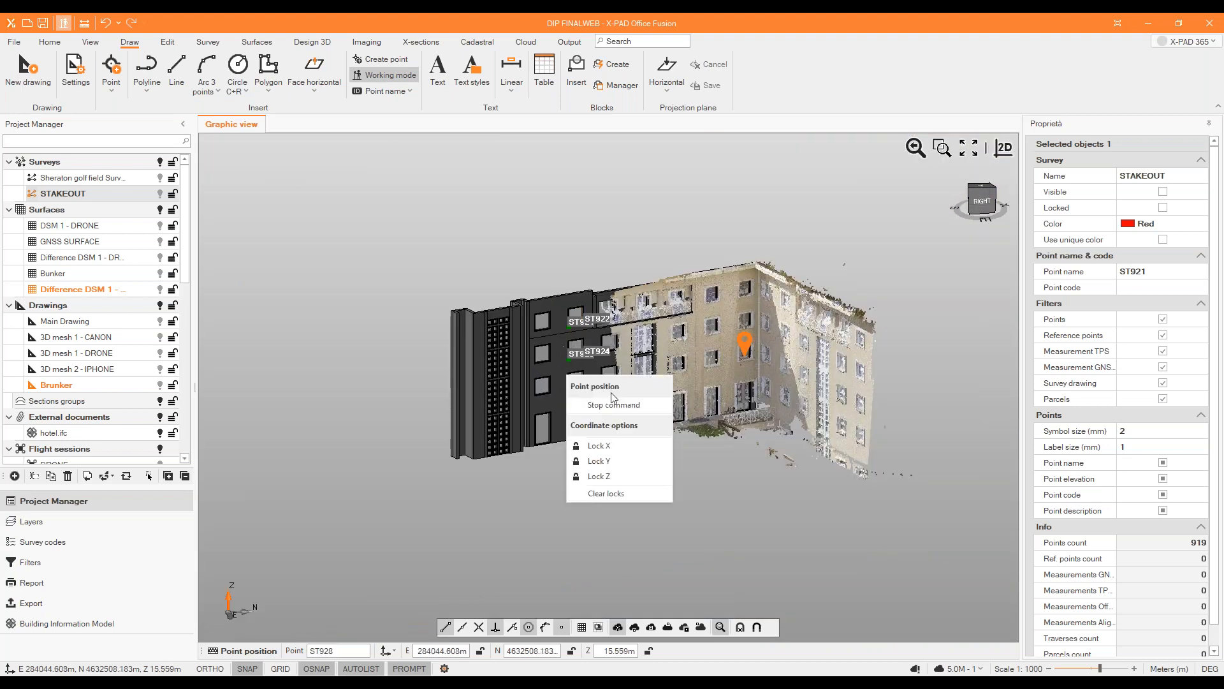
left_click(613, 406)
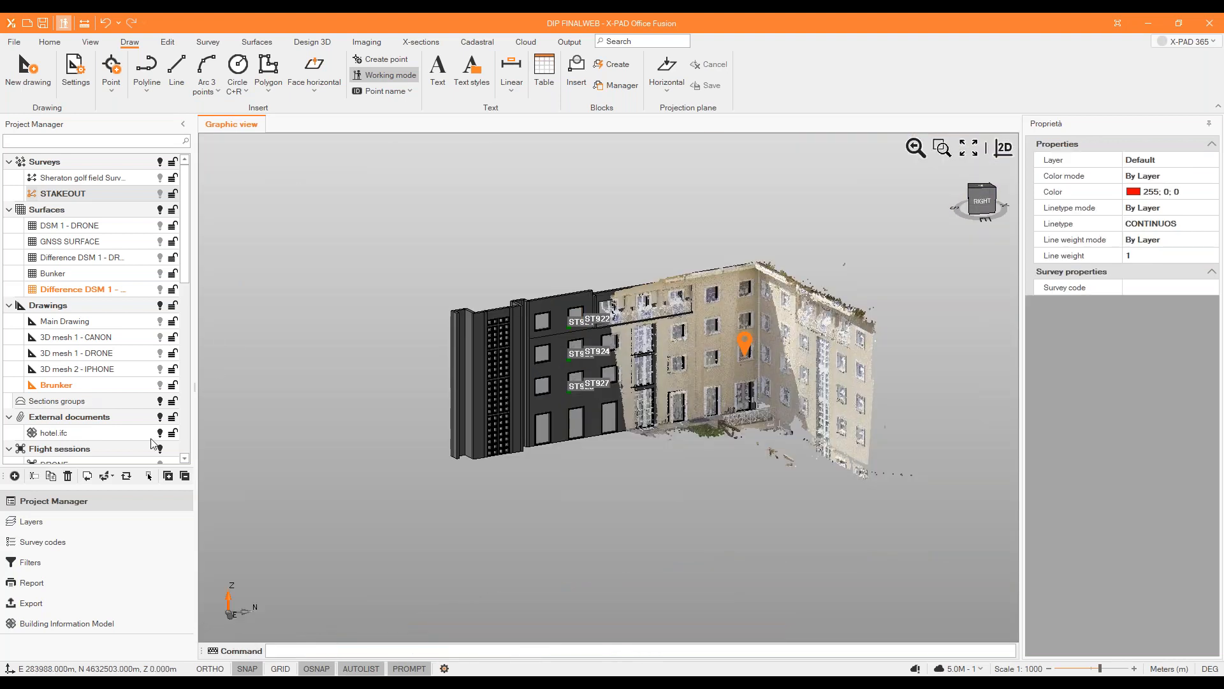
Hide hotel.ifc, Cloud 1 - CANON and the STAKEOUT survey to empty the view.
left_click(160, 433)
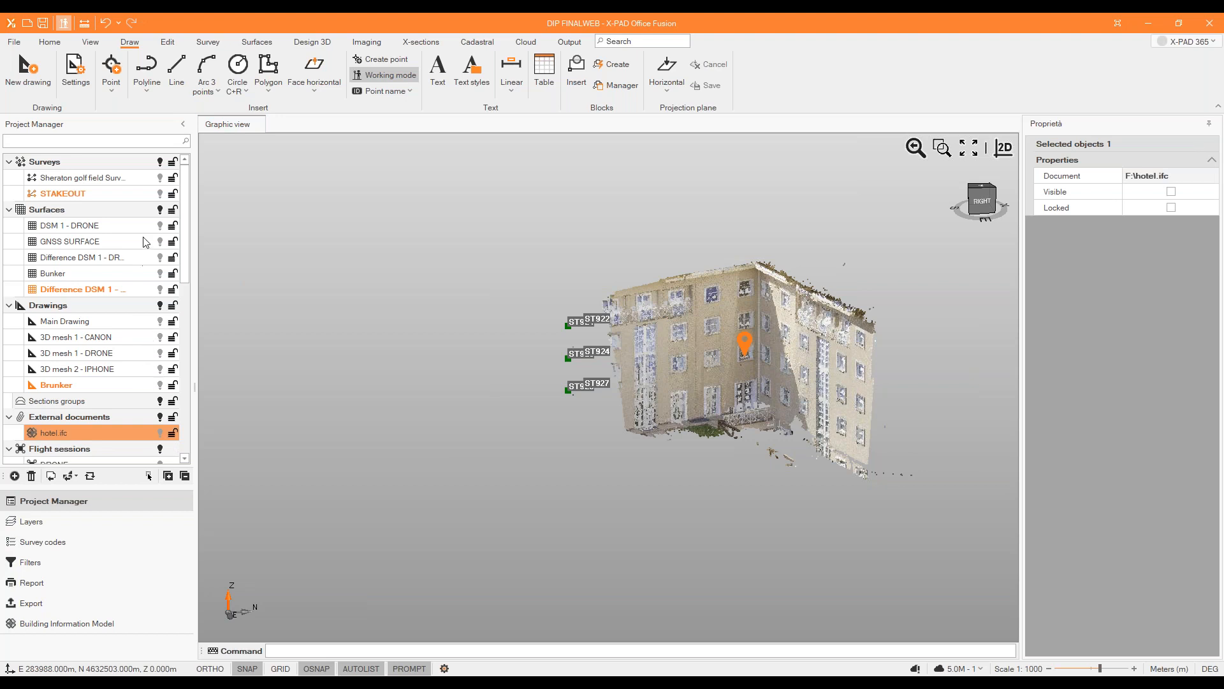
scroll(144, 312, "down", 7)
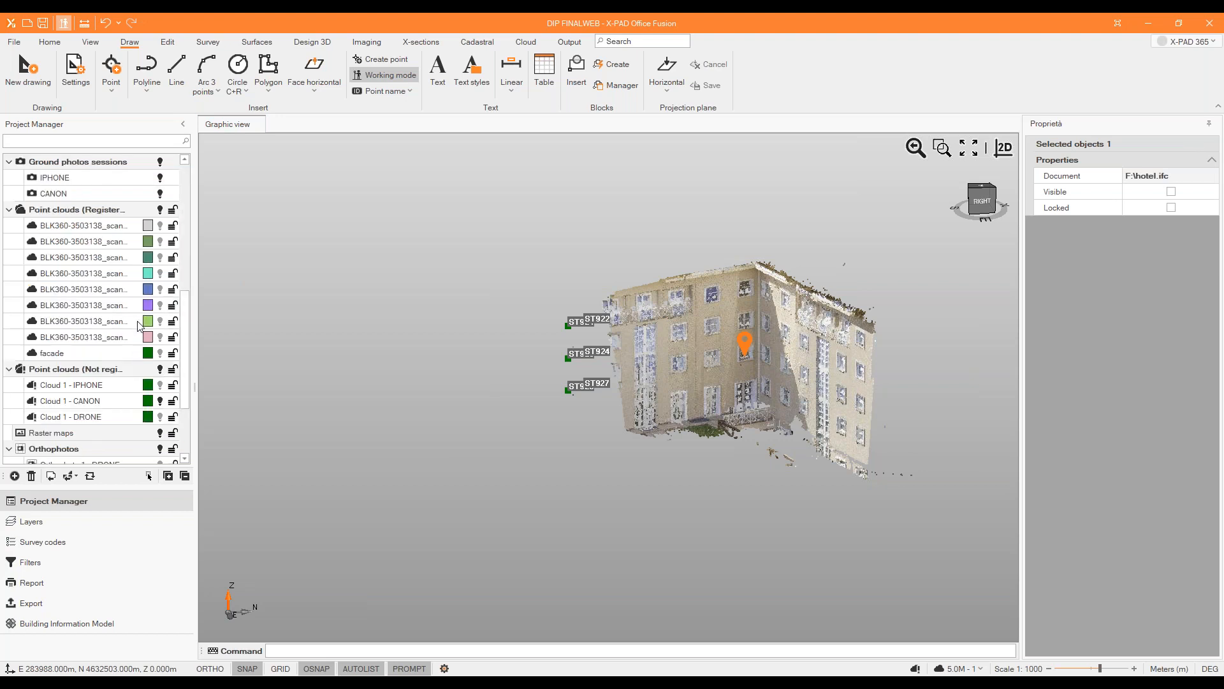
left_click(160, 402)
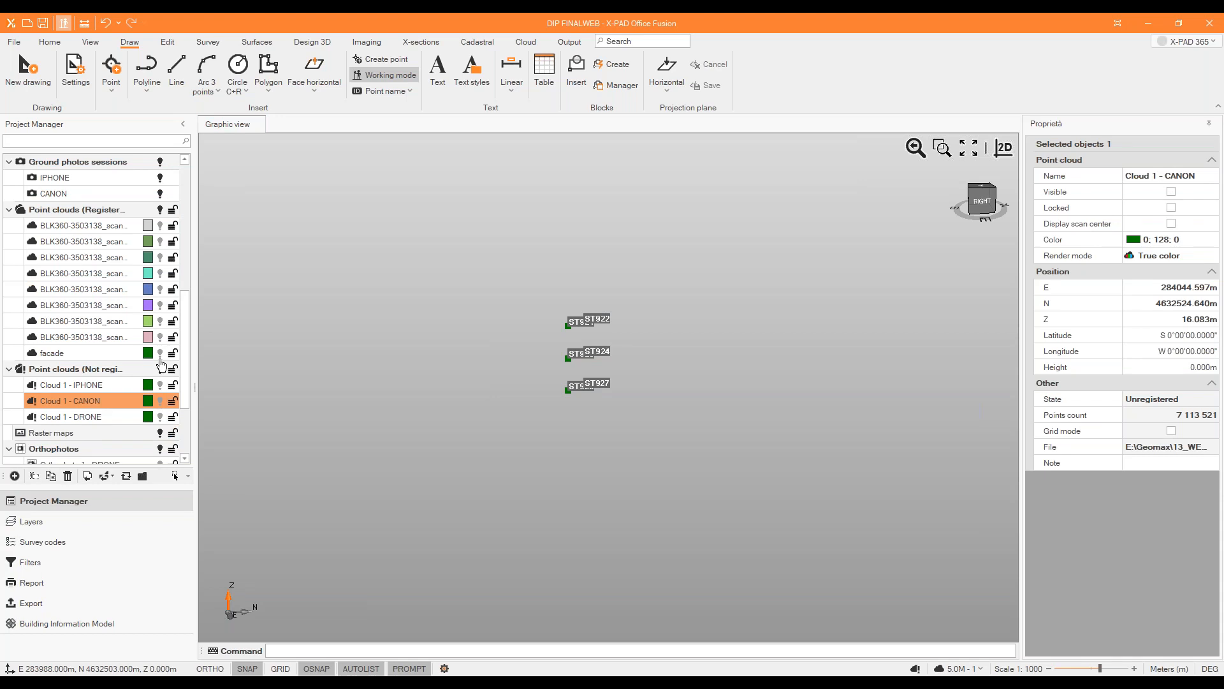
scroll(123, 238, "up", 7)
left_click(159, 195)
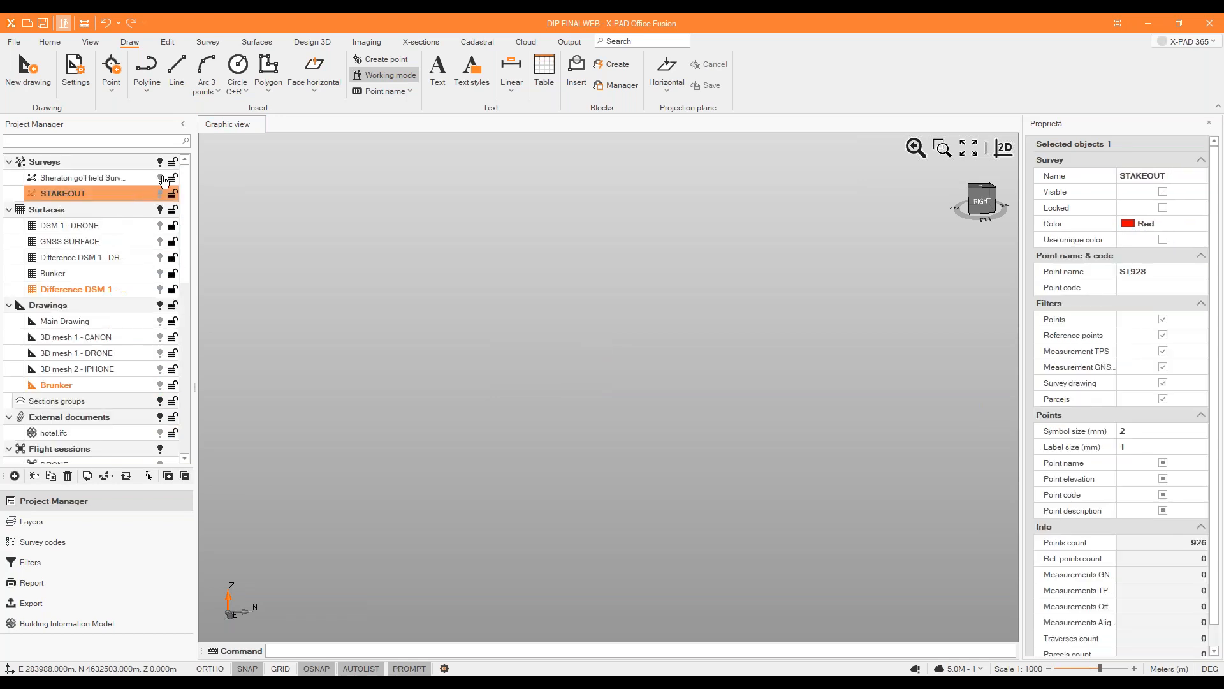
Display all the registered point clouds and view the hotel courtyard scan from above.
scroll(116, 415, "down", 7)
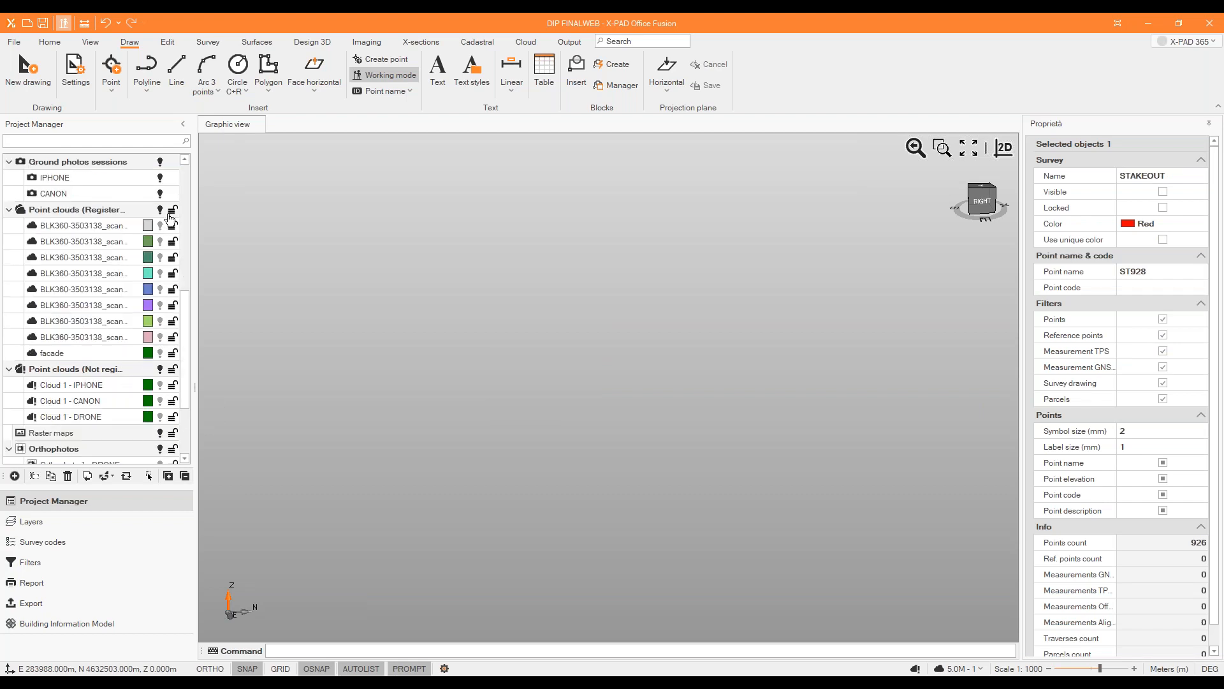
left_click(161, 211)
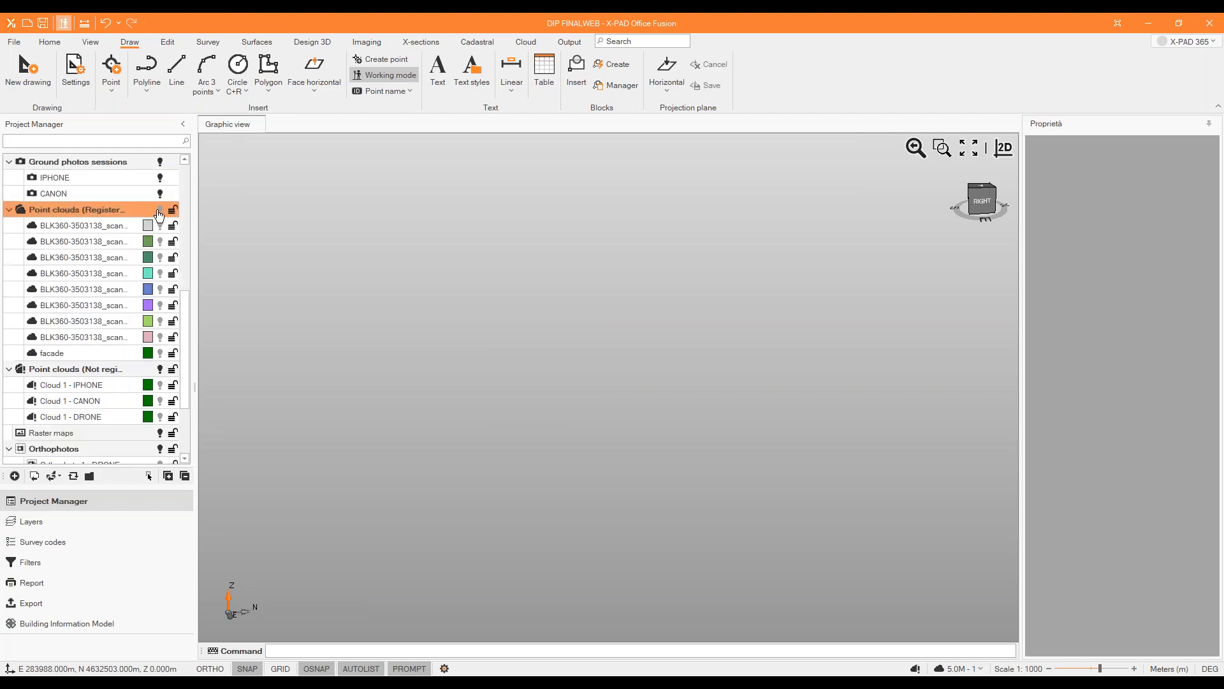
left_click(161, 215)
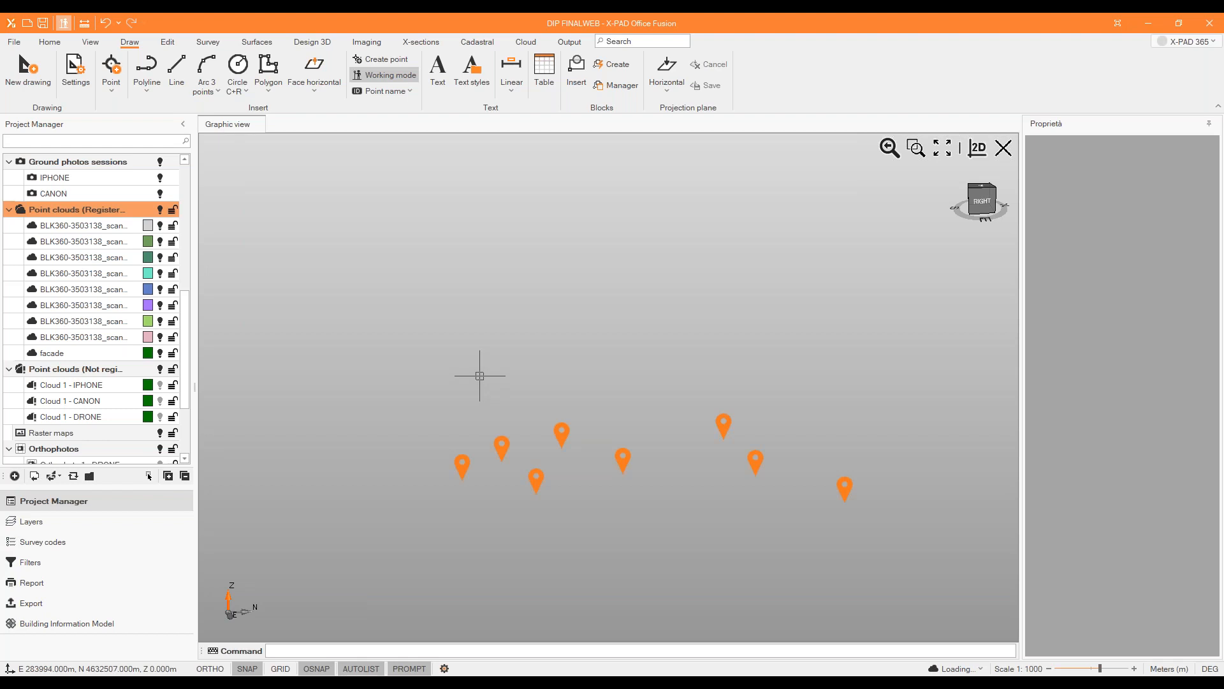
middle_click_drag(478, 382, 428, 491)
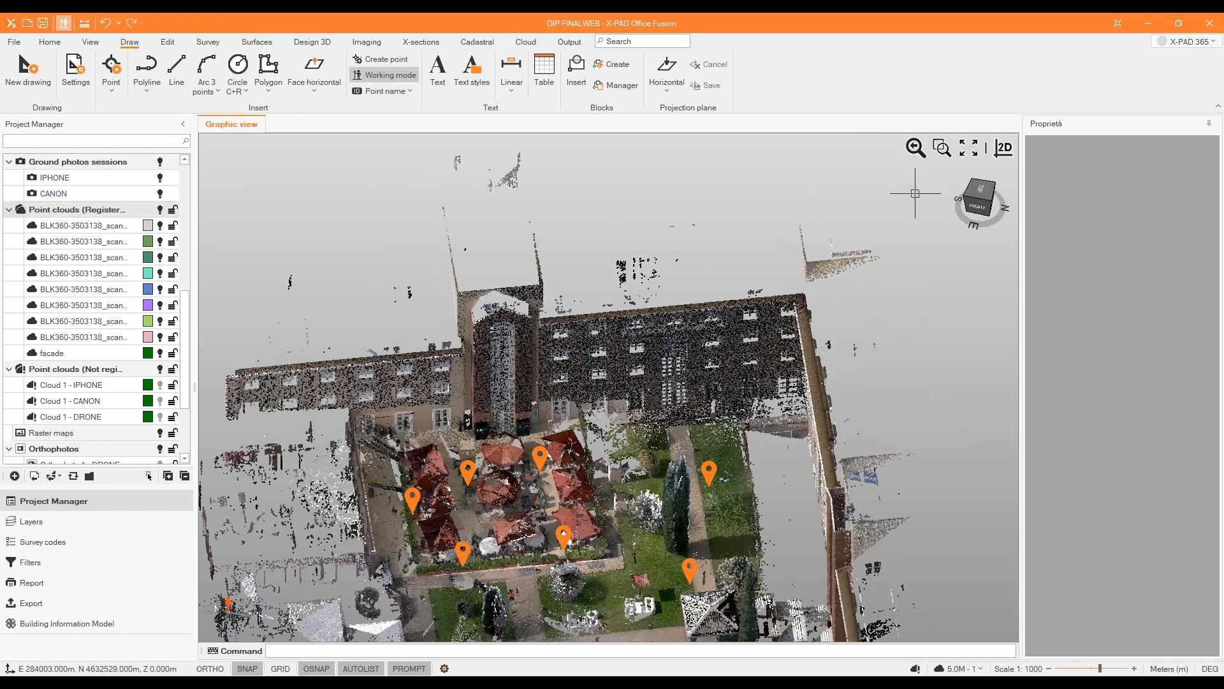
From the top view, cut the registered point clouds with a vertical clipping plane along the hotel facade, keeping the building side.
left_click(979, 191)
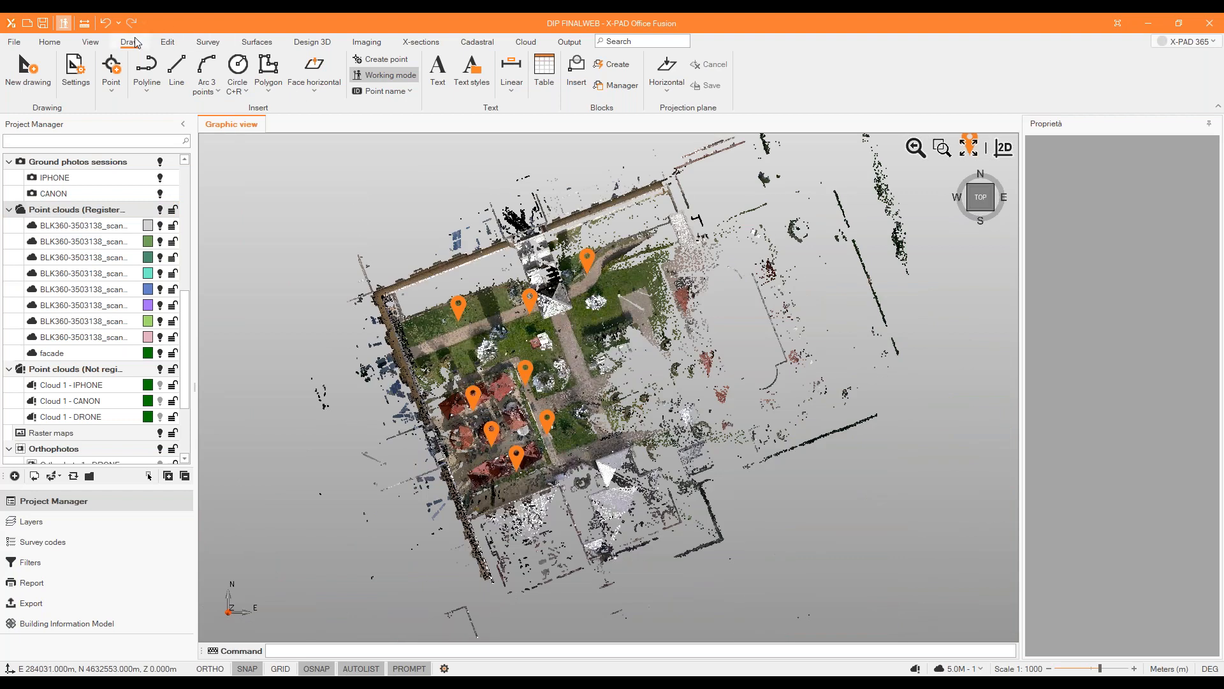
left_click(89, 42)
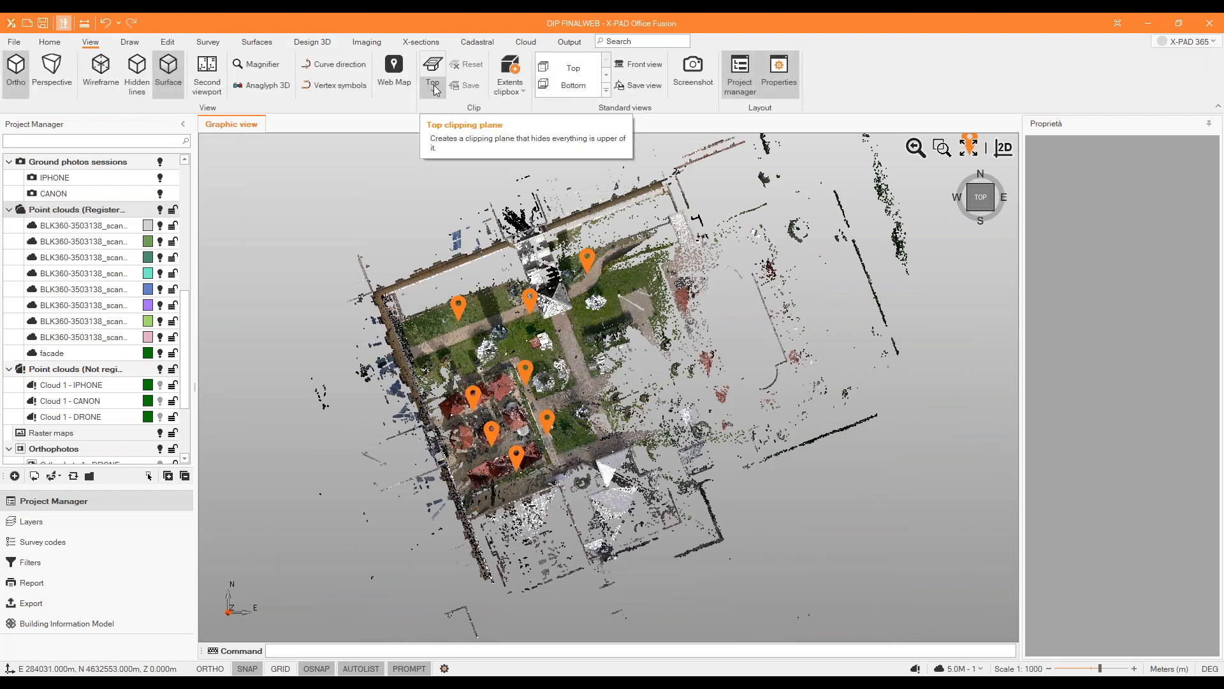
left_click(433, 89)
left_click(449, 163)
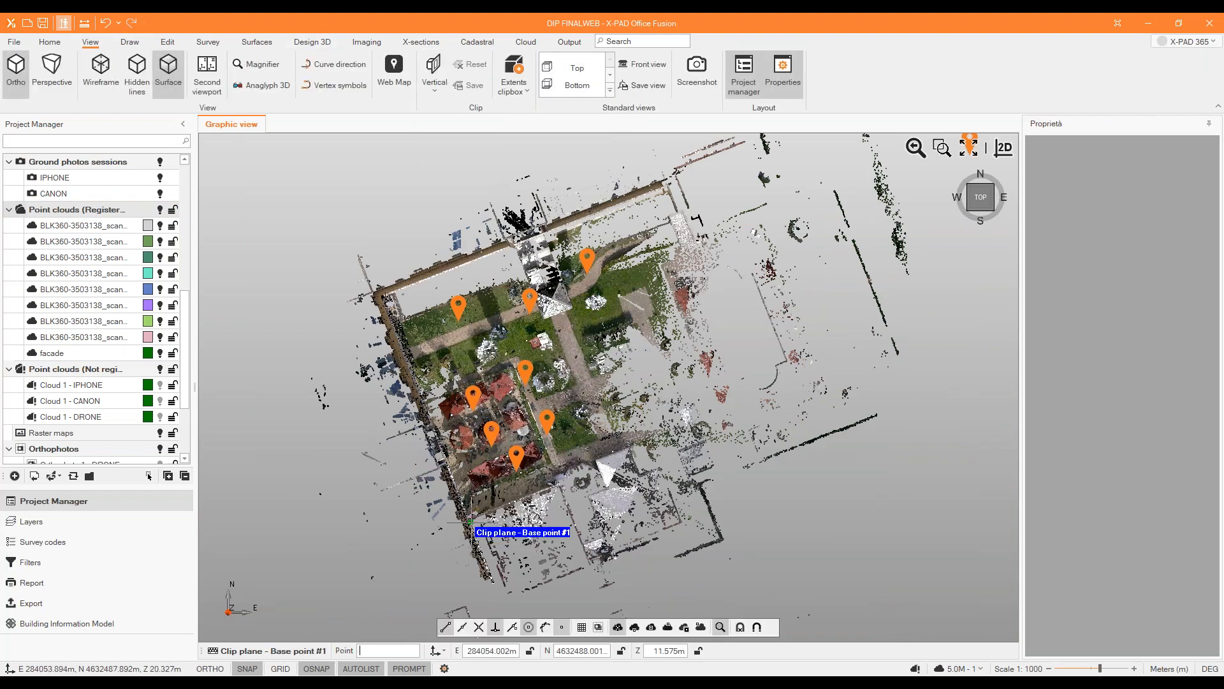
scroll(471, 521, "up", 2)
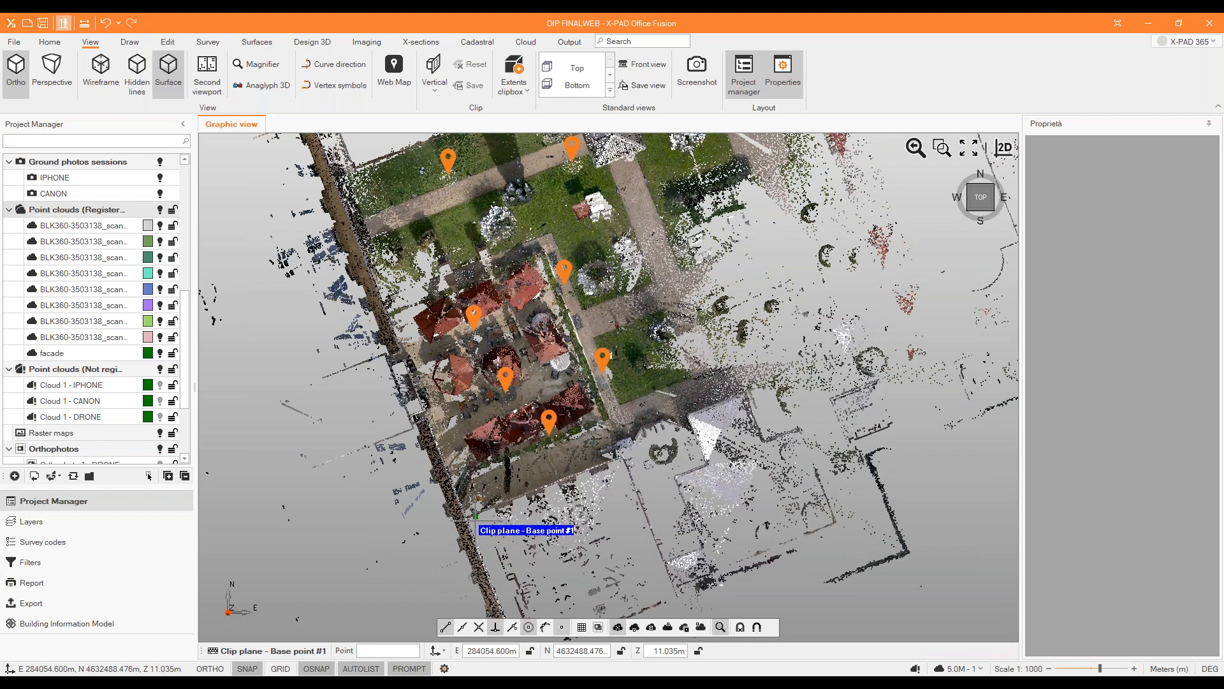
left_click(475, 516)
left_click(345, 592)
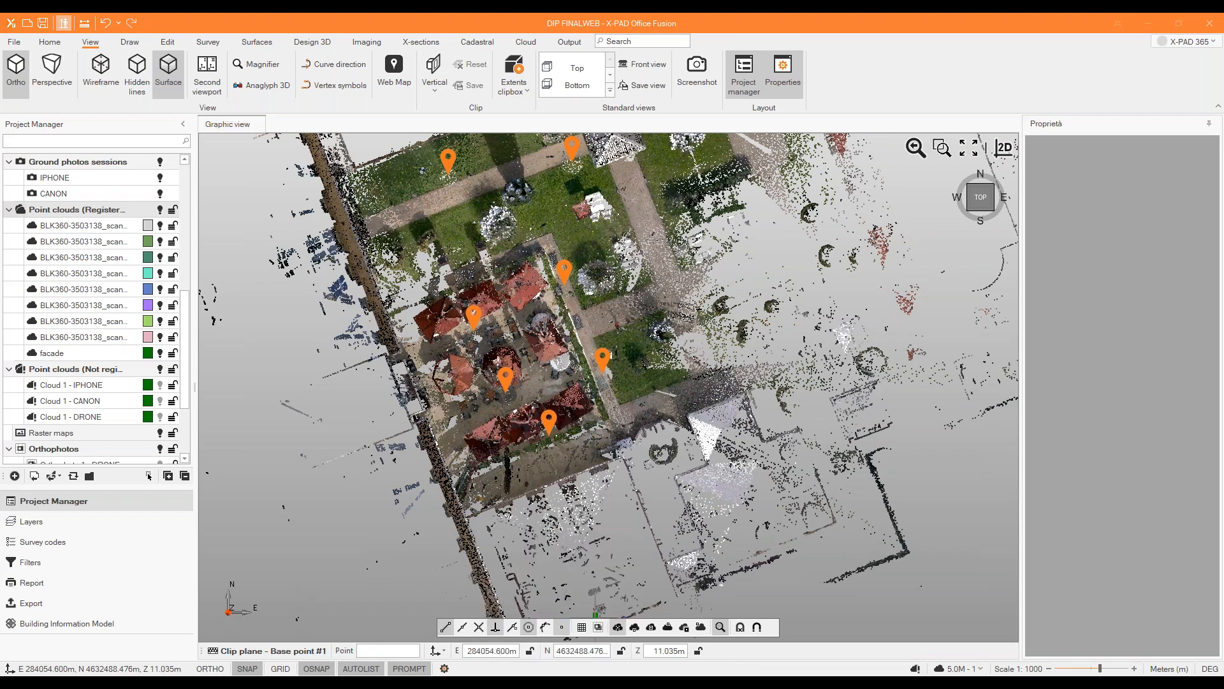
left_click(717, 631)
left_click(479, 526)
left_click(369, 202)
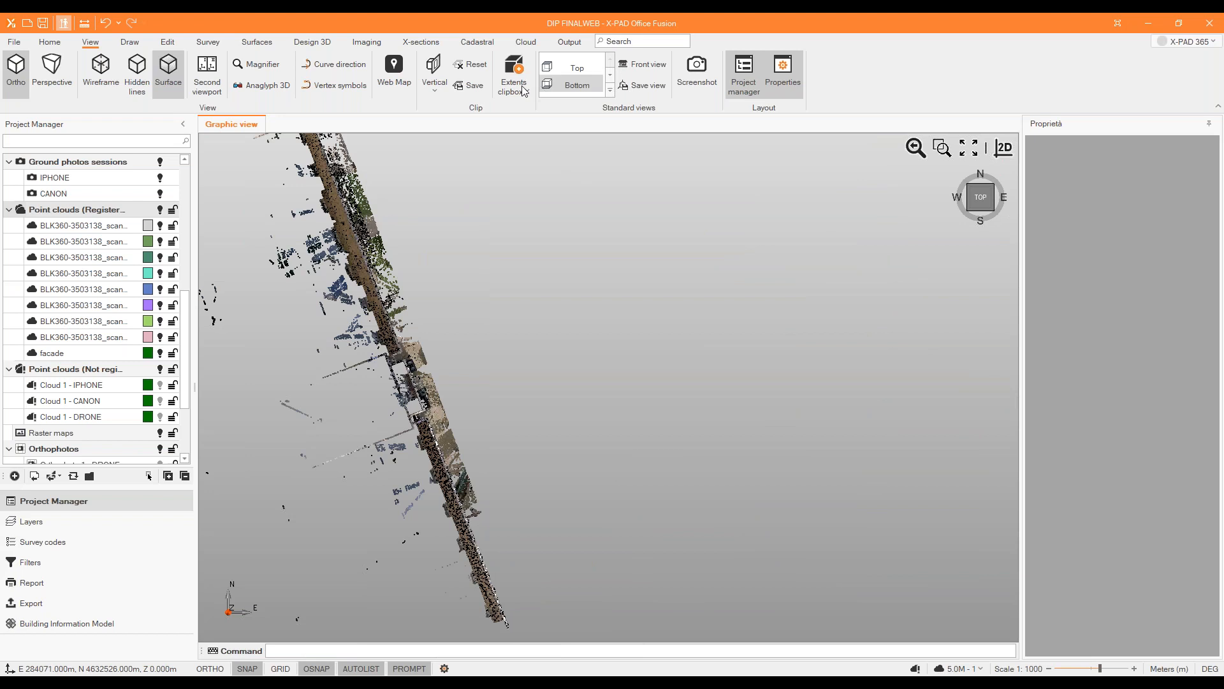
Save the clipping plane as Vertical1 and view the clipped facade from the front, close to the windows beside the tower.
left_click(471, 86)
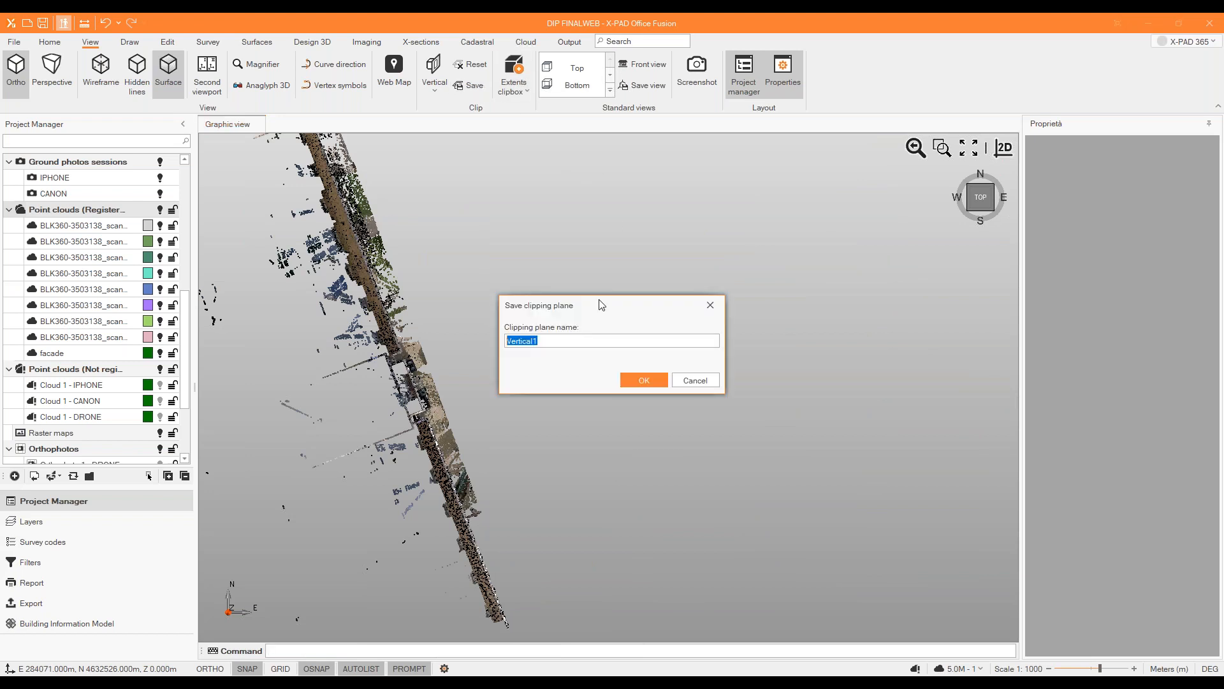
key("Return")
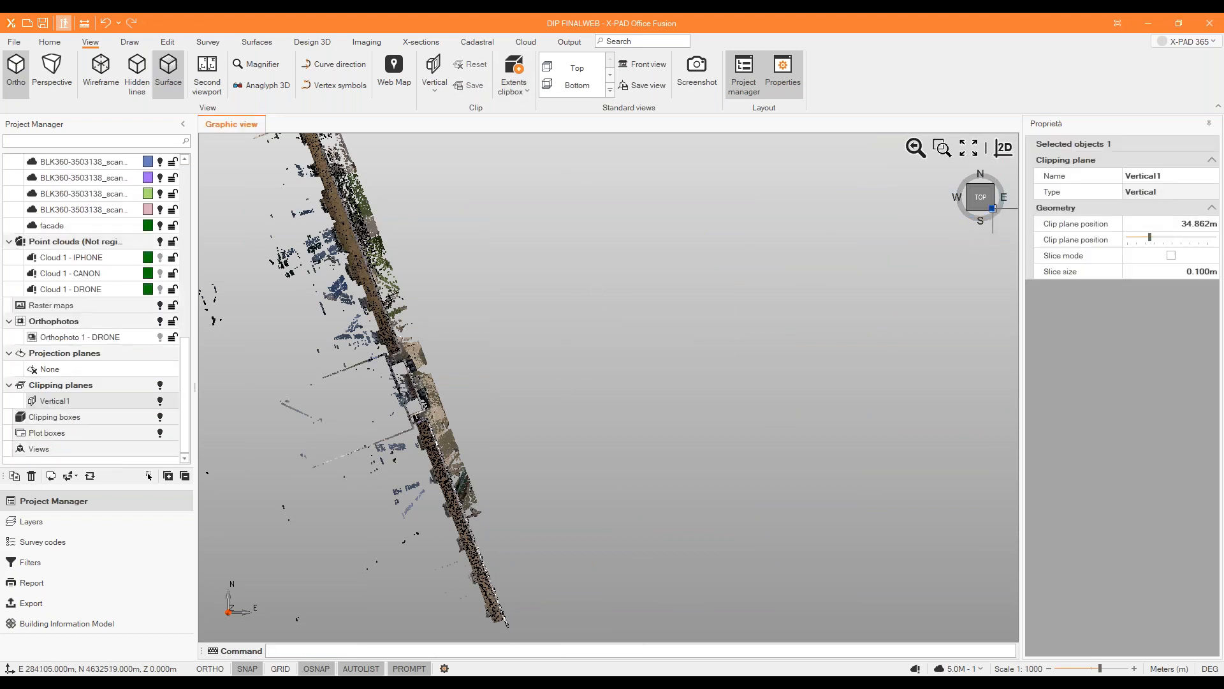
left_click(992, 209)
middle_click_drag(624, 275, 686, 319)
scroll(638, 301, "up", 2)
scroll(612, 281, "up", 5)
scroll(610, 280, "up", 3)
scroll(633, 286, "down", 4)
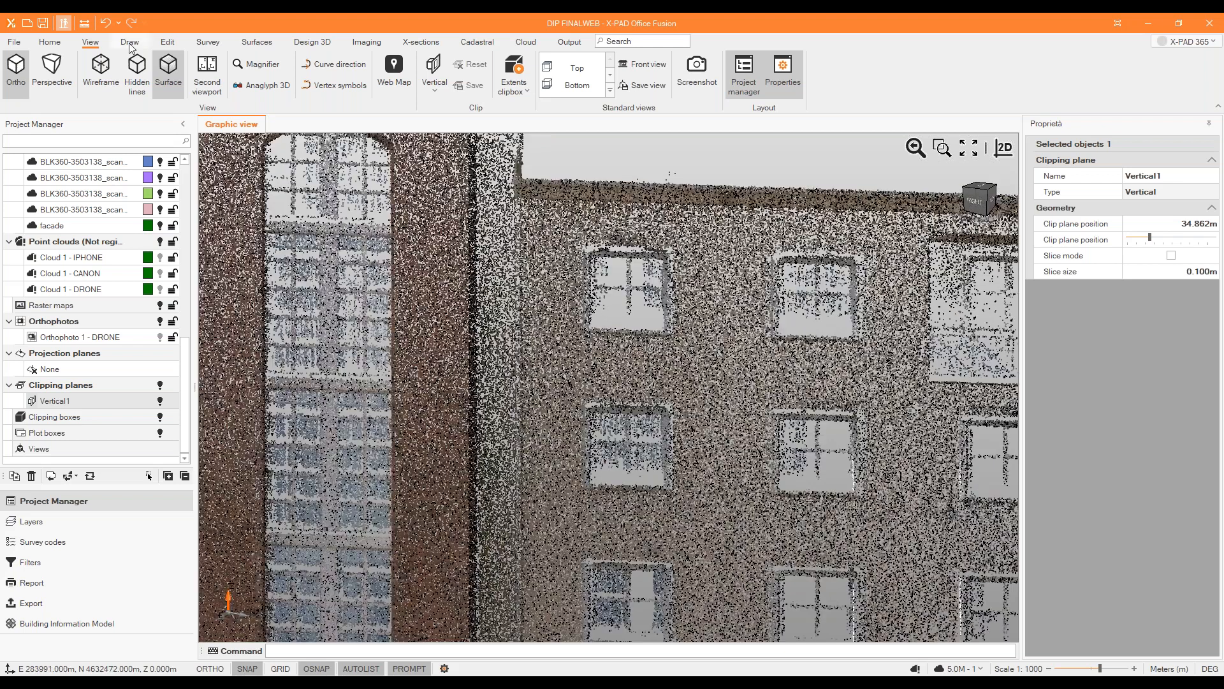
Define a vertical projection plane through two points along the base of the facade wall and save it as FACADE.
left_click(129, 41)
left_click(663, 91)
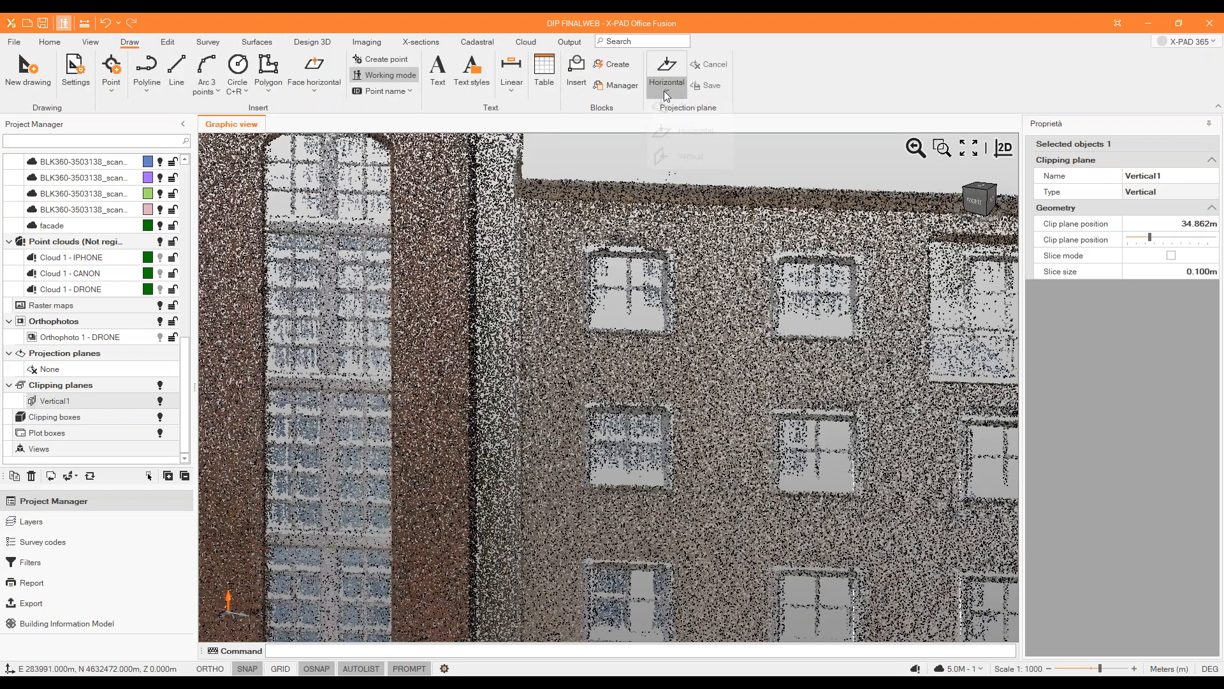
left_click(679, 163)
scroll(596, 459, "up", 6)
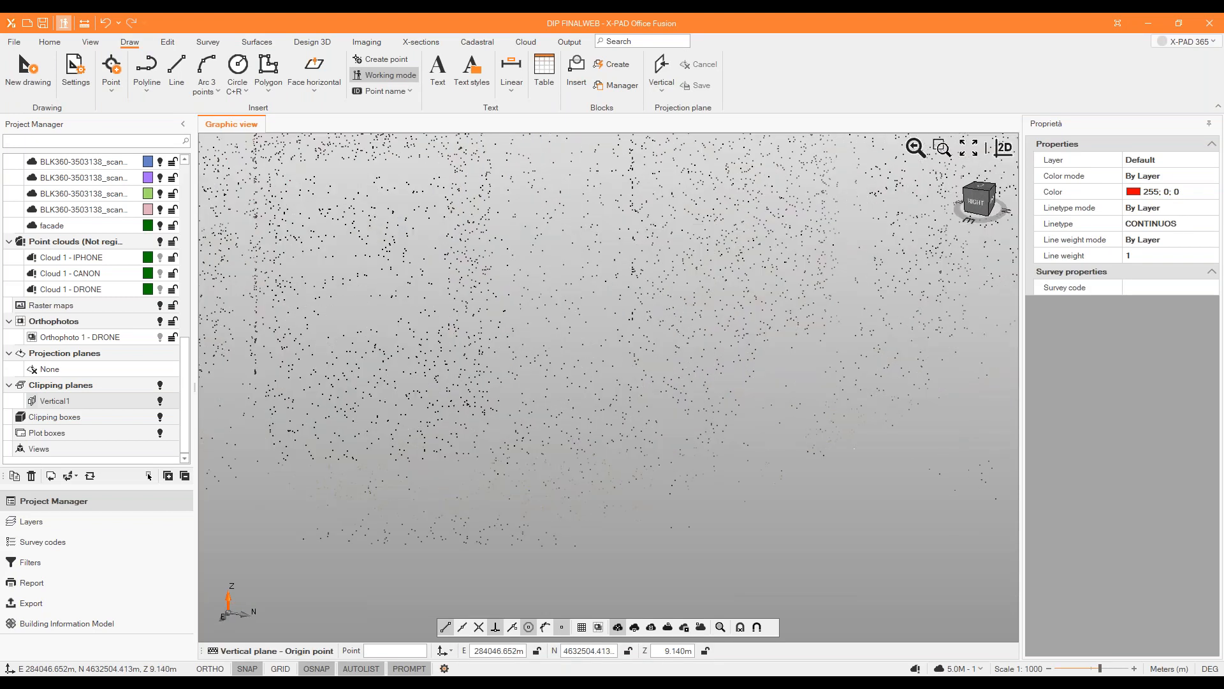
left_click(662, 330)
scroll(488, 338, "down", 6)
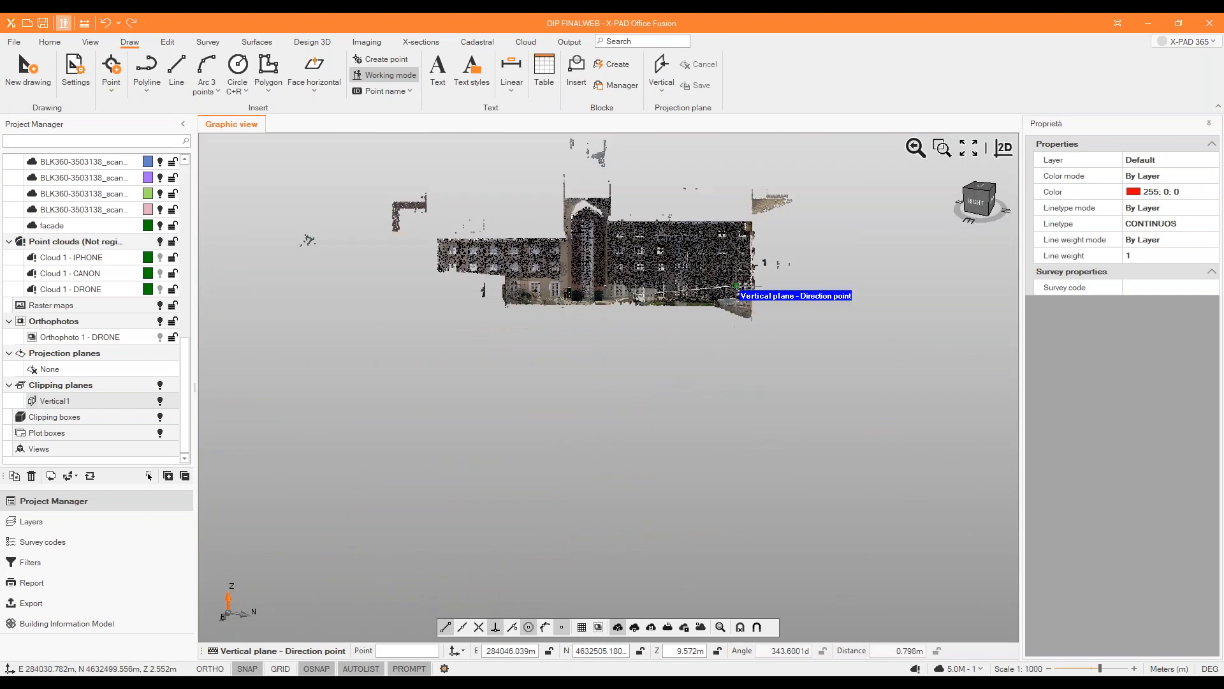
scroll(738, 286, "up", 5)
scroll(752, 315, "up", 5)
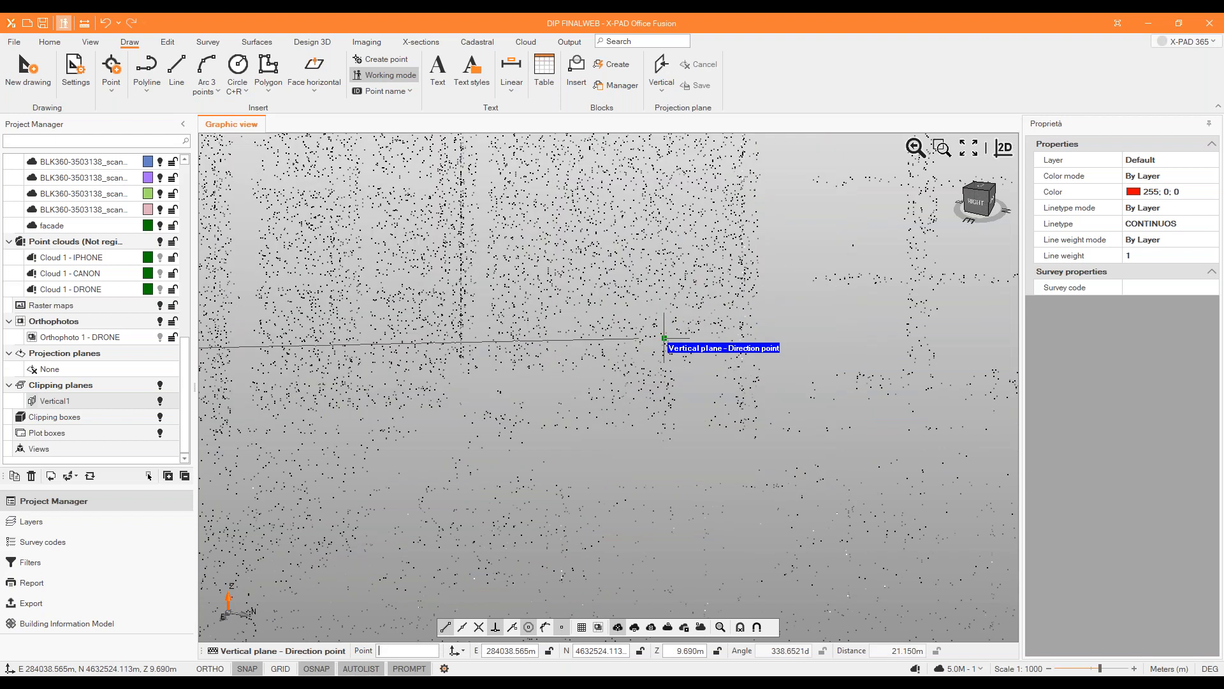
left_click(664, 338)
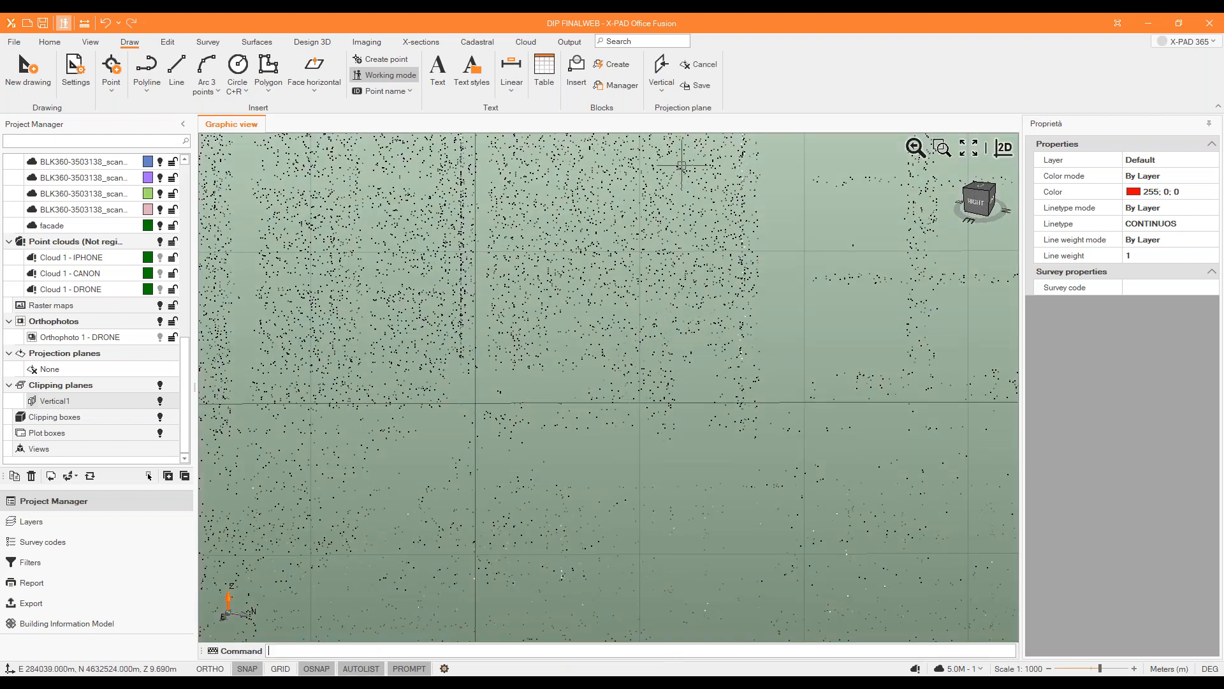
left_click(698, 89)
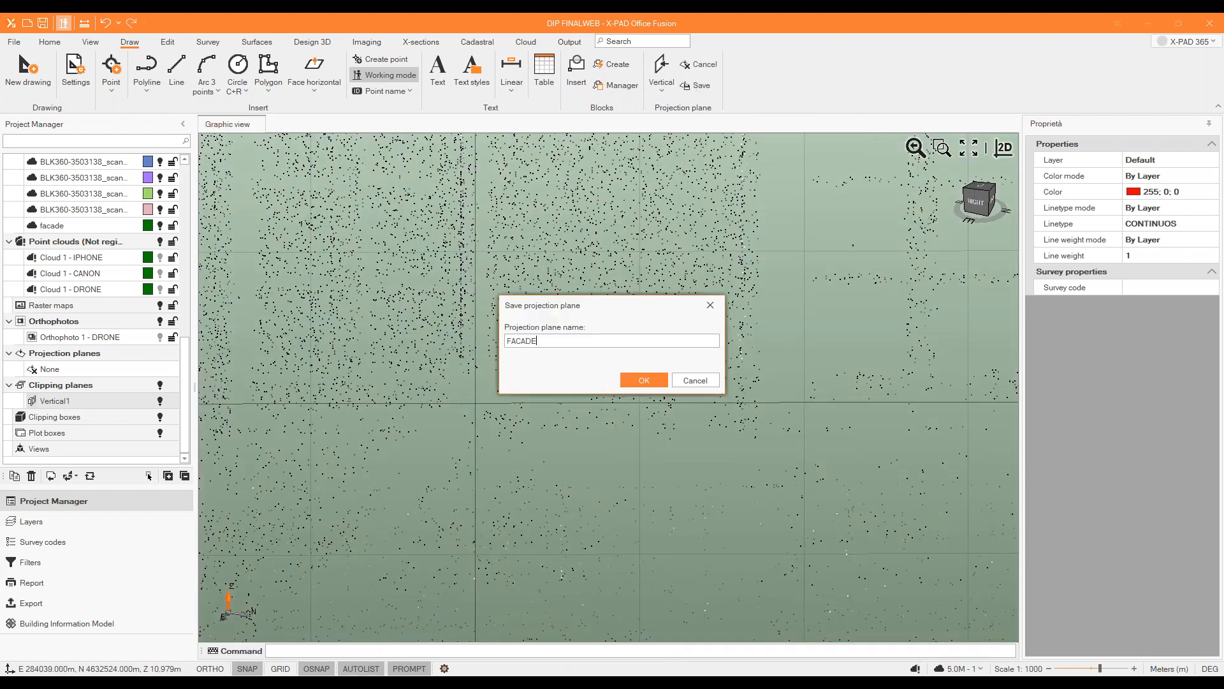
key("Return")
Create a new drawing named Facade in the project.
scroll(686, 106, "up", 1)
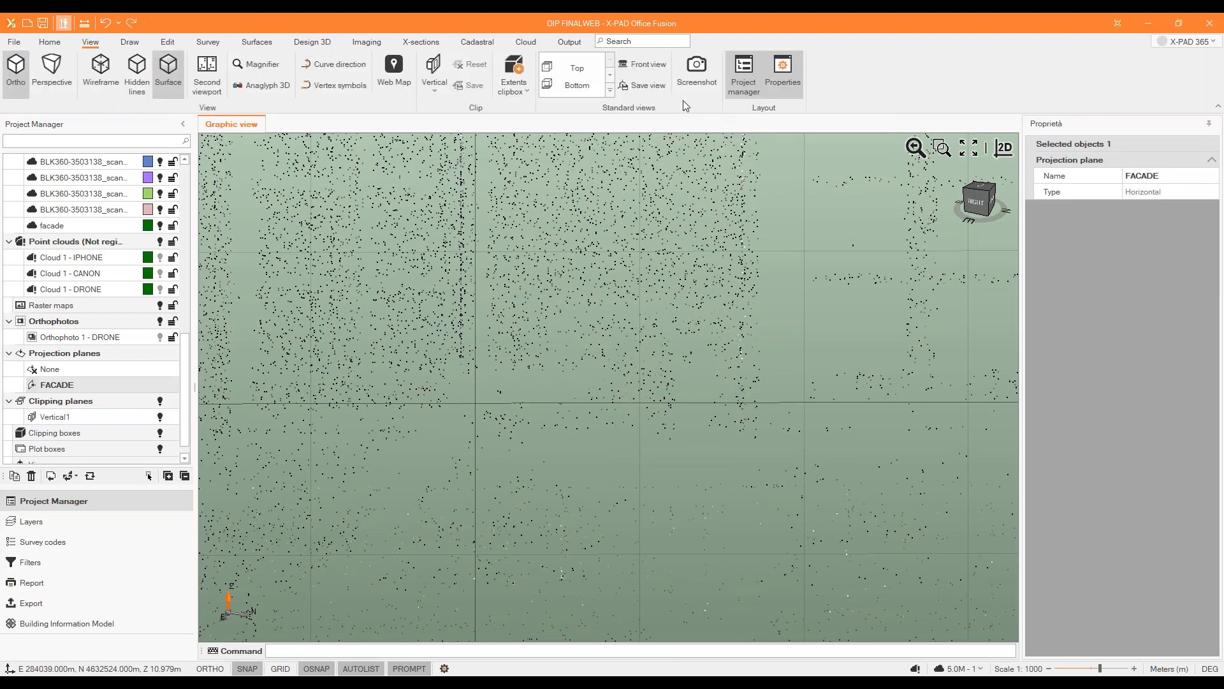
scroll(657, 87, "down", 4)
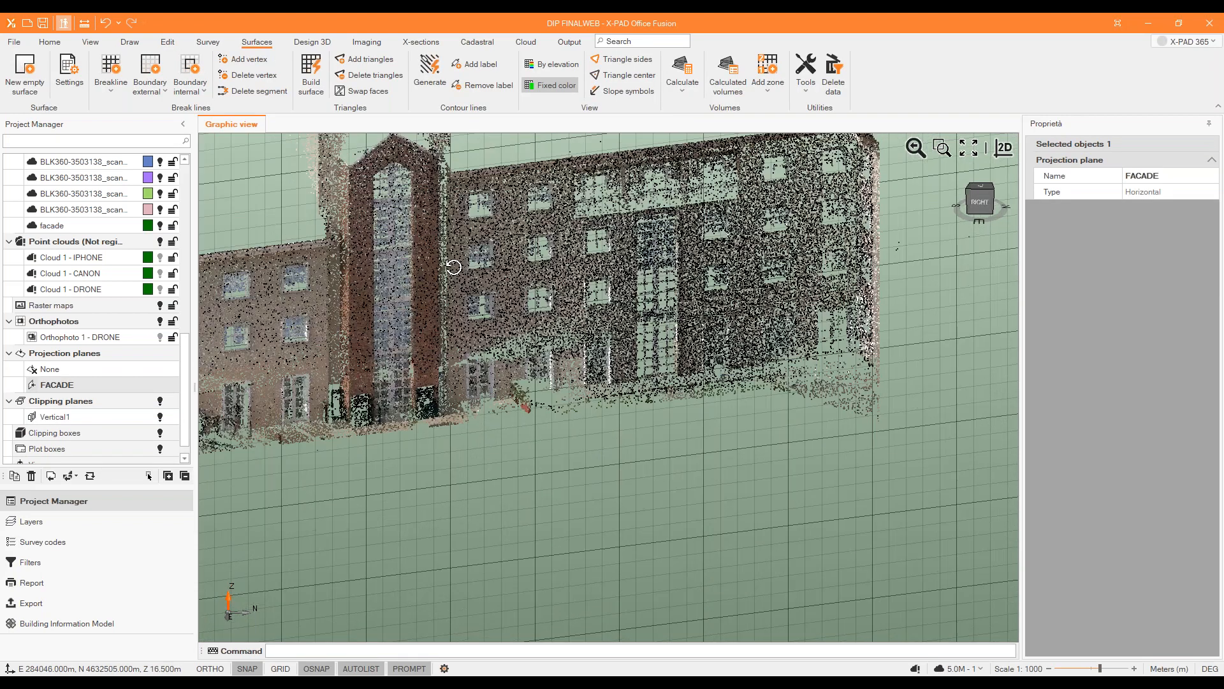
scroll(446, 258, "up", 6)
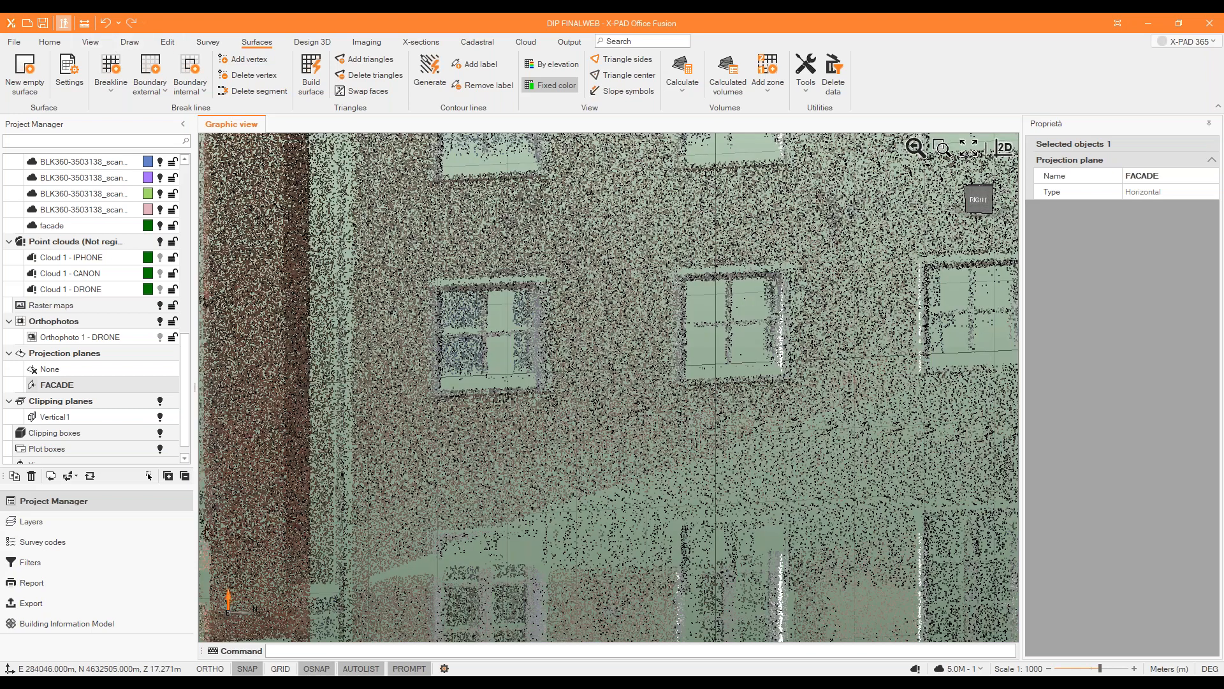
scroll(71, 244, "up", 10)
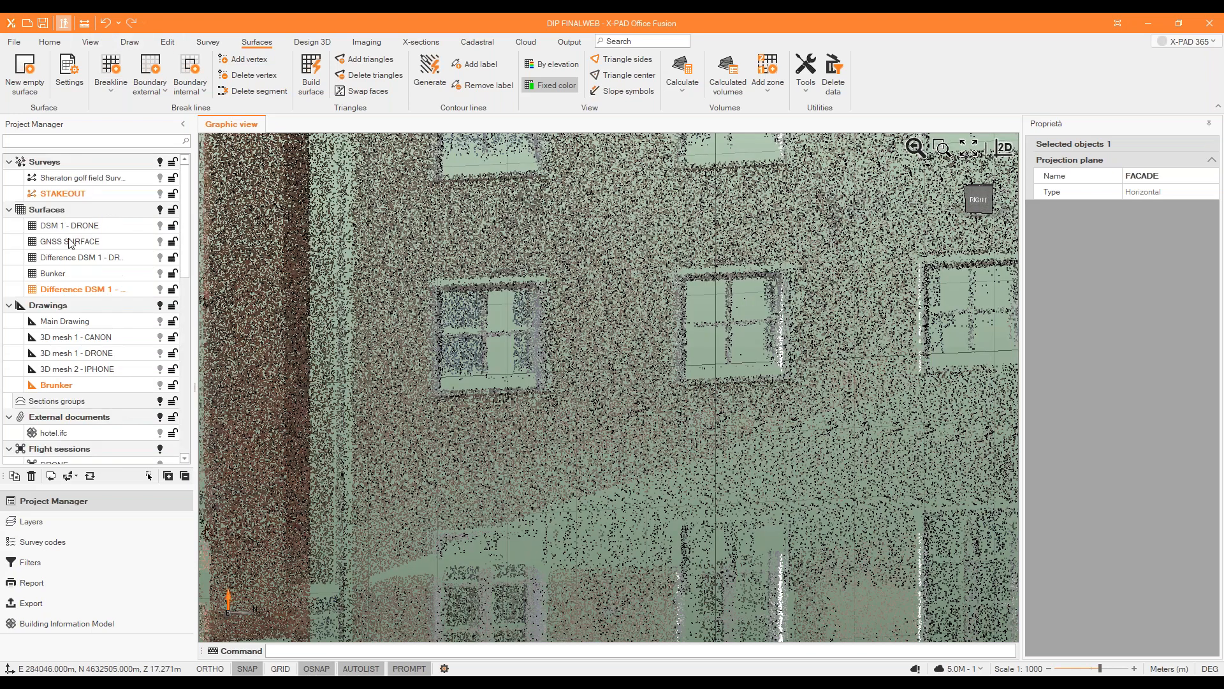
right_click(93, 389)
left_click(117, 432)
type("Facede")
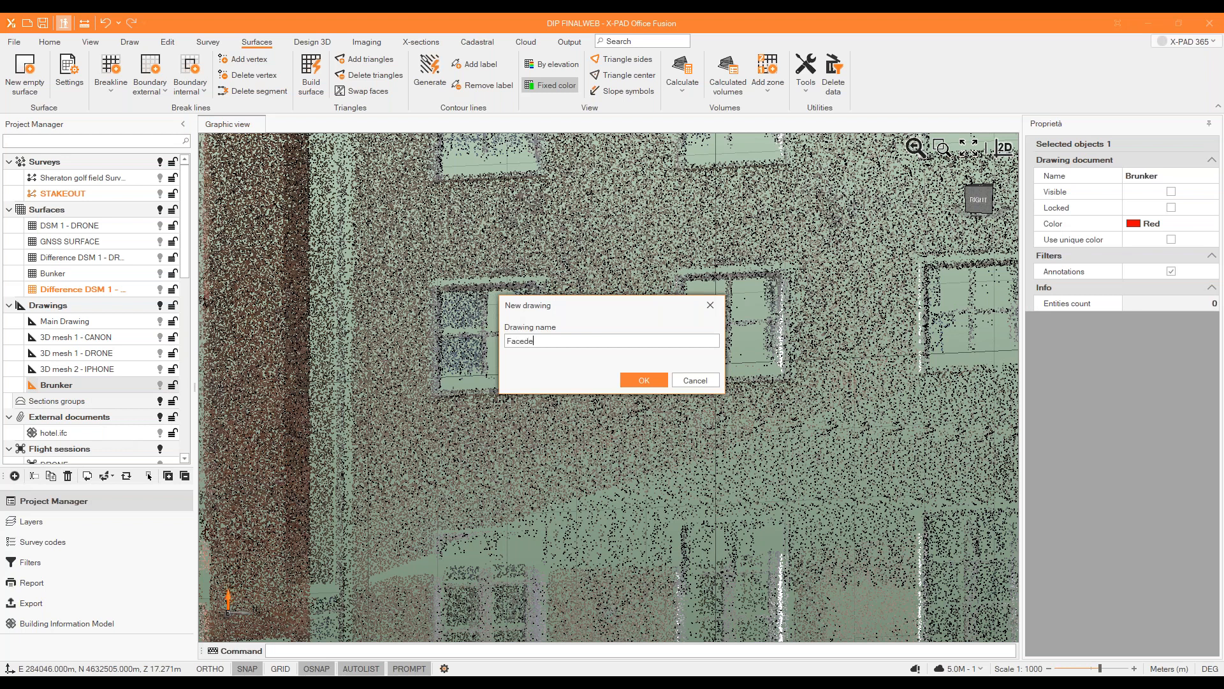
key("Return")
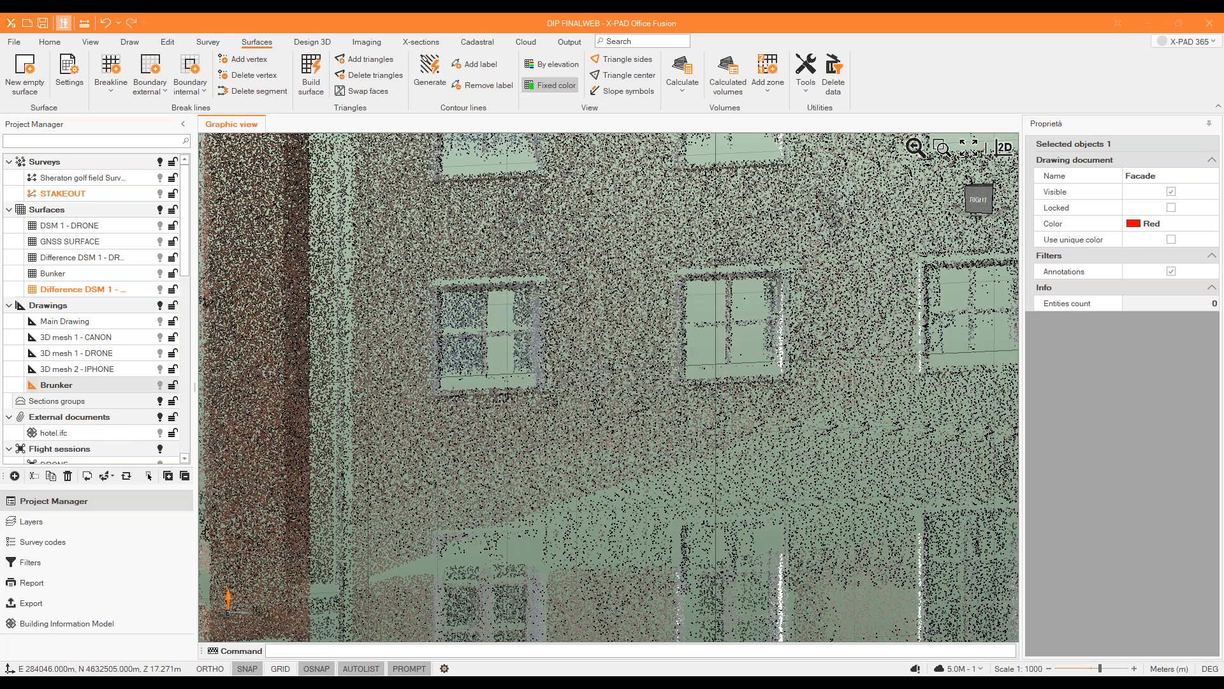
Start a polyline with the point magnifier enabled and place its first vertex at the lower-left corner of the first-floor window beside the tower.
left_click(91, 40)
left_click(130, 42)
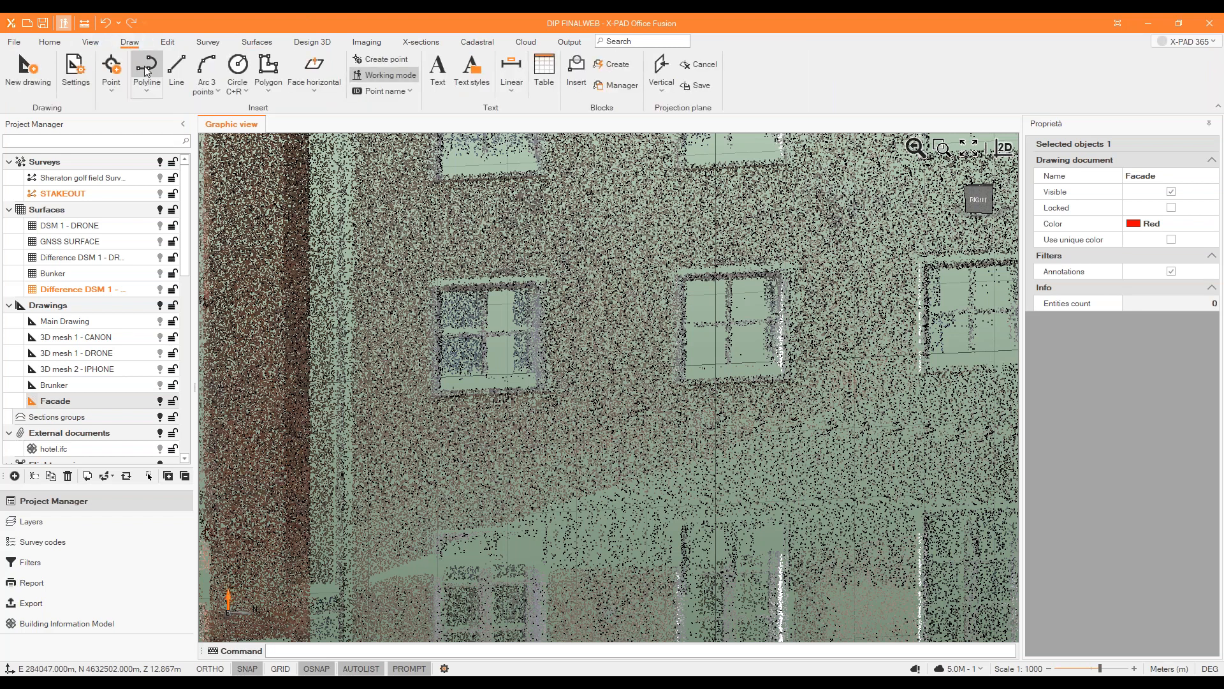
left_click(147, 67)
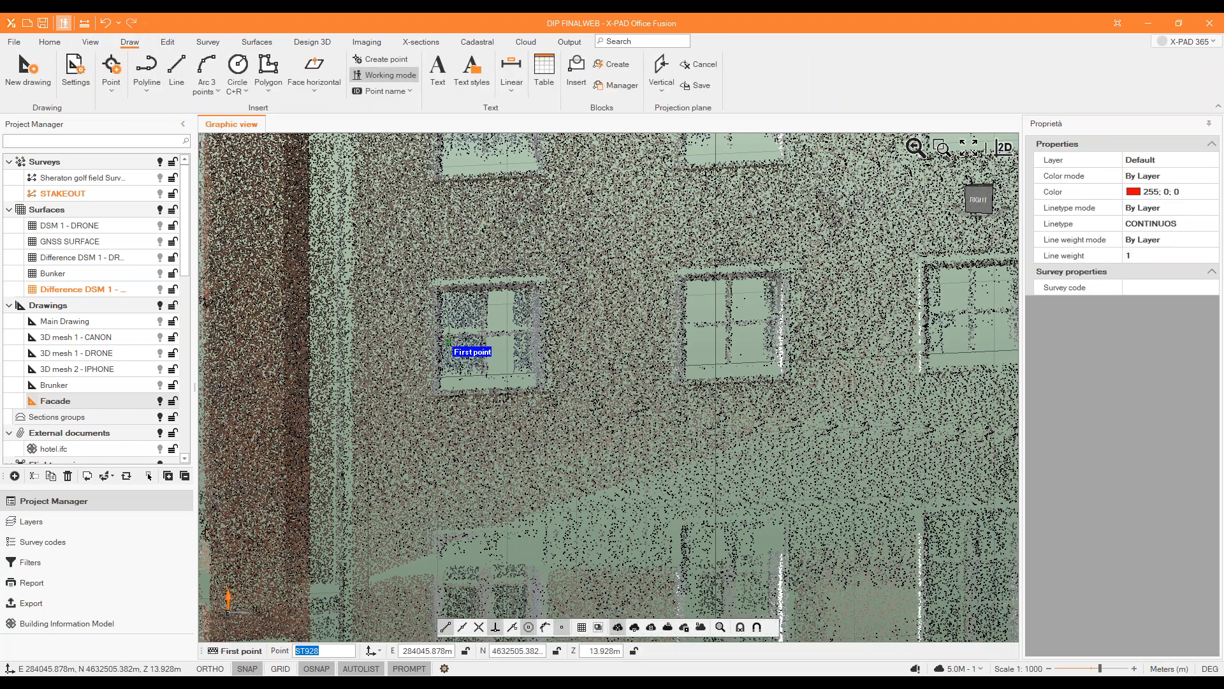
scroll(454, 306, "down", 5)
scroll(446, 352, "up", 7)
scroll(462, 230, "down", 5)
scroll(464, 228, "up", 6)
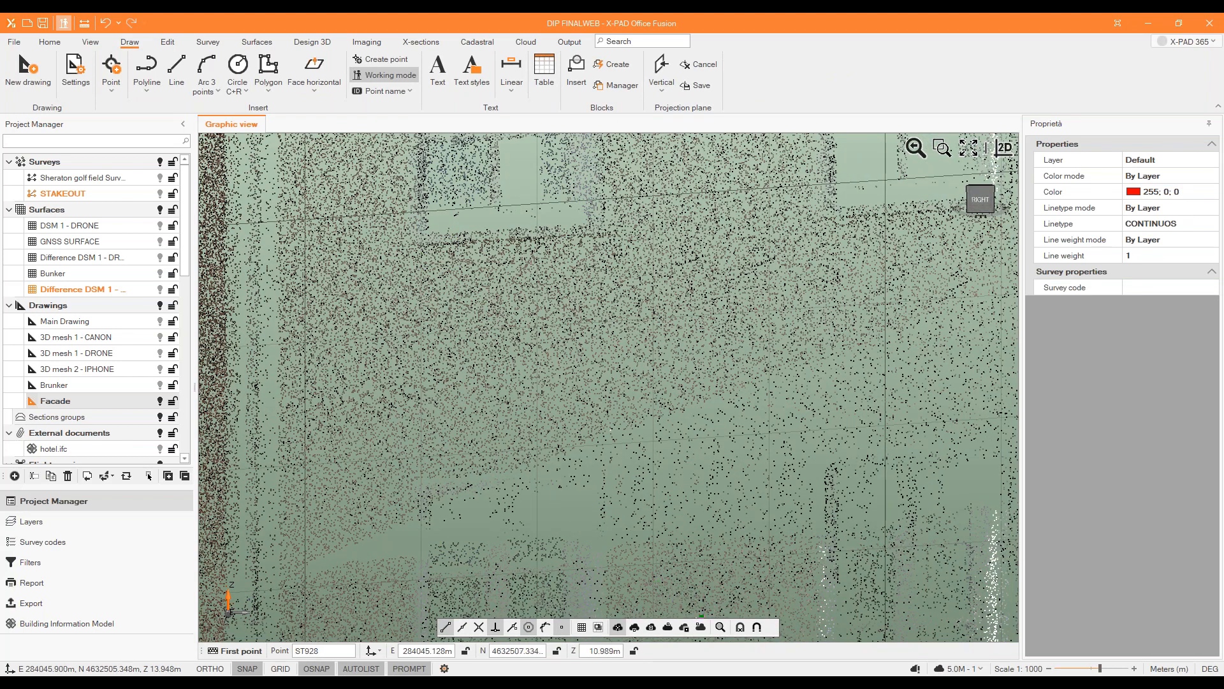
left_click(719, 628)
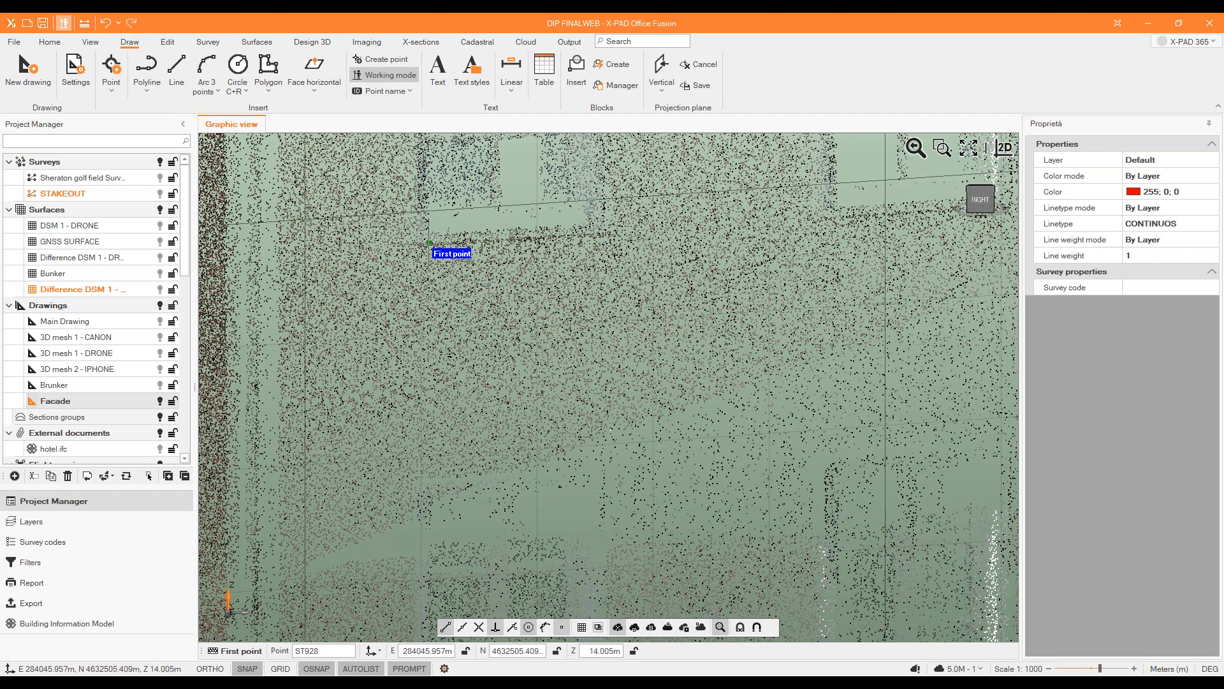
scroll(417, 250, "up", 4)
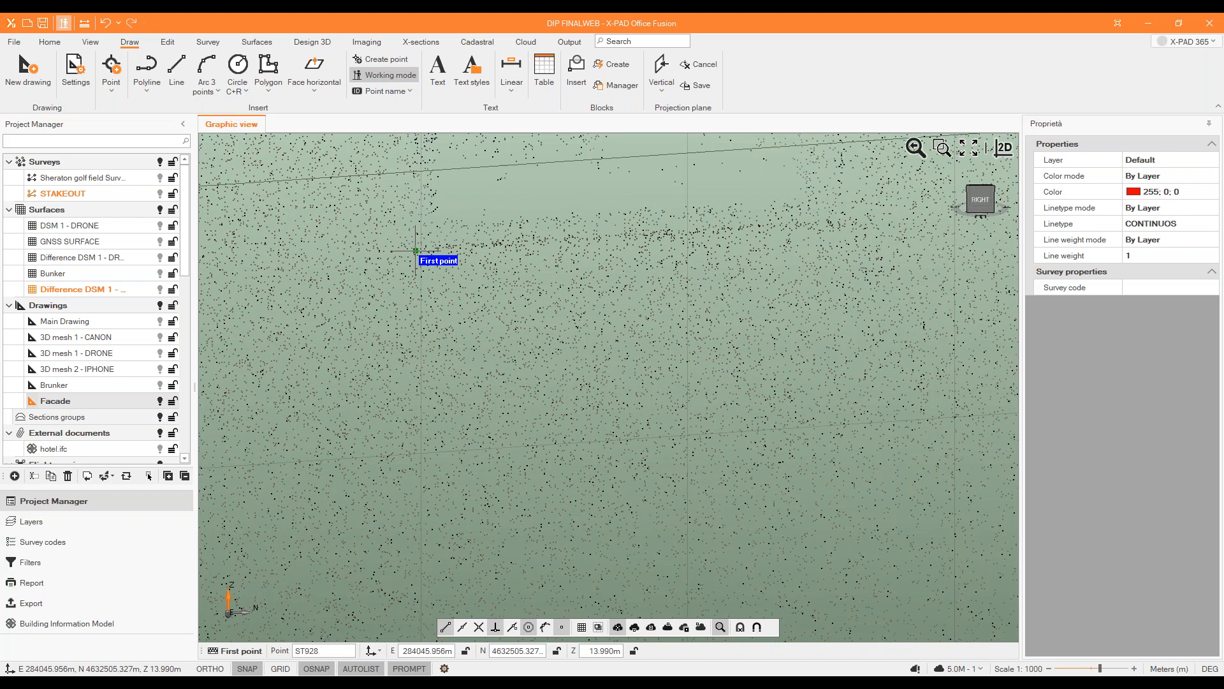
left_click(416, 251)
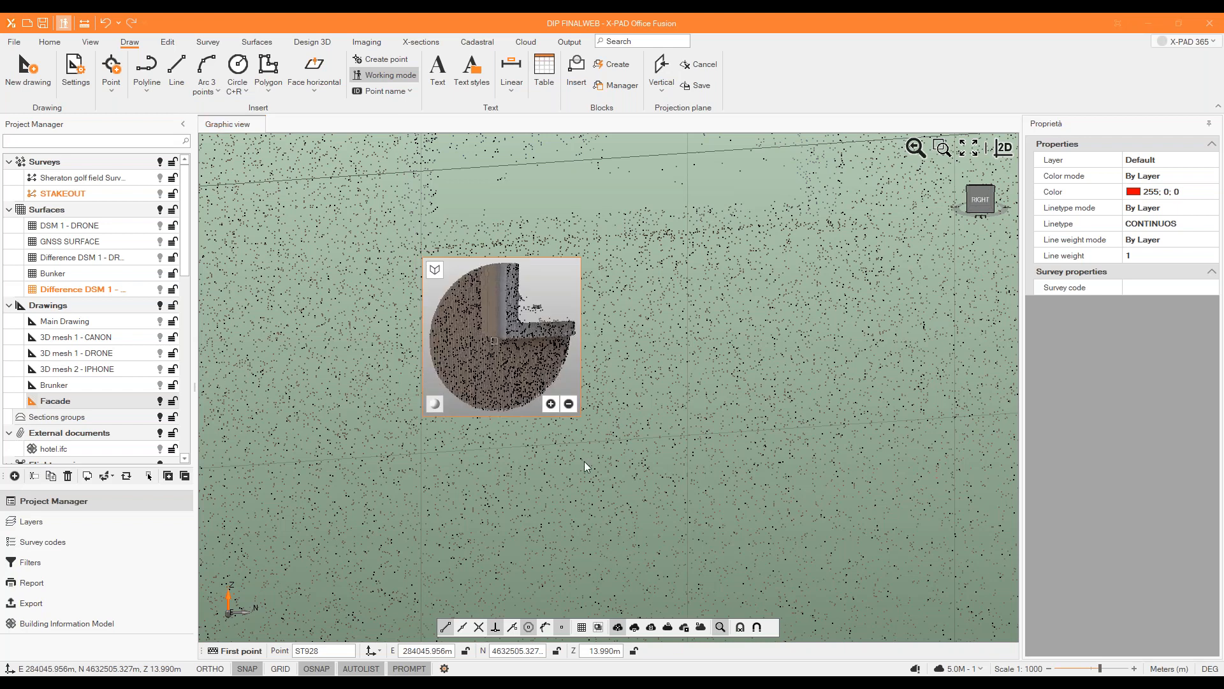
scroll(498, 334, "up", 8)
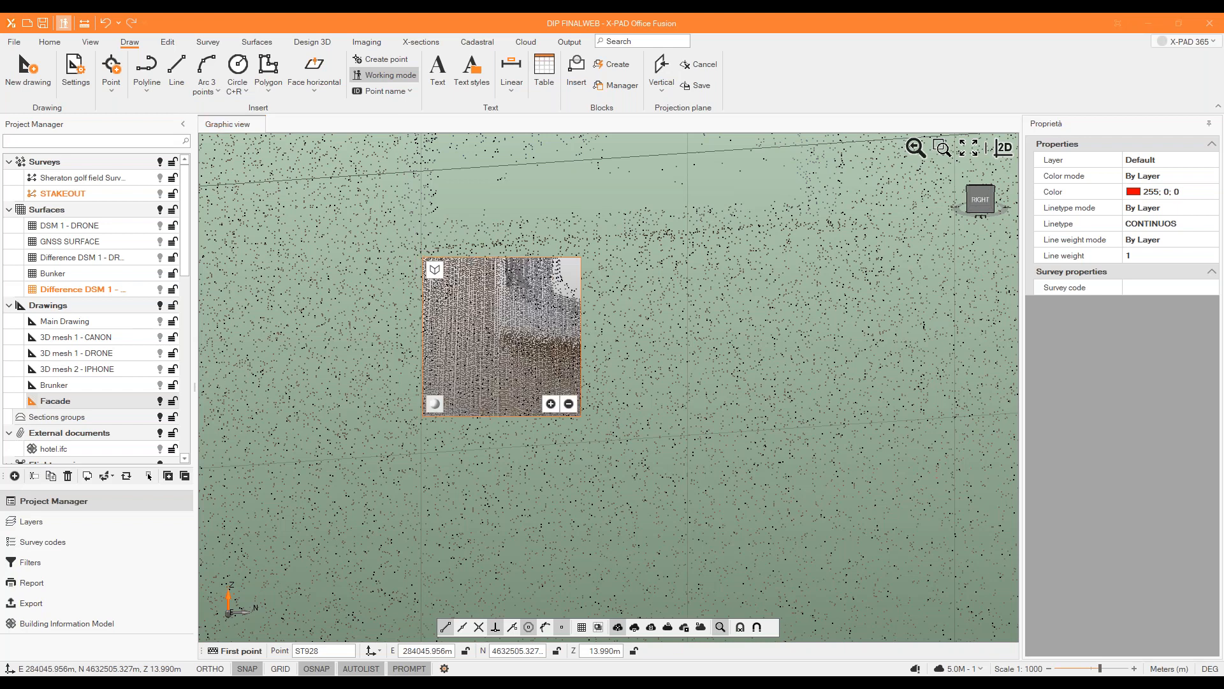
left_click(500, 326)
Place the second polyline vertex at the same window's lower-right corner, refining the pick in the magnifier.
scroll(398, 337, "up", 6)
scroll(462, 302, "up", 4)
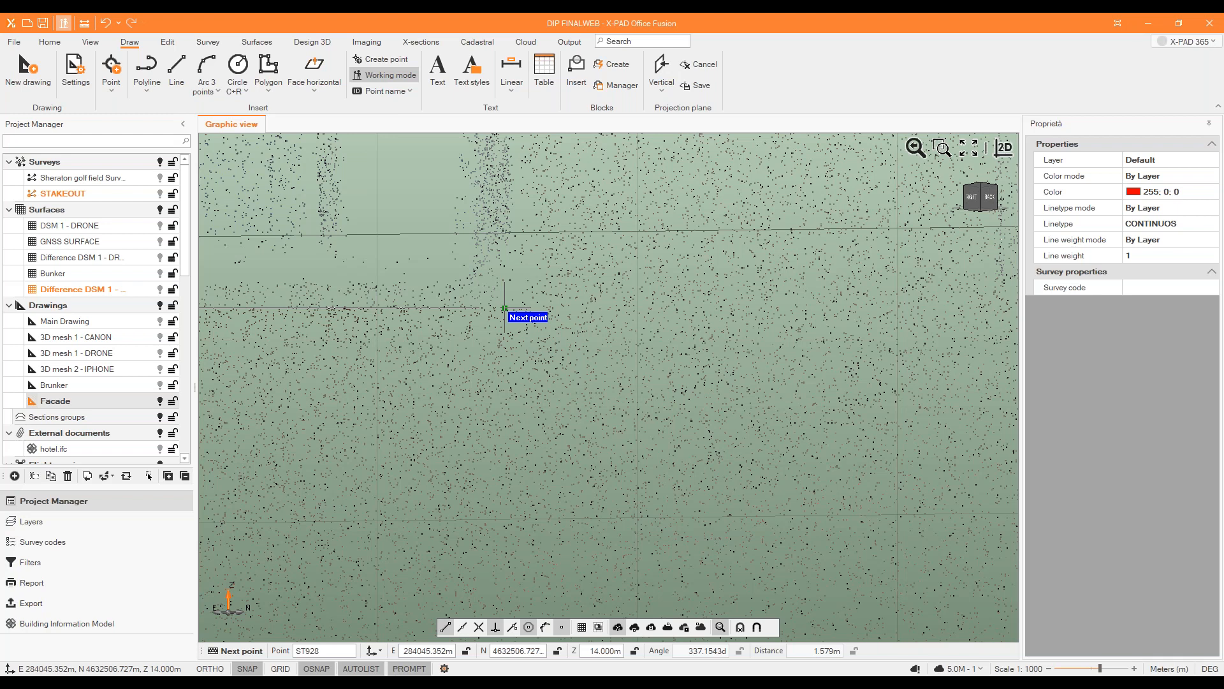
left_click(504, 308)
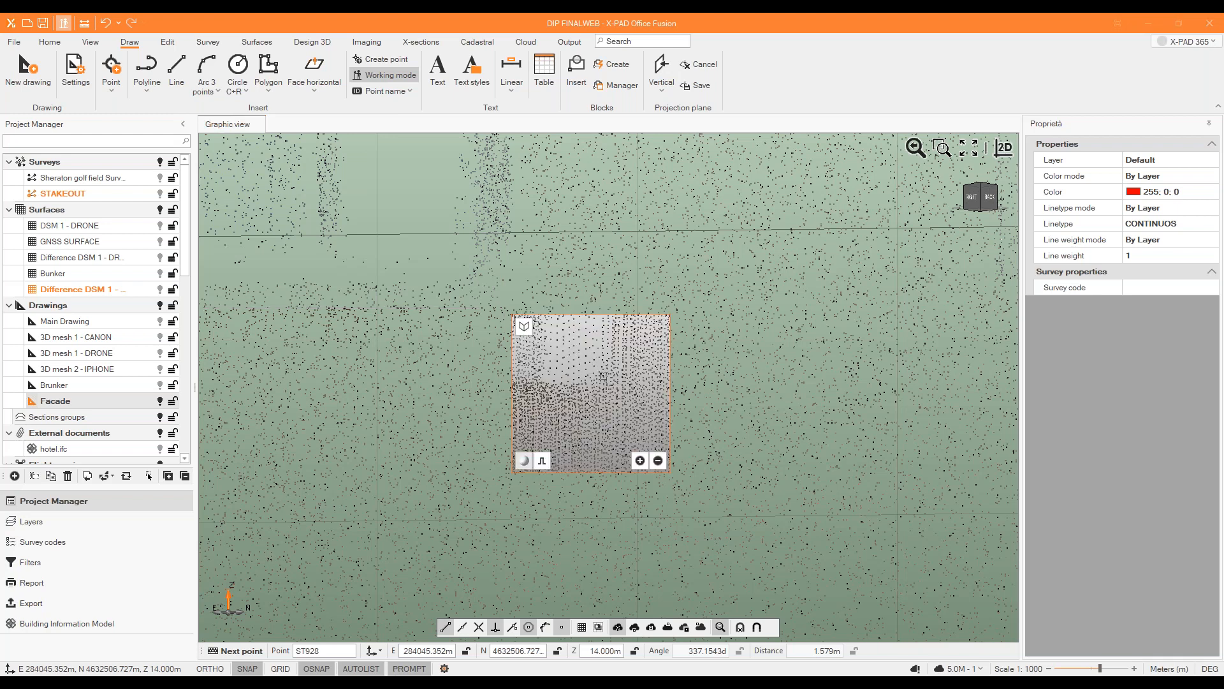
left_click(604, 376)
Place the third polyline vertex at the window's upper-right corner, refining the pick in the magnifier.
scroll(592, 391, "down", 6)
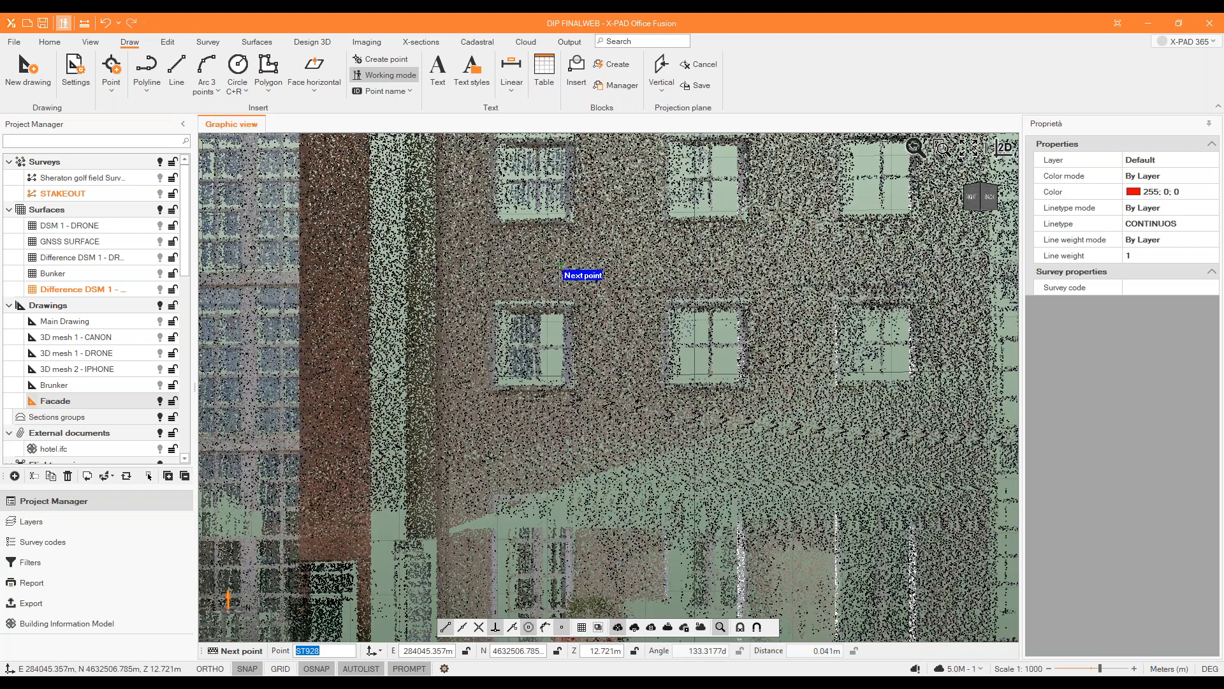
scroll(559, 264, "up", 8)
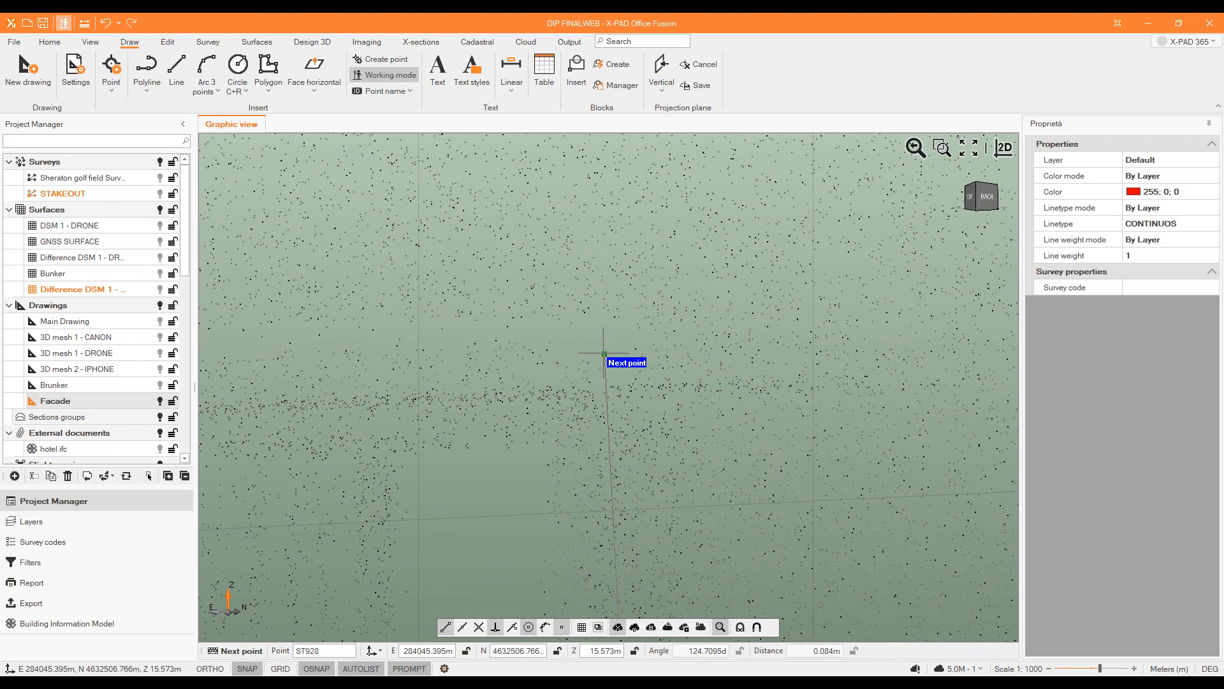
left_click(604, 353)
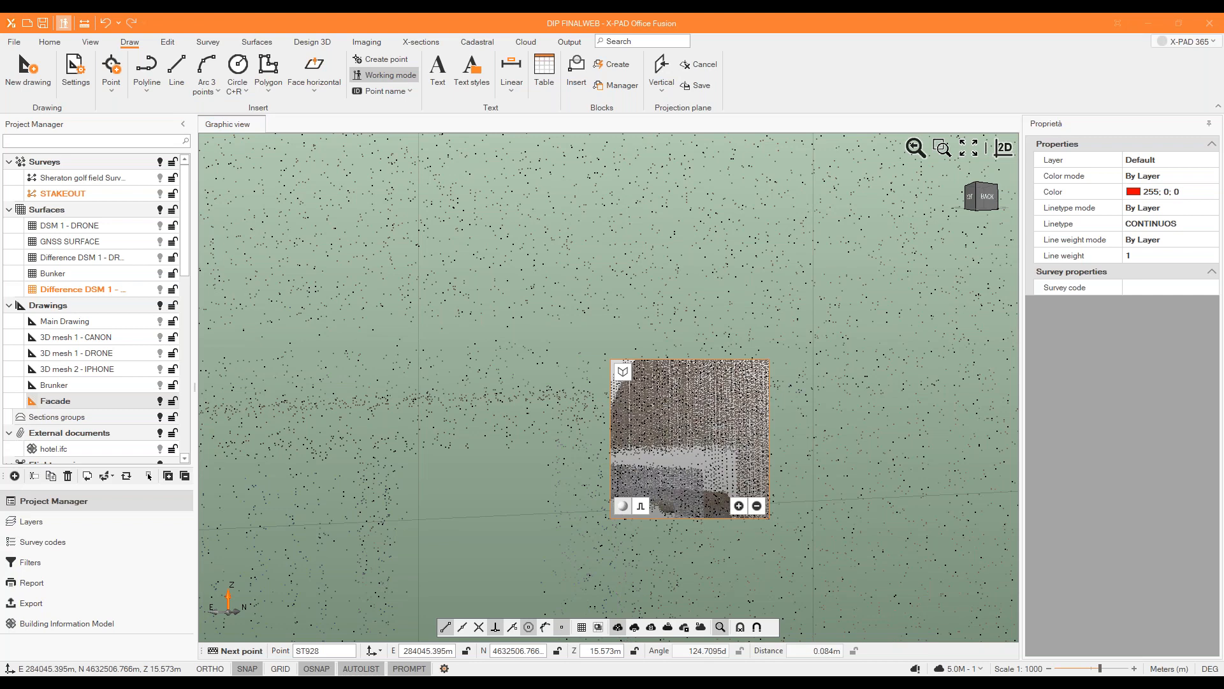
left_click(730, 446)
Place the fourth polyline vertex at the window's upper-left corner, refining the pick in the magnifier, and close the polyline.
scroll(730, 446, "down", 6)
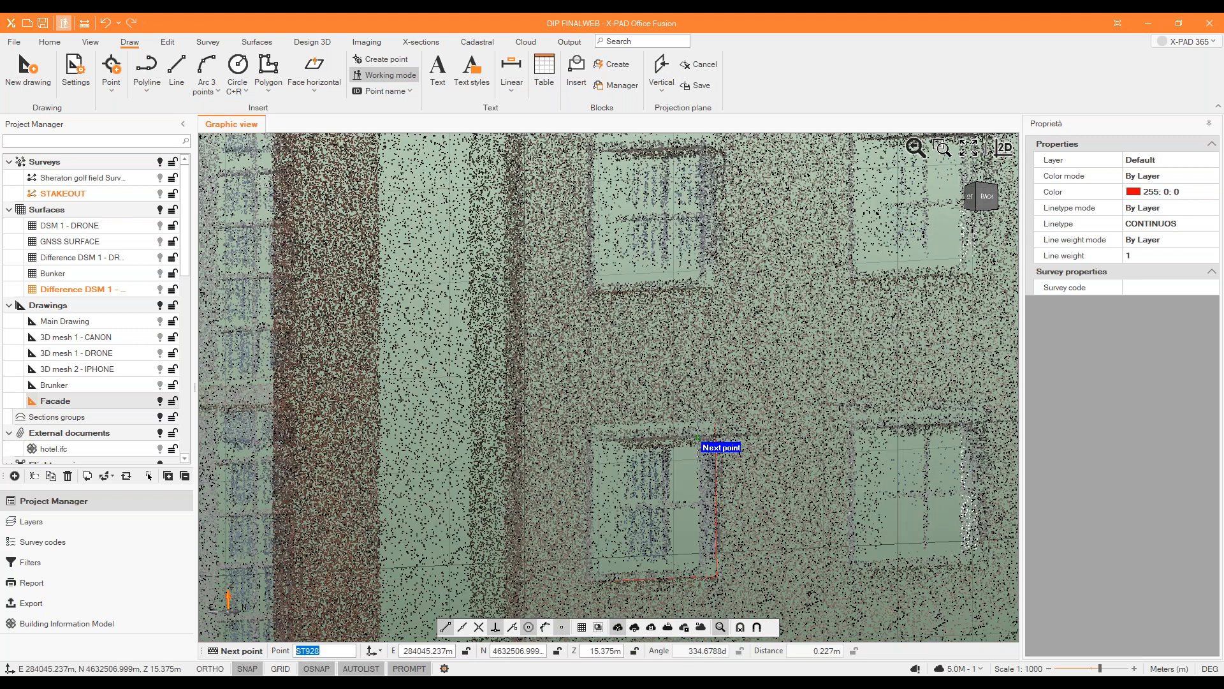
middle_click_drag(696, 434, 718, 438)
scroll(597, 433, "up", 4)
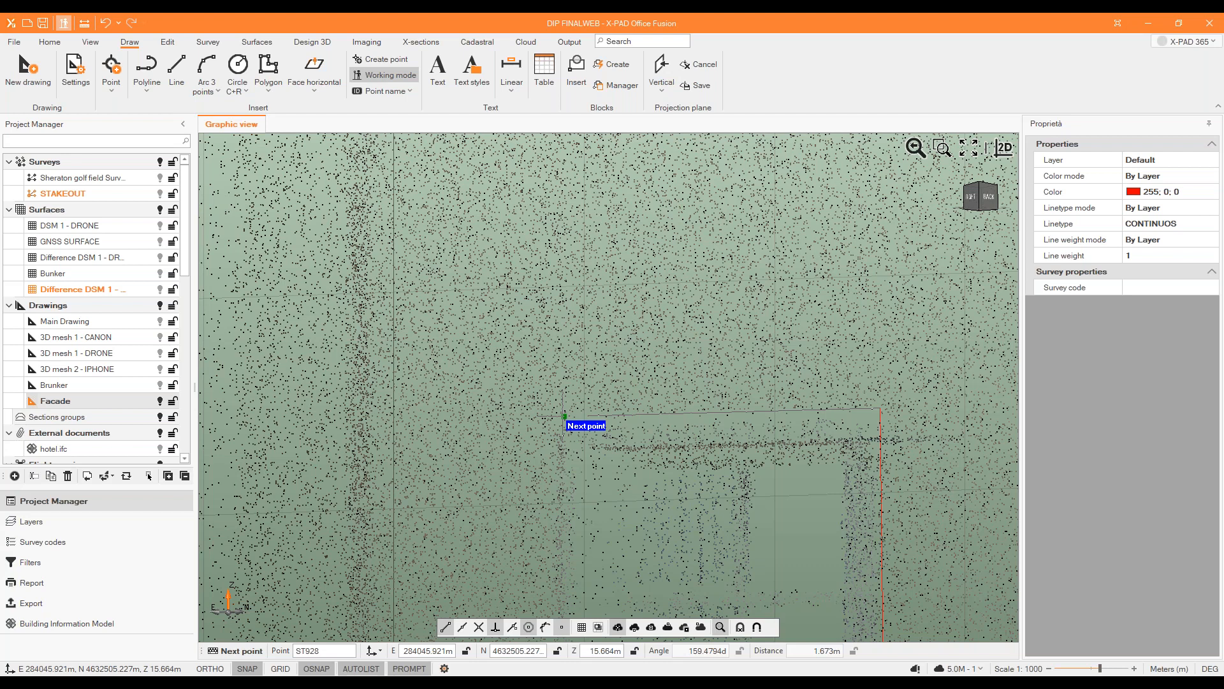
left_click(565, 416)
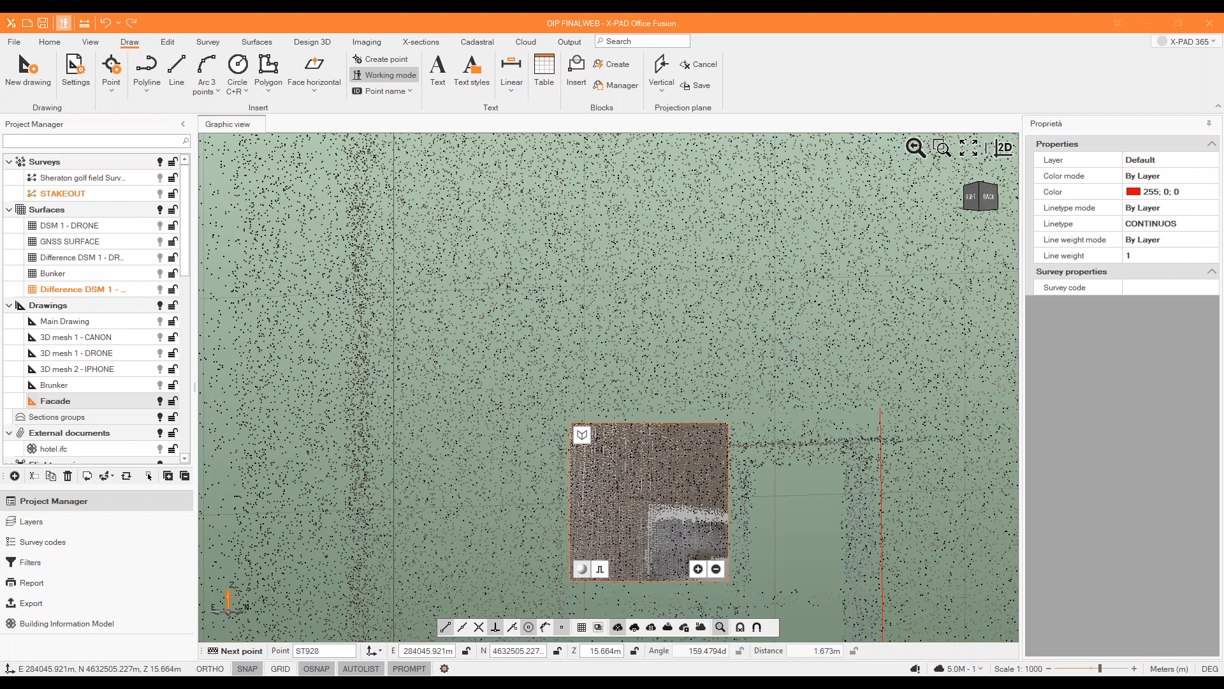
left_click(649, 498)
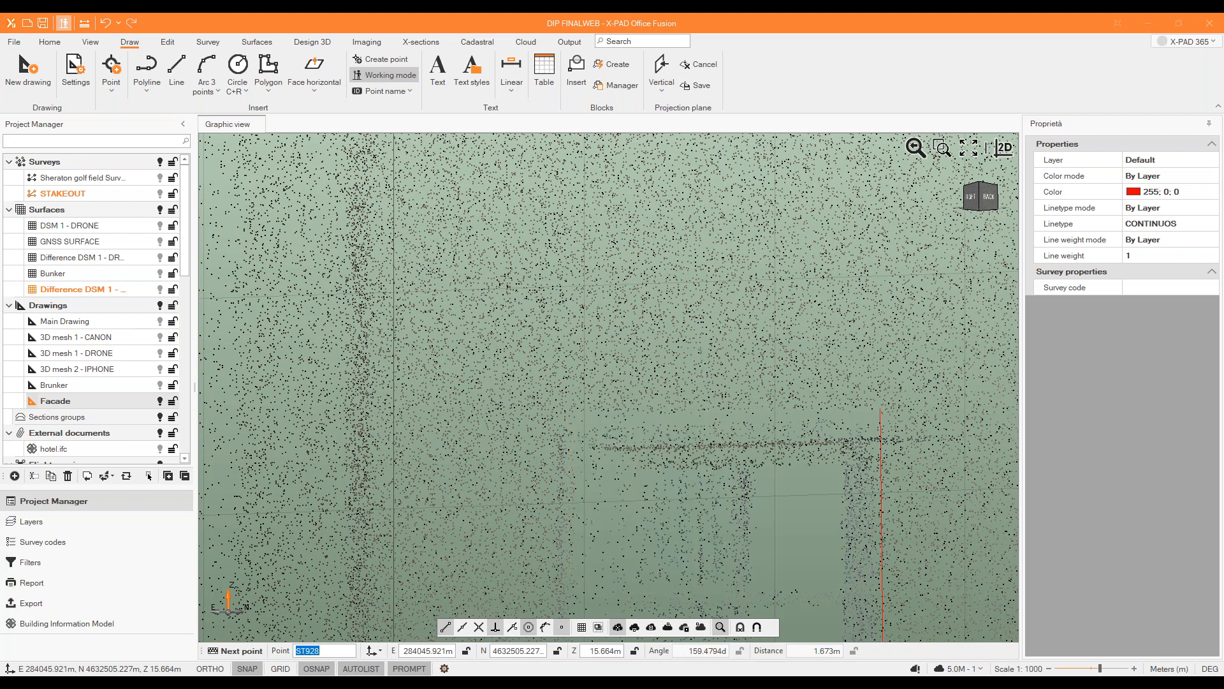
scroll(550, 408, "up", 5)
scroll(545, 422, "down", 1)
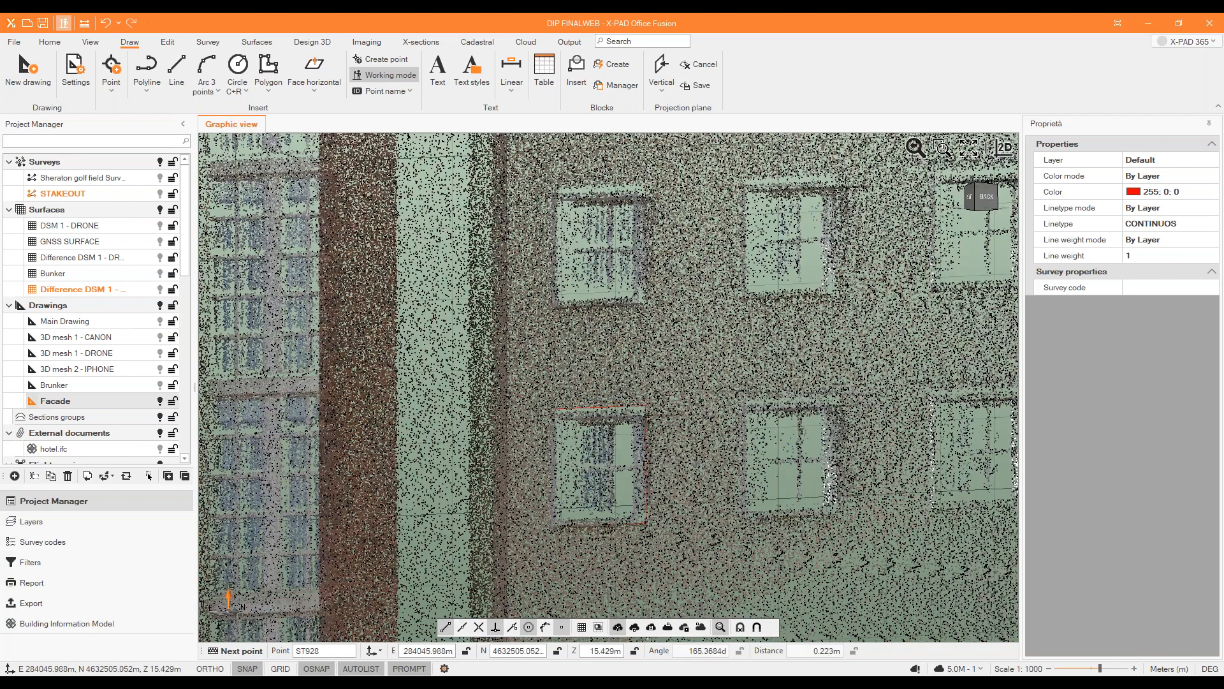
right_click(581, 387)
scroll(605, 383, "down", 6)
key("Escape")
Copy the window polyline from its lower-left corner to the lower-left corner of the window directly above, refining the pick in the magnifier.
scroll(609, 389, "up", 9)
middle_click_drag(596, 408, 628, 409)
left_click(499, 320)
left_click(171, 46)
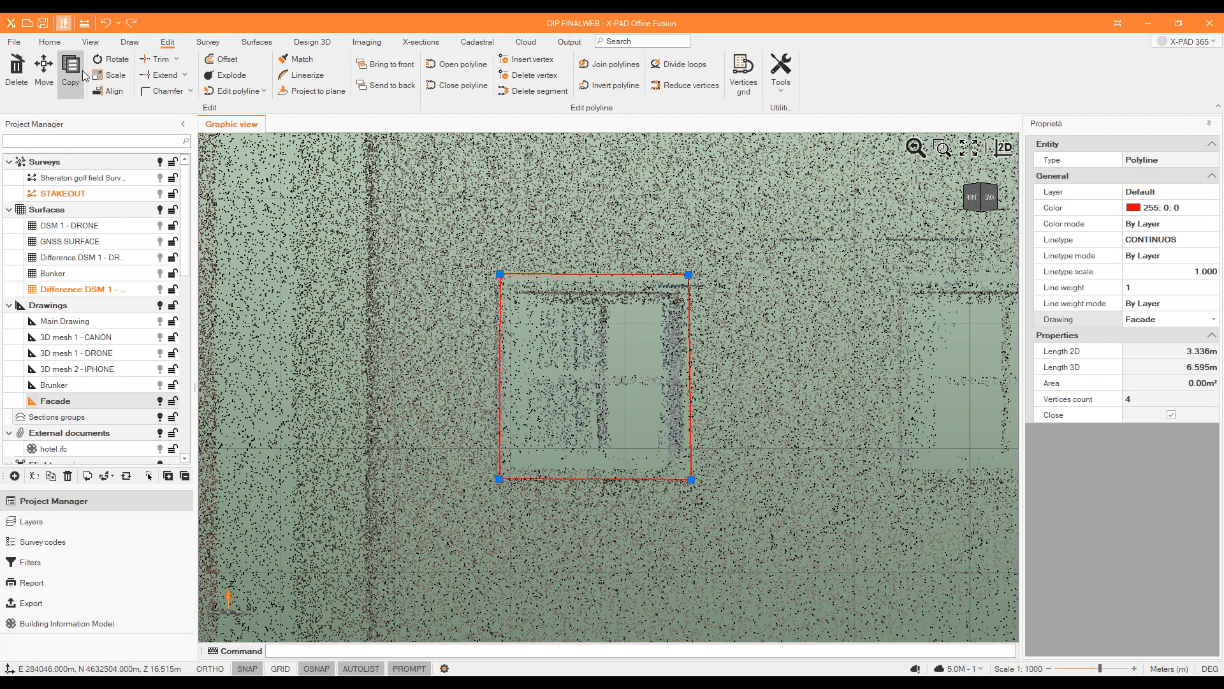
left_click(72, 70)
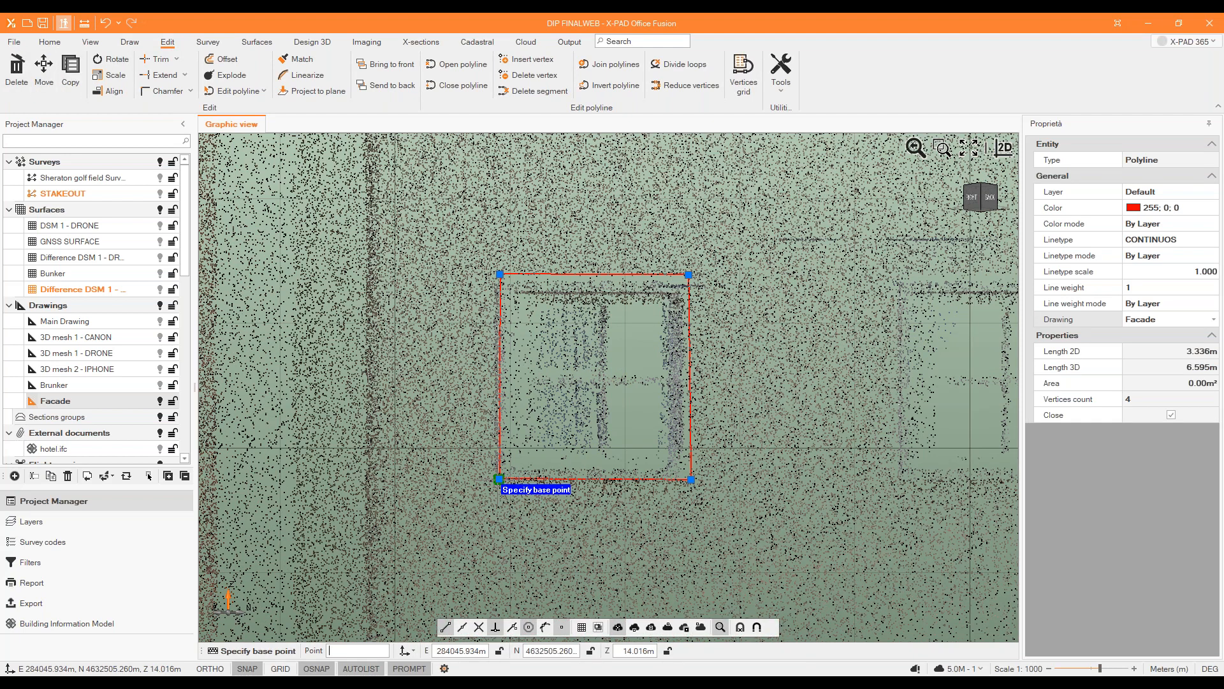
middle_click_drag(487, 532, 512, 526)
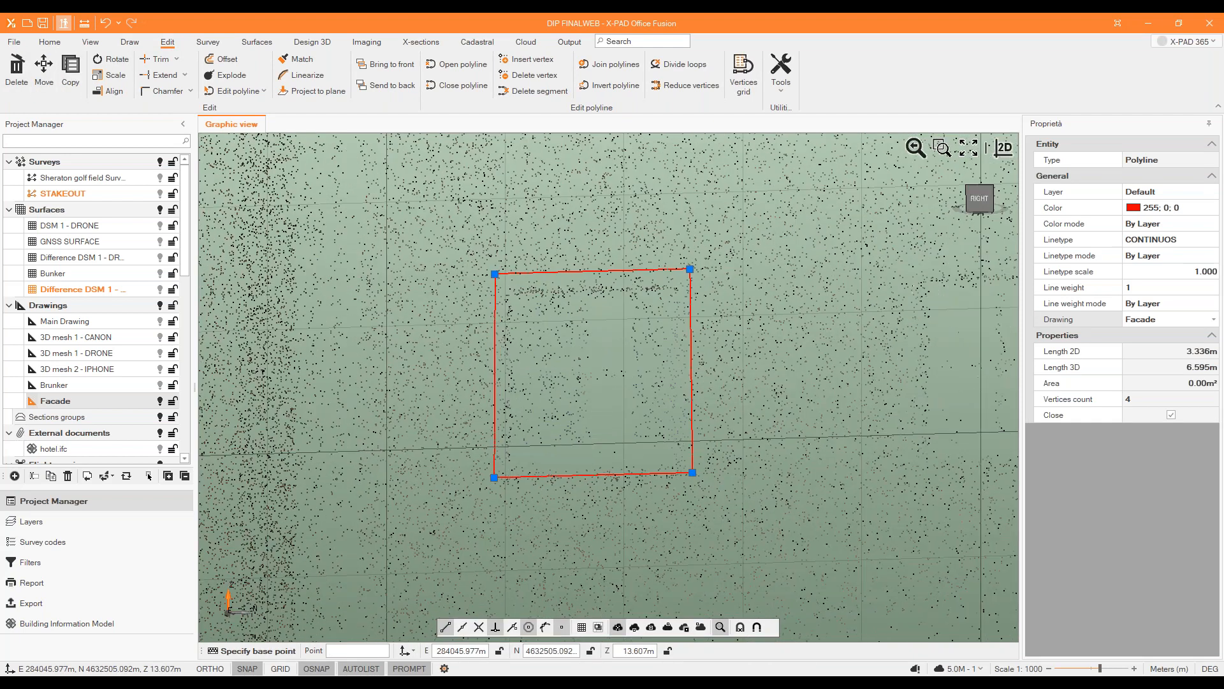
left_click(494, 477)
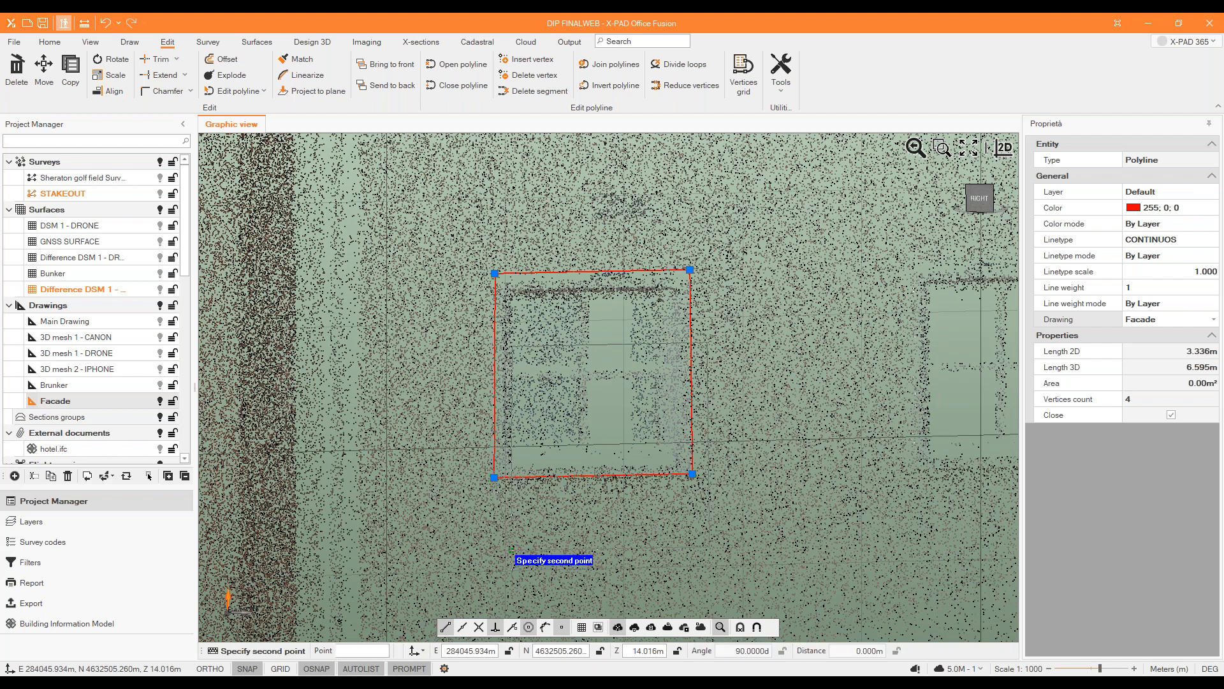
scroll(491, 408, "up", 5)
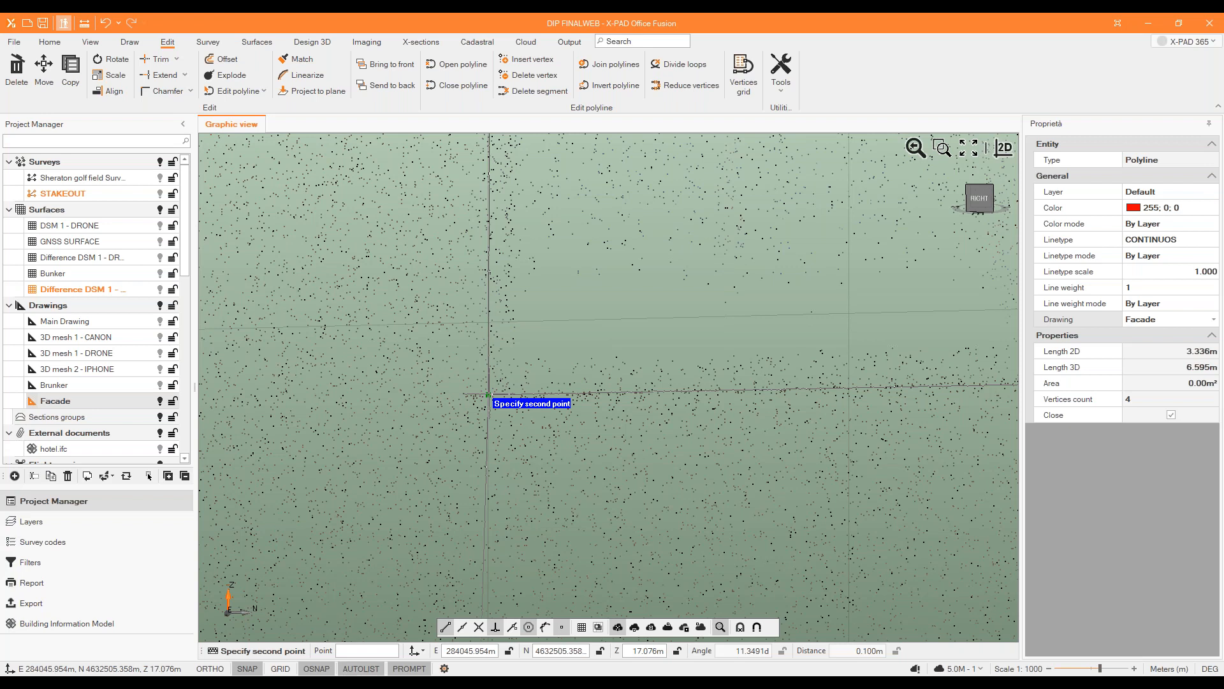
left_click(489, 395)
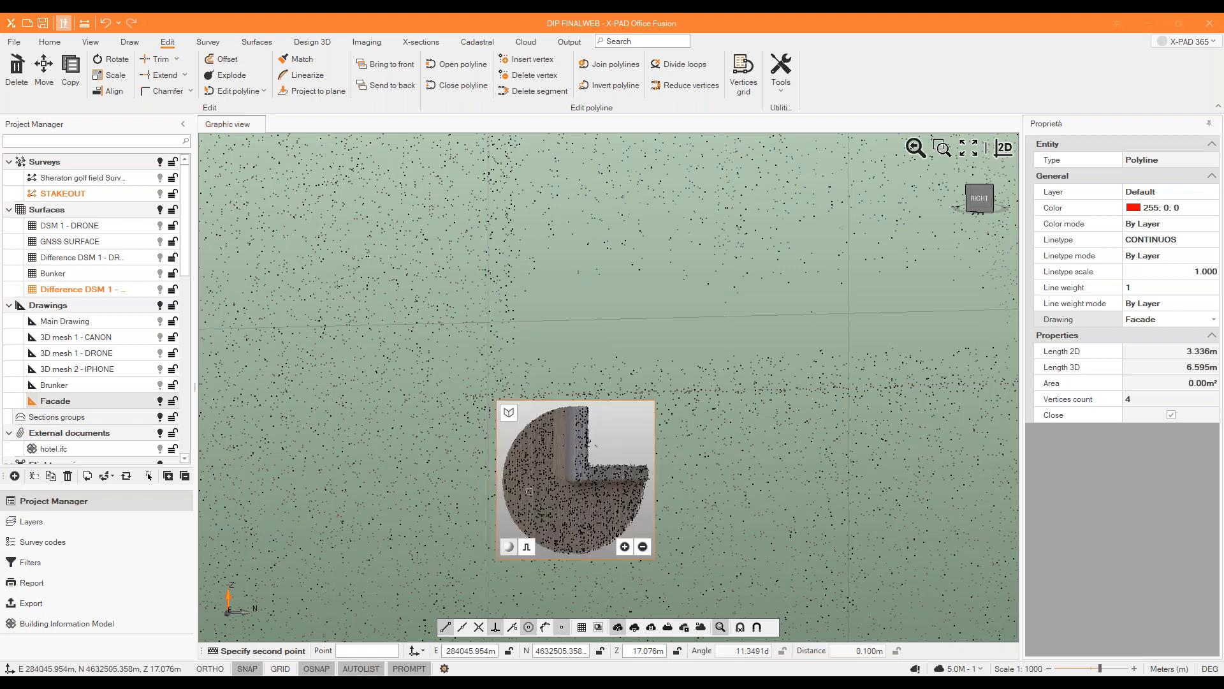
scroll(579, 478, "up", 6)
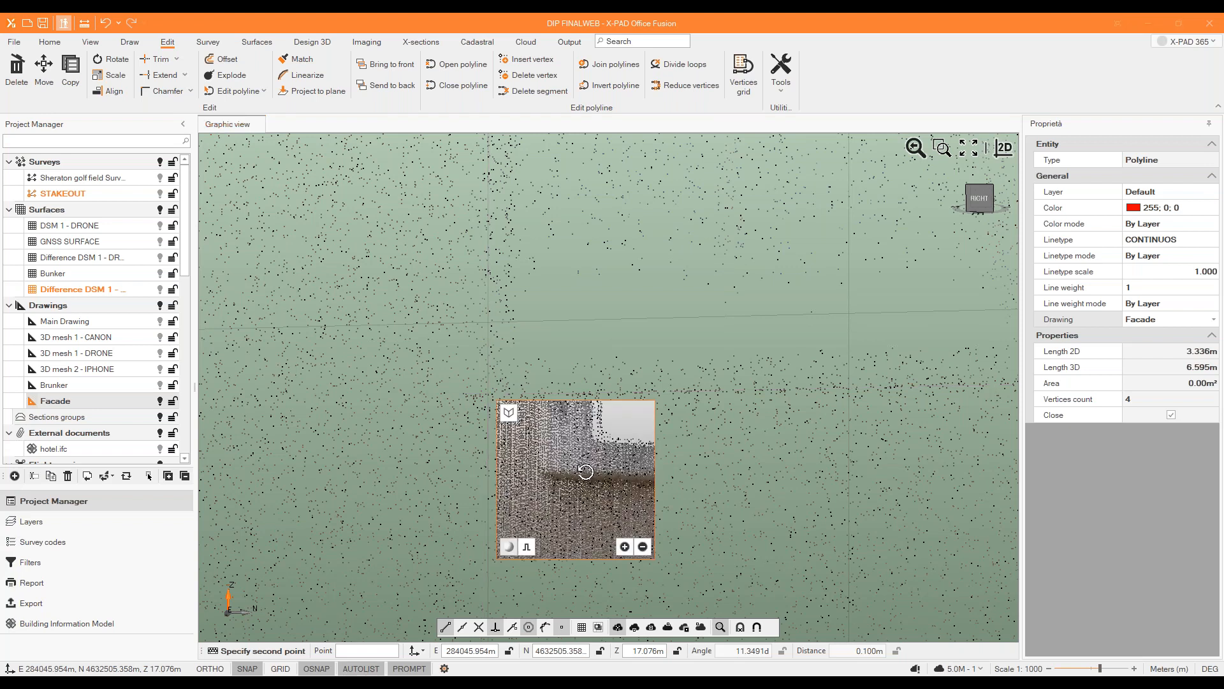
left_click(541, 467)
Place another copy of the polyline at the lower-left corner of the top-floor window in the same column and end the copy.
scroll(611, 534, "down", 8)
scroll(590, 475, "up", 5)
scroll(589, 477, "up", 4)
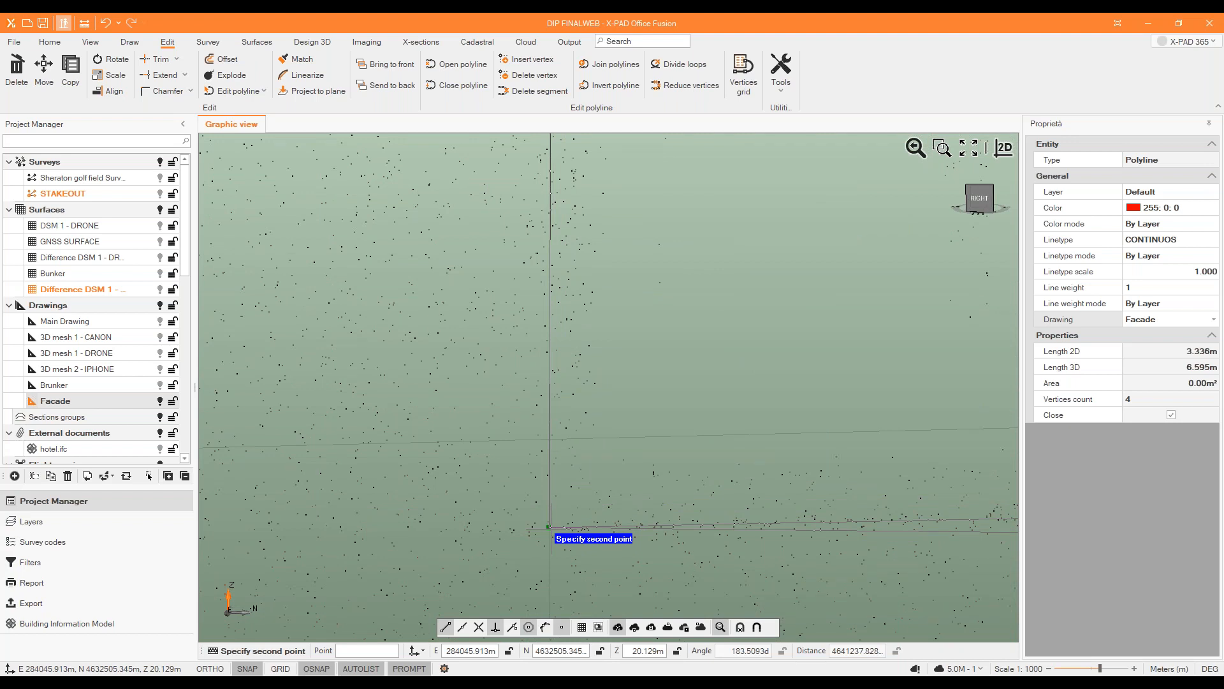
left_click(550, 527)
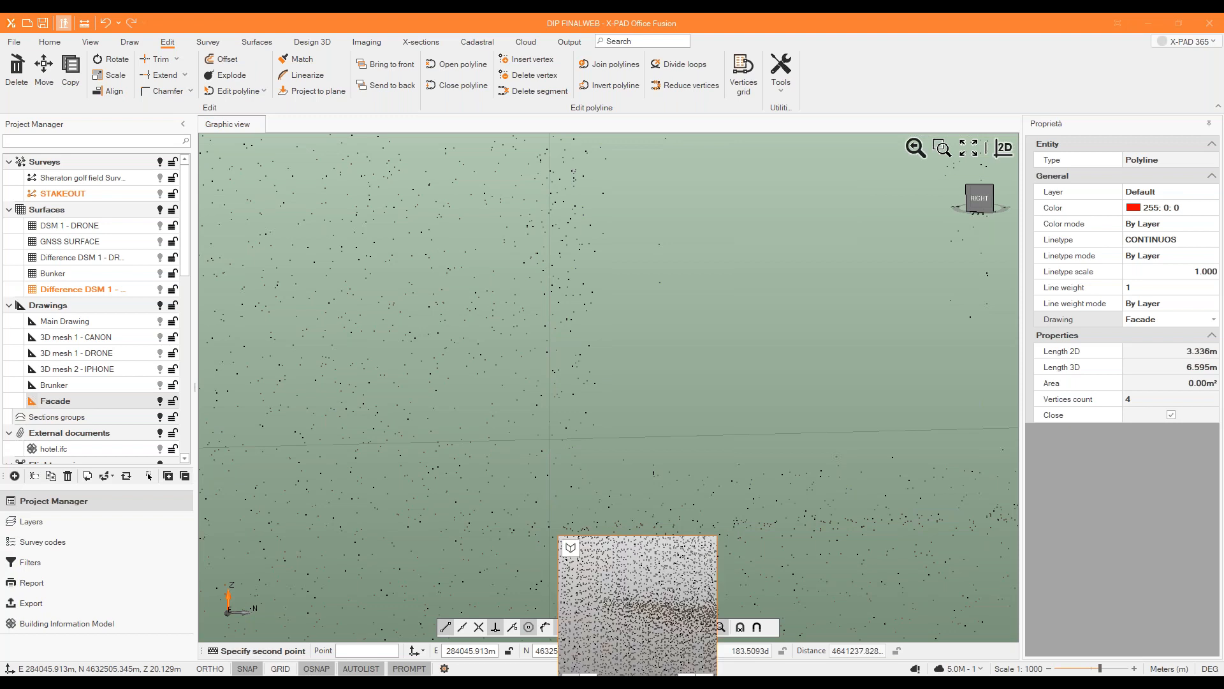
scroll(503, 438, "down", 5)
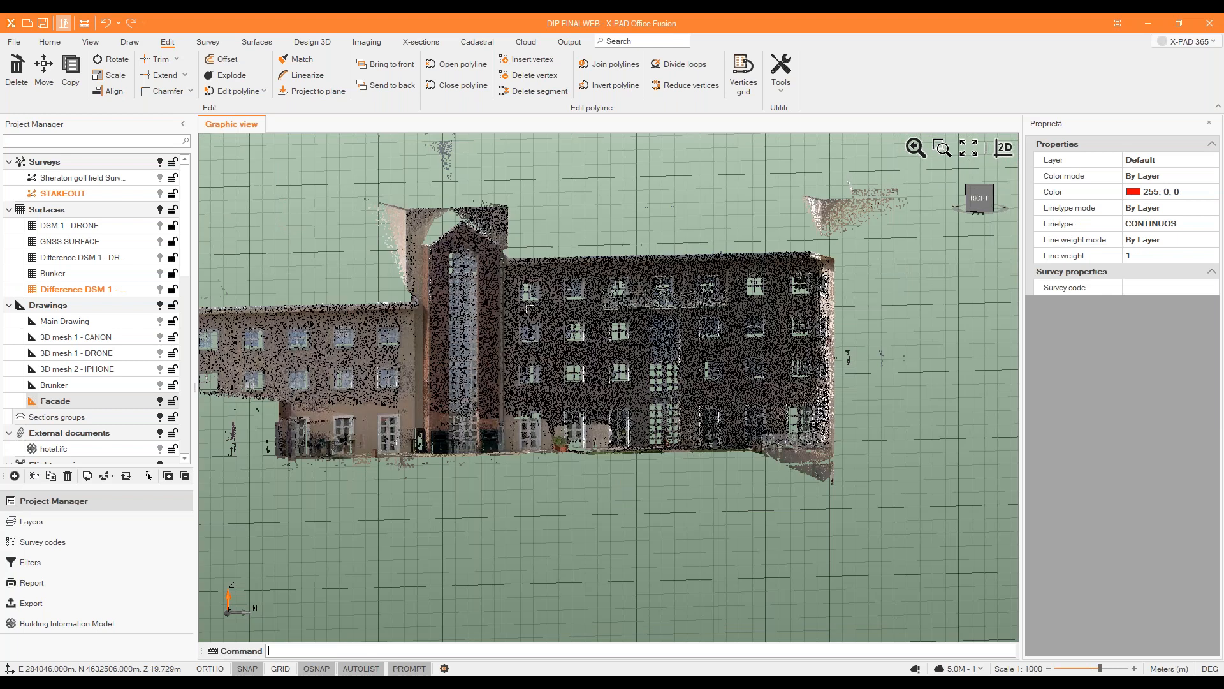
scroll(539, 311, "up", 3)
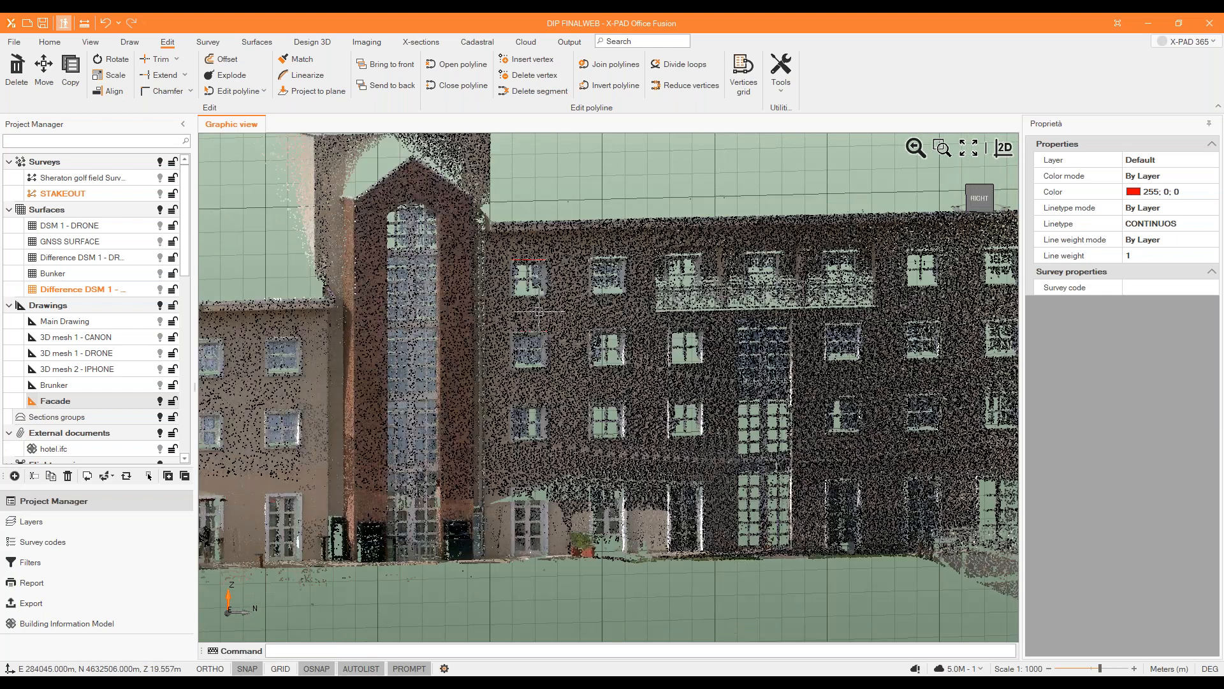
Copy the three stacked window polylines to the adjacent window column, using the lower-left corners of the lowest windows as base and target points.
scroll(539, 312, "up", 2)
left_click_drag(471, 139, 592, 564)
left_click(70, 70)
scroll(493, 533, "up", 3)
scroll(493, 533, "up", 3)
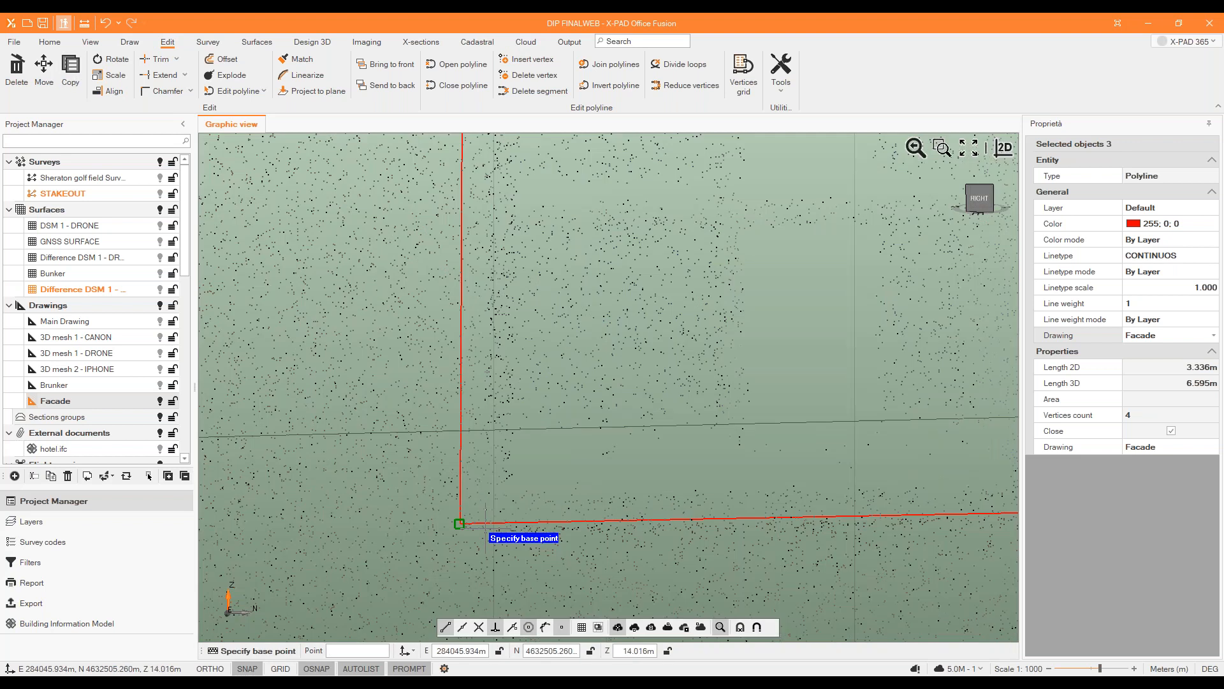
left_click(478, 525)
scroll(377, 434, "down", 5)
scroll(525, 458, "up", 5)
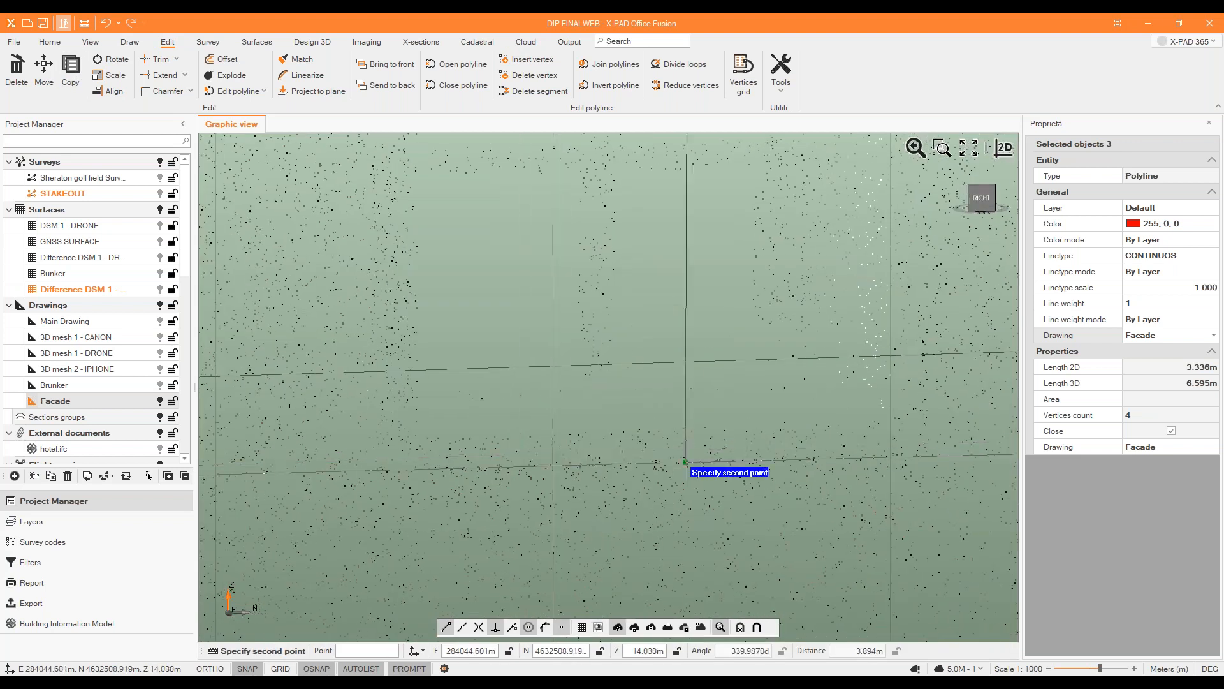
left_click(385, 448)
scroll(470, 546, "up", 5)
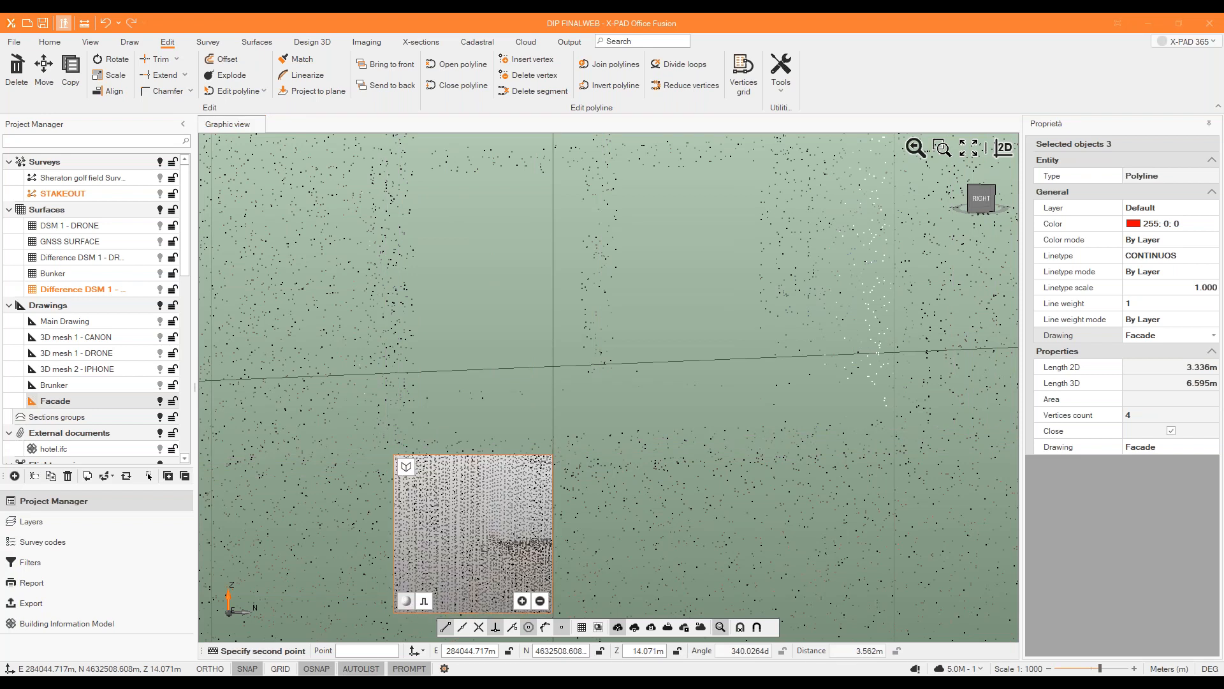
scroll(446, 536, "down", 8)
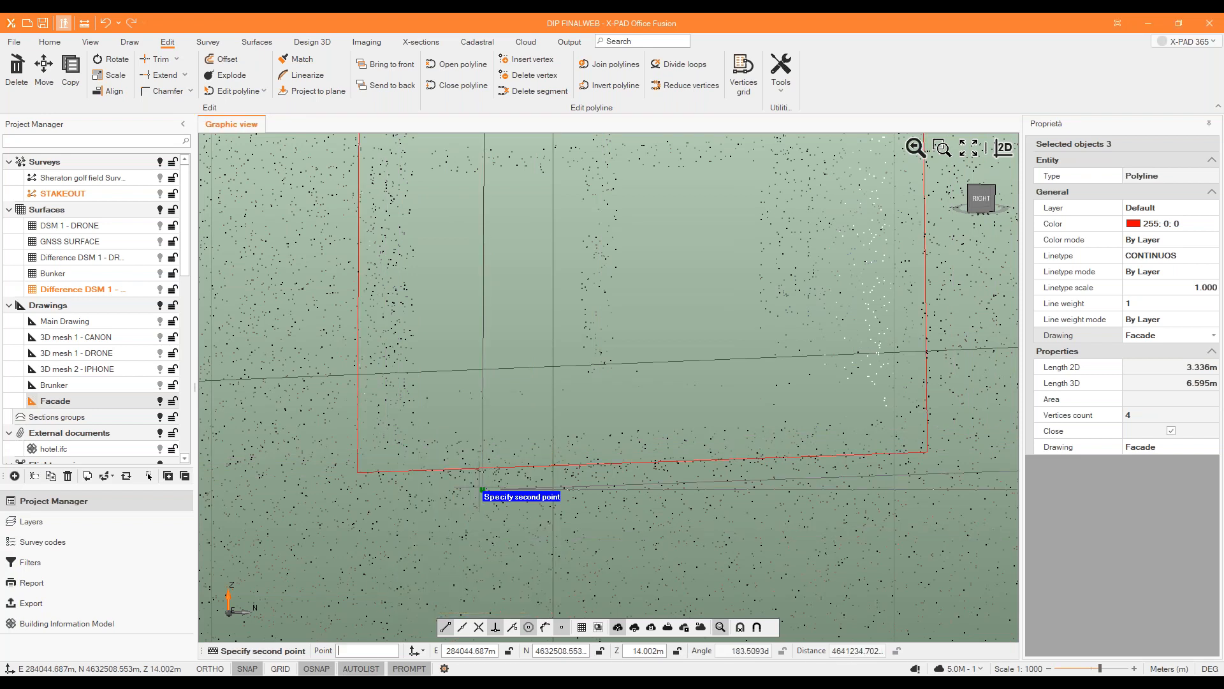
scroll(555, 462, "down", 10)
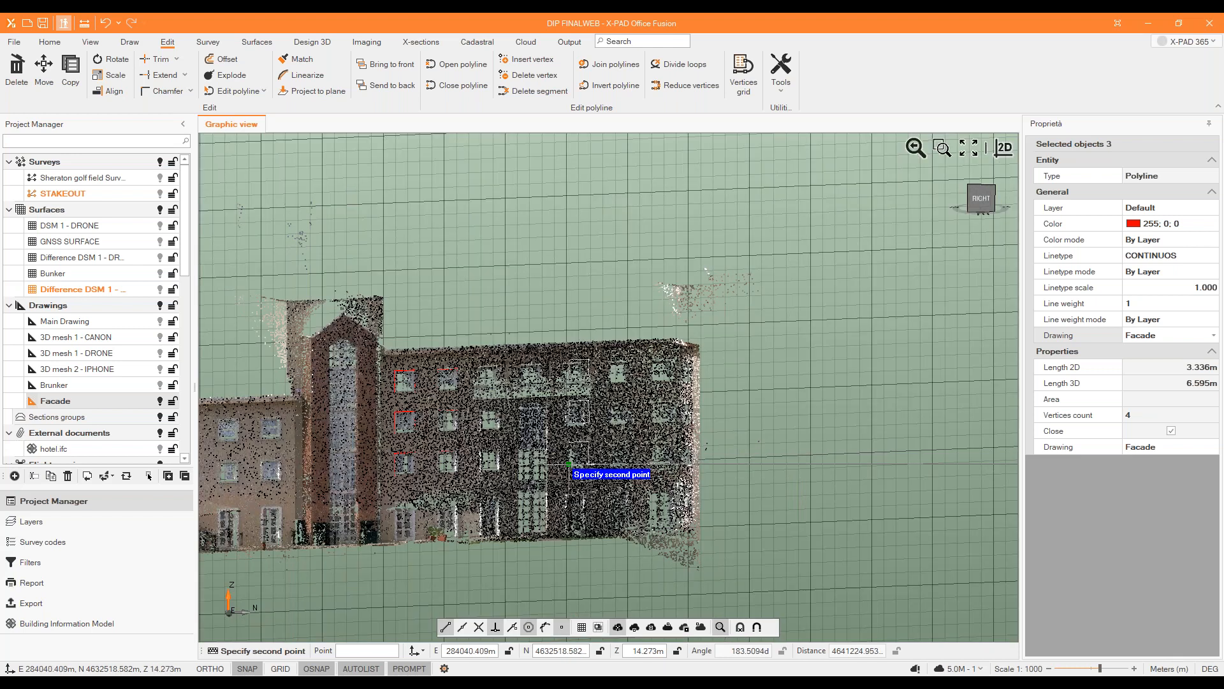
key("Escape")
Deactivate the FACADE projection plane by making None the active projection plane.
scroll(497, 345, "up", 6)
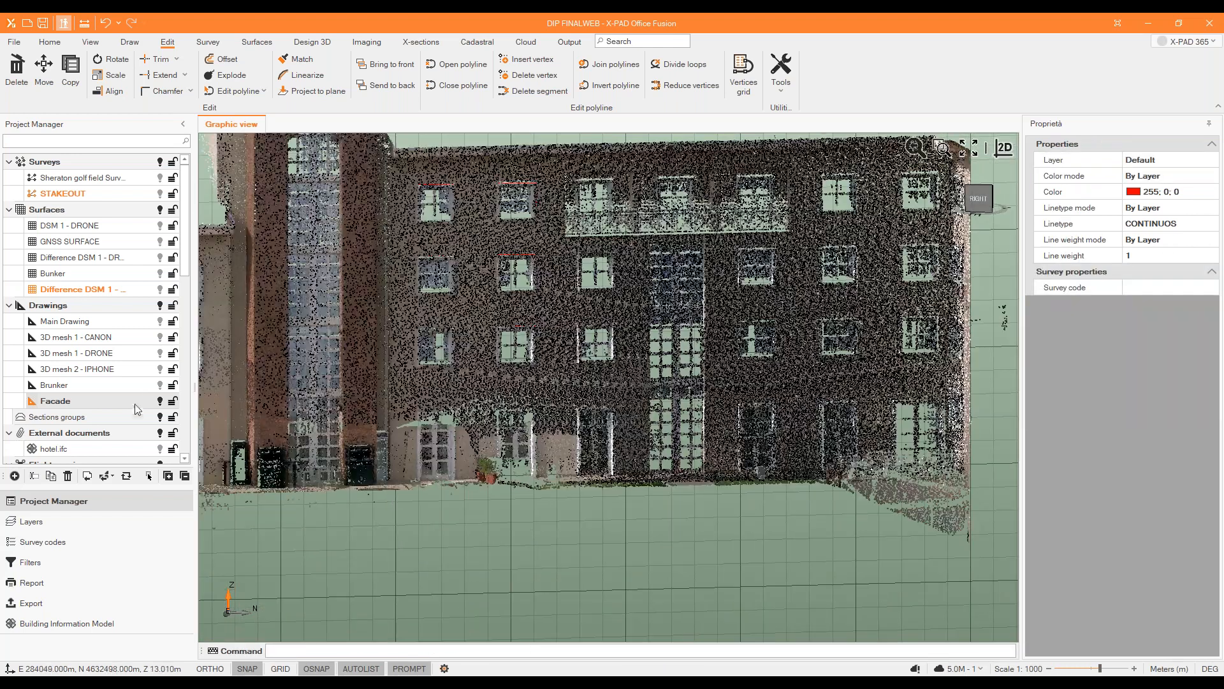
scroll(140, 381, "down", 6)
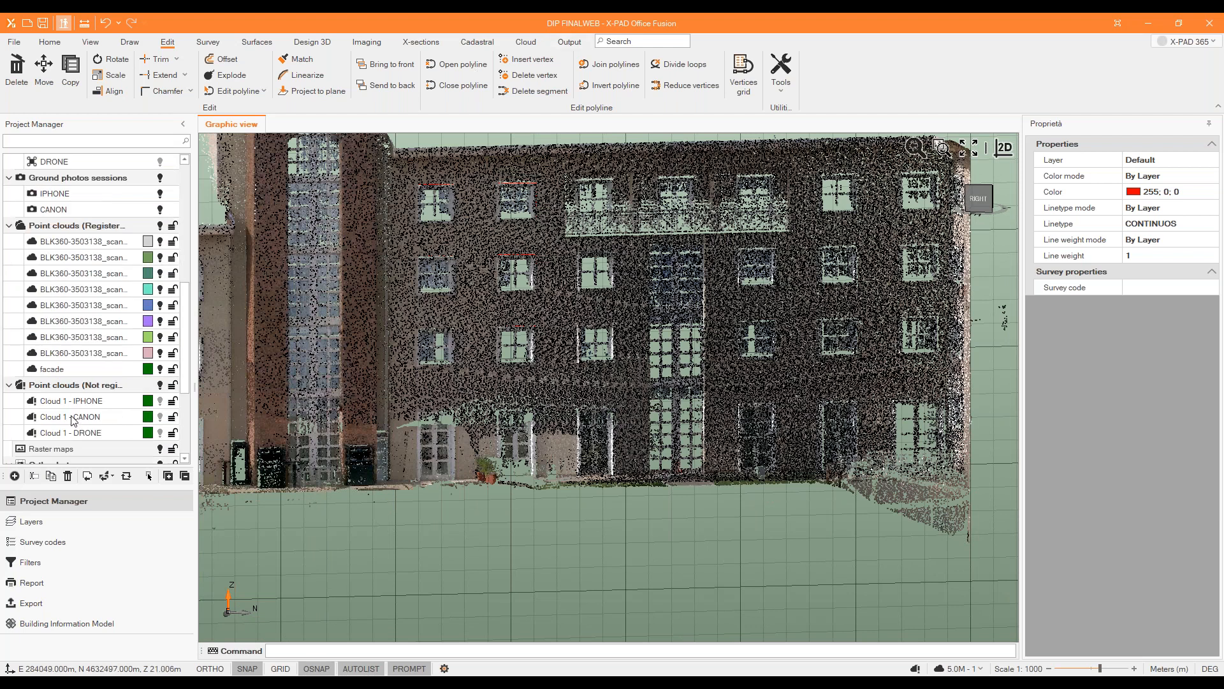
scroll(74, 419, "down", 4)
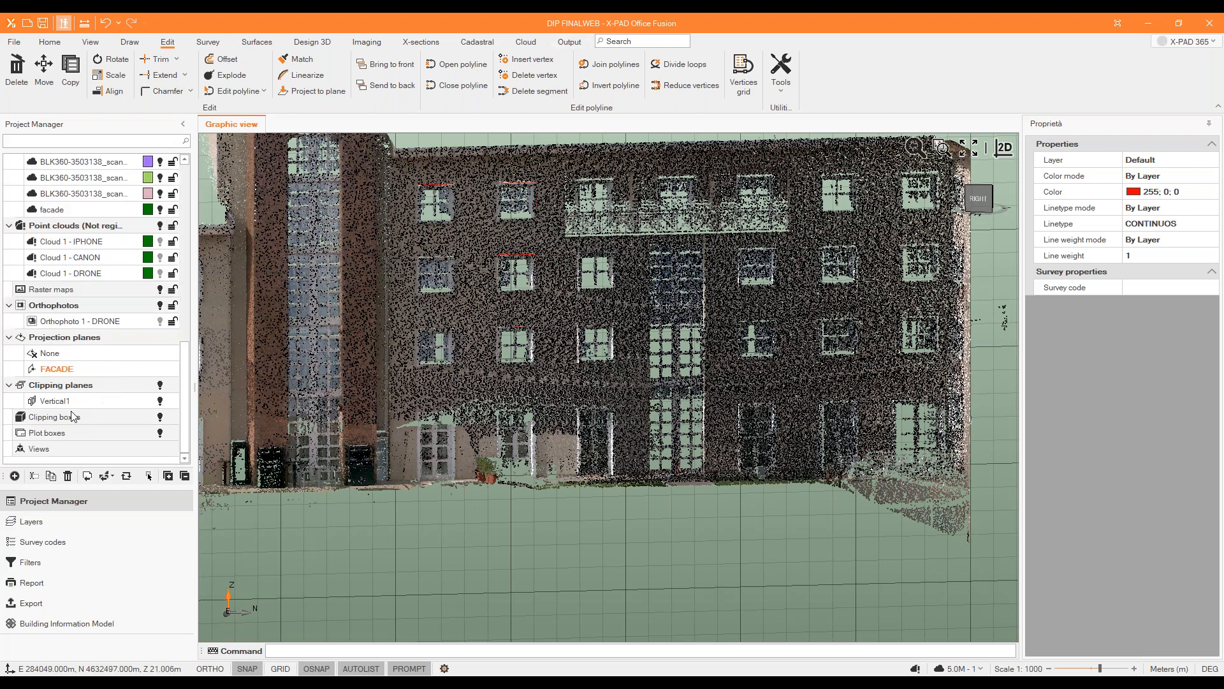
double_click(87, 354)
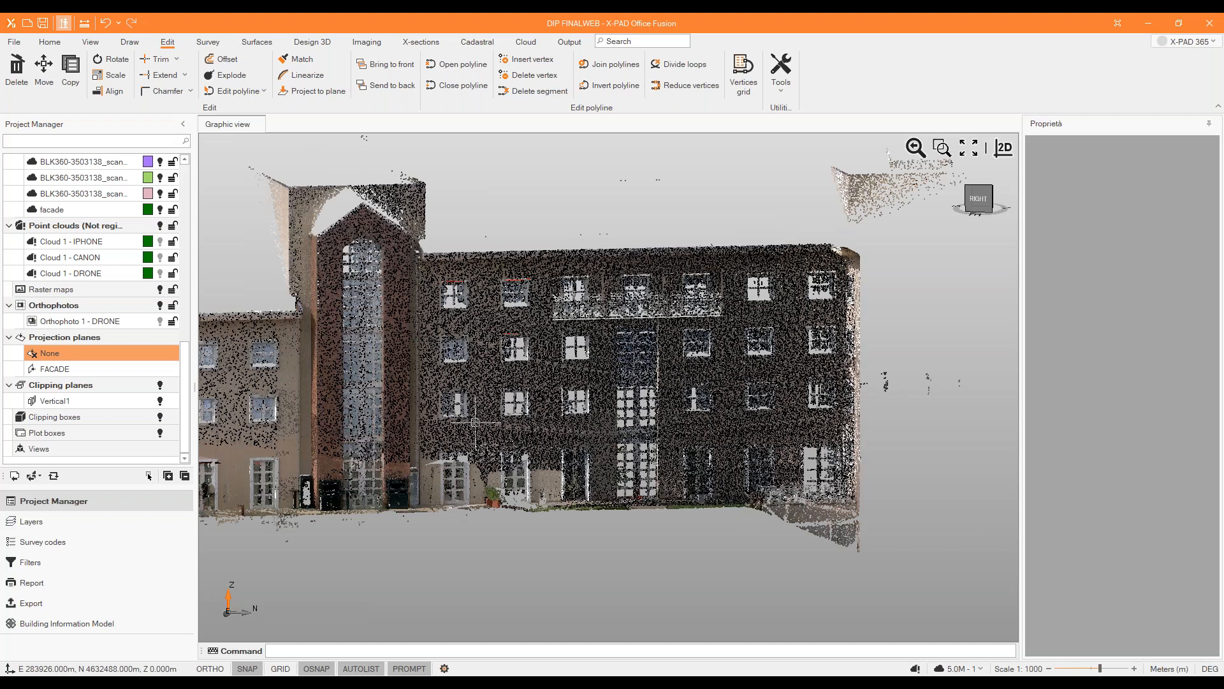
Generate an object report for the six traced window polylines on the facade.
left_click(570, 42)
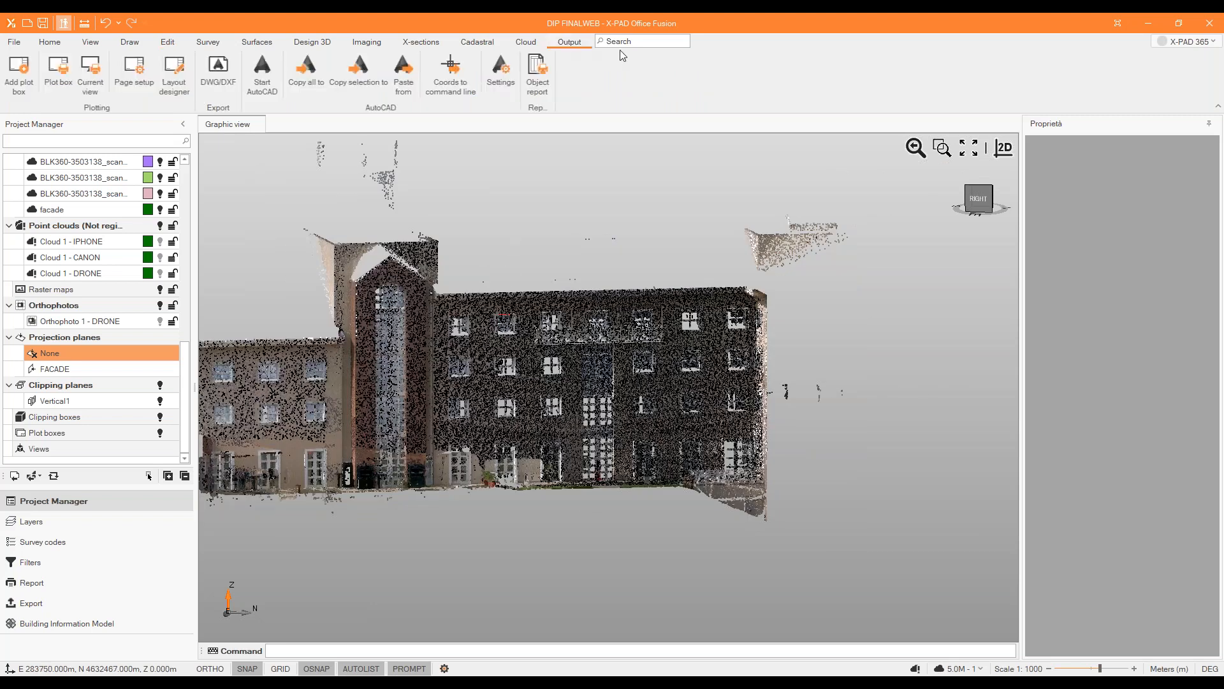
left_click(538, 75)
left_click(438, 280)
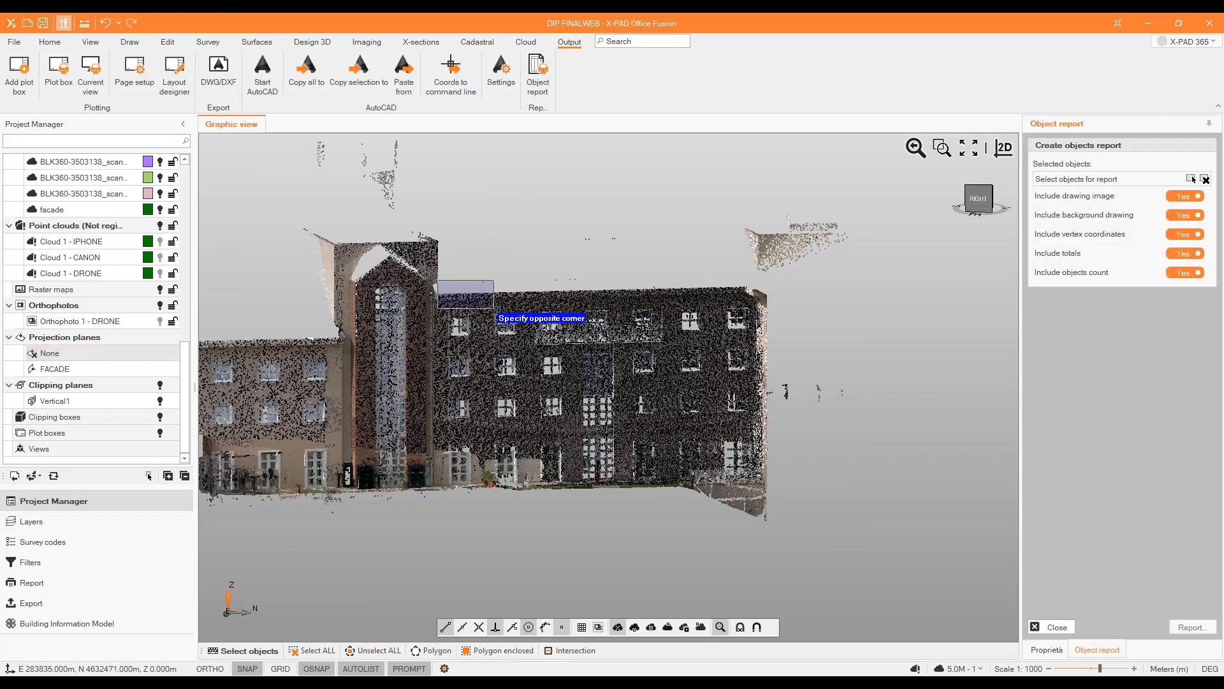
left_click(530, 464)
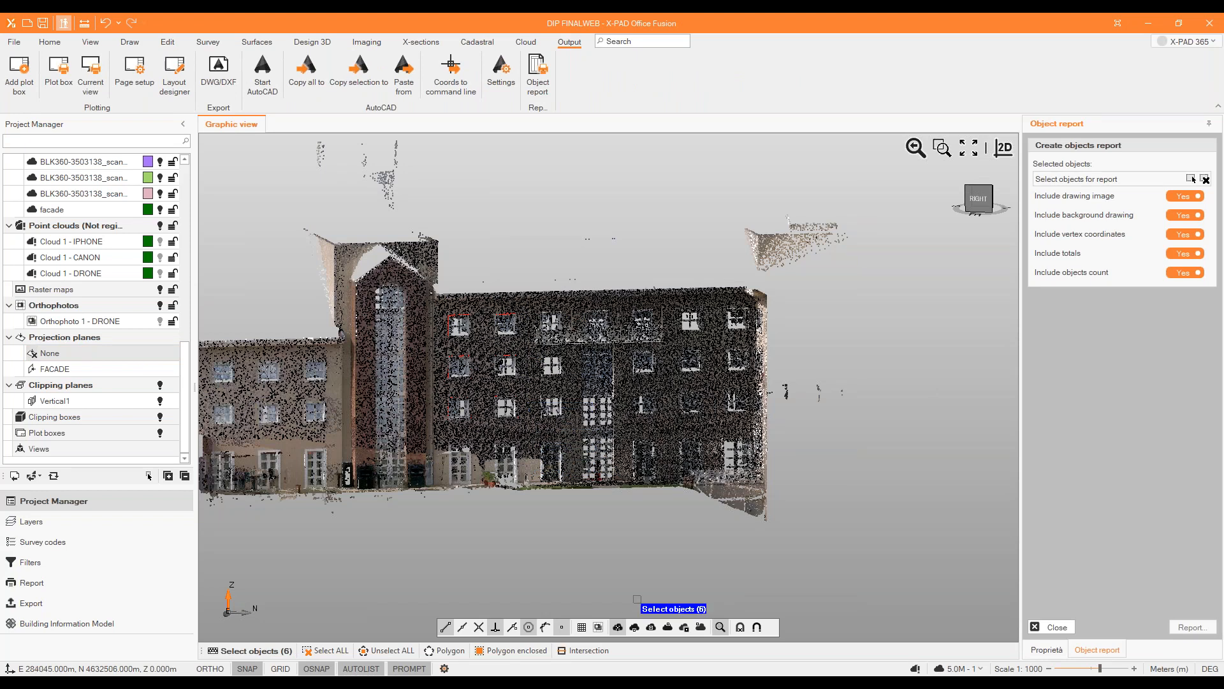
right_click(689, 525)
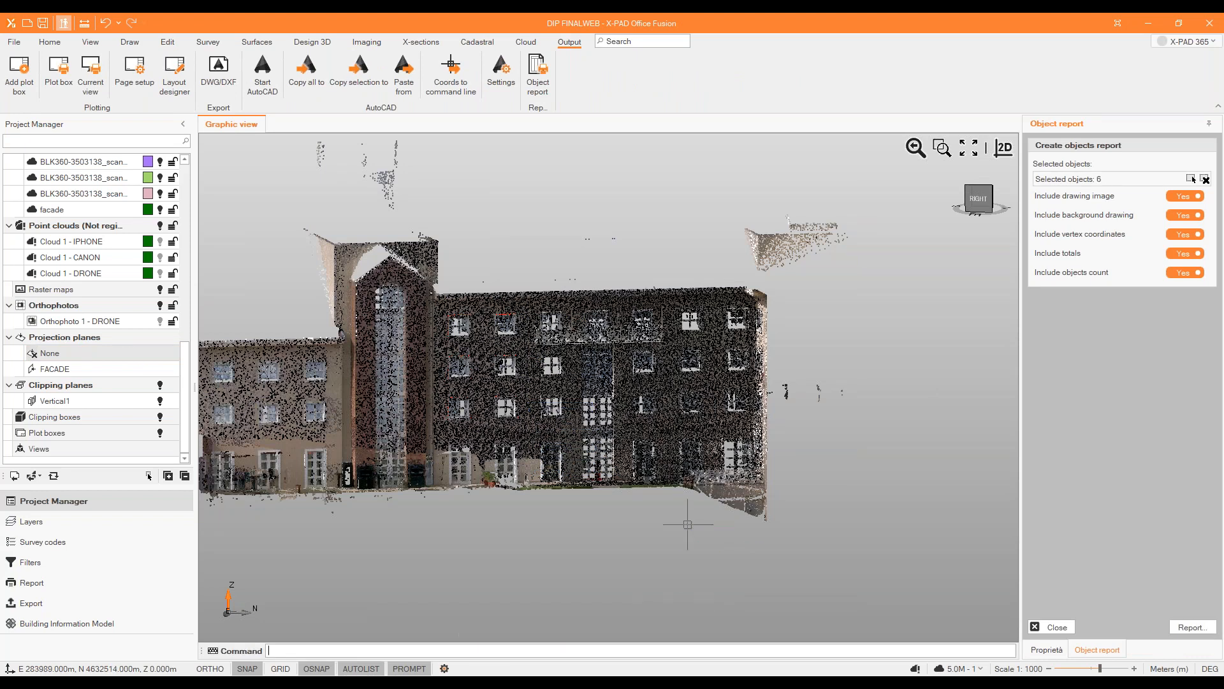
left_click(1202, 630)
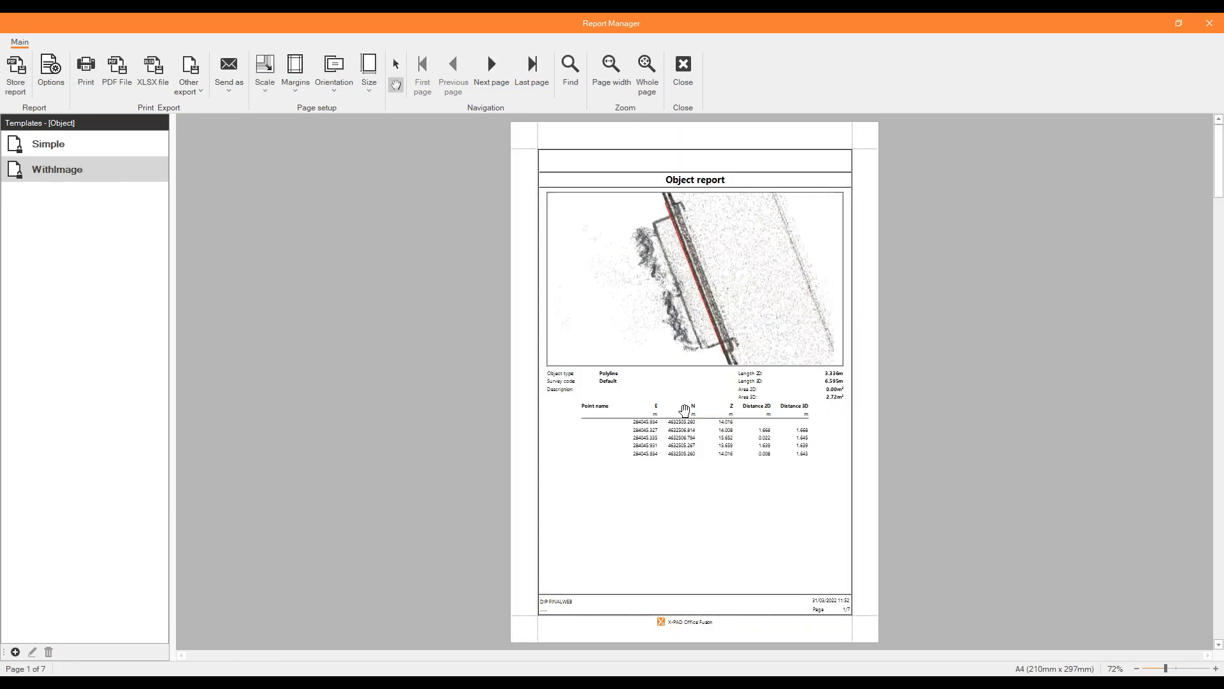
Review the object report pages through to the totals, and close the report and the report settings.
scroll(686, 412, "down", 5)
scroll(684, 412, "down", 10)
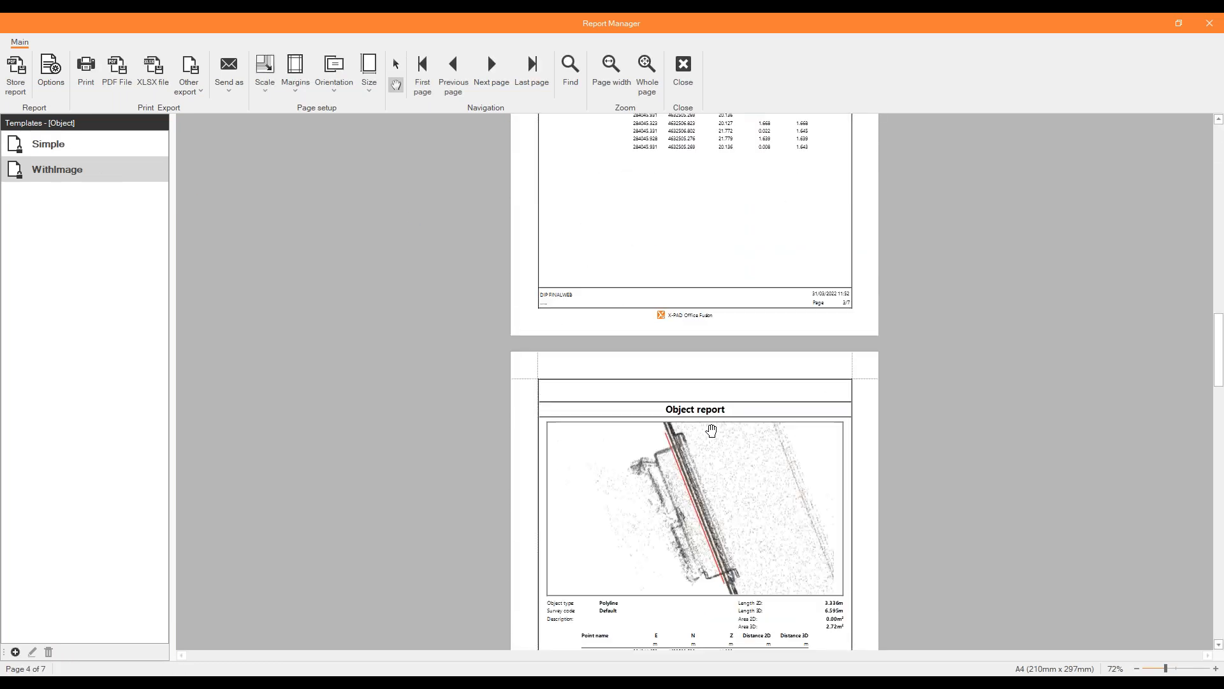
scroll(670, 299, "down", 15)
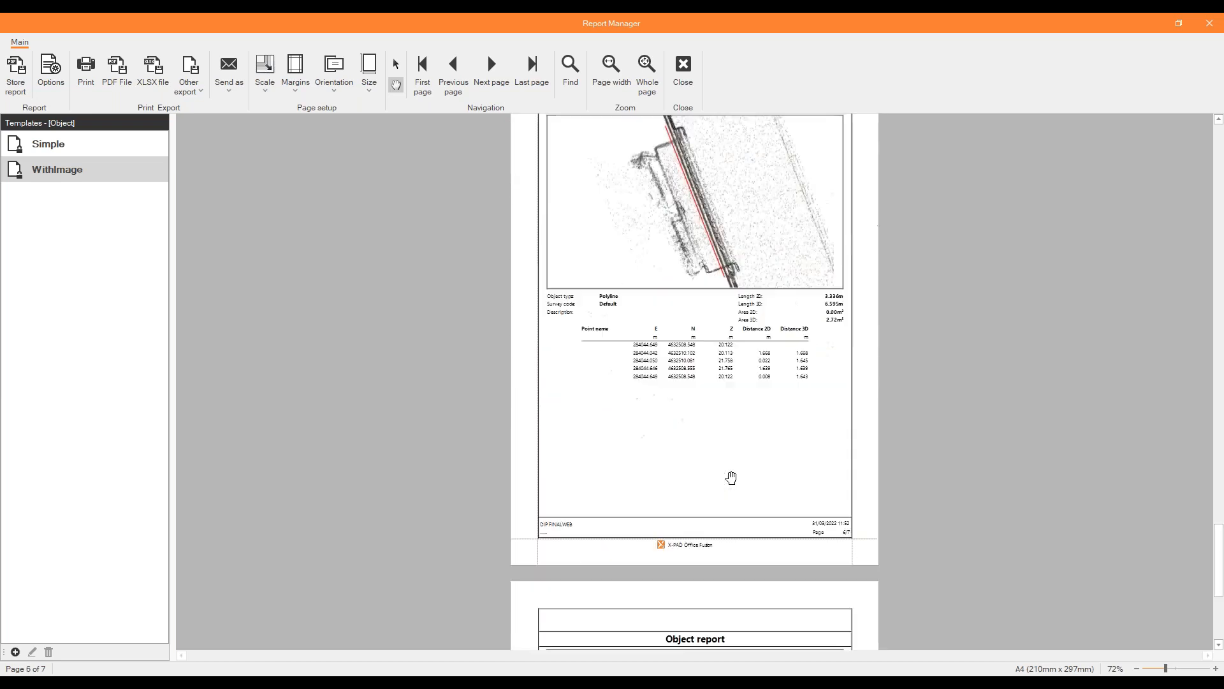
left_click(1209, 23)
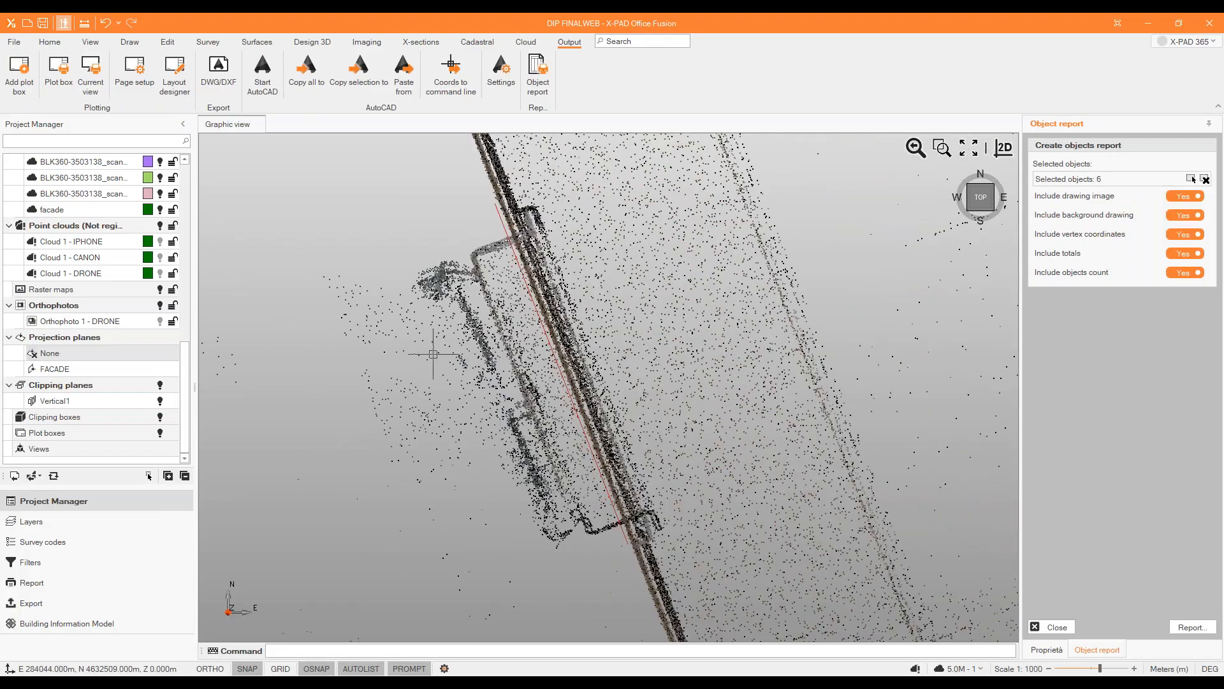
left_click(1052, 627)
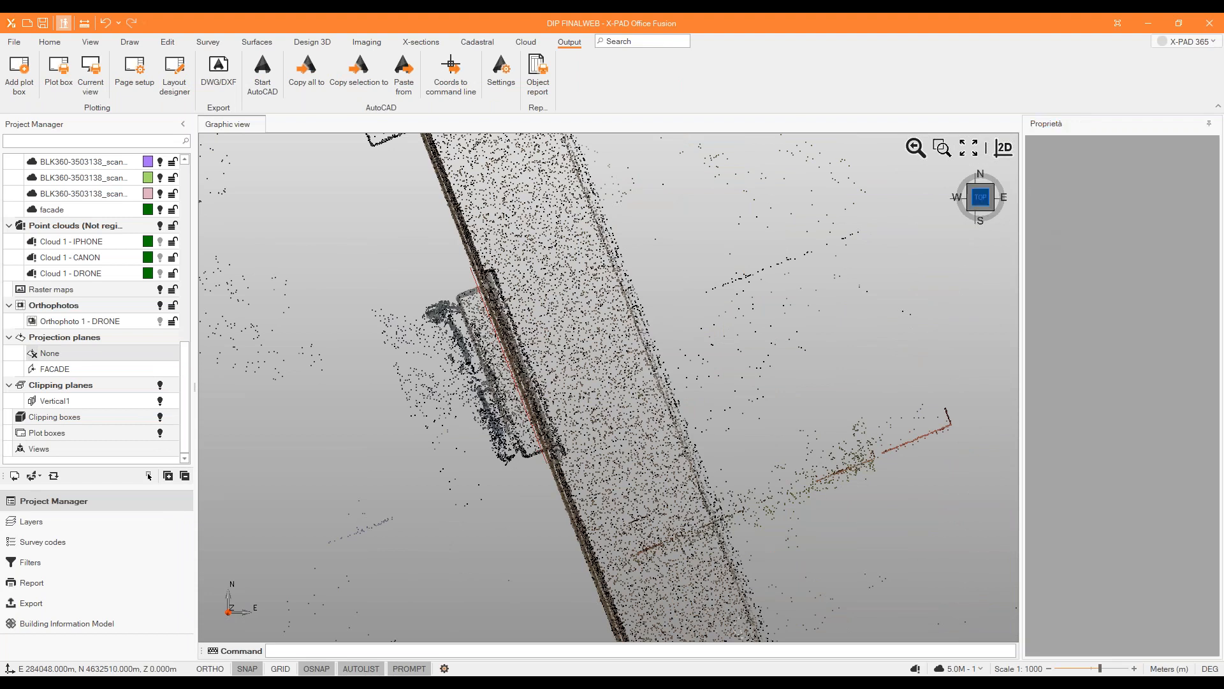
Turn the 3D view from the plan back to the hotel's facade and return to the beginning of the project contents.
left_click(968, 211)
middle_click_drag(700, 343, 458, 396)
scroll(457, 396, "down", 1)
scroll(748, 443, "up", 2)
scroll(150, 251, "up", 10)
scroll(147, 249, "up", 3)
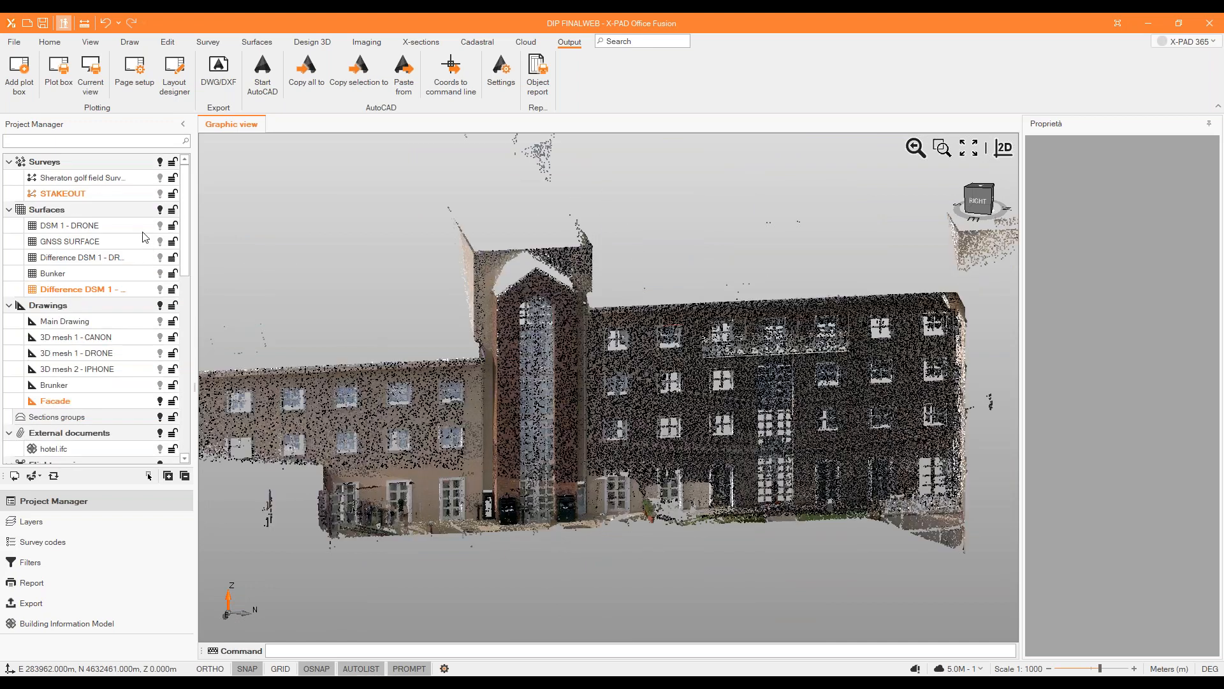
Hide the whole group of registered point clouds so only the traced window outlines are displayed.
scroll(151, 297, "down", 3)
scroll(157, 382, "down", 6)
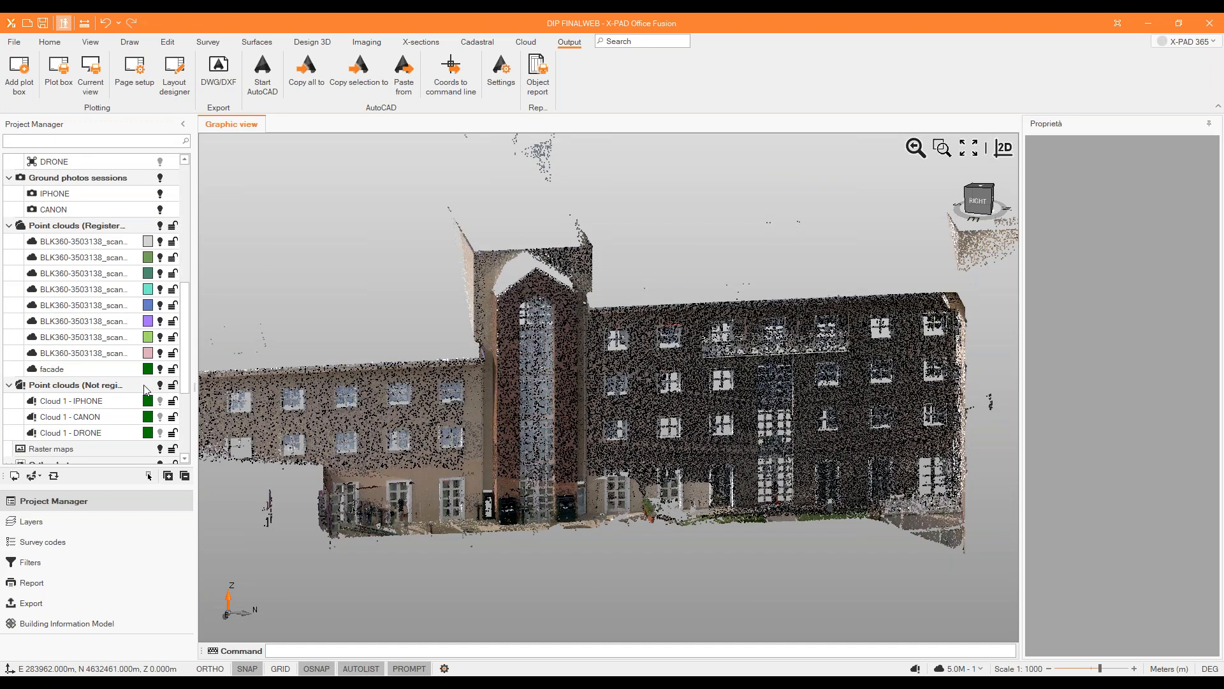
scroll(187, 255, "up", 3)
left_click(161, 226)
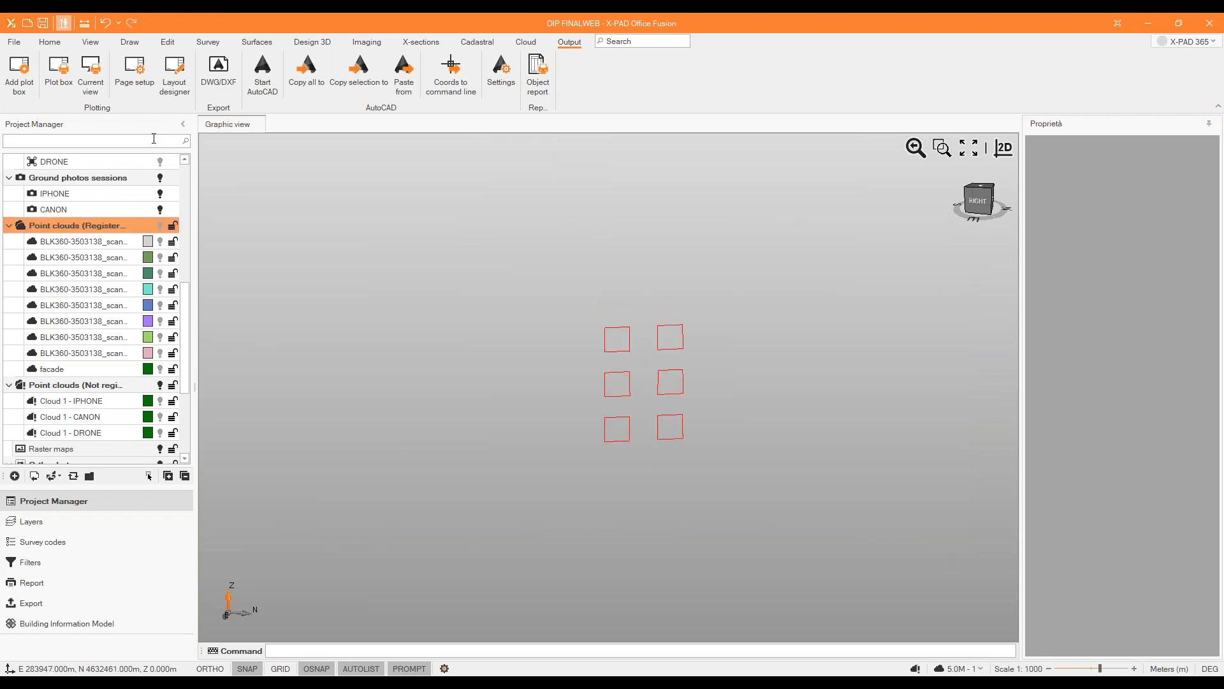
scroll(102, 194, "up", 5)
Start an area measurement with both the 3D area and annotation storage options enabled.
left_click(50, 42)
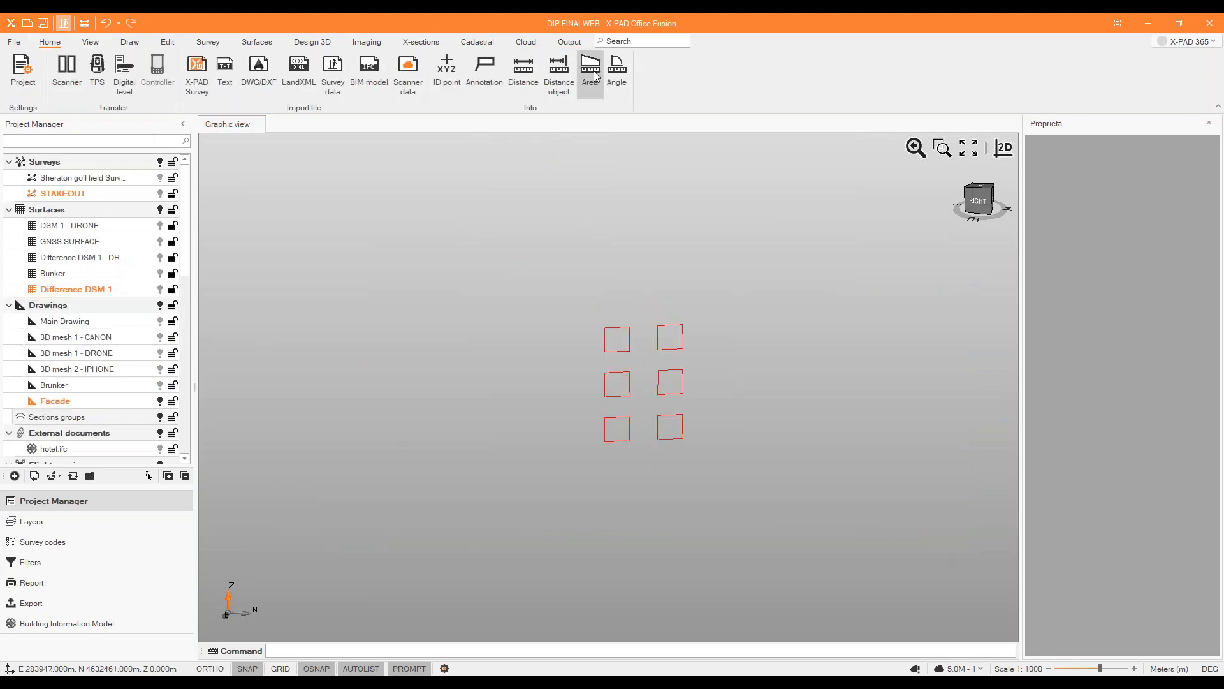
left_click(590, 71)
left_click(1189, 579)
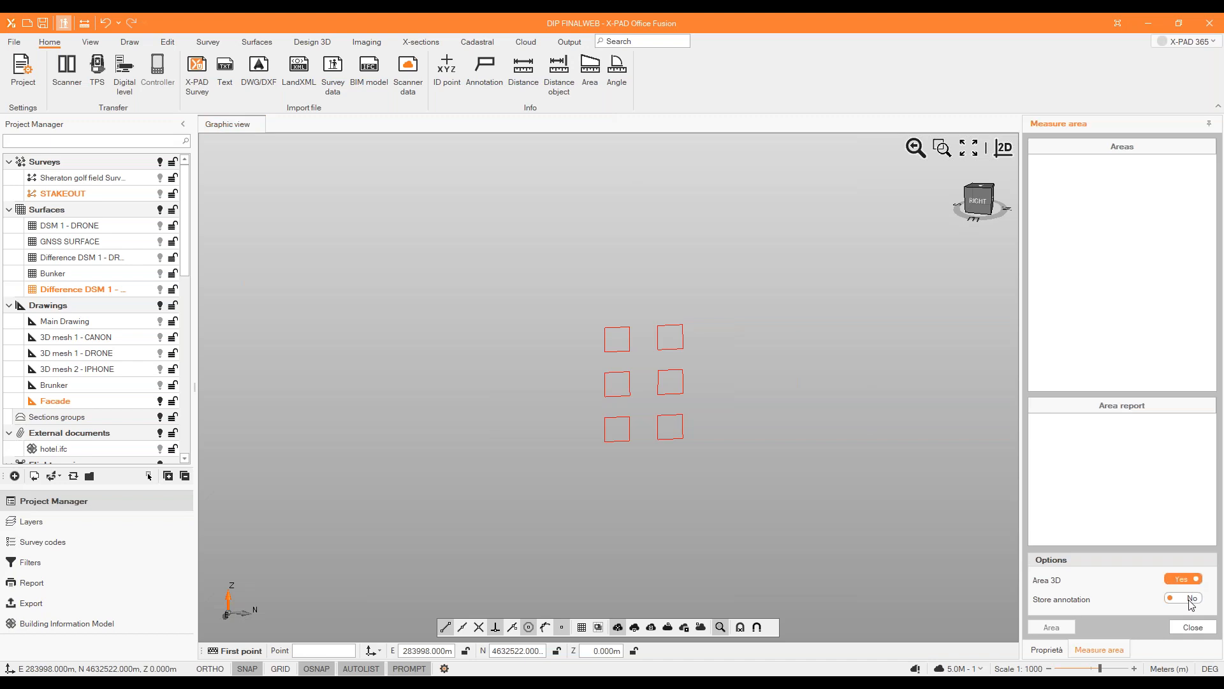
left_click(1190, 600)
Measure the area of the upper-left window outline by picking its corners and closing the boundary.
scroll(625, 369, "up", 3)
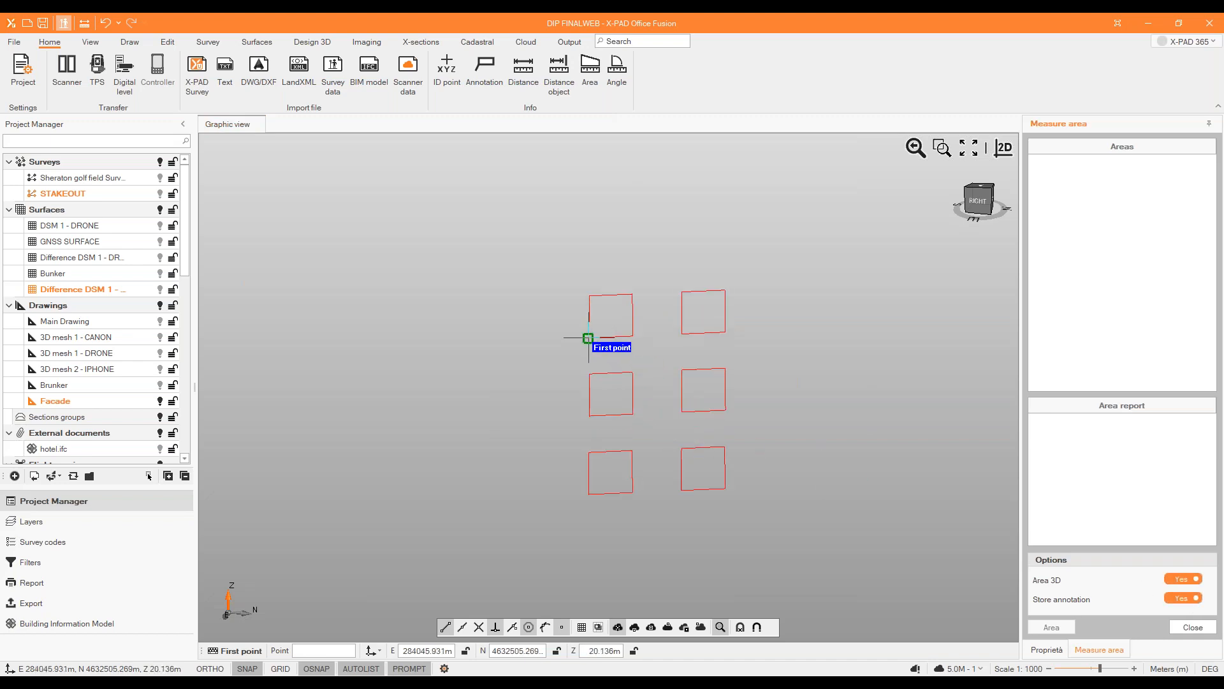
left_click(587, 296)
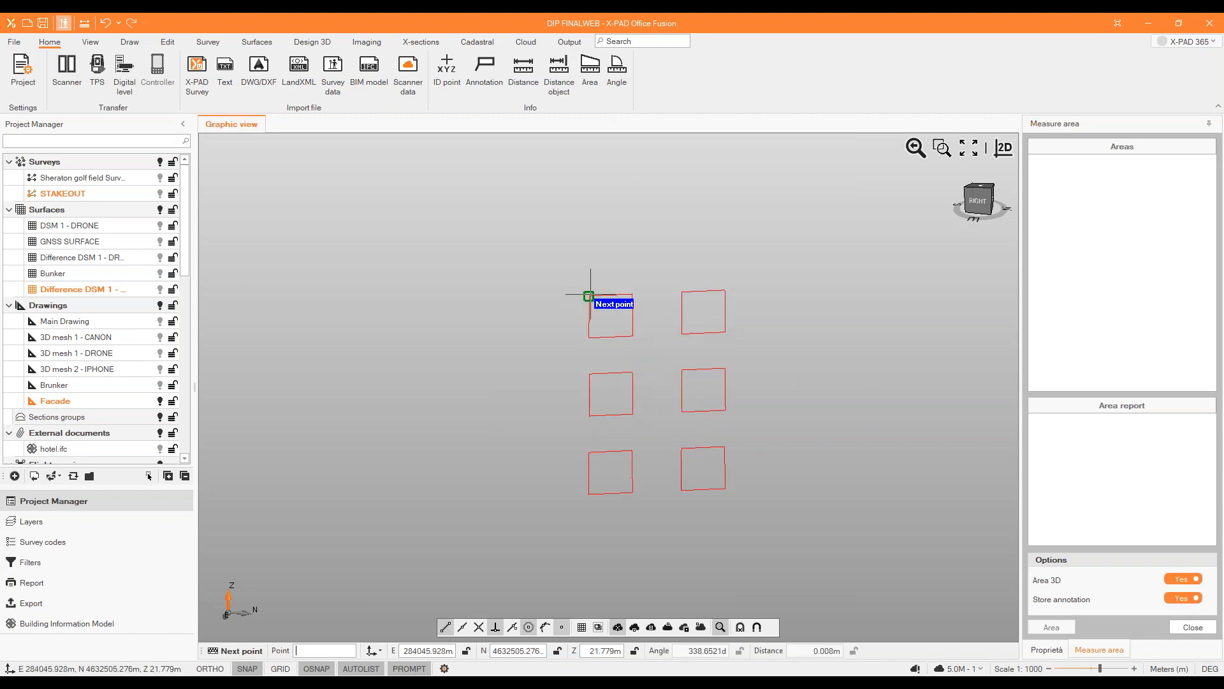
left_click(631, 294)
left_click(632, 337)
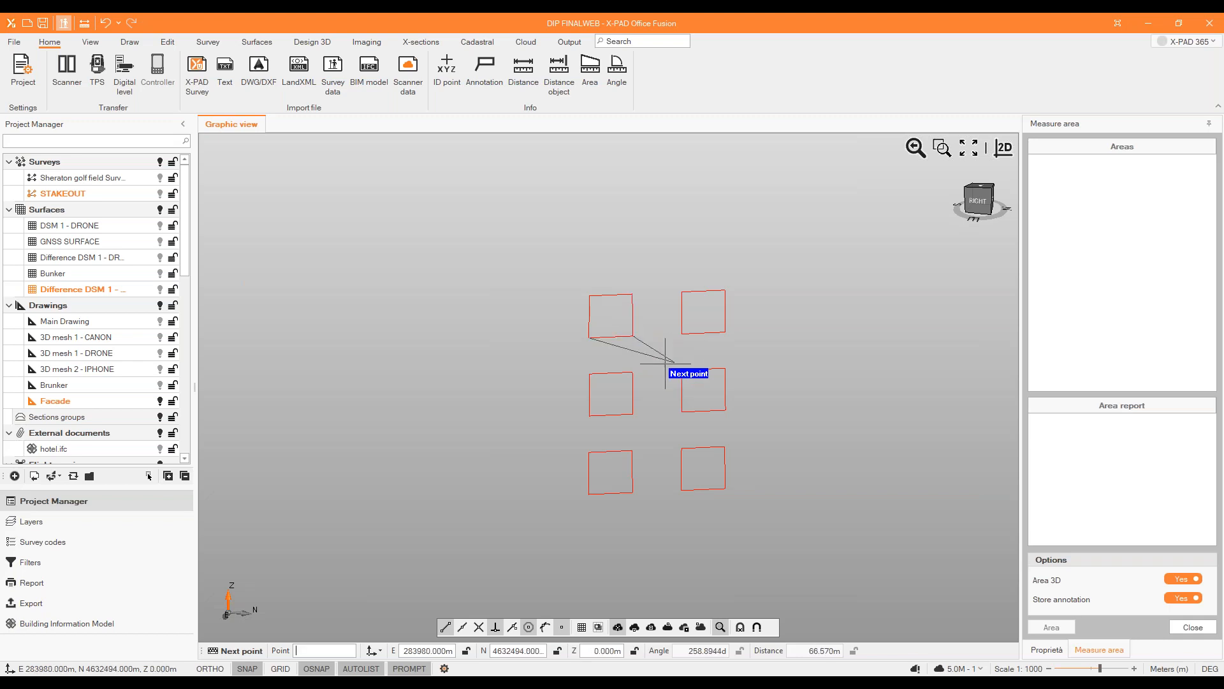
right_click(665, 364)
left_click(682, 414)
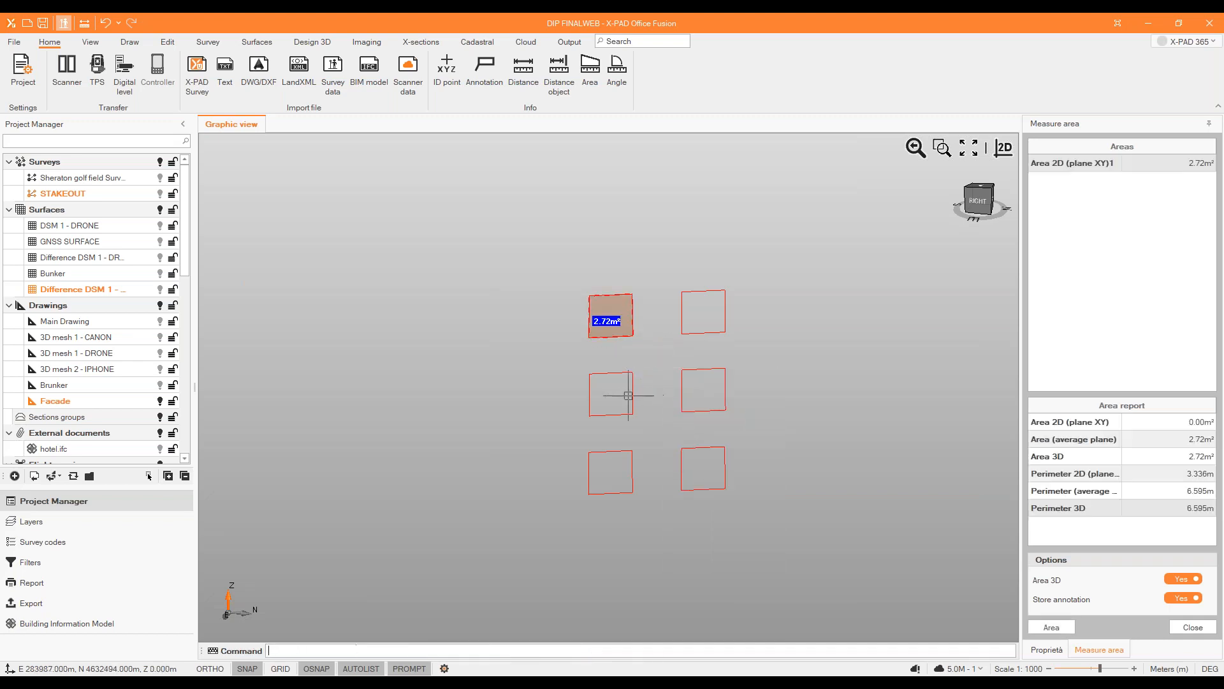
Measure the area of the middle-left window outline through its four corners and close the boundary.
left_click(631, 372)
left_click(630, 372)
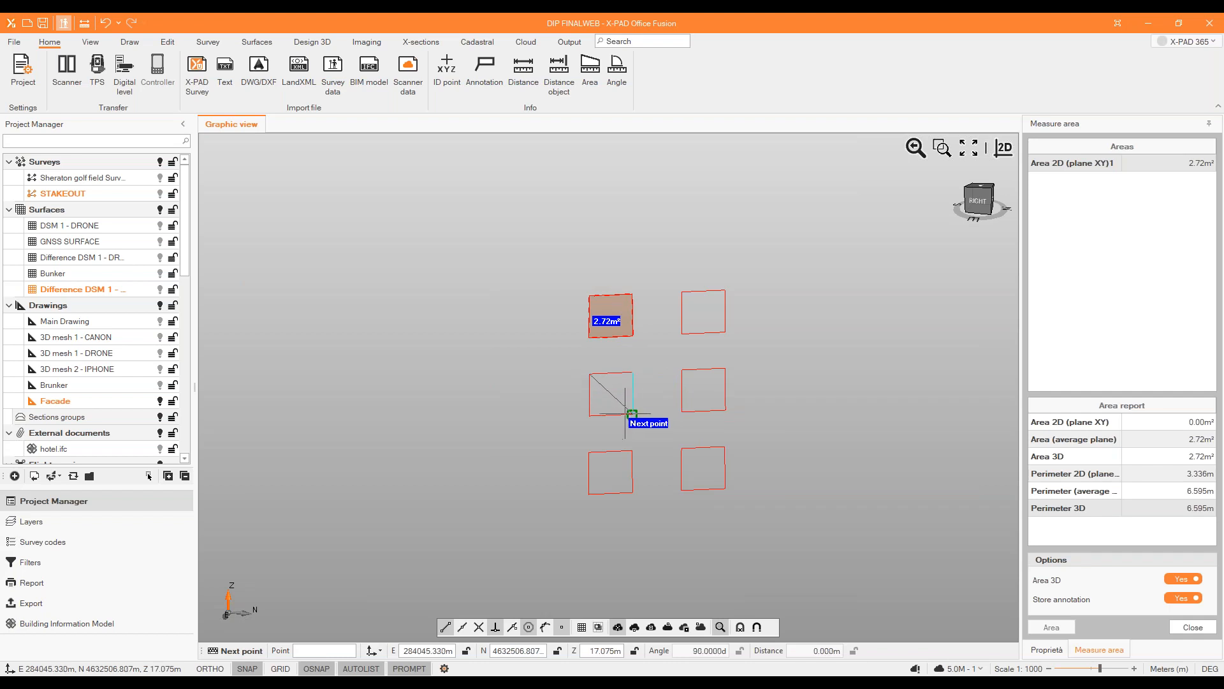
left_click(630, 414)
left_click(589, 416)
right_click(613, 403)
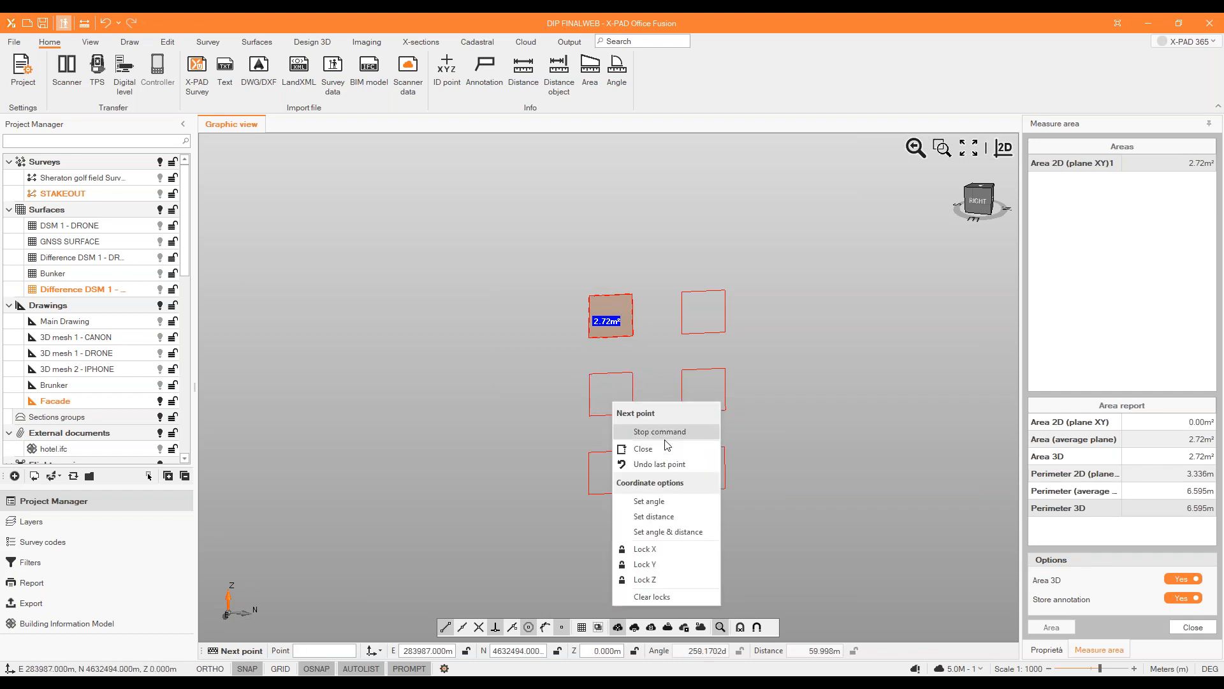
left_click(663, 446)
Measure the area of the upper-right window outline from its corners and close the boundary.
key("Return")
left_click(725, 291)
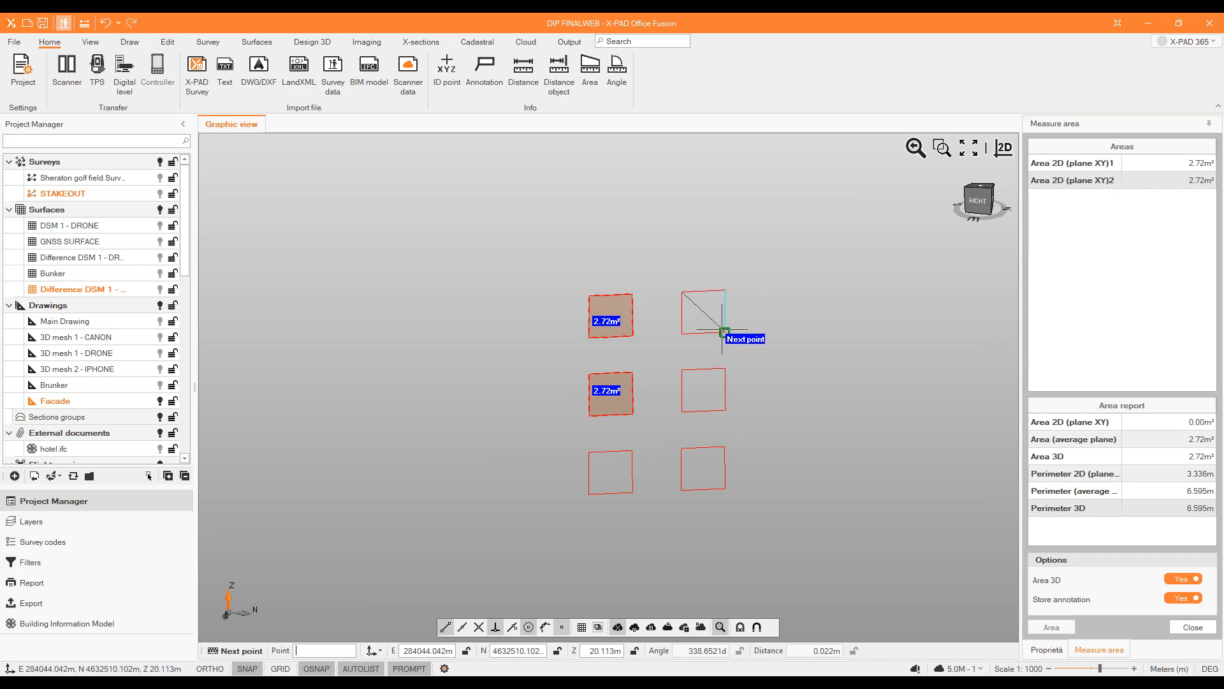
right_click(759, 330)
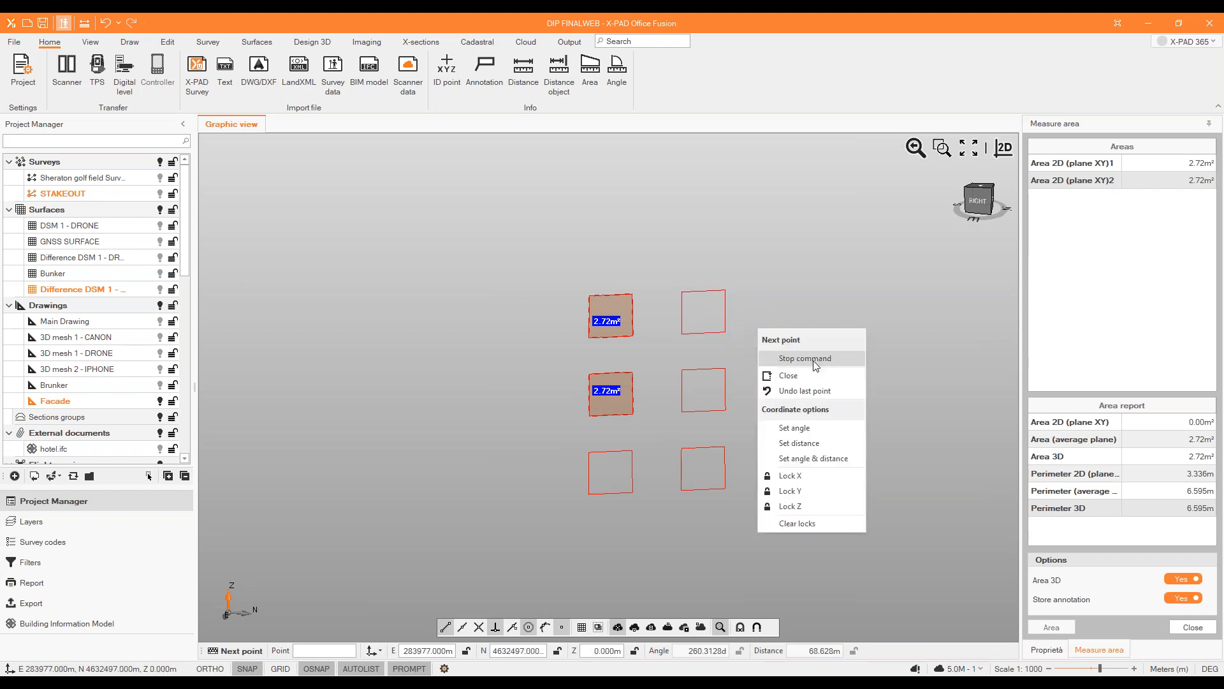
left_click(819, 380)
Measure the area of the middle-right window outline from its corners and close the boundary.
key("Return")
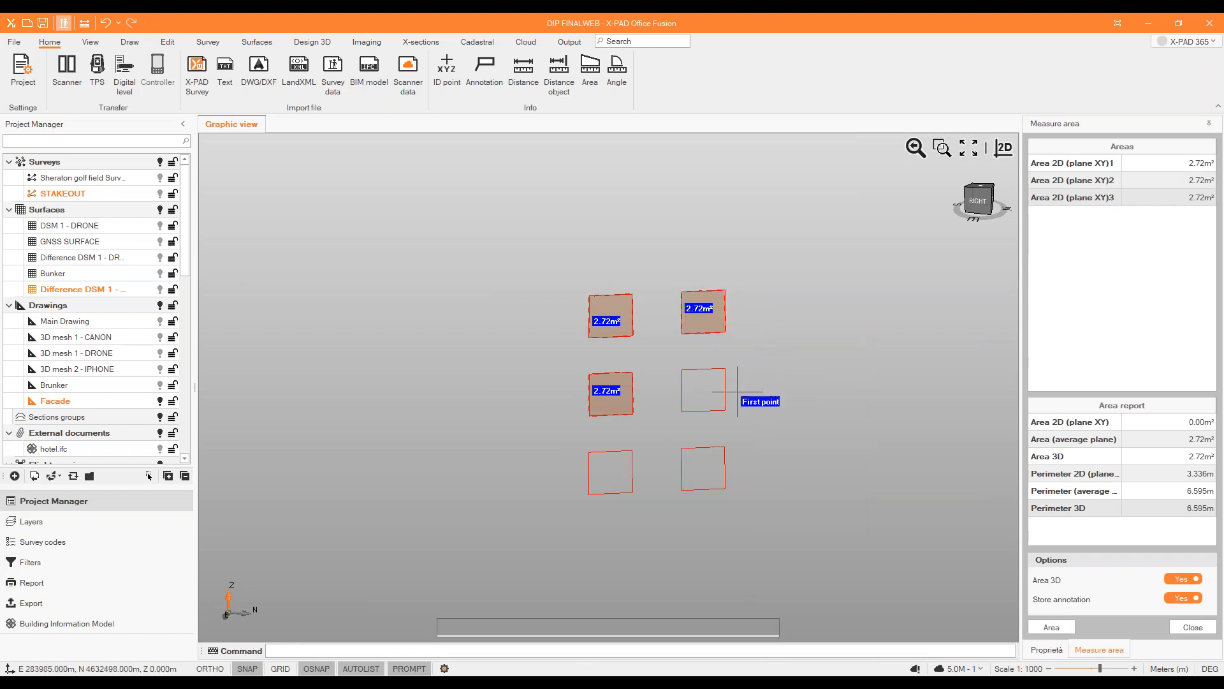
left_click(682, 370)
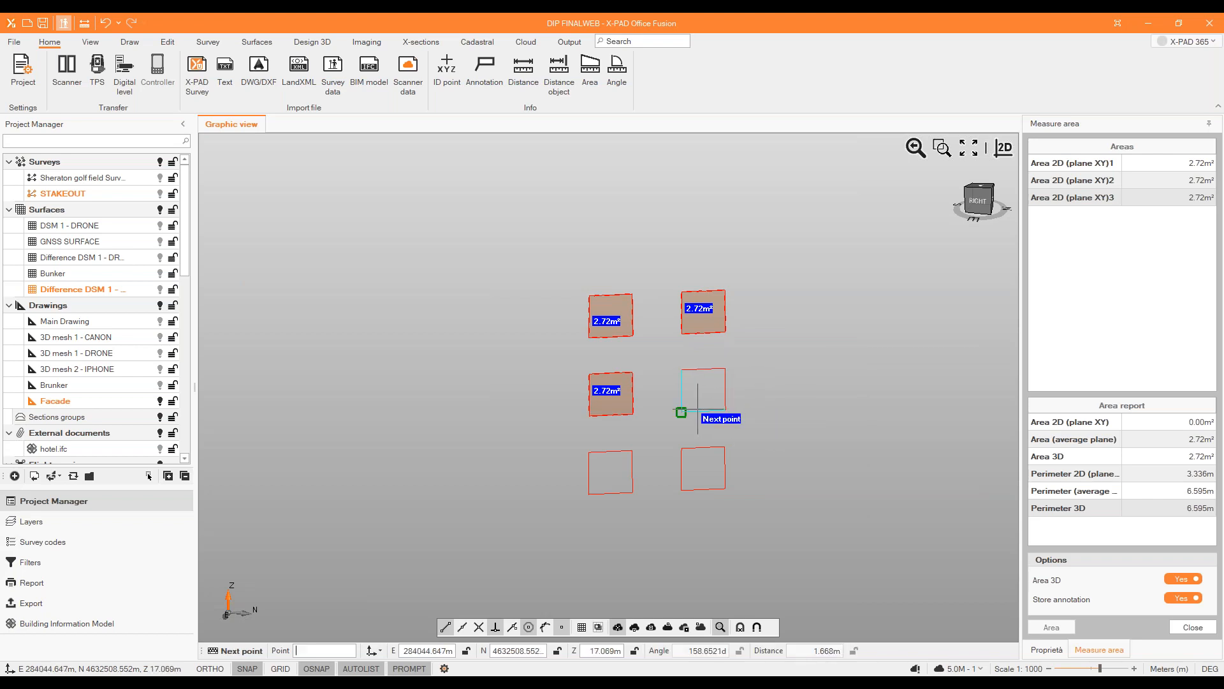
right_click(770, 384)
left_click(825, 427)
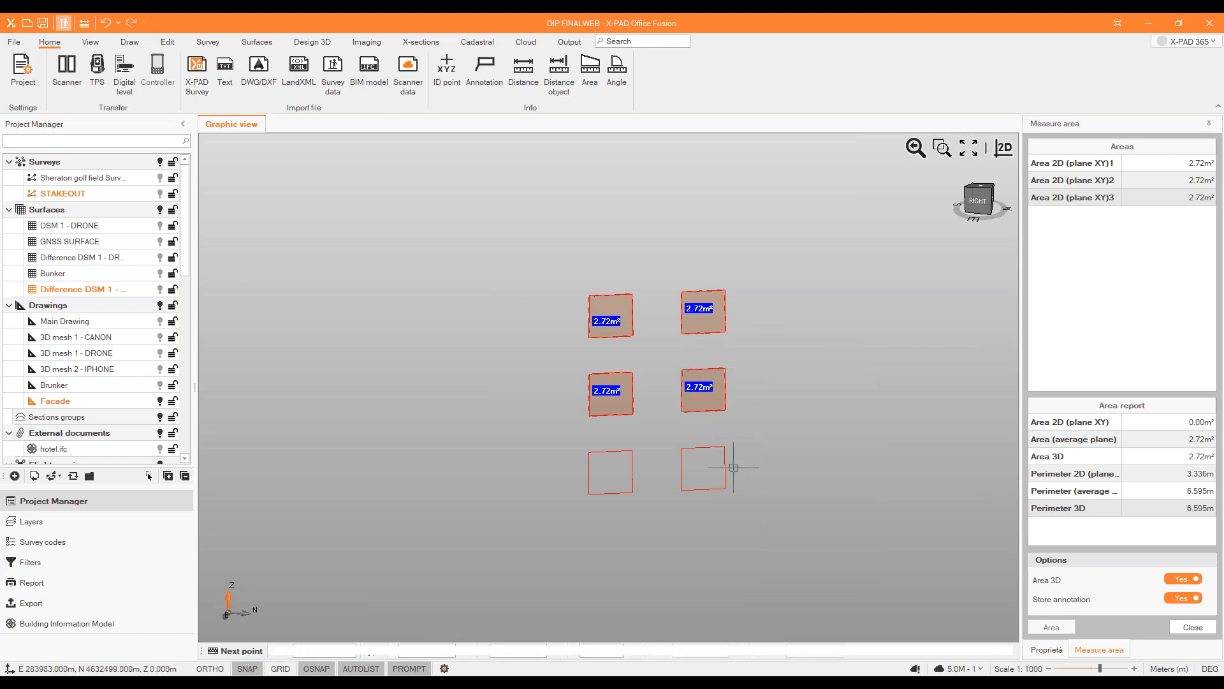
Measure the area of the lower-right window outline from its corners and close the boundary.
scroll(712, 460, "up", 2)
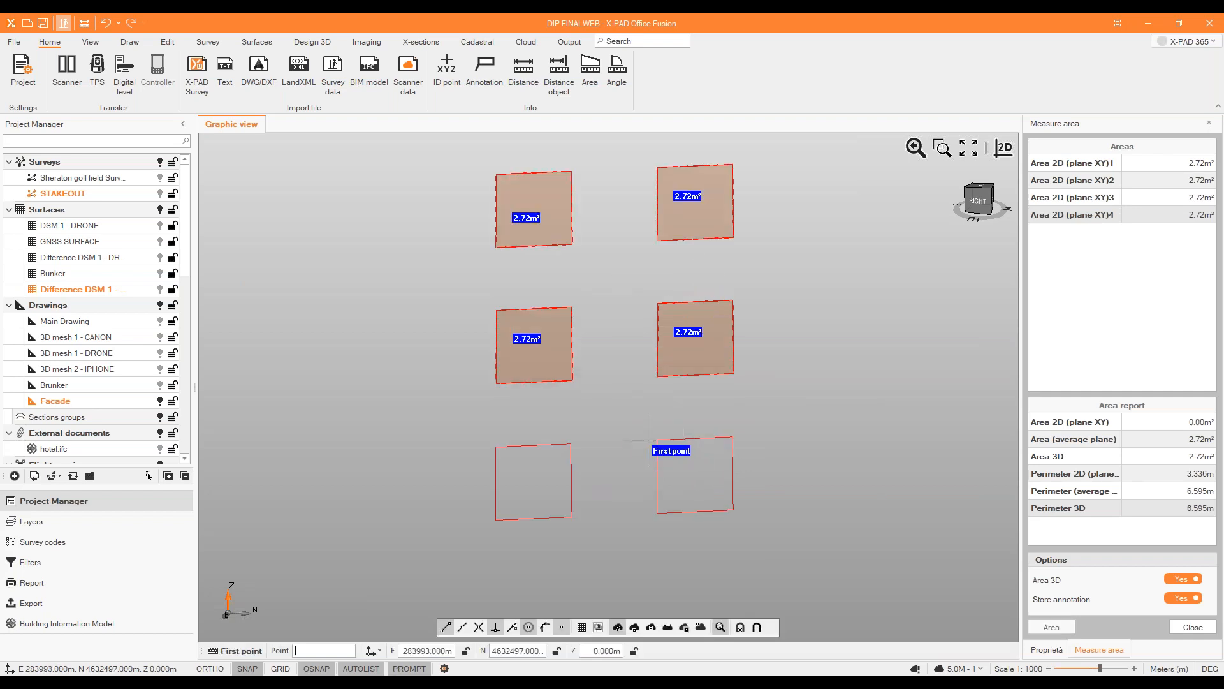
left_click(682, 450)
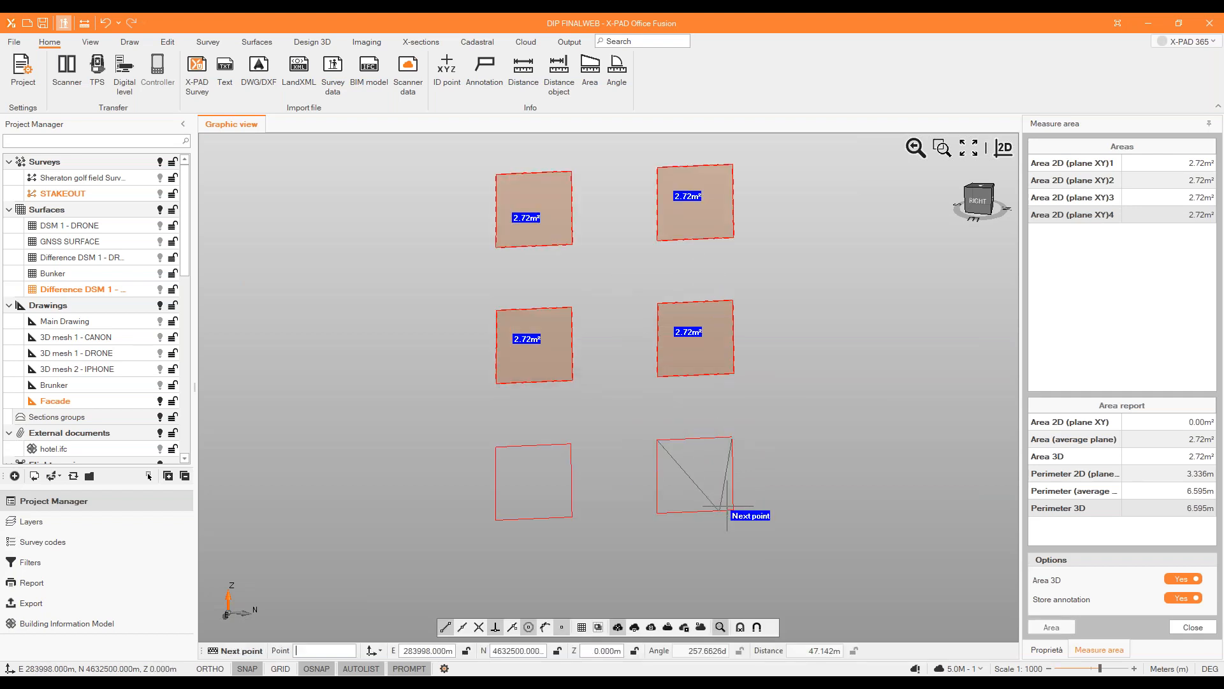
right_click(786, 507)
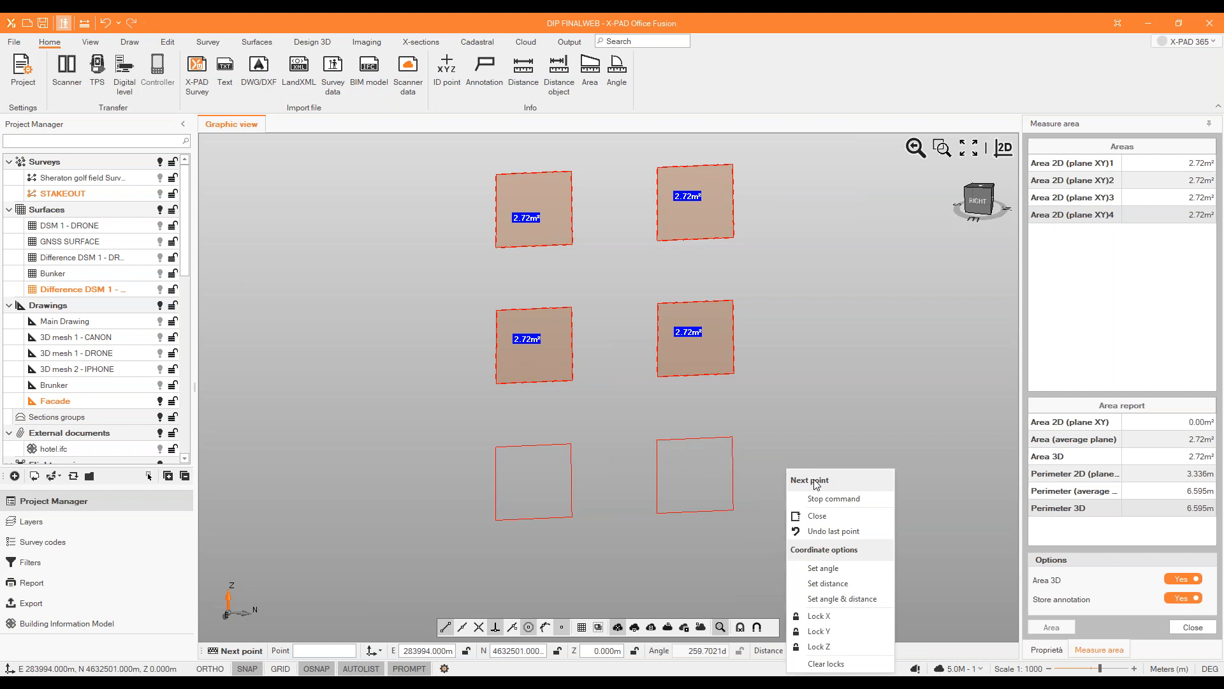
left_click(656, 517)
right_click(765, 485)
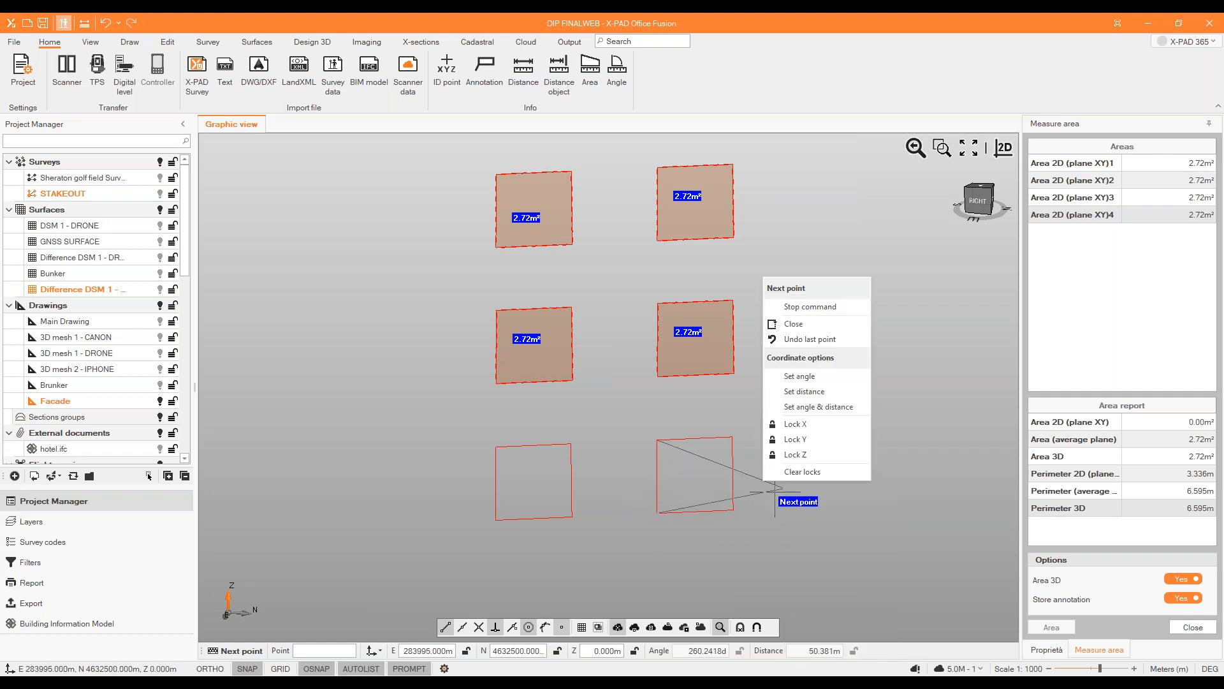
left_click(815, 324)
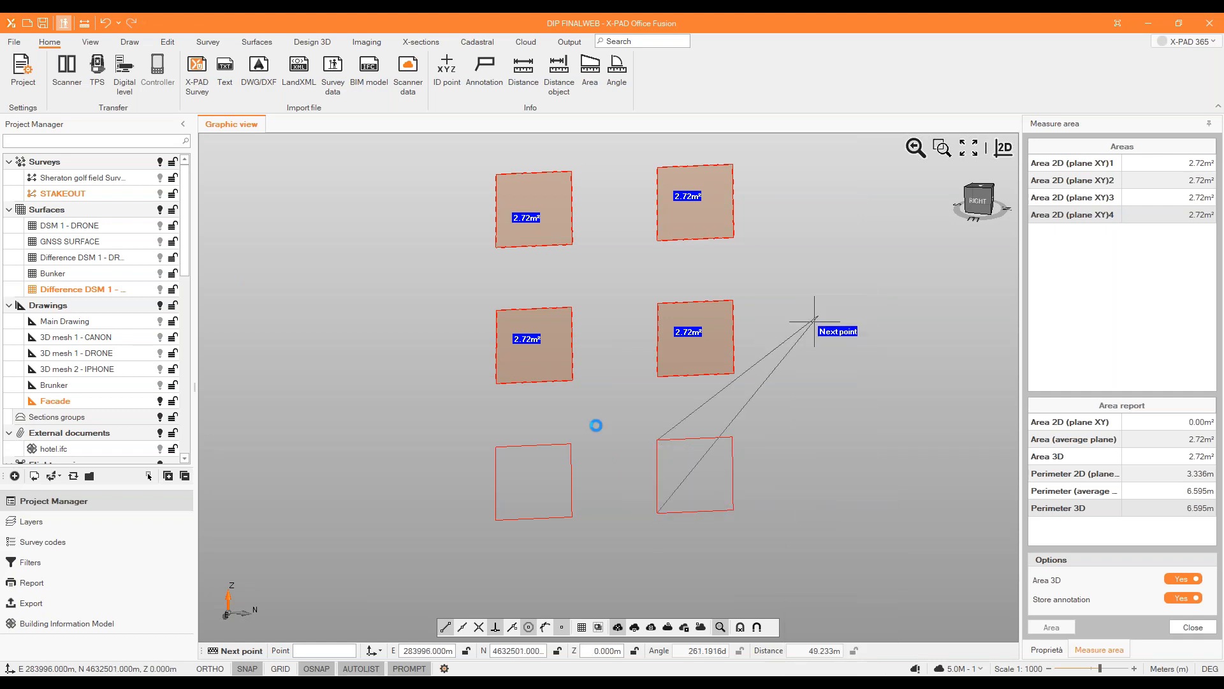
Measure the area of the remaining lower-left window outline from its corners and close the boundary.
left_click(496, 447)
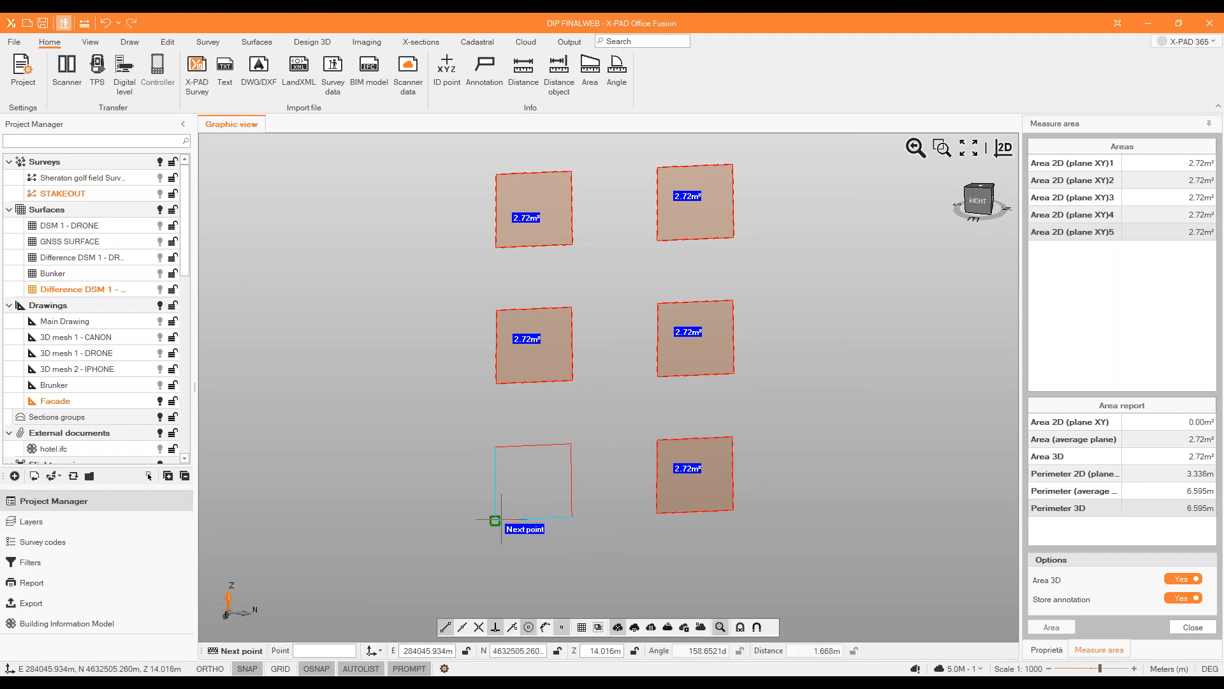
right_click(570, 492)
left_click(550, 322)
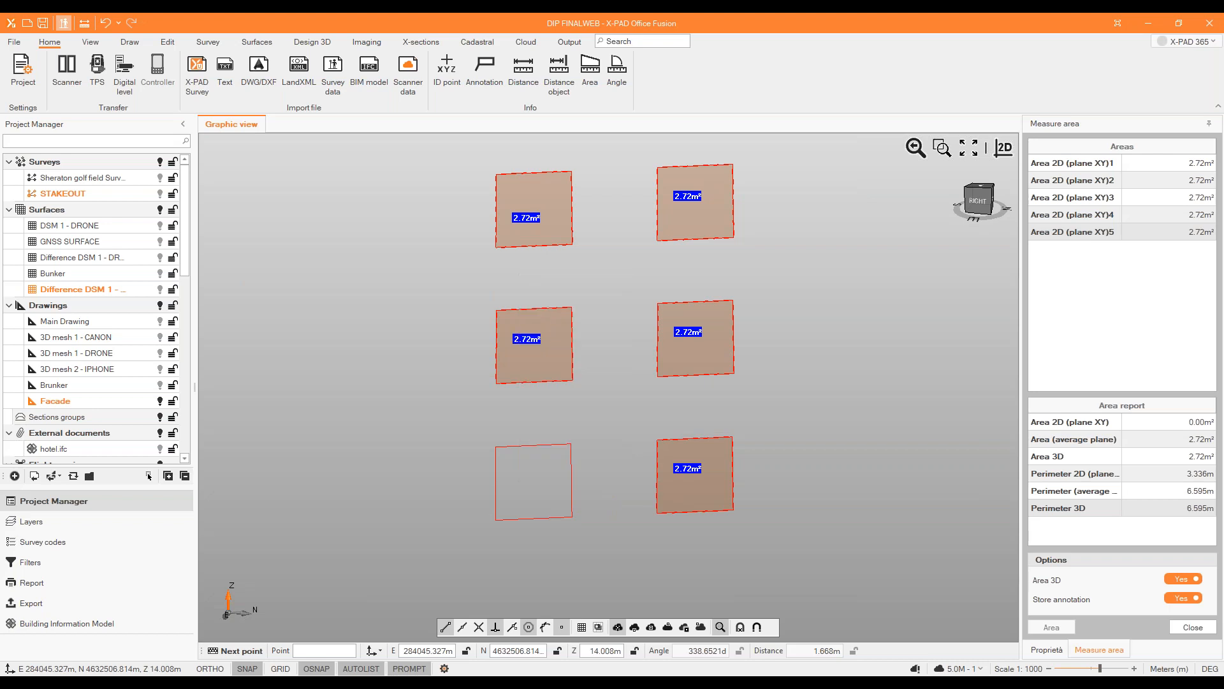
Display the group of registered point clouds again together with the measured window areas.
scroll(472, 402, "down", 4)
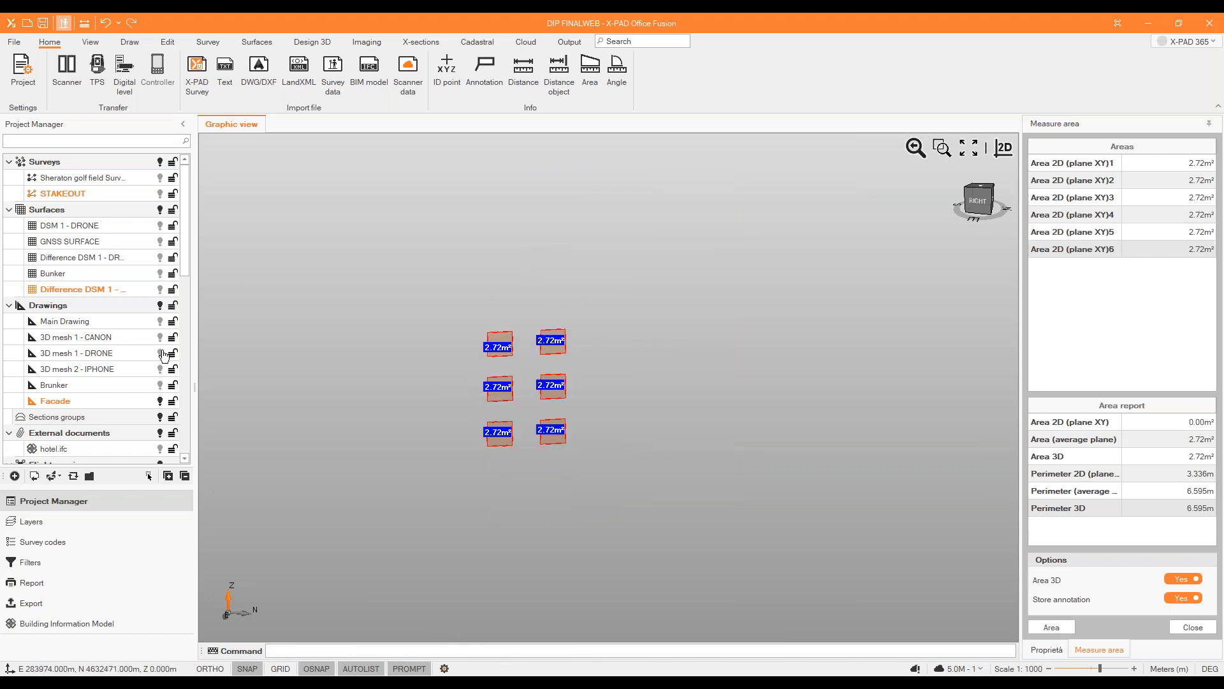
scroll(164, 355, "down", 3)
left_click(163, 385)
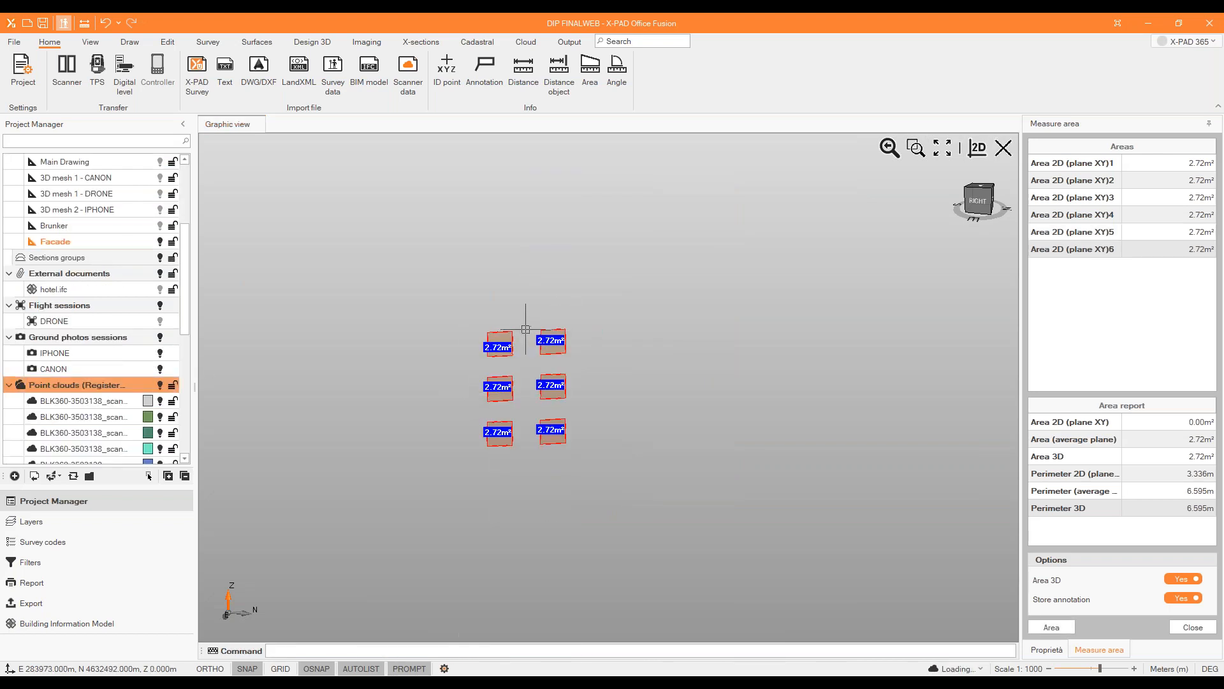
scroll(519, 326, "down", 2)
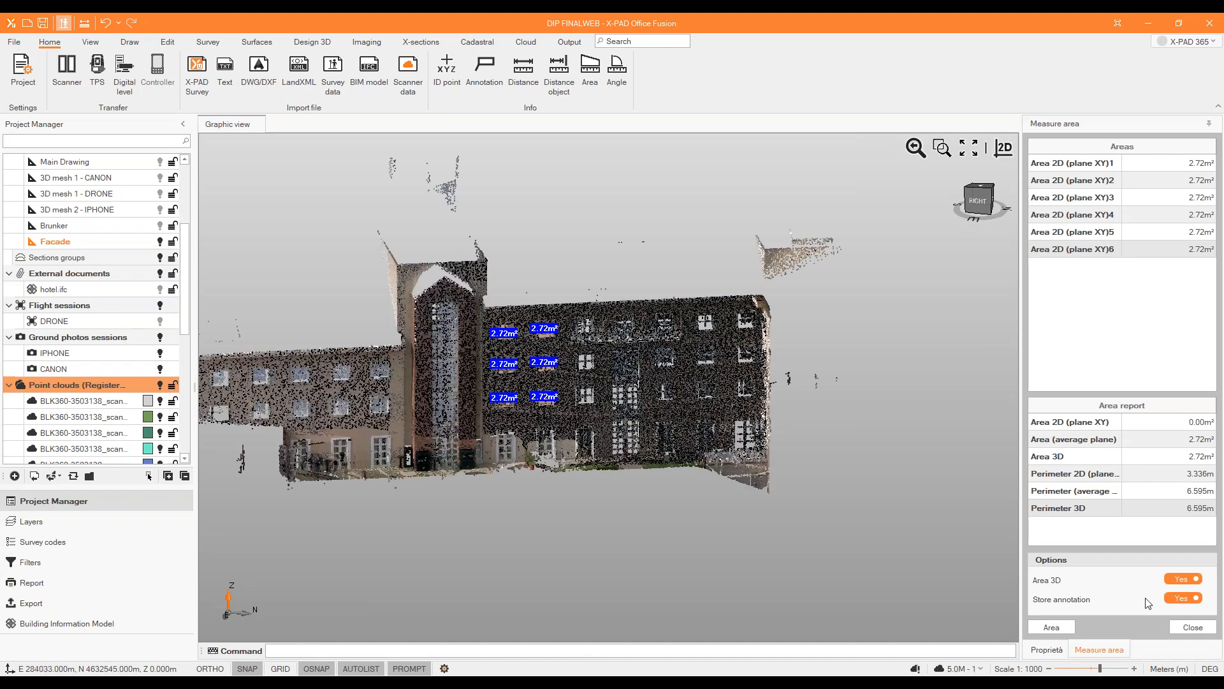
Start a new area measurement with its first point at the facade's upper corner beside the tower, refined on the point cloud.
left_click(1063, 628)
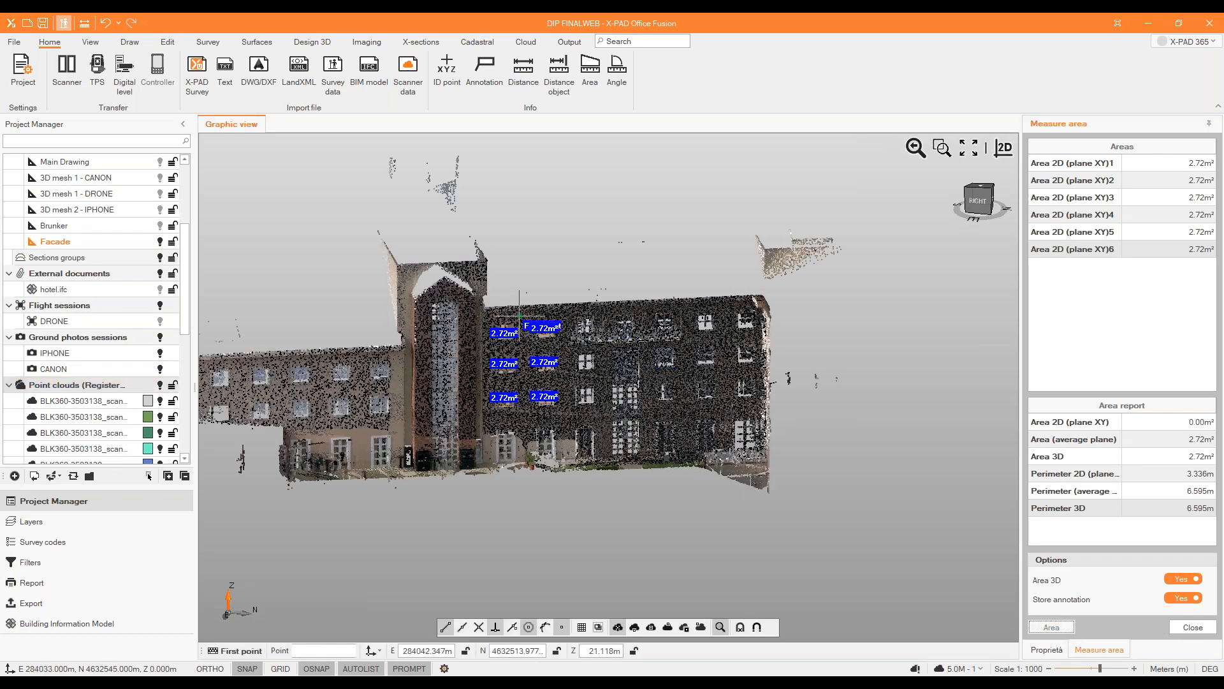
scroll(497, 284, "up", 10)
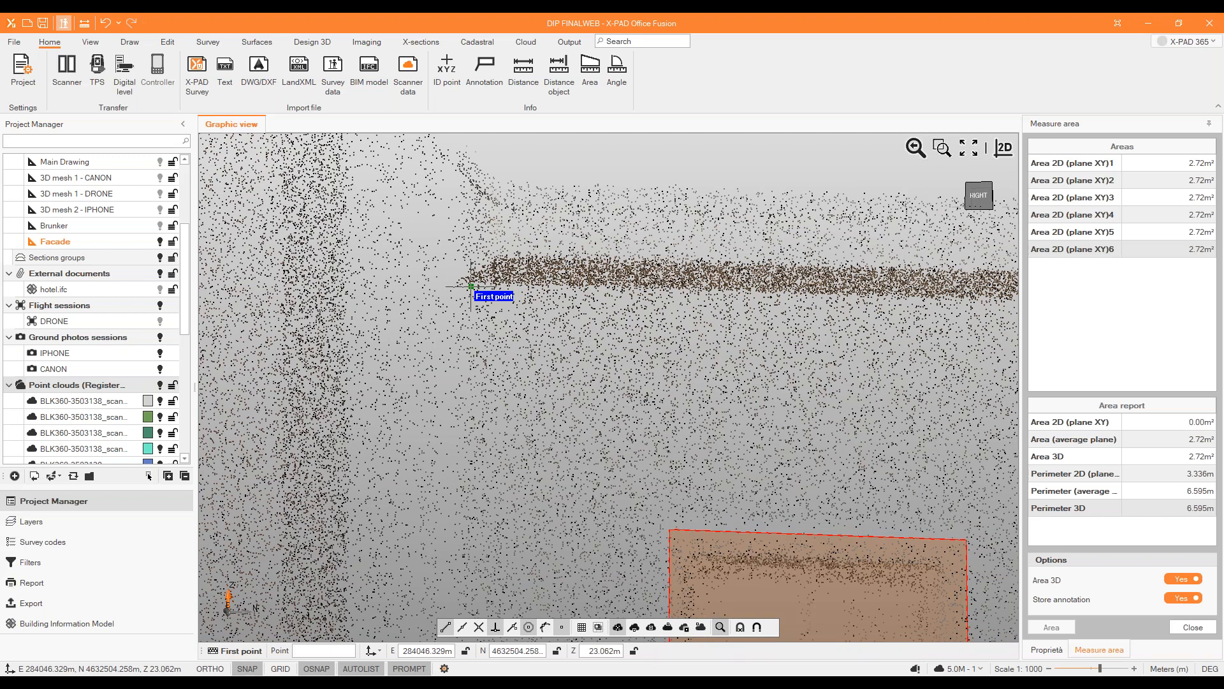
left_click(471, 287)
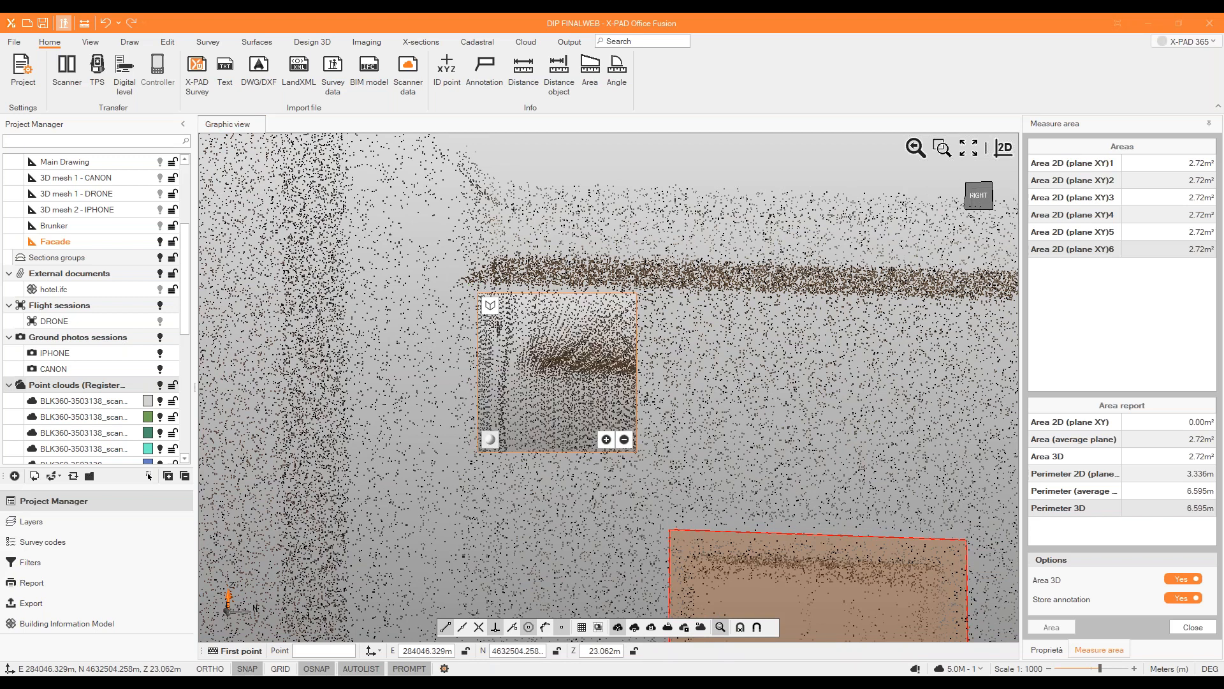
left_click(520, 368)
Add the facade's upper corner at the far end of the roofline as the second area point, refined on the point cloud.
scroll(456, 366, "down", 10)
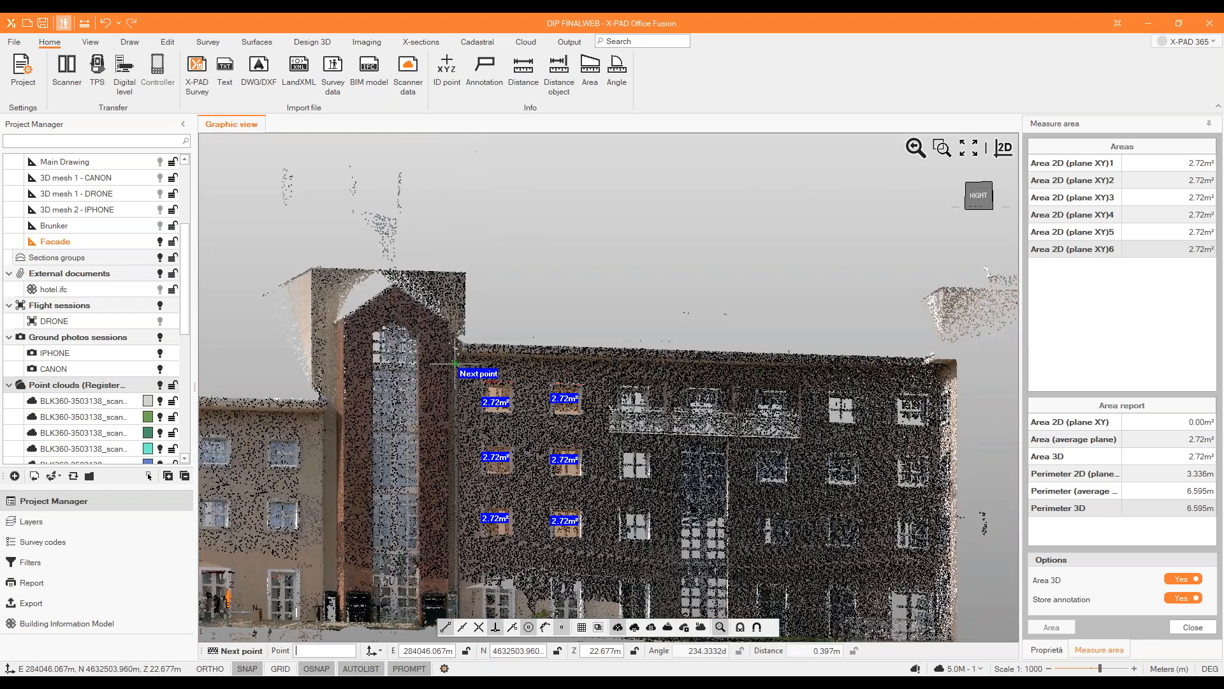
scroll(618, 371, "up", 3)
scroll(619, 366, "up", 5)
scroll(618, 366, "up", 4)
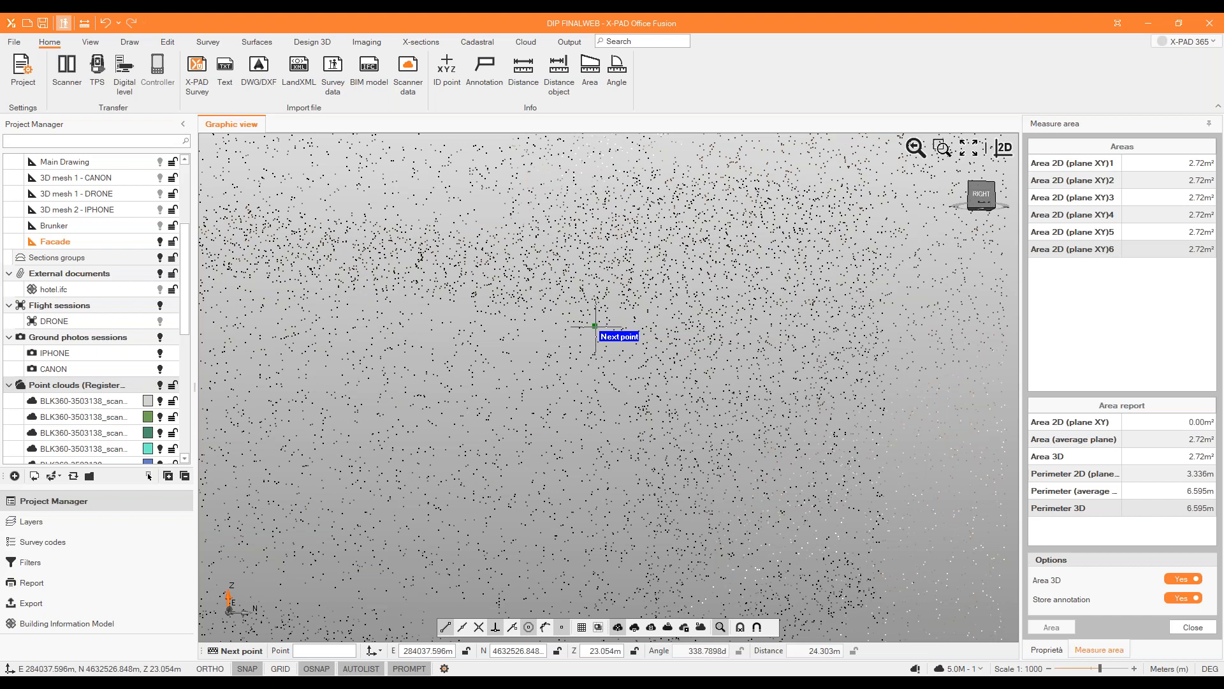
left_click(596, 326)
middle_click_drag(691, 423, 717, 424)
scroll(716, 424, "up", 3)
scroll(690, 370, "up", 5)
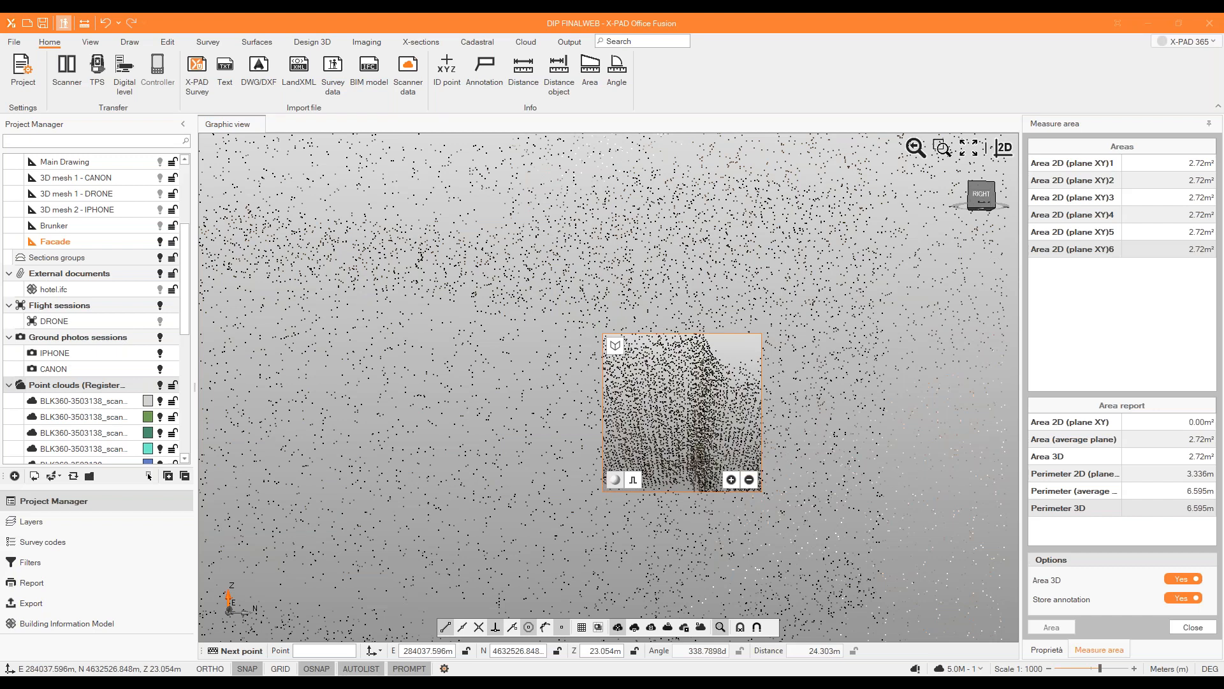
left_click(693, 379)
Add the base corner at the facade's far end as the third area point, refined on the point cloud.
scroll(688, 345, "down", 8)
scroll(679, 329, "down", 4)
scroll(643, 487, "up", 5)
middle_click_drag(654, 486, 694, 519)
scroll(568, 318, "up", 5)
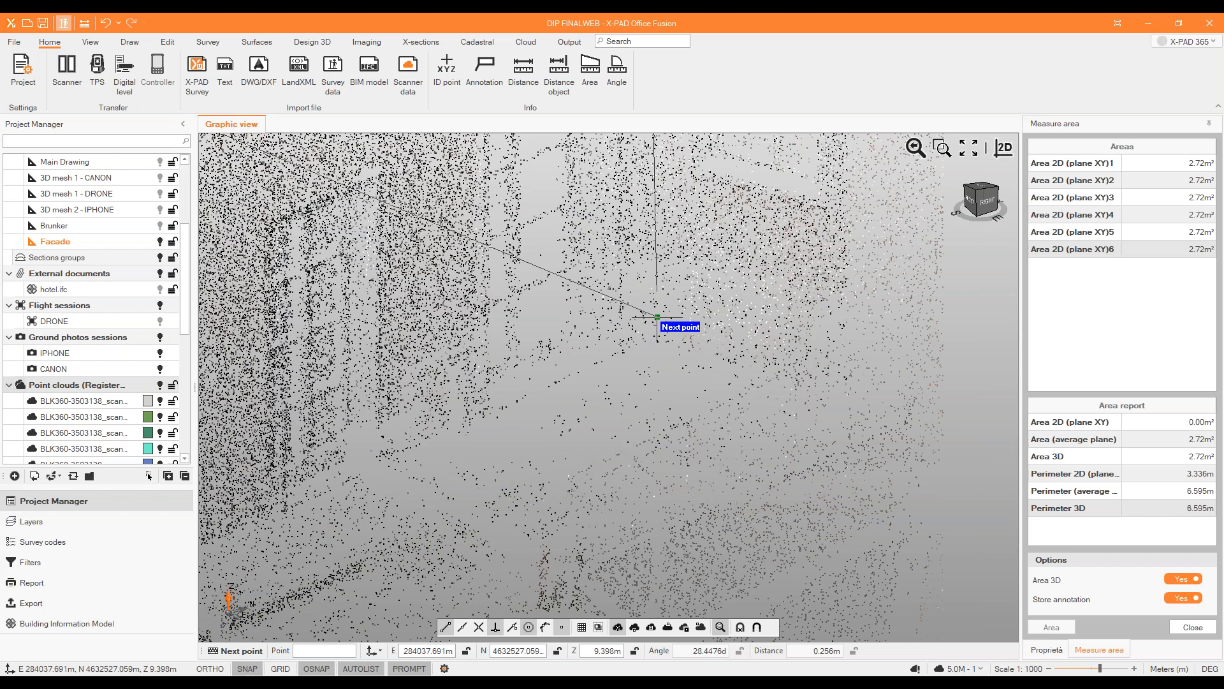
left_click(657, 317)
scroll(729, 446, "up", 2)
scroll(732, 442, "down", 2)
scroll(732, 440, "up", 3)
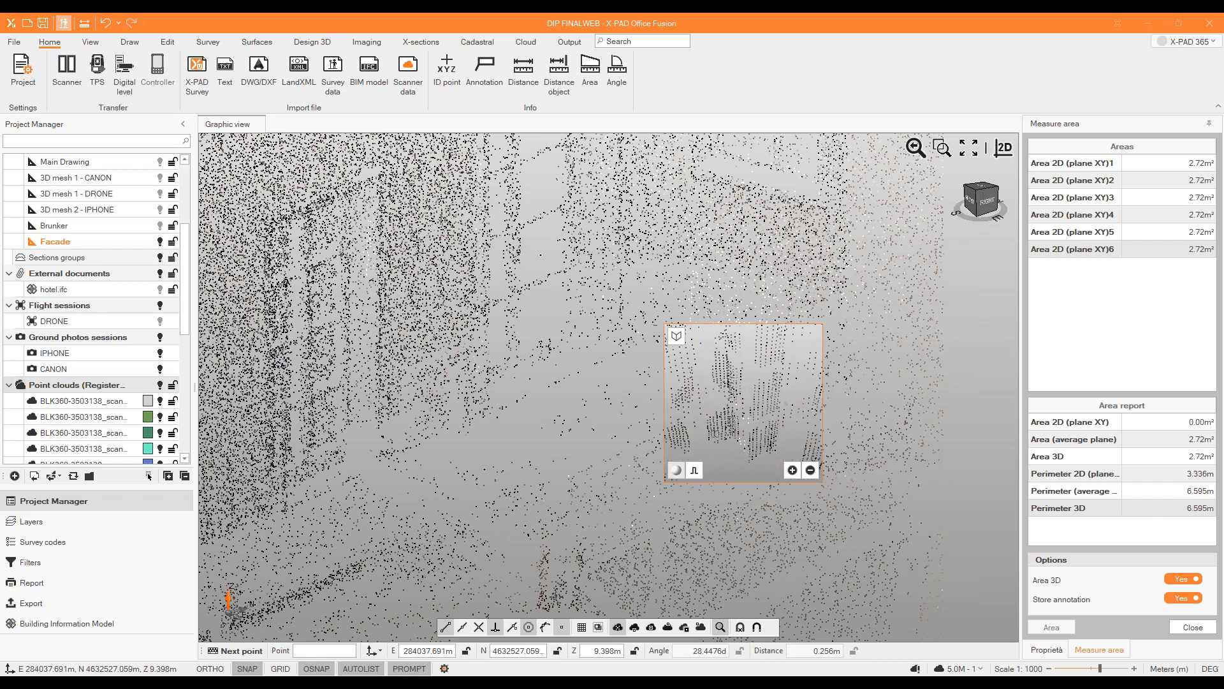
left_click(726, 434)
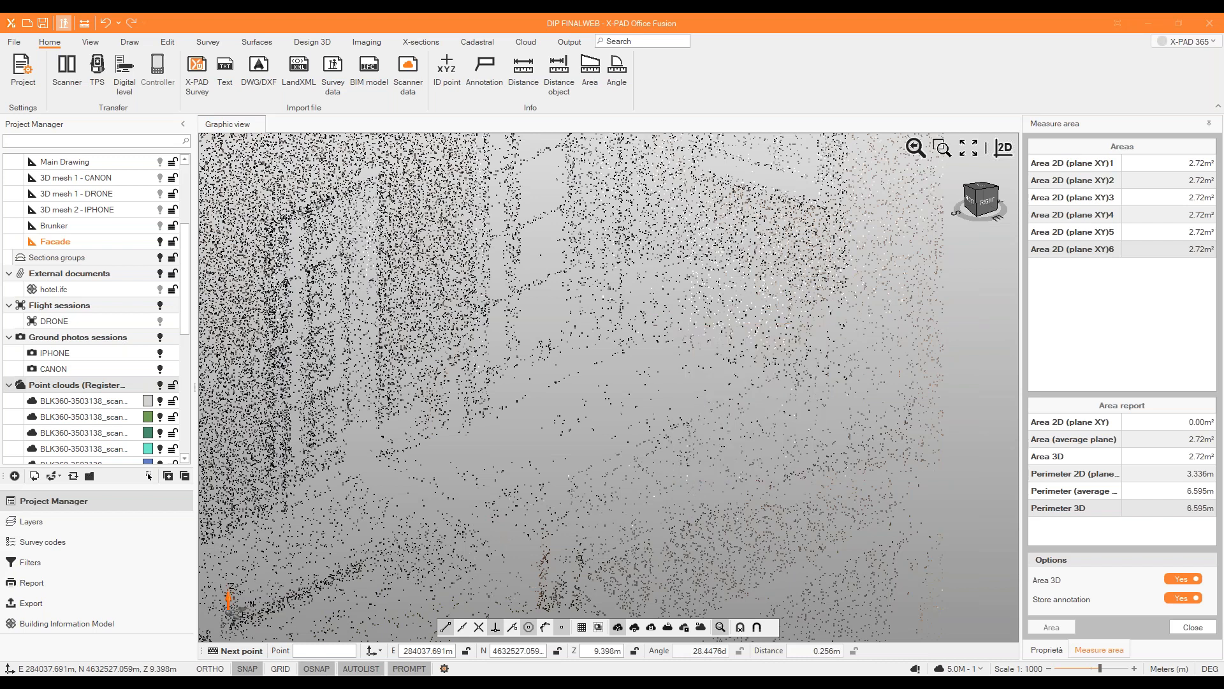
Add the facade's base corner beside the tower as the fourth area point, refined on the point cloud.
scroll(705, 408, "down", 5)
scroll(508, 484, "up", 3)
middle_click_drag(510, 488, 345, 470)
middle_click_drag(287, 442, 329, 440)
scroll(267, 432, "up", 2)
scroll(344, 450, "up", 5)
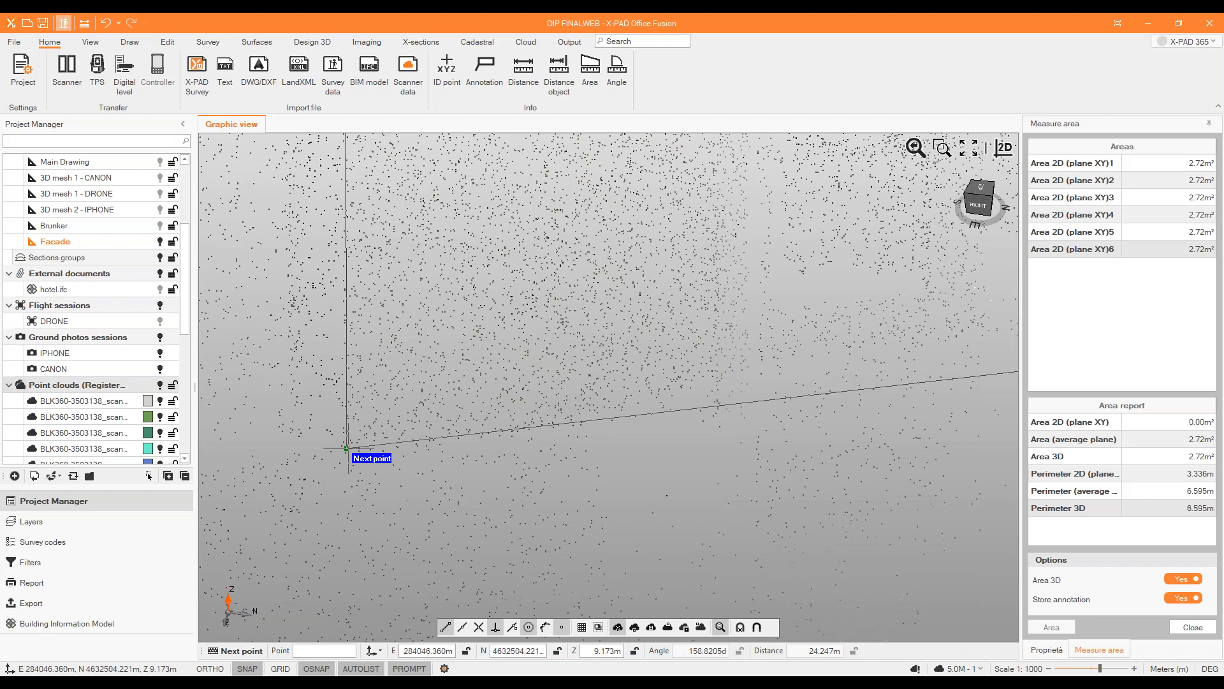
left_click(348, 449)
scroll(428, 533, "up", 6)
scroll(440, 540, "up", 2)
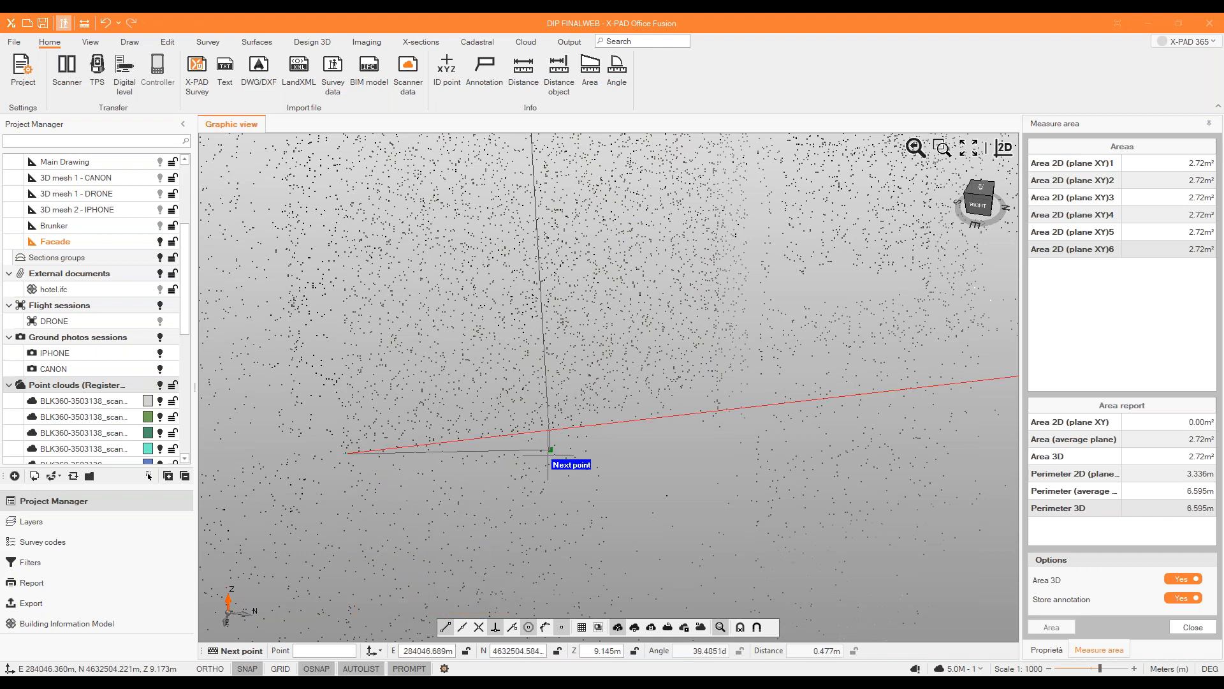
Close the four-point facade area outline and finish the area measurement.
right_click(396, 377)
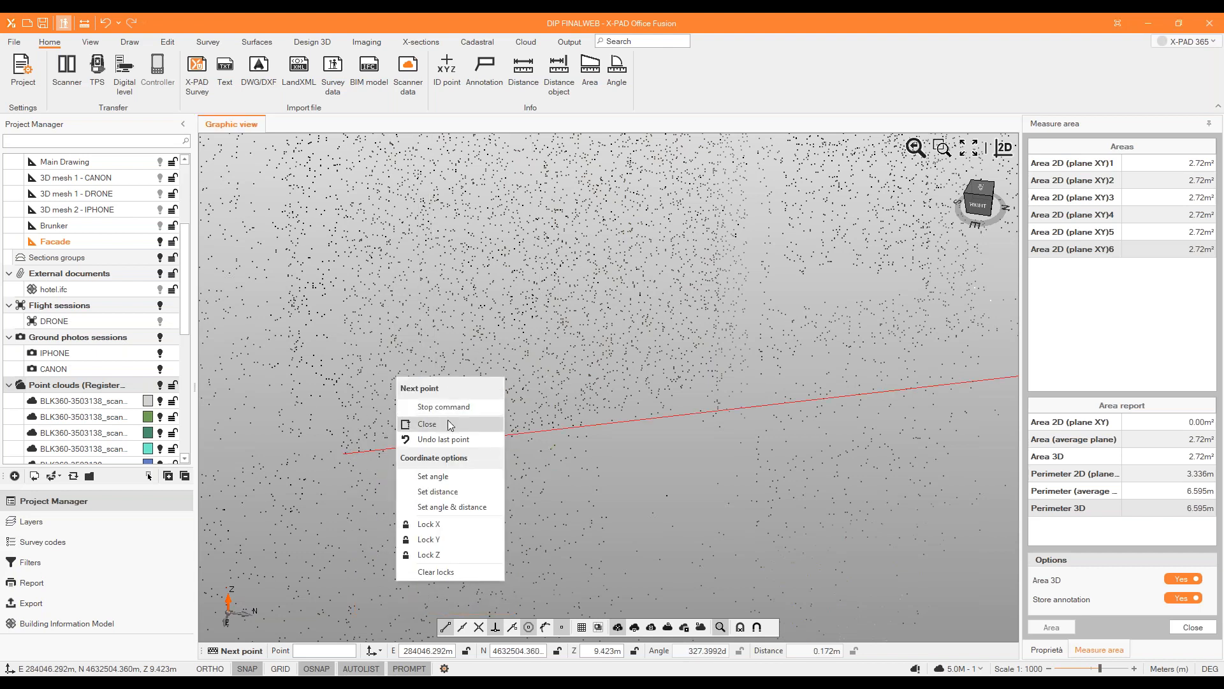
left_click(448, 421)
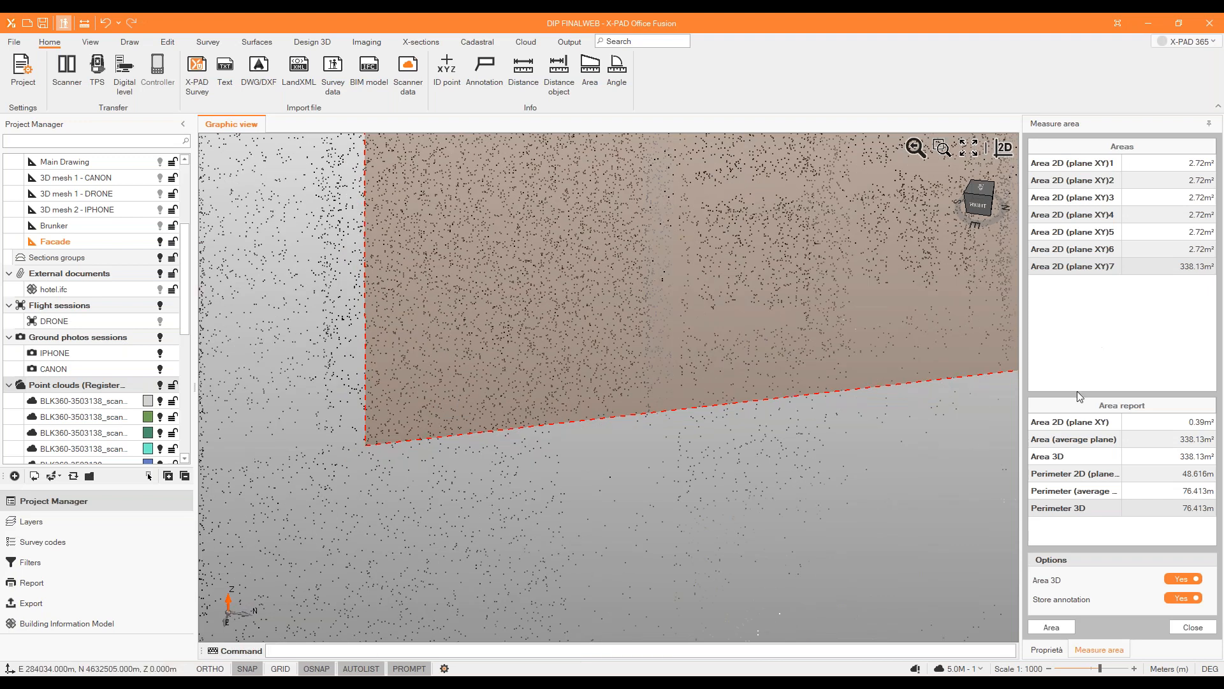
left_click(1173, 628)
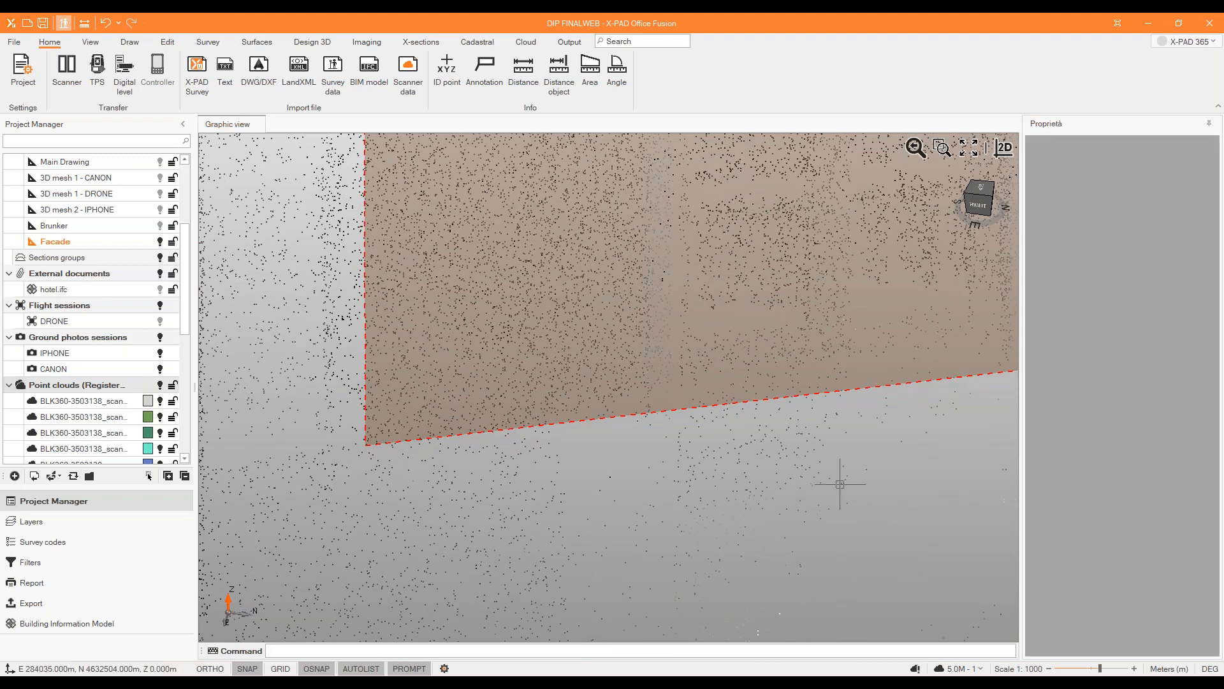
Create a vertical clipbox about 24.26 m wide along the facade's base, from the corner beside the tower to the far end.
scroll(833, 481, "down", 10)
scroll(954, 386, "up", 3)
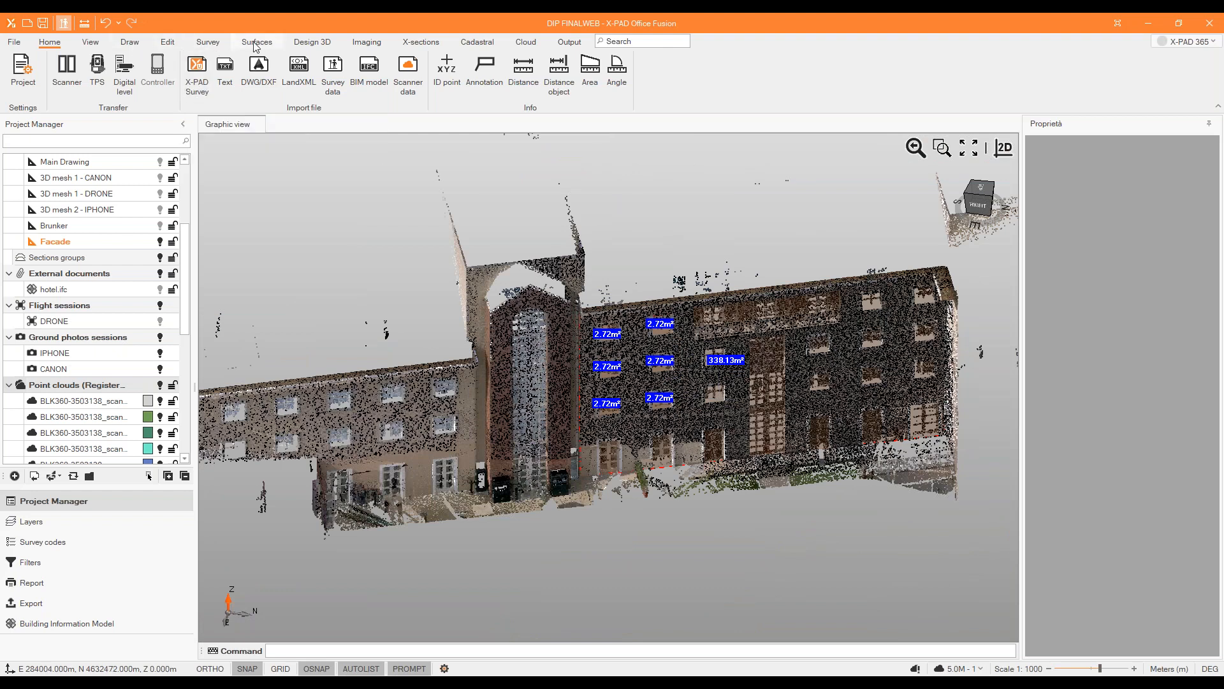
left_click(90, 42)
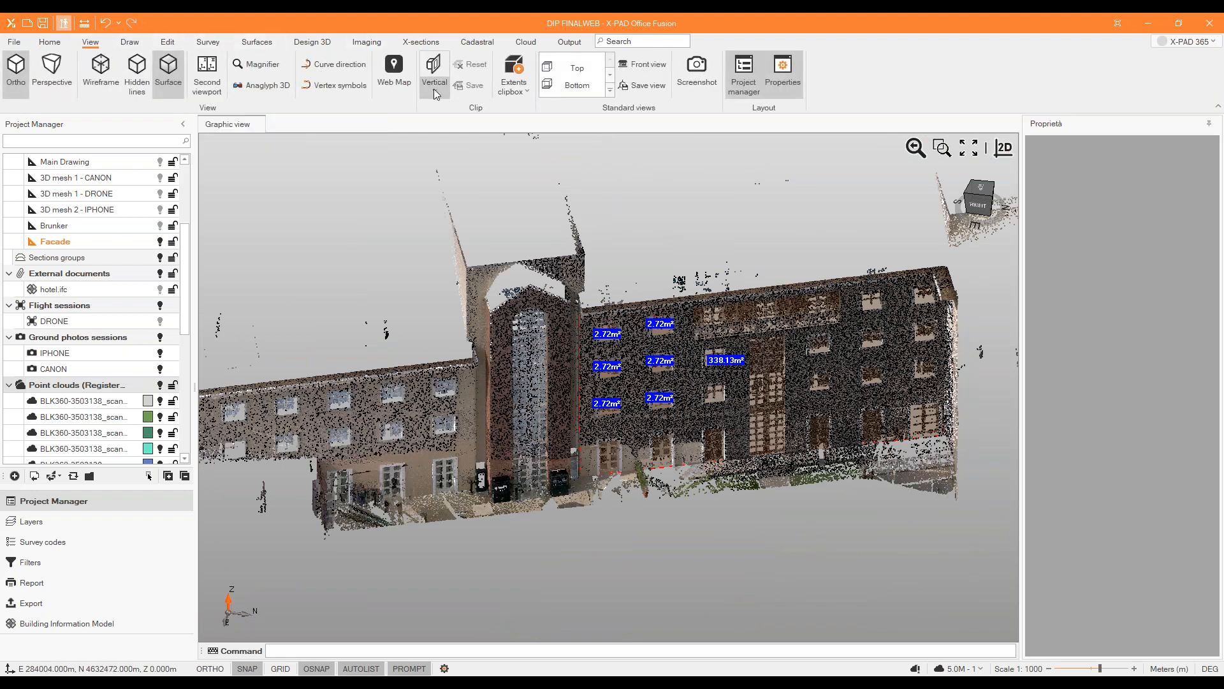
left_click(513, 82)
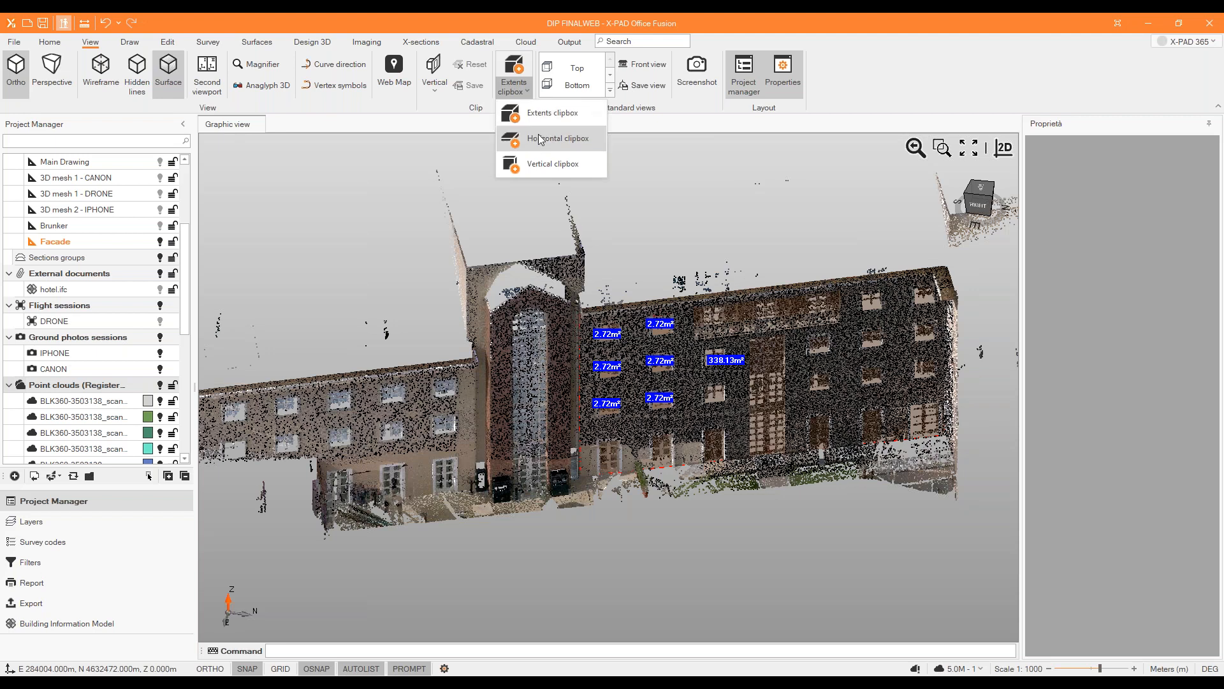
left_click(552, 163)
scroll(532, 472, "up", 5)
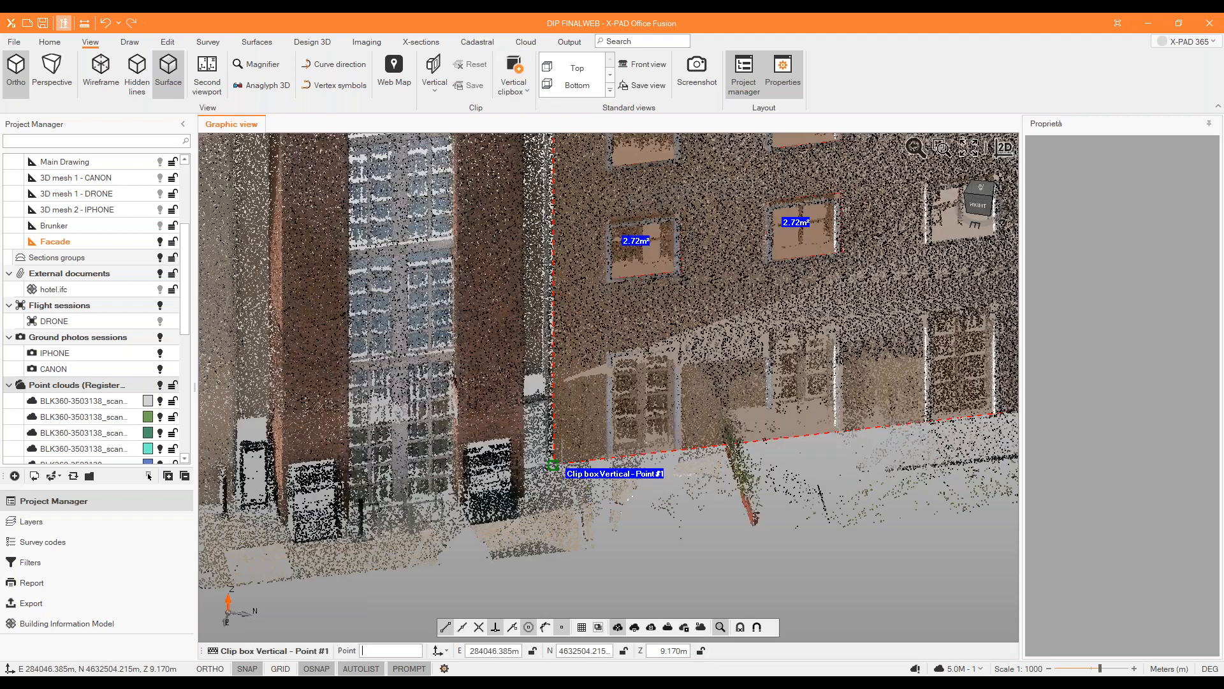
scroll(460, 469, "down", 6)
scroll(686, 454, "up", 8)
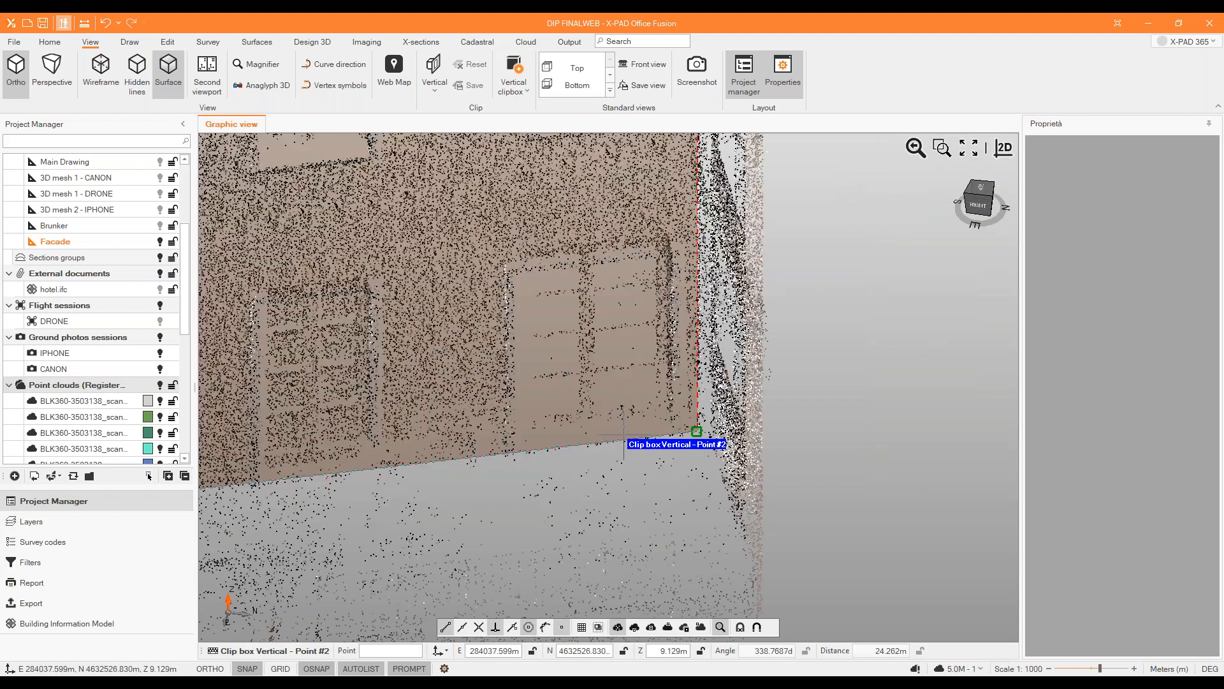
left_click(691, 433)
scroll(663, 498, "down", 5)
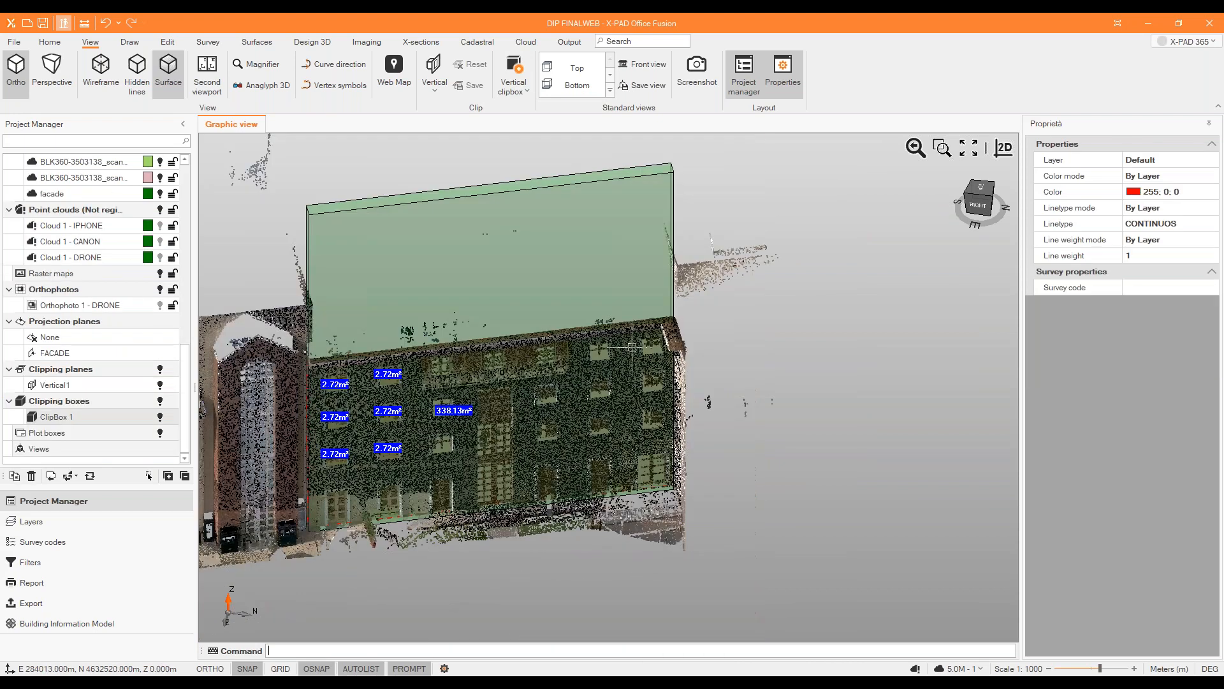
Set the height of the new clipping box to 18 m.
left_click(513, 203)
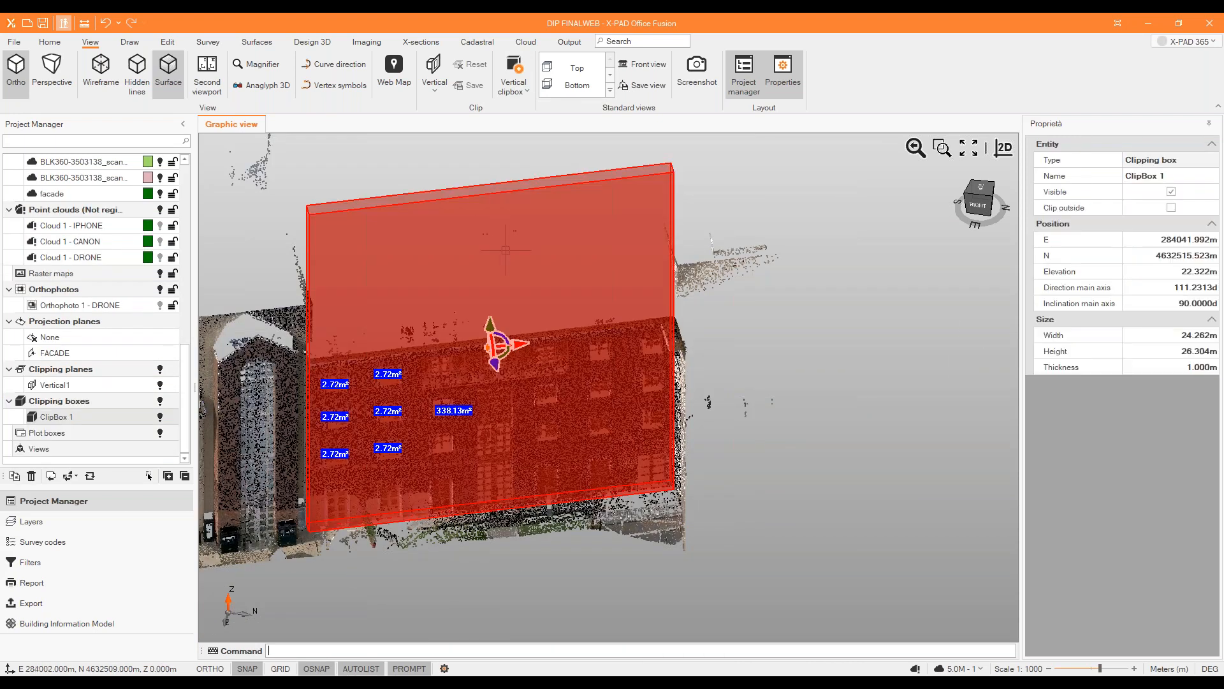
left_click(1187, 351)
left_click(1190, 351)
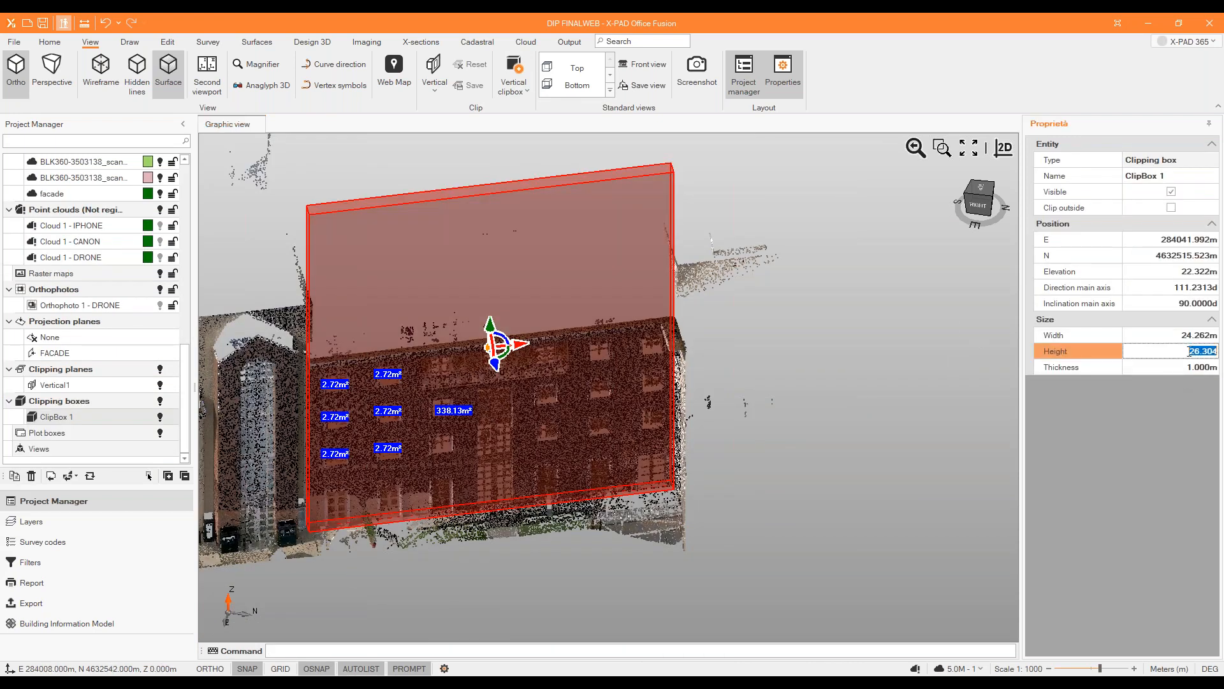
type("18")
key("Return")
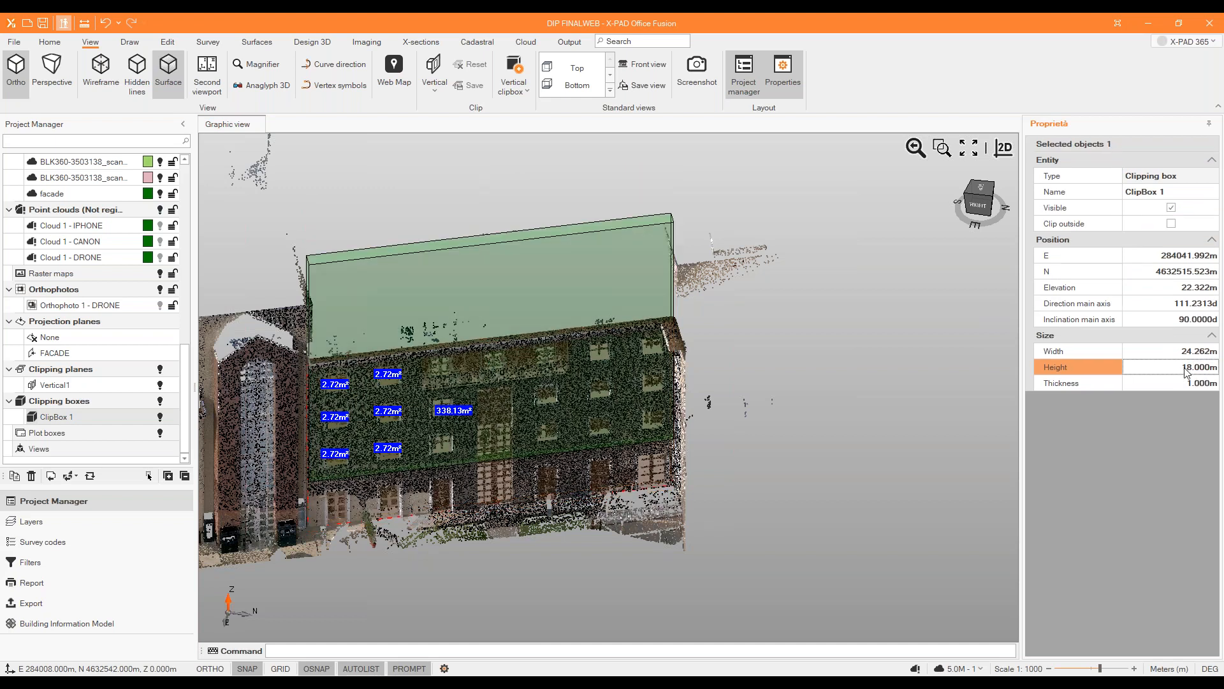
Move the clipping box down to an elevation of about 17.41 m so that it covers the facade down to its base.
scroll(580, 366, "up", 1)
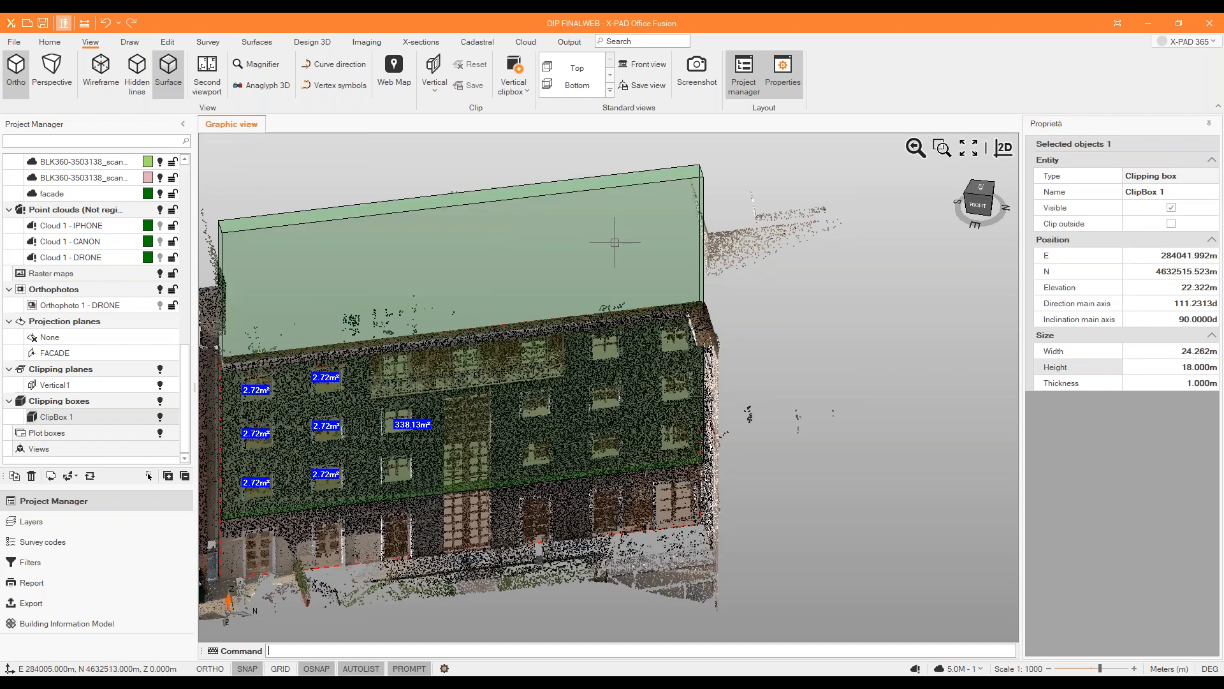
left_click(605, 203)
middle_click_drag(804, 262, 772, 245)
key("Escape")
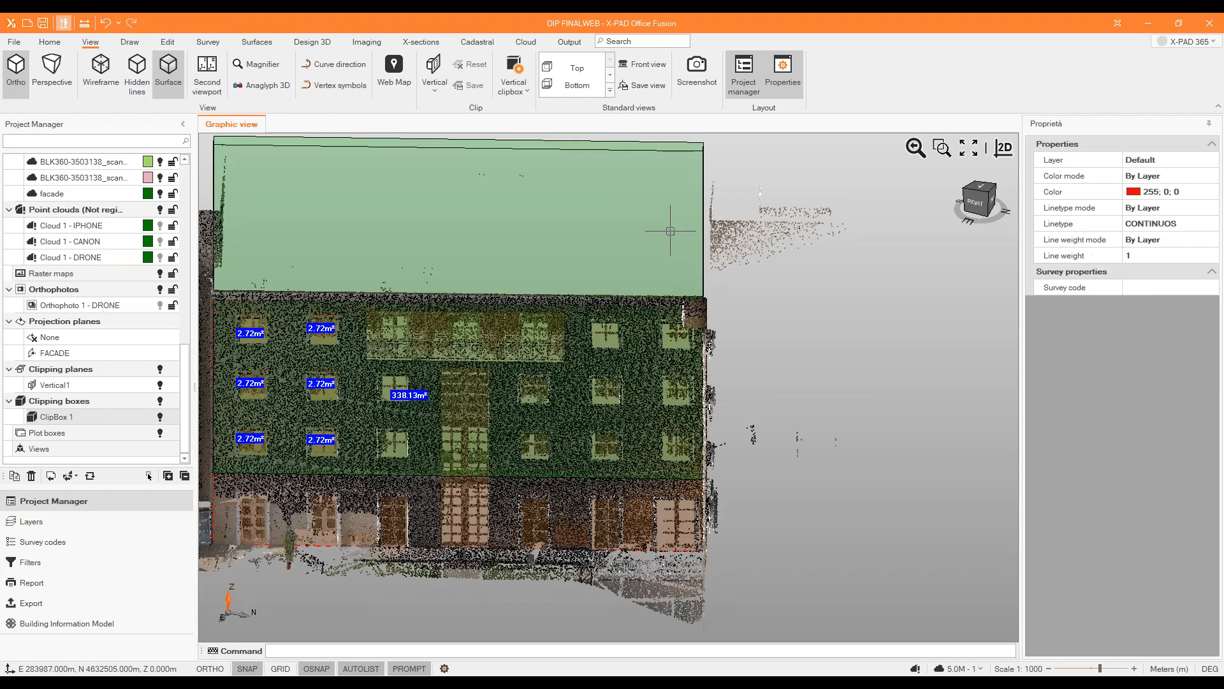
left_click(592, 147)
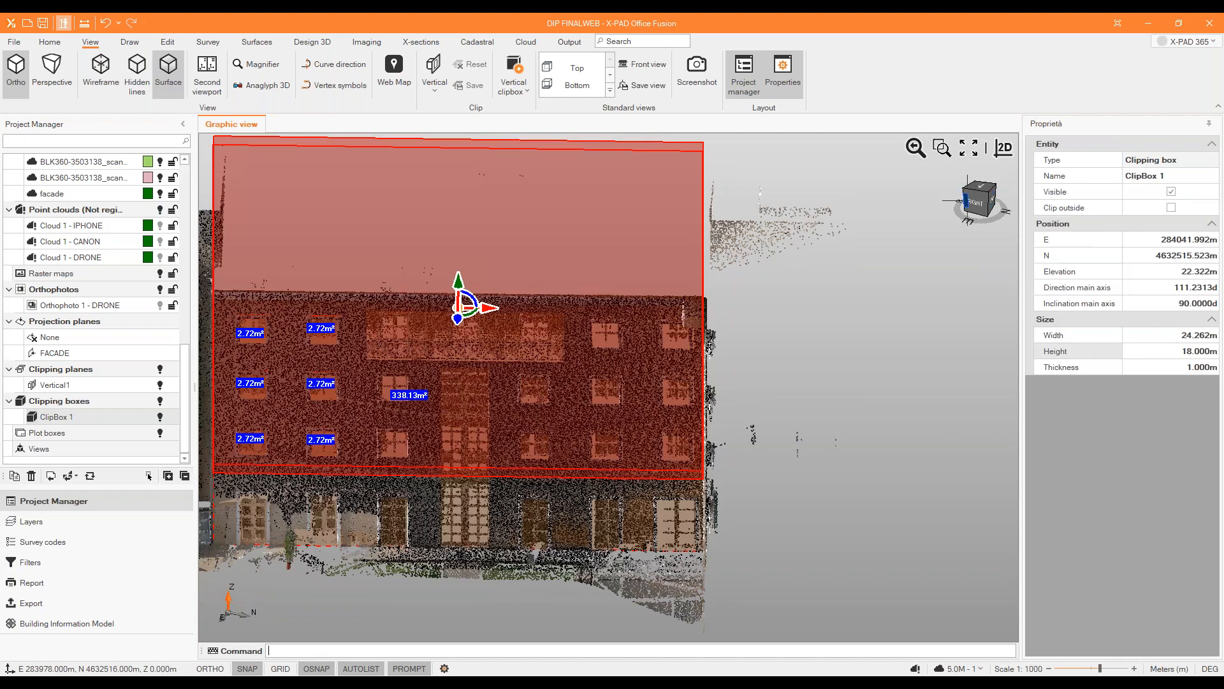
left_click(976, 202)
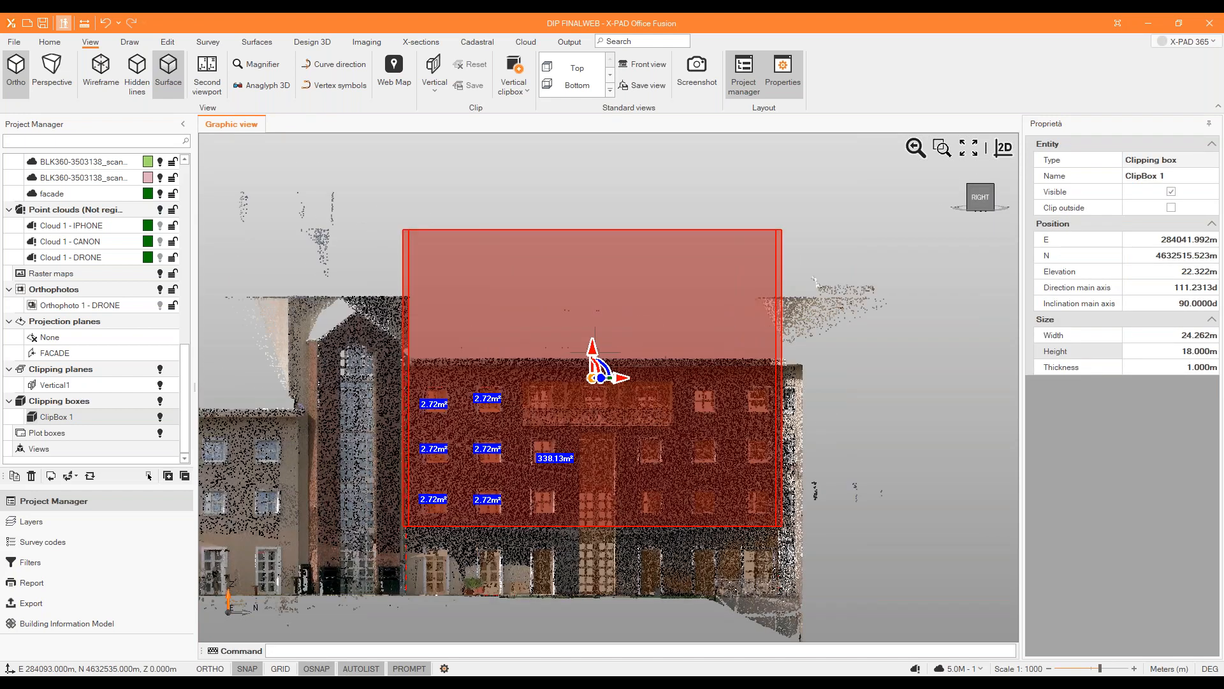
left_click_drag(593, 351, 593, 433)
Examine from above and at an angle how the clipping box encloses the facade's point cloud.
middle_click_drag(979, 367, 957, 447)
scroll(738, 377, "up", 4)
middle_click_drag(714, 323, 721, 325)
scroll(780, 320, "down", 2)
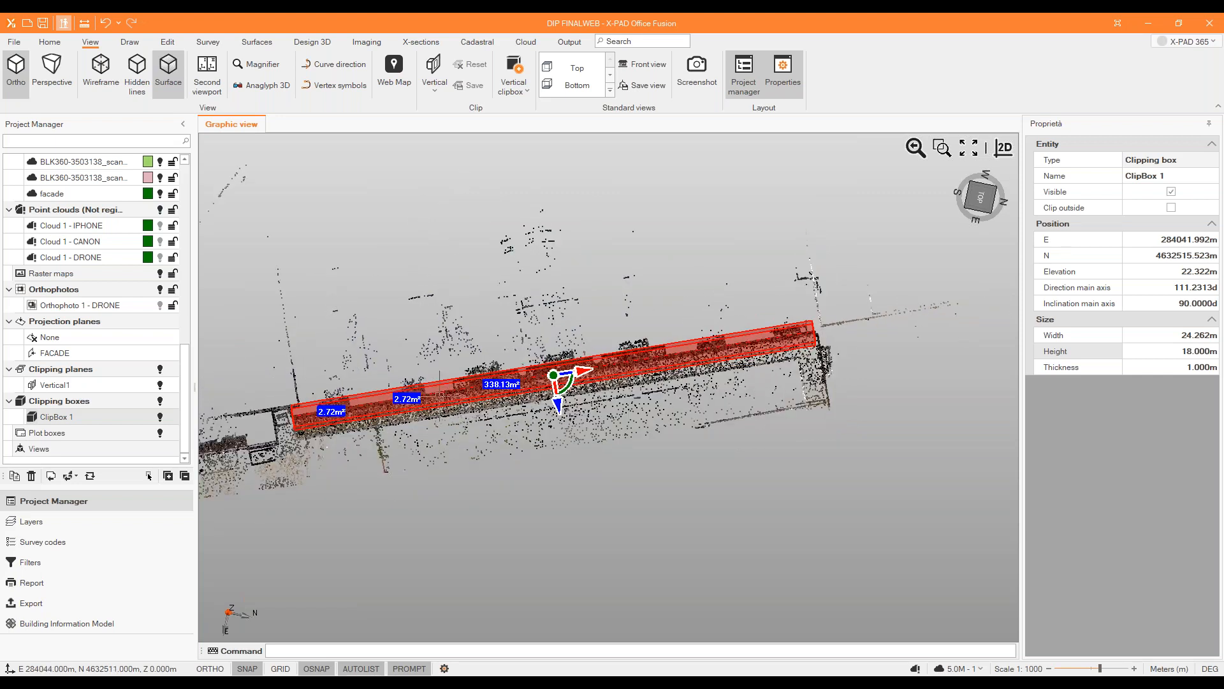
key("Escape")
scroll(585, 383, "up", 2)
middle_click_drag(855, 314, 745, 314)
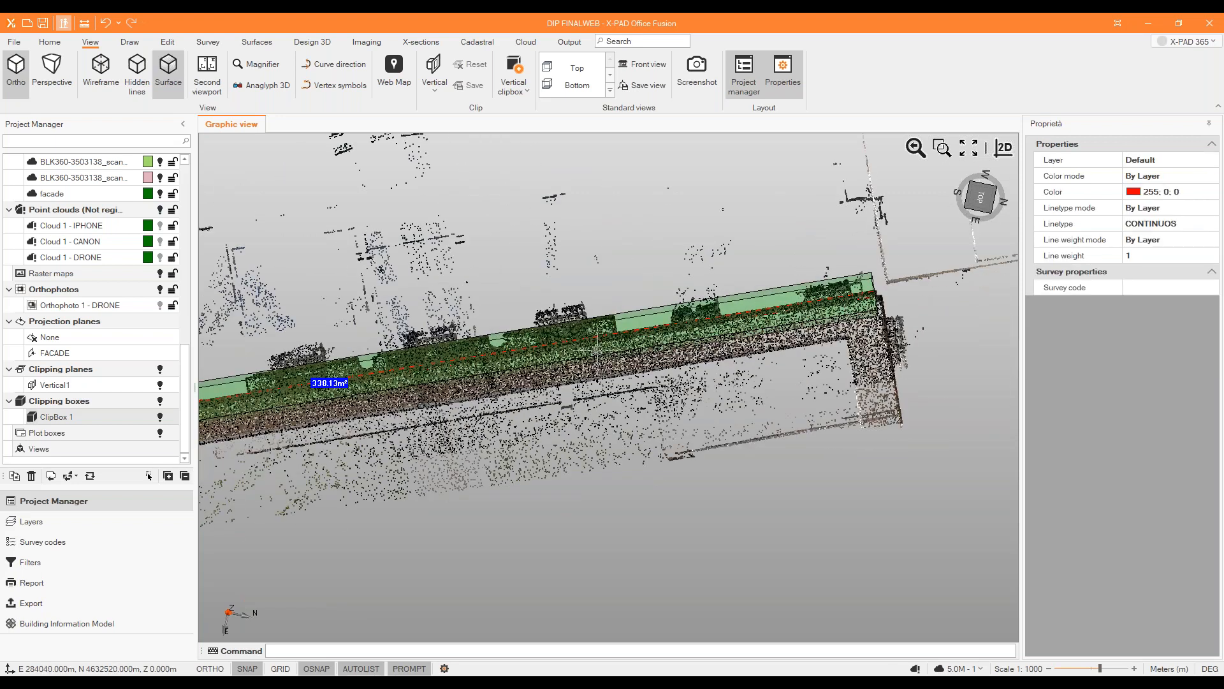
scroll(775, 252, "down", 2)
middle_click_drag(831, 411, 753, 347, "shift")
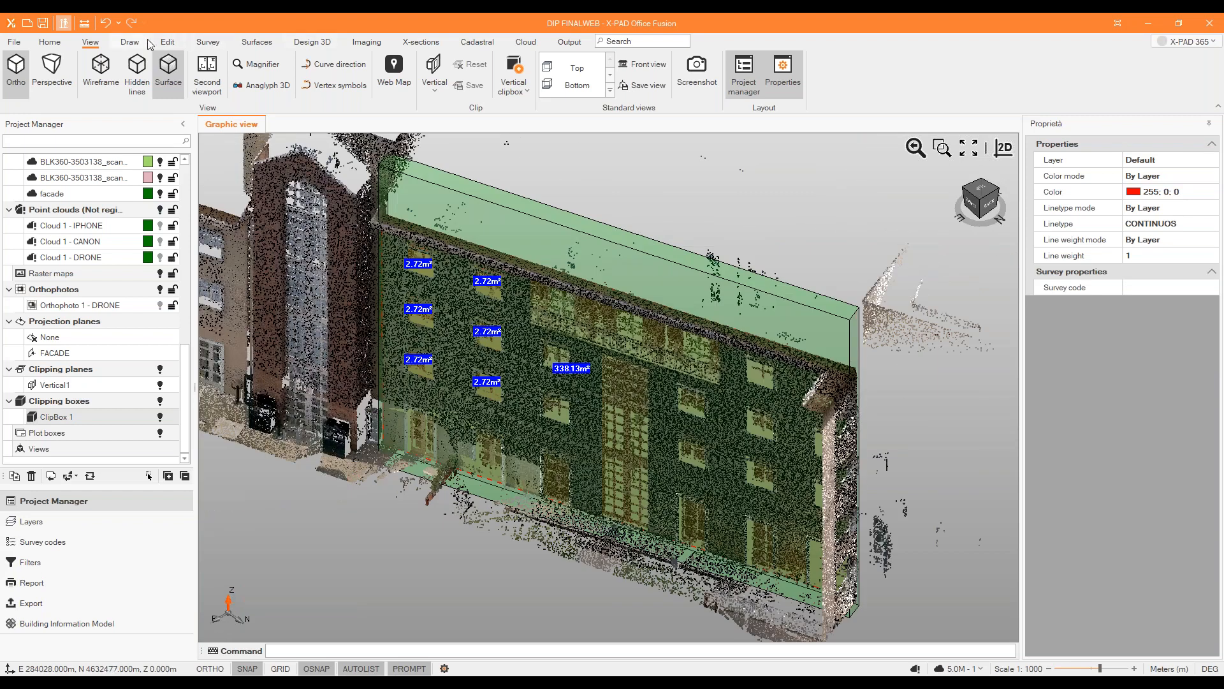
Set up an orthophoto of type From Clipbox using ClipBox 1, projected onto the box's large face along the facade.
left_click(367, 42)
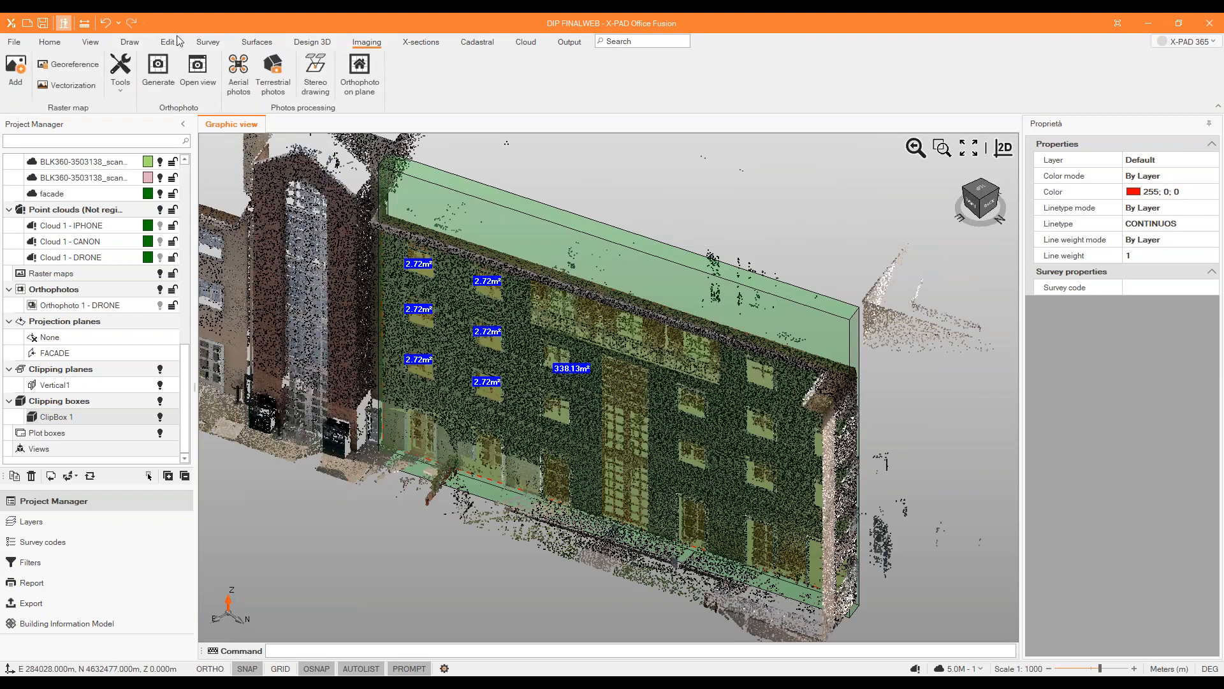
left_click(159, 67)
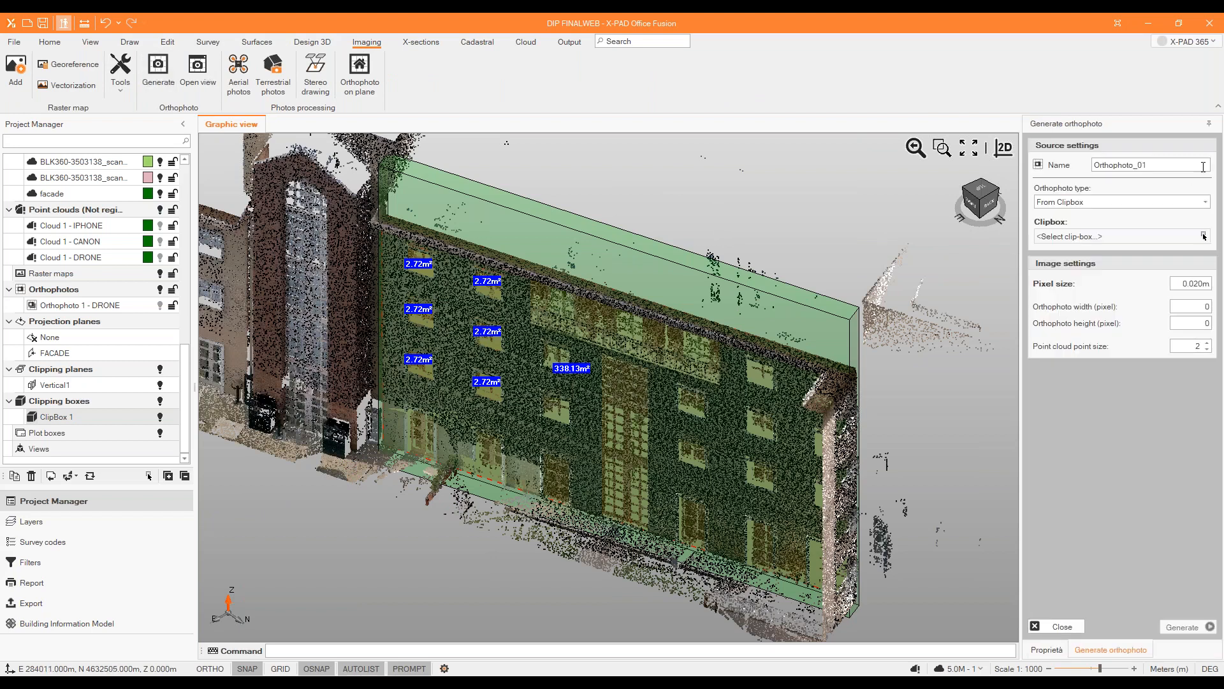
left_click(1205, 202)
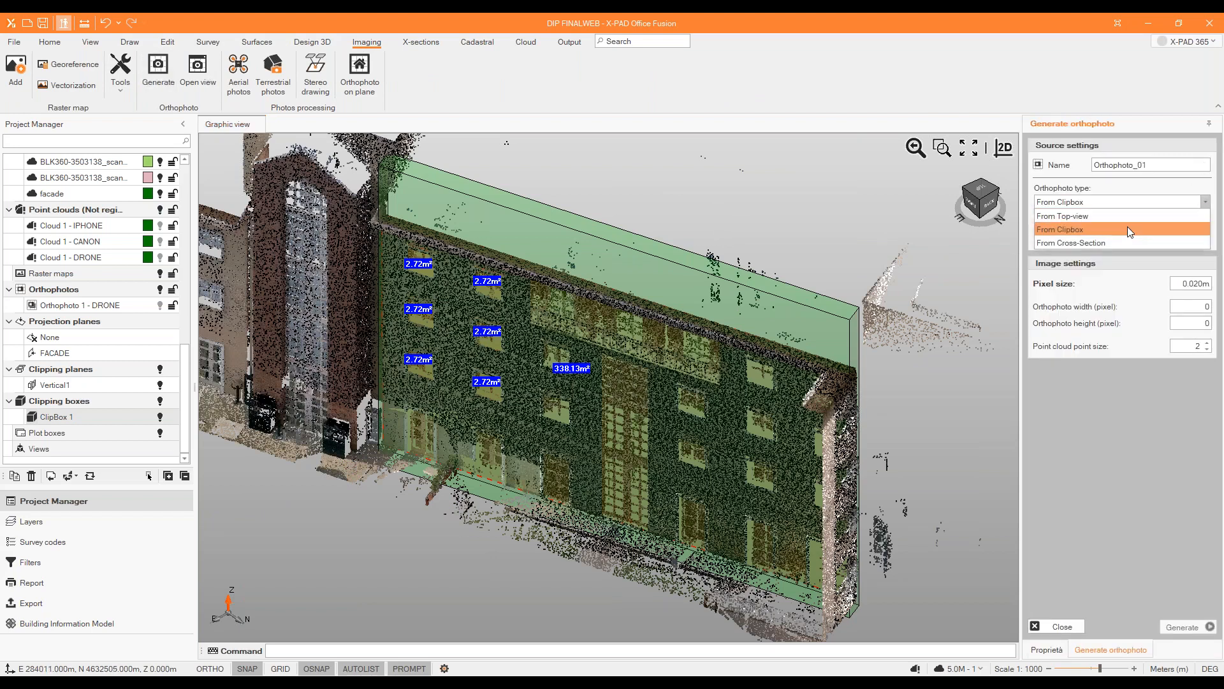
left_click(1084, 229)
left_click(1204, 236)
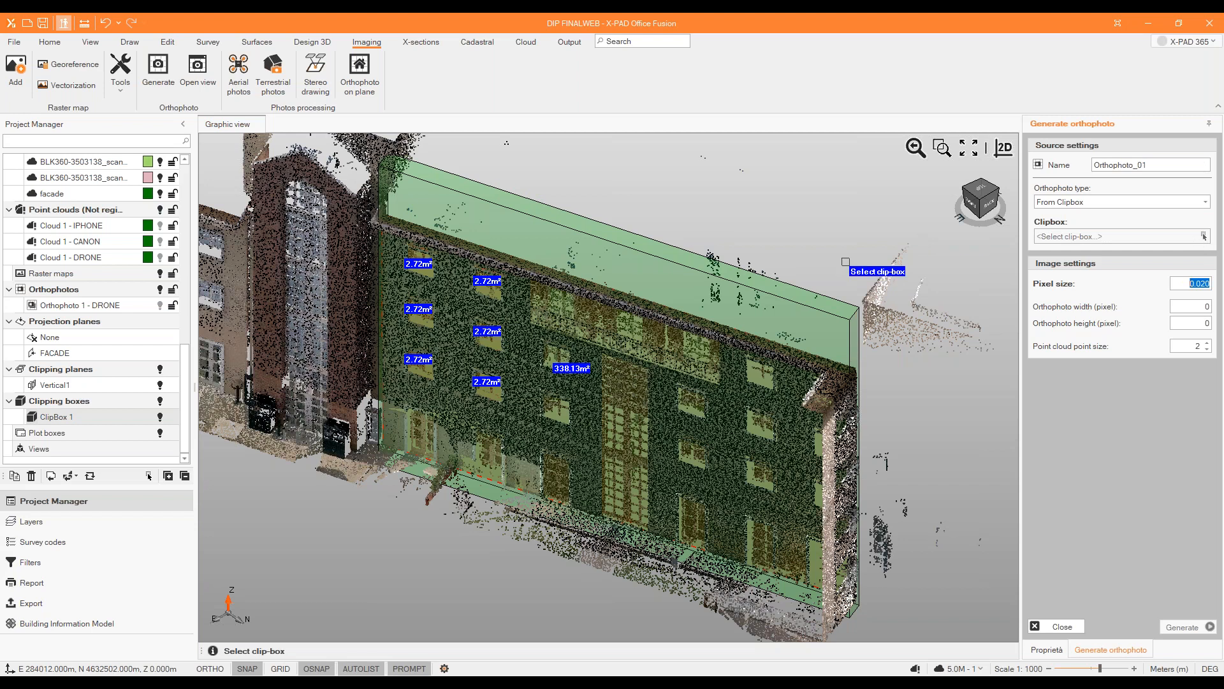
left_click(806, 310)
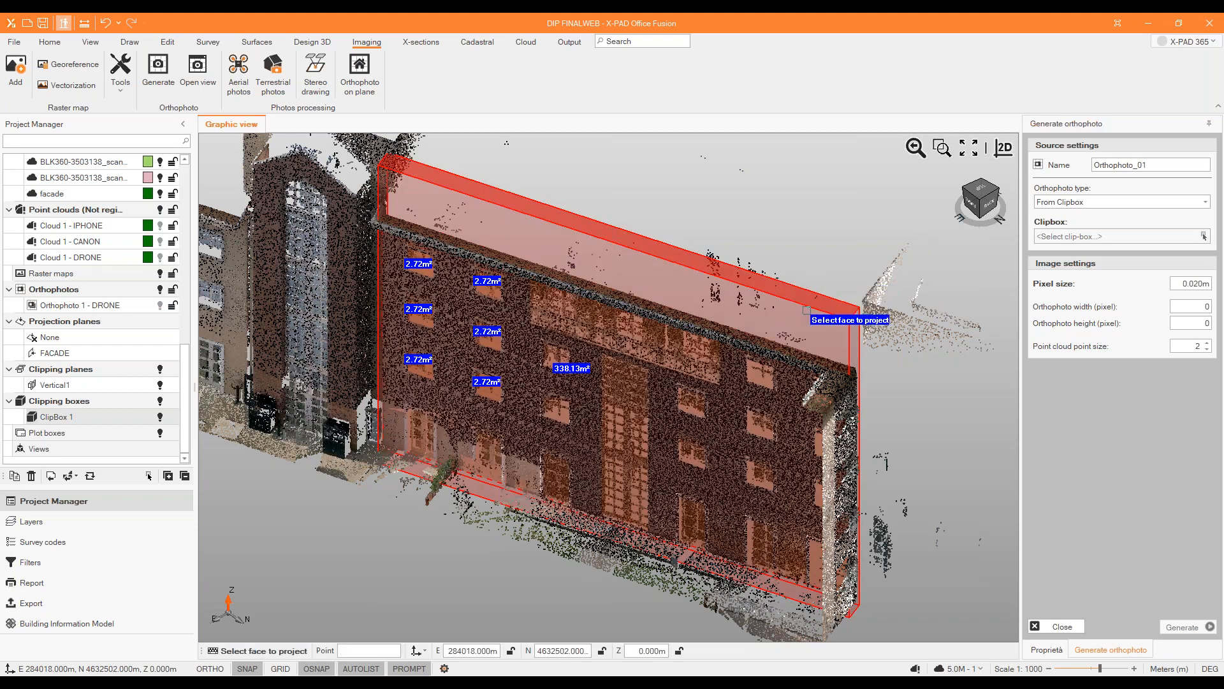
left_click(807, 311)
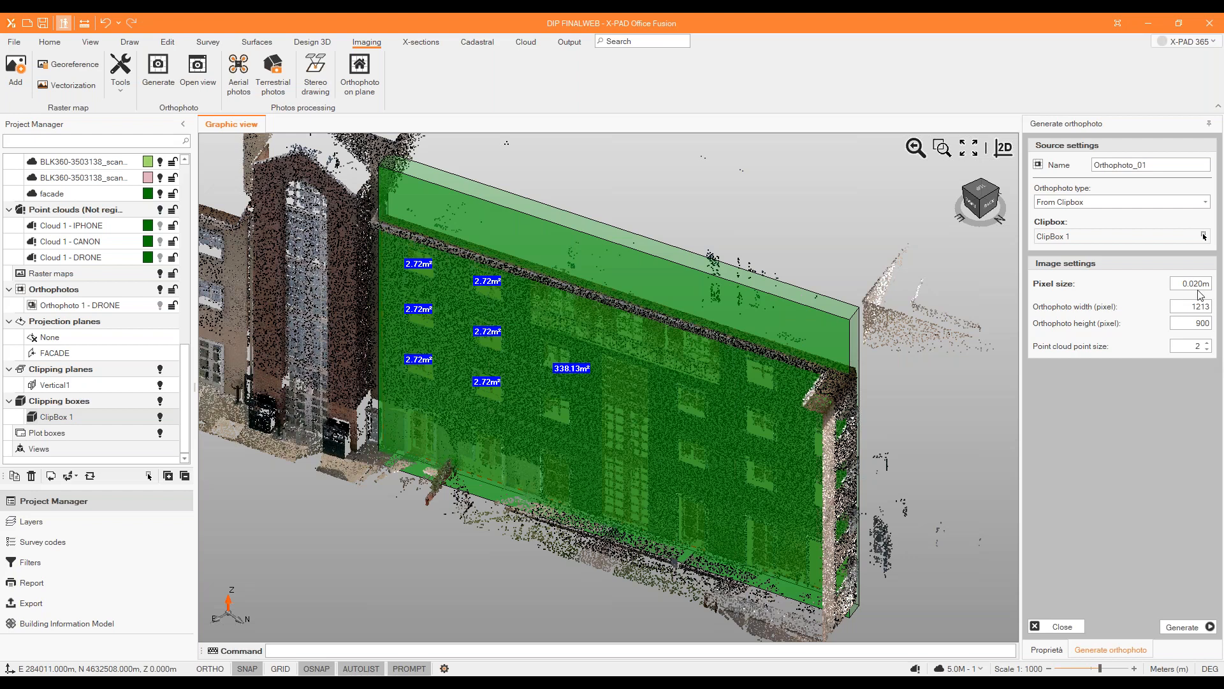
Set the point cloud point size to 1 and generate the facade orthophoto.
left_click(1207, 348)
left_click(1176, 627)
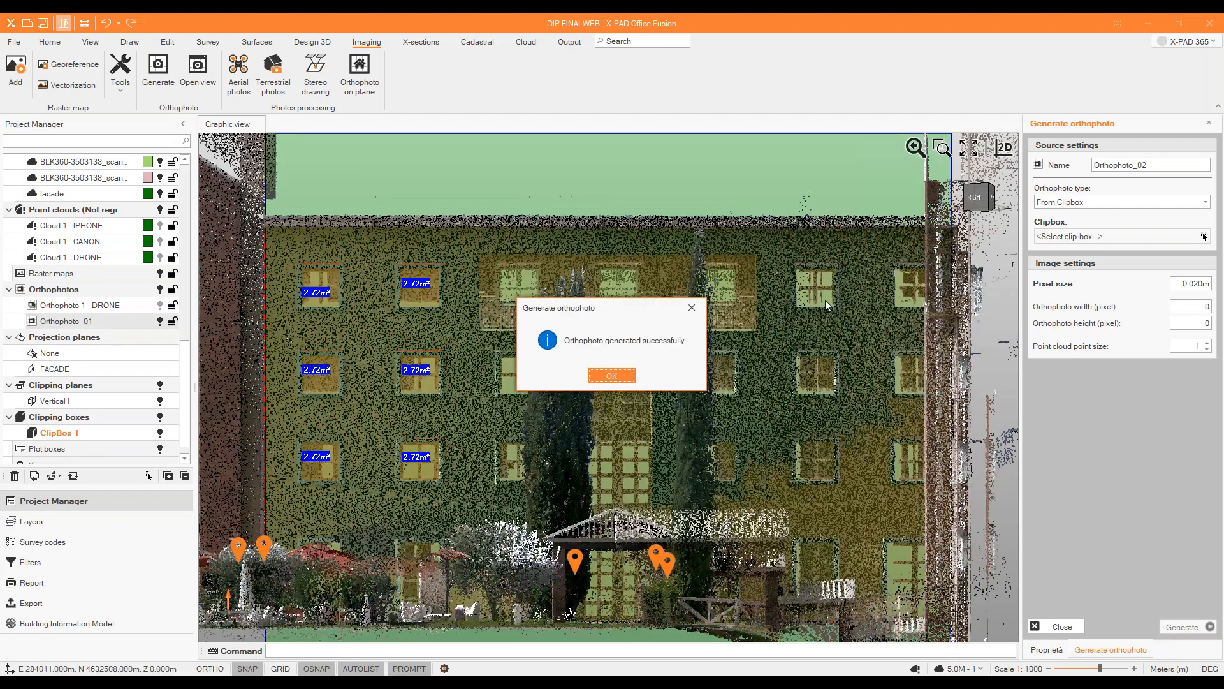
left_click(612, 376)
Hide the group of registered point clouds and view the generated facade orthophoto at an angle.
scroll(153, 220, "up", 4)
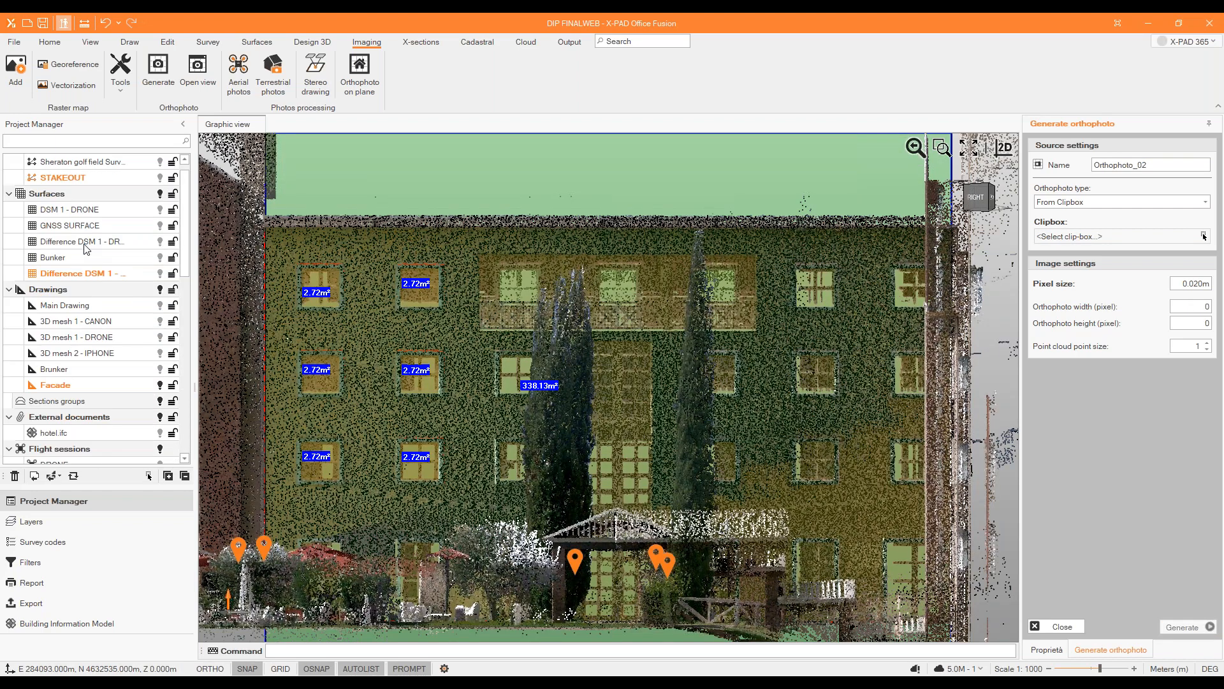
left_click(155, 211)
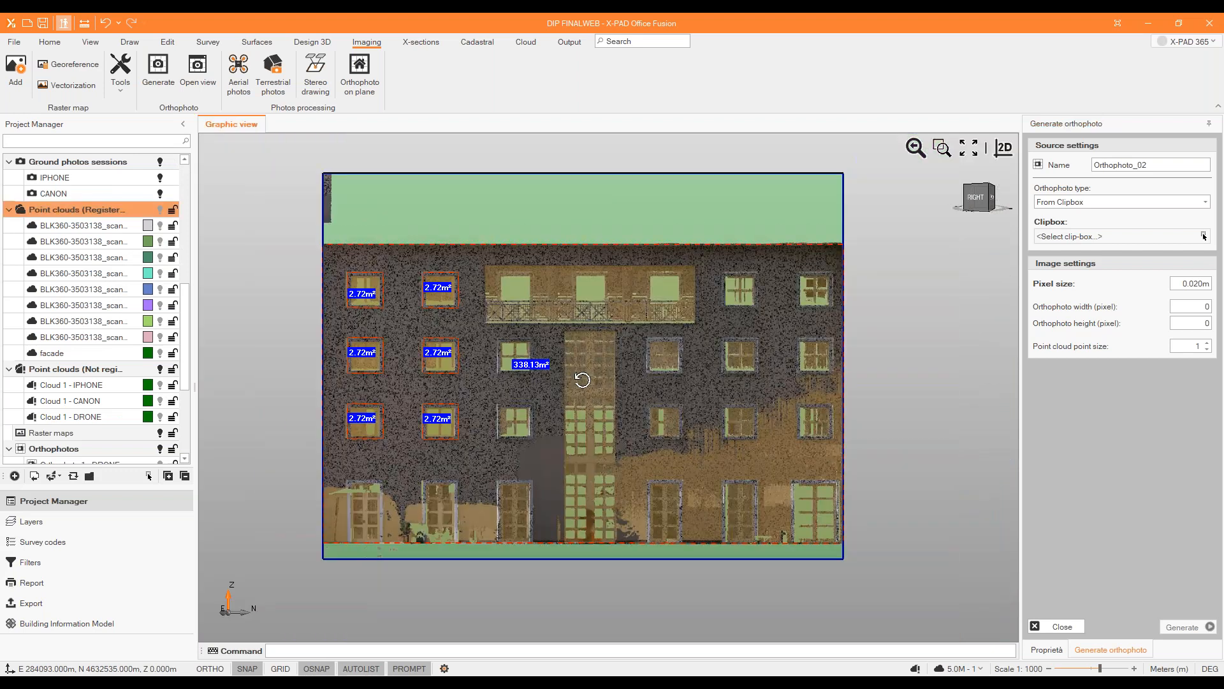
middle_click_drag(582, 380, 567, 393)
left_click(566, 393)
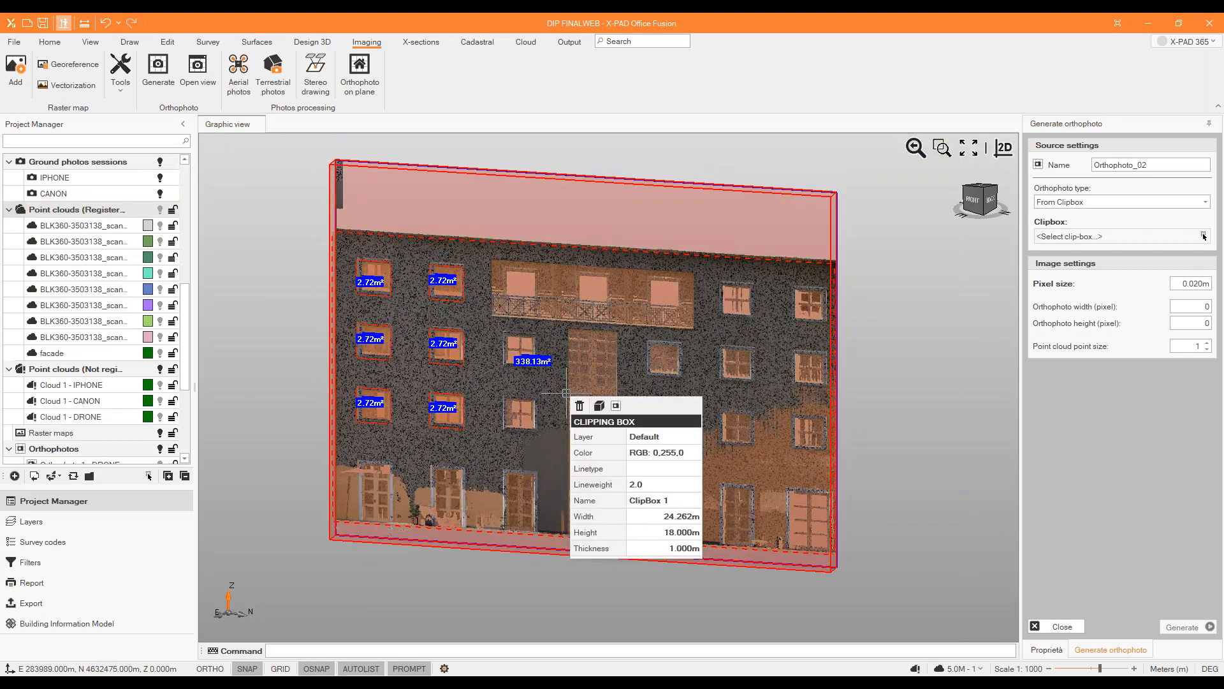
key("Escape")
middle_click_drag(894, 308, 869, 320)
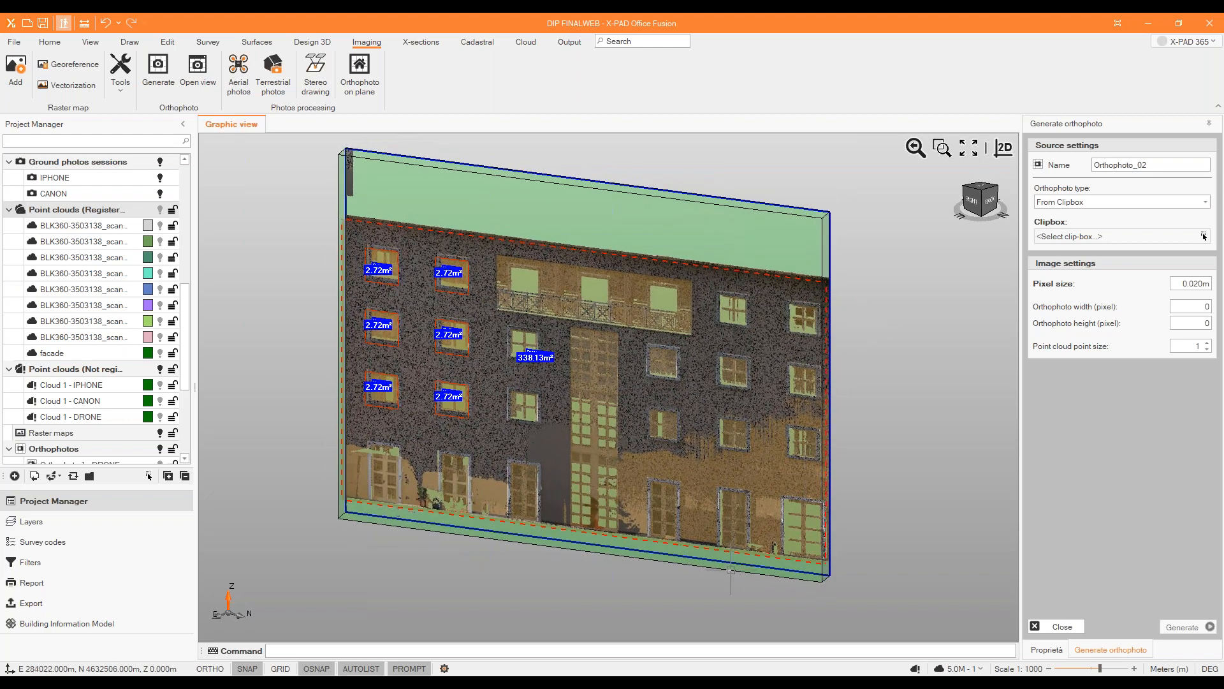
Leave the orthophoto generation and hide ClipBox 1 to inspect the facade orthophoto with the measured areas.
left_click(1056, 627)
scroll(100, 368, "down", 4)
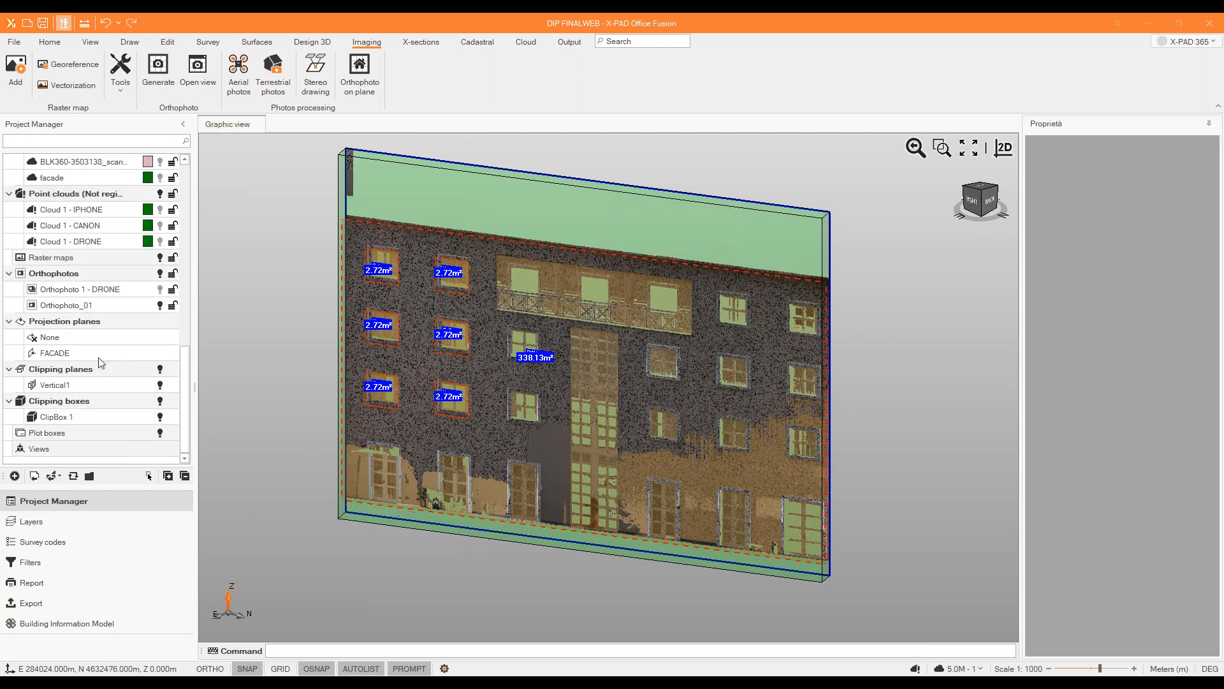
left_click(160, 418)
middle_click_drag(449, 396, 549, 382)
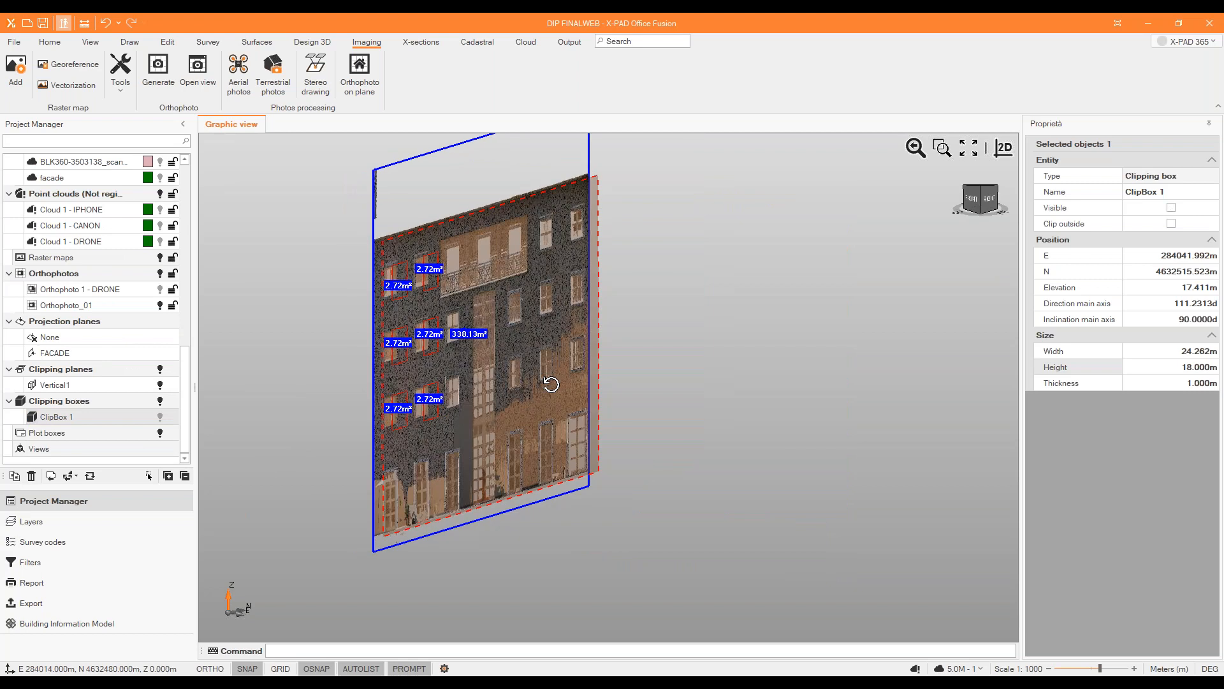
scroll(428, 260, "up", 3)
middle_click_drag(421, 260, 324, 260)
scroll(474, 262, "down", 4)
scroll(564, 314, "up", 2)
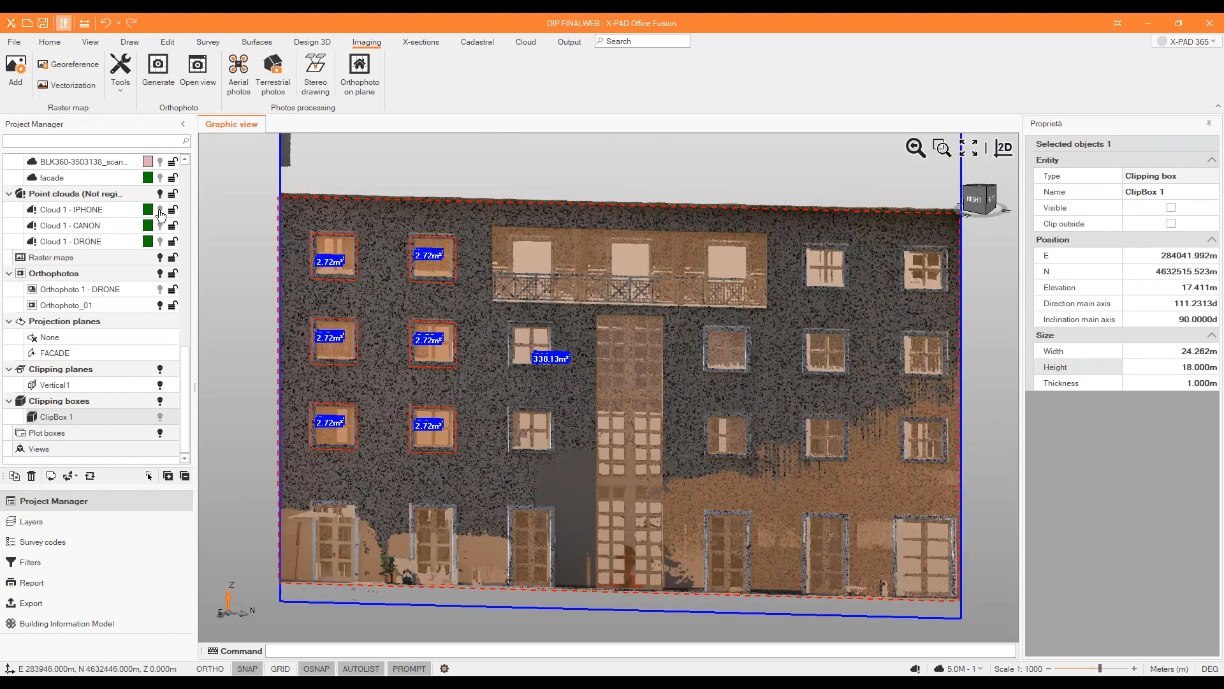
Start a DWG/DXF export for AutoCAD of the surveys, drawings and surfaces.
middle_click_drag(569, 369, 615, 395)
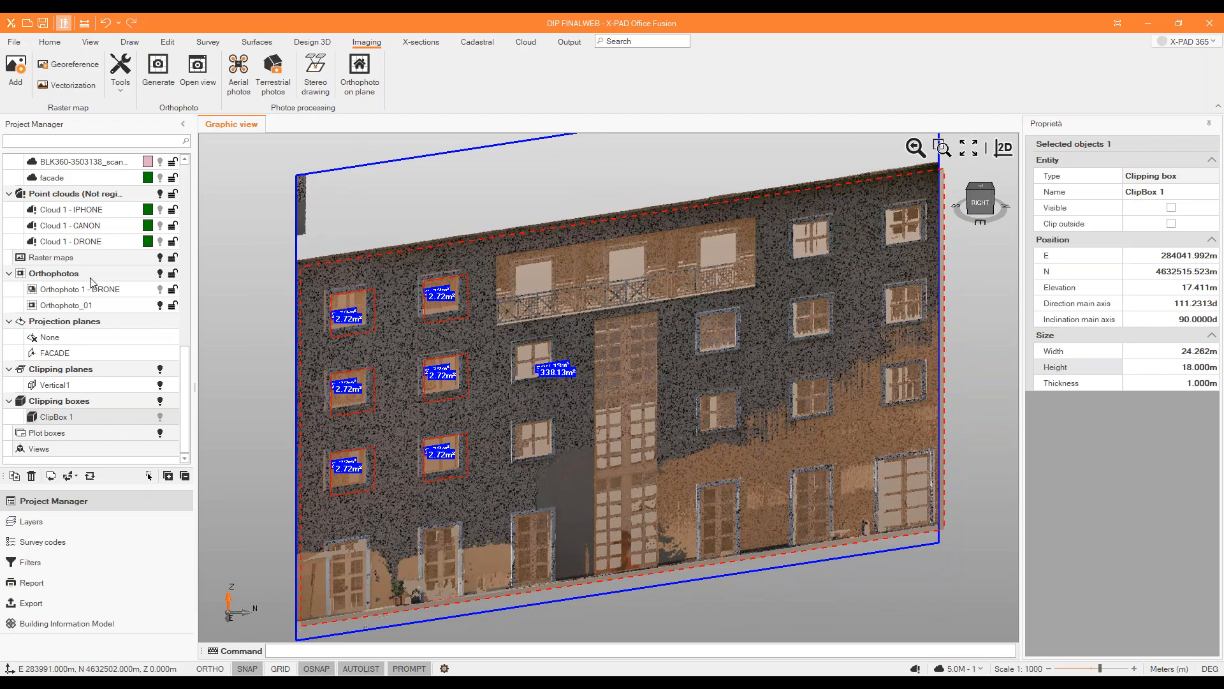
scroll(94, 284, "up", 5)
left_click(14, 43)
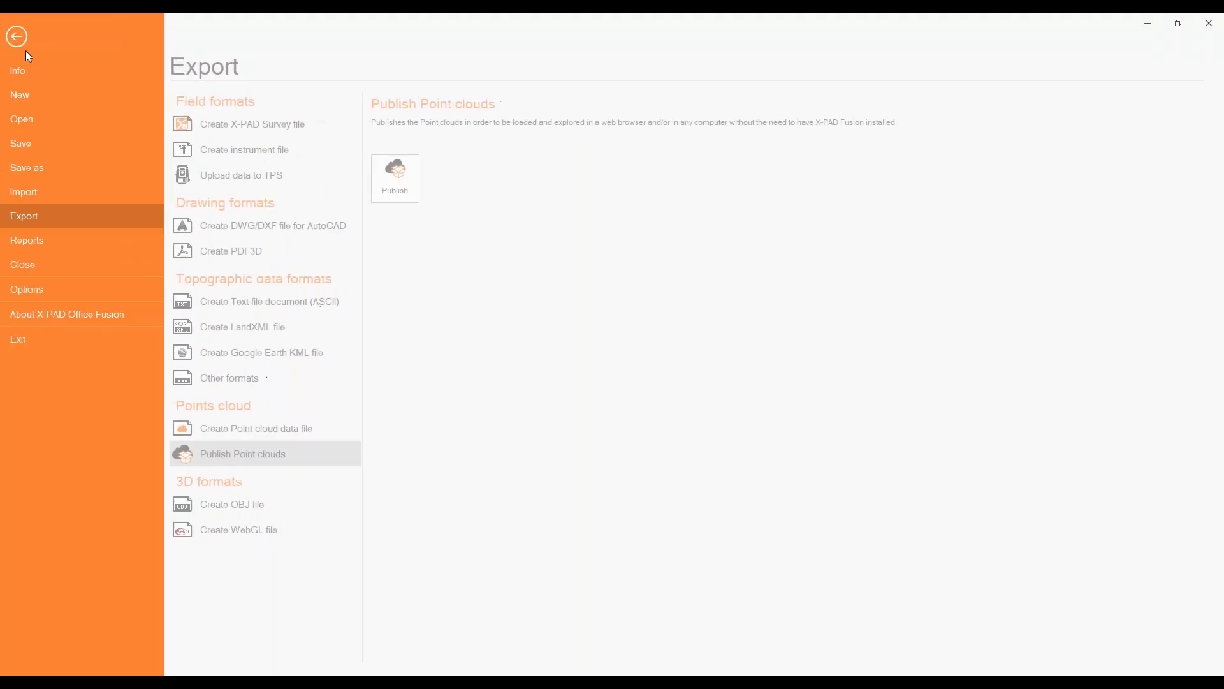
left_click(247, 227)
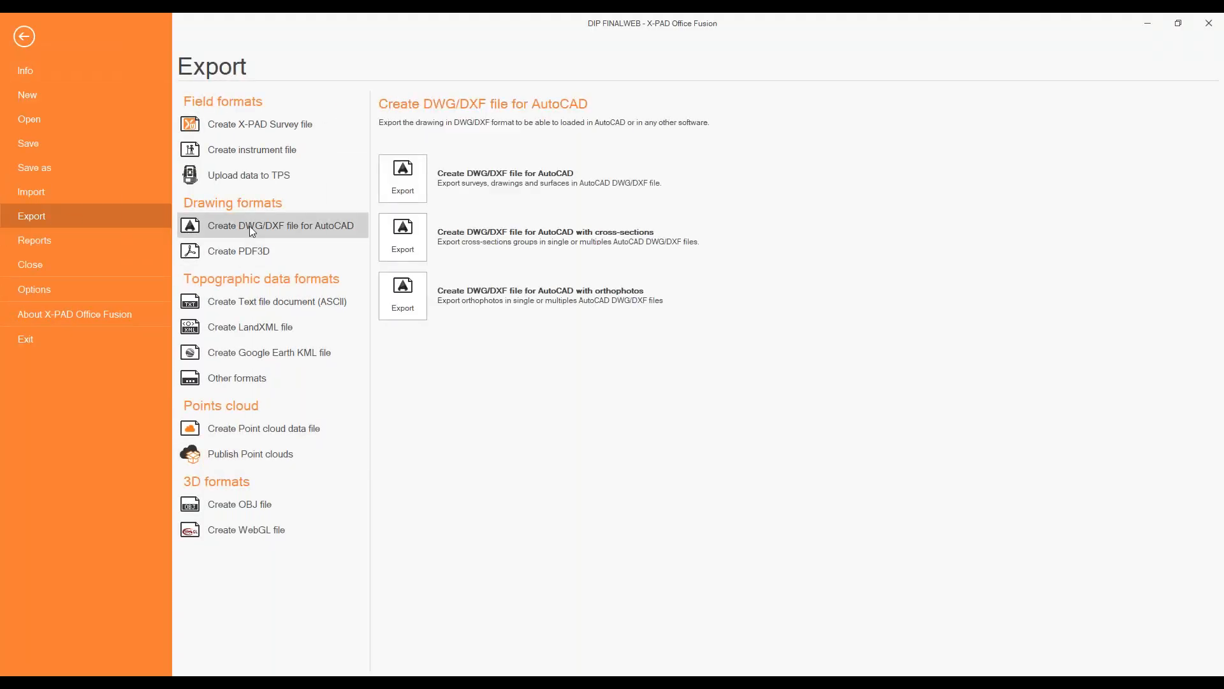
left_click(404, 175)
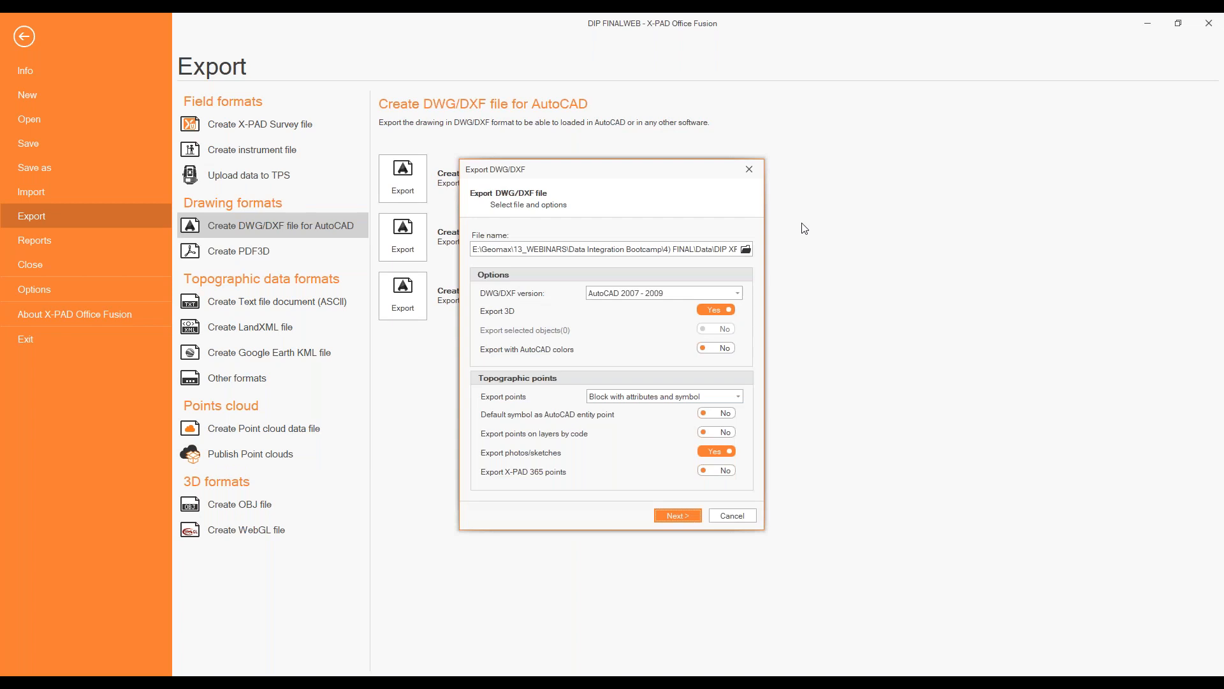
Name the export file DIP FINALWEB.dxf, keep the AutoCAD 2007 - 2009 version, and proceed to the data selection.
mouse_move(731, 250)
left_mouse_down()
mouse_move(769, 255)
mouse_move(741, 249)
left_mouse_up()
left_click(731, 250)
type("xf")
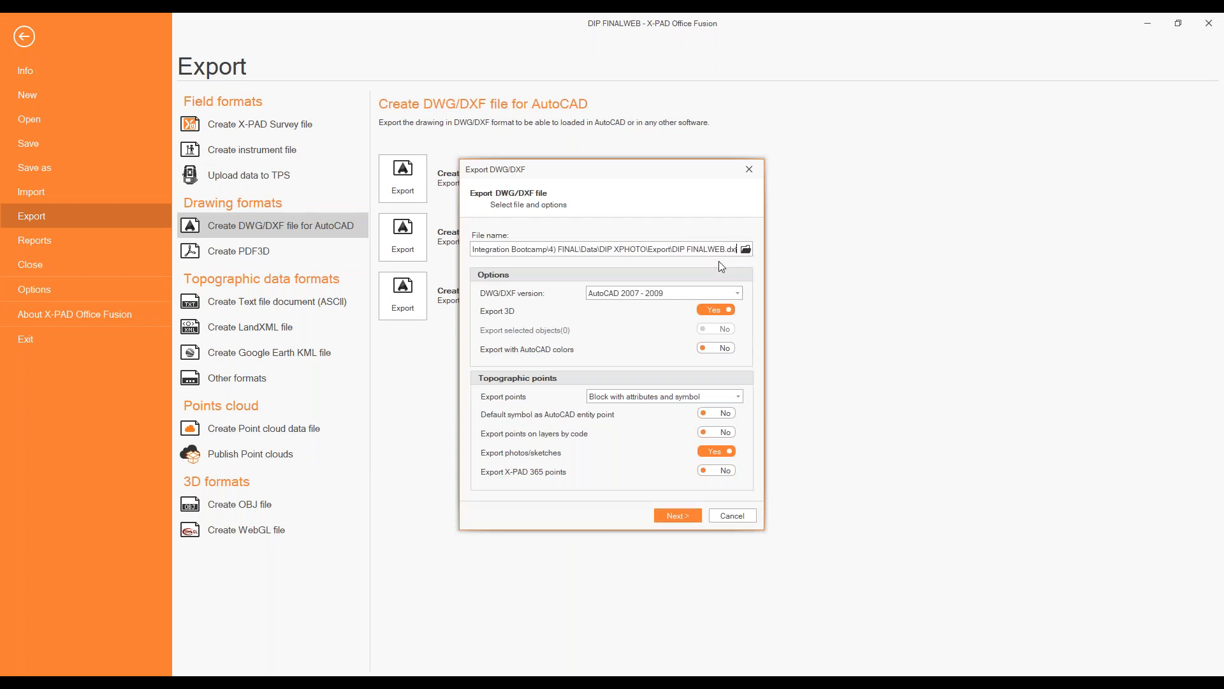
left_click(686, 294)
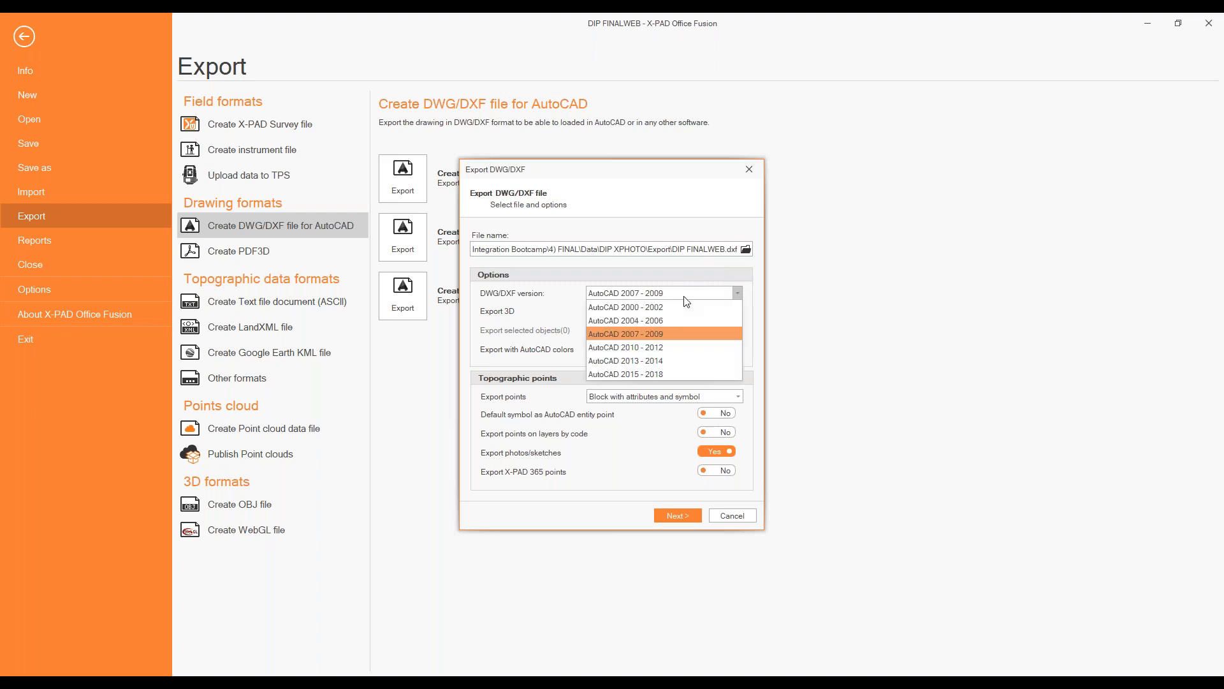
left_click(663, 334)
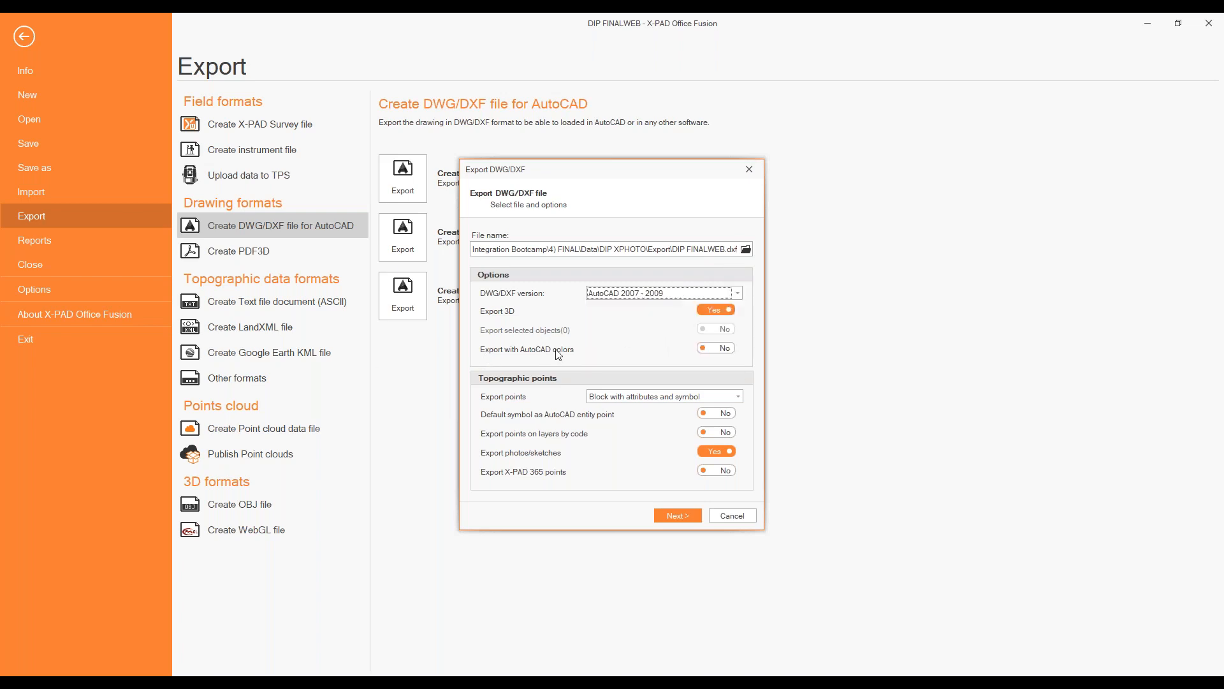
left_click(664, 510)
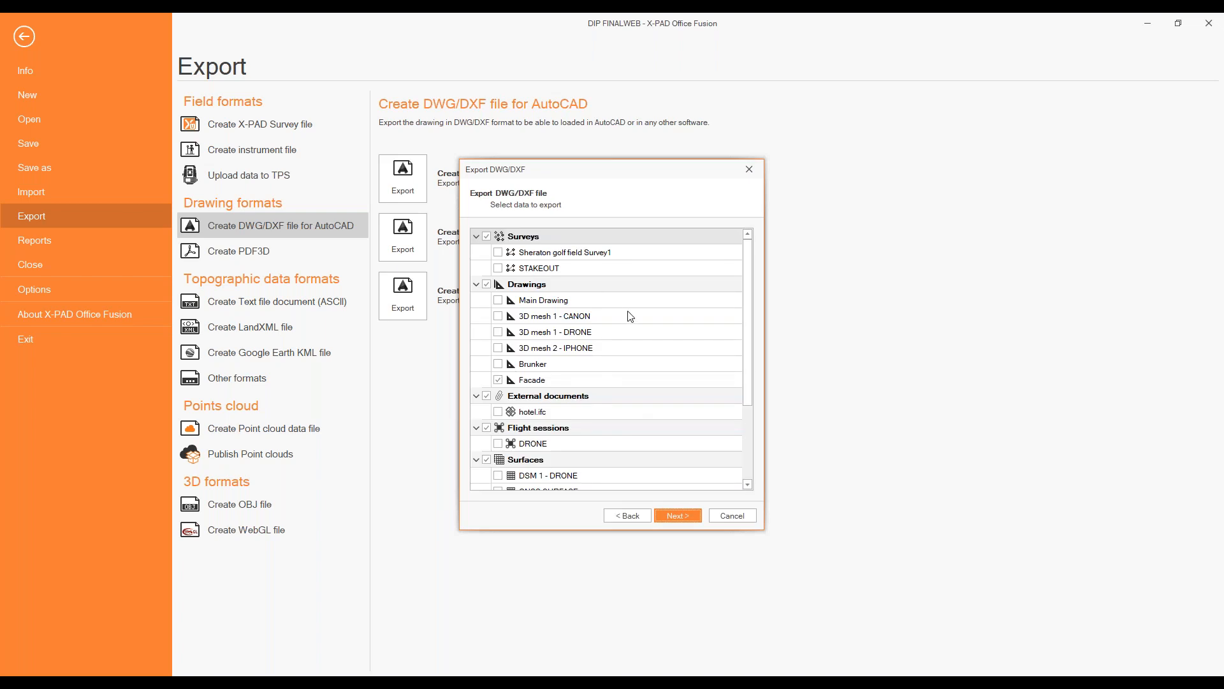
Include Sheraton golf field Survey1, all drawings, the DRONE flight session, the surfaces and Orthophoto_01 in the export, and exclude the external documents.
left_click(507, 252)
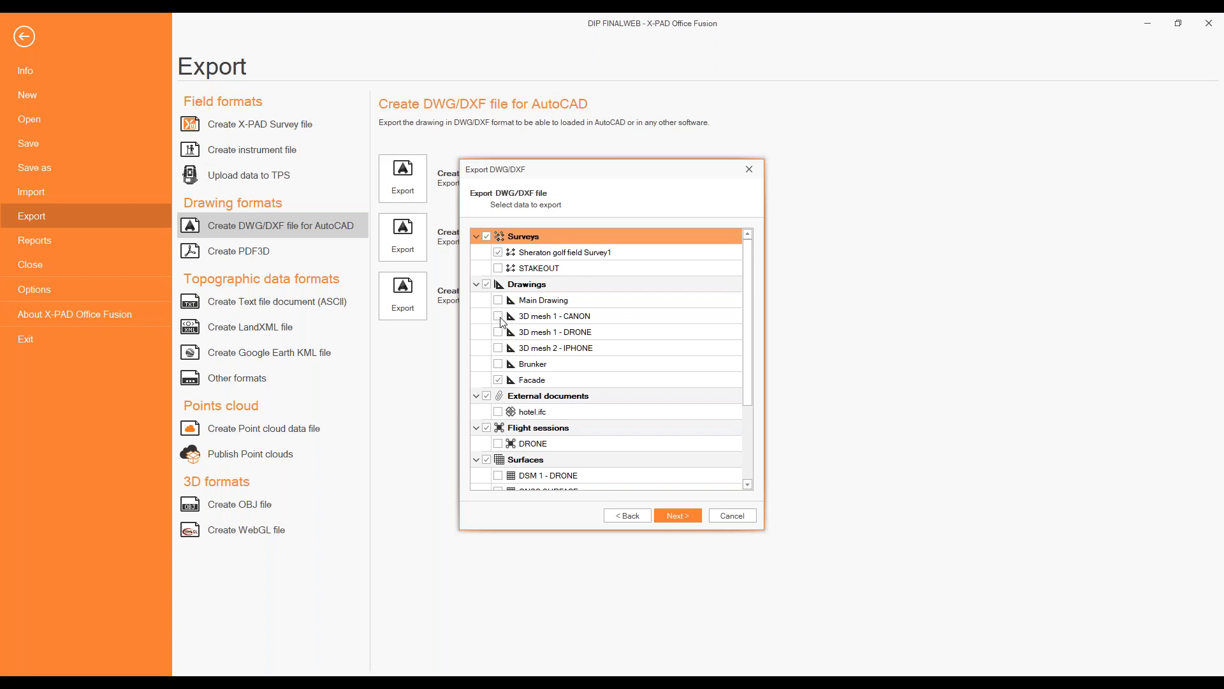
left_click(498, 364)
scroll(583, 341, "down", 3)
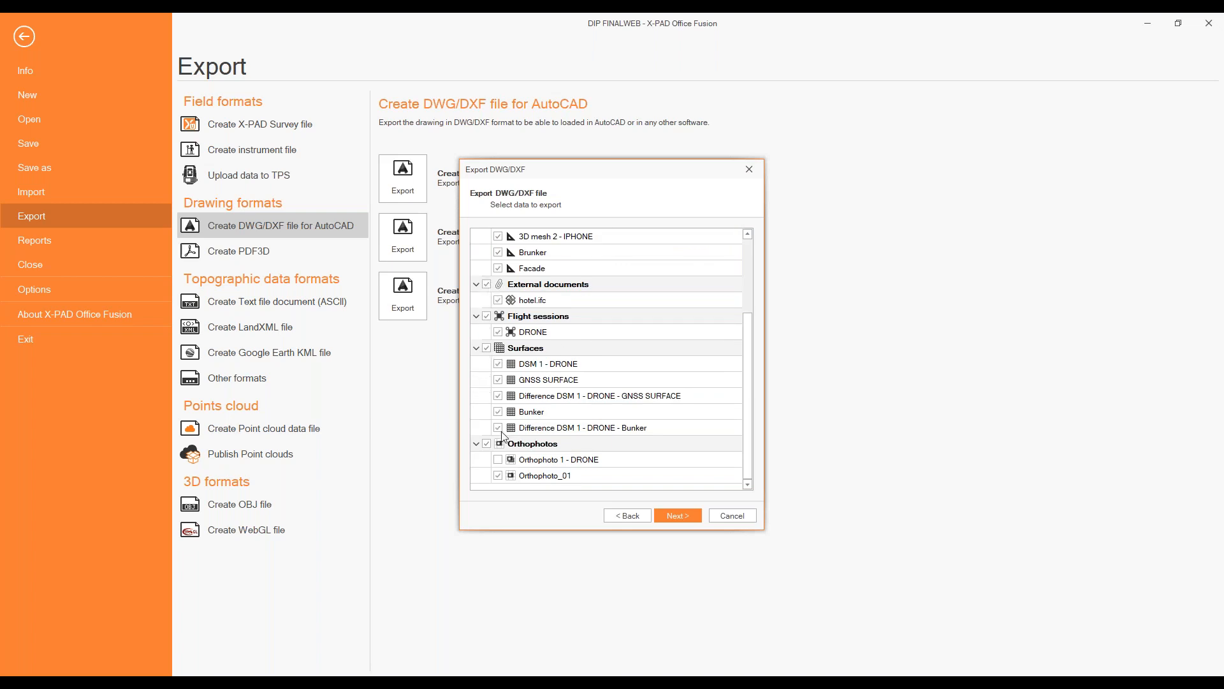
left_click(487, 285)
scroll(638, 414, "up", 3)
scroll(568, 453, "down", 3)
scroll(603, 467, "up", 3)
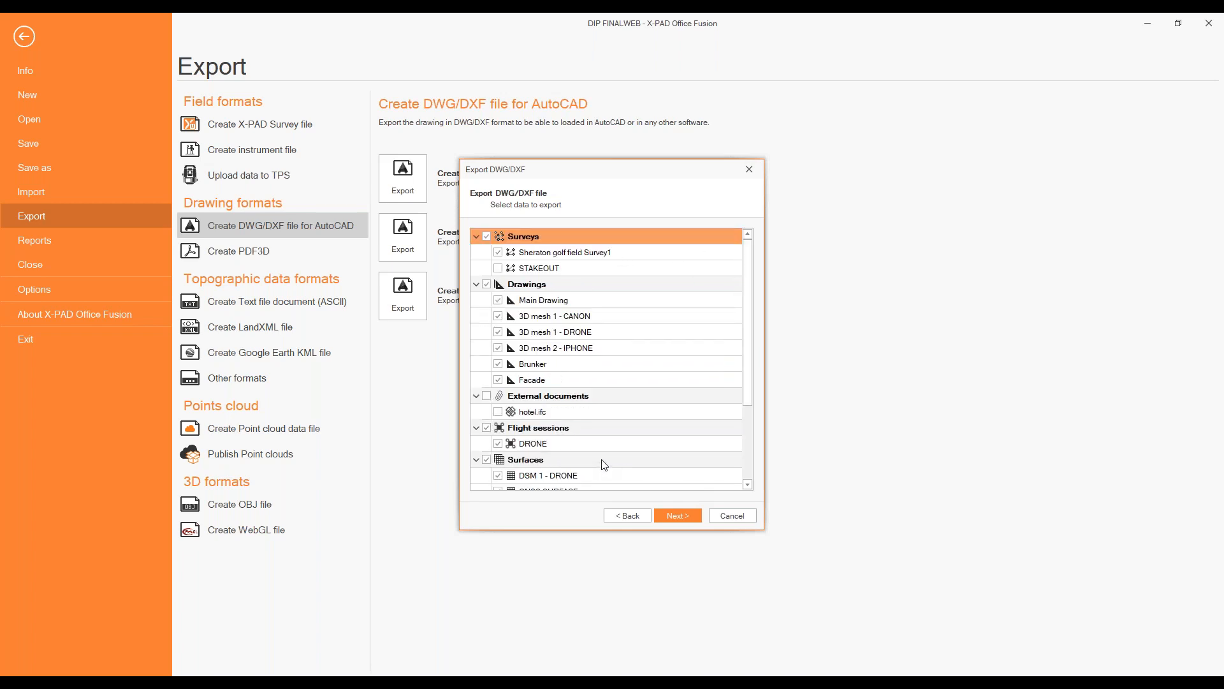